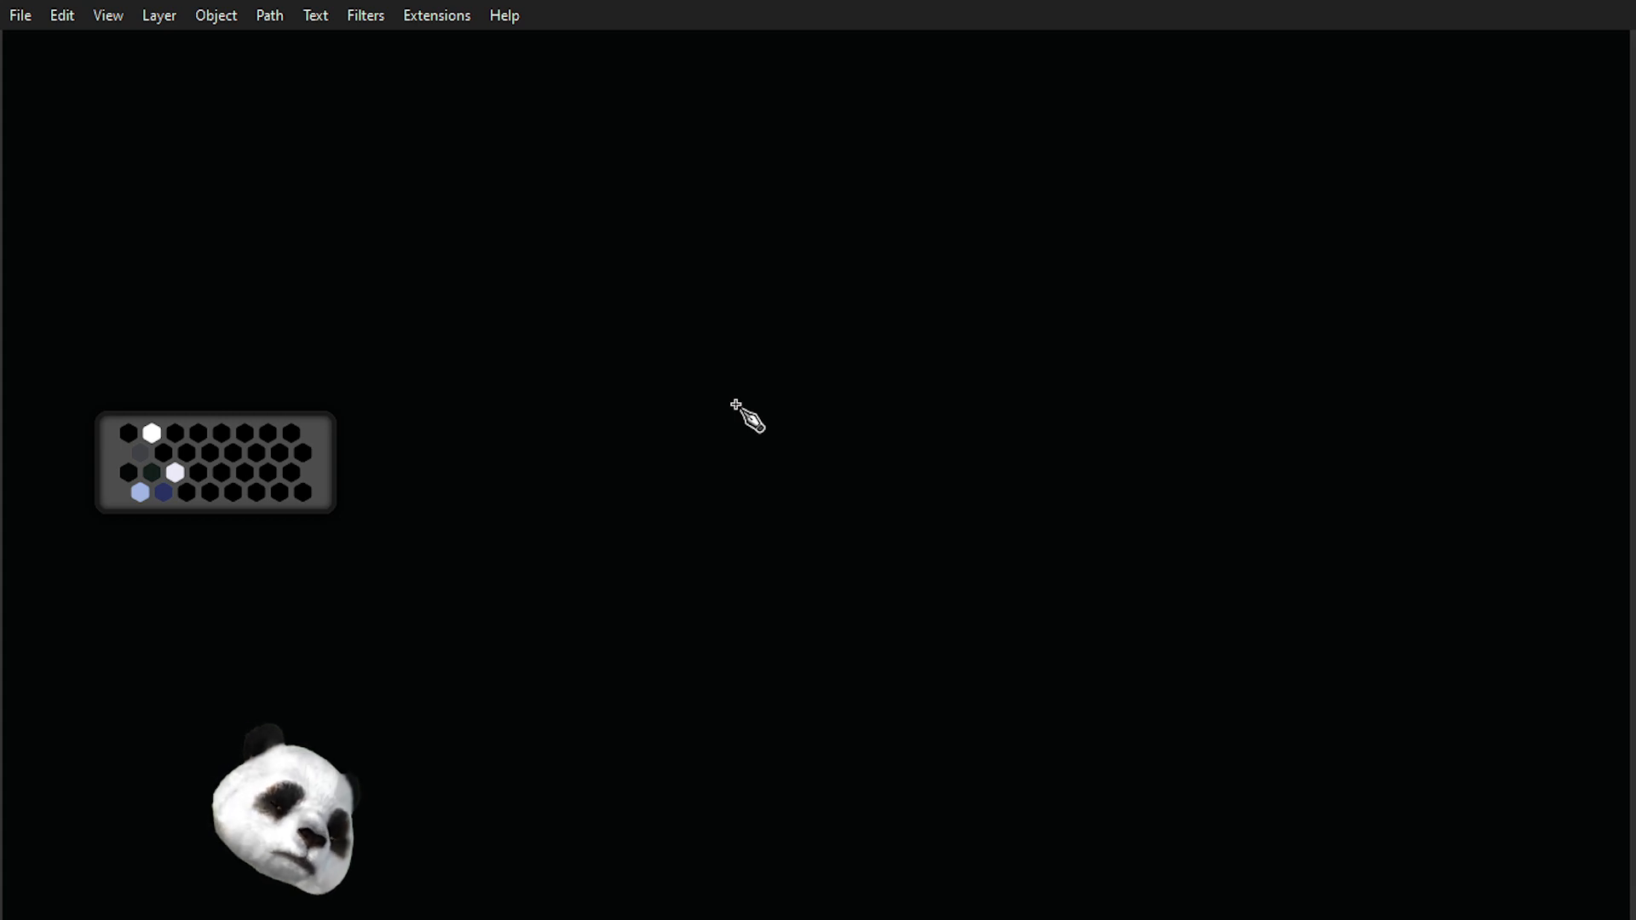
Show the rulers and pull out a horizontal guide, setting its Y position to -60 px.
{"action": "key", "text": "ctrl+r"}
{"action": "left_click_drag", "start_coordinate": [489, 51], "coordinate": [537, 306]}
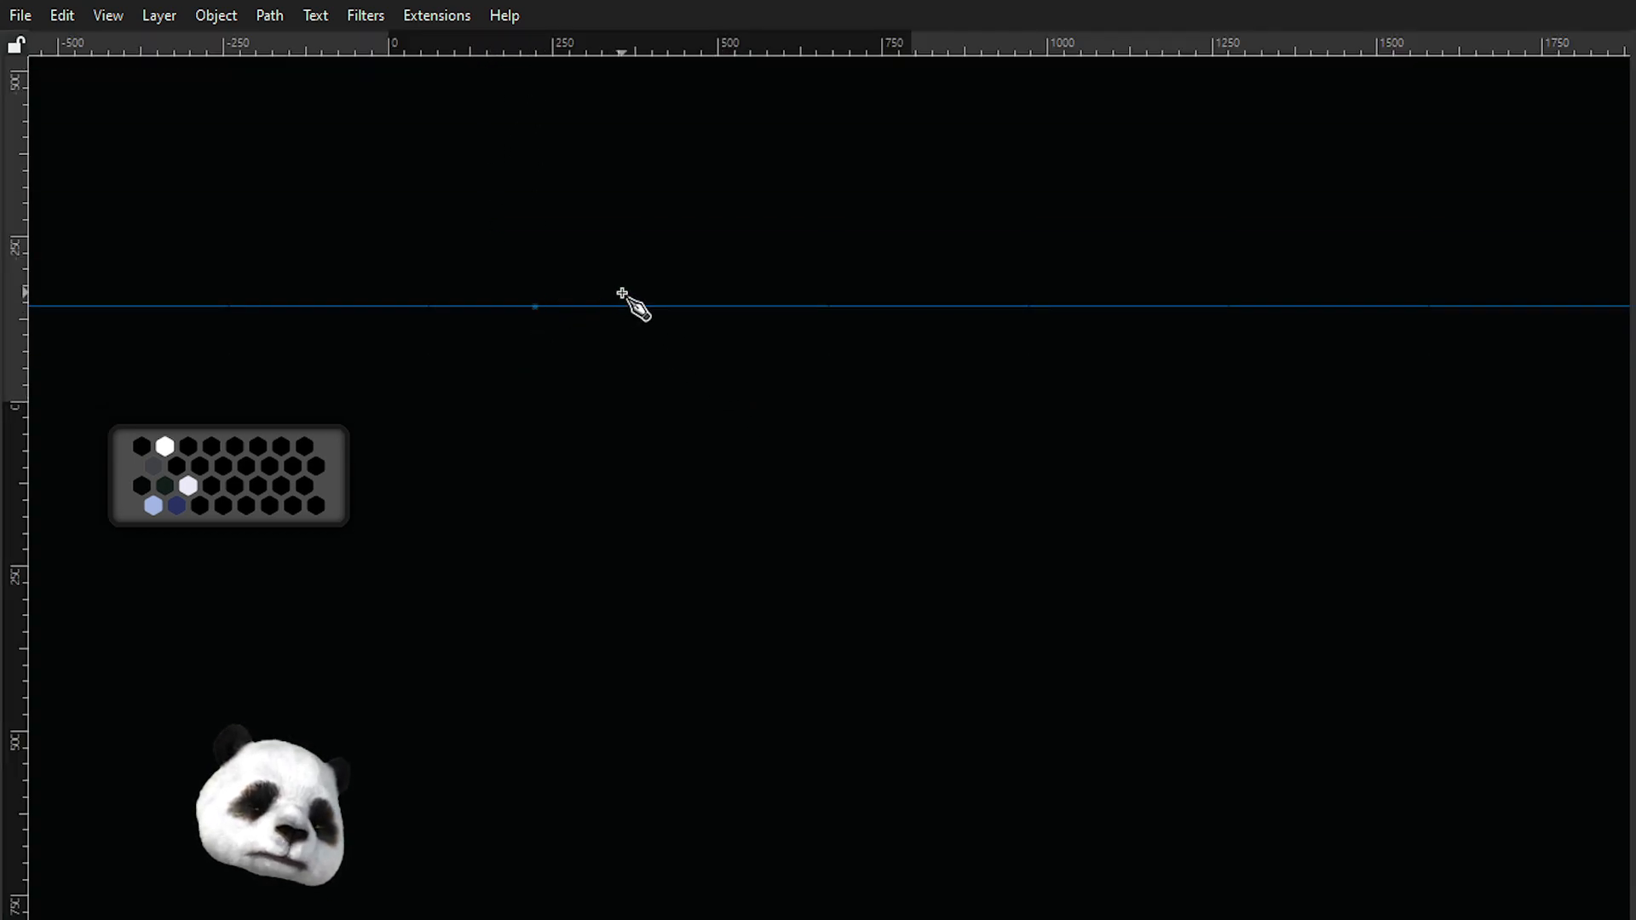
{"action": "double_click", "coordinate": [578, 308]}
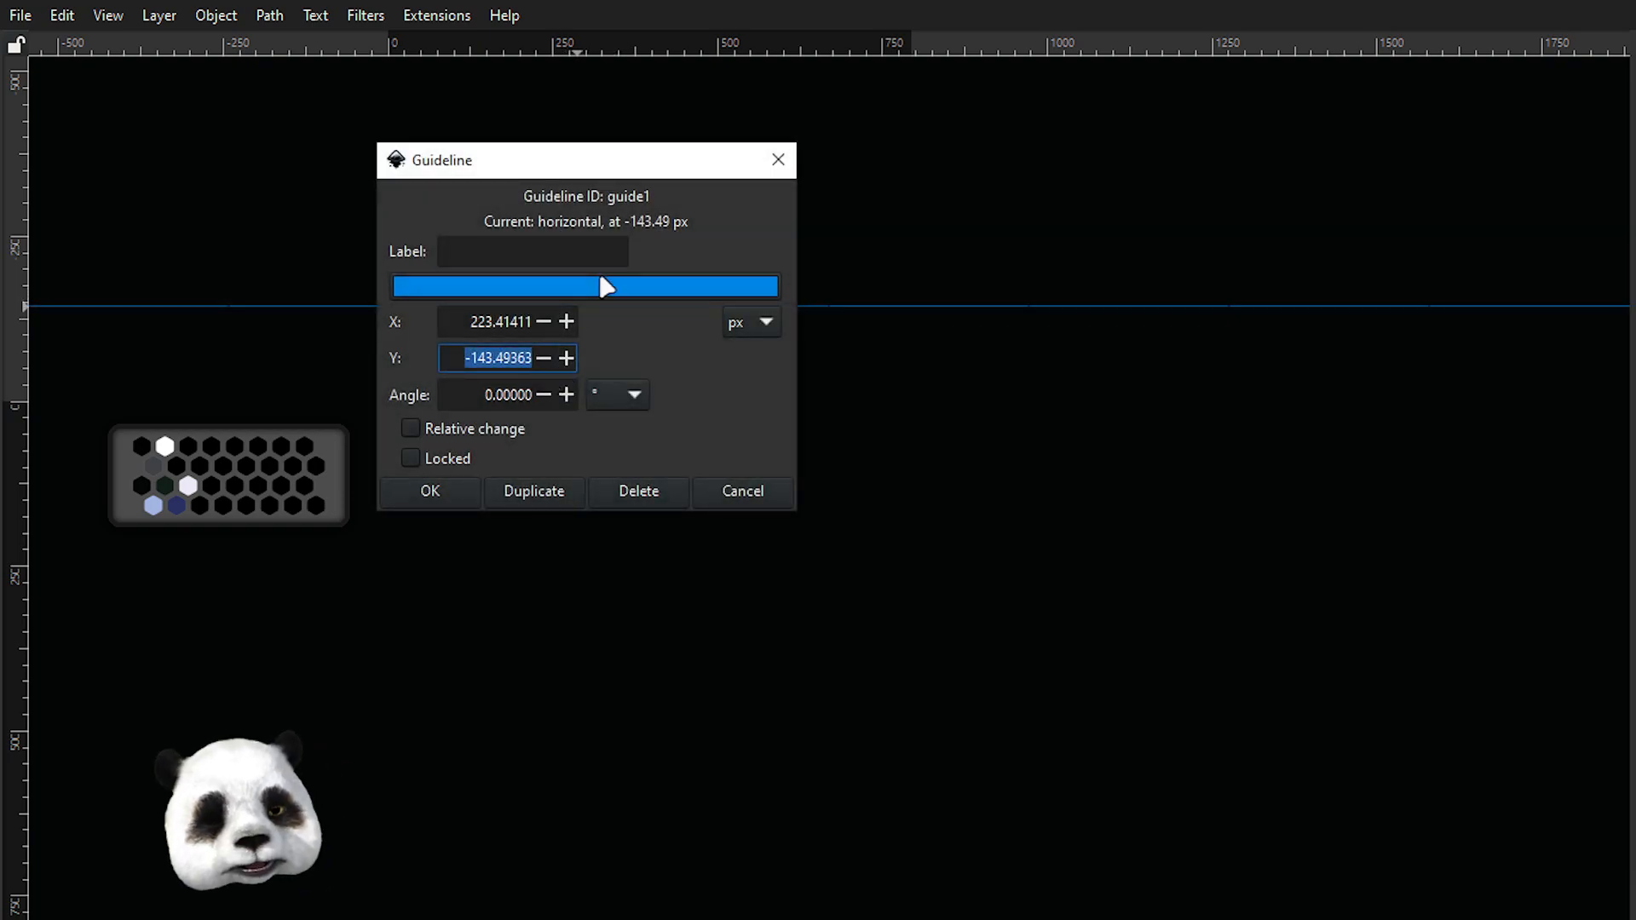
{"action": "type", "text": "-60"}
{"action": "key", "text": "Return"}
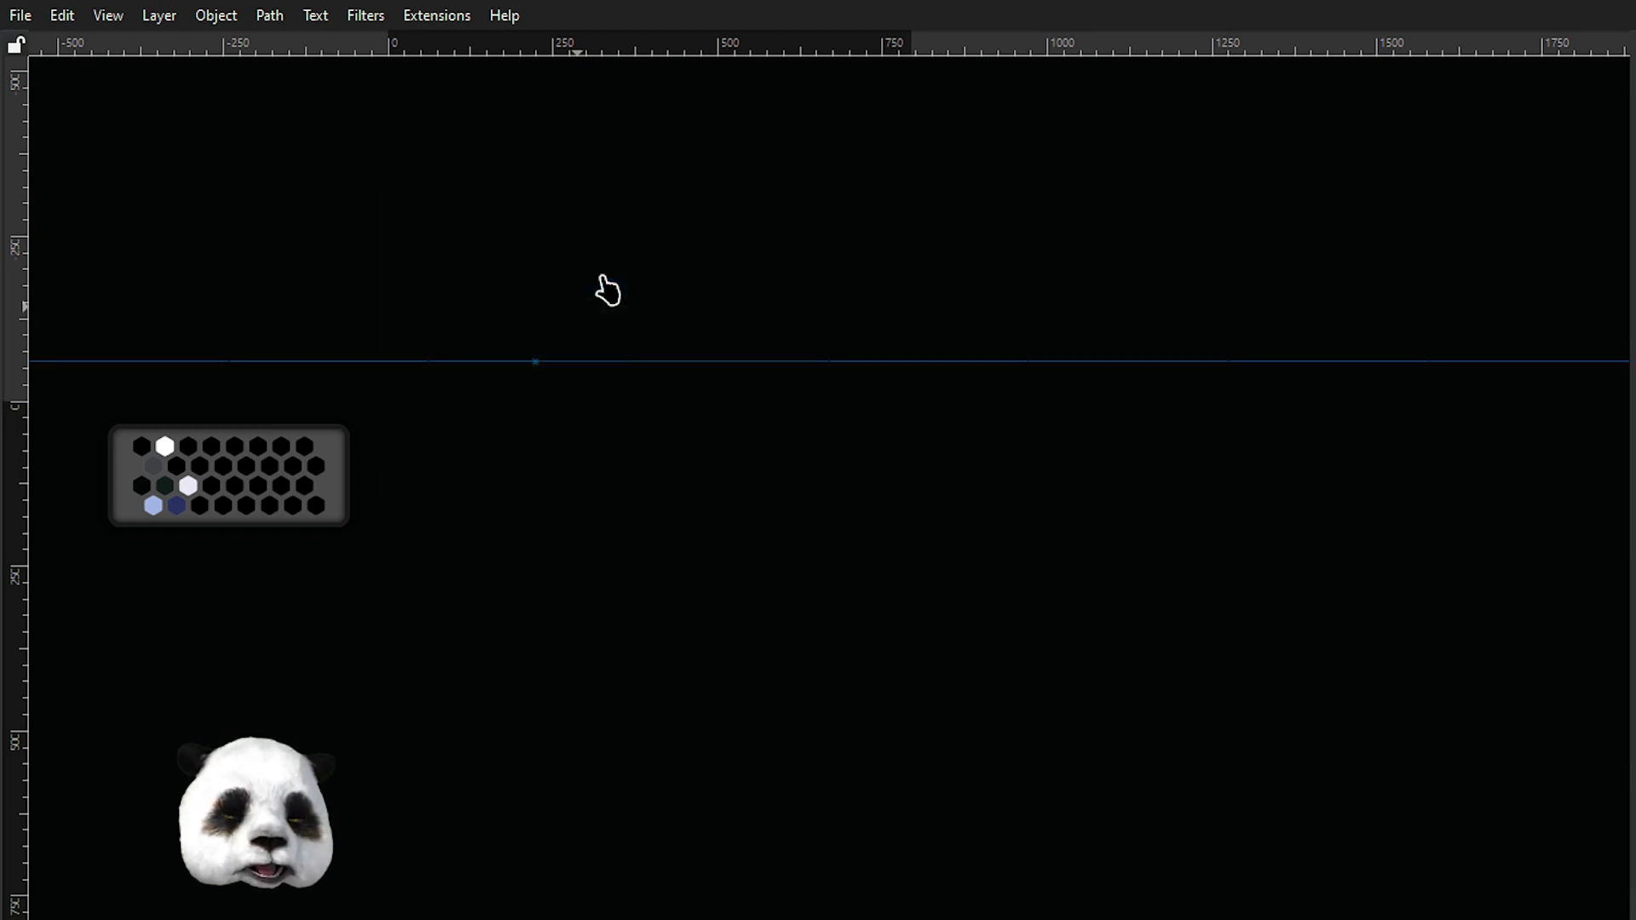
Set the guide's angle to -60°.
{"action": "double_click", "coordinate": [628, 362]}
{"action": "triple_click", "coordinate": [534, 449]}
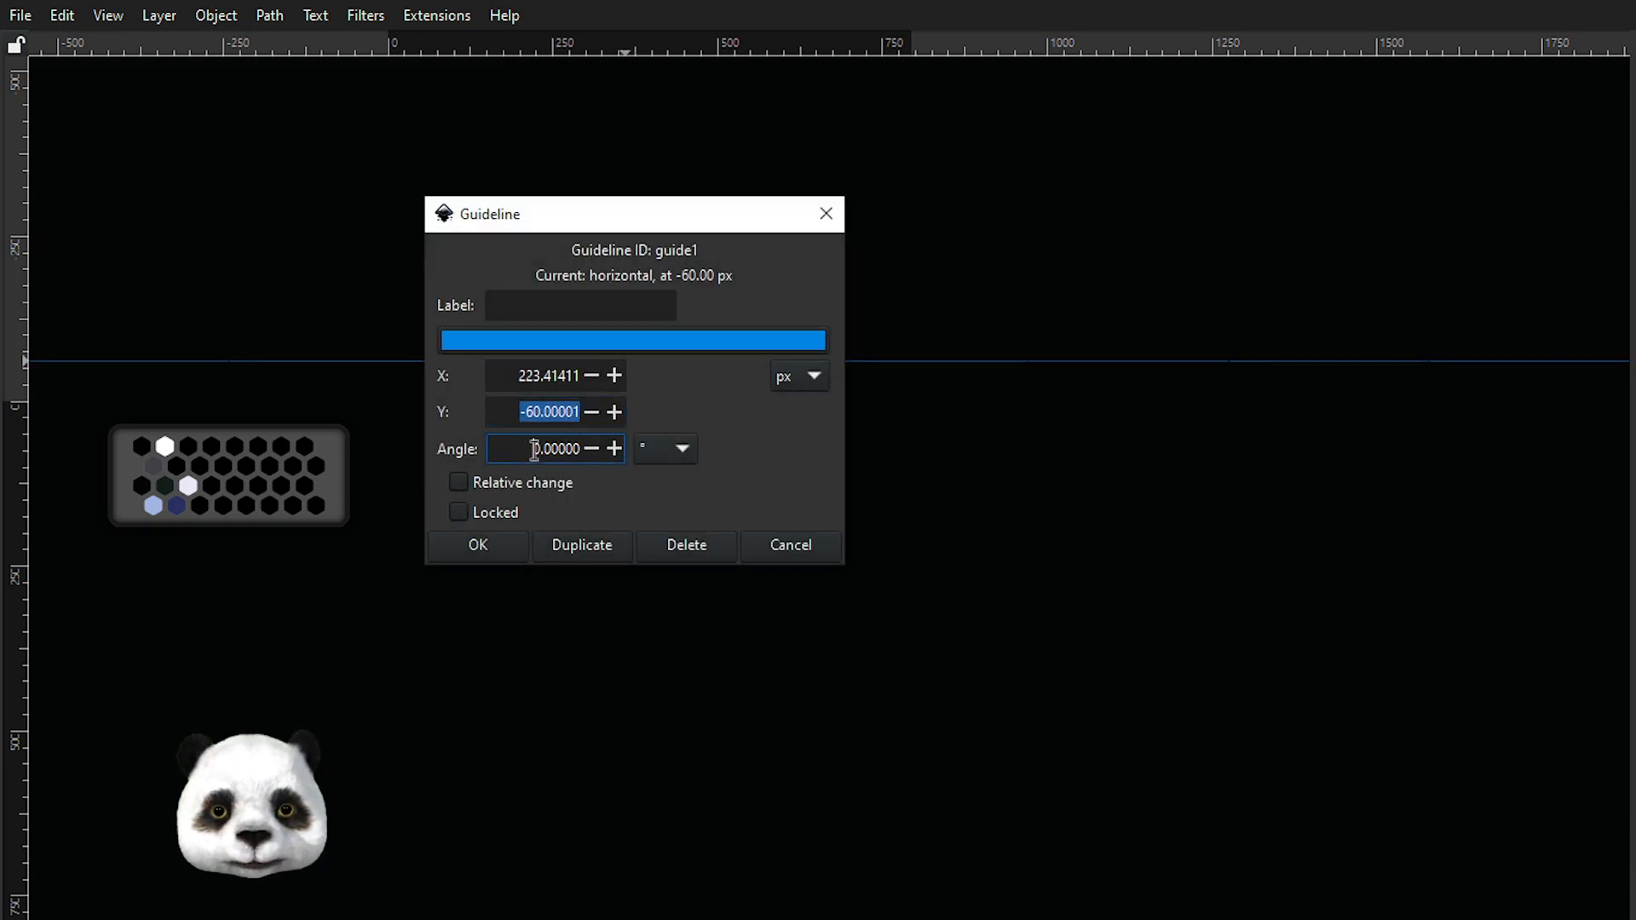
{"action": "type", "text": "-60"}
{"action": "key", "text": "Return"}
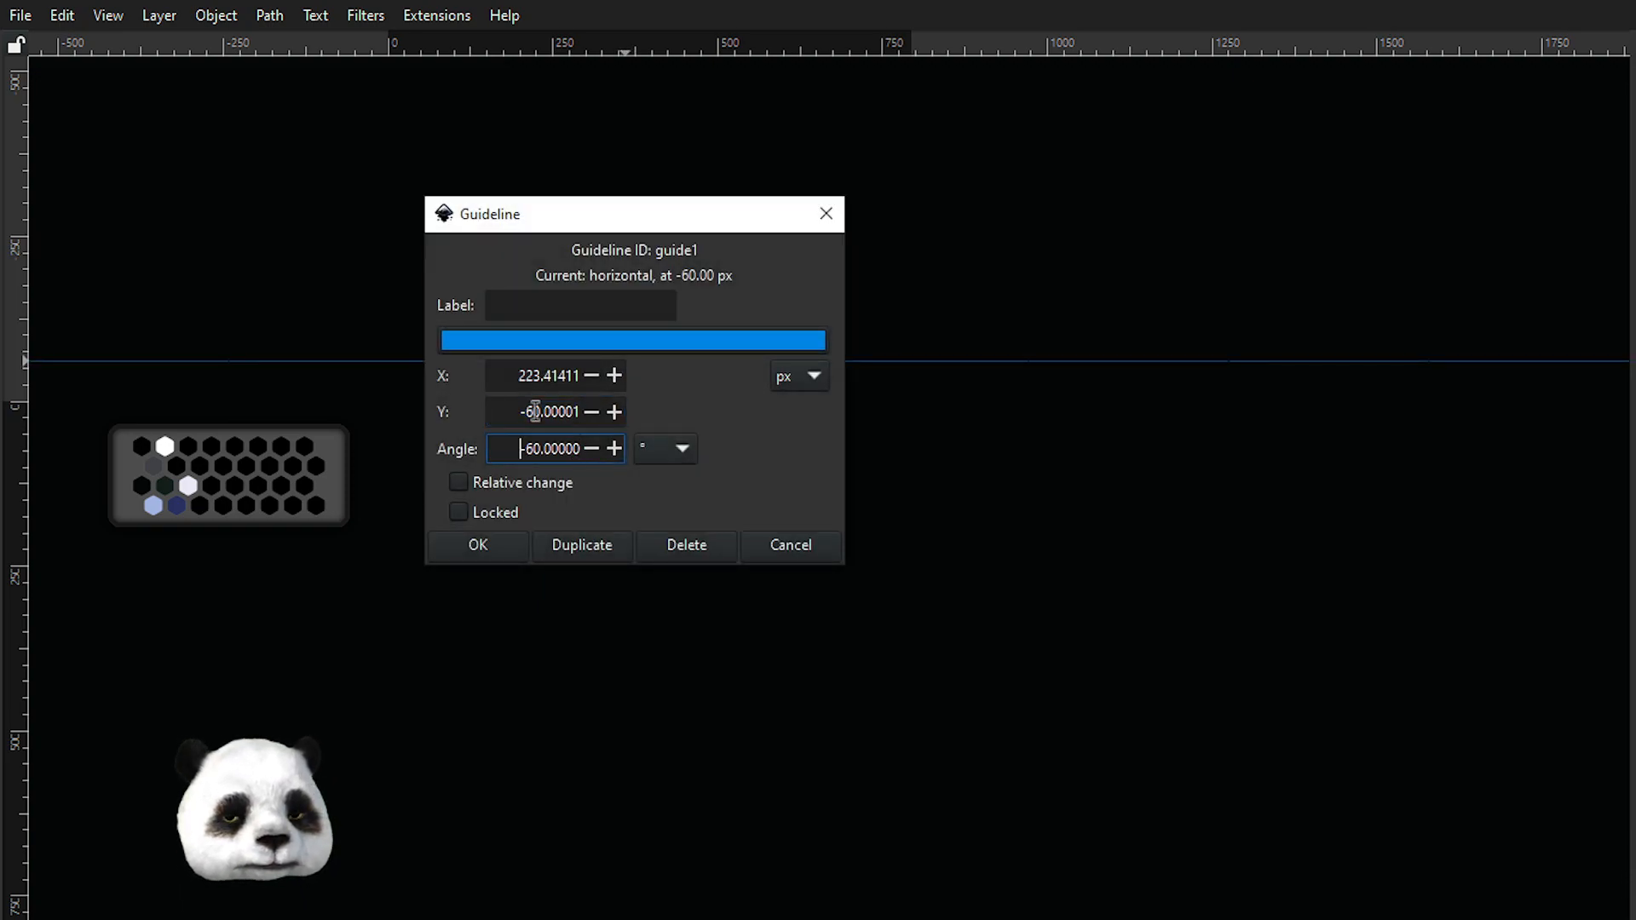
{"action": "left_click", "coordinate": [506, 554]}
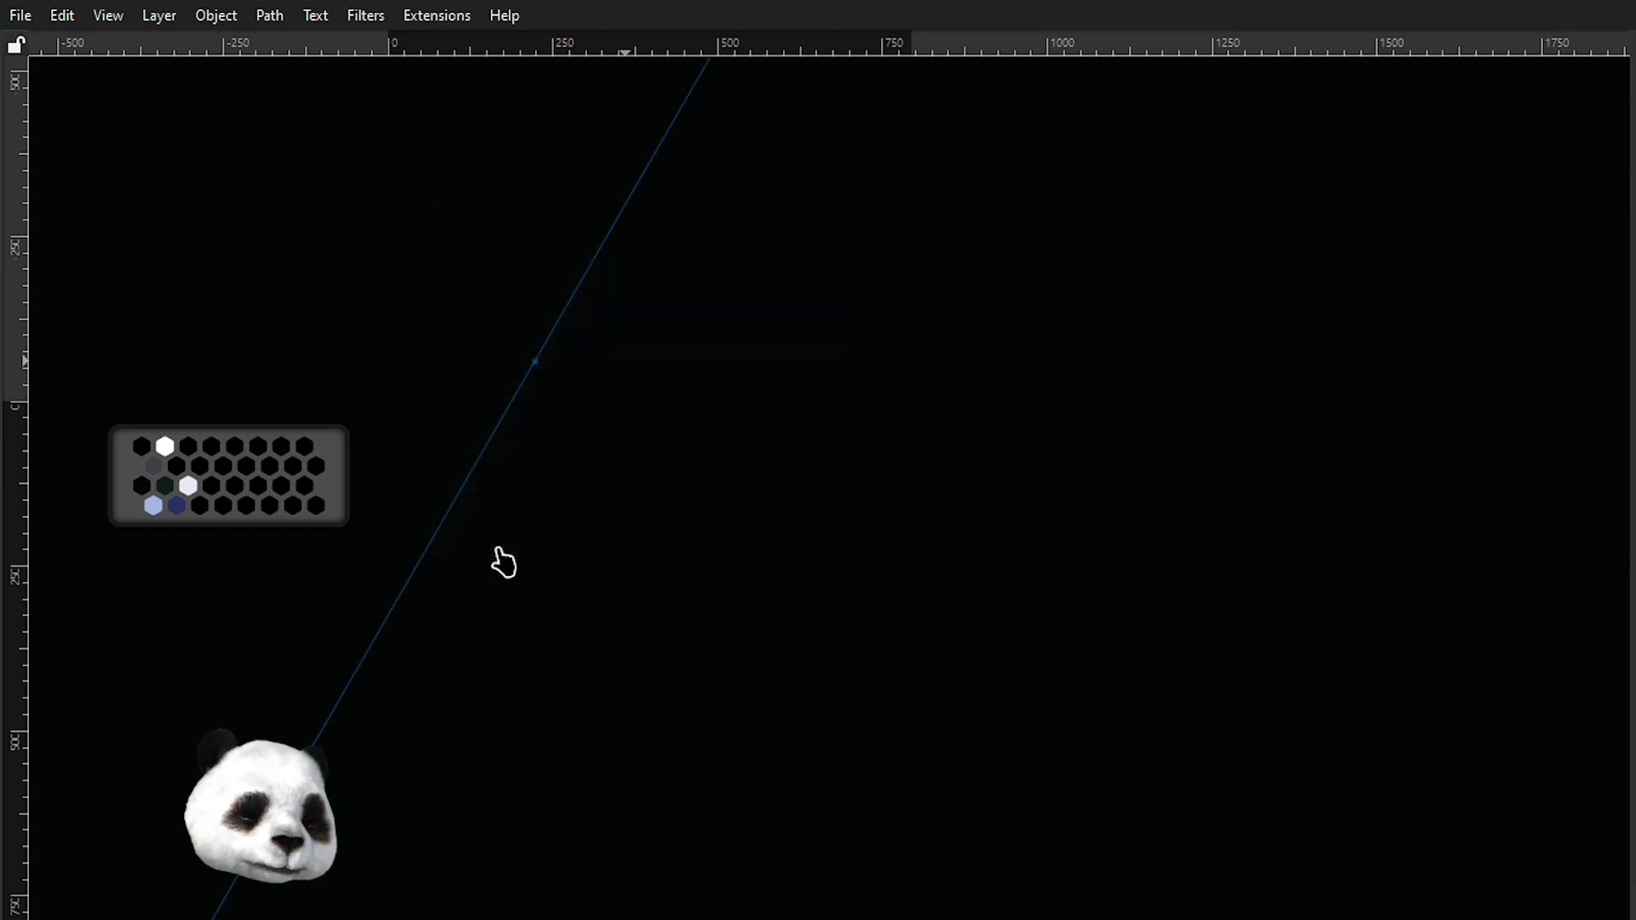
Set the guide's angle to 30°.
{"action": "double_click", "coordinate": [549, 345]}
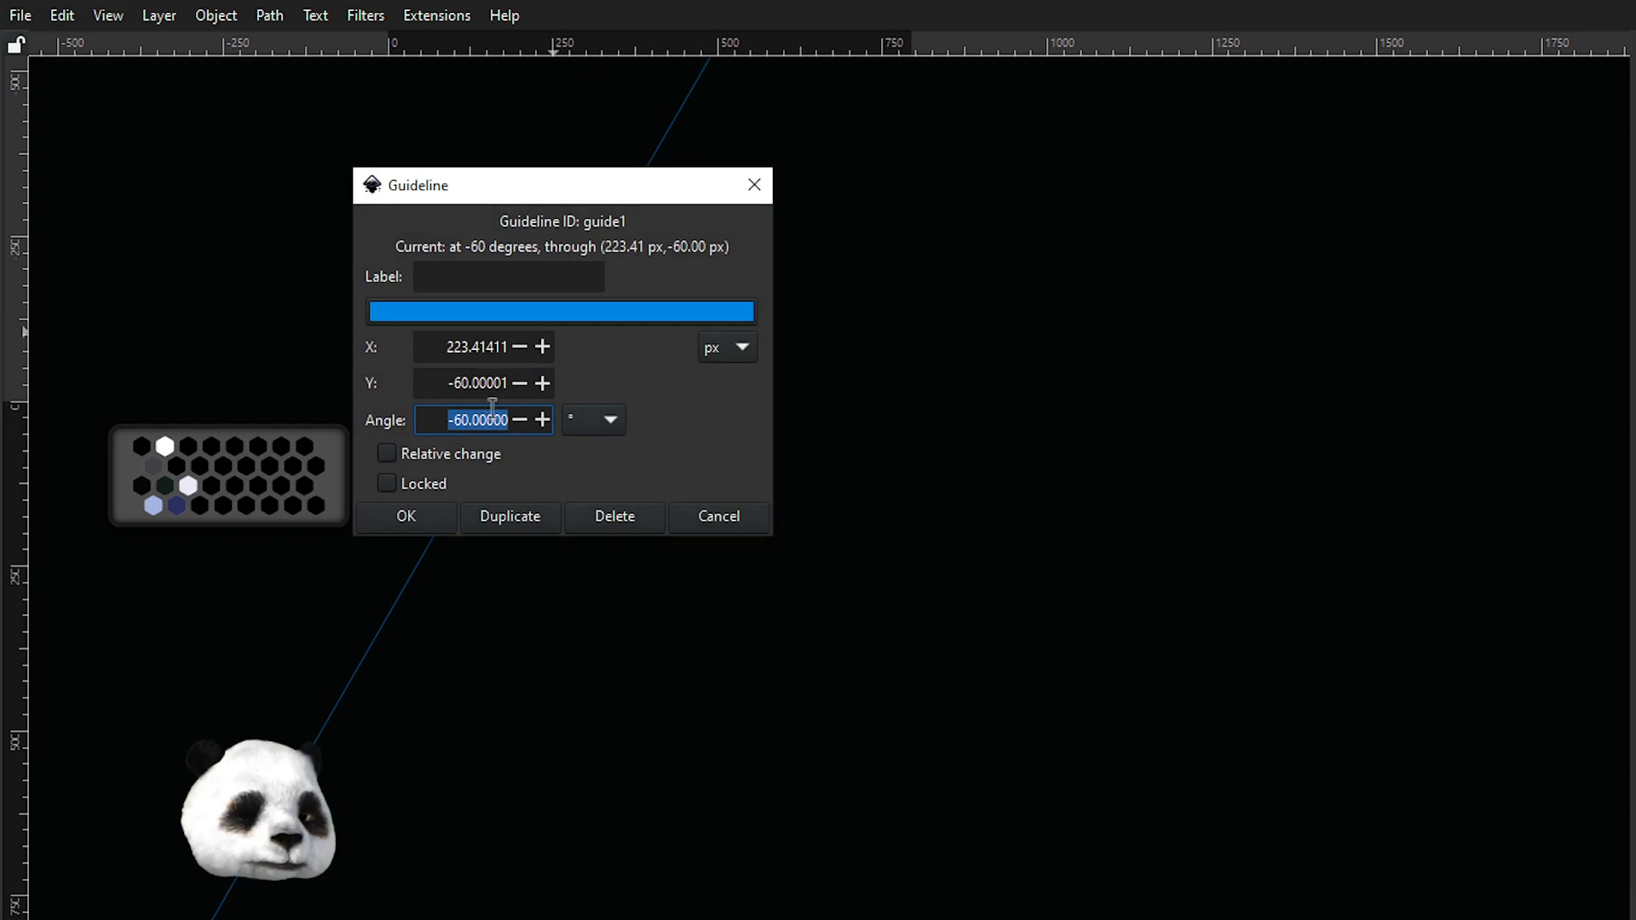
{"action": "type", "text": "30"}
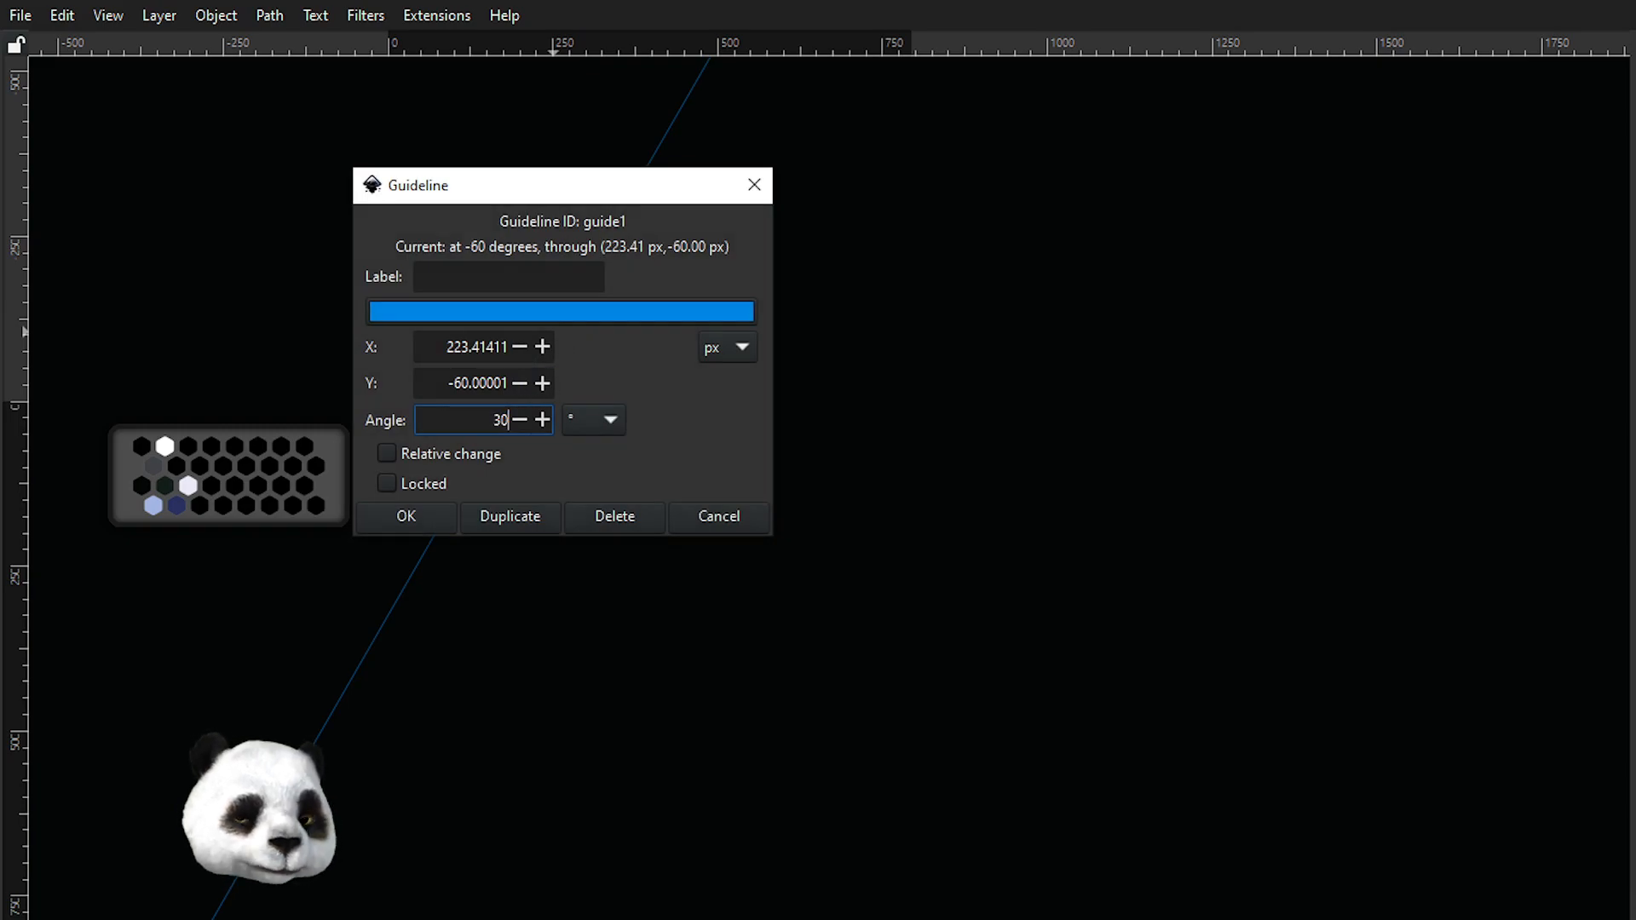
{"action": "left_click", "coordinate": [422, 523]}
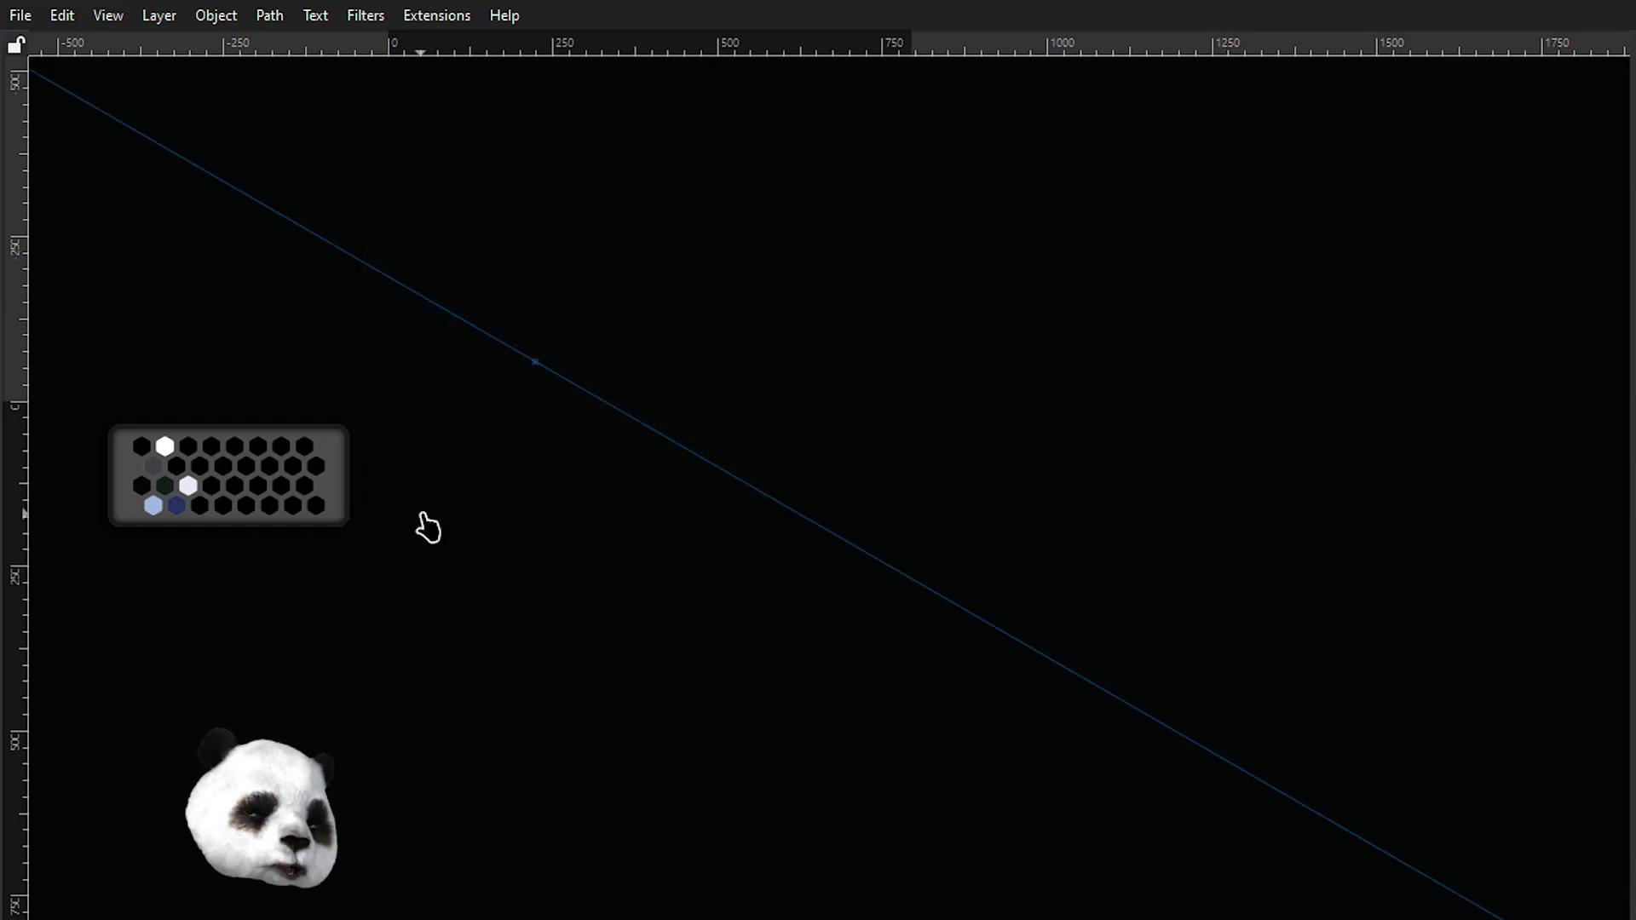
Set the guide's angle to 25° and move the guide's origin toward the middle of the canvas.
{"action": "double_click", "coordinate": [721, 475]}
{"action": "type", "text": "25"}
{"action": "key", "text": "Return"}
{"action": "left_click", "coordinate": [583, 654]}
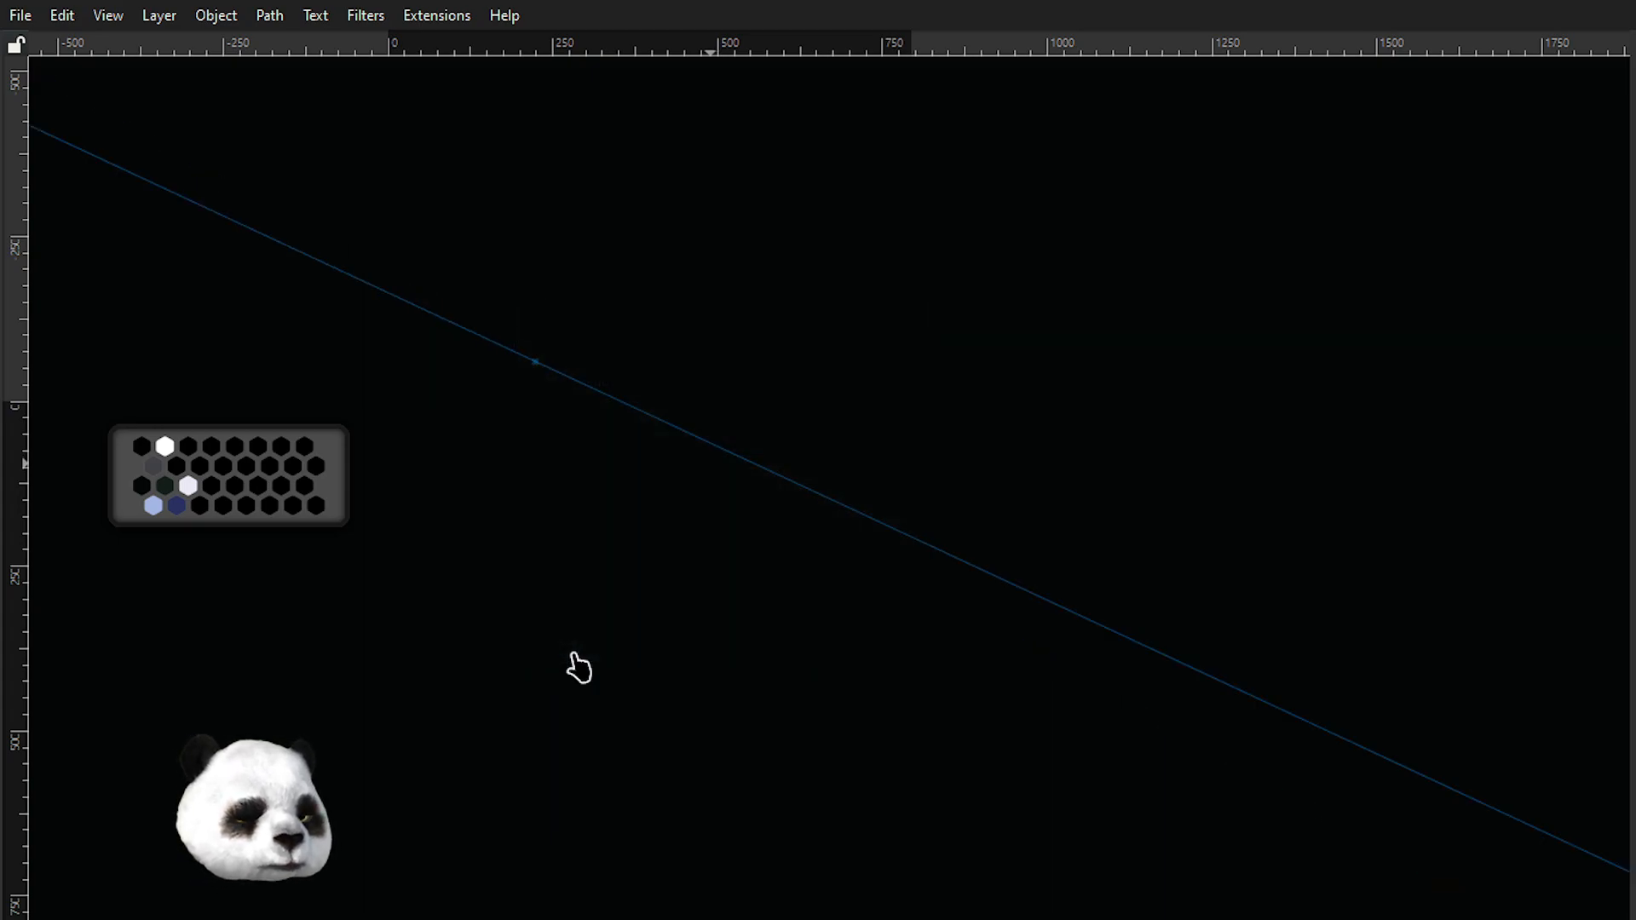
{"action": "left_click_drag", "start_coordinate": [976, 576], "coordinate": [737, 440]}
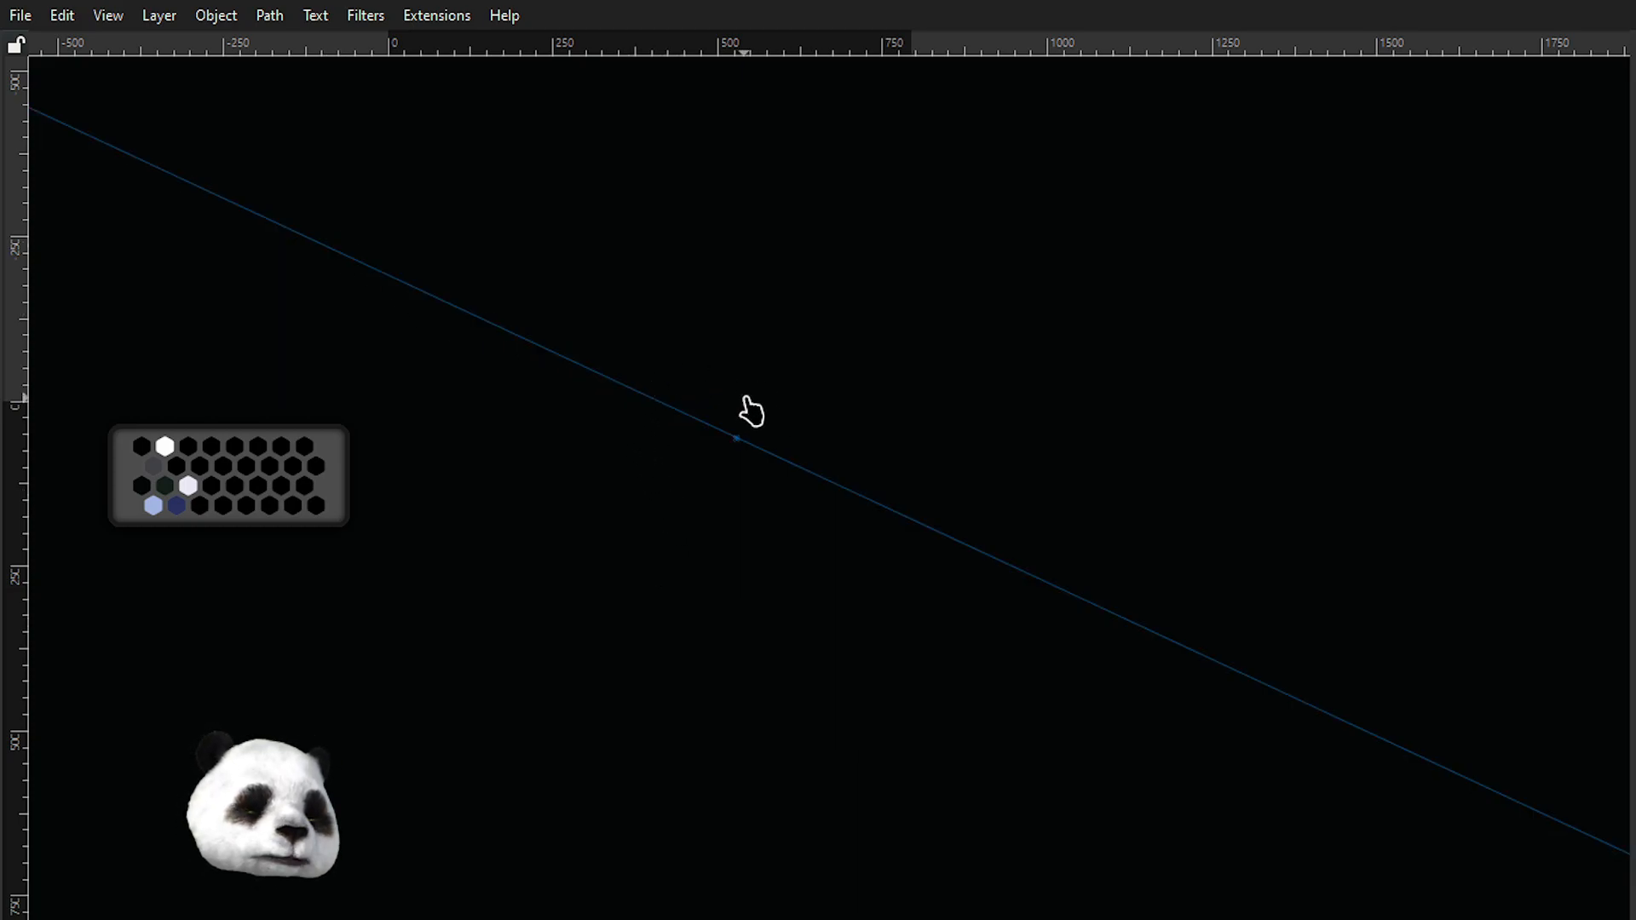
{"action": "scroll", "coordinate": [679, 303], "scroll_direction": "up", "scroll_amount": 2}
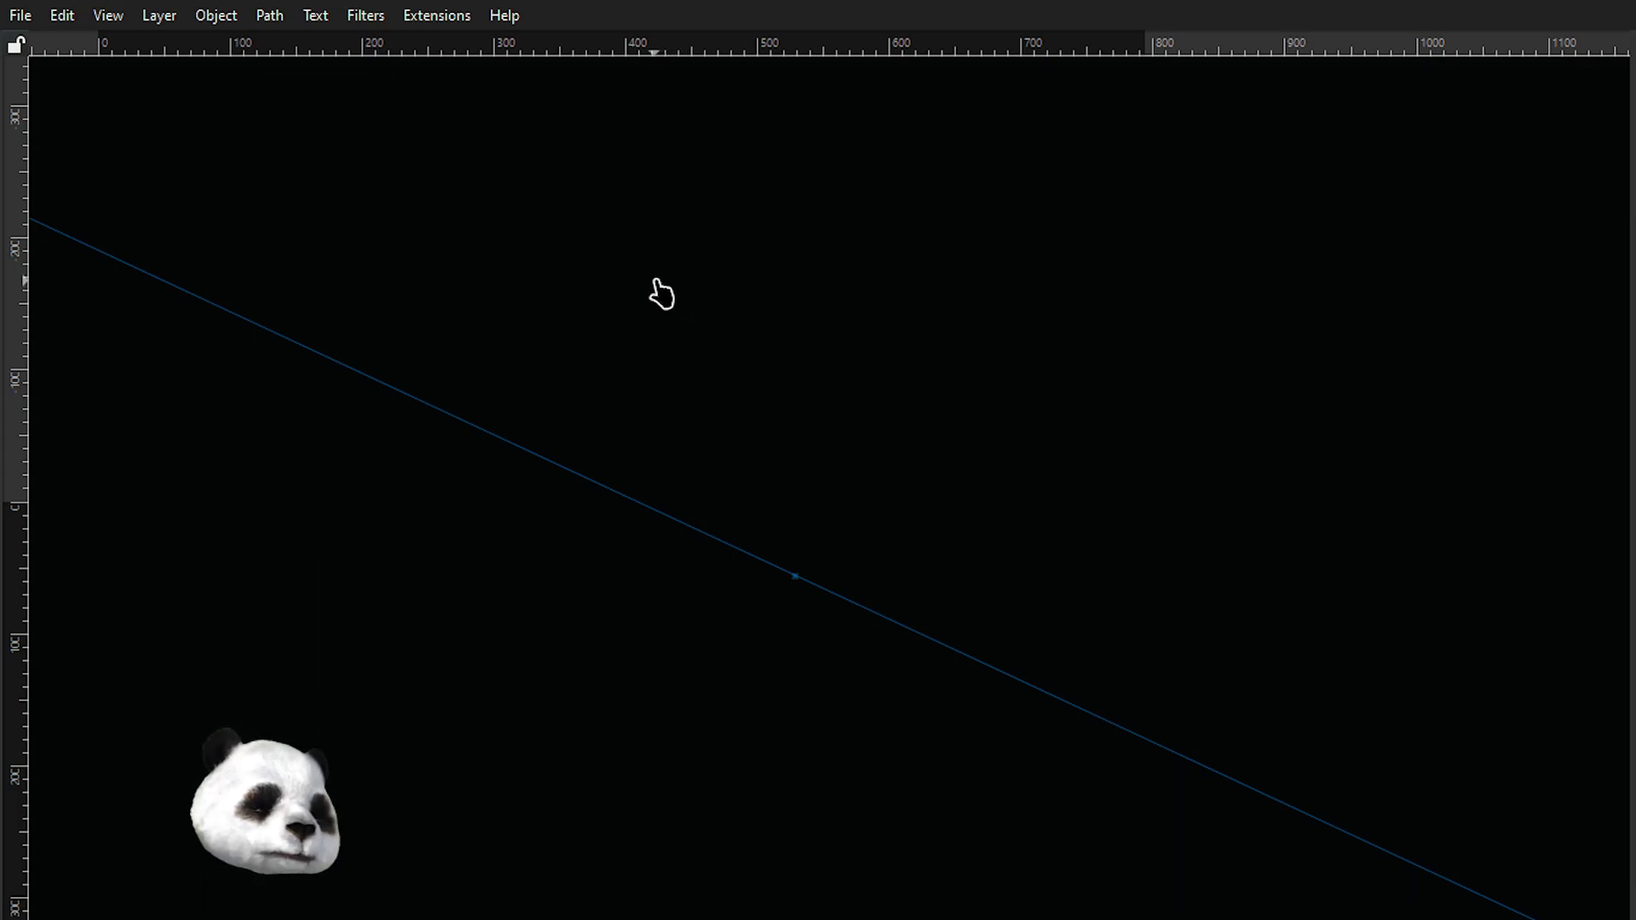
{"action": "left_click", "coordinate": [166, 282]}
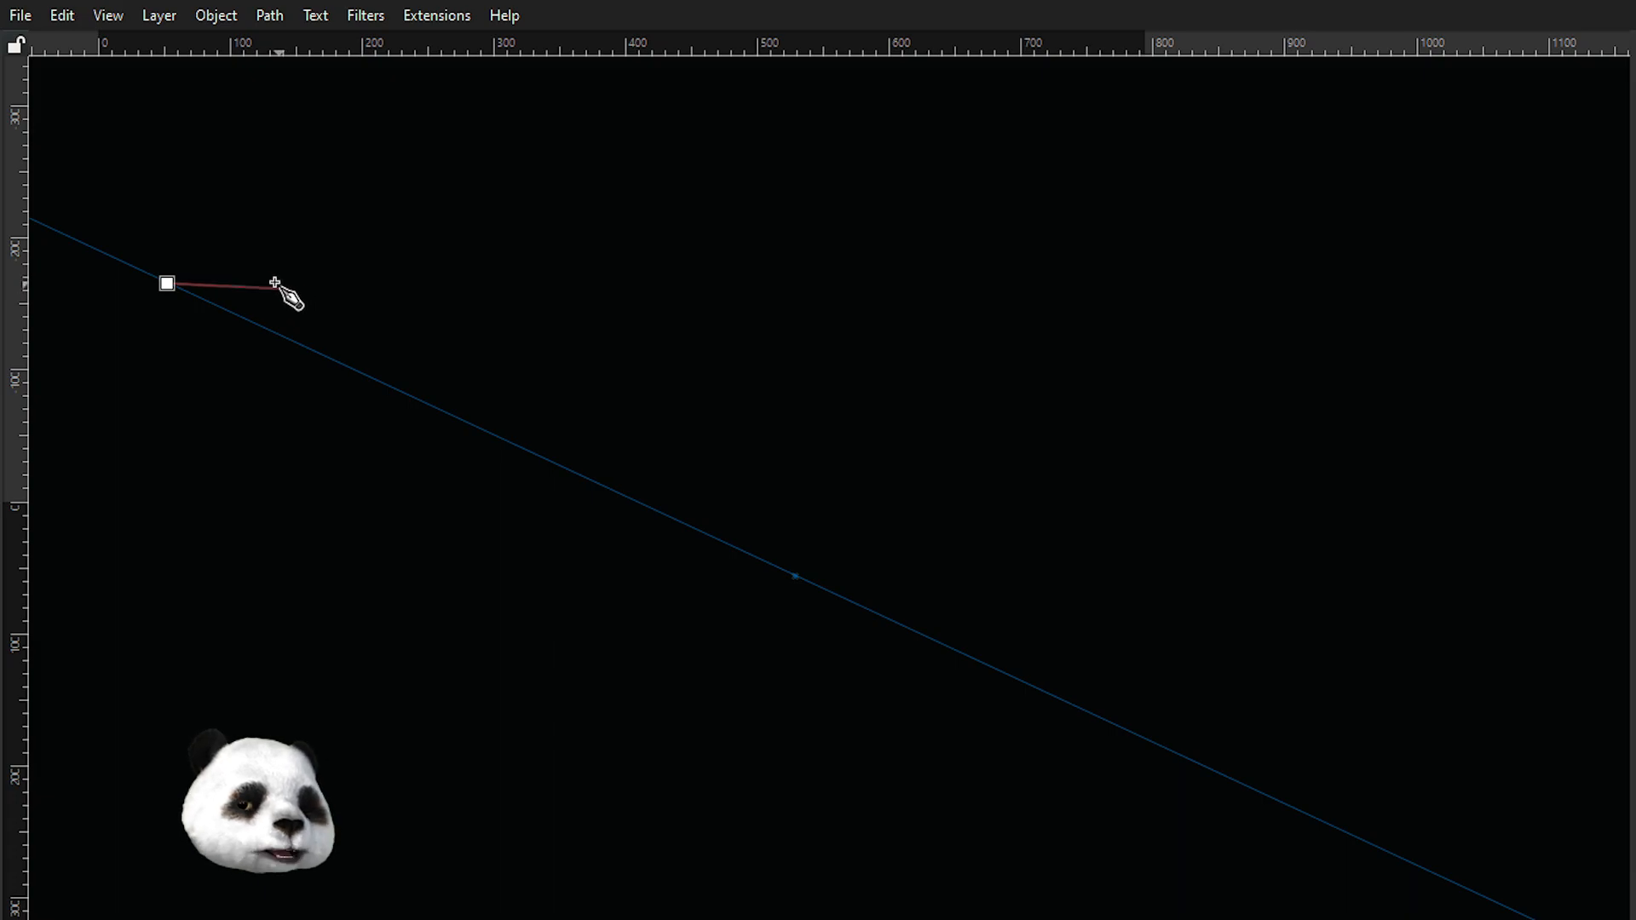
{"action": "left_click", "coordinate": [262, 280]}
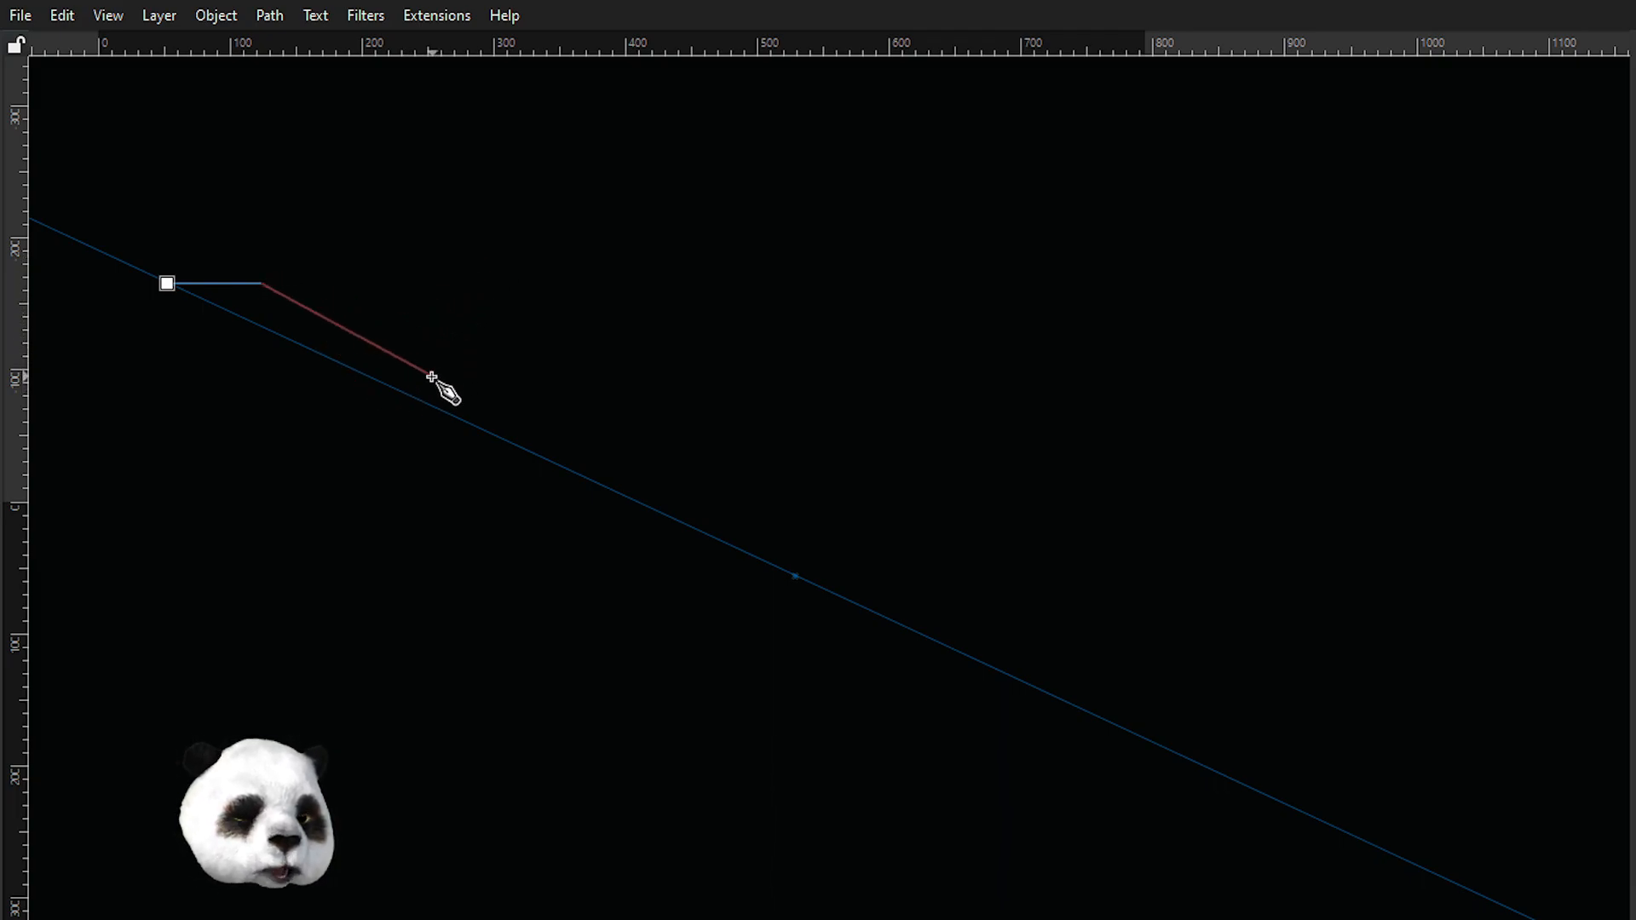
{"action": "key", "text": "Escape"}
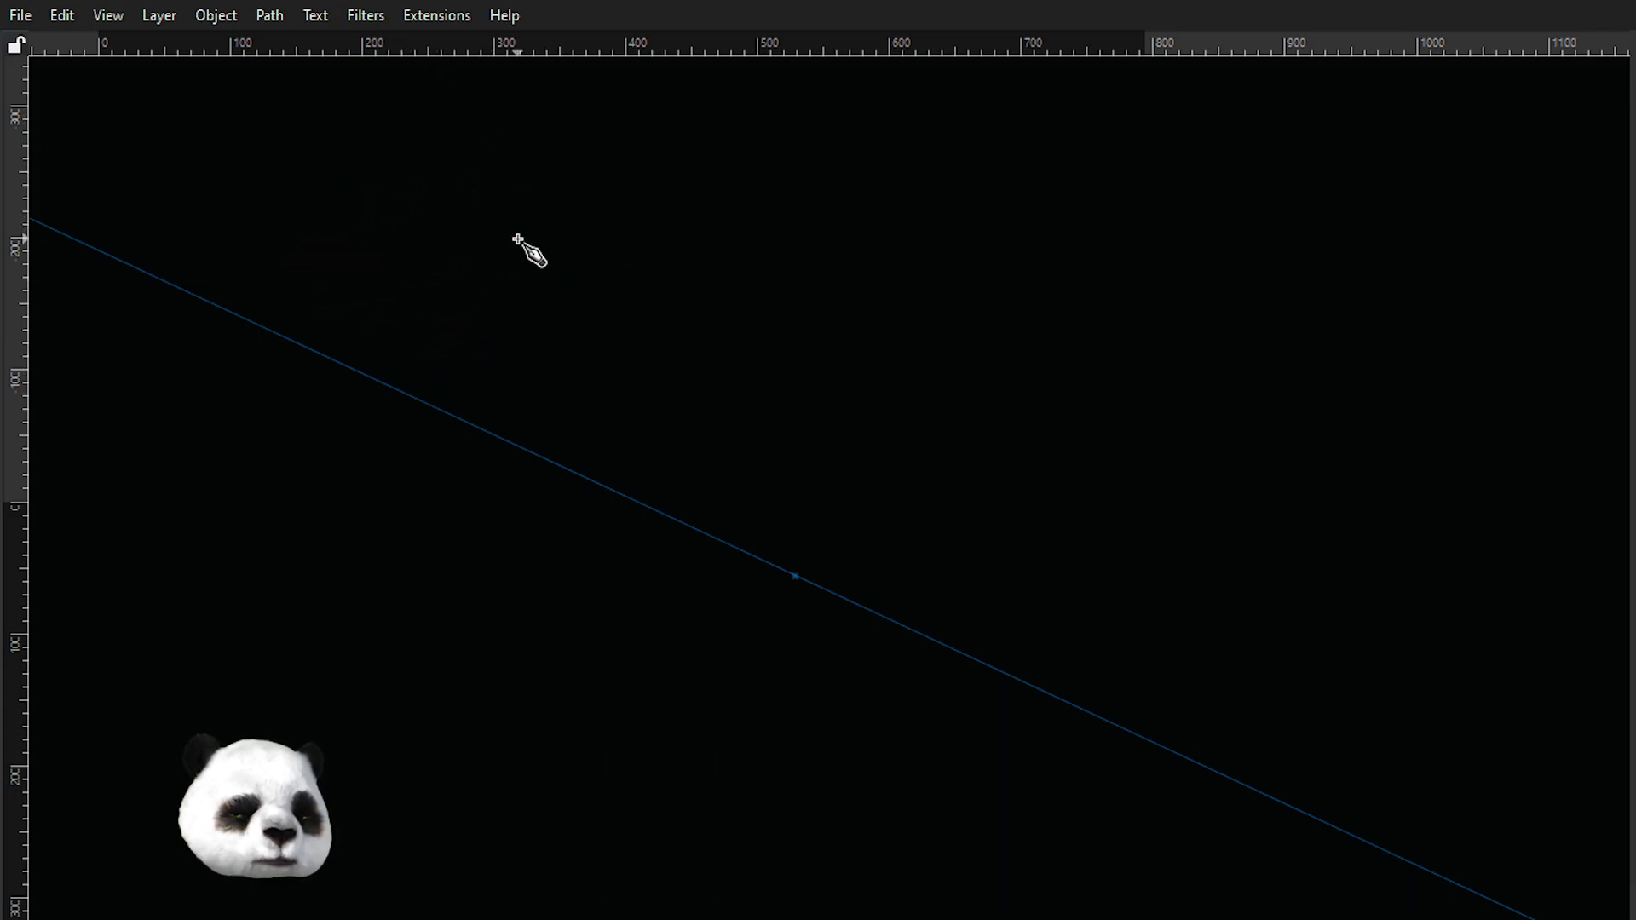
Add an axonometric grid in Document Properties and close the dialog.
{"action": "key", "text": "ctrl+shift+d"}
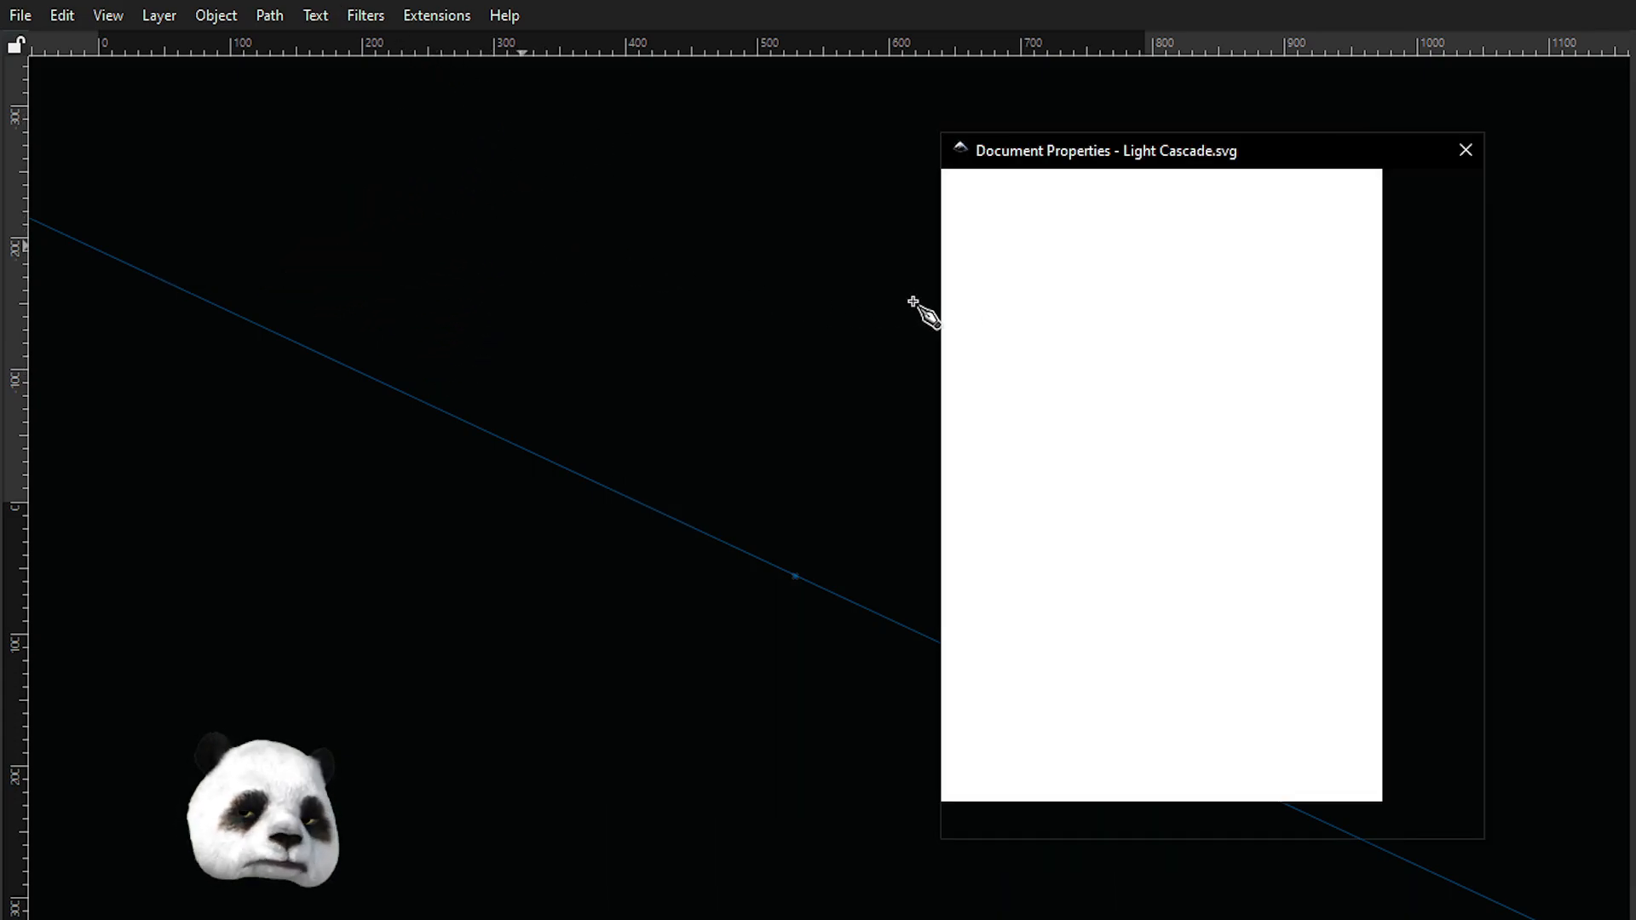
{"action": "left_click", "coordinate": [1121, 223]}
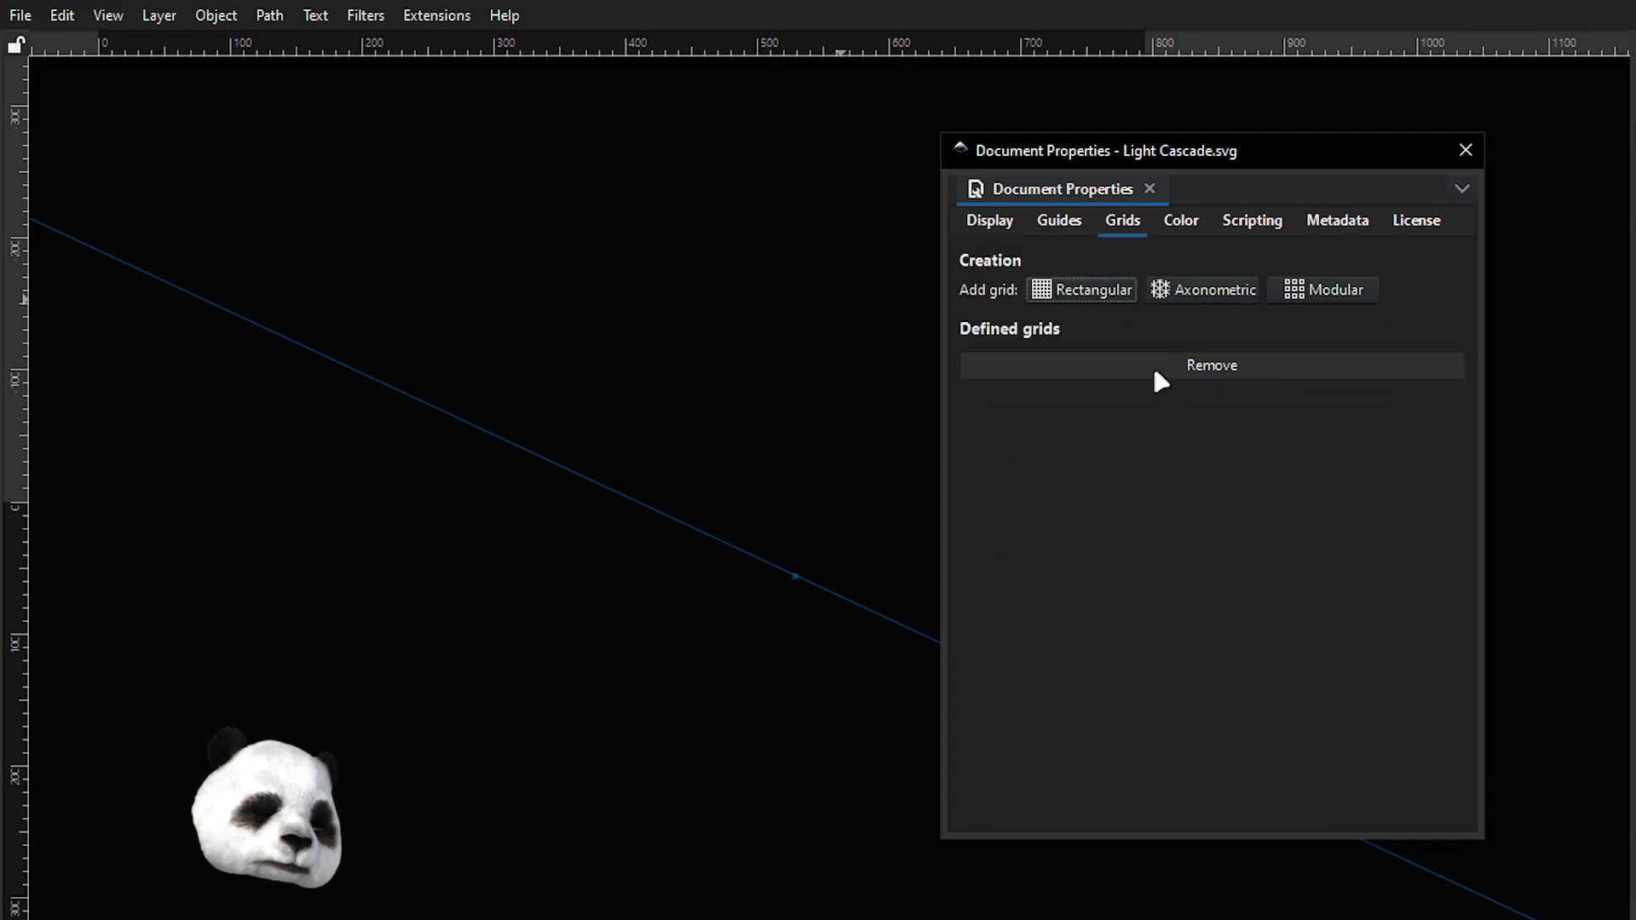
{"action": "left_click", "coordinate": [1203, 295]}
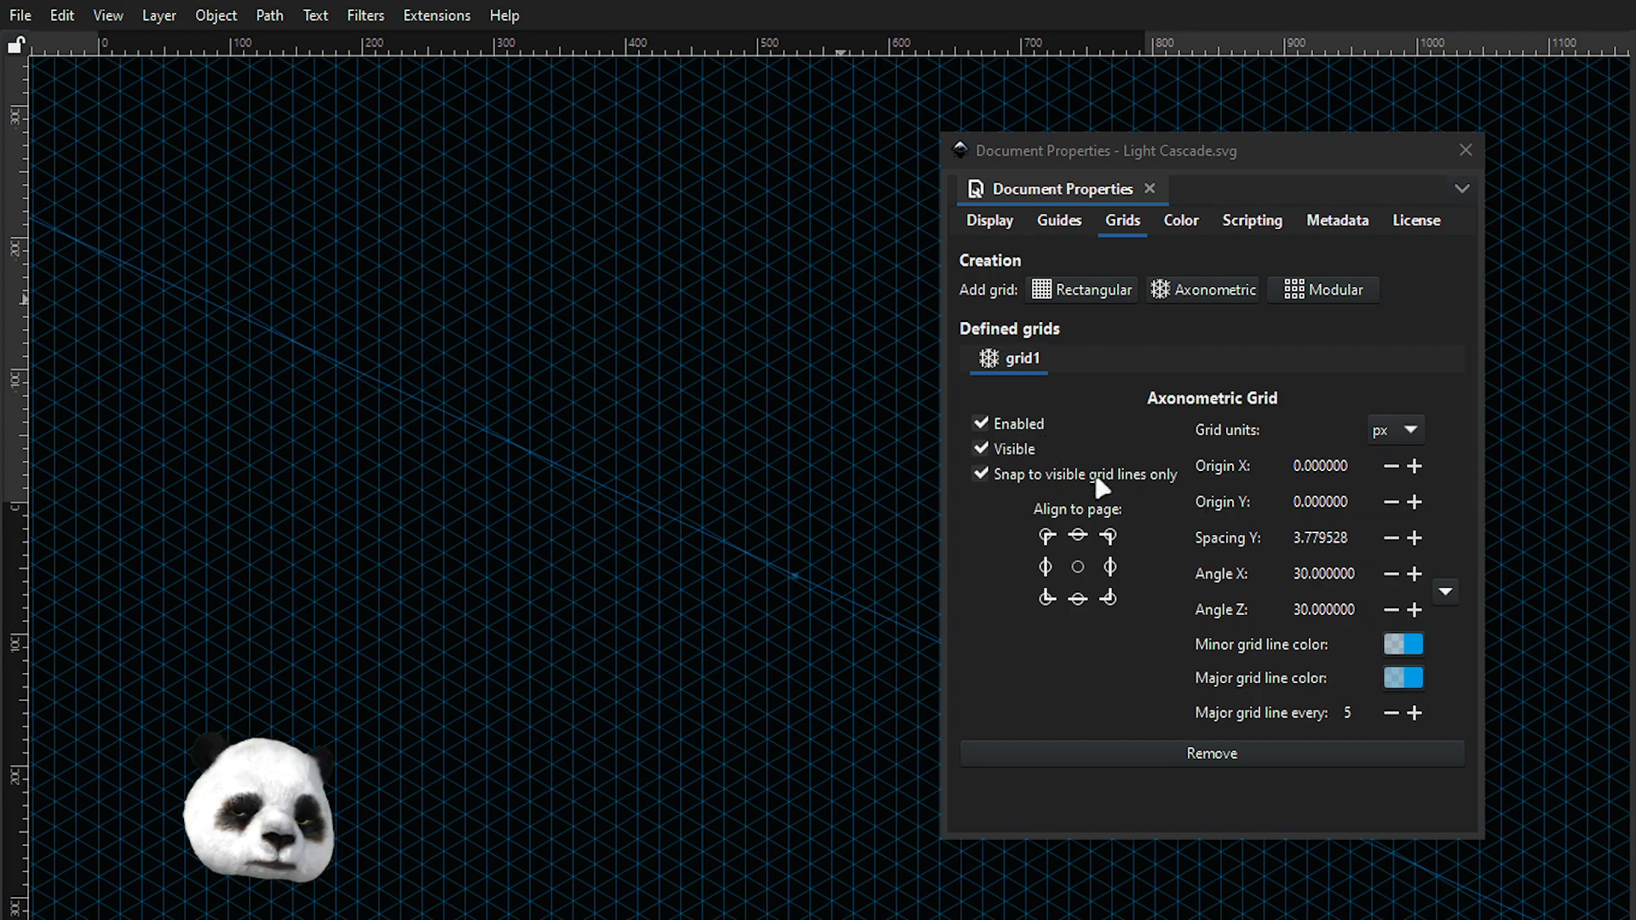
{"action": "left_click", "coordinate": [1465, 151]}
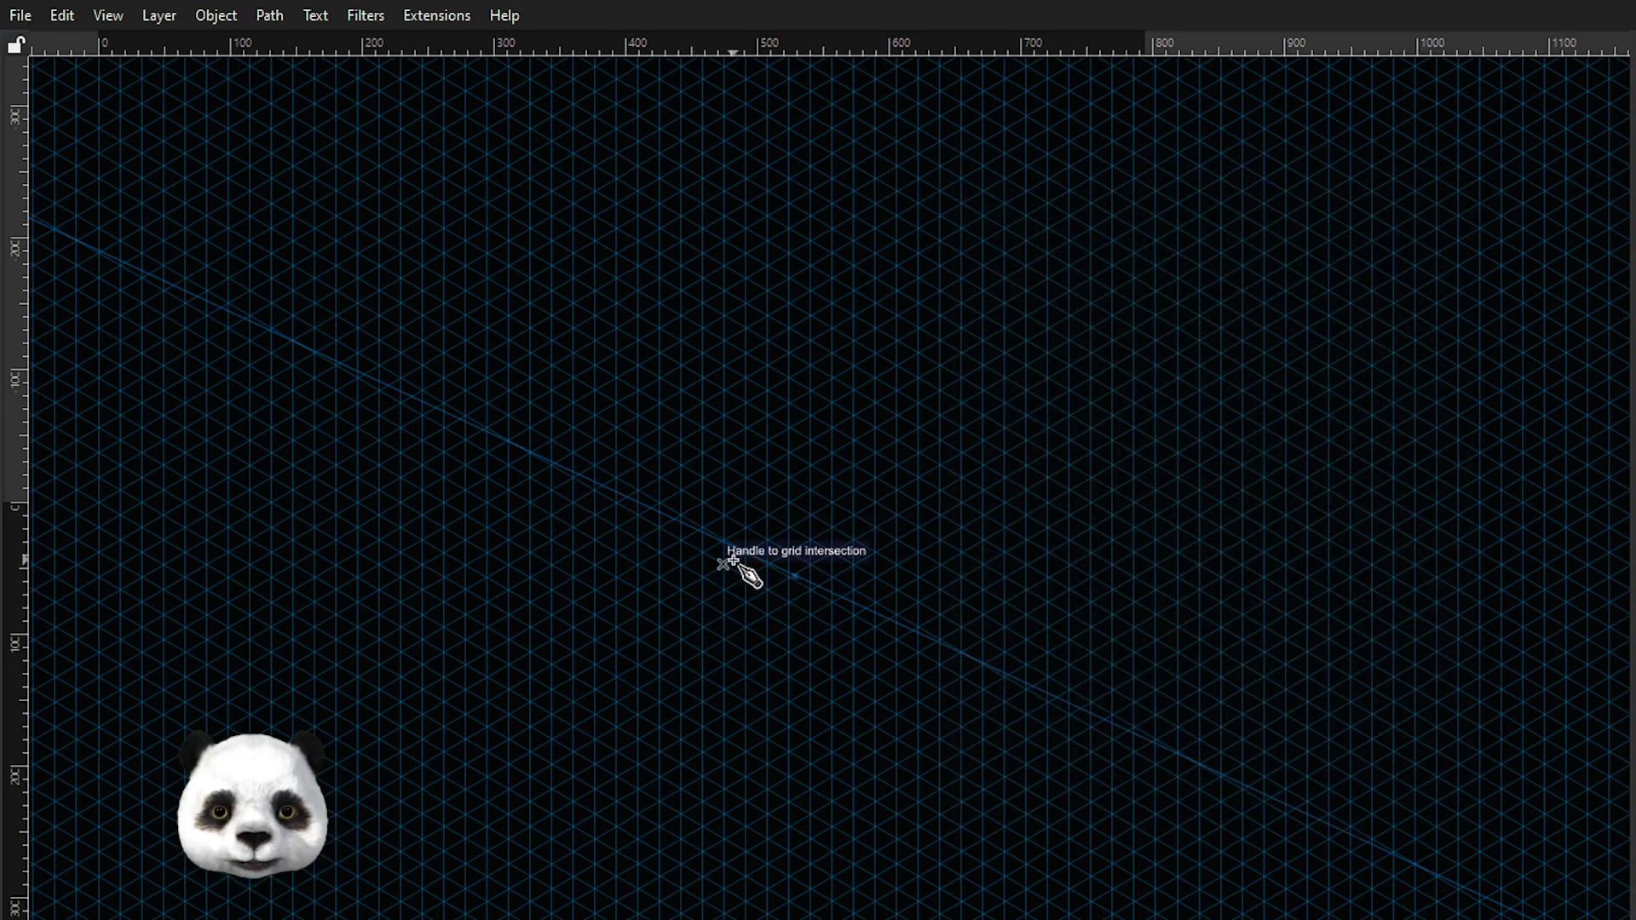
Set the guide's angle to 30° and snap its origin onto a grid intersection.
{"action": "double_click", "coordinate": [862, 602]}
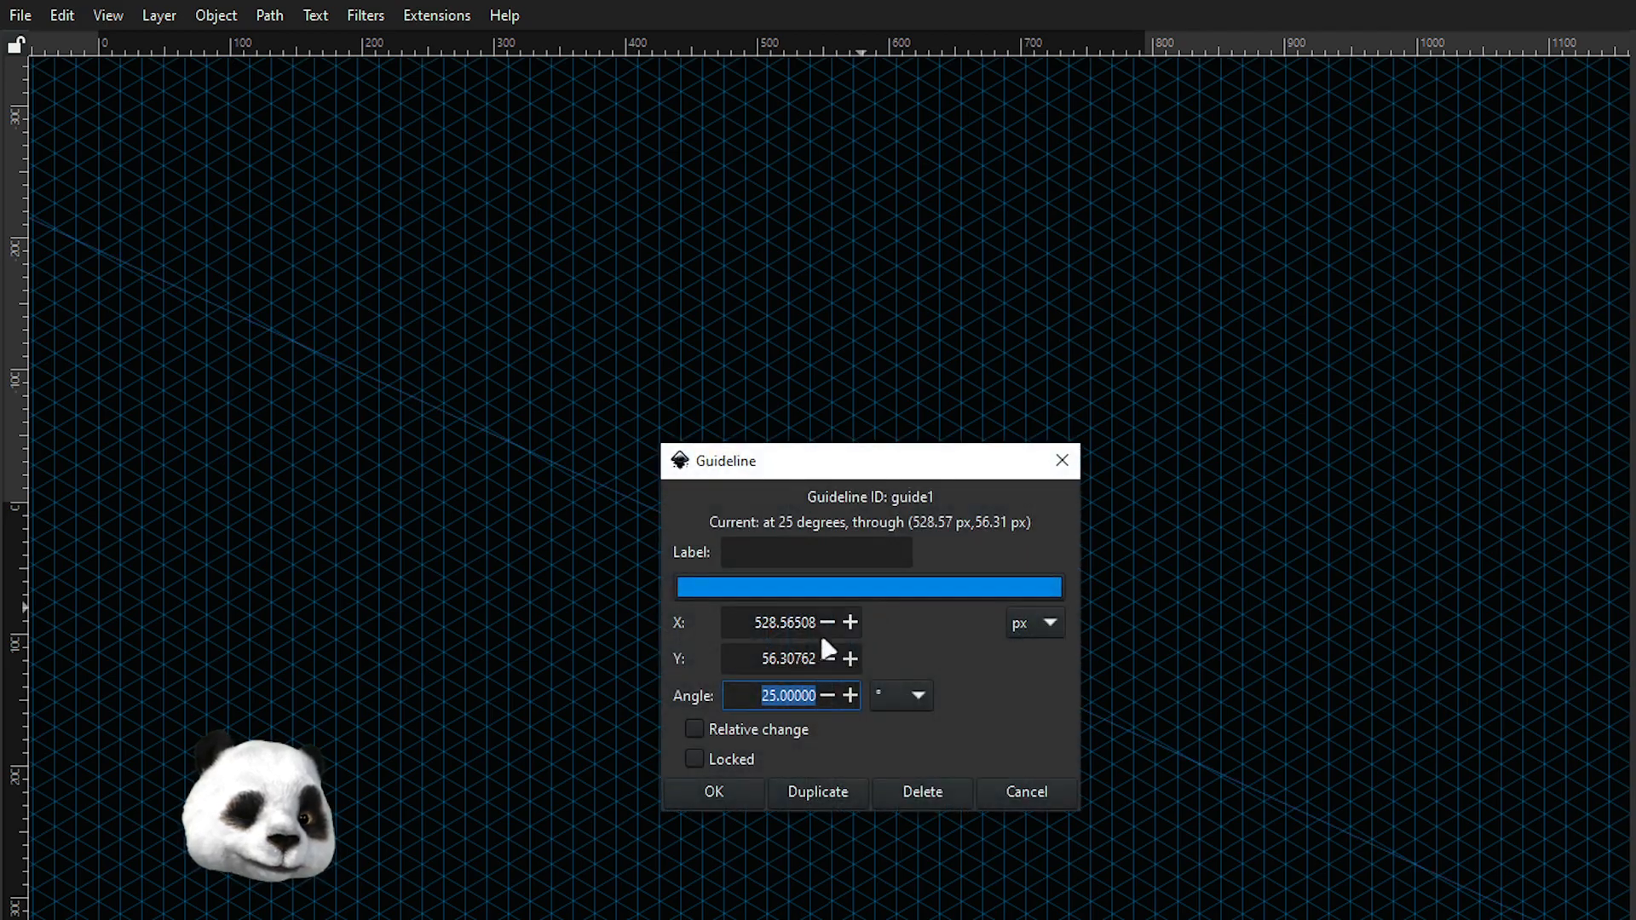
{"action": "type", "text": "30"}
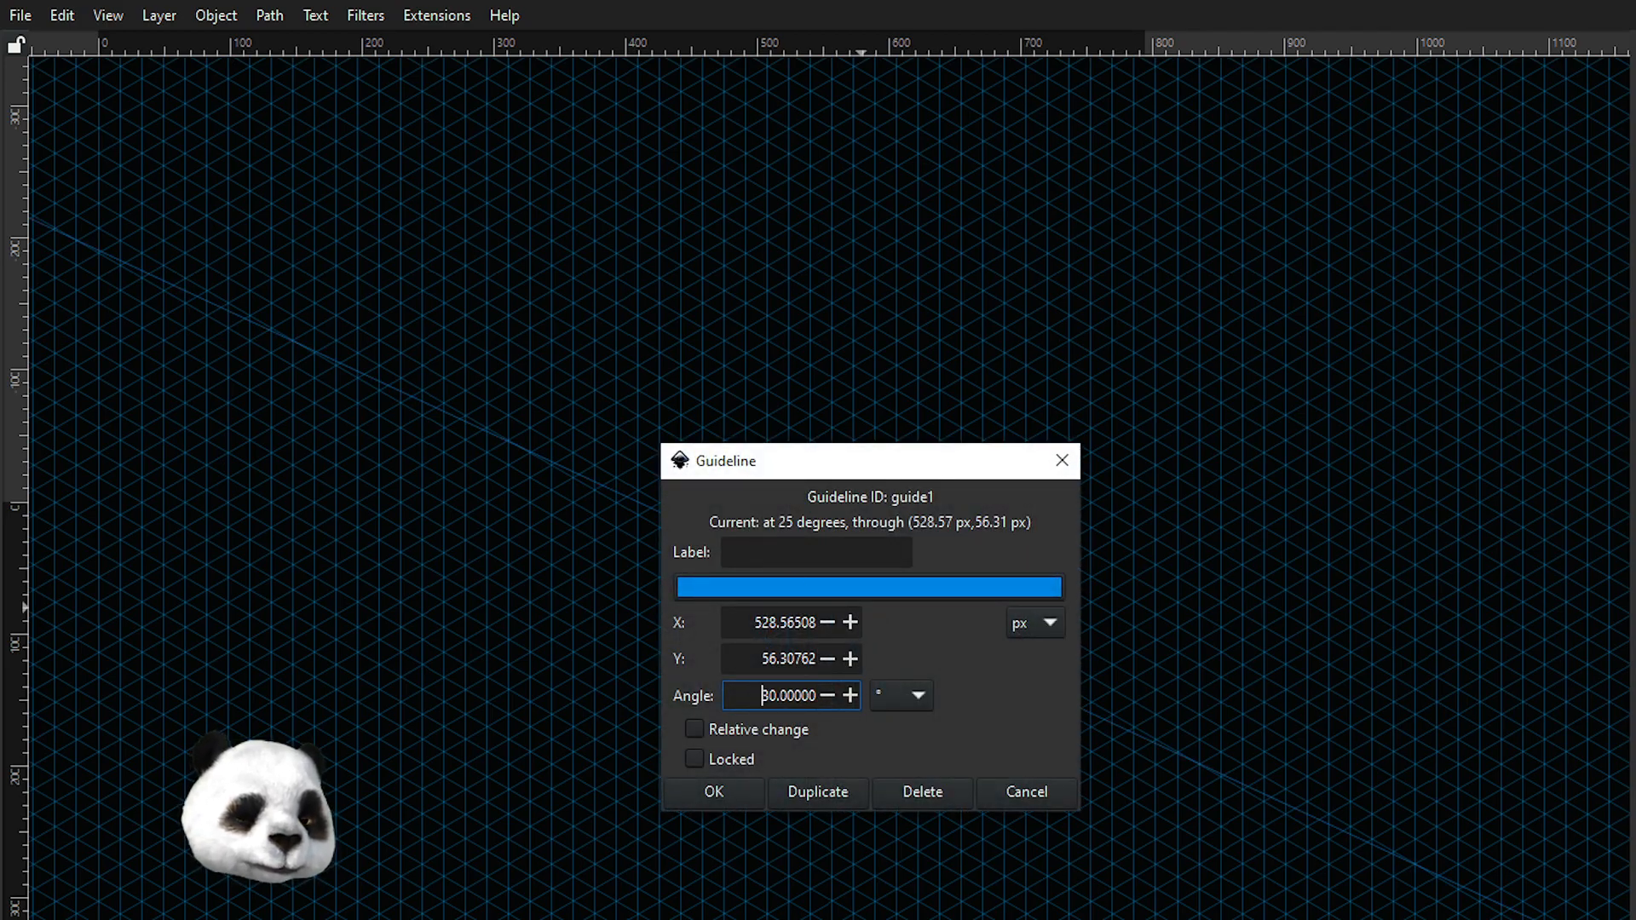
{"action": "left_click", "coordinate": [716, 791]}
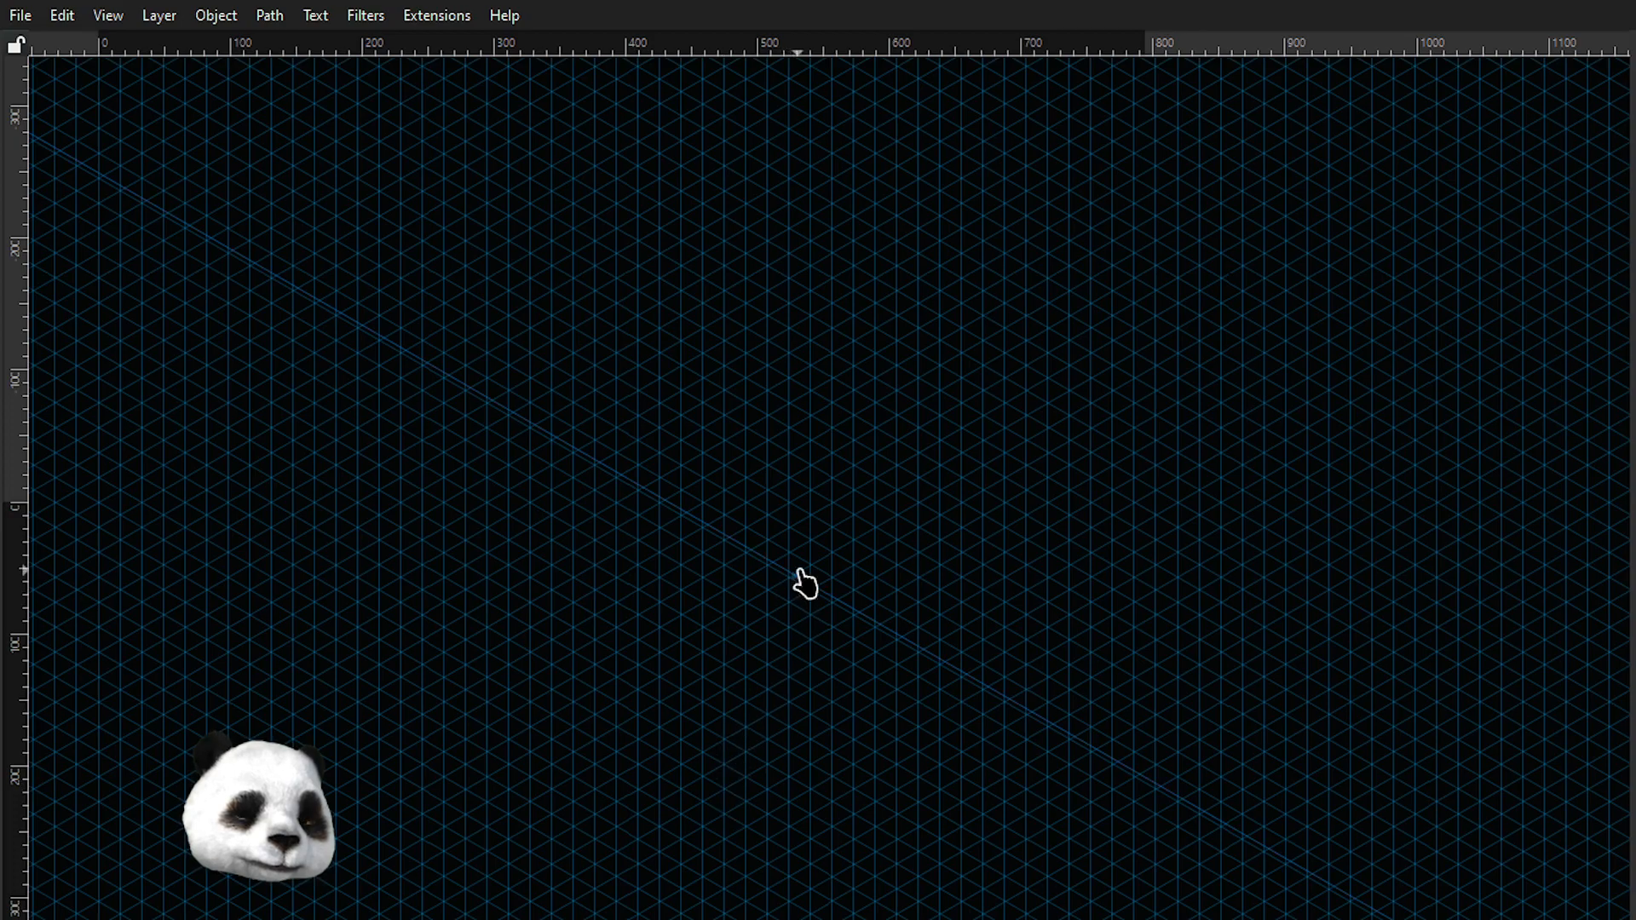
{"action": "left_click_drag", "start_coordinate": [795, 583], "coordinate": [778, 575]}
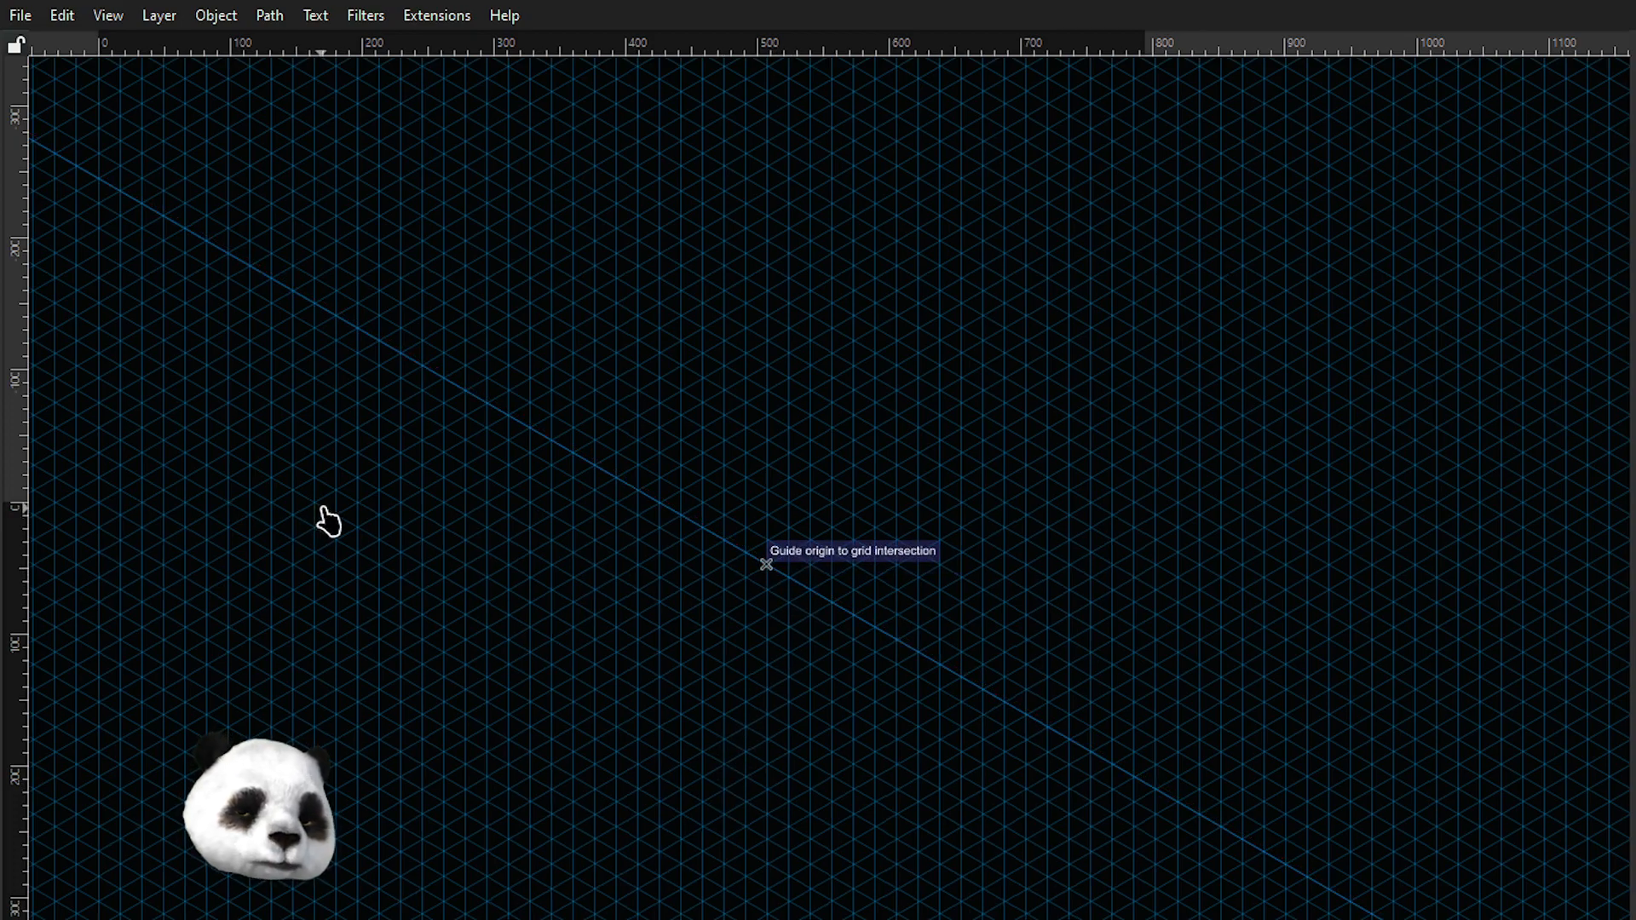
With the Pen tool, draw the stepped top edge of an outline along the isometric grid, starting on the guide.
{"action": "key", "text": "b"}
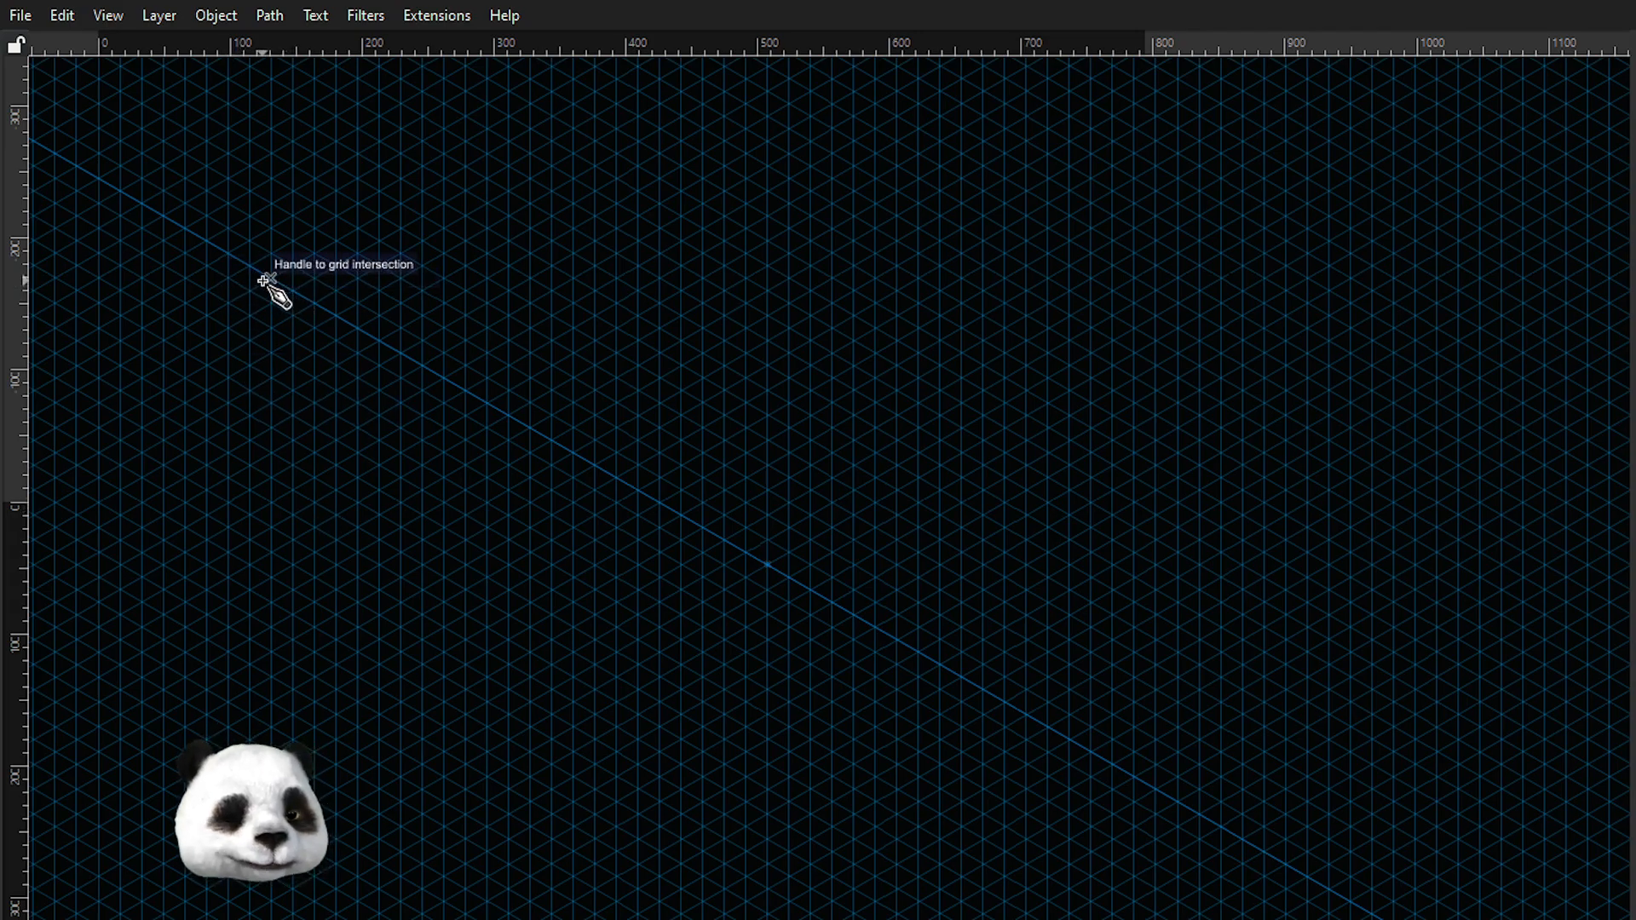
{"action": "left_click", "coordinate": [270, 277]}
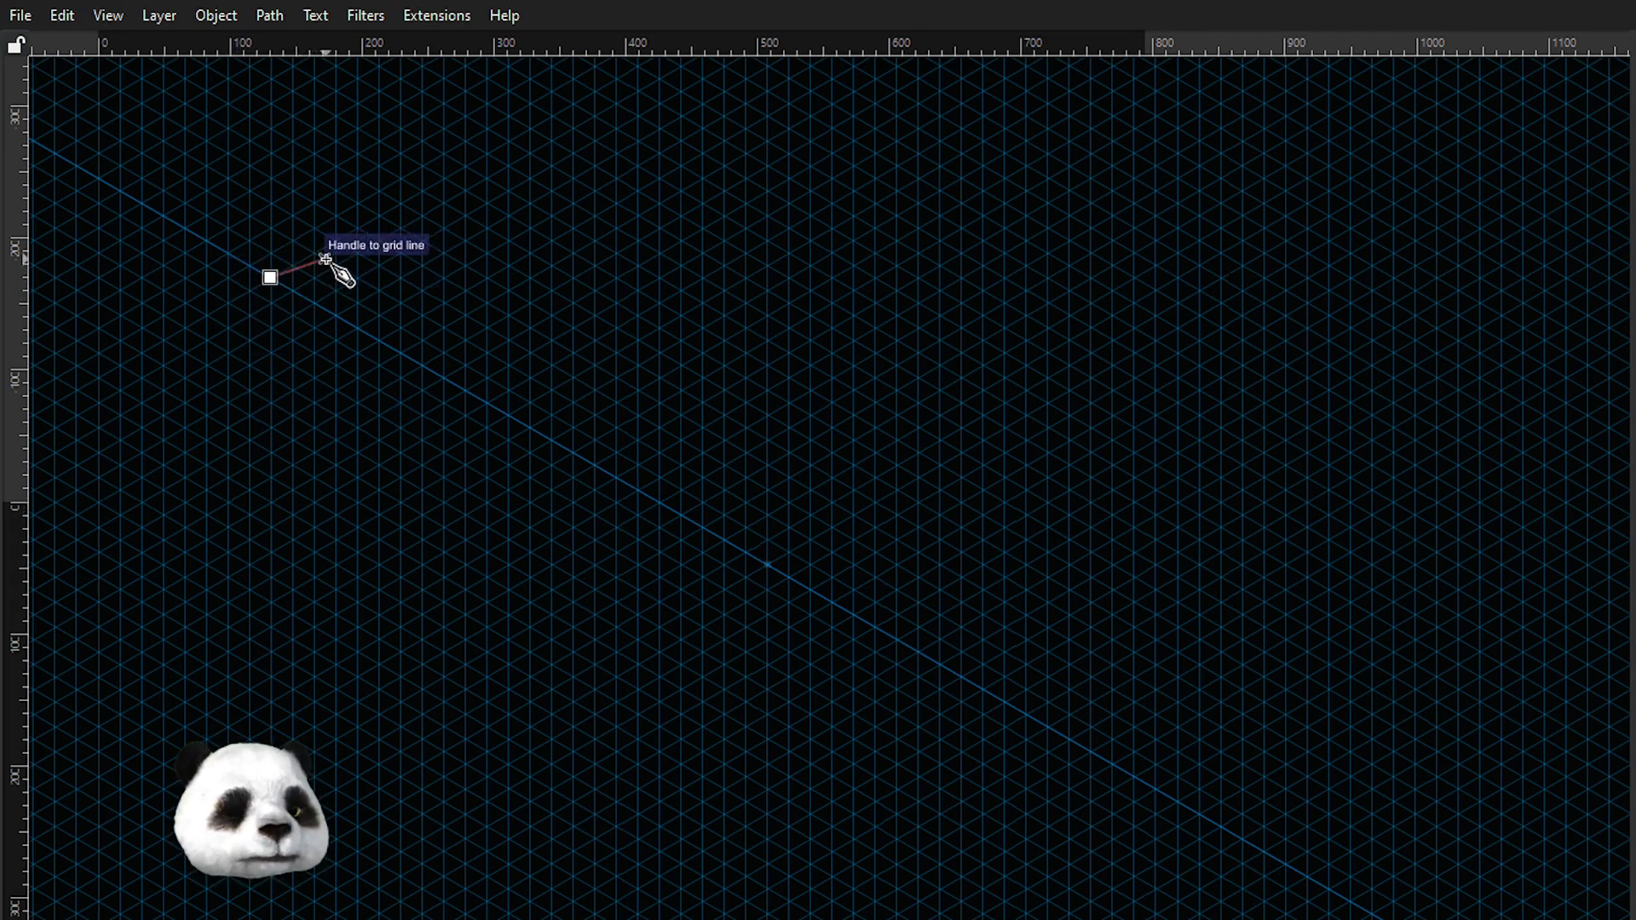
{"action": "left_click", "coordinate": [379, 248]}
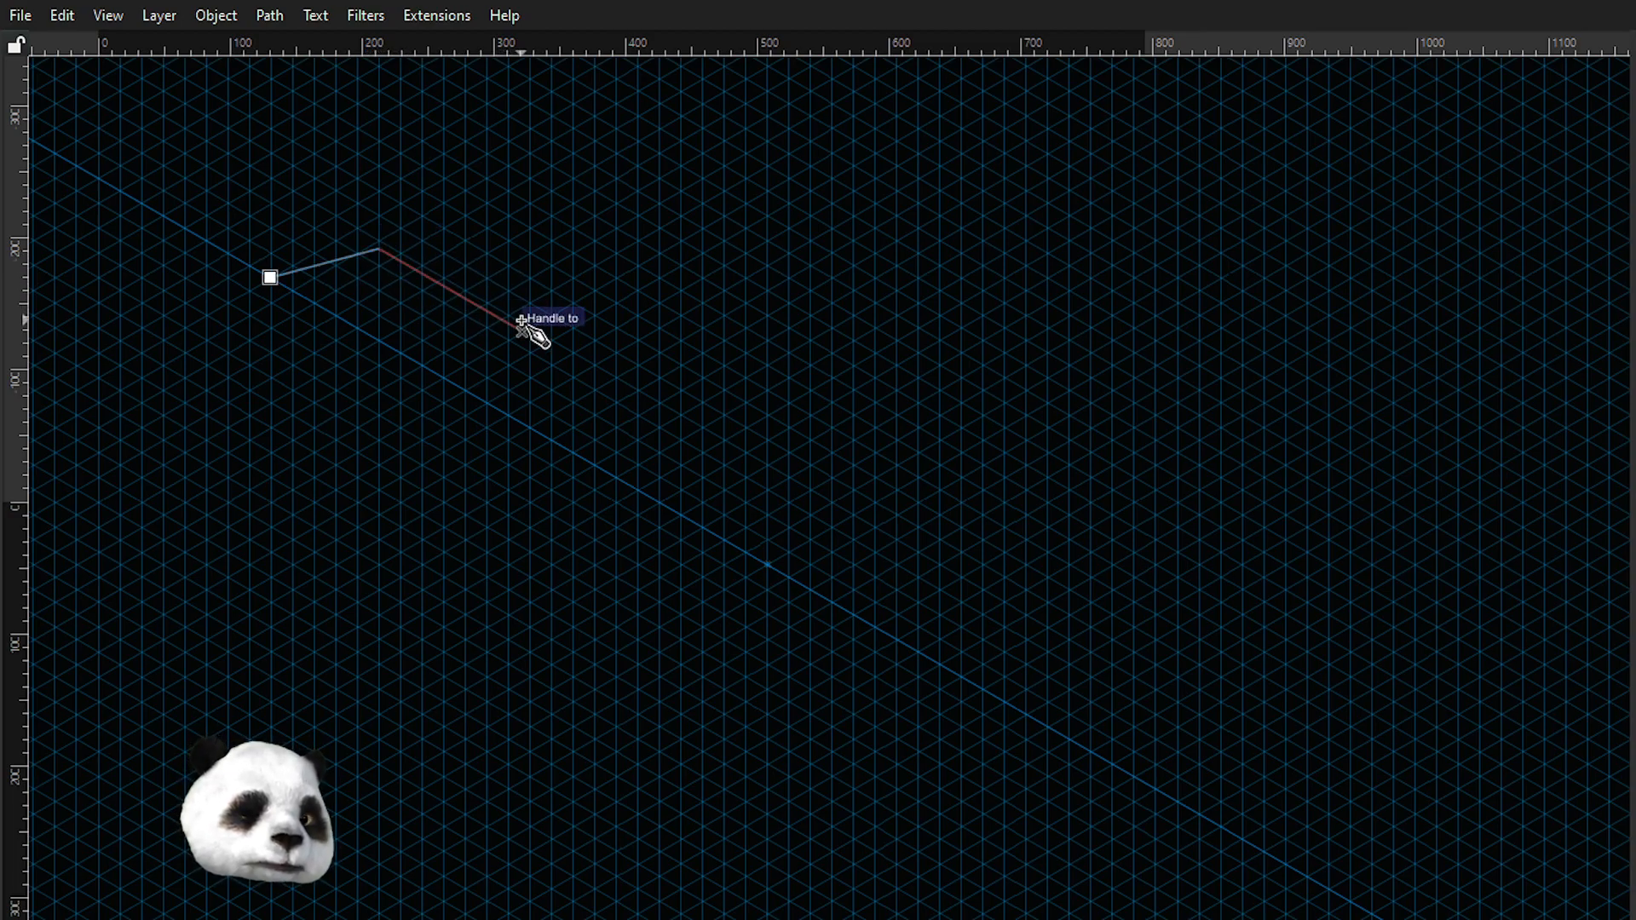
{"action": "left_click", "coordinate": [268, 275]}
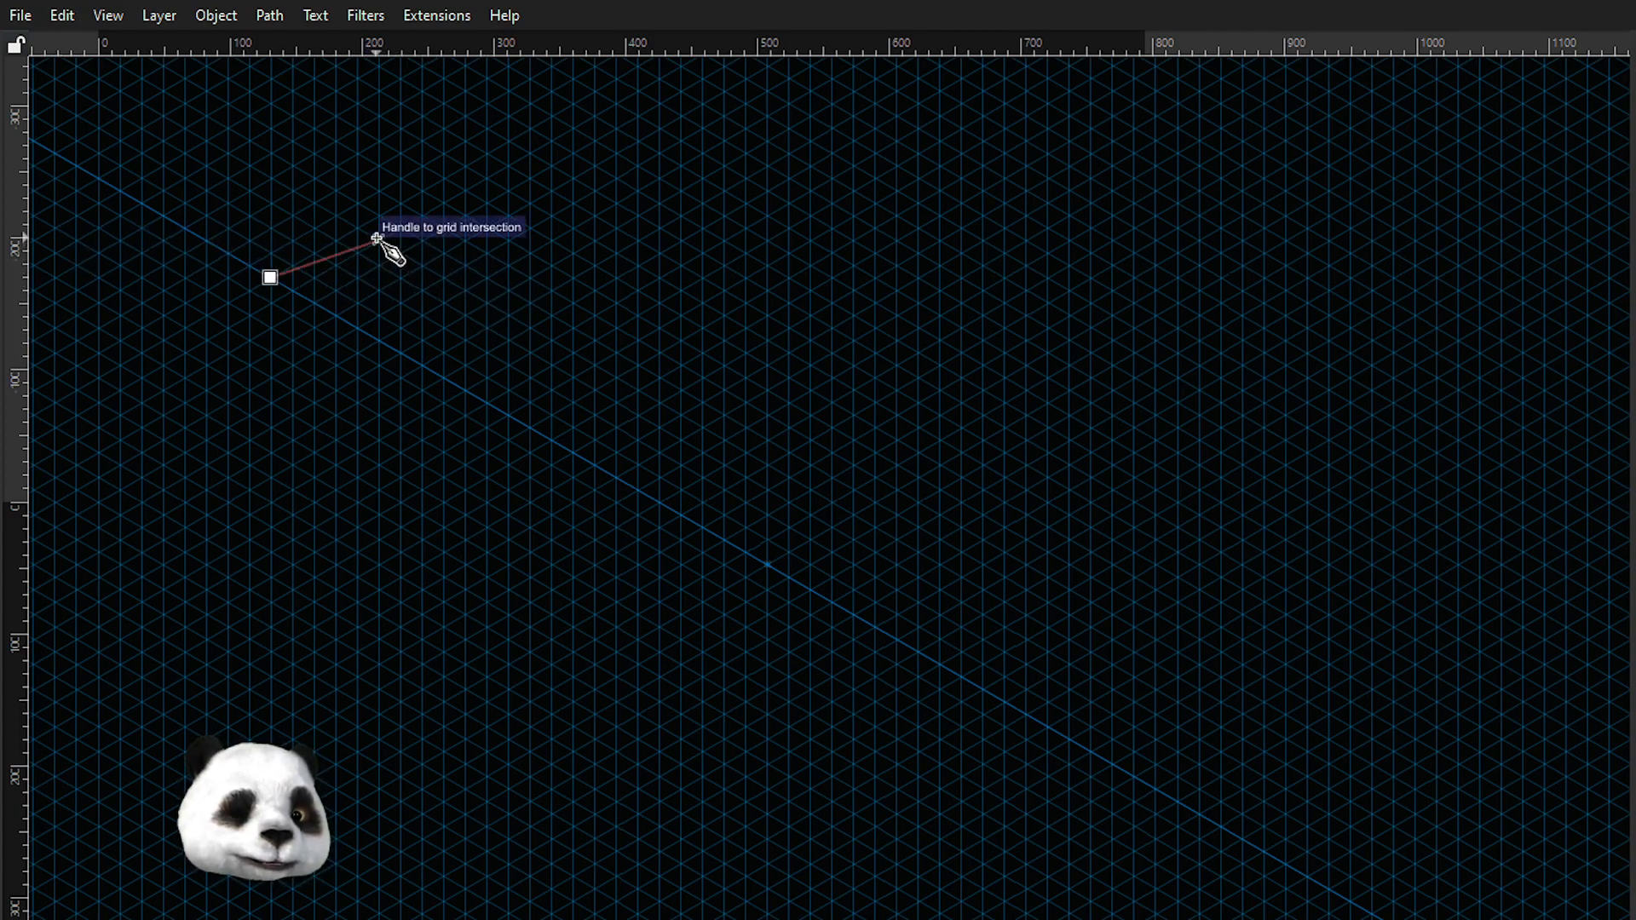
{"action": "left_click", "coordinate": [378, 240]}
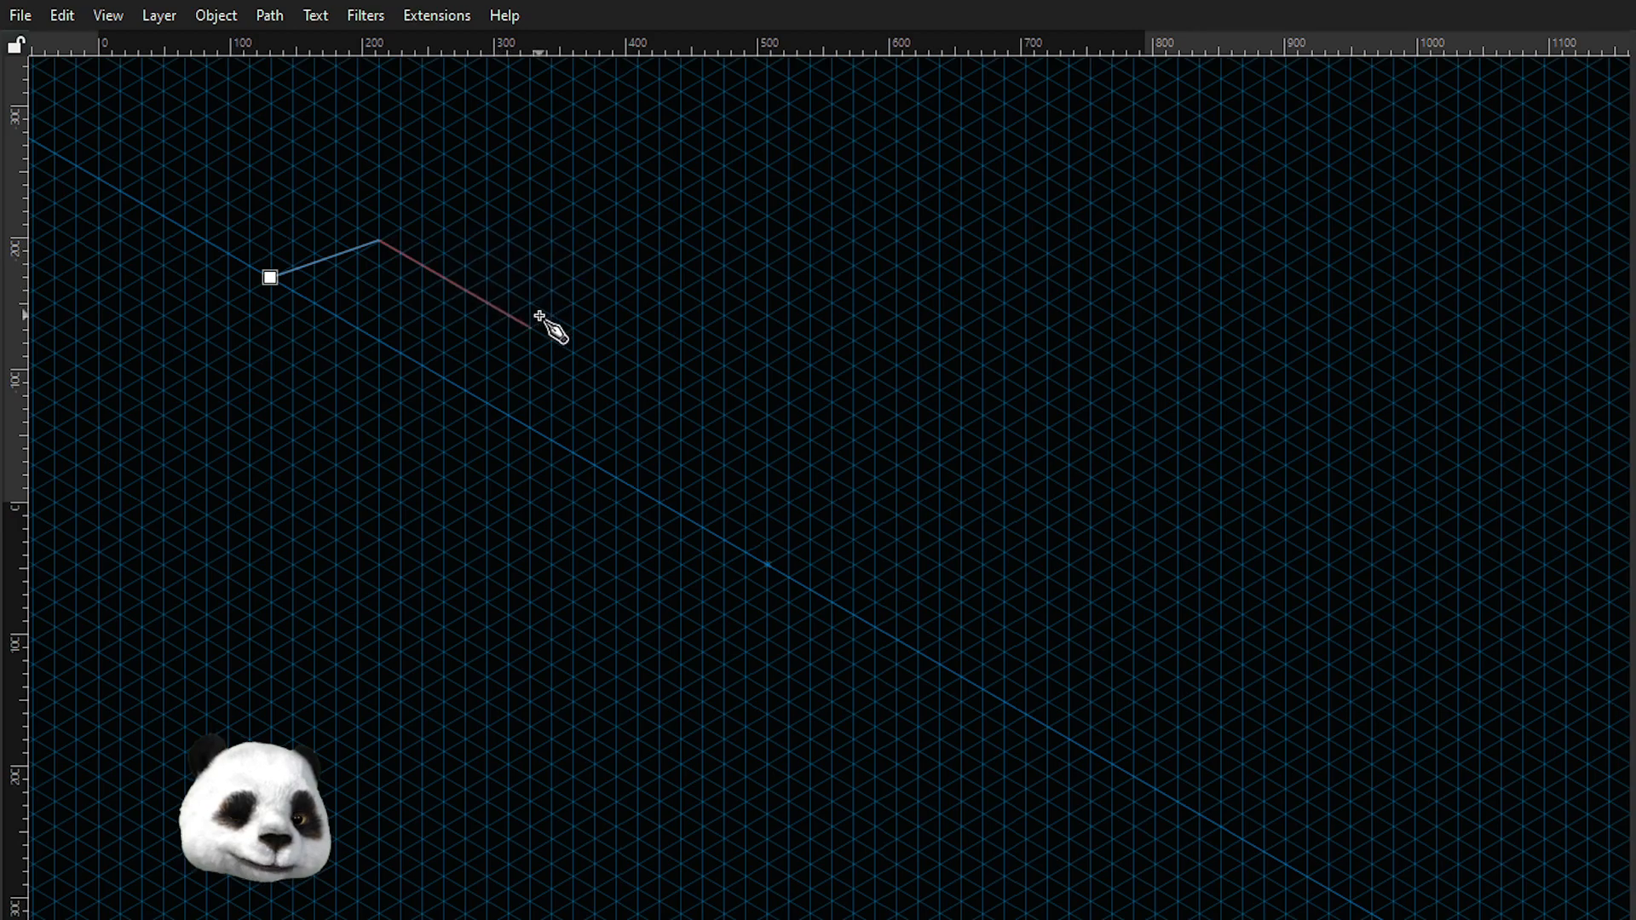
{"action": "left_click", "coordinate": [617, 377]}
{"action": "left_click", "coordinate": [668, 380]}
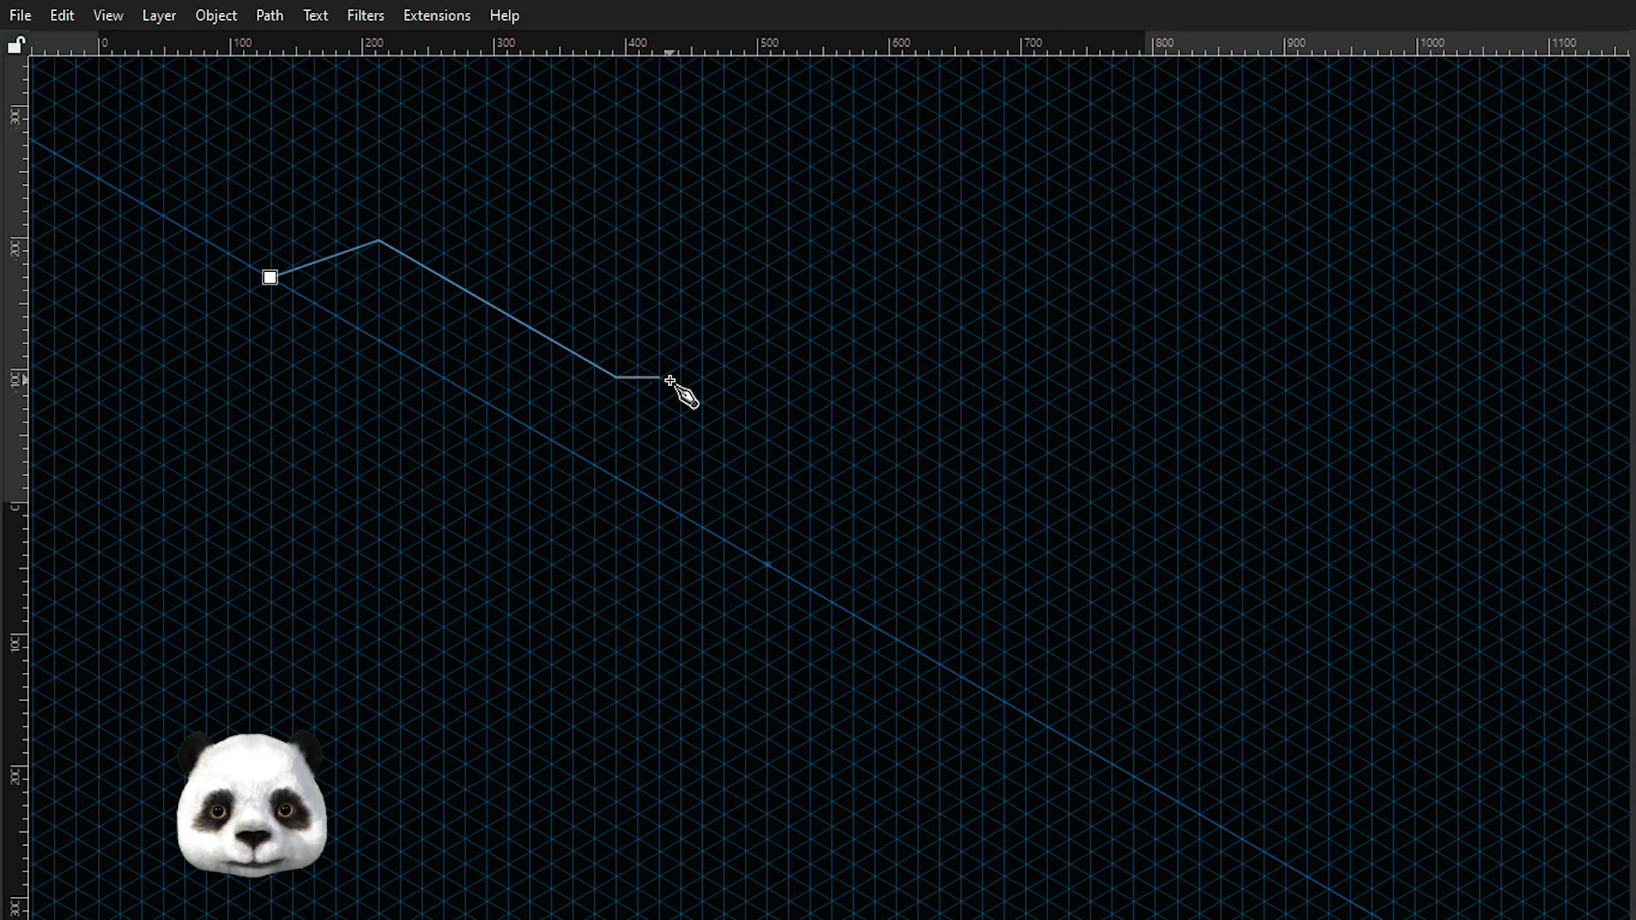
{"action": "left_click", "coordinate": [834, 476]}
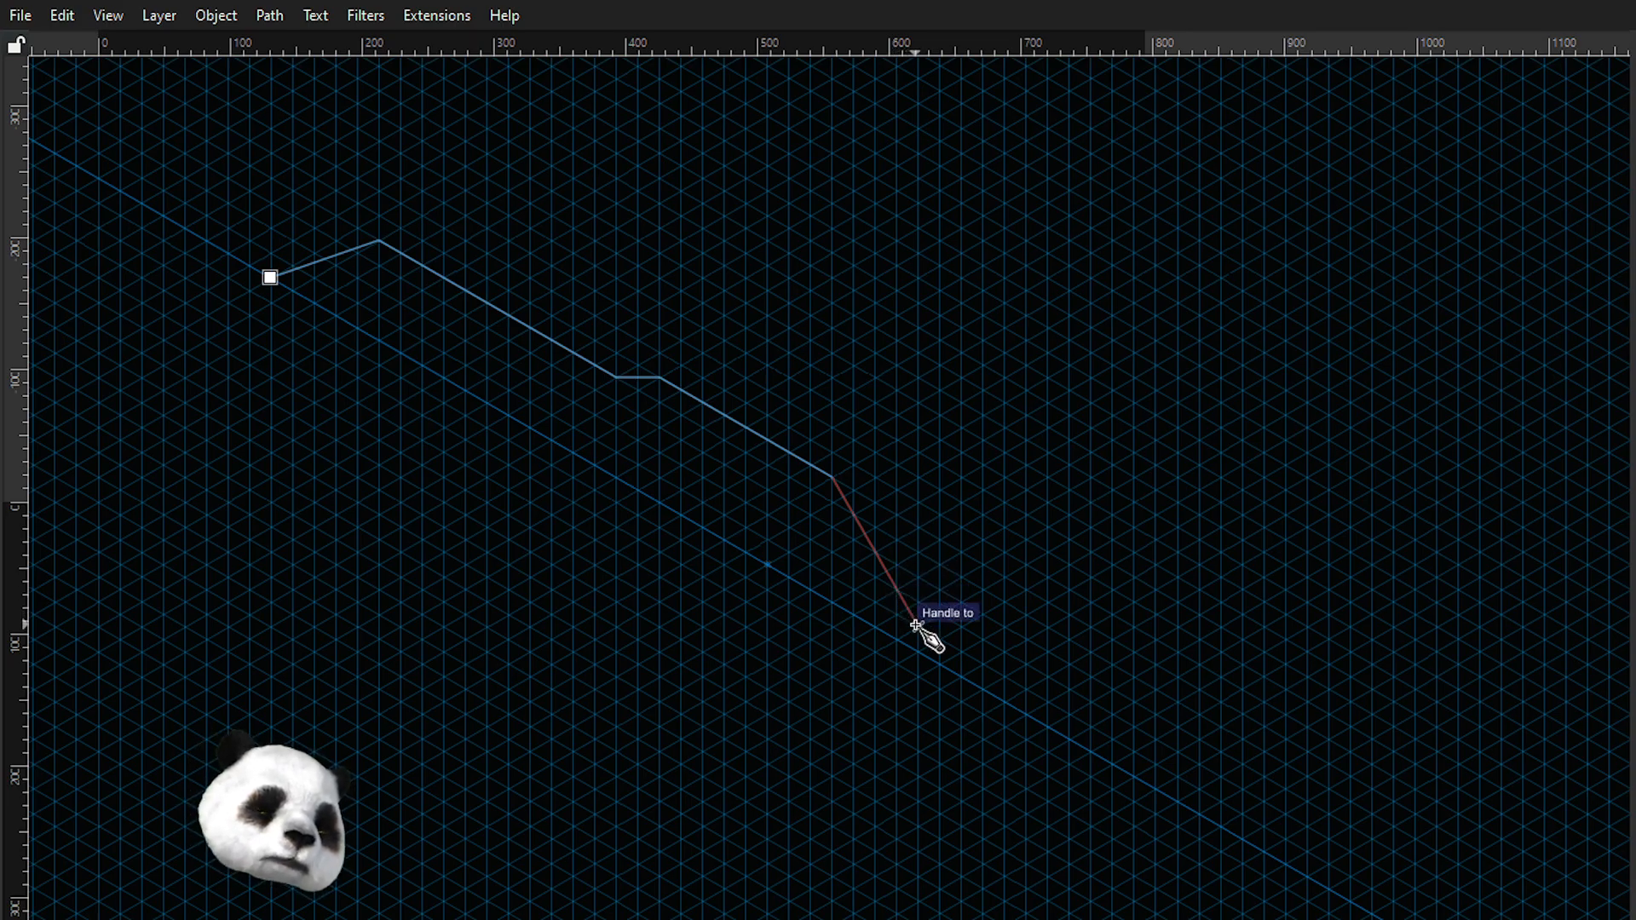
{"action": "left_click", "coordinate": [917, 627]}
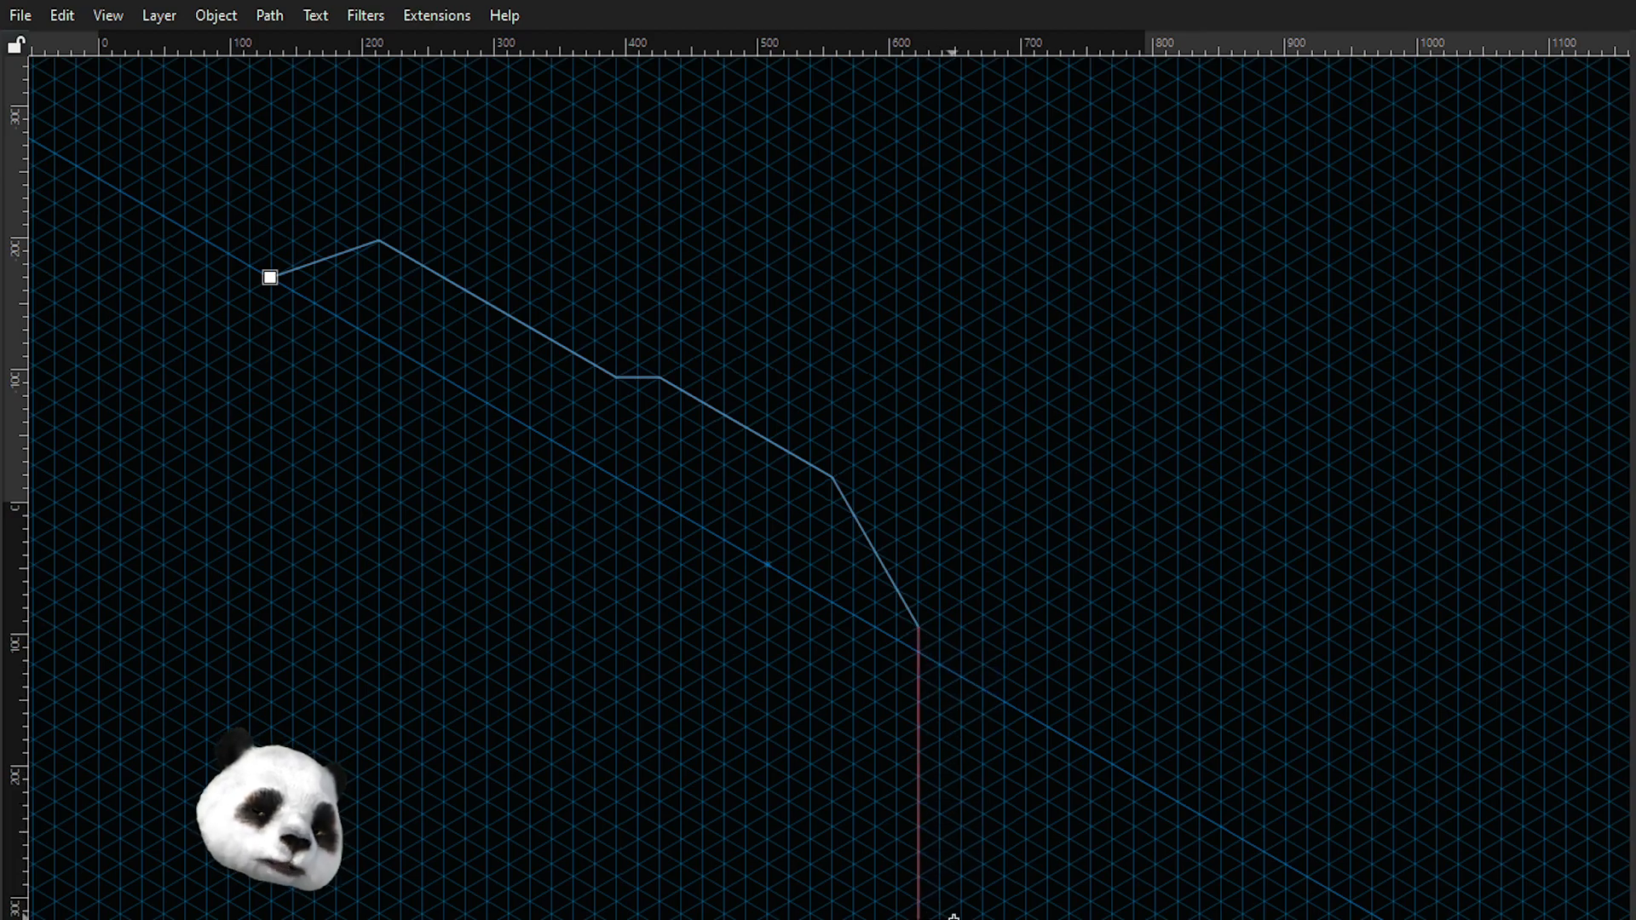
Continue the outline straight down, then left along the grid, and close it at the starting node.
{"action": "left_click_drag", "start_coordinate": [931, 849], "coordinate": [954, 379]}
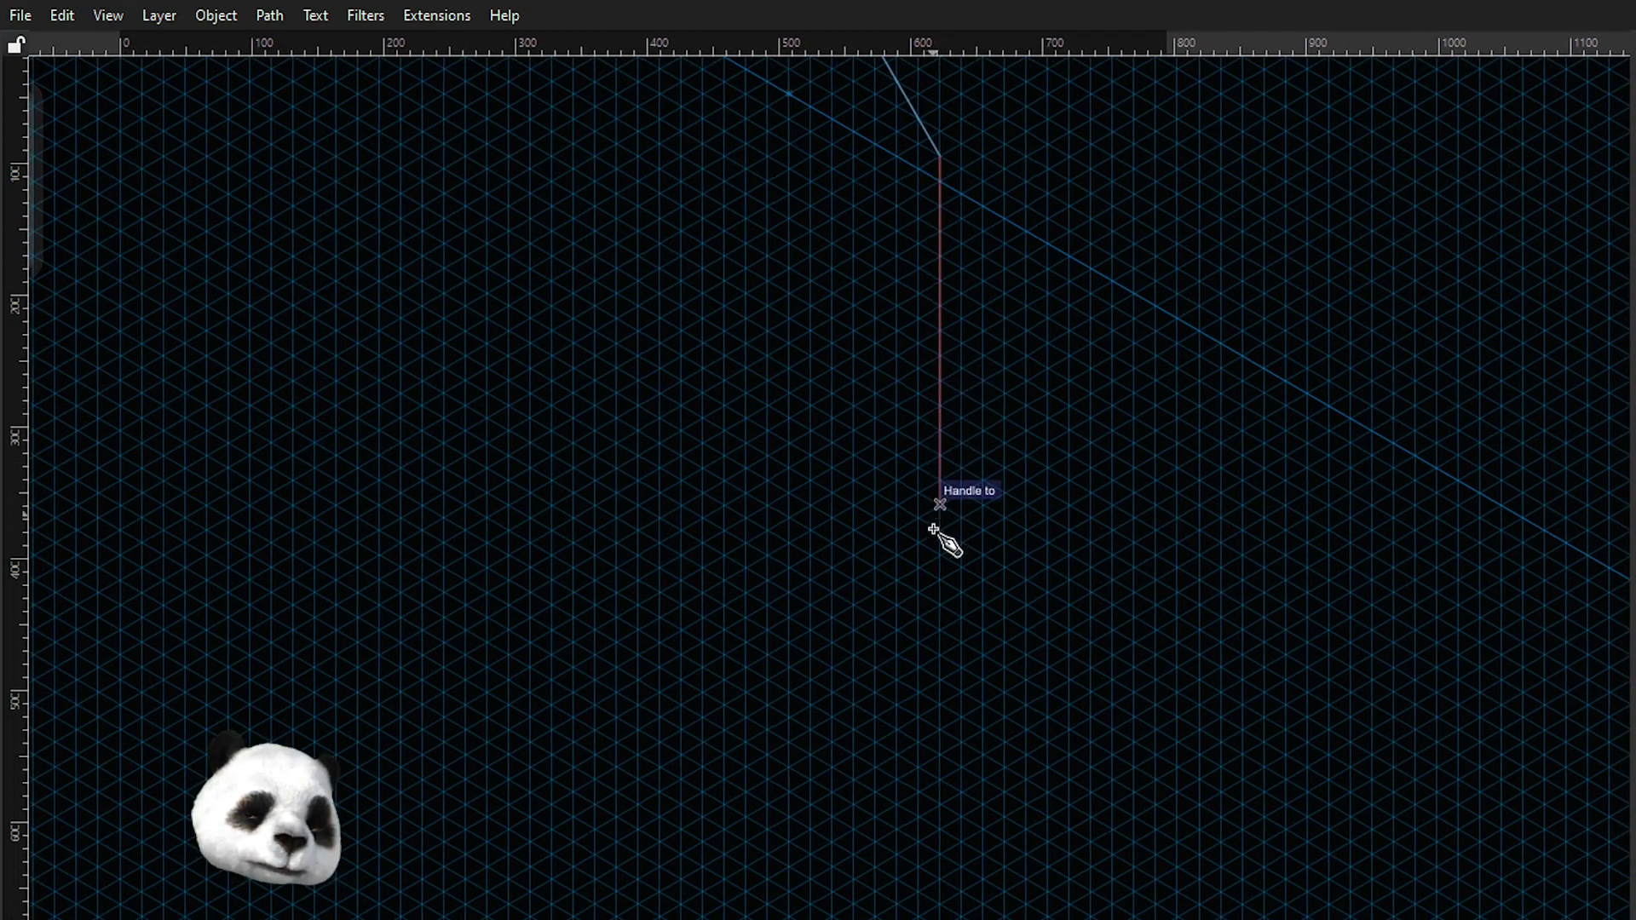
{"action": "left_click", "coordinate": [940, 727]}
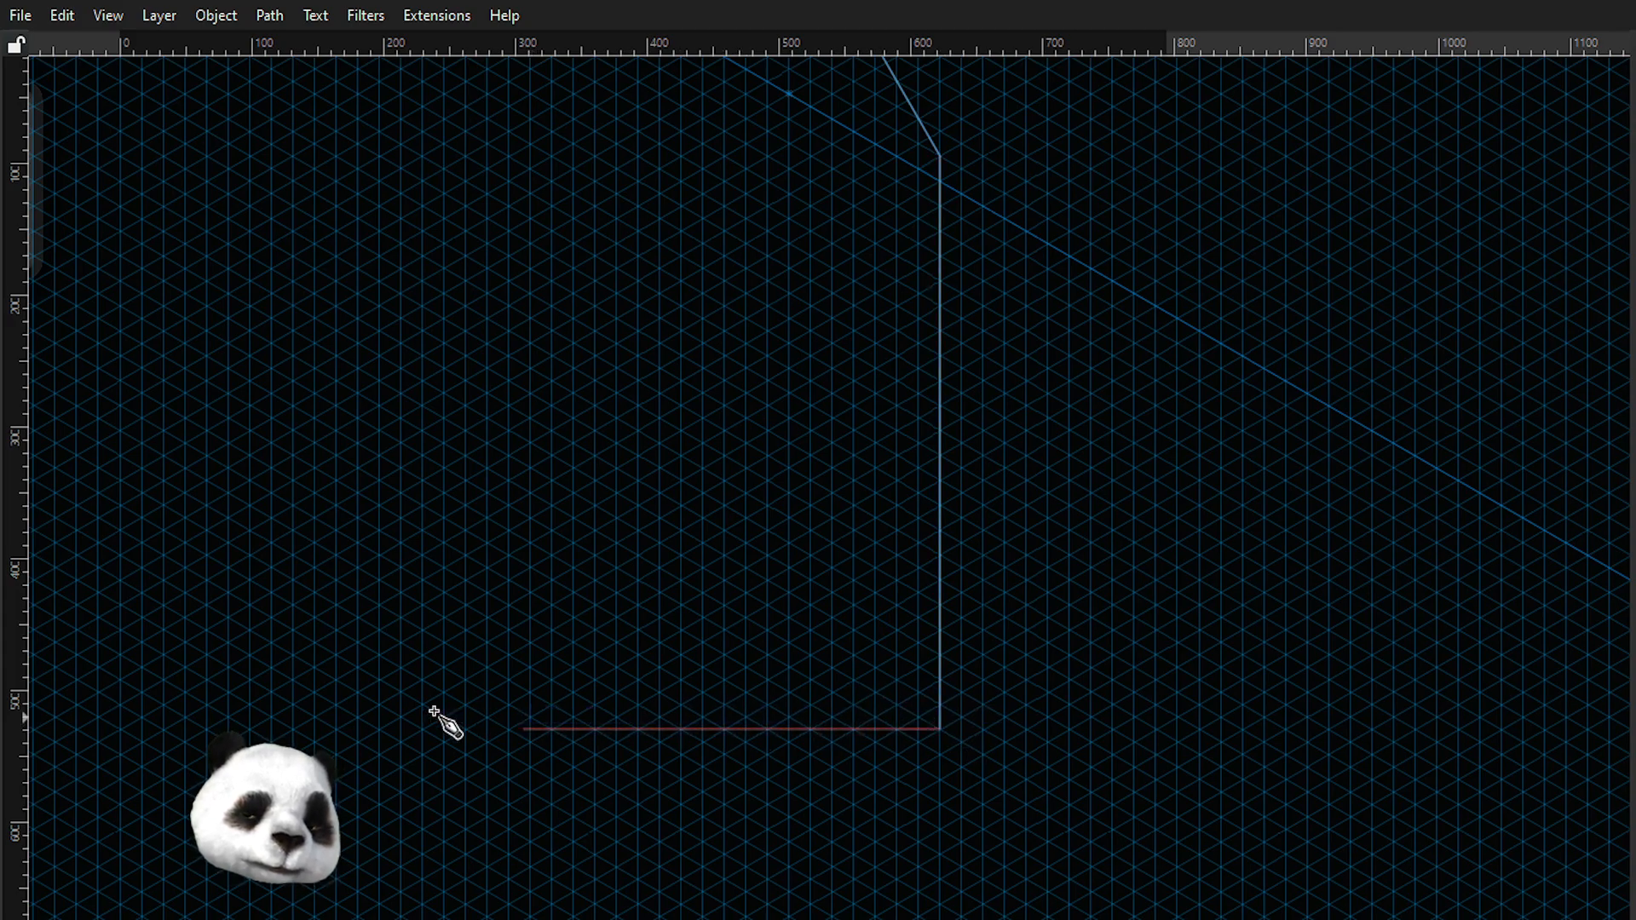
{"action": "left_click", "coordinate": [320, 709]}
{"action": "left_click_drag", "start_coordinate": [266, 378], "coordinate": [330, 794]}
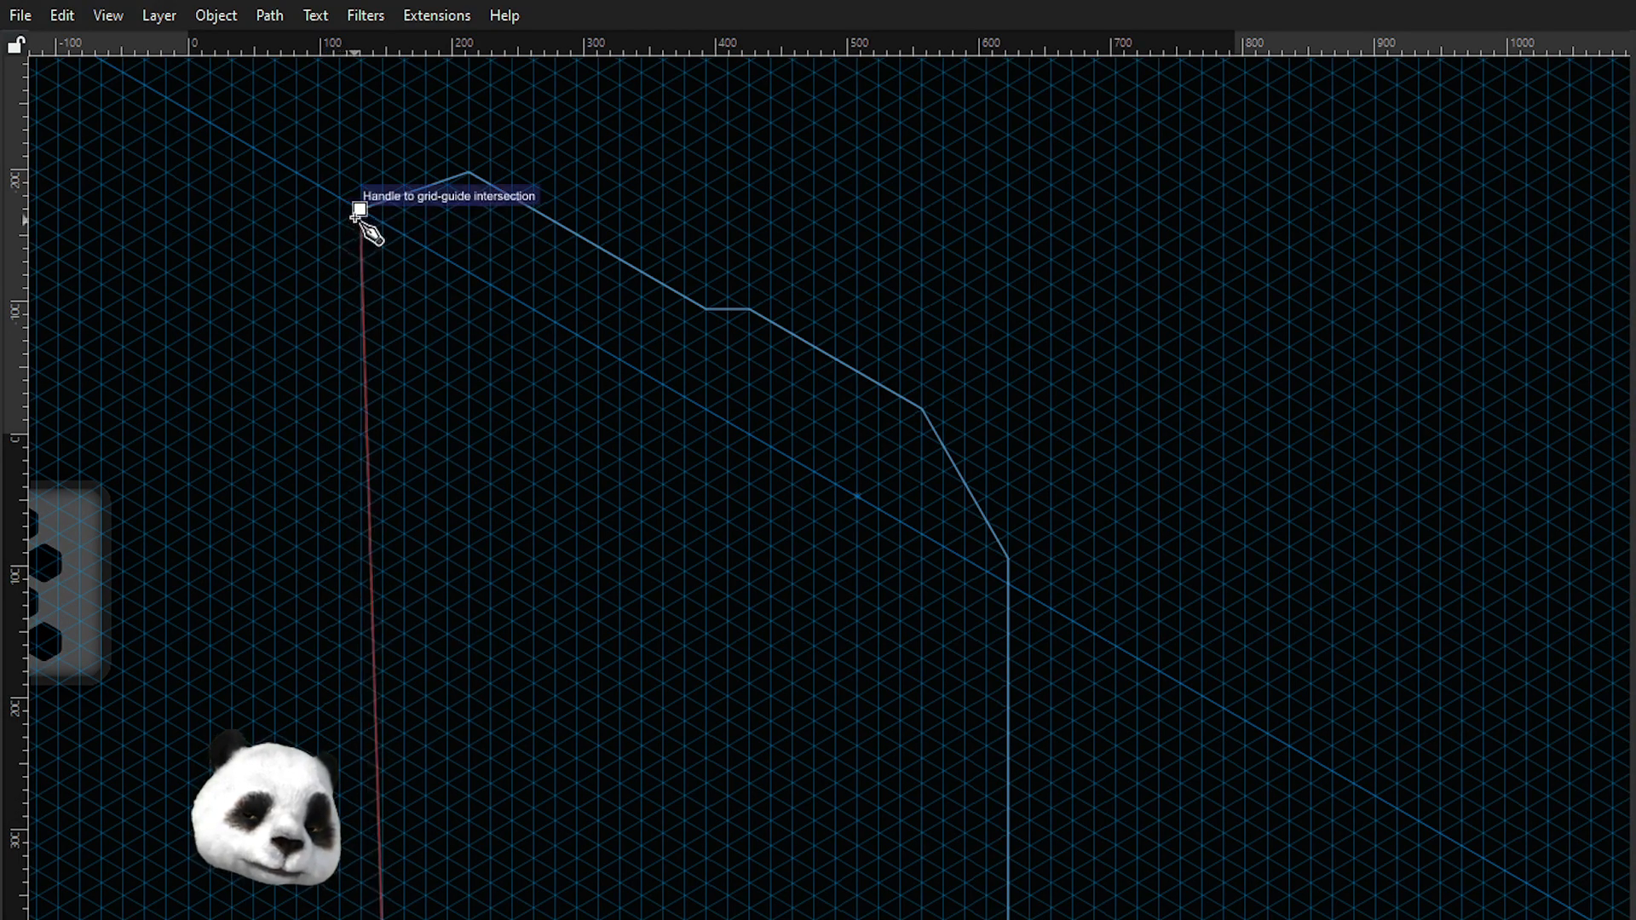
{"action": "left_click", "coordinate": [340, 225]}
{"action": "scroll", "coordinate": [388, 240], "scroll_direction": "down", "scroll_amount": 2}
{"action": "scroll", "coordinate": [387, 240], "scroll_direction": "down", "scroll_amount": 1}
{"action": "left_click", "coordinate": [515, 358]}
{"action": "key", "text": "Escape"}
{"action": "left_click", "coordinate": [493, 384]}
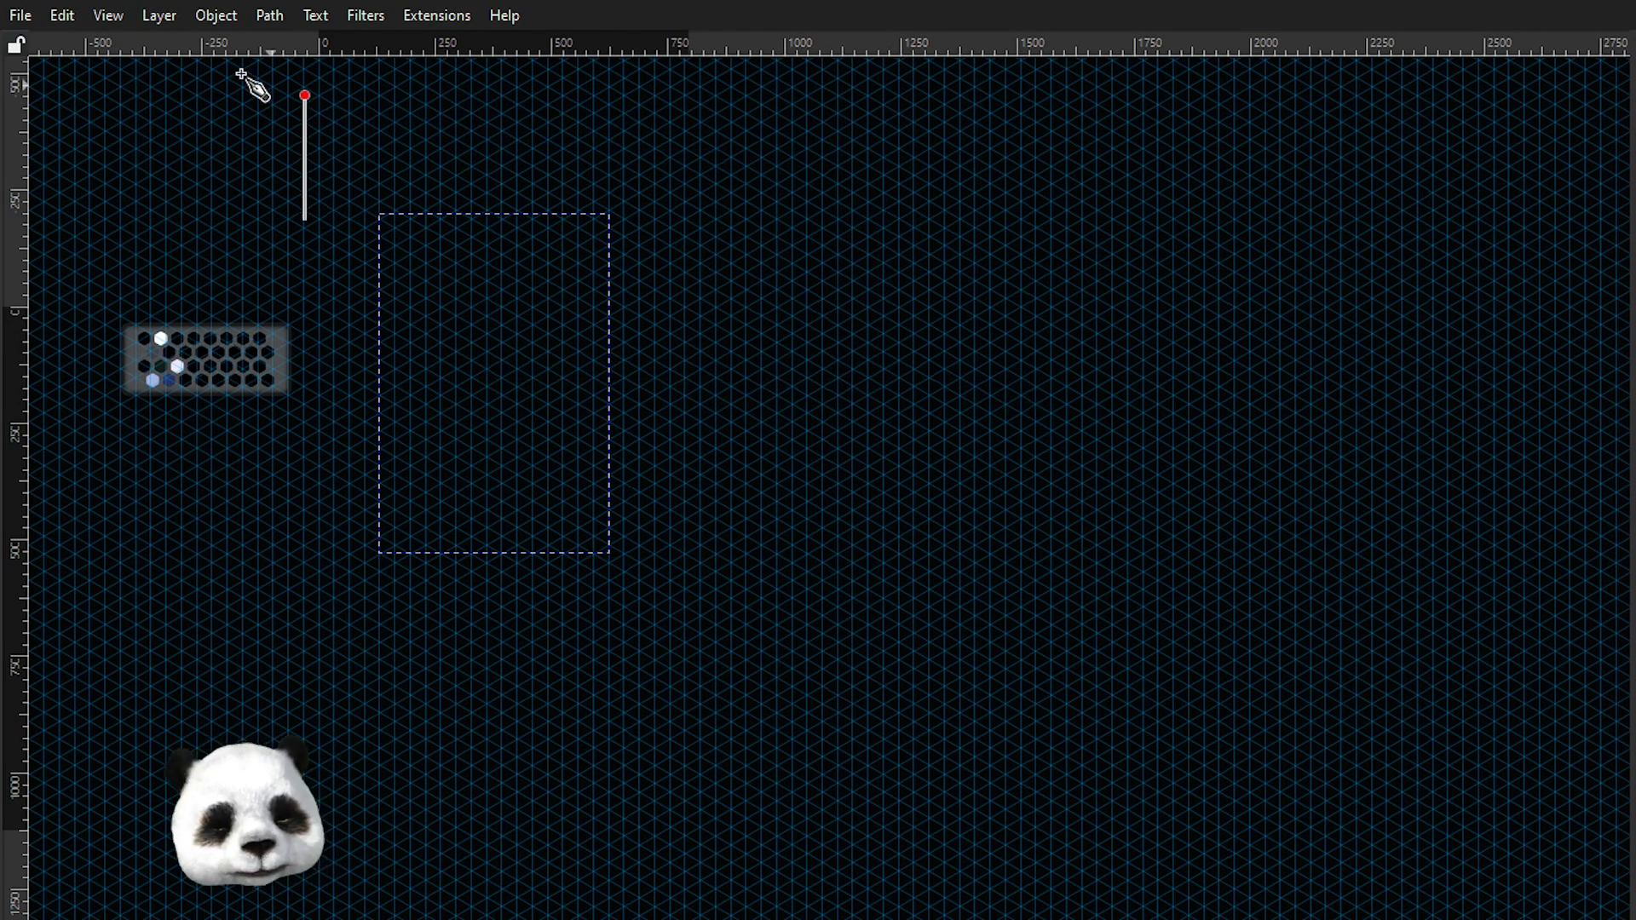
{"action": "key", "text": "Escape"}
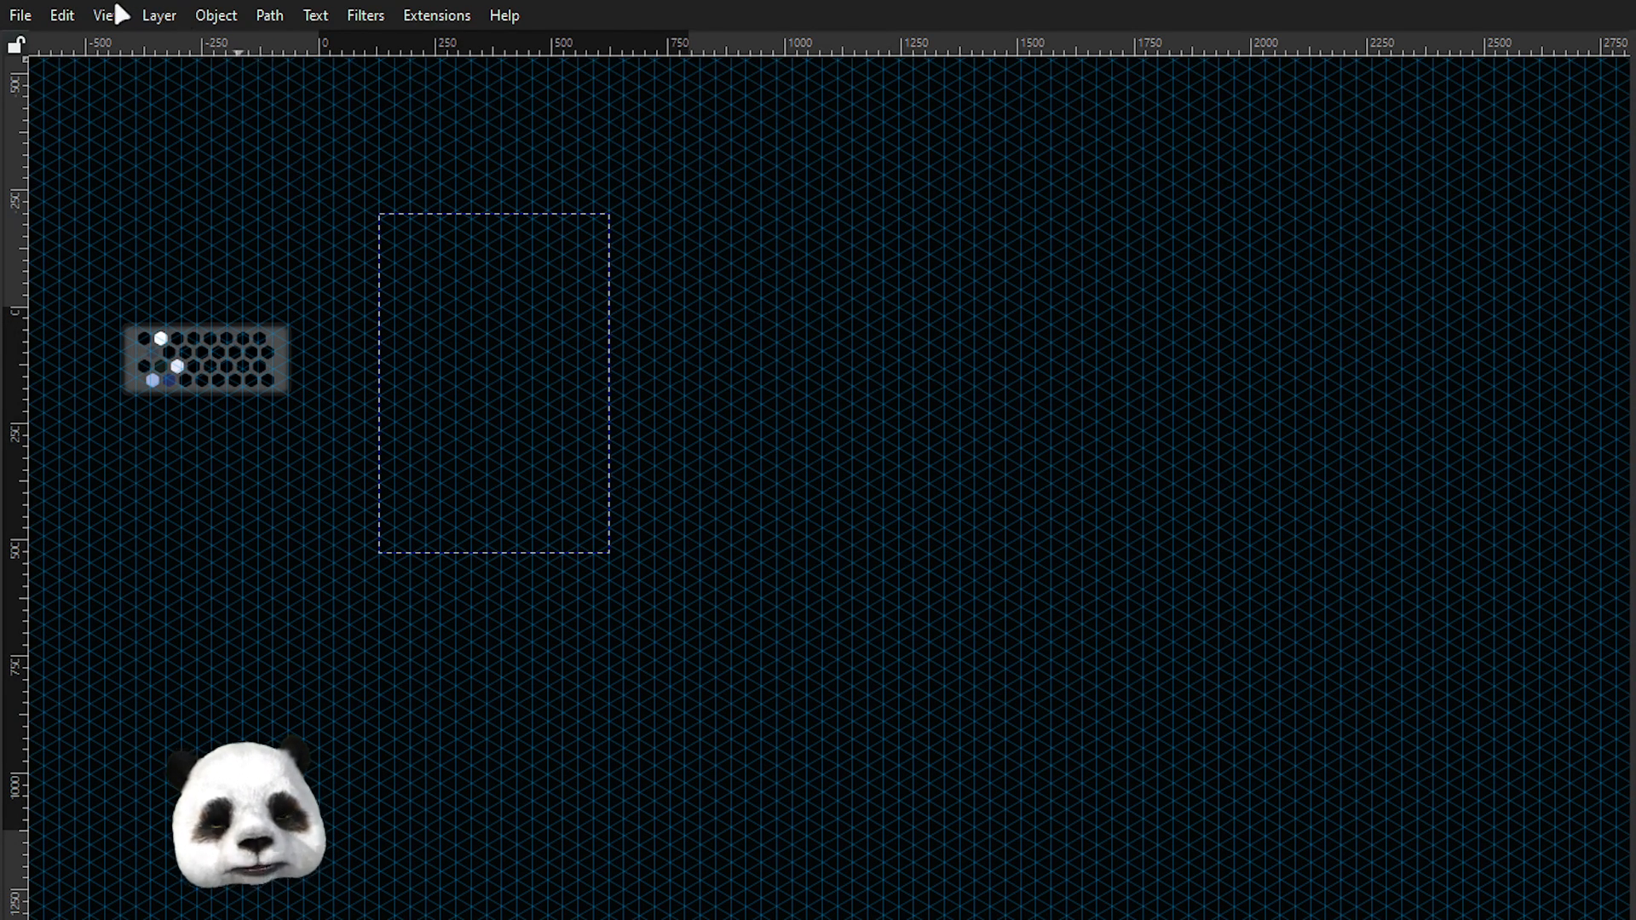
Hide the rulers and the page grid.
{"action": "key", "text": "ctrl+r"}
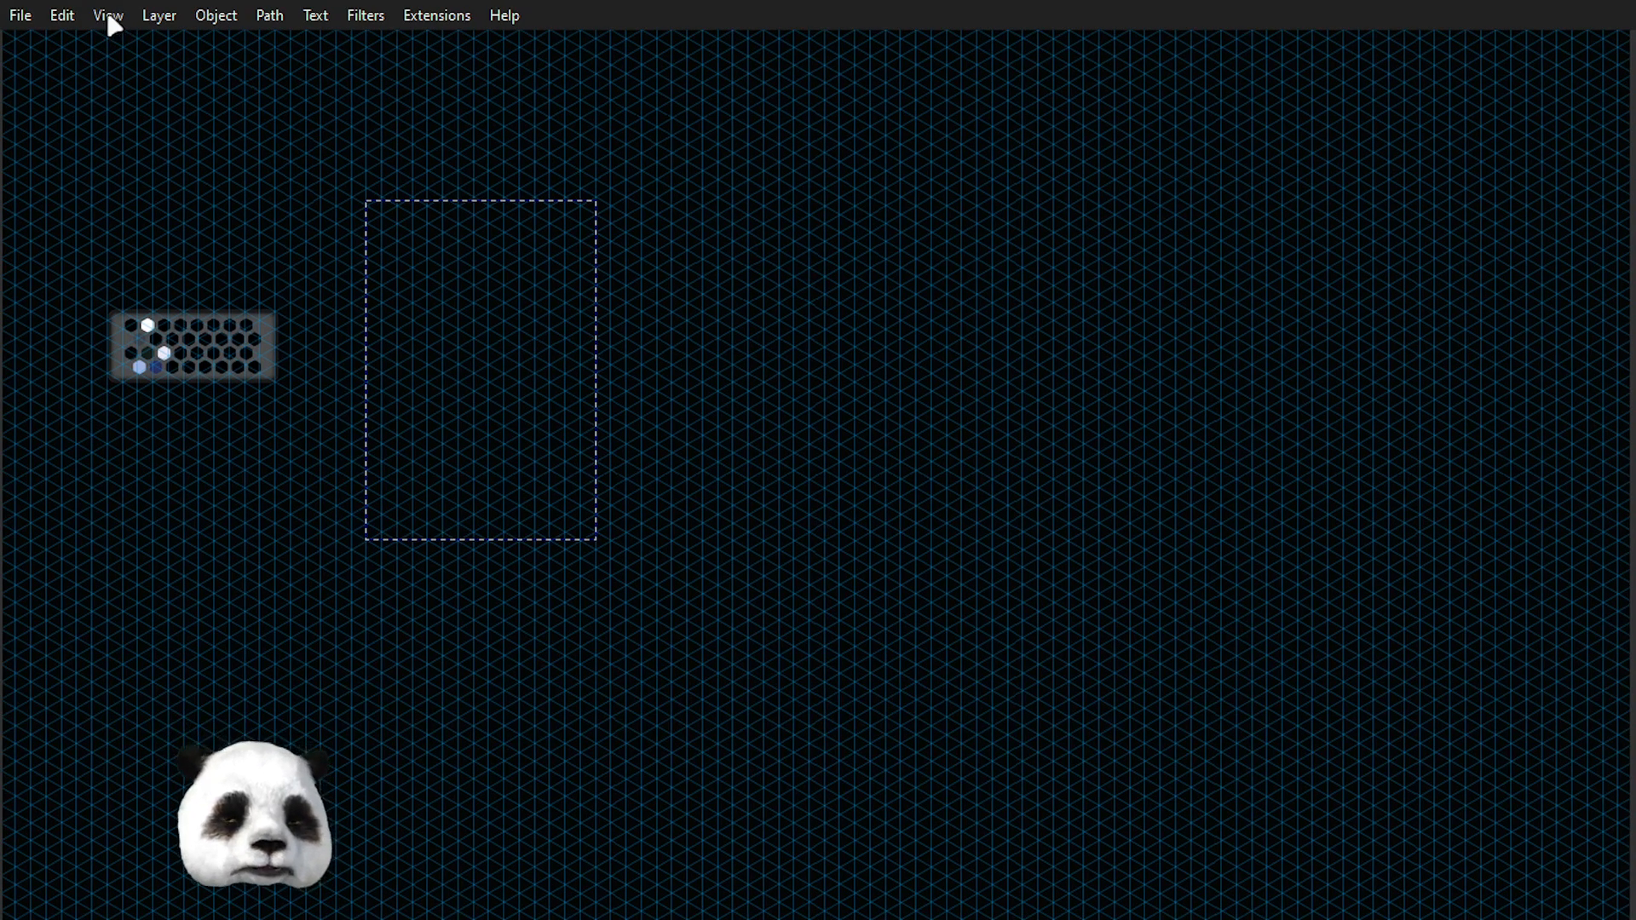
{"action": "left_click", "coordinate": [106, 15]}
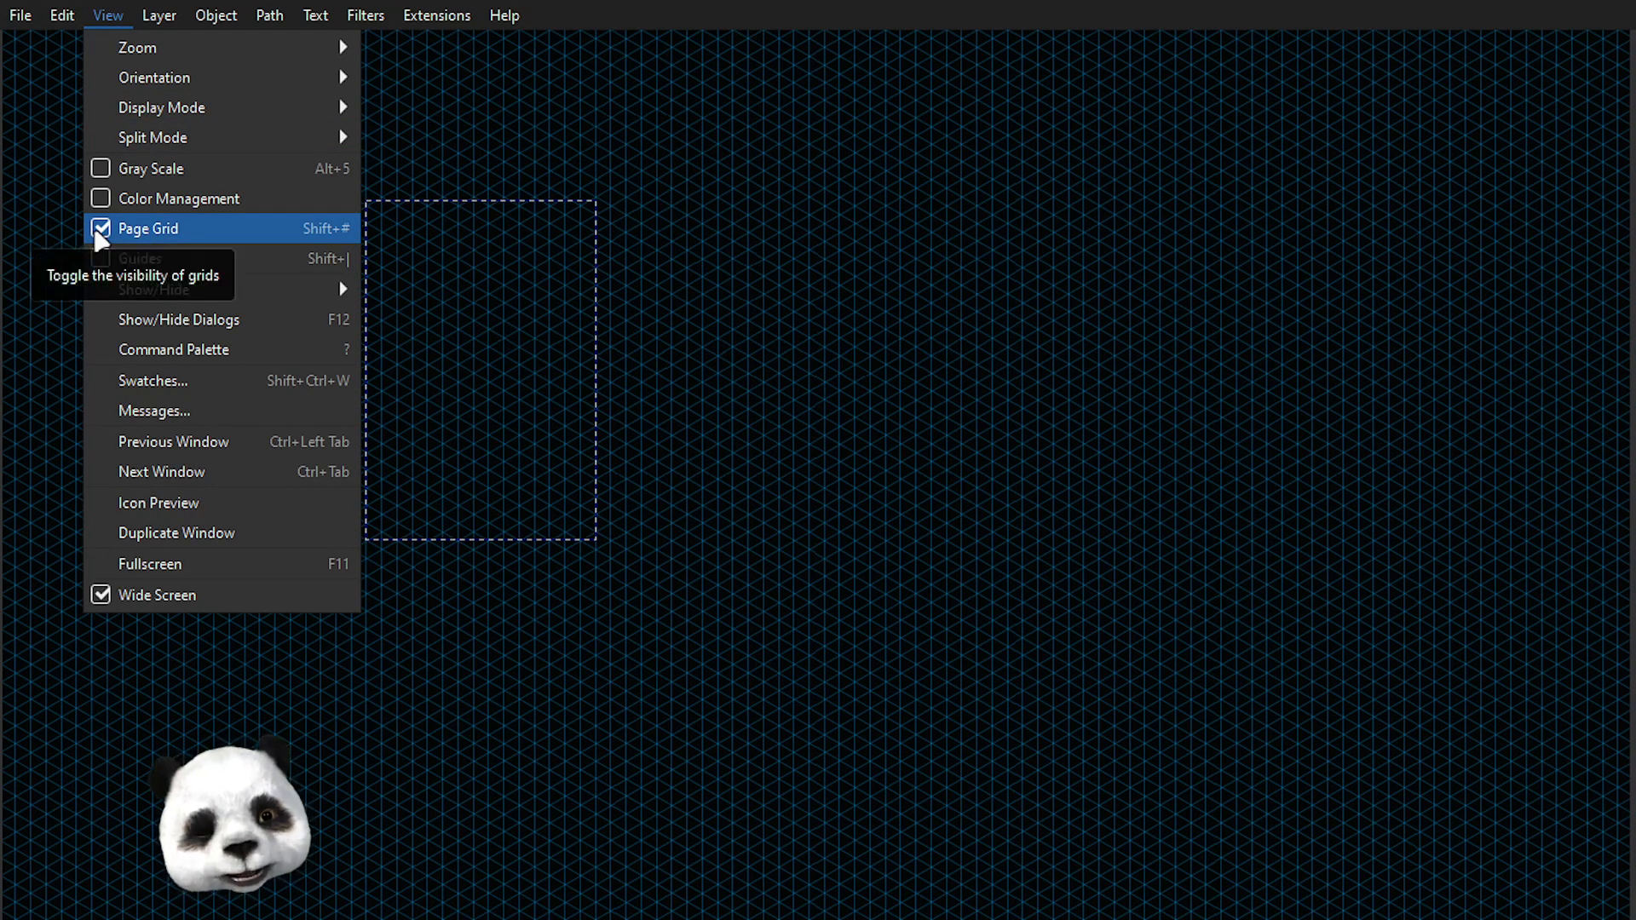
{"action": "key", "text": "Escape"}
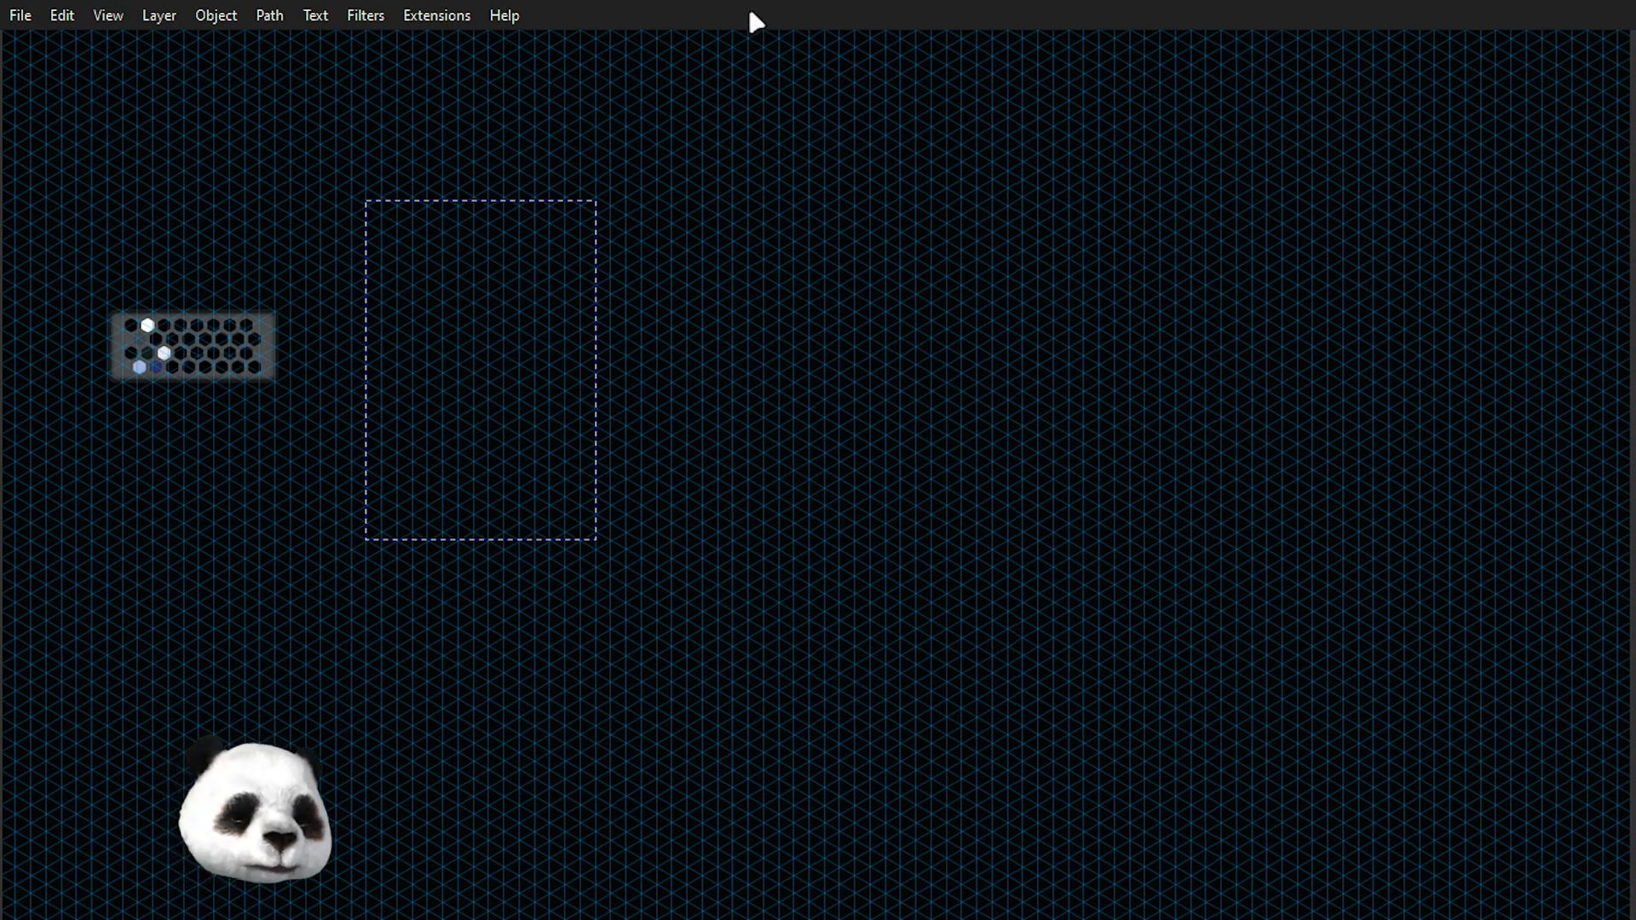
{"action": "key", "text": "#"}
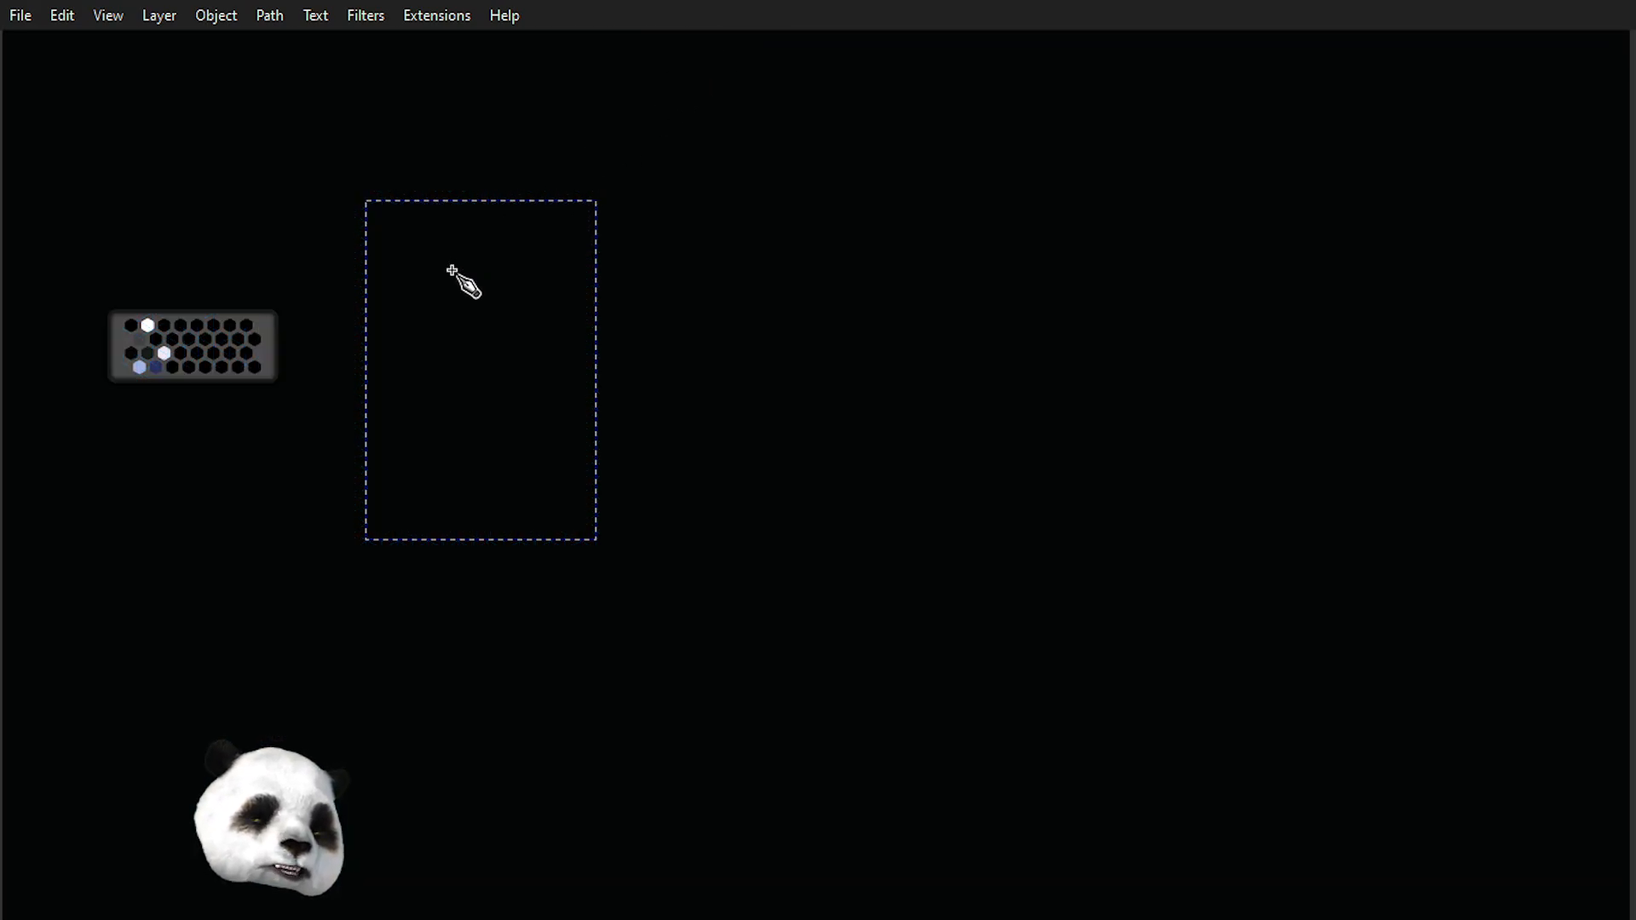
Select the outline and fill it with a dark green swatch from the palette.
{"action": "scroll", "coordinate": [451, 269], "scroll_direction": "up", "scroll_amount": 2}
{"action": "key", "text": "s"}
{"action": "left_click_drag", "start_coordinate": [226, 425], "coordinate": [563, 417]}
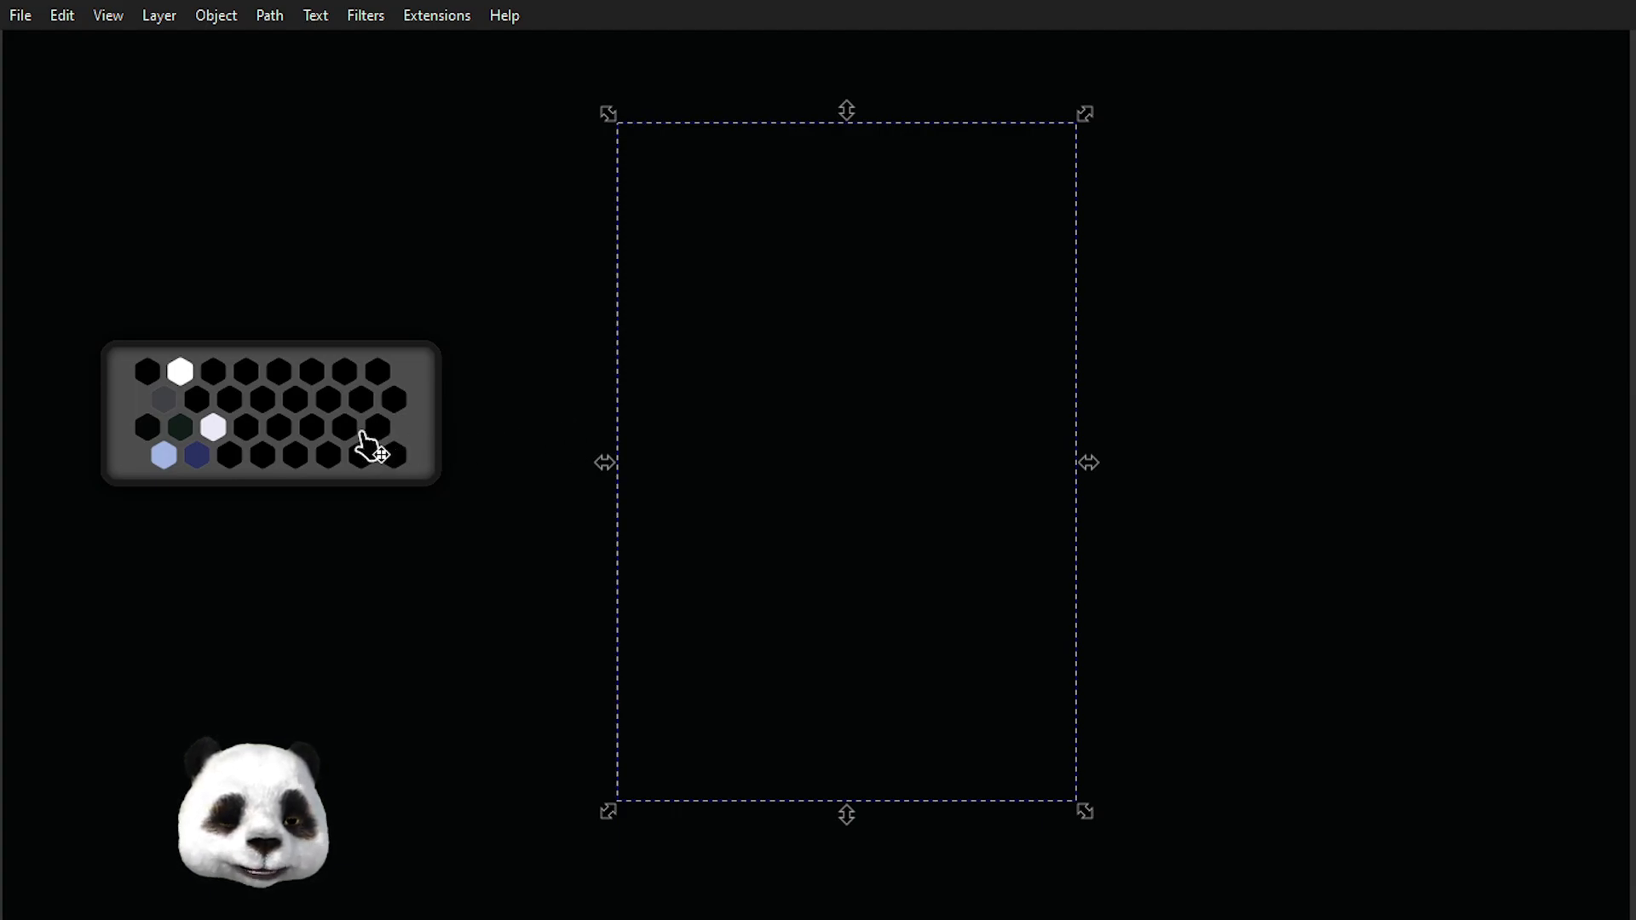
{"action": "key", "text": "r"}
{"action": "left_click", "coordinate": [189, 427]}
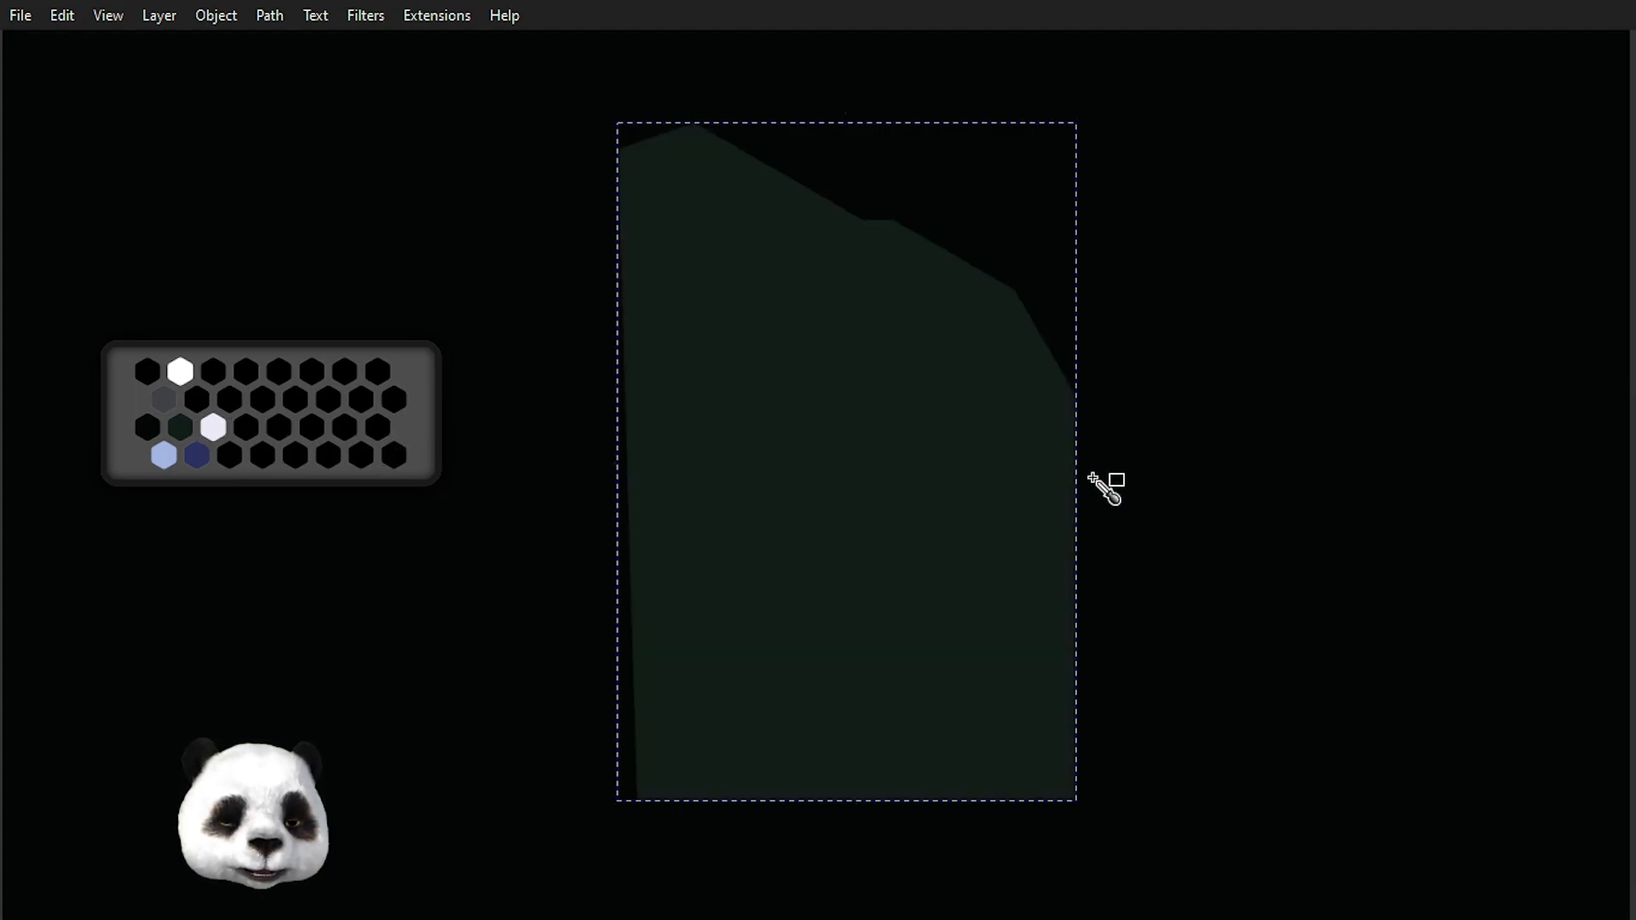
Align the outline's top-left and bottom-left nodes vertically to straighten its left edge.
{"action": "key", "text": "n"}
{"action": "left_click", "coordinate": [637, 801]}
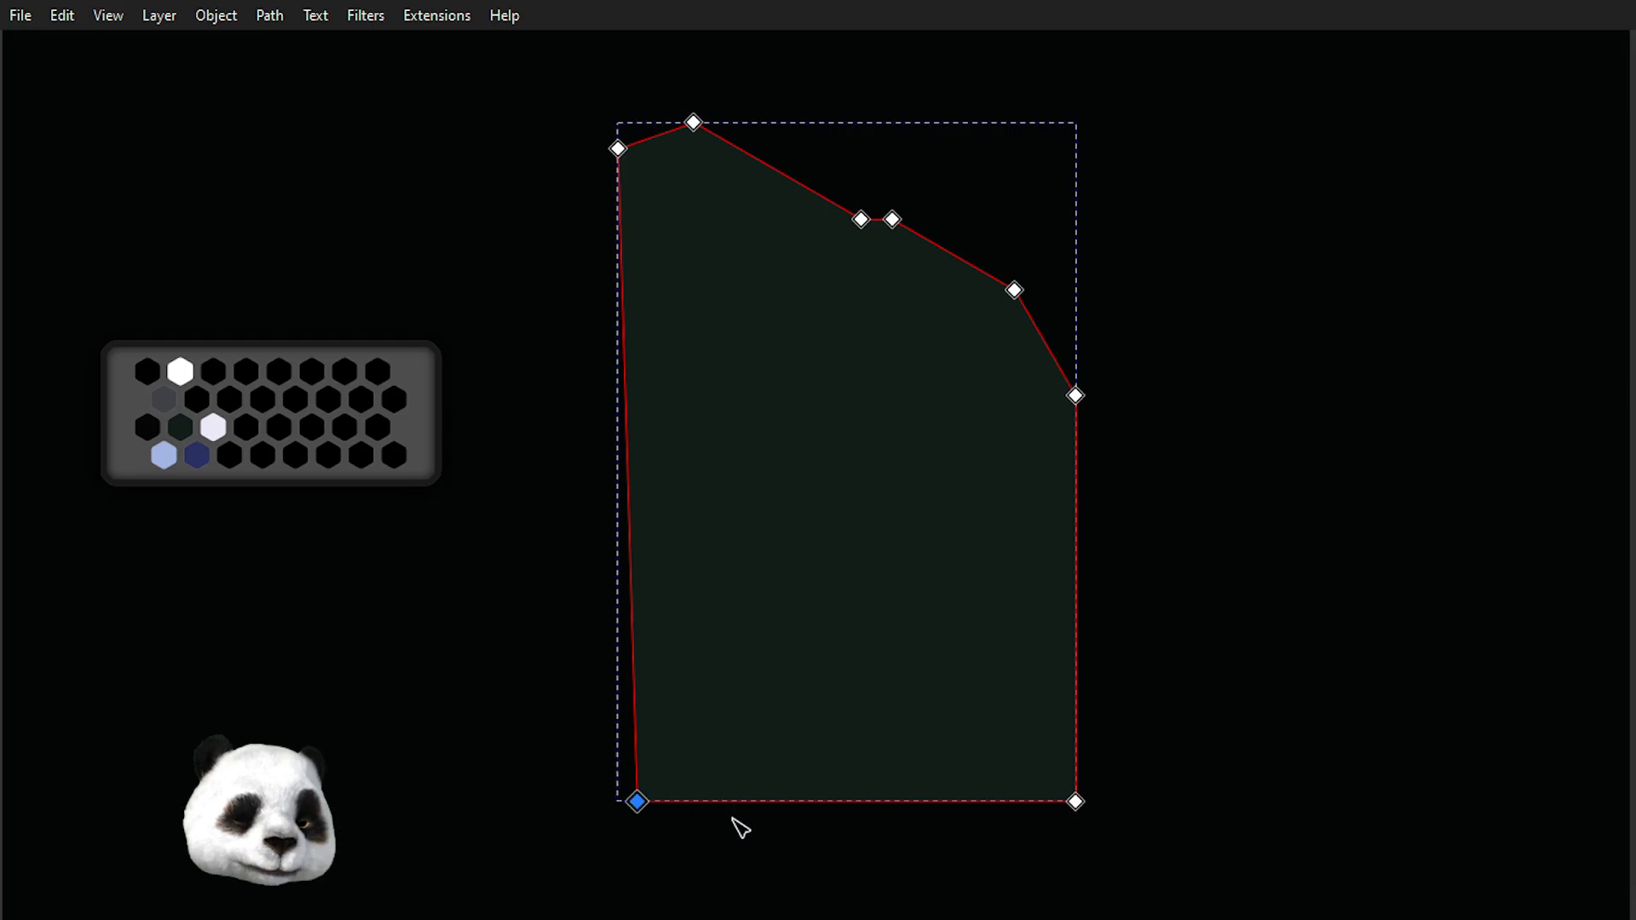
{"action": "left_click_drag", "start_coordinate": [578, 118], "coordinate": [661, 256]}
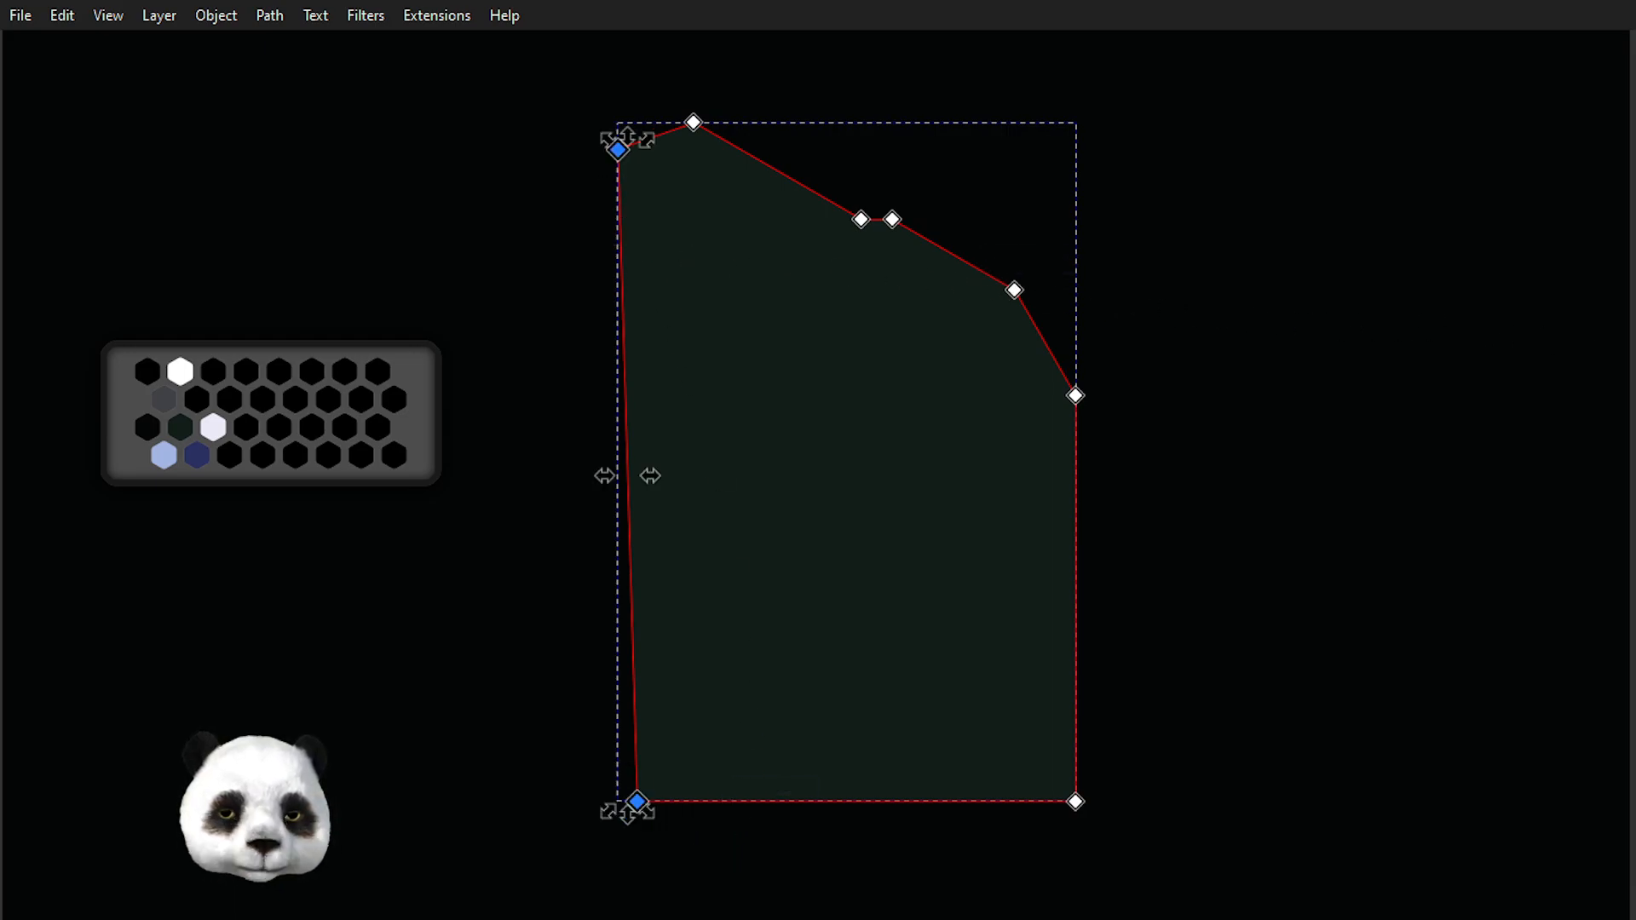
{"action": "left_click", "coordinate": [1632, 478]}
{"action": "left_click", "coordinate": [1278, 436]}
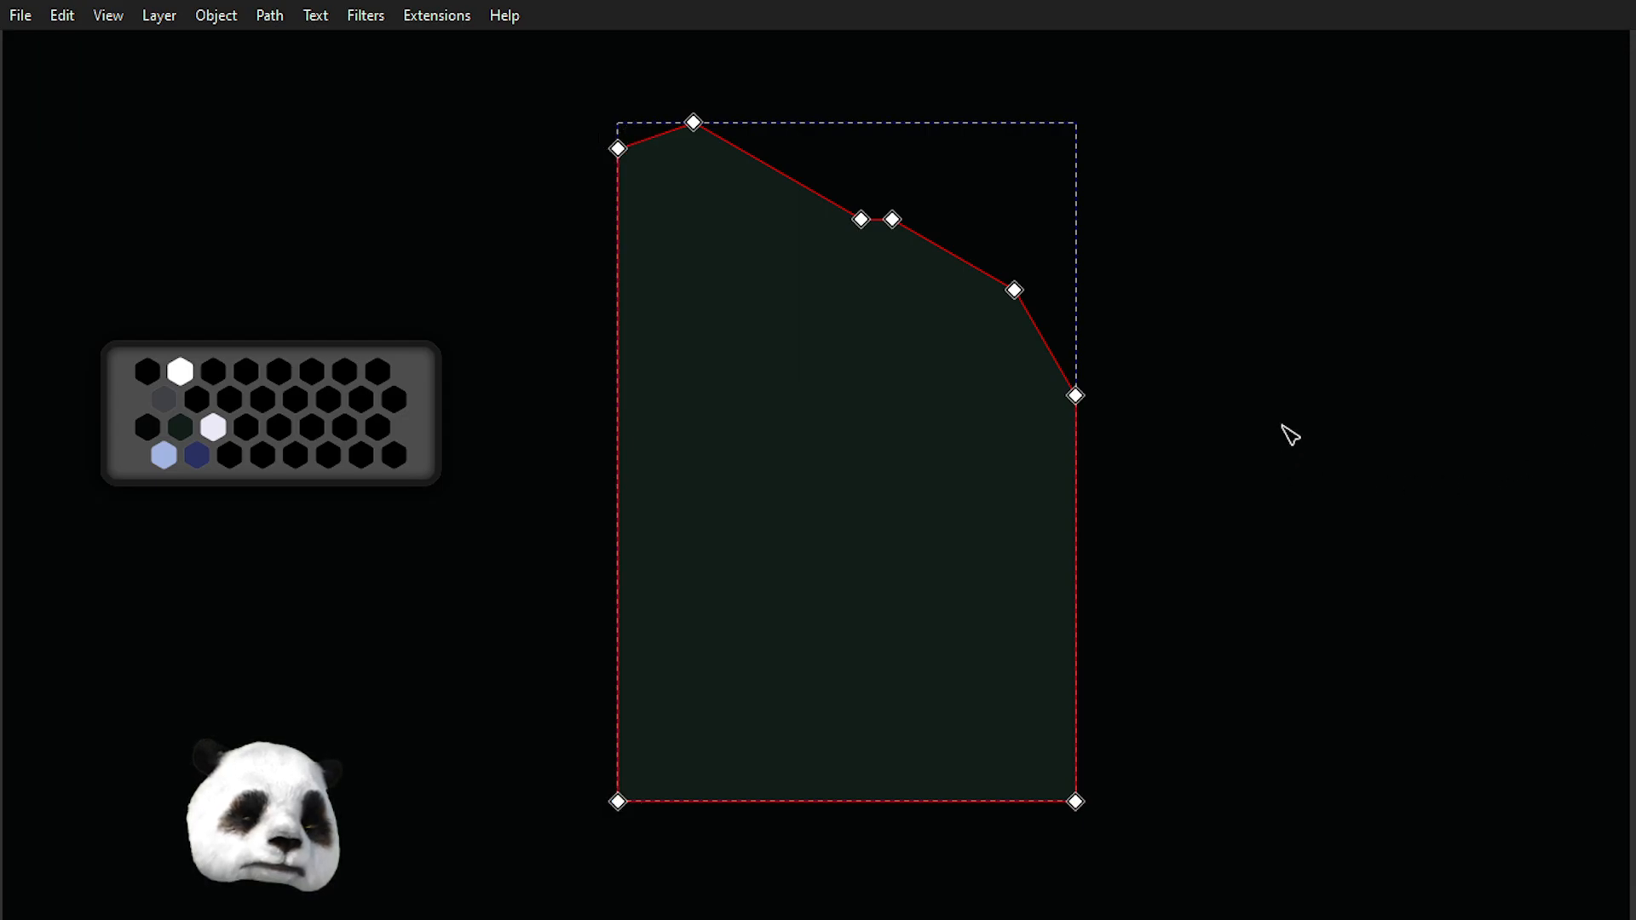
Try to reposition the two nodes of the short flat step in the outline's top edge.
{"action": "left_click", "coordinate": [1277, 319]}
{"action": "left_click_drag", "start_coordinate": [1276, 319], "coordinate": [915, 316]}
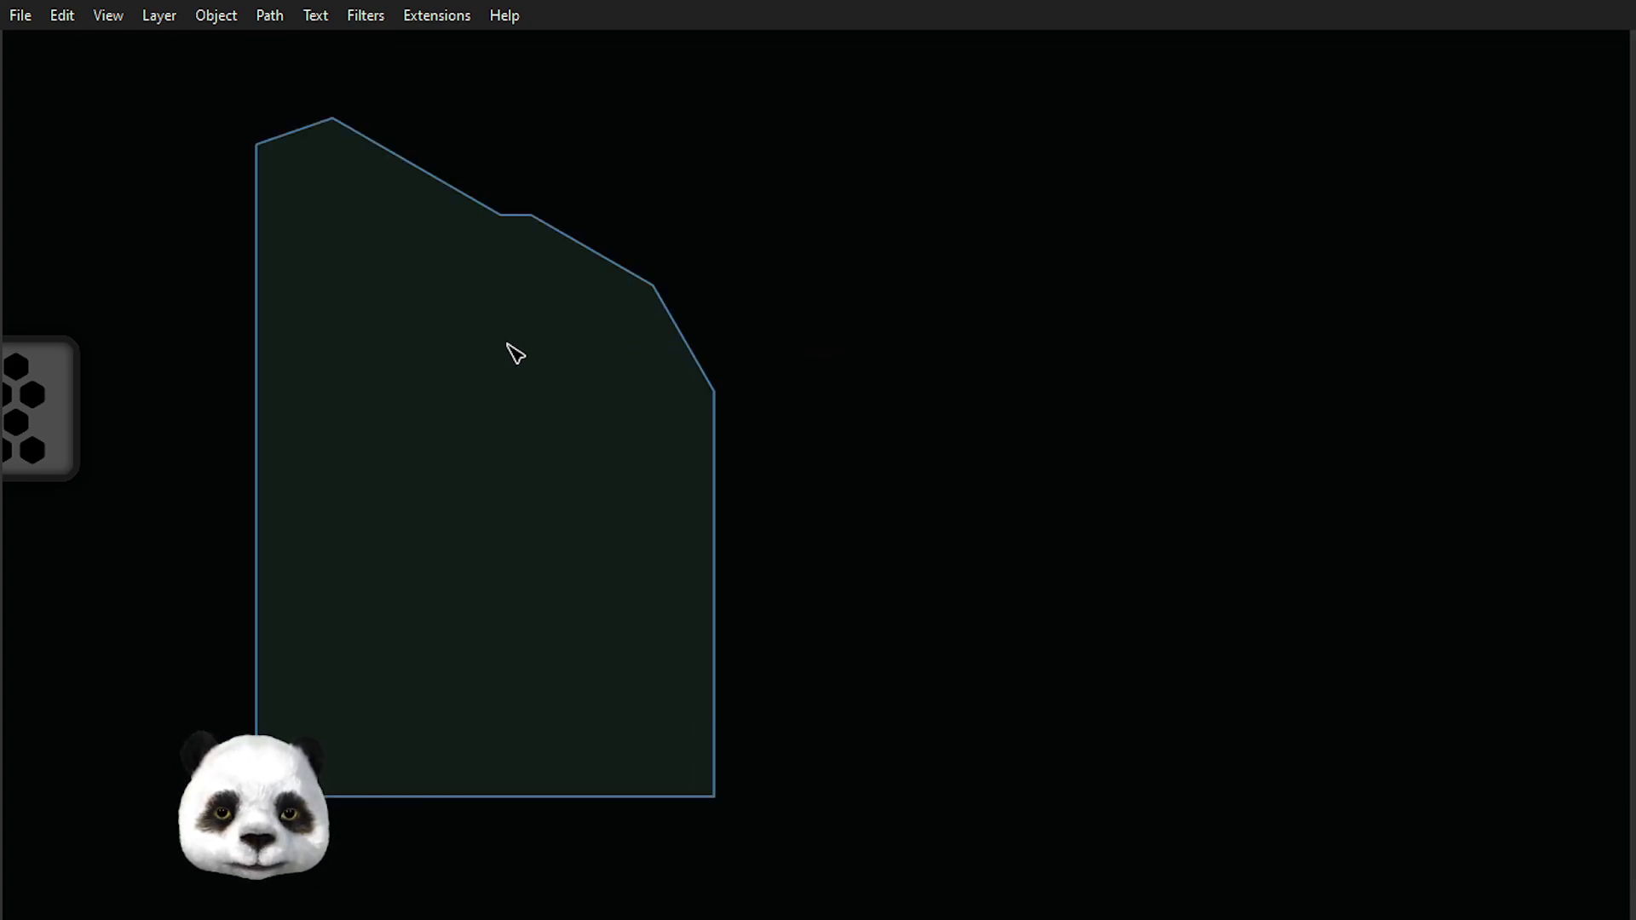
{"action": "left_click", "coordinate": [641, 369]}
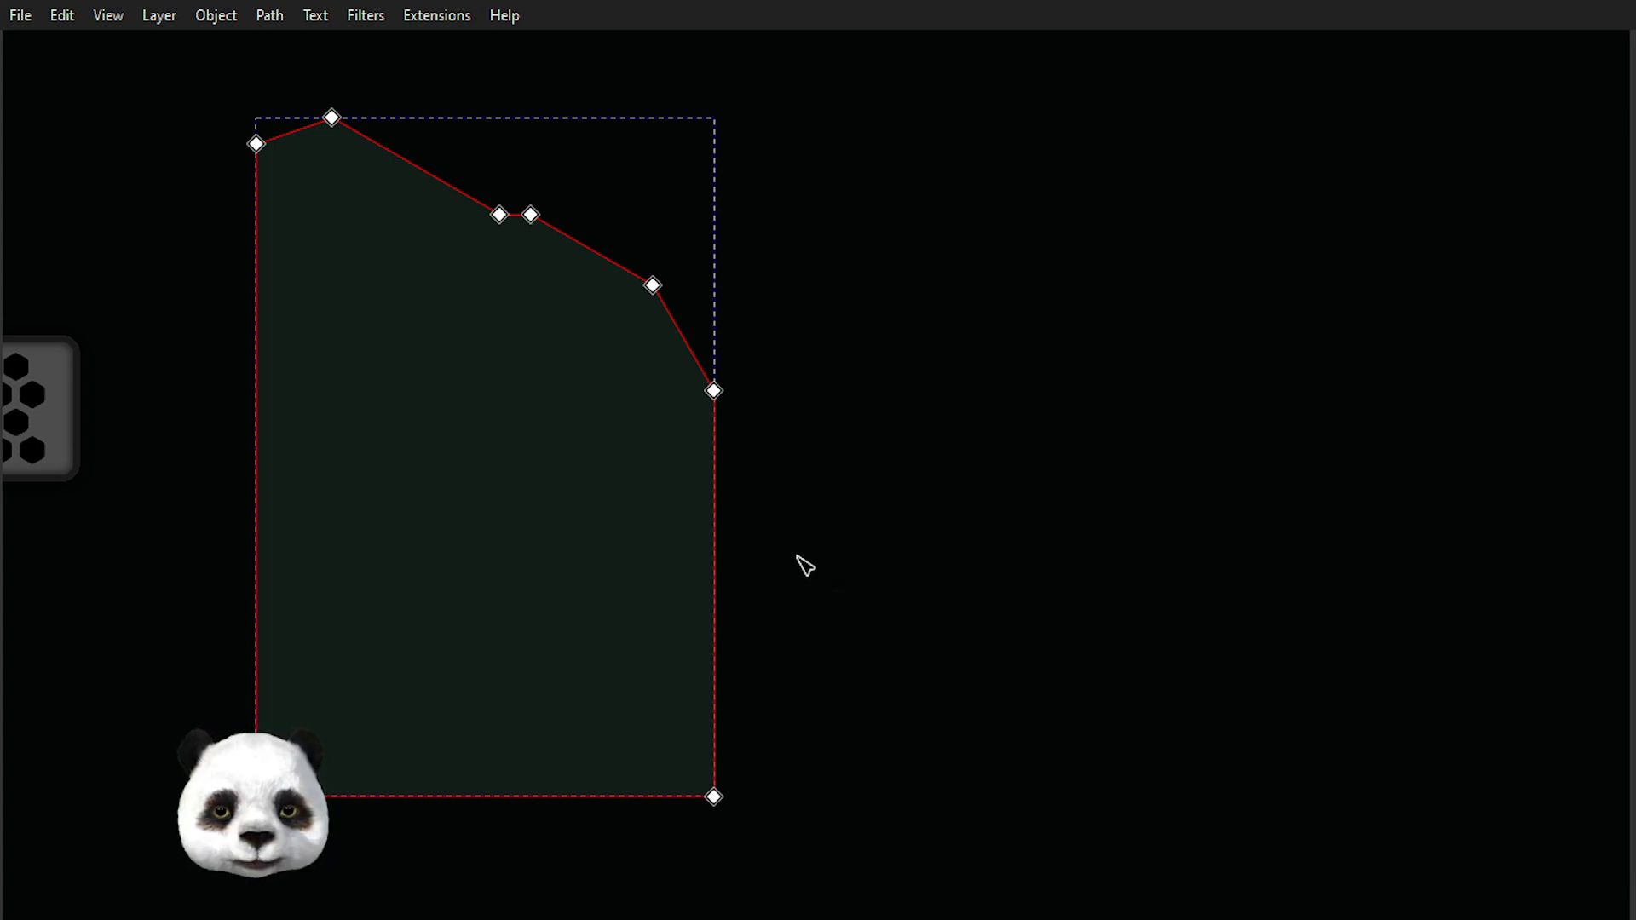
{"action": "scroll", "coordinate": [658, 479], "scroll_direction": "up", "scroll_amount": 1}
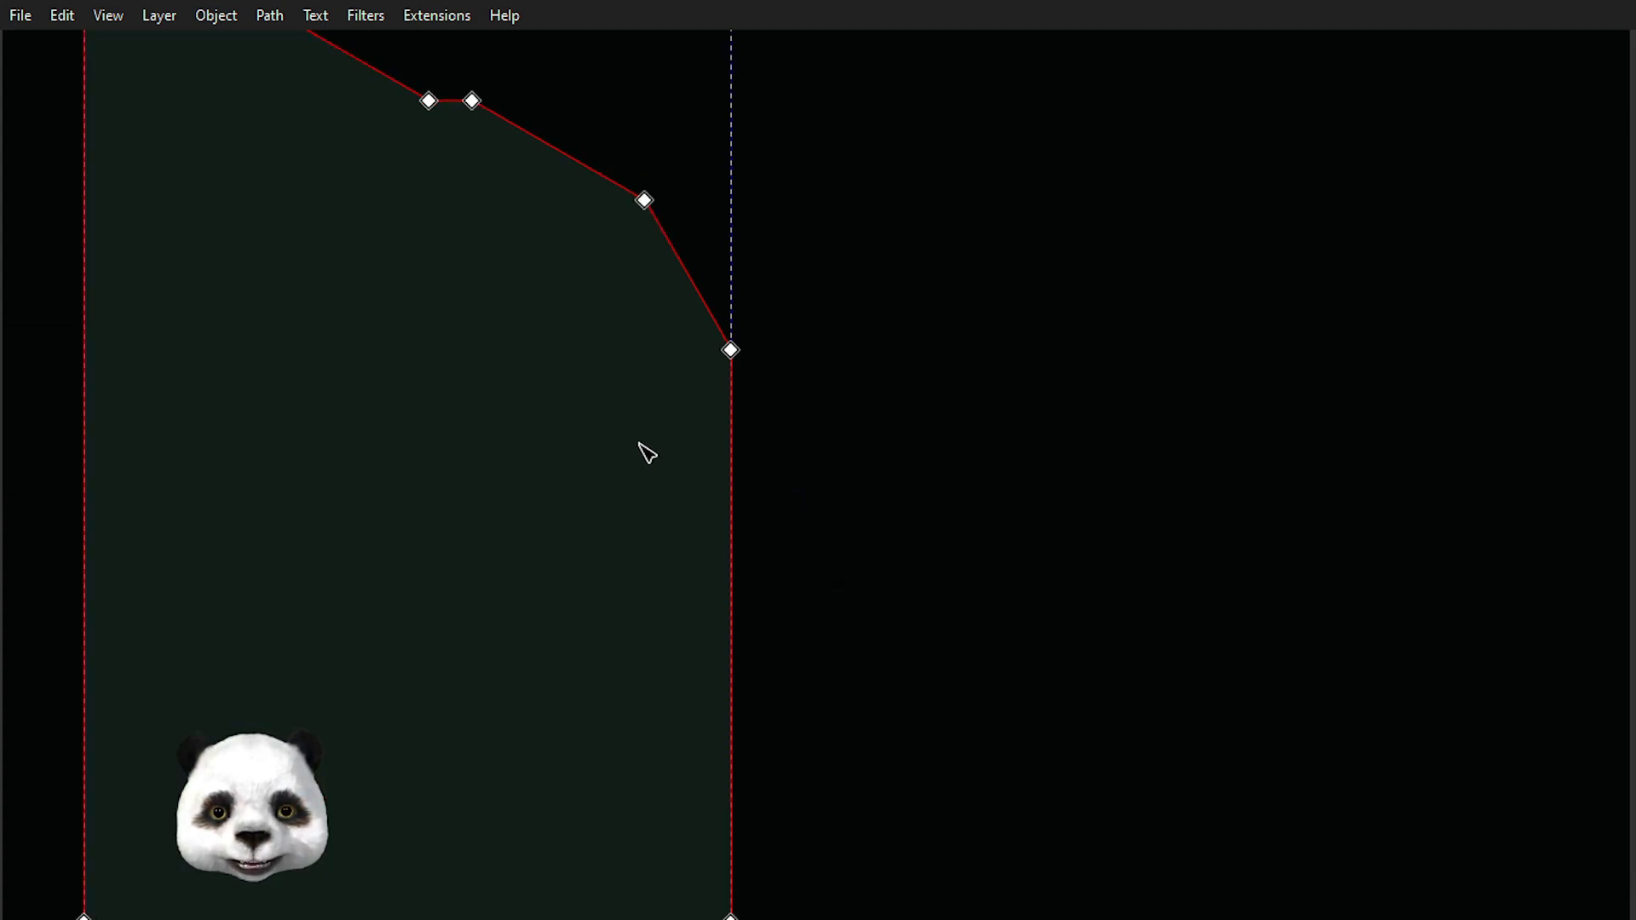
{"action": "left_click_drag", "start_coordinate": [484, 358], "coordinate": [580, 453]}
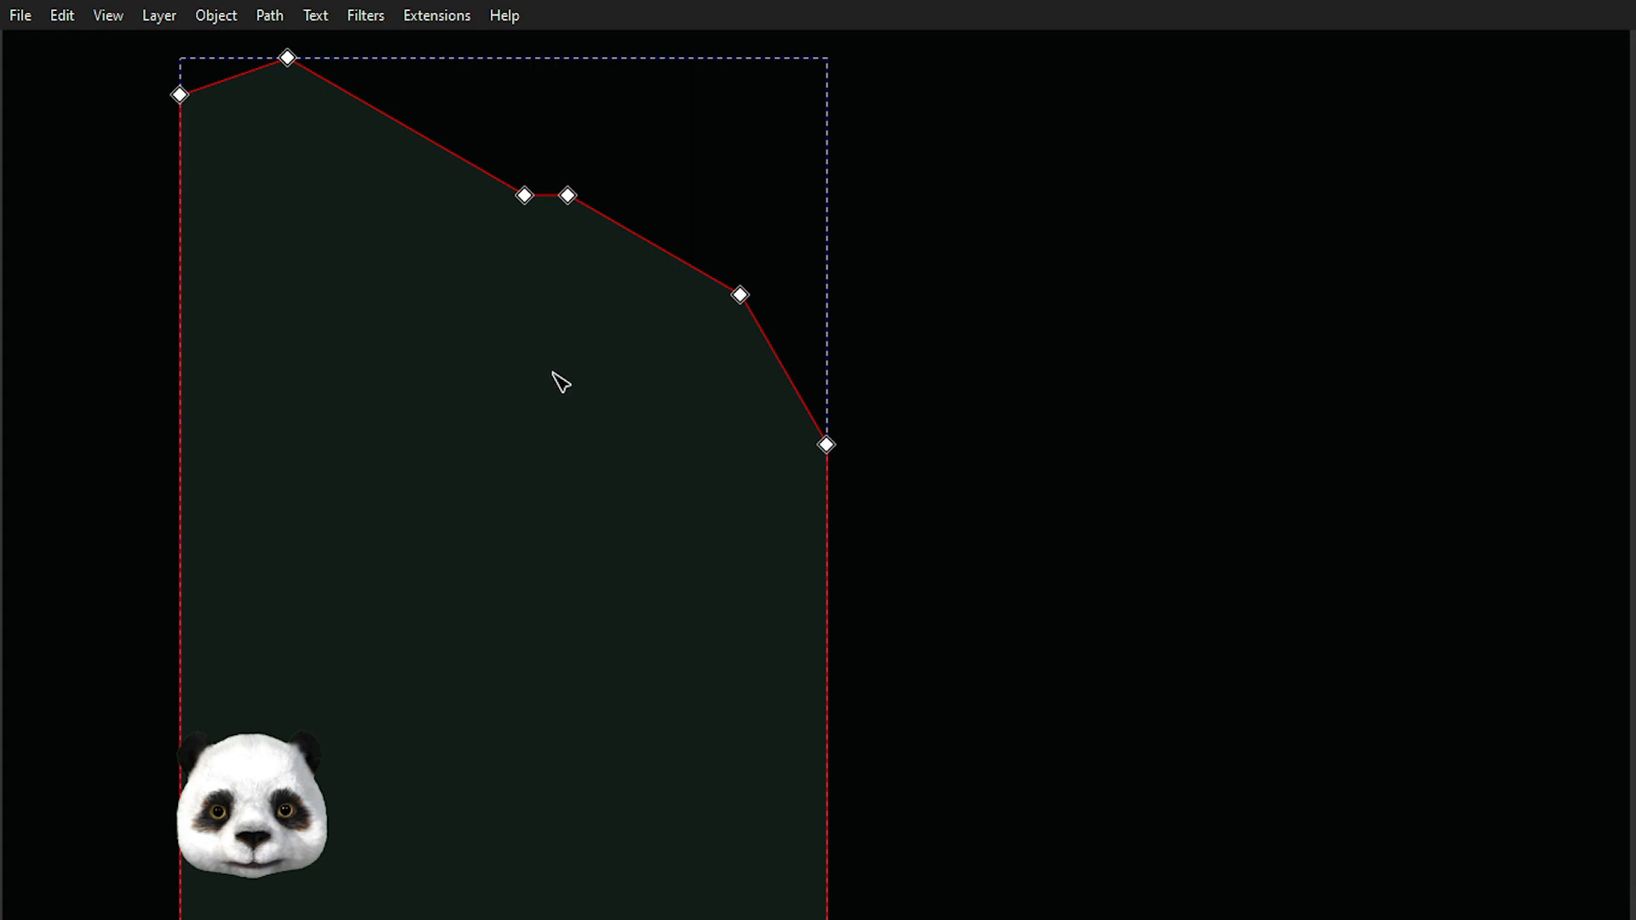
{"action": "left_click_drag", "start_coordinate": [499, 219], "coordinate": [627, 192]}
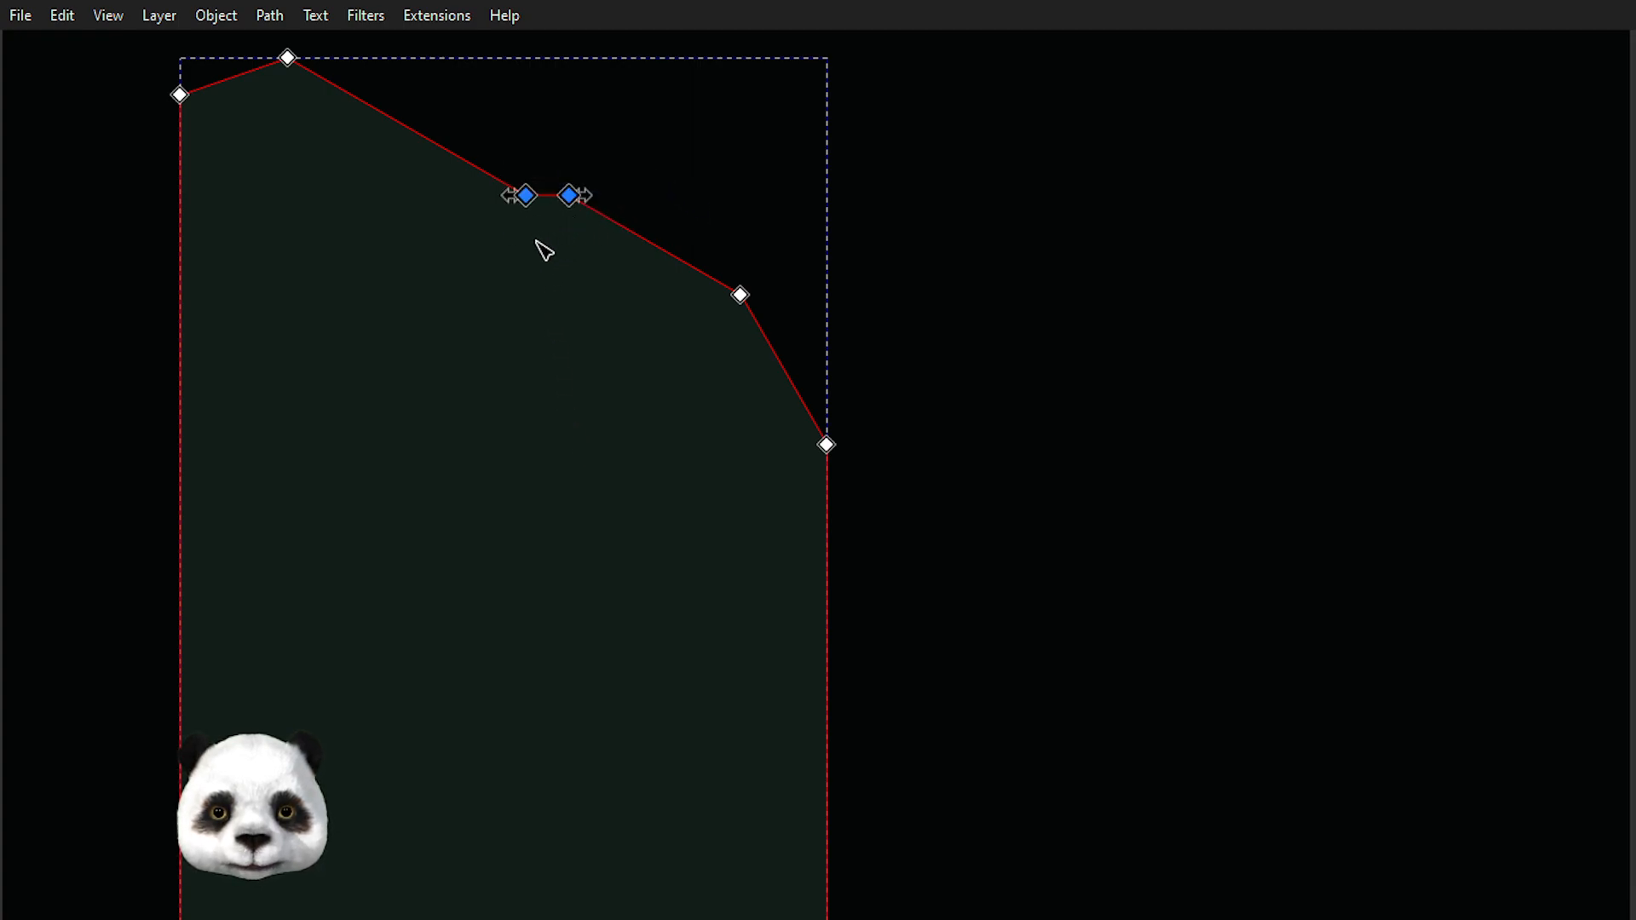
{"action": "left_click", "coordinate": [706, 195]}
{"action": "left_click_drag", "start_coordinate": [652, 164], "coordinate": [560, 256]}
{"action": "left_click_drag", "start_coordinate": [550, 167], "coordinate": [510, 241]}
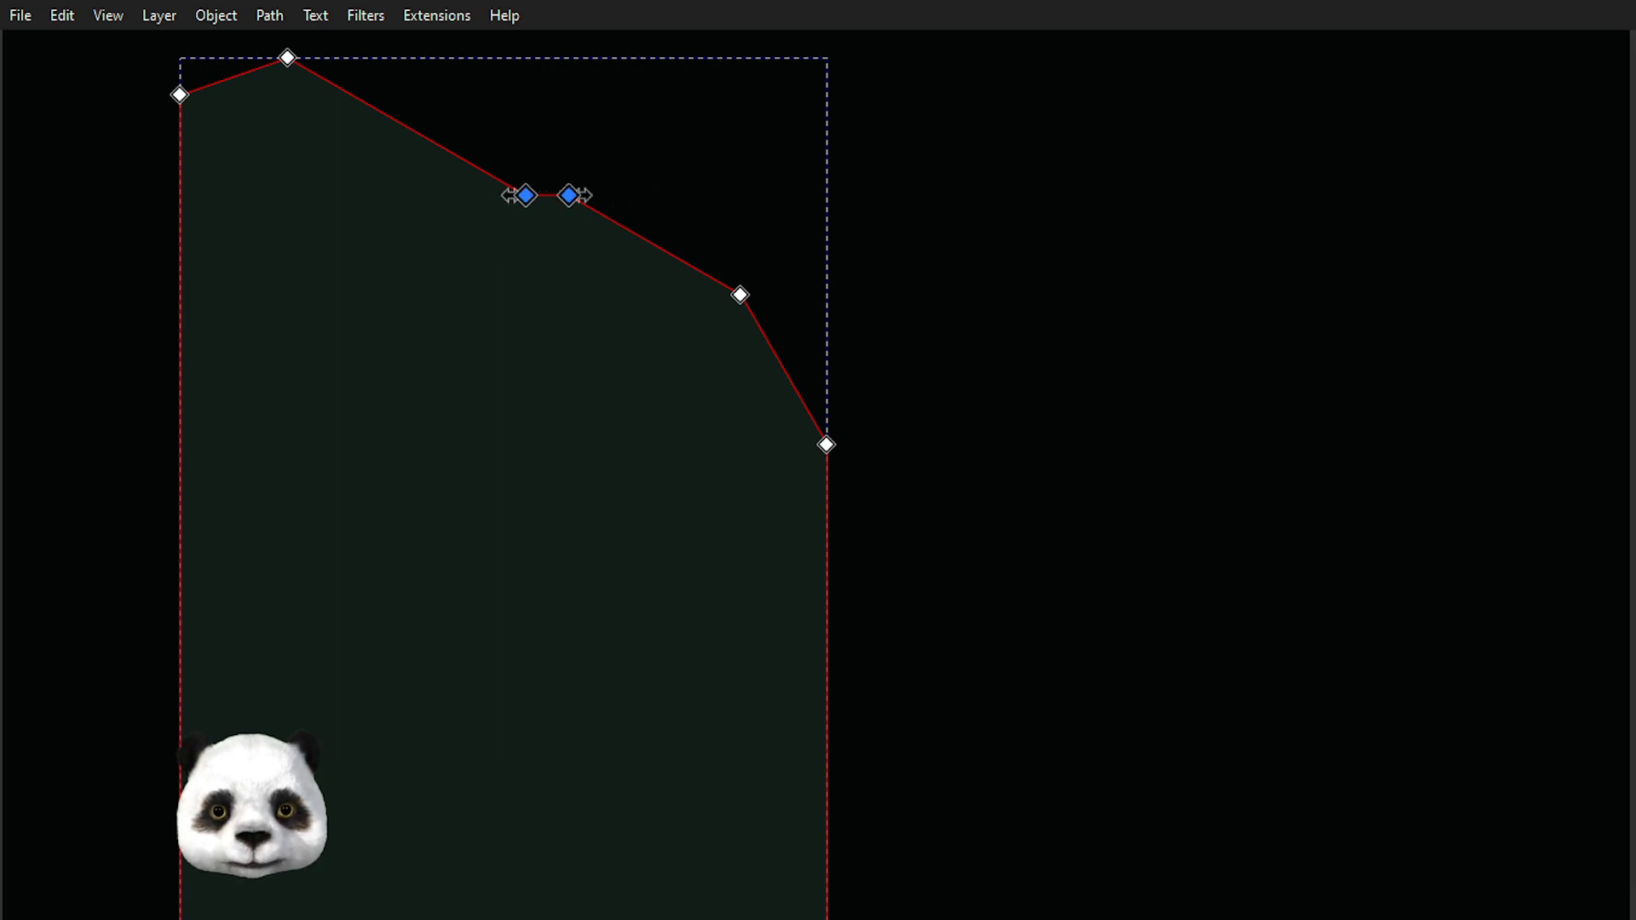
{"action": "left_click", "coordinate": [618, 313]}
{"action": "left_click", "coordinate": [695, 134]}
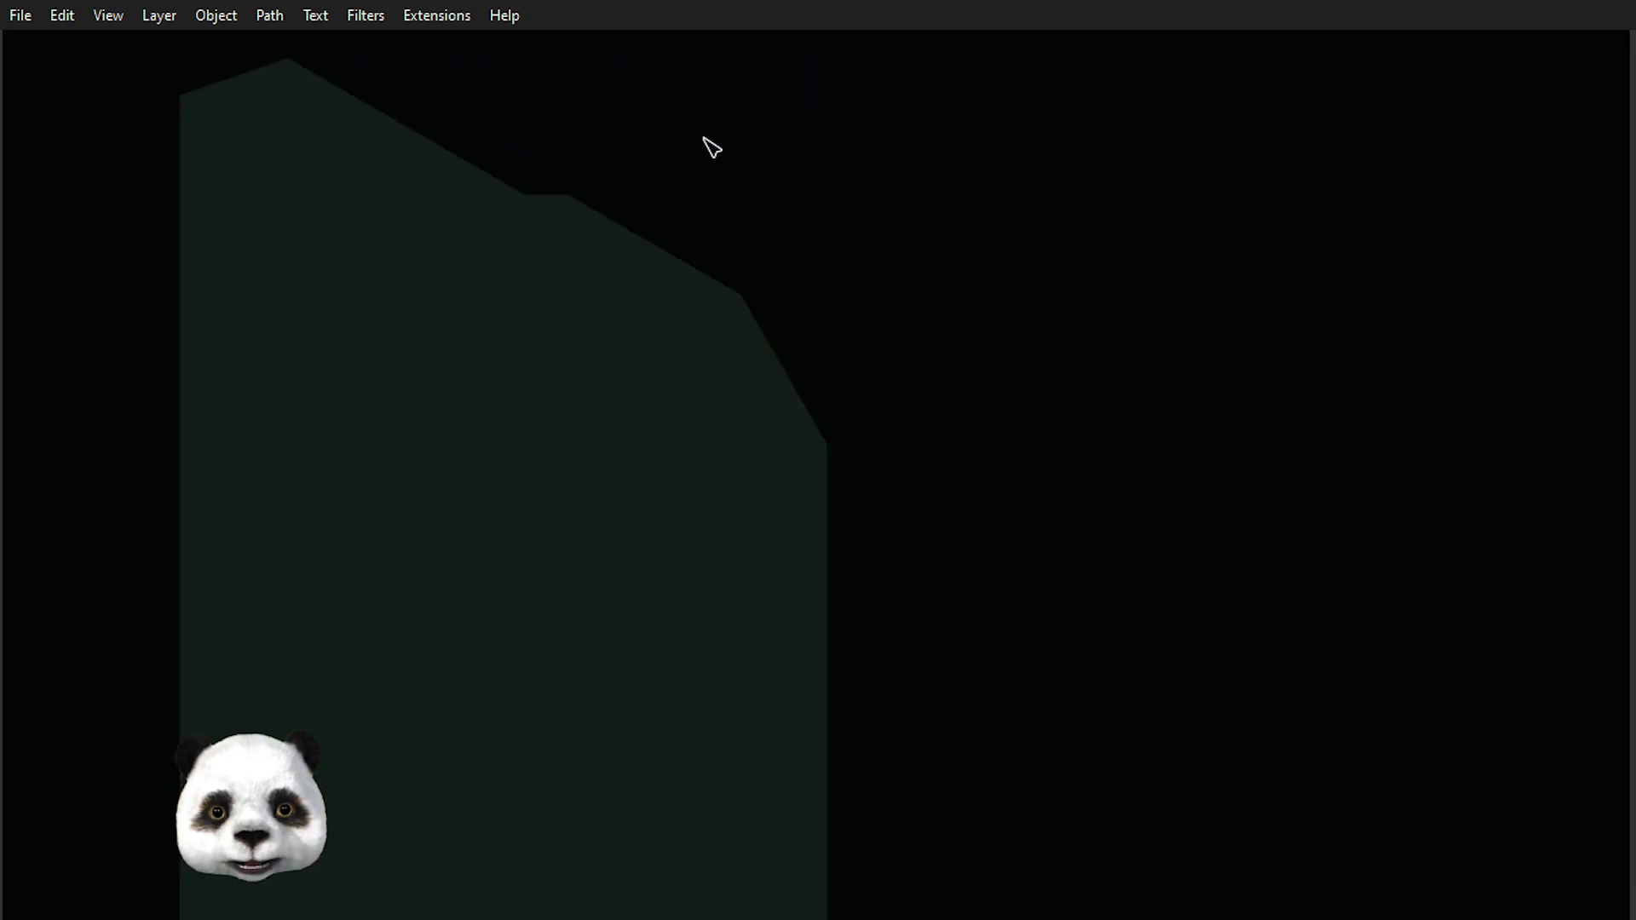
{"action": "left_click", "coordinate": [662, 350]}
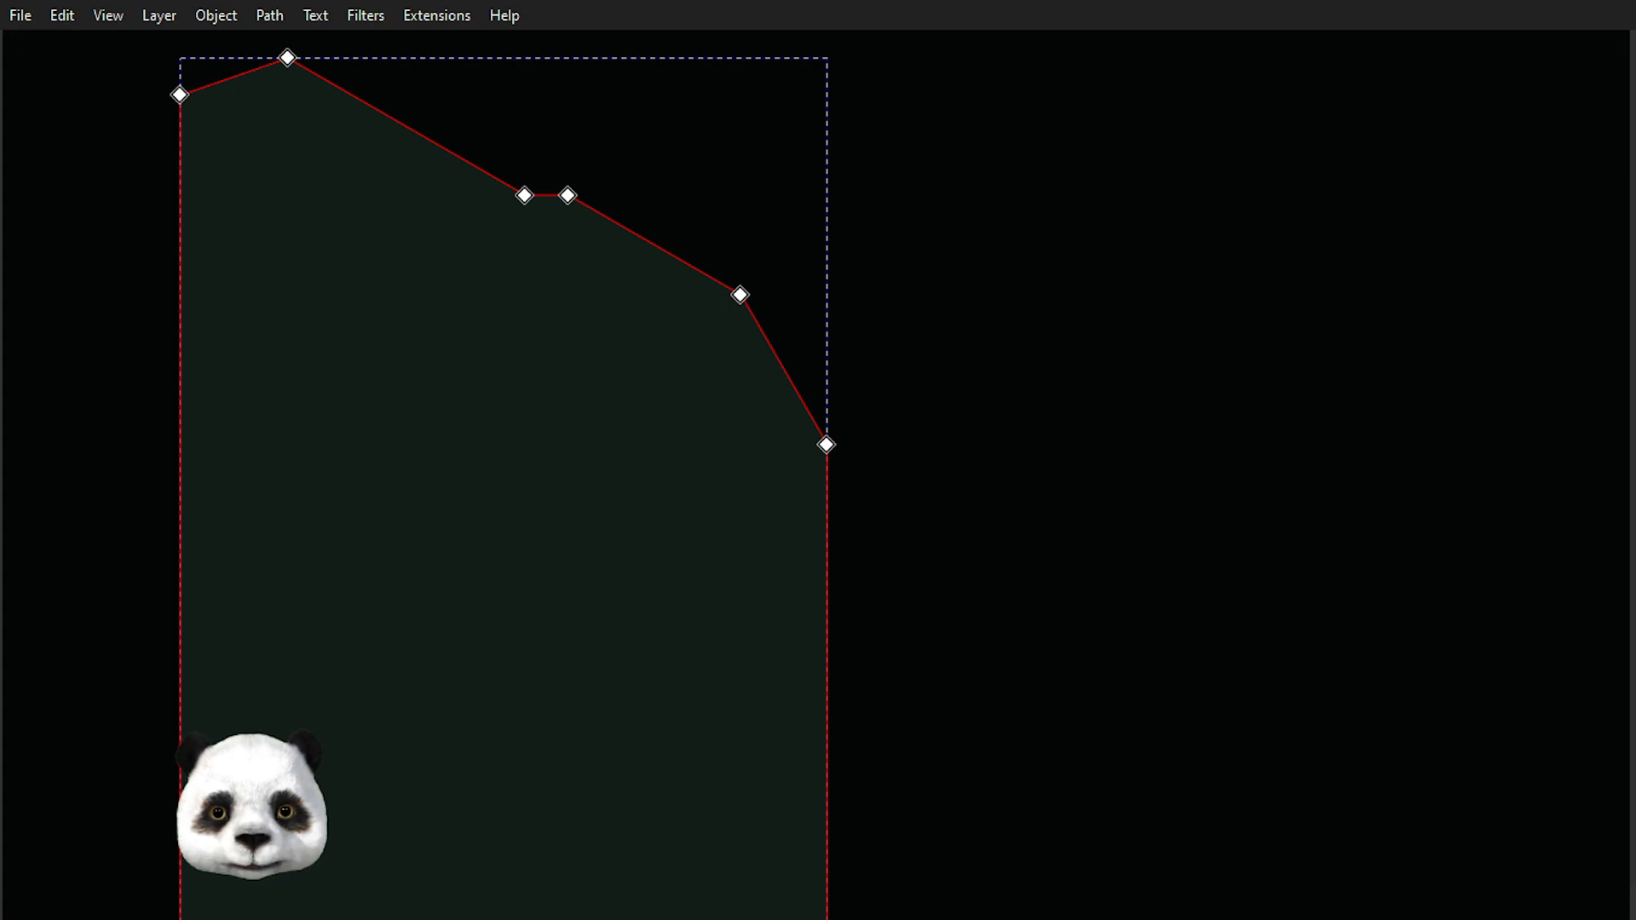
{"action": "key", "text": "Escape"}
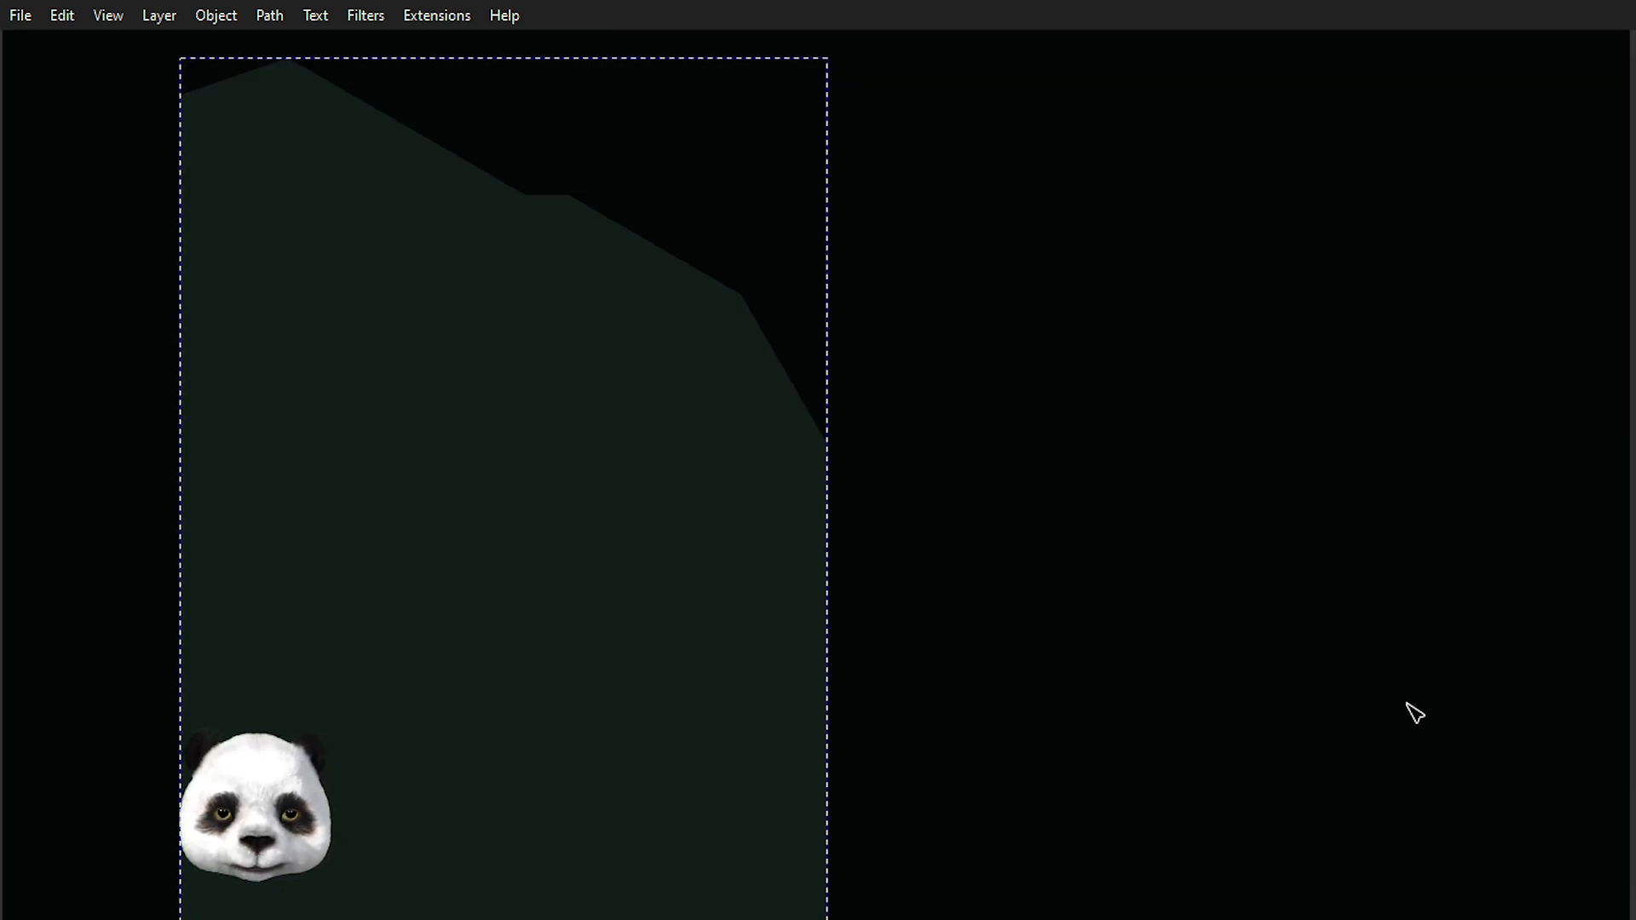
Use the Dropper to sample the dark background colour into the outline's fill, then deselect it.
{"action": "right_click", "coordinate": [583, 401]}
{"action": "left_click", "coordinate": [682, 526]}
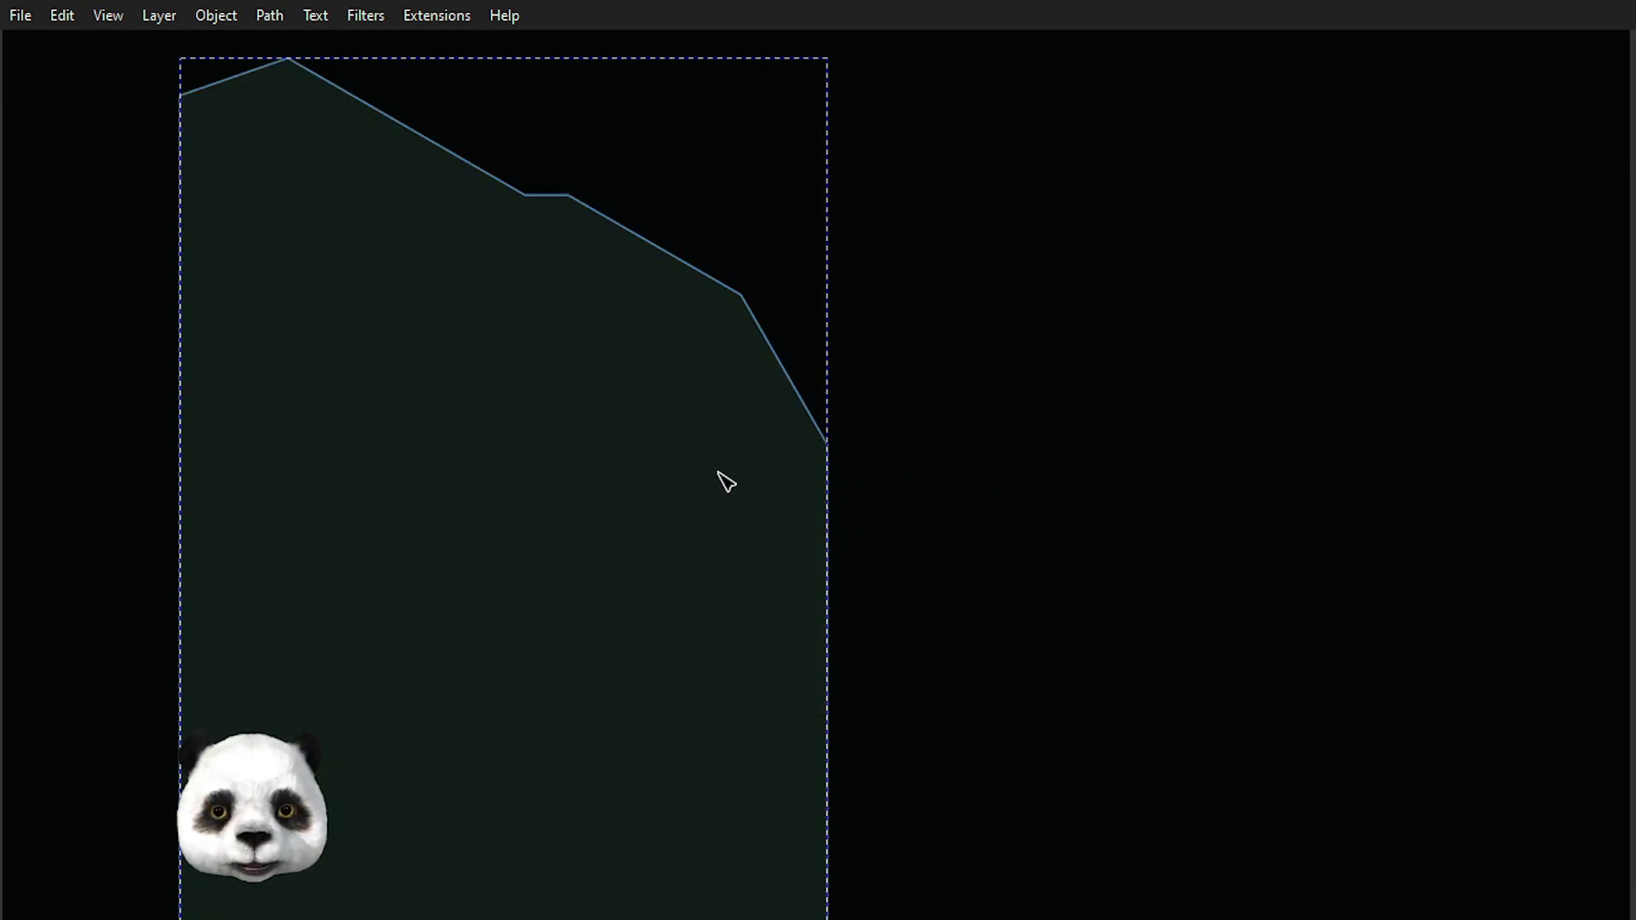
{"action": "key", "text": "n"}
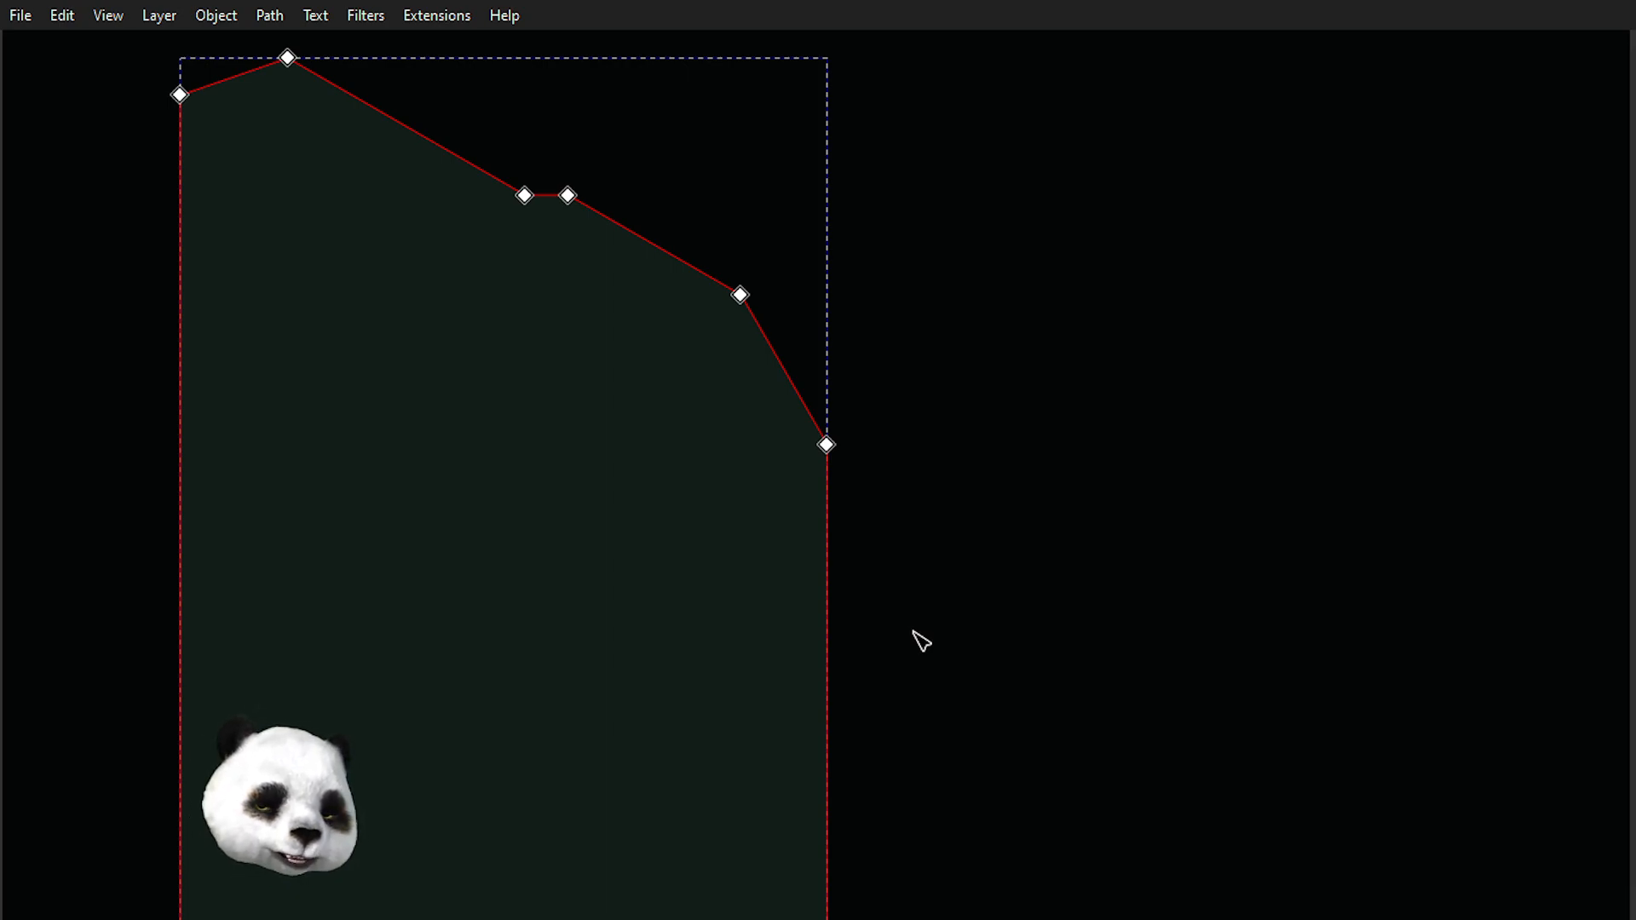
{"action": "key", "text": "d"}
{"action": "left_click", "coordinate": [1085, 390]}
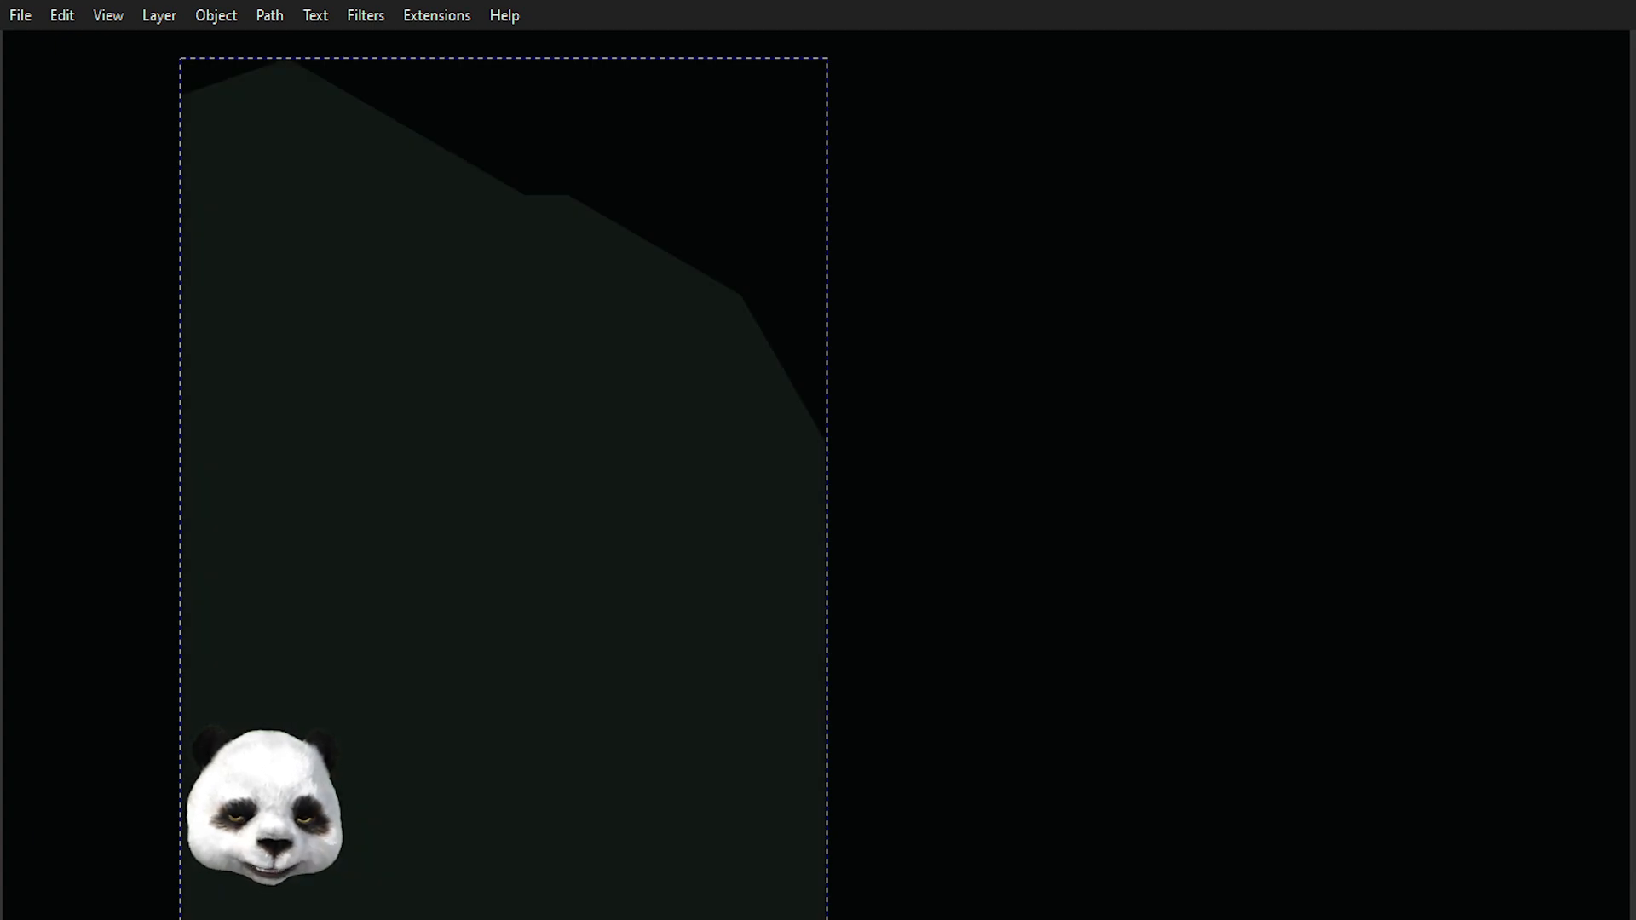
{"action": "key", "text": "s"}
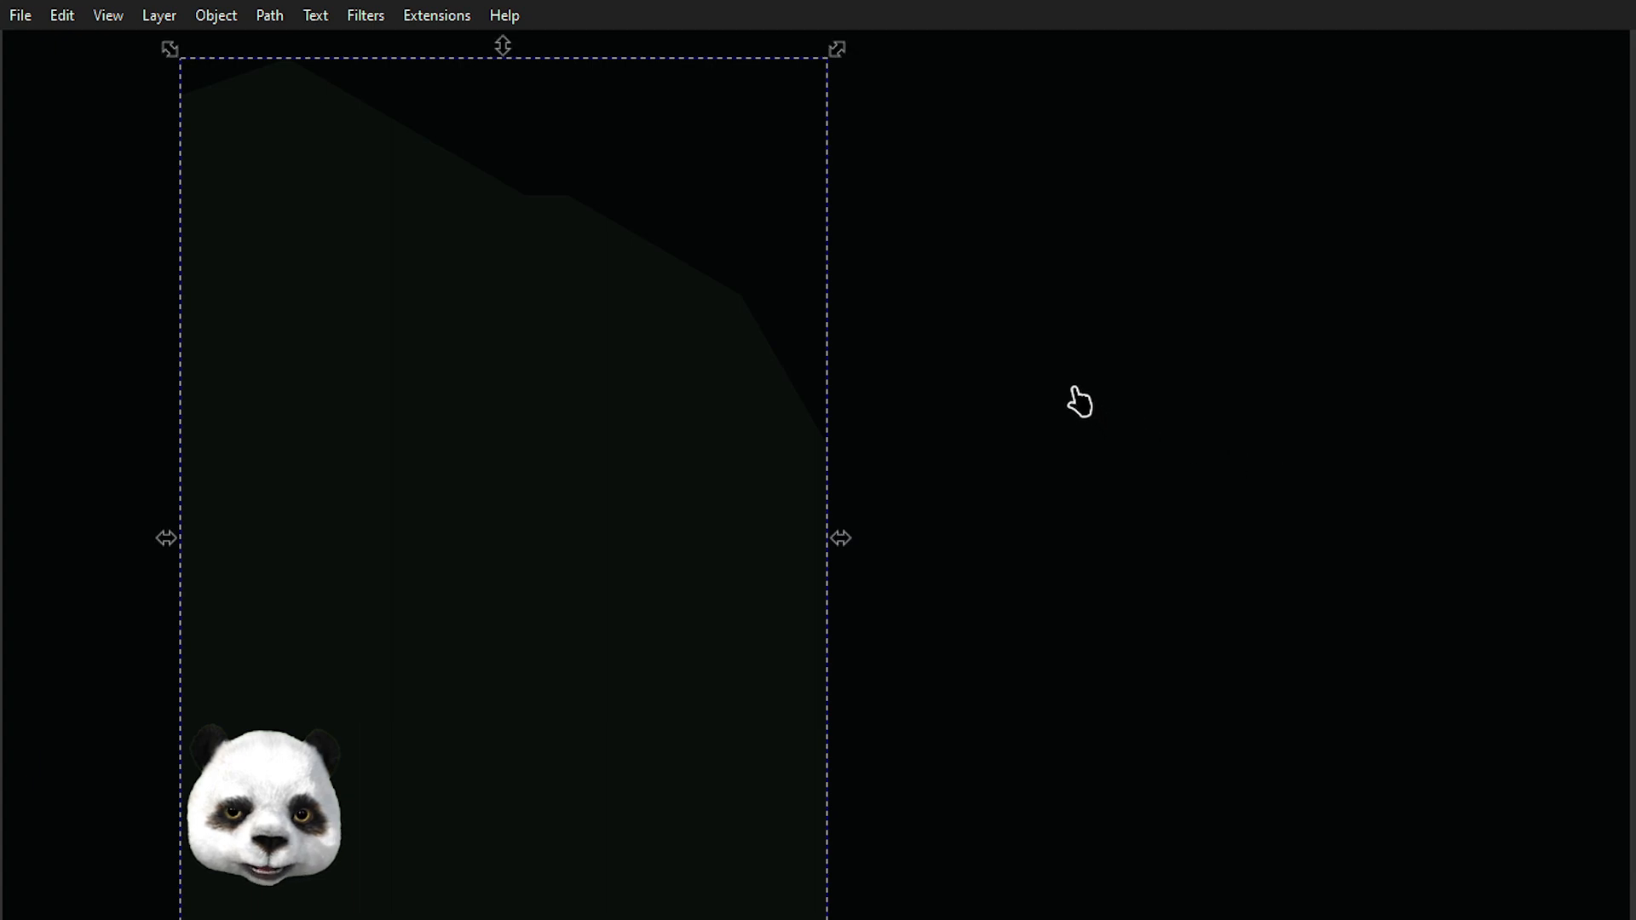
{"action": "left_click", "coordinate": [1053, 313]}
{"action": "key", "text": "b"}
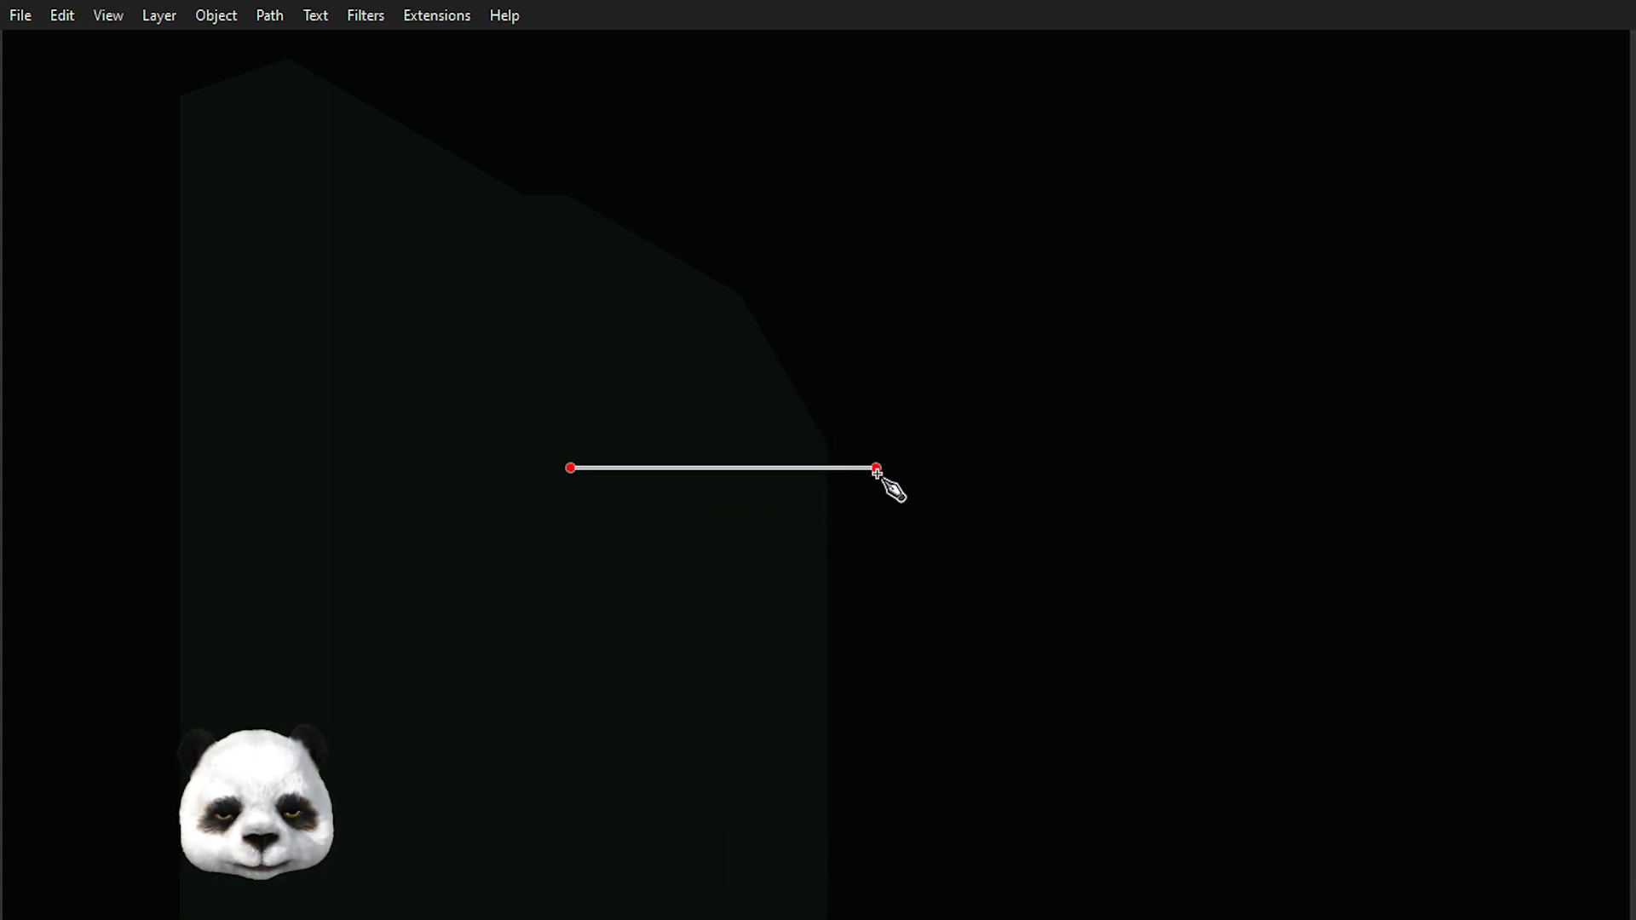
{"action": "scroll", "coordinate": [919, 490], "scroll_direction": "down", "scroll_amount": 3}
{"action": "scroll", "coordinate": [1050, 572], "scroll_direction": "up", "scroll_amount": 2}
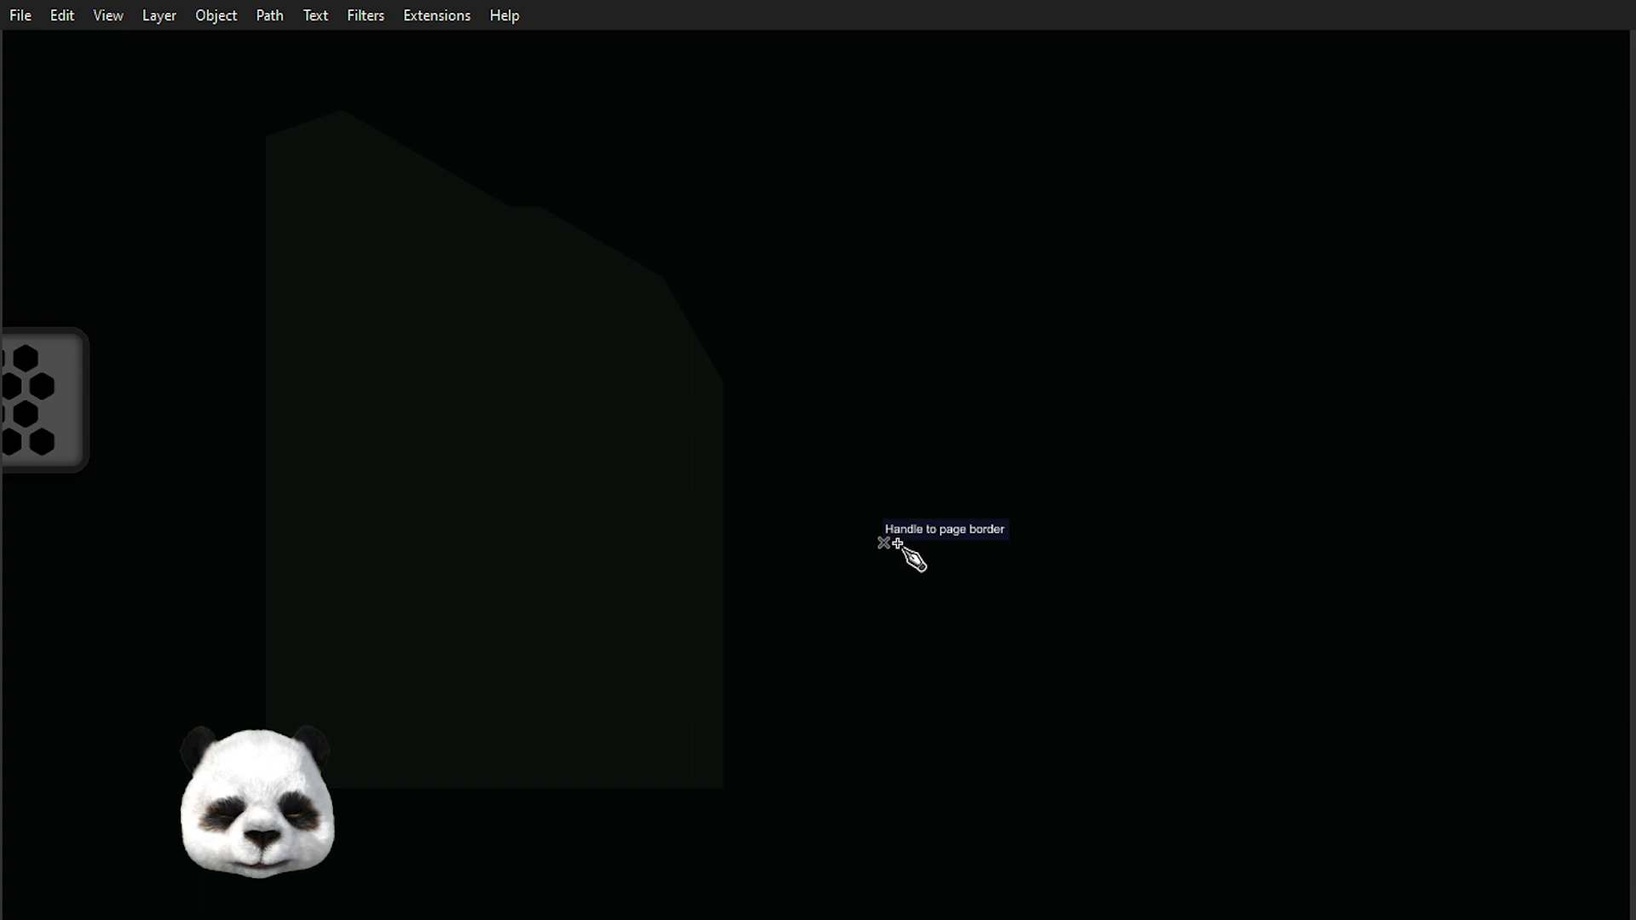
{"action": "left_click", "coordinate": [882, 294]}
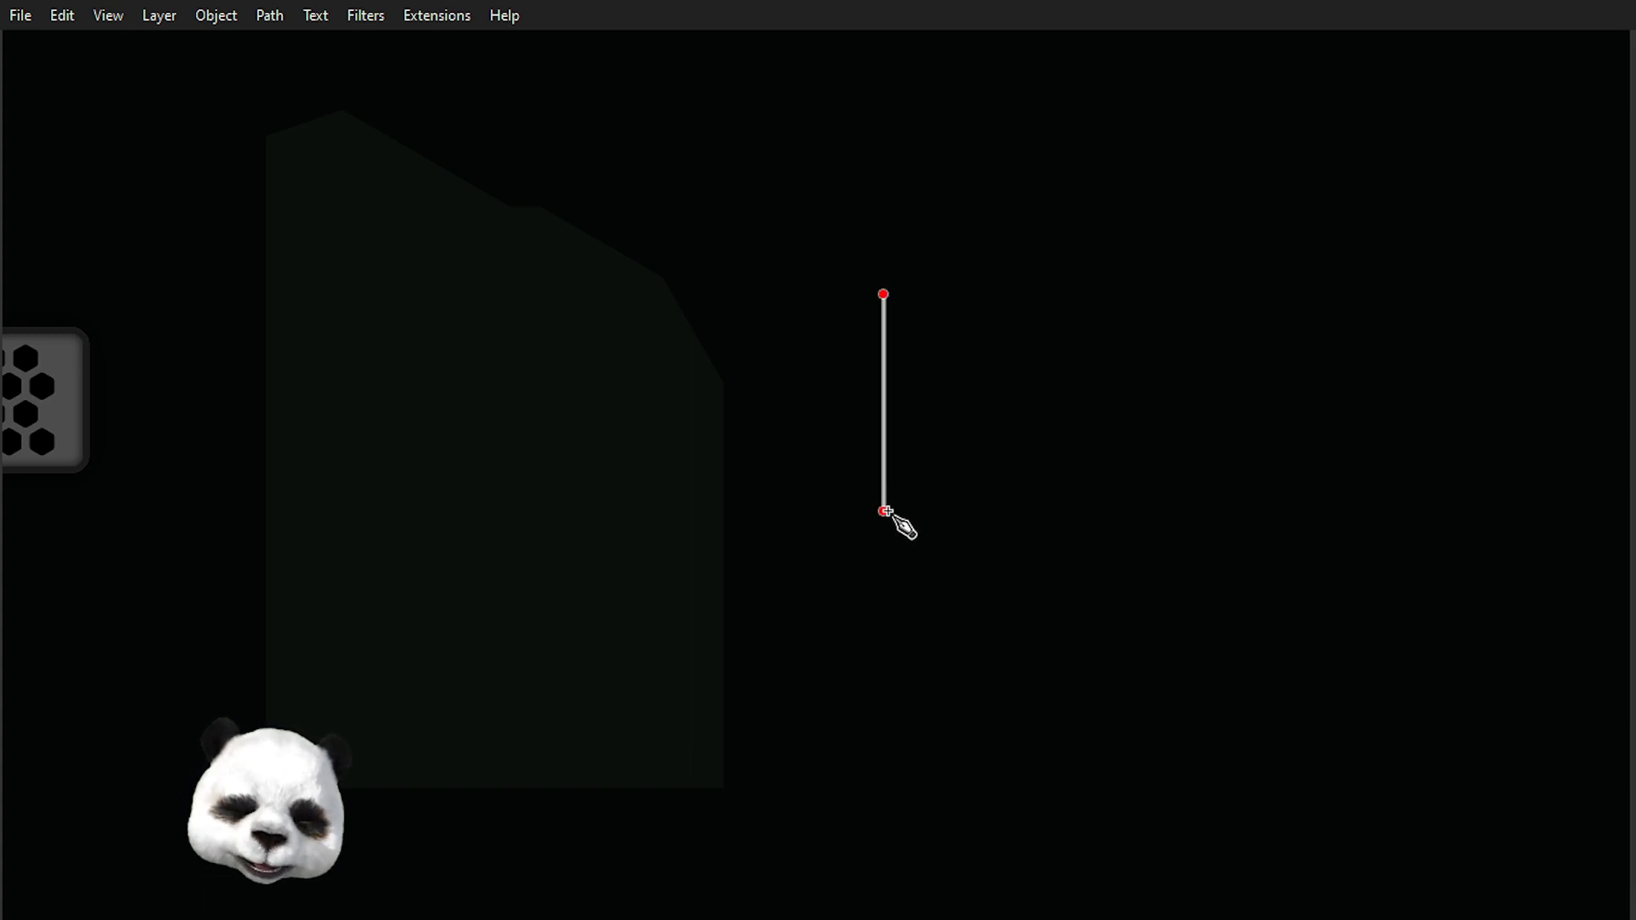
{"action": "key", "text": "Escape"}
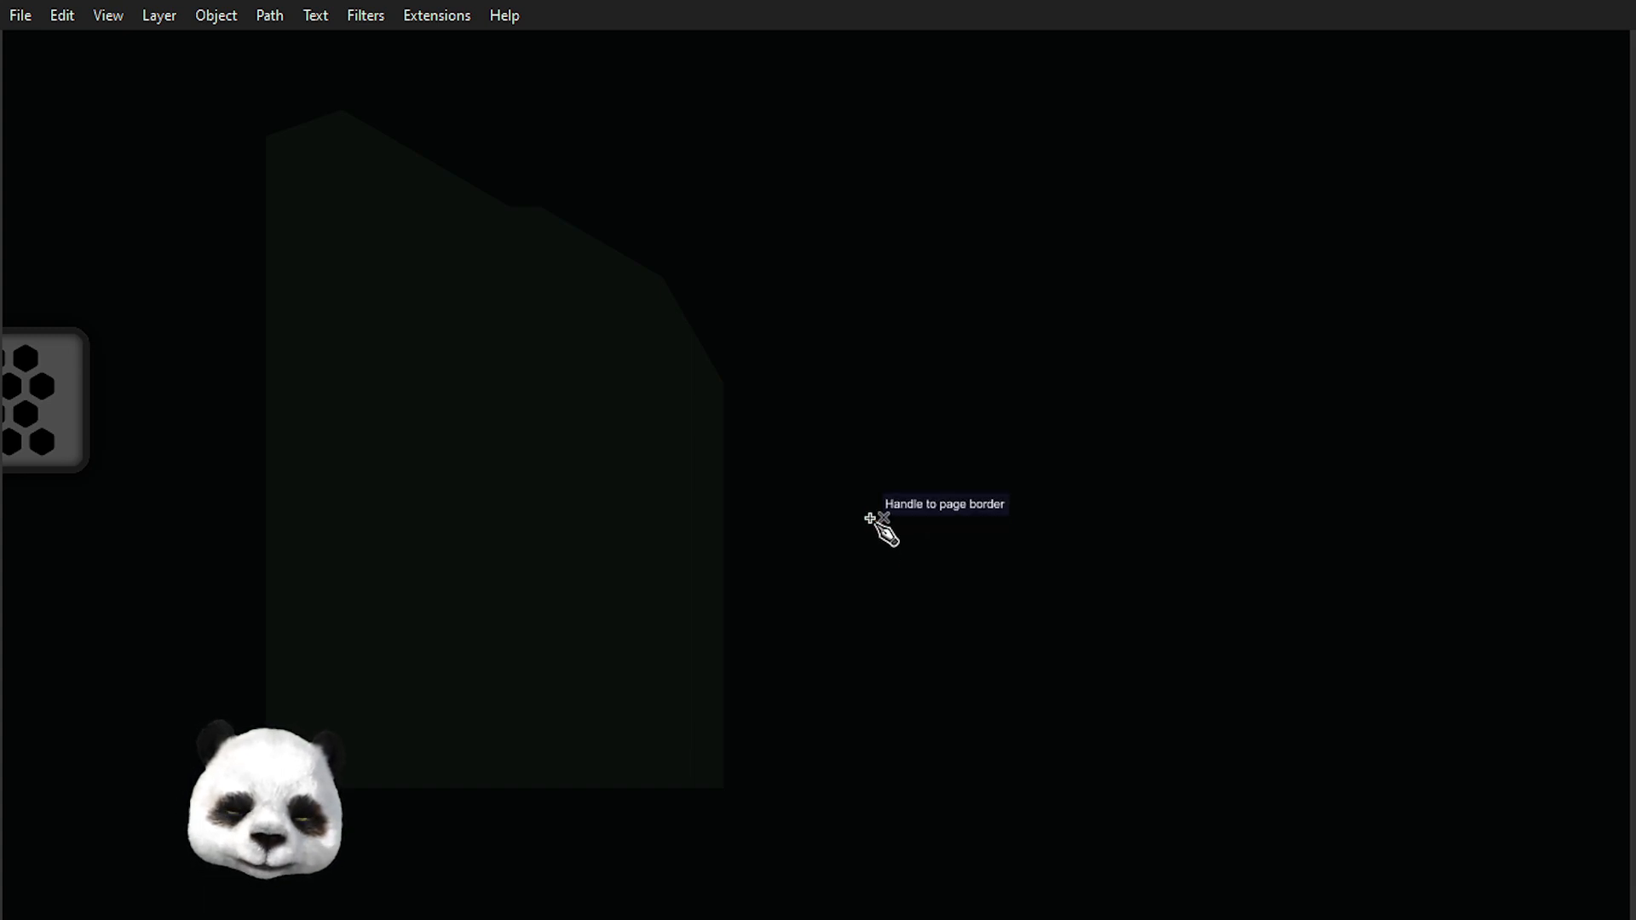
Duplicate the outline, flip the copy horizontally, and move it beside the original to form a mirrored pair.
{"action": "key", "text": "ctrl+a"}
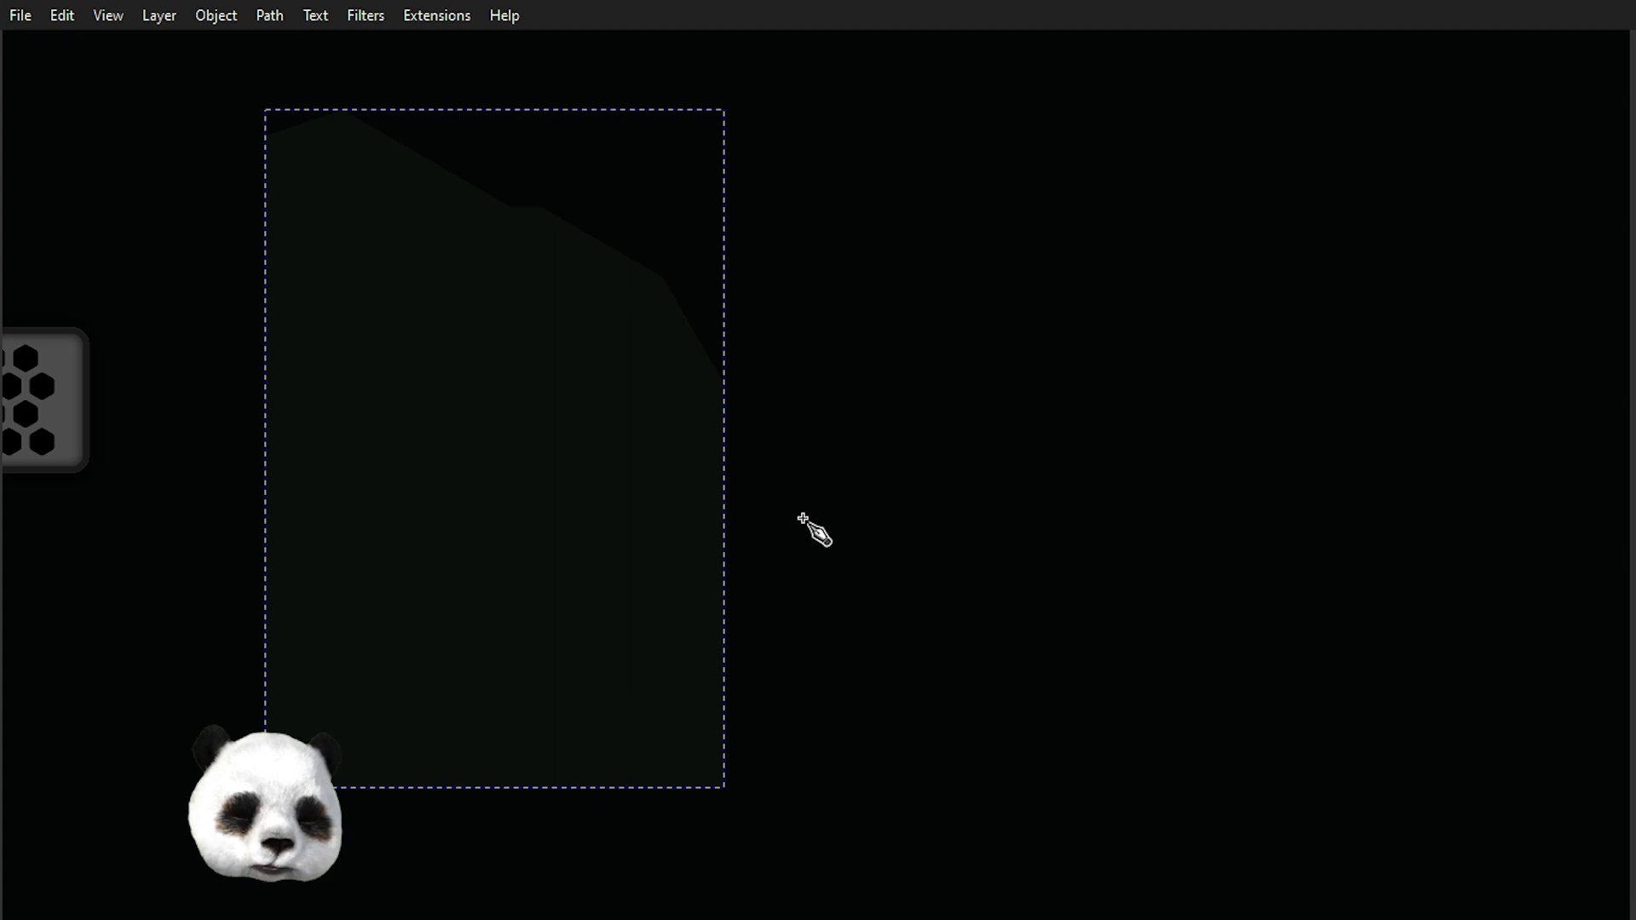
{"action": "key", "text": "s"}
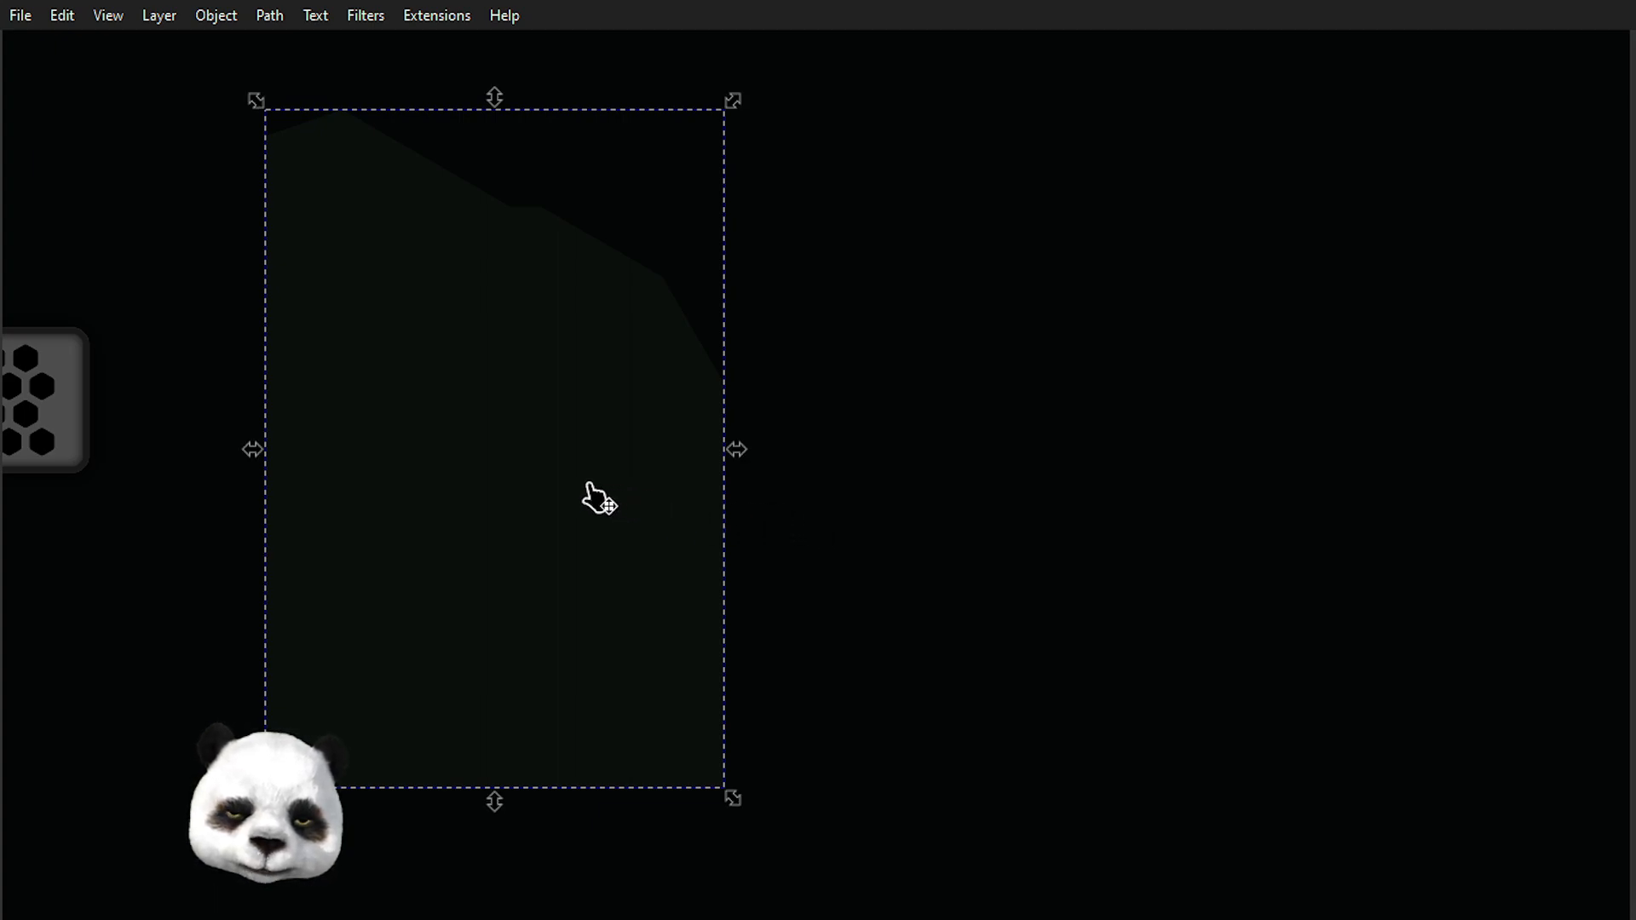
{"action": "key", "text": "ctrl+d"}
{"action": "key", "text": "h"}
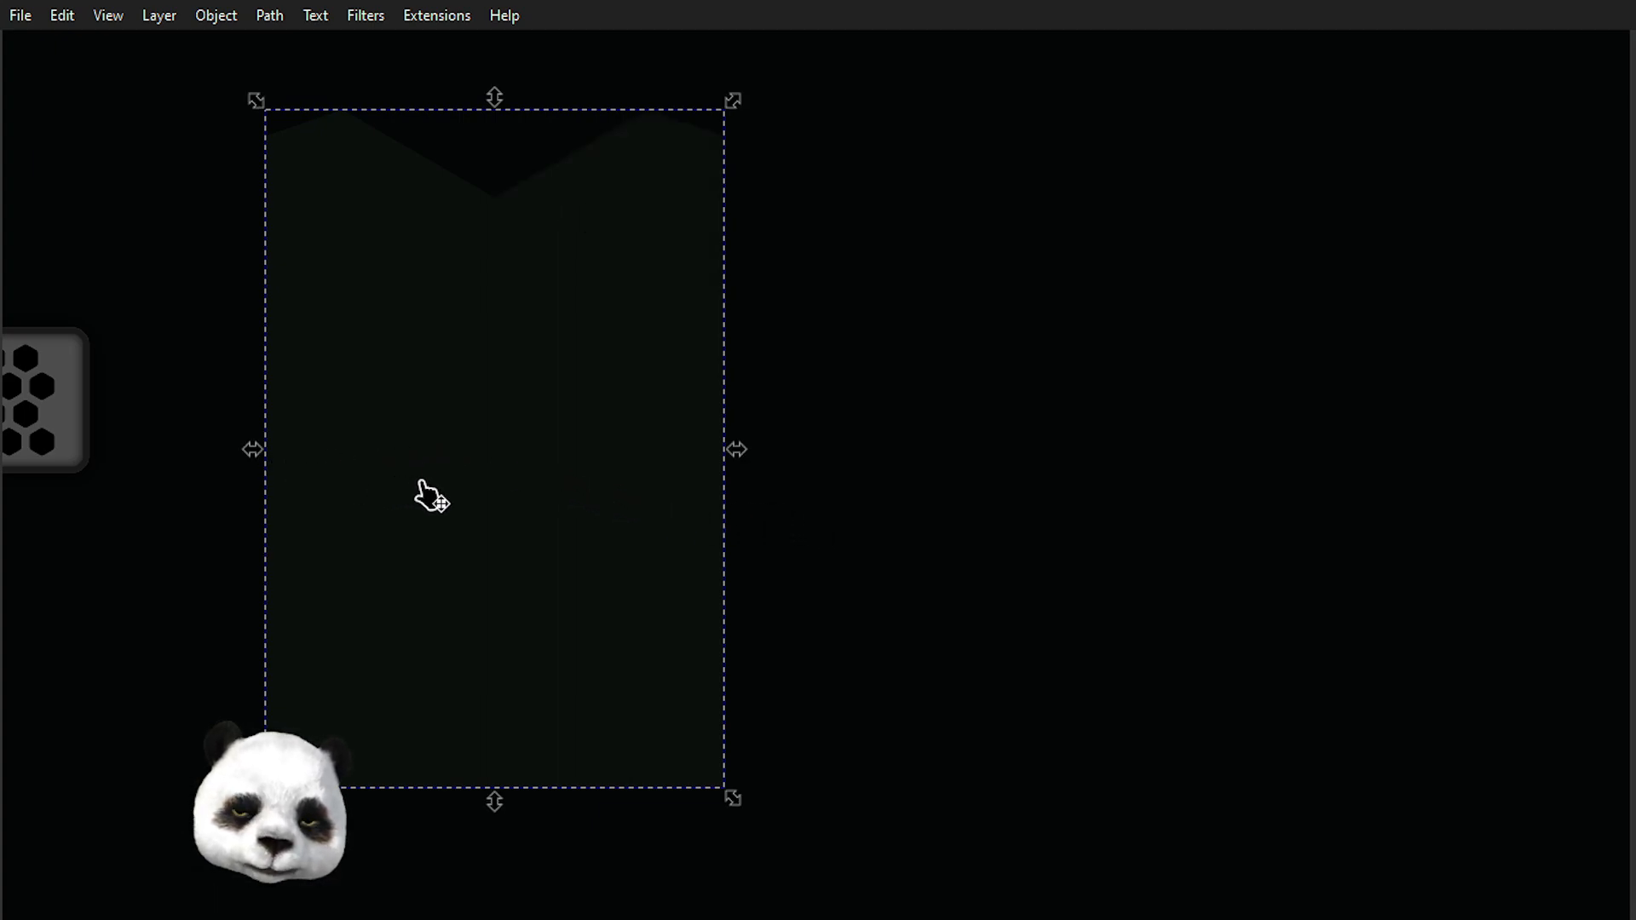
{"action": "left_click_drag", "start_coordinate": [434, 485], "coordinate": [998, 532]}
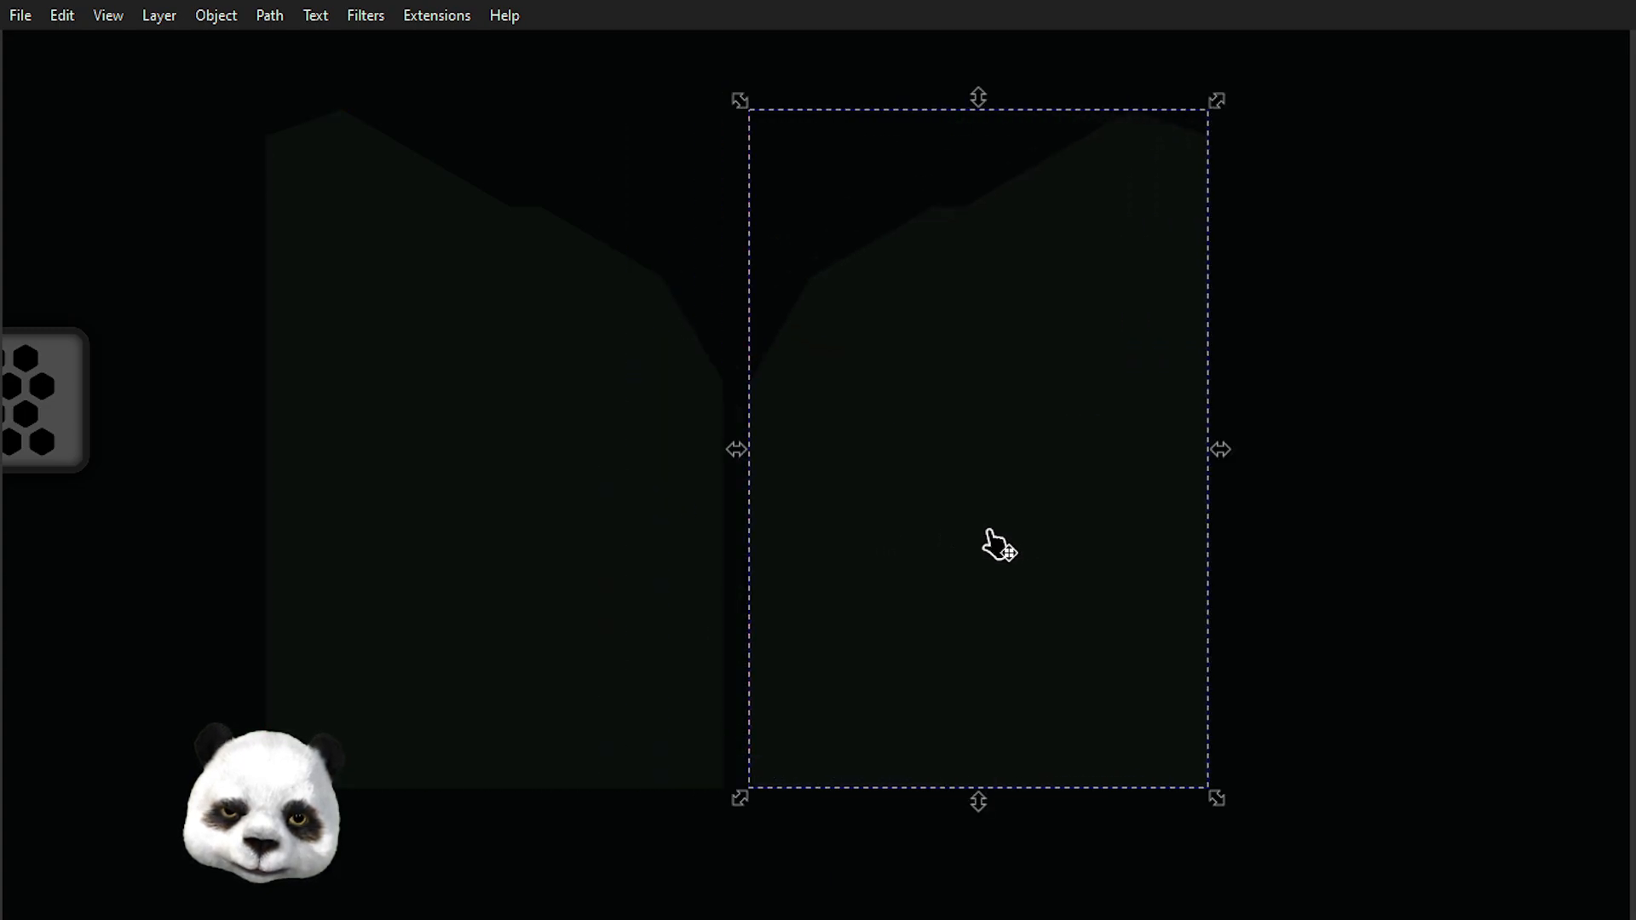
{"action": "left_click", "coordinate": [1329, 503]}
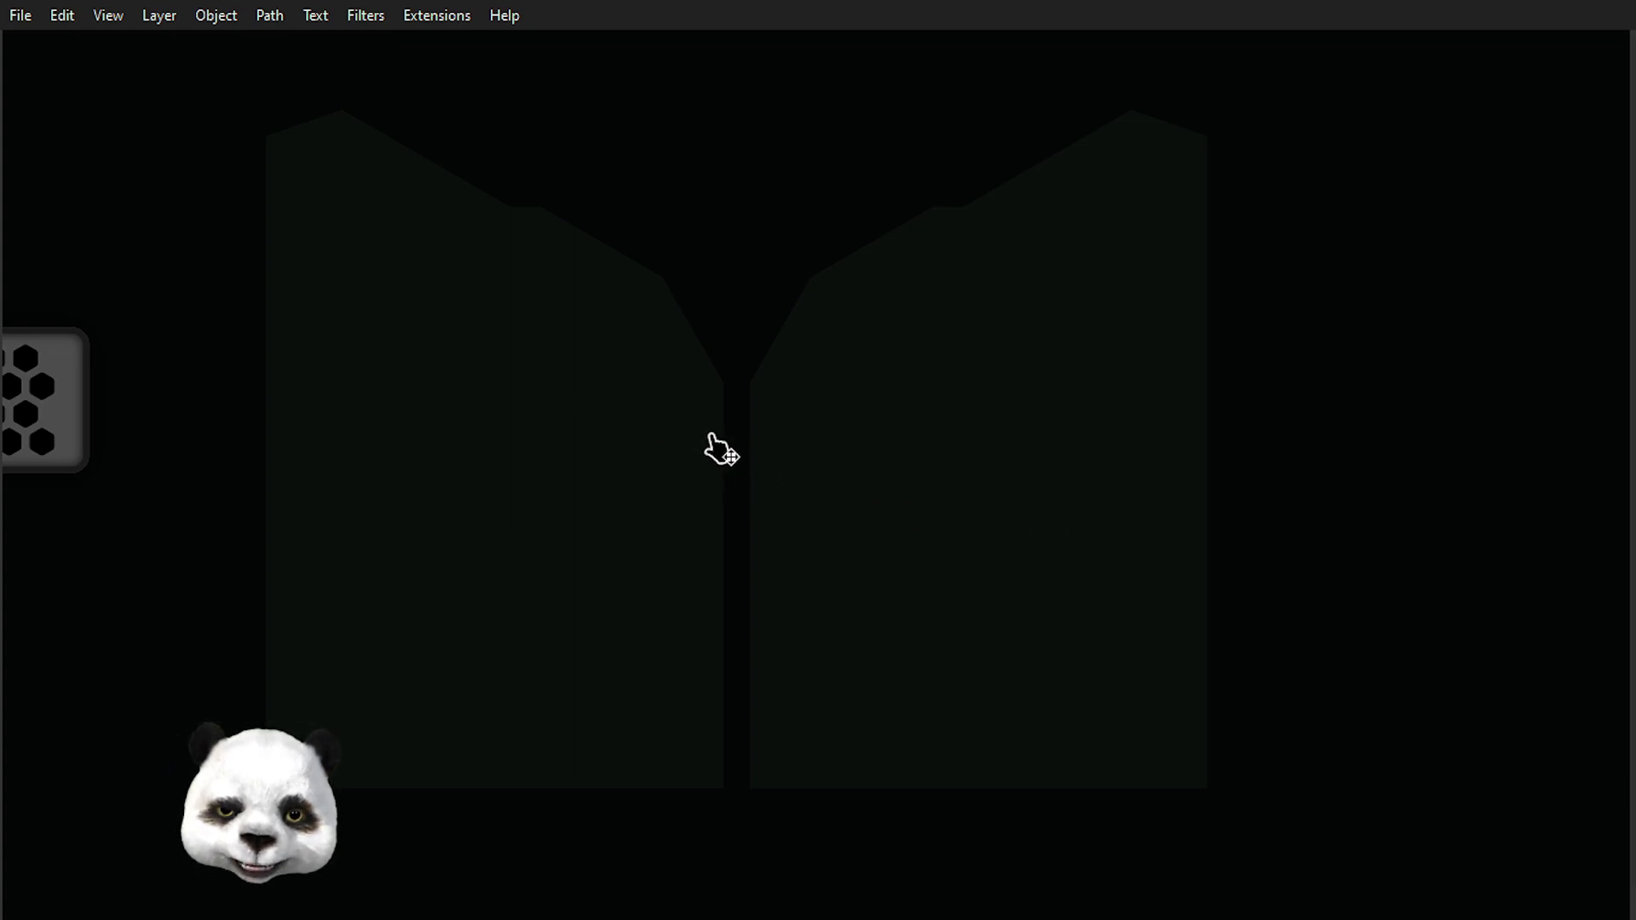
Insert an extra node midway along the left outline's inner vertical edge.
{"action": "scroll", "coordinate": [750, 375], "scroll_direction": "up", "scroll_amount": 3}
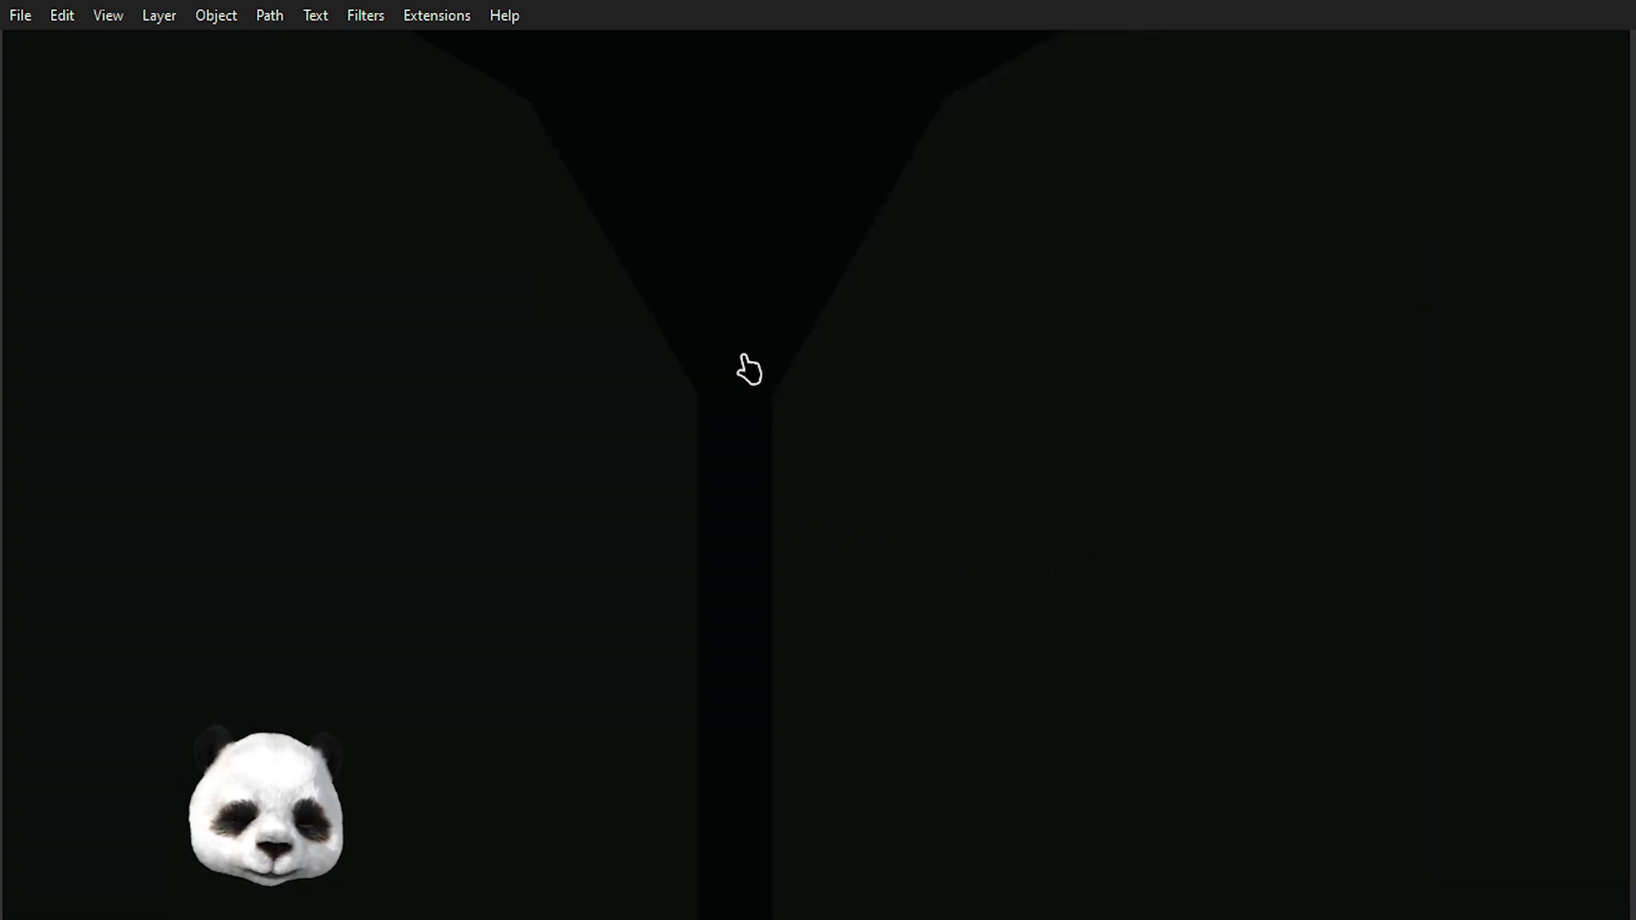
{"action": "key", "text": "n"}
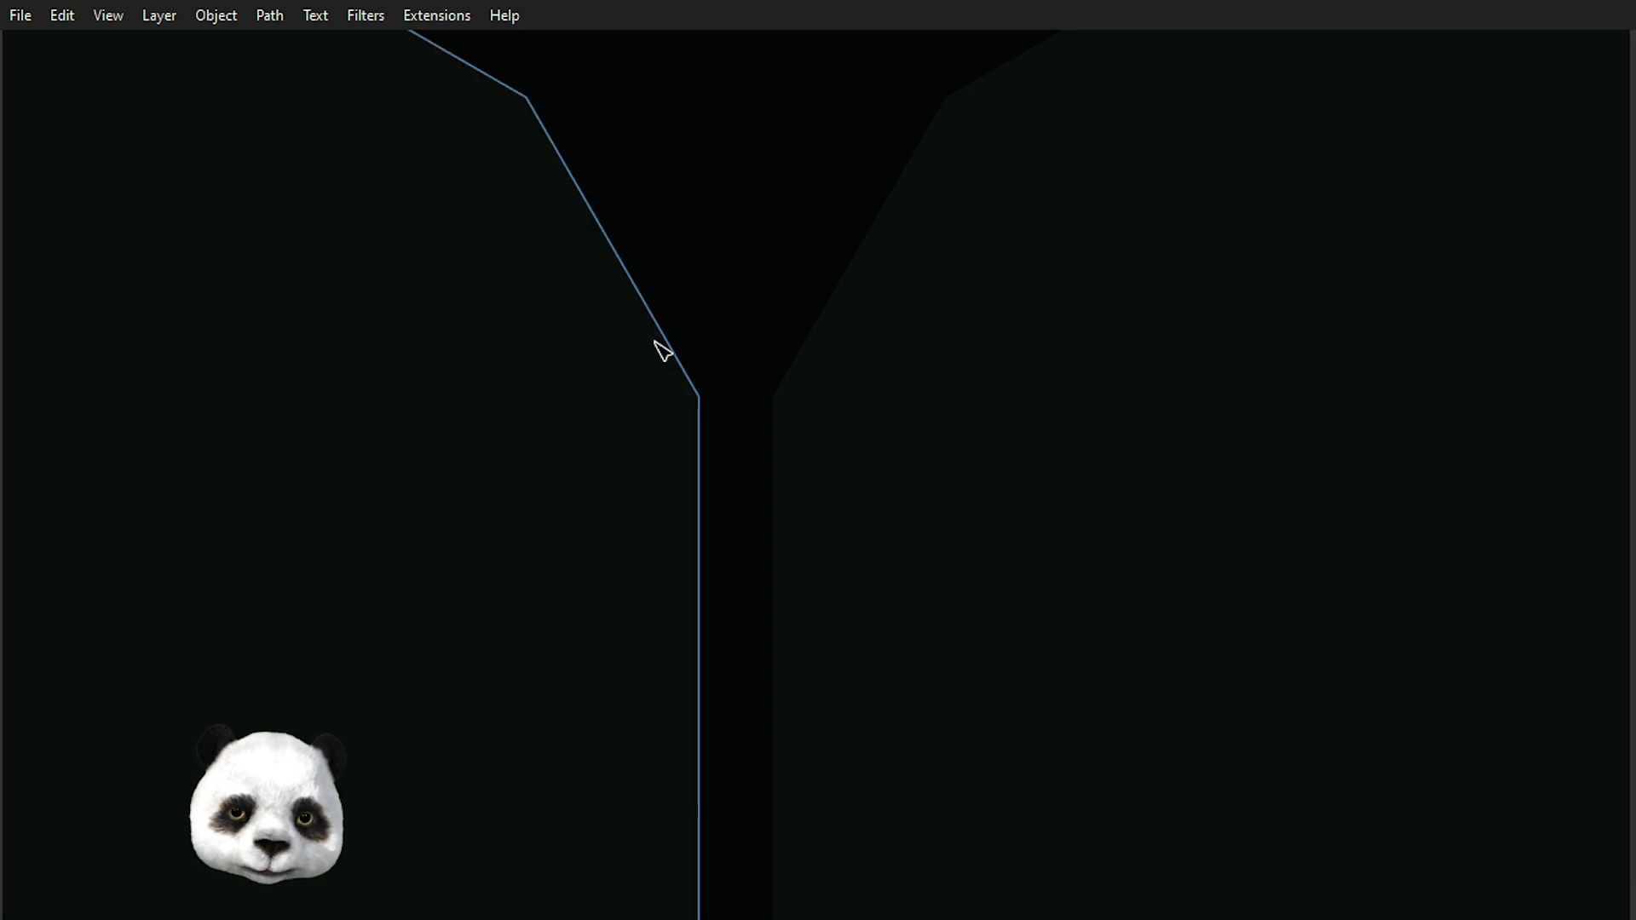
{"action": "left_click", "coordinate": [667, 340]}
{"action": "scroll", "coordinate": [714, 409], "scroll_direction": "up", "scroll_amount": 2}
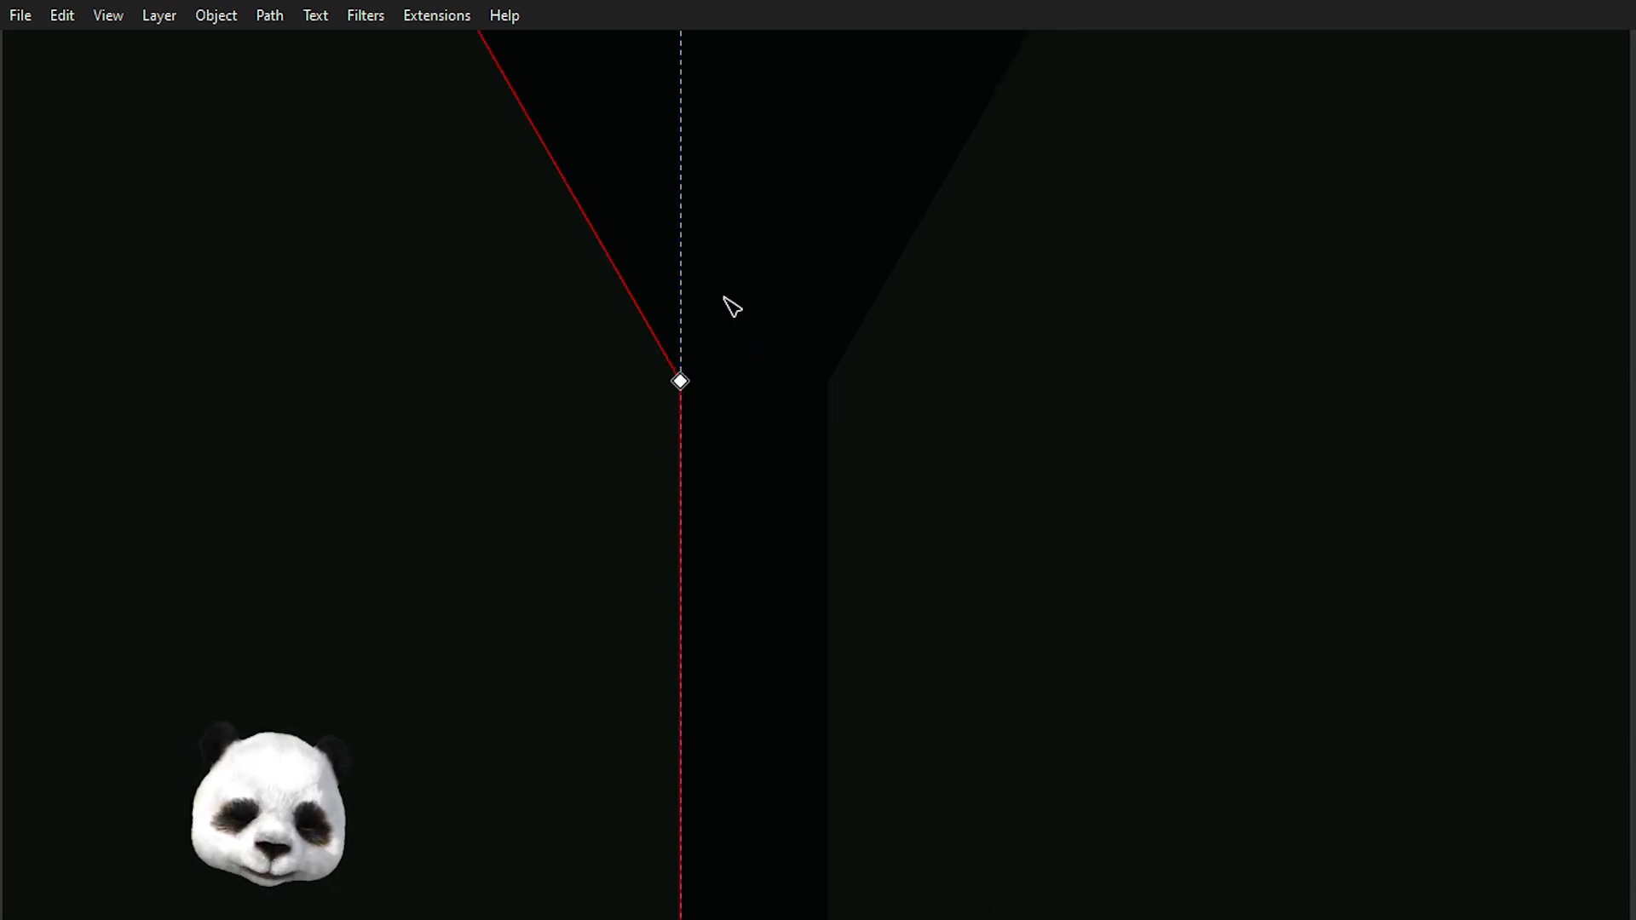
{"action": "key", "text": "ctrl+F11"}
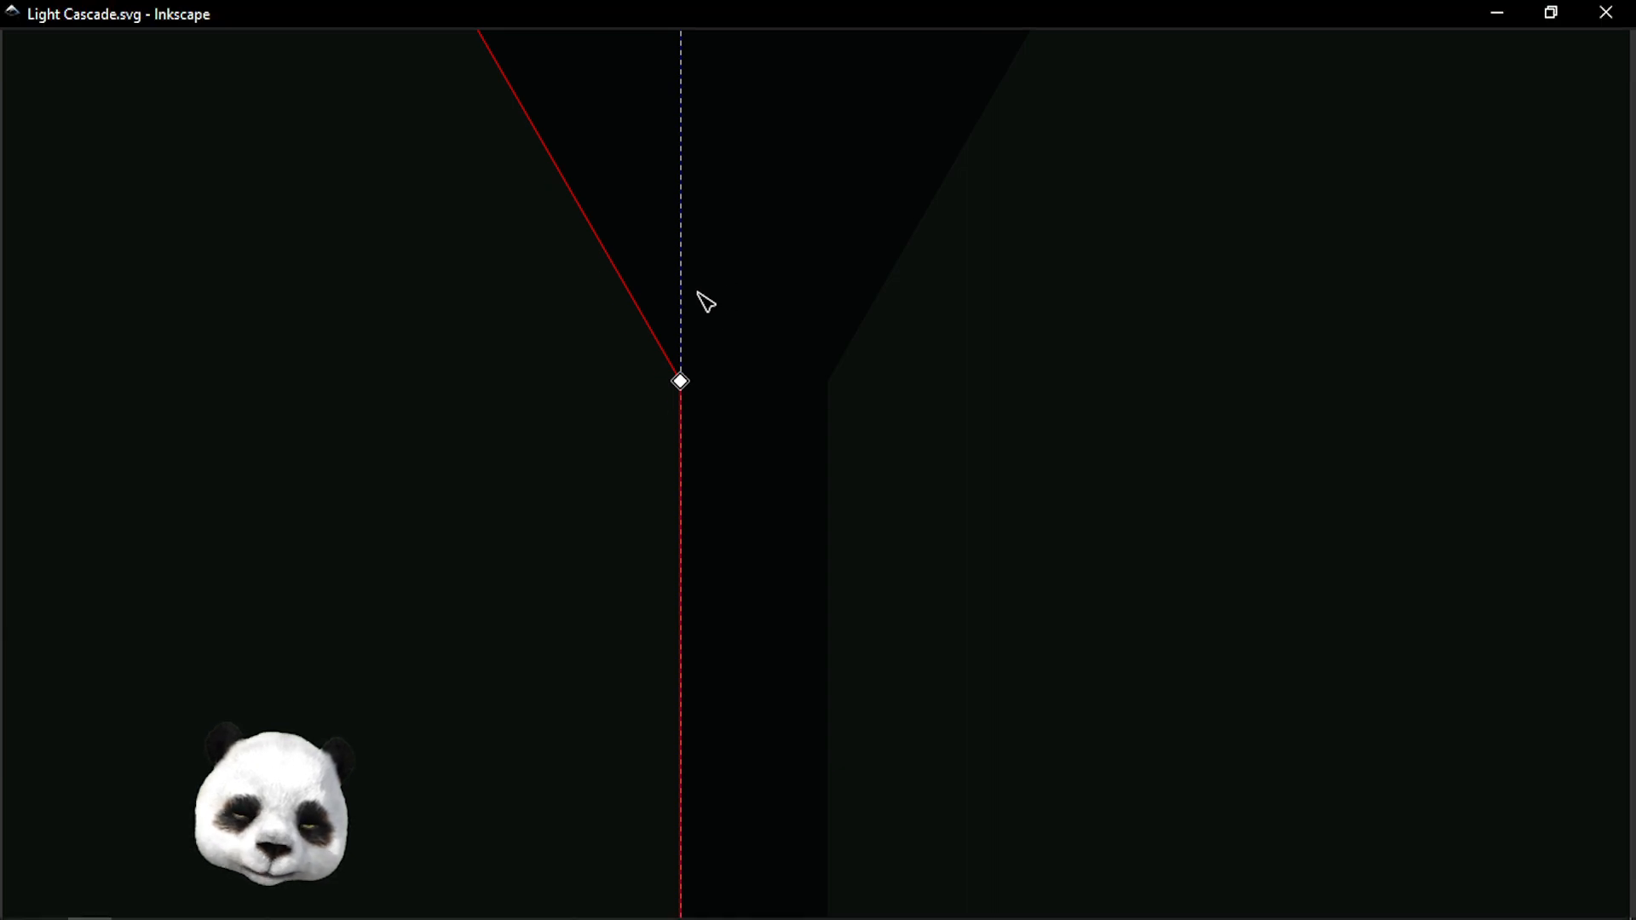
{"action": "key", "text": "Insert"}
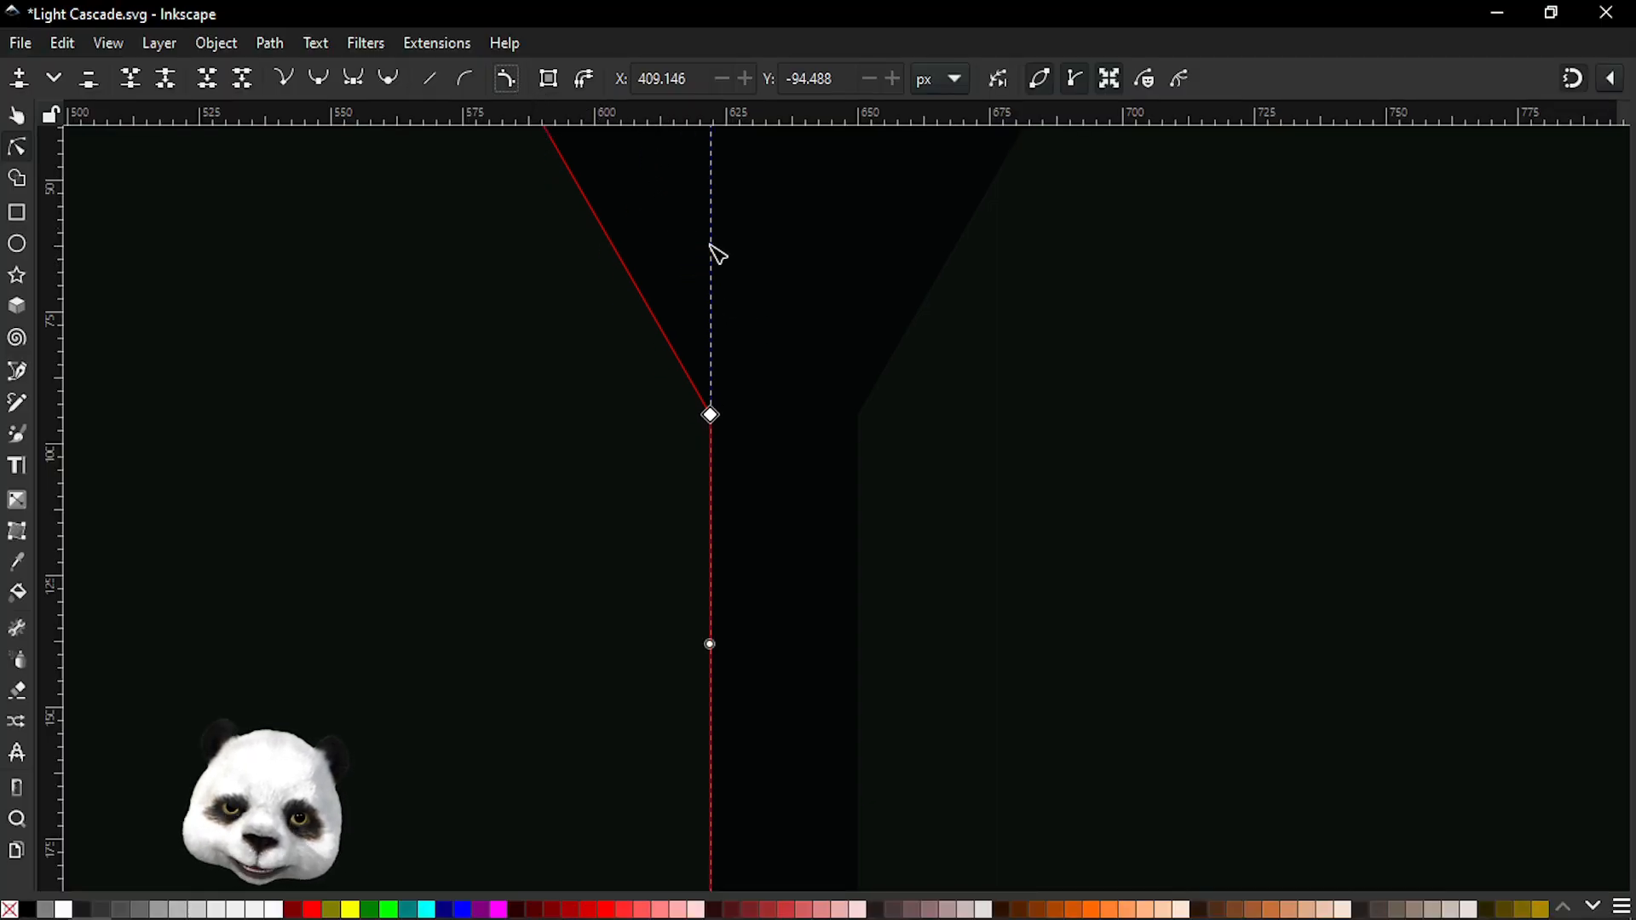
{"action": "key", "text": "ctrl+F11"}
Round the left outline's inner corner where the slanted edge meets the vertical edge by pulling out curve handles.
{"action": "left_click_drag", "start_coordinate": [742, 317], "coordinate": [628, 444]}
{"action": "scroll", "coordinate": [536, 278], "scroll_direction": "down", "scroll_amount": 2}
{"action": "left_click_drag", "start_coordinate": [594, 191], "coordinate": [814, 443]}
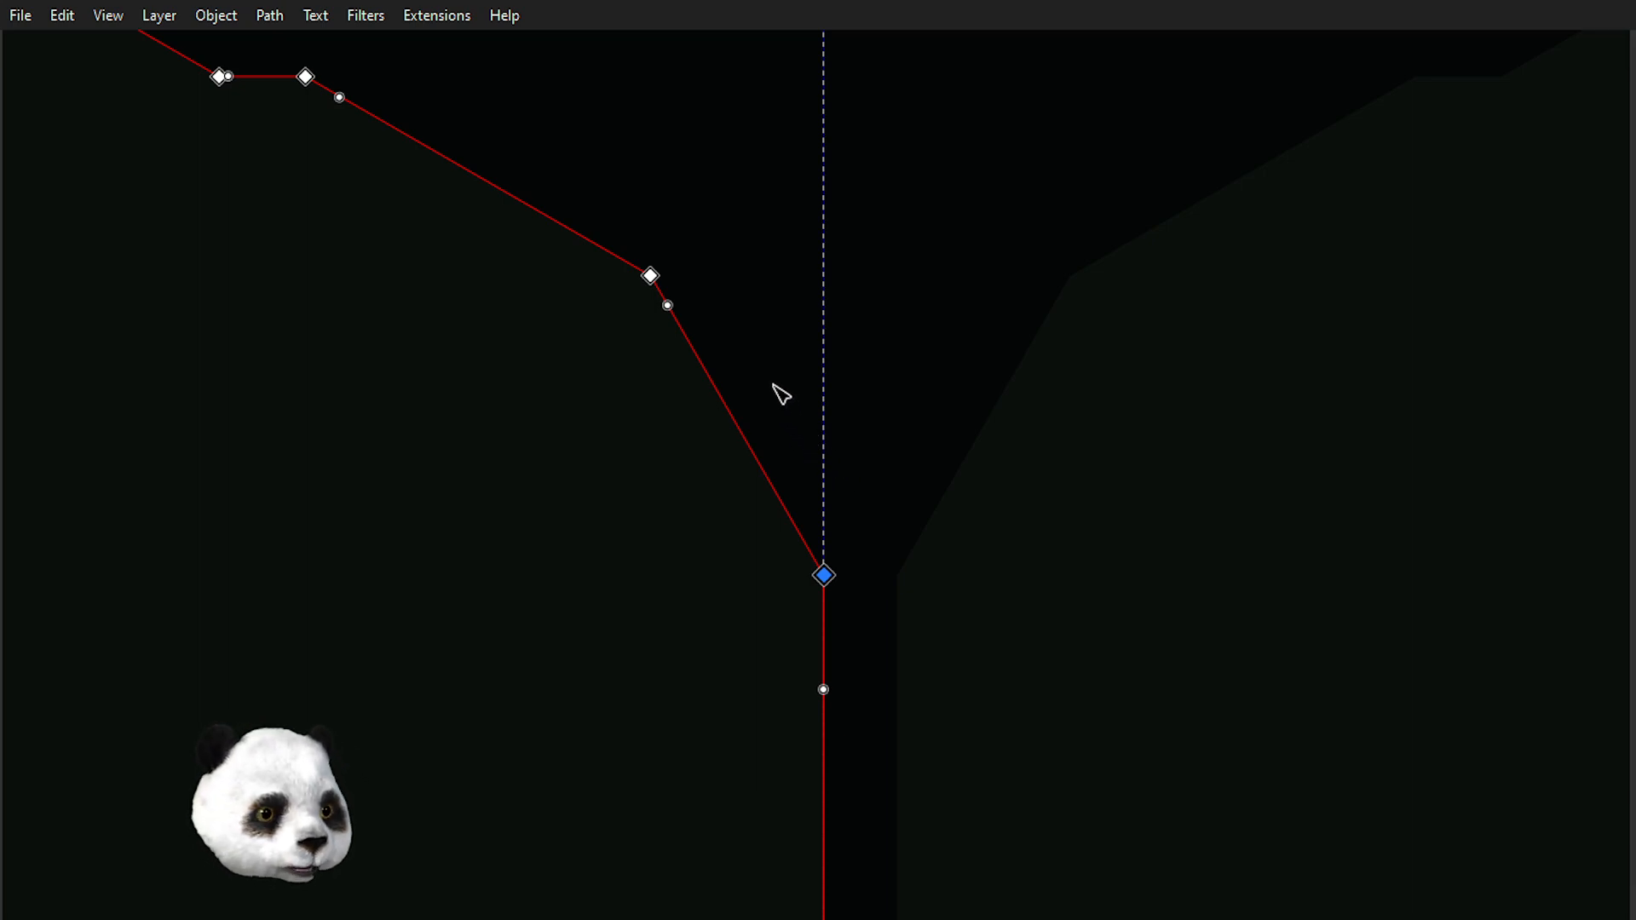
{"action": "left_click_drag", "start_coordinate": [767, 380], "coordinate": [1278, 534]}
{"action": "scroll", "coordinate": [1278, 533], "scroll_direction": "down", "scroll_amount": 1}
{"action": "scroll", "coordinate": [1372, 587], "scroll_direction": "up", "scroll_amount": 1}
{"action": "left_click_drag", "start_coordinate": [1388, 606], "coordinate": [1128, 350]}
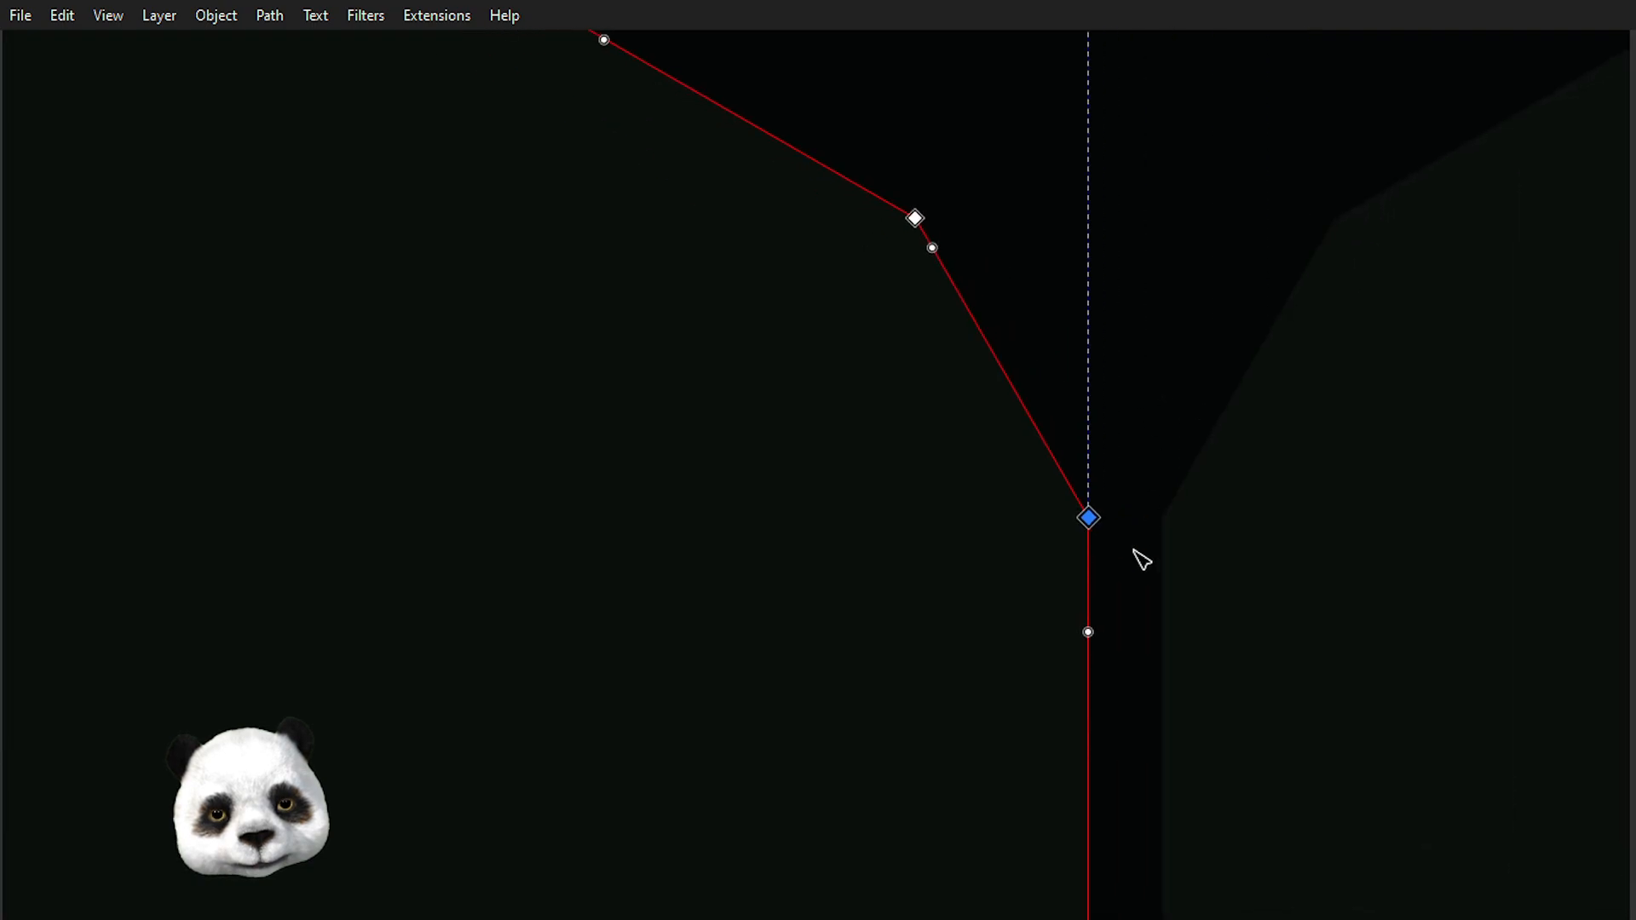
{"action": "left_click_drag", "start_coordinate": [1088, 636], "coordinate": [1094, 578]}
Round the next corner up the outline's slanted top edge by pulling out and adjusting its curve handles.
{"action": "scroll", "coordinate": [1048, 384], "scroll_direction": "up", "scroll_amount": 6}
{"action": "scroll", "coordinate": [1048, 383], "scroll_direction": "left", "scroll_amount": 7}
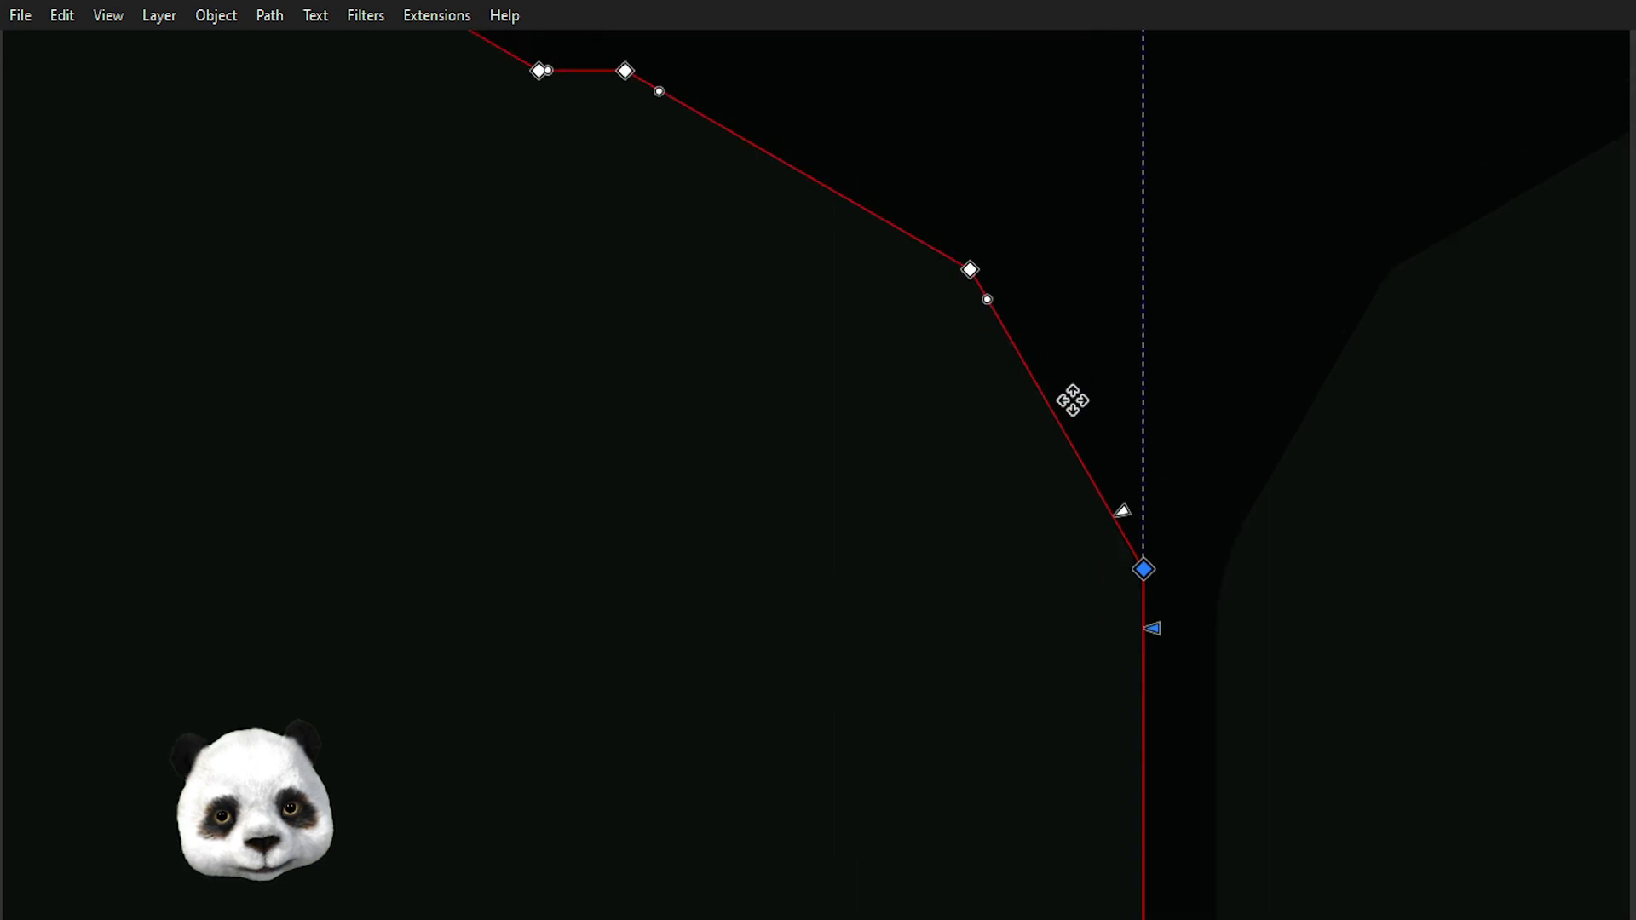
{"action": "left_click_drag", "start_coordinate": [1114, 361], "coordinate": [1189, 465]}
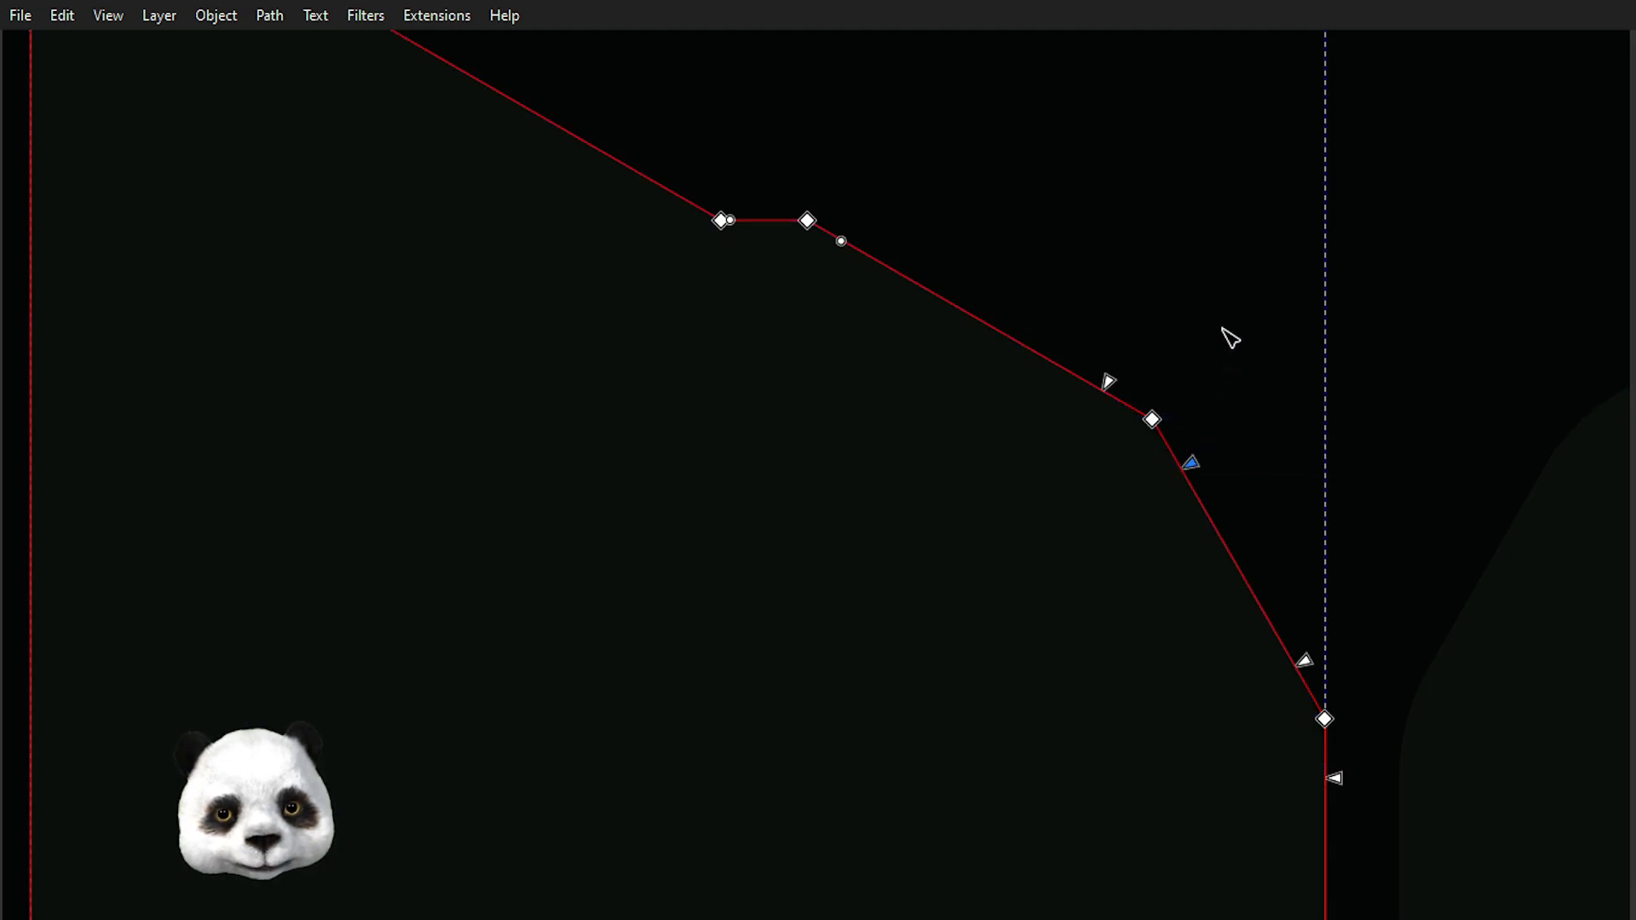
{"action": "scroll", "coordinate": [1230, 337], "scroll_direction": "down", "scroll_amount": 3}
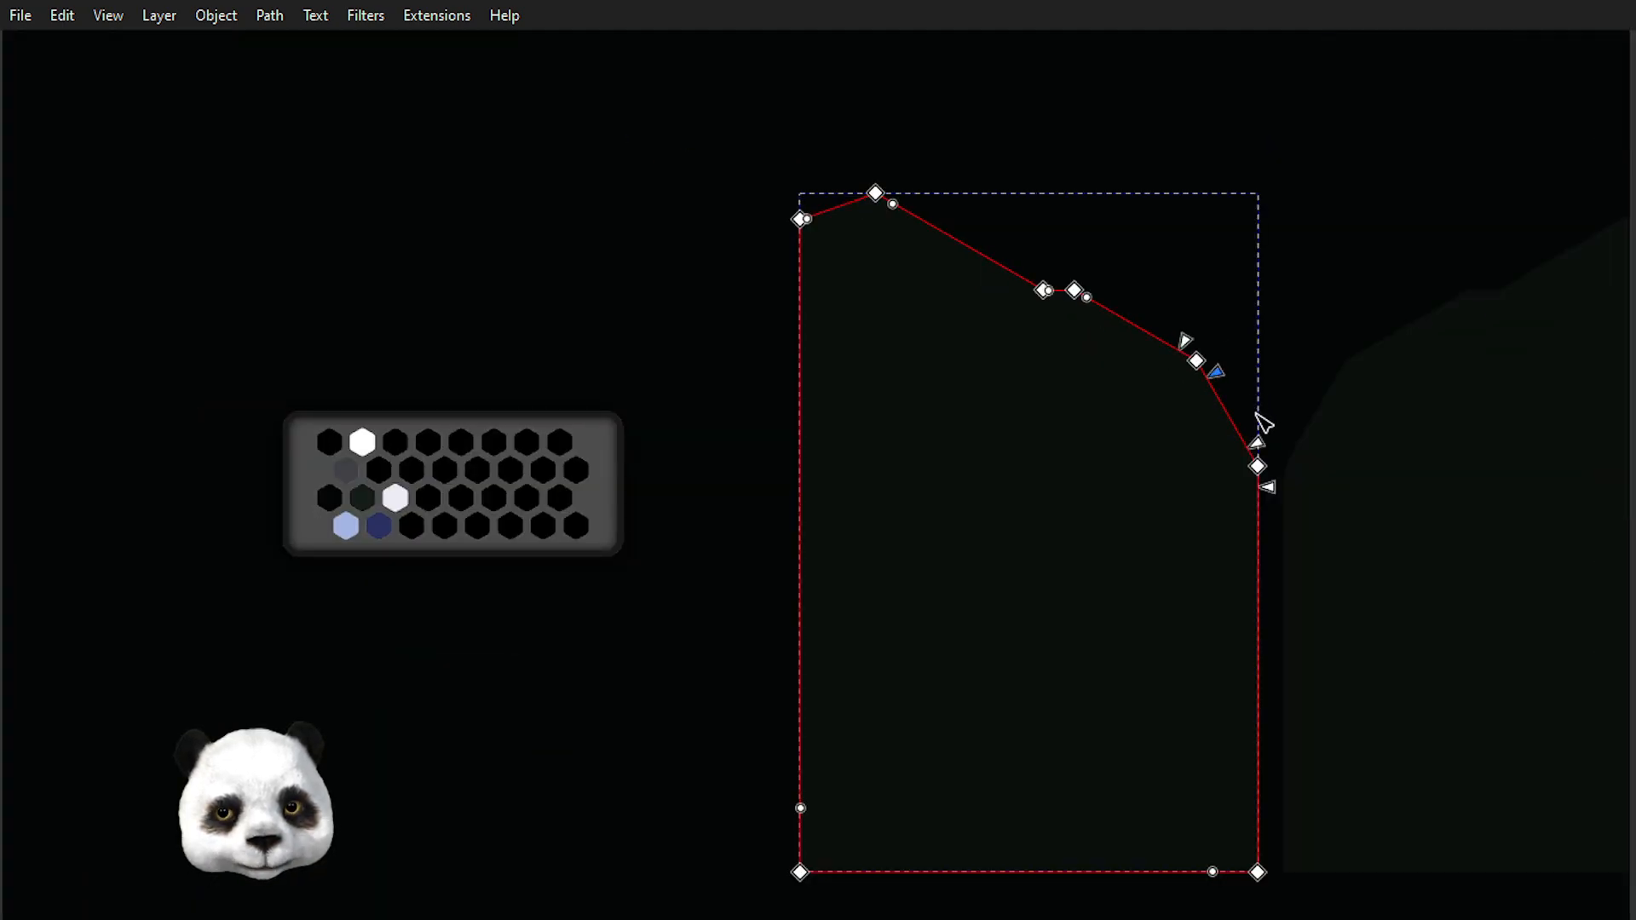
{"action": "scroll", "coordinate": [1248, 388], "scroll_direction": "up", "scroll_amount": 5}
{"action": "scroll", "coordinate": [1128, 212], "scroll_direction": "up", "scroll_amount": 1}
{"action": "scroll", "coordinate": [984, 492], "scroll_direction": "right", "scroll_amount": 3}
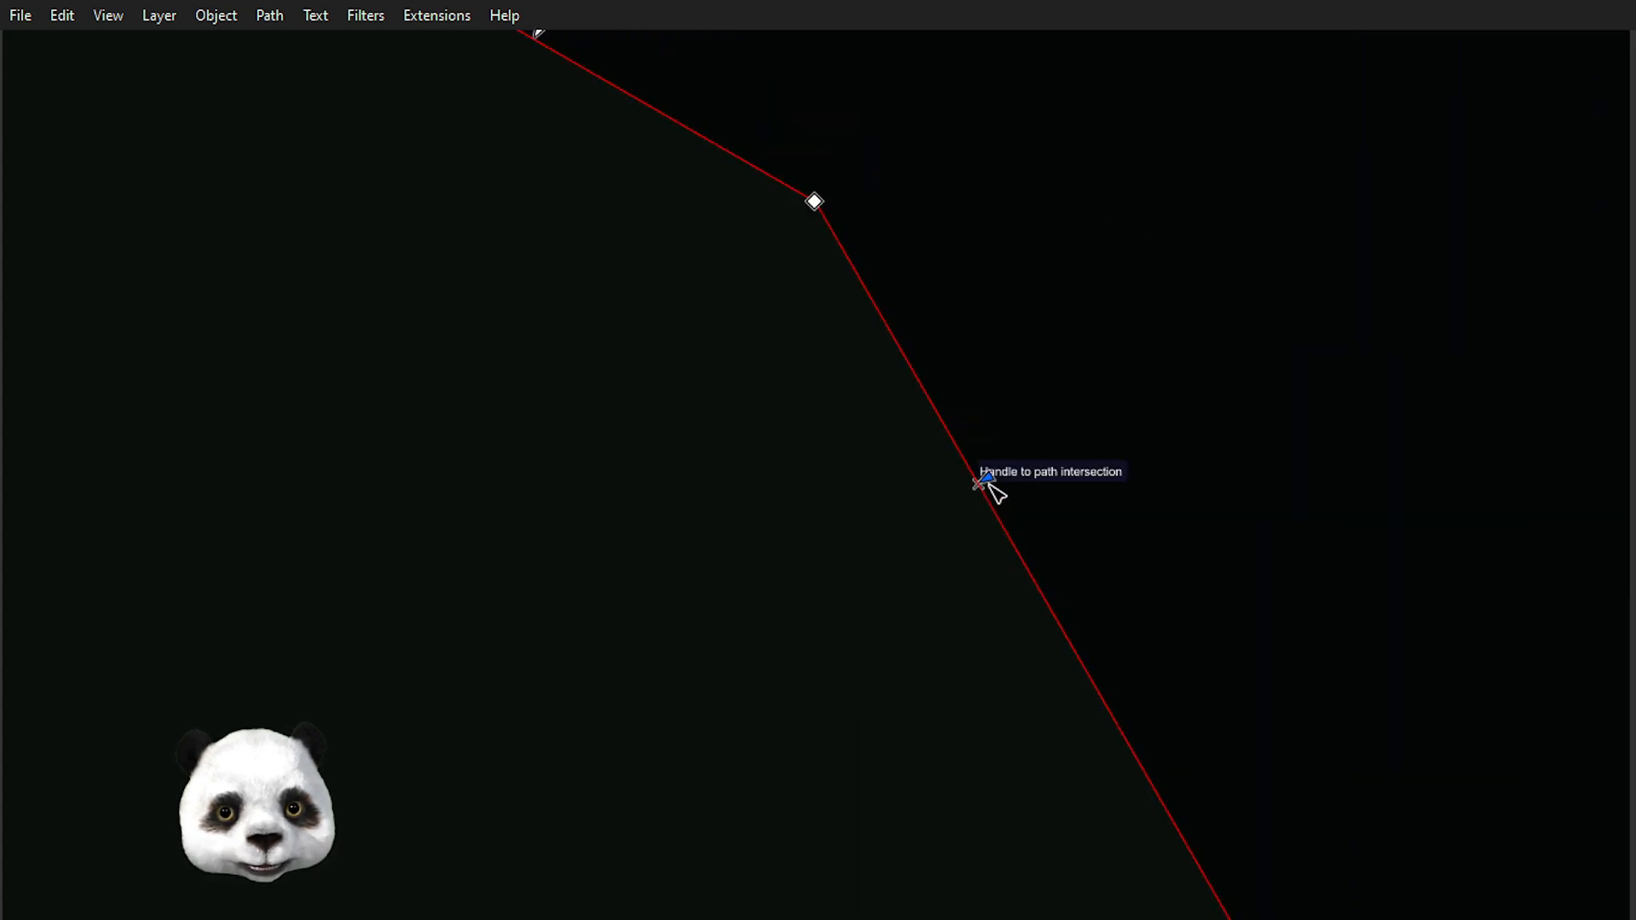
{"action": "left_click_drag", "start_coordinate": [993, 485], "coordinate": [905, 285]}
Round both corners of the short flat step in the outline's top edge with curve handles.
{"action": "scroll", "coordinate": [905, 286], "scroll_direction": "down", "scroll_amount": 3}
{"action": "scroll", "coordinate": [941, 448], "scroll_direction": "up", "scroll_amount": 8}
{"action": "scroll", "coordinate": [941, 447], "scroll_direction": "left", "scroll_amount": 8}
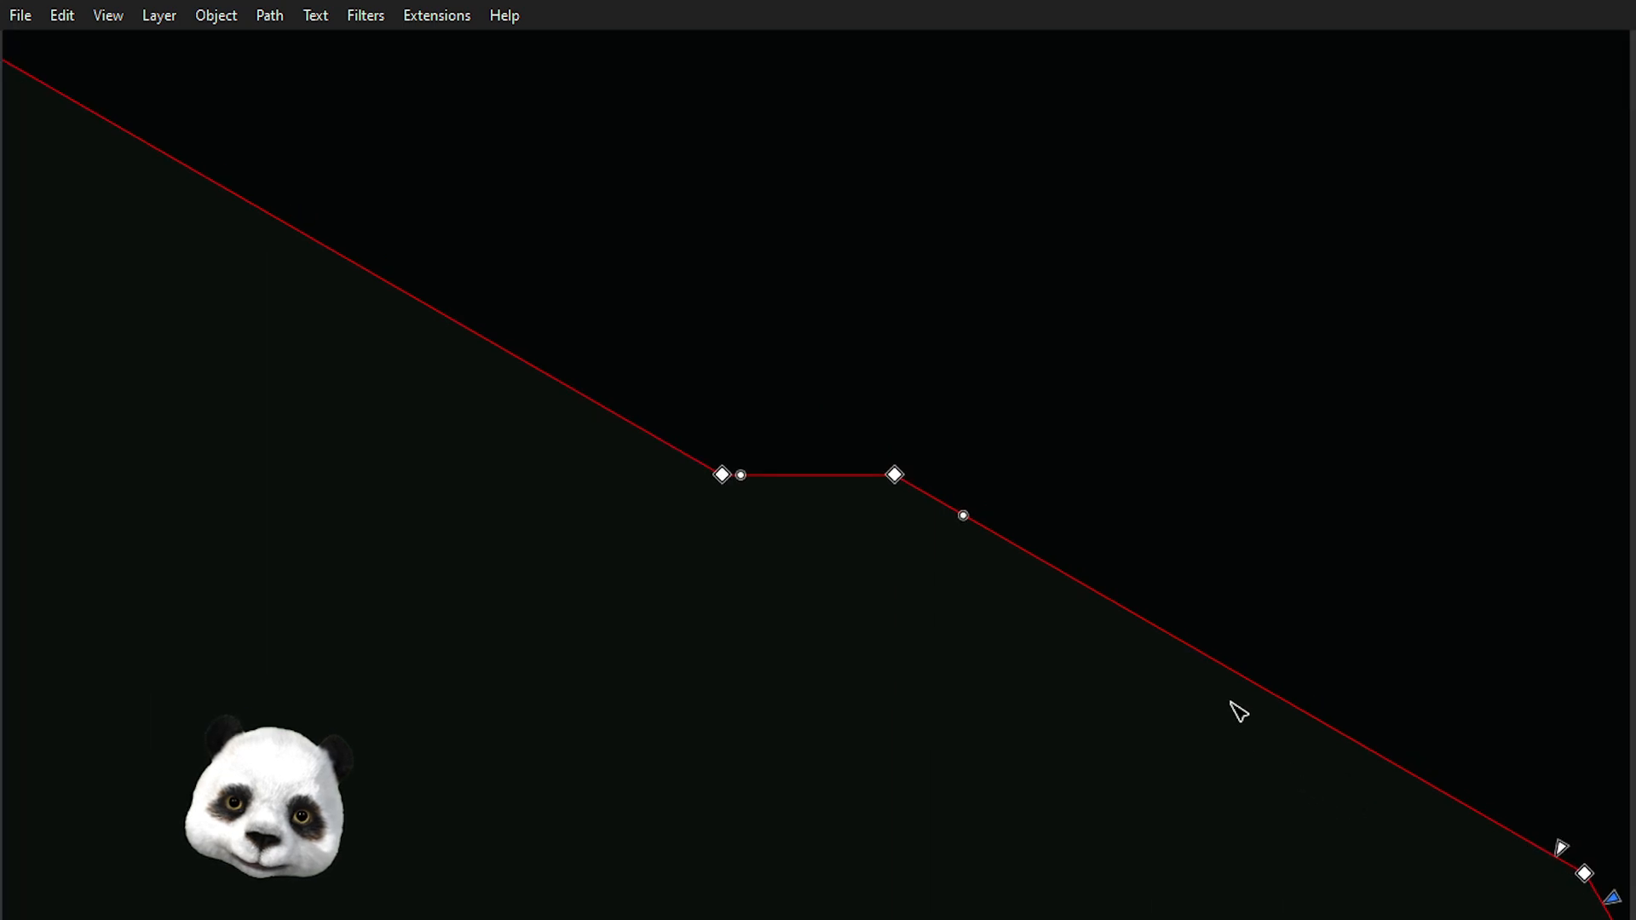
{"action": "scroll", "coordinate": [883, 498], "scroll_direction": "up", "scroll_amount": 2}
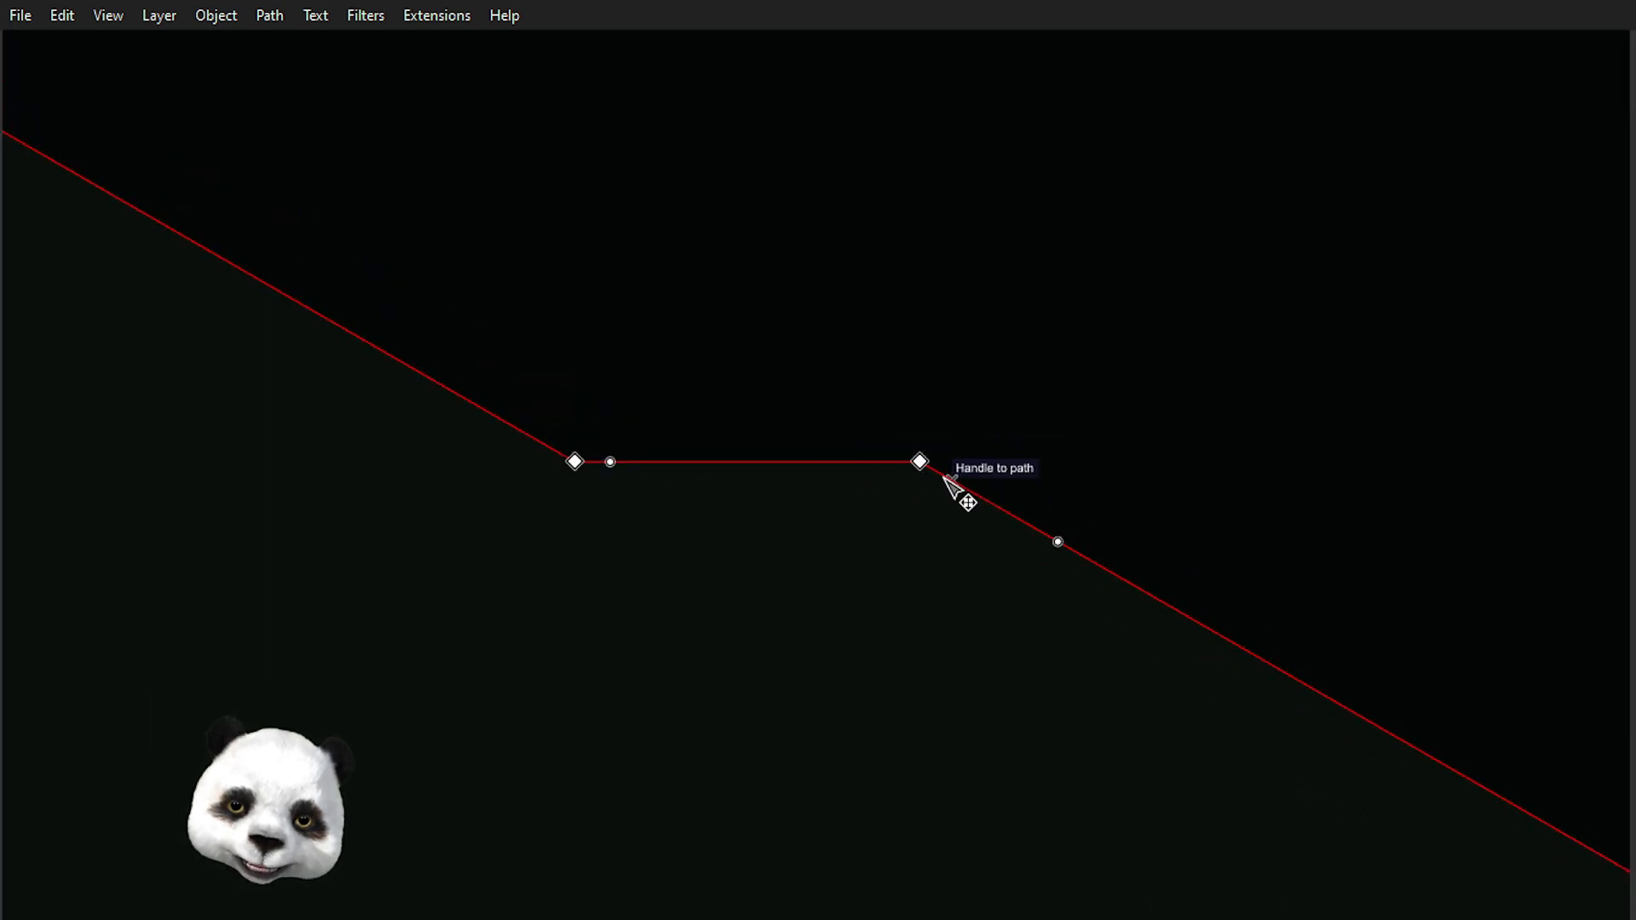
{"action": "left_click_drag", "start_coordinate": [1057, 541], "coordinate": [979, 485]}
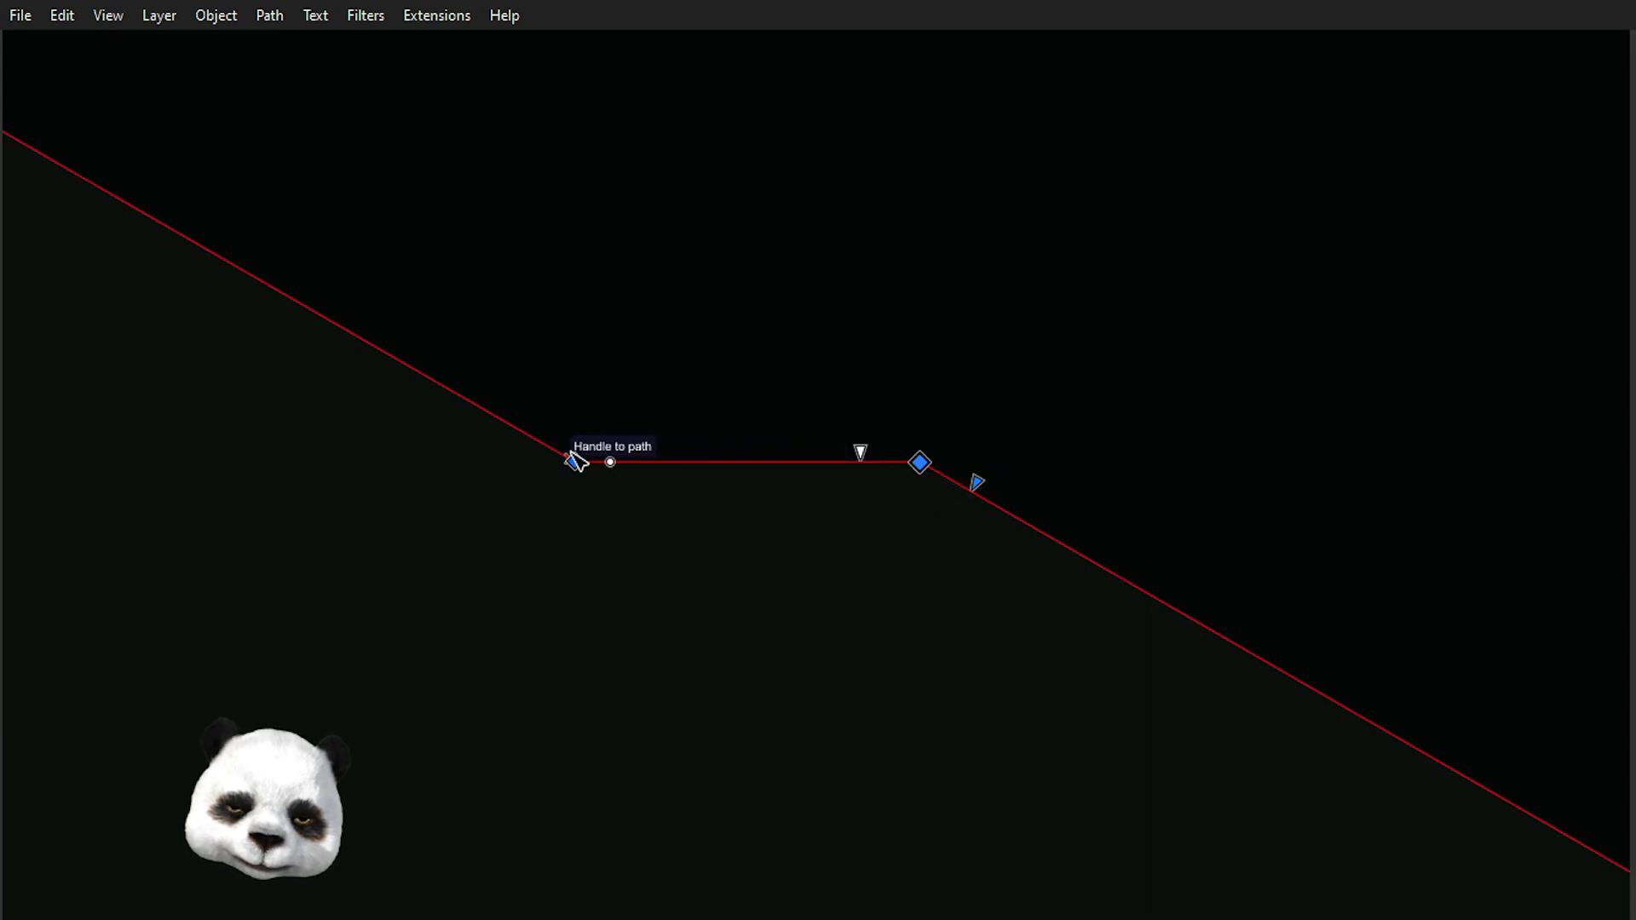
{"action": "left_click", "coordinate": [573, 461]}
{"action": "left_click_drag", "start_coordinate": [611, 464], "coordinate": [622, 466]}
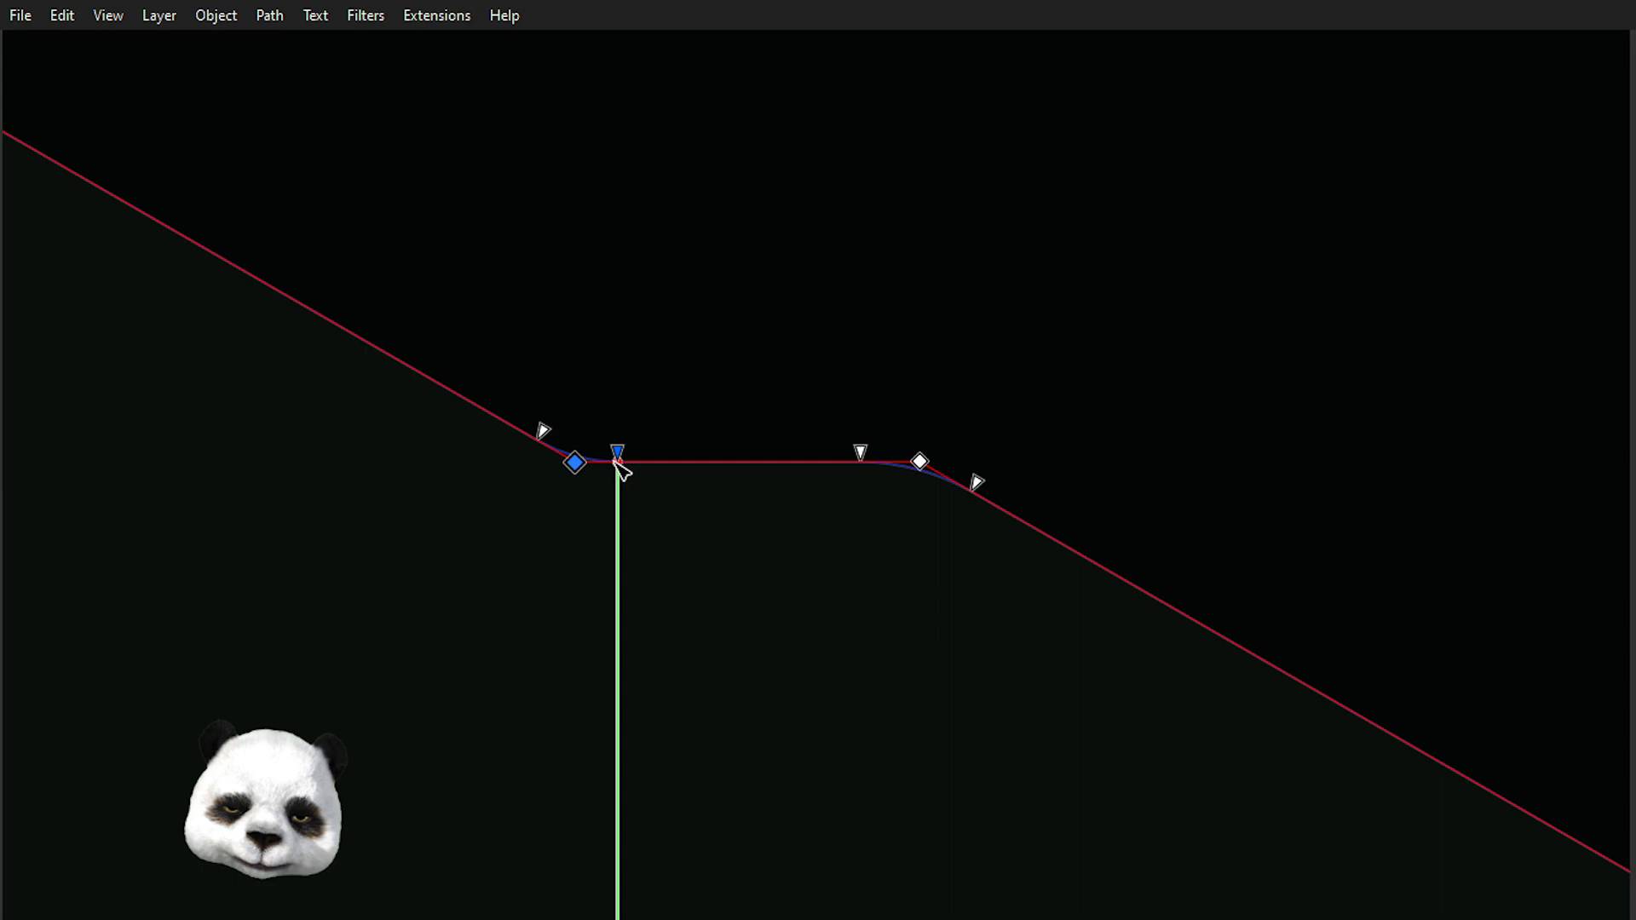
Round the outline's top peak corner with curve handles, then deselect the outline.
{"action": "scroll", "coordinate": [687, 376], "scroll_direction": "down", "scroll_amount": 5}
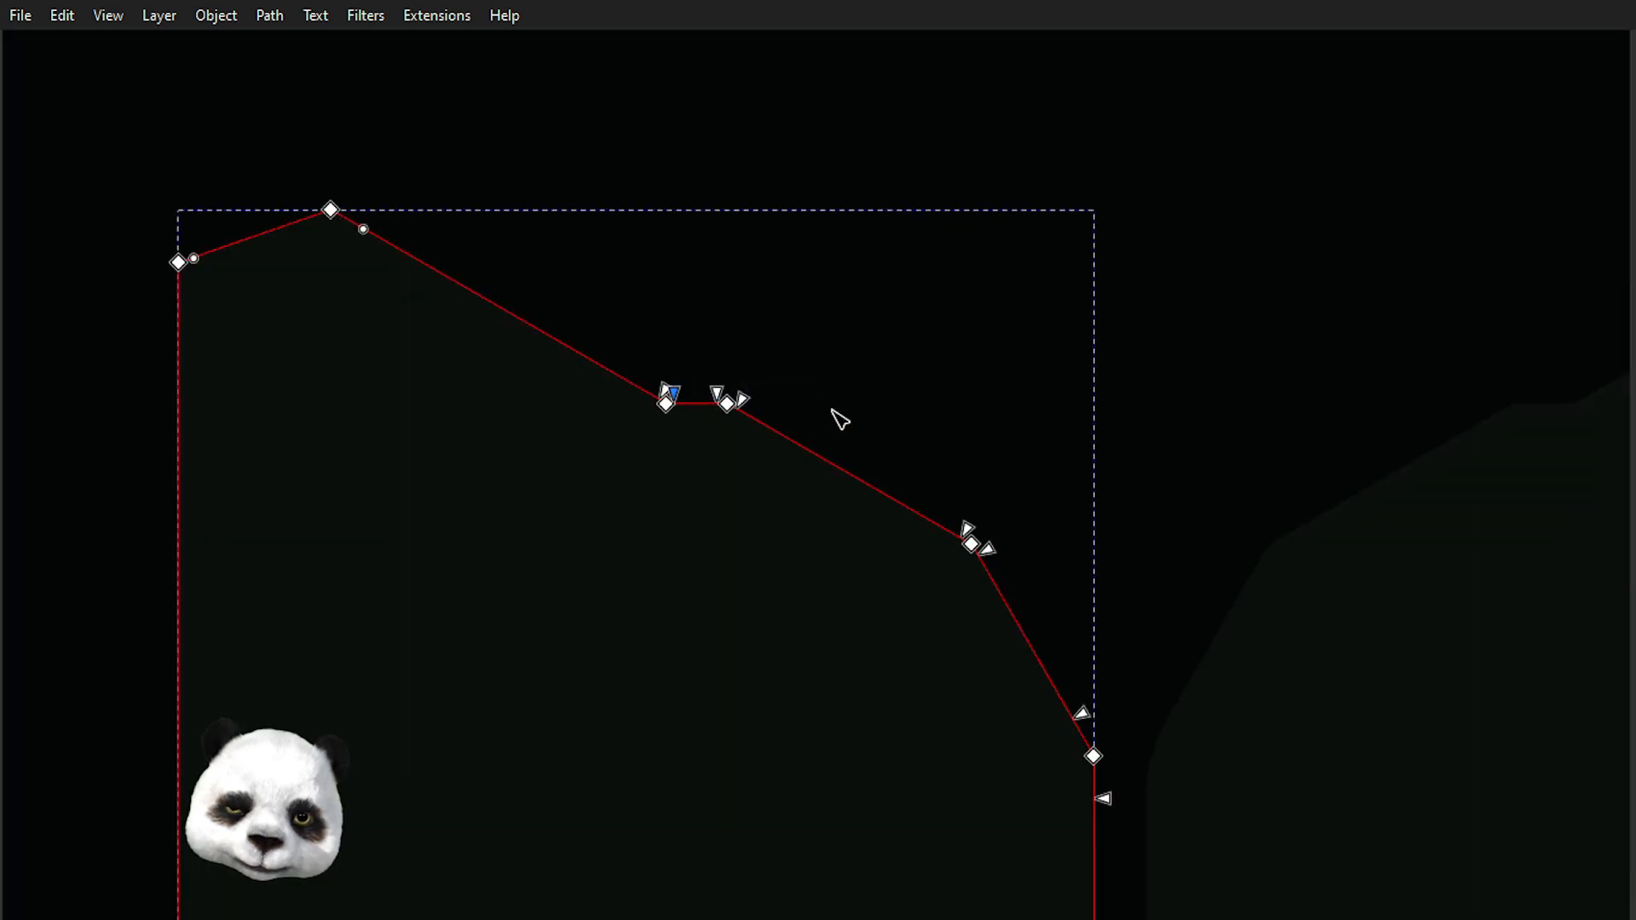
{"action": "scroll", "coordinate": [840, 420], "scroll_direction": "down", "scroll_amount": 1}
{"action": "scroll", "coordinate": [759, 406], "scroll_direction": "up", "scroll_amount": 5}
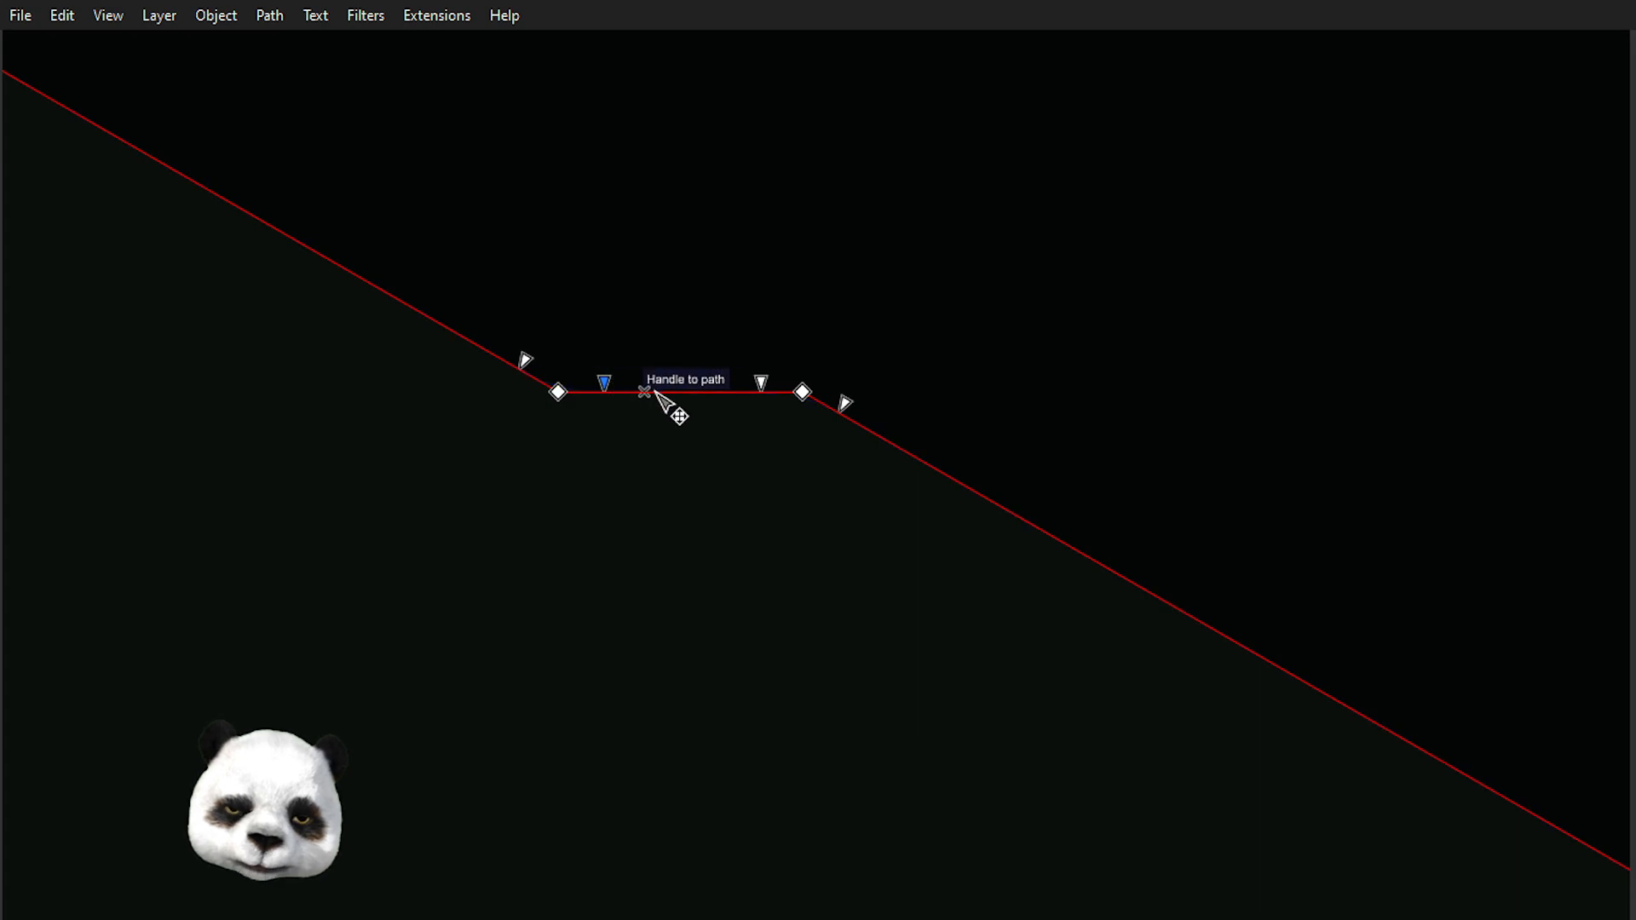
{"action": "scroll", "coordinate": [662, 402], "scroll_direction": "down", "scroll_amount": 4}
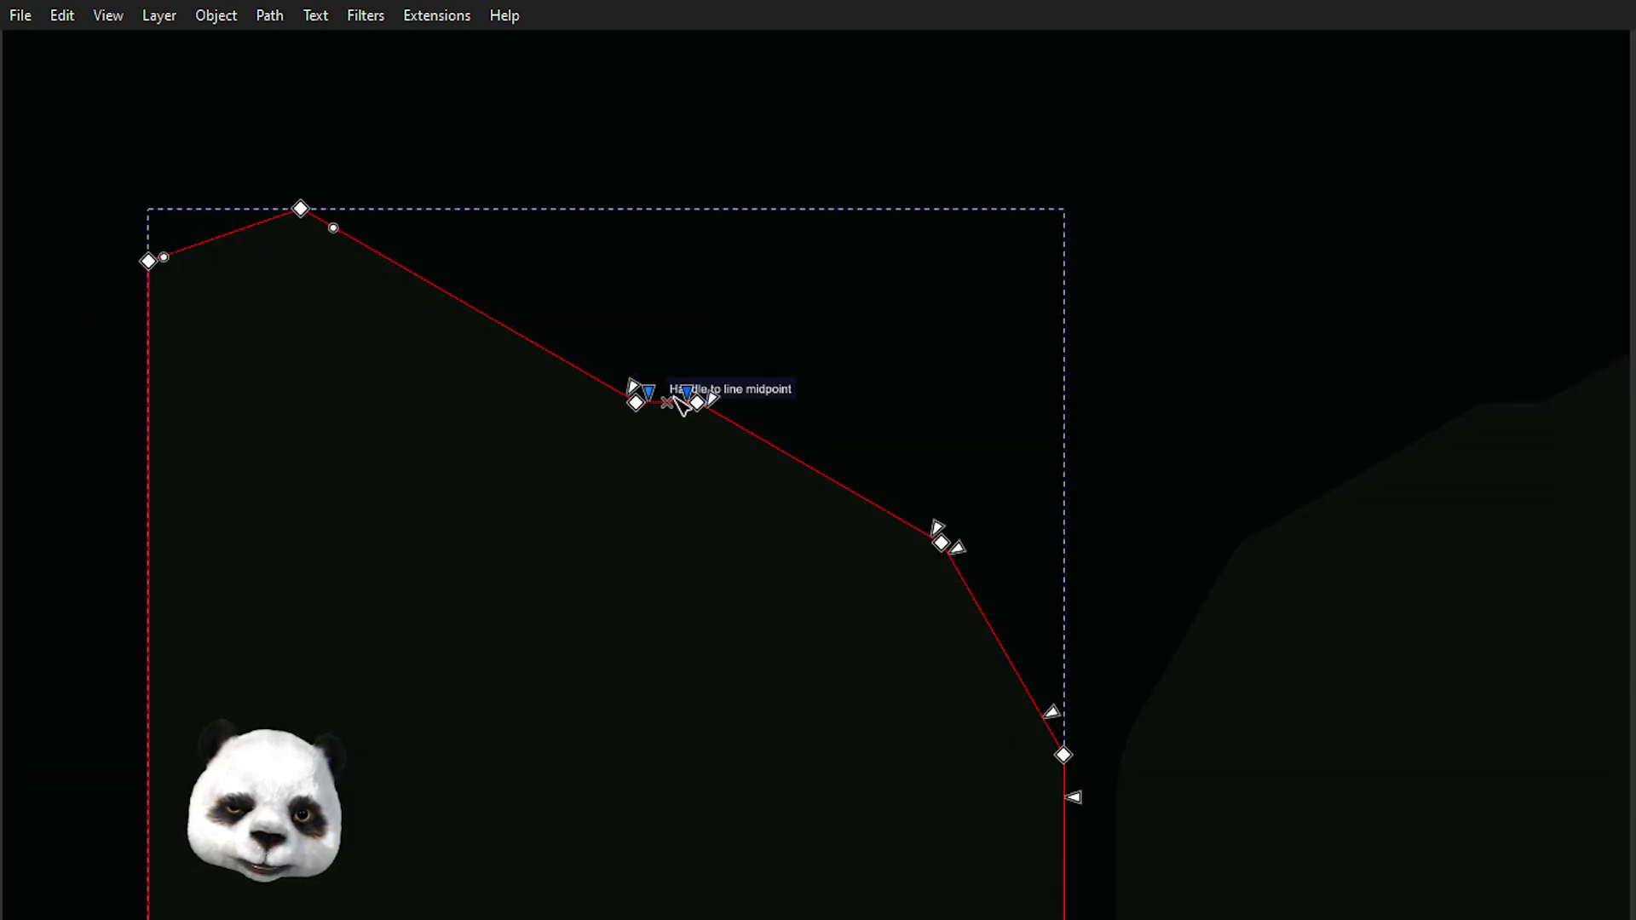
{"action": "scroll", "coordinate": [669, 396], "scroll_direction": "down", "scroll_amount": 2}
{"action": "scroll", "coordinate": [434, 307], "scroll_direction": "up", "scroll_amount": 5}
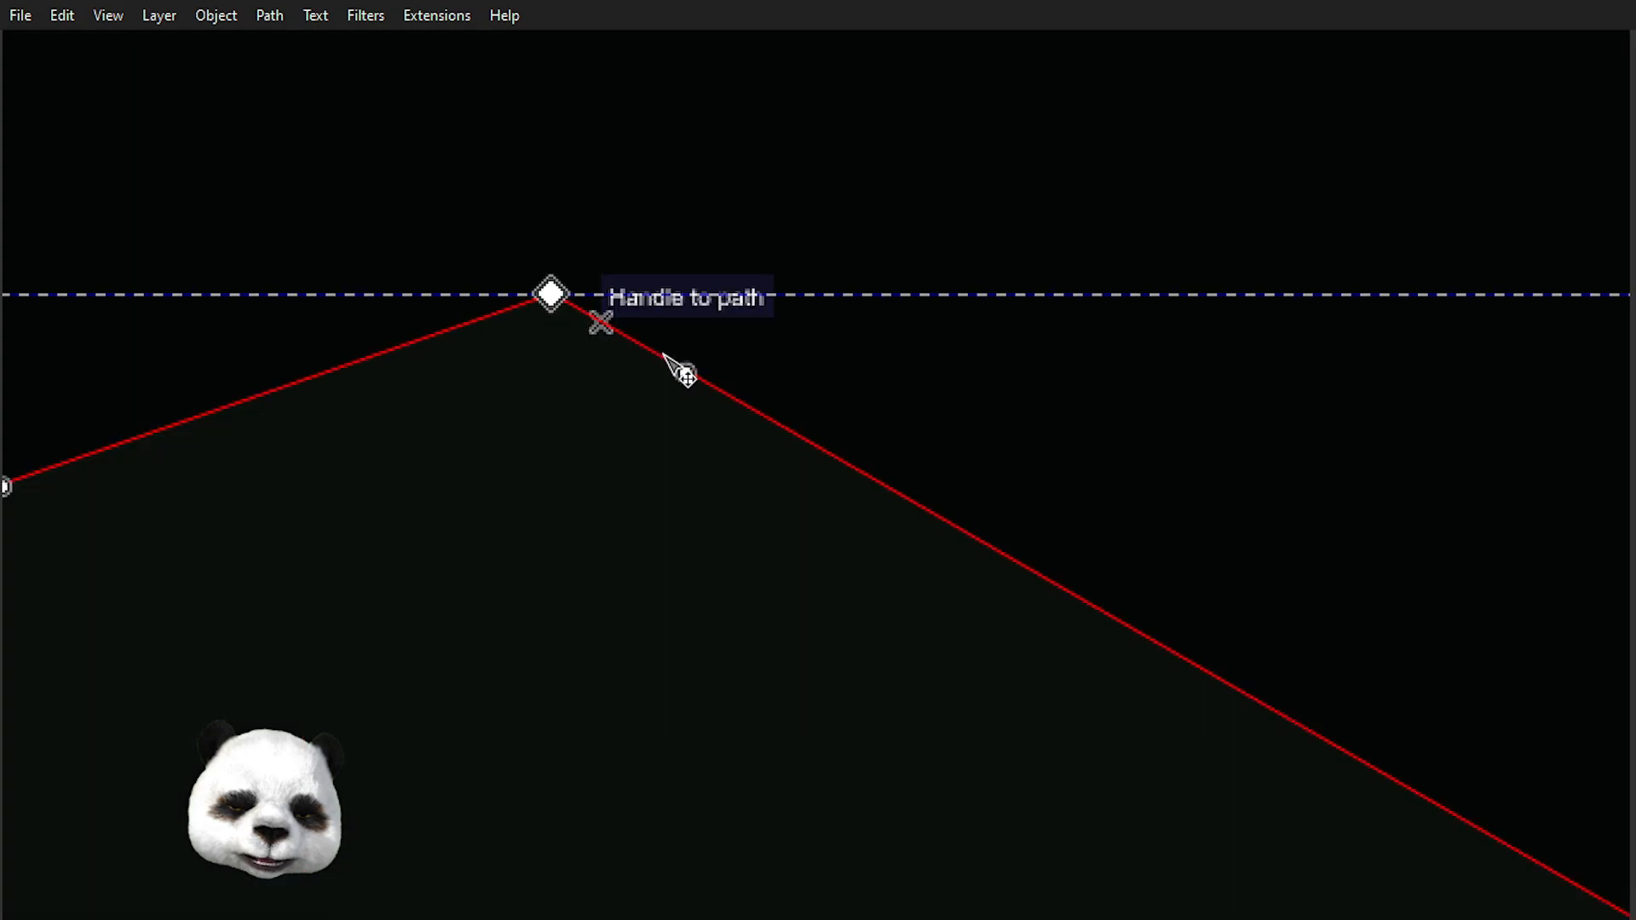
{"action": "left_click", "coordinate": [552, 294]}
{"action": "left_click_drag", "start_coordinate": [688, 373], "coordinate": [603, 321]}
{"action": "scroll", "coordinate": [954, 396], "scroll_direction": "down", "scroll_amount": 2}
{"action": "scroll", "coordinate": [950, 390], "scroll_direction": "down", "scroll_amount": 4}
{"action": "left_click_drag", "start_coordinate": [1172, 452], "coordinate": [552, 420]}
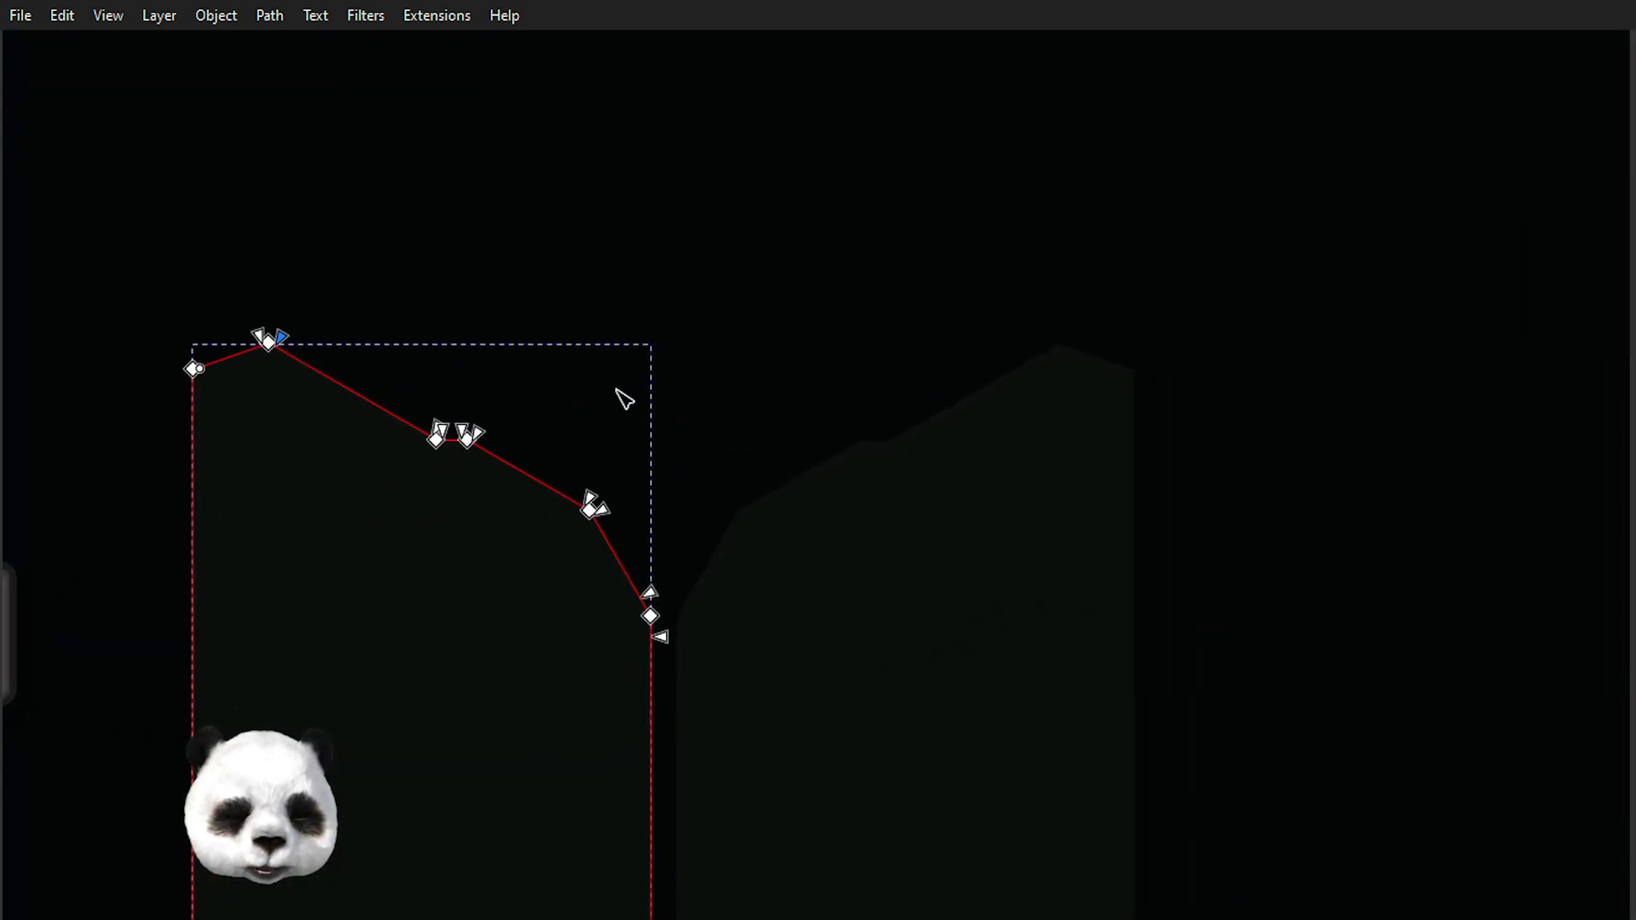
{"action": "left_click", "coordinate": [645, 303]}
Draw a small circle at the top of the gap between the two mirrored outlines.
{"action": "scroll", "coordinate": [687, 412], "scroll_direction": "down", "scroll_amount": 2}
{"action": "scroll", "coordinate": [621, 643], "scroll_direction": "up", "scroll_amount": 3}
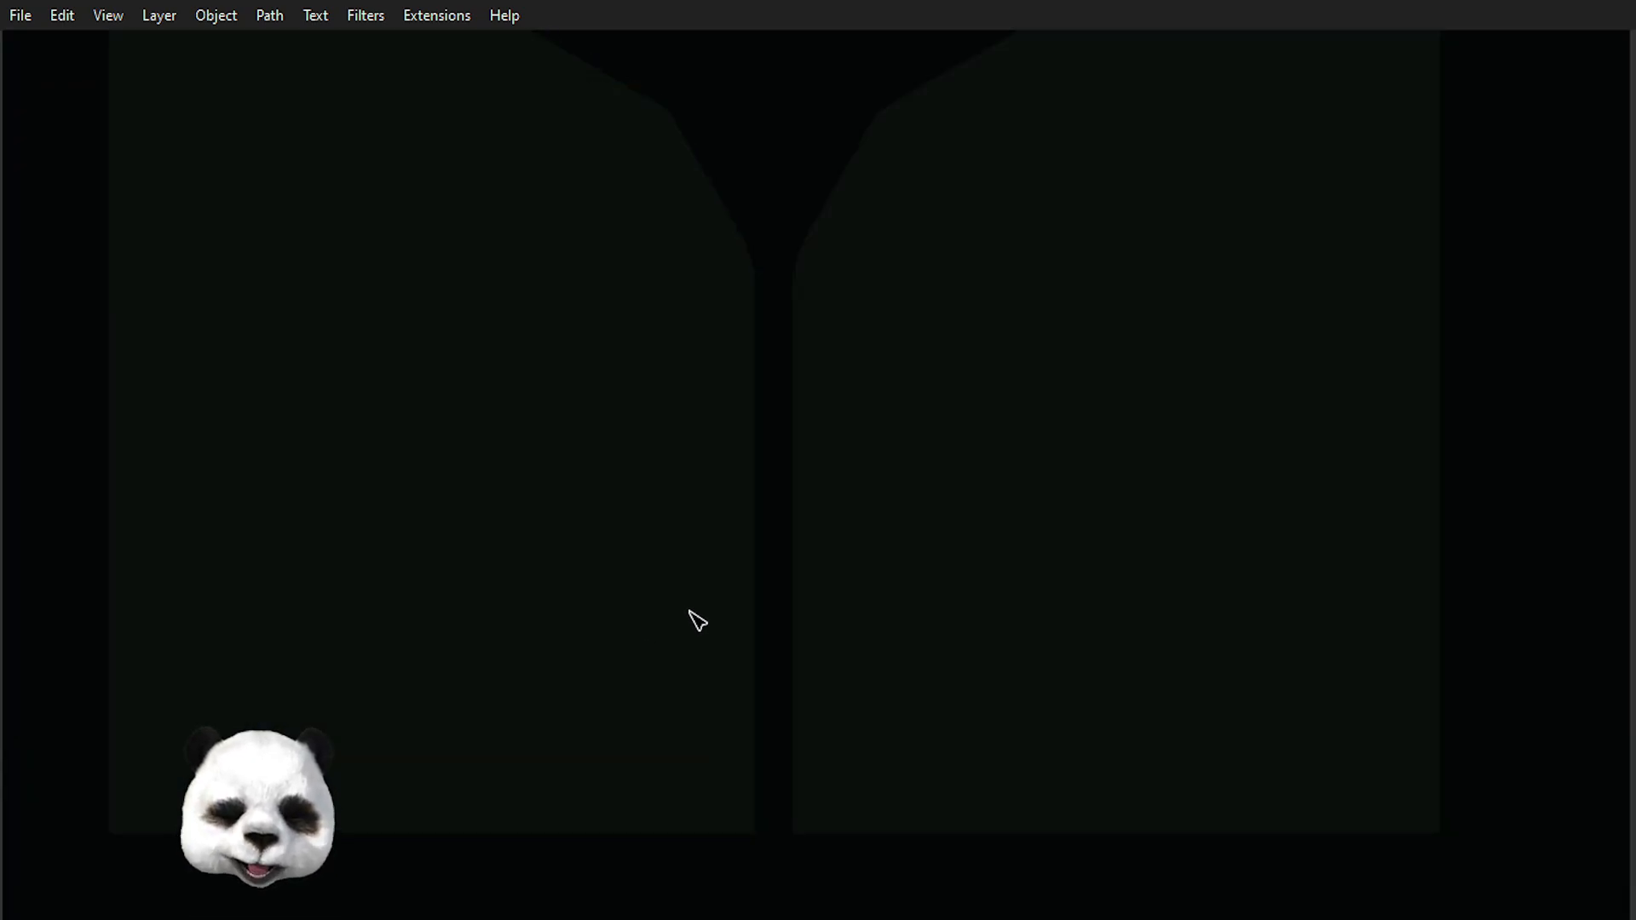
{"action": "left_click_drag", "start_coordinate": [785, 161], "coordinate": [812, 456]}
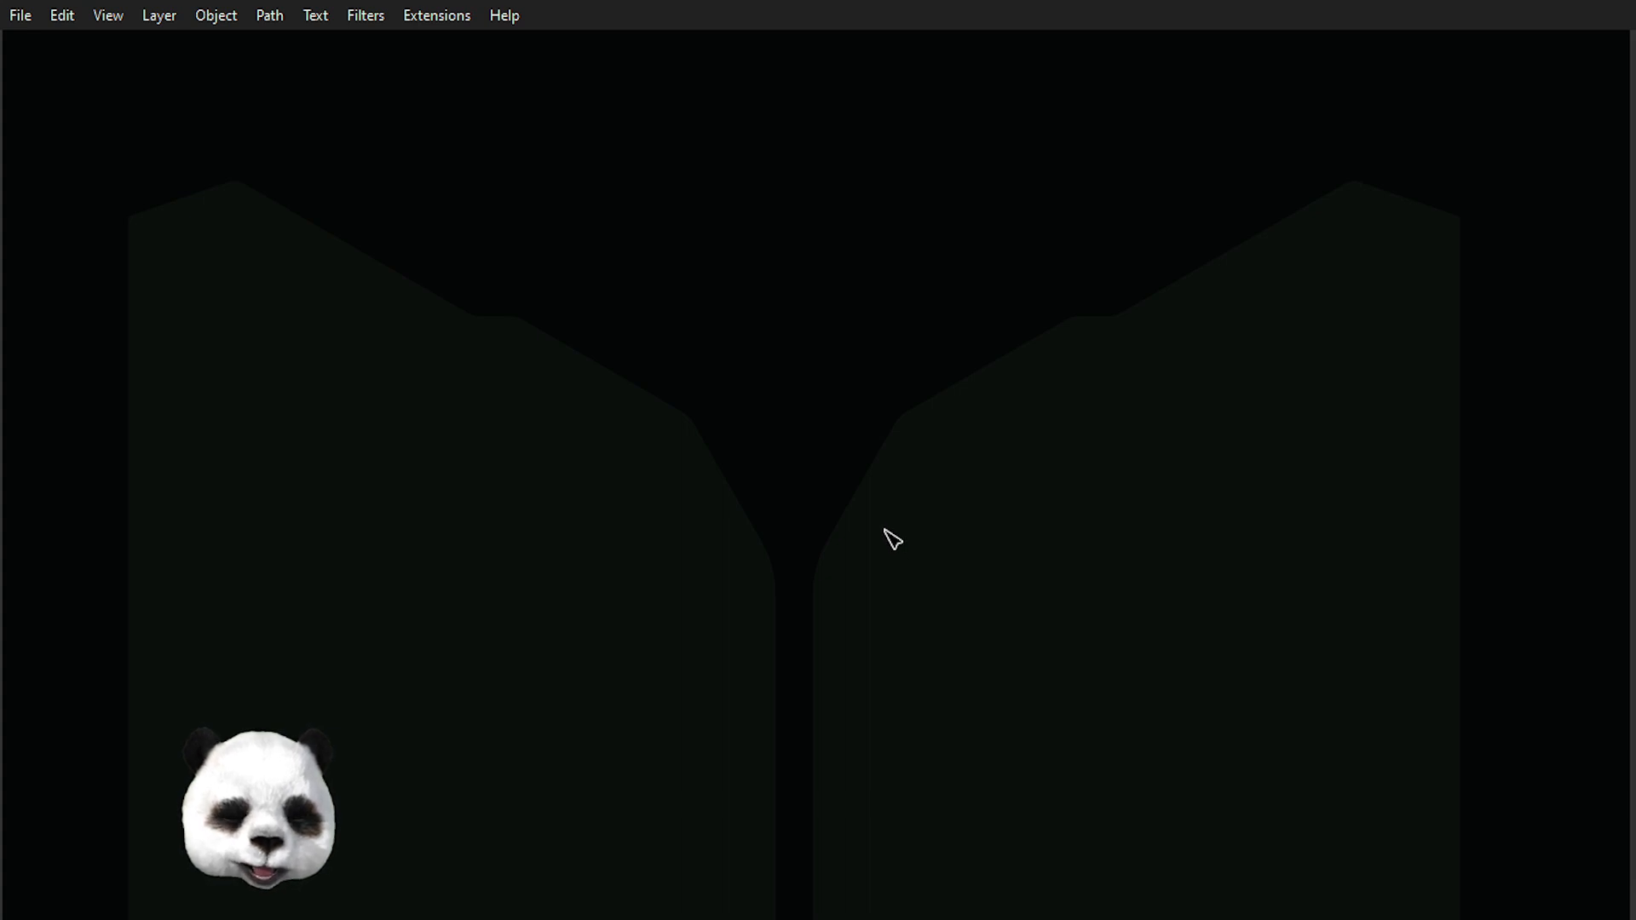
{"action": "scroll", "coordinate": [865, 554], "scroll_direction": "up", "scroll_amount": 1}
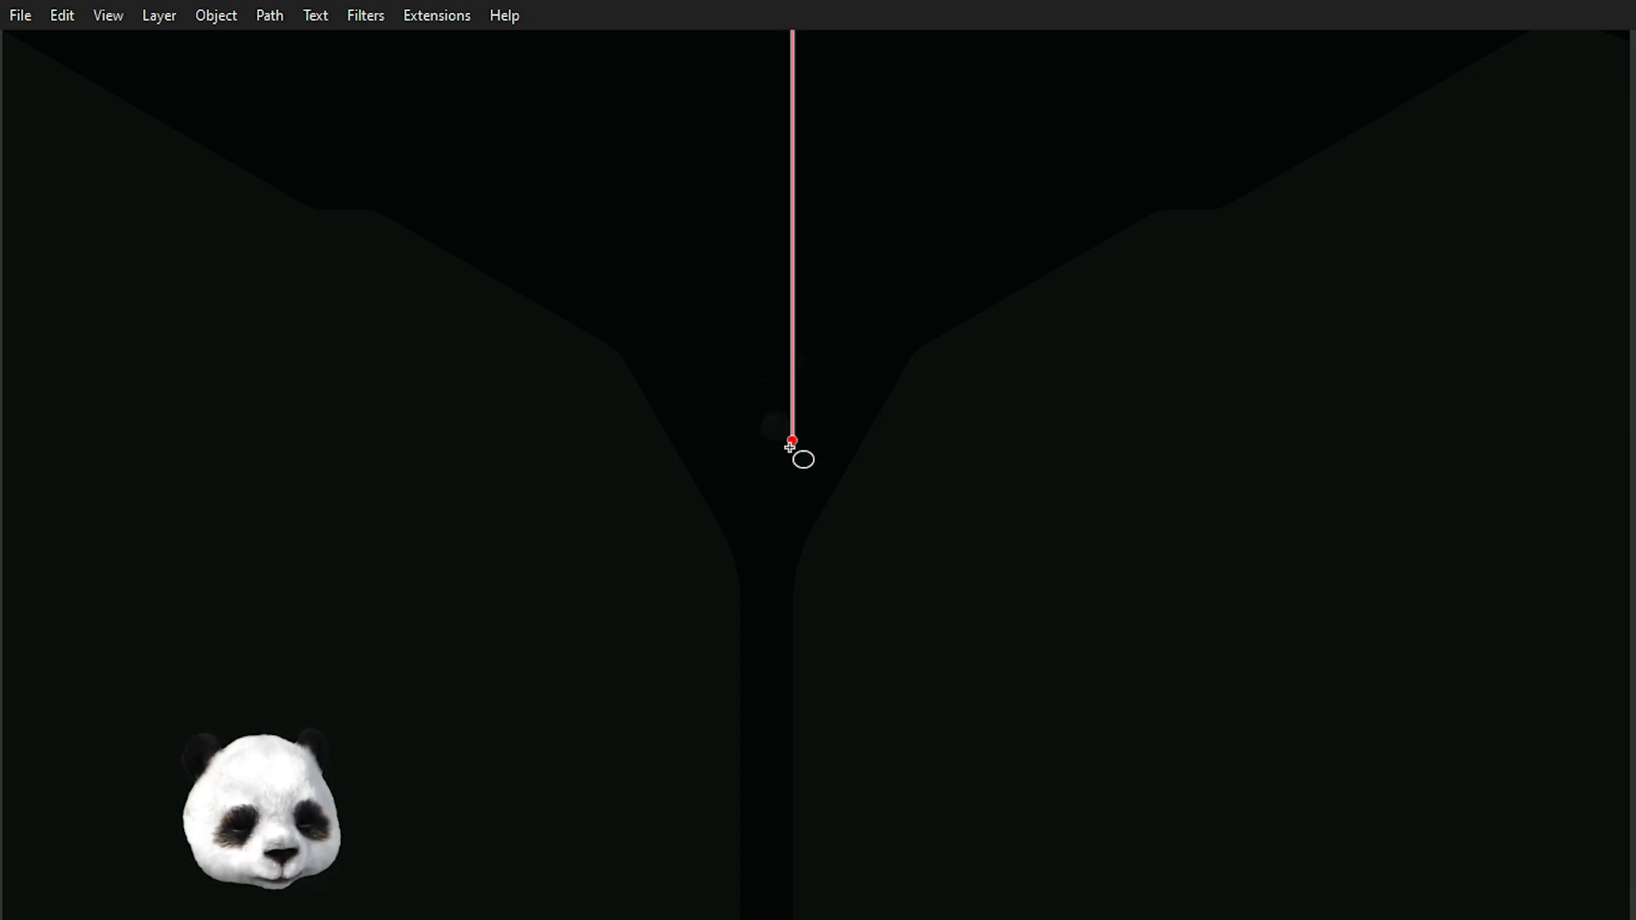
{"action": "left_click_drag", "start_coordinate": [801, 467], "coordinate": [833, 483]}
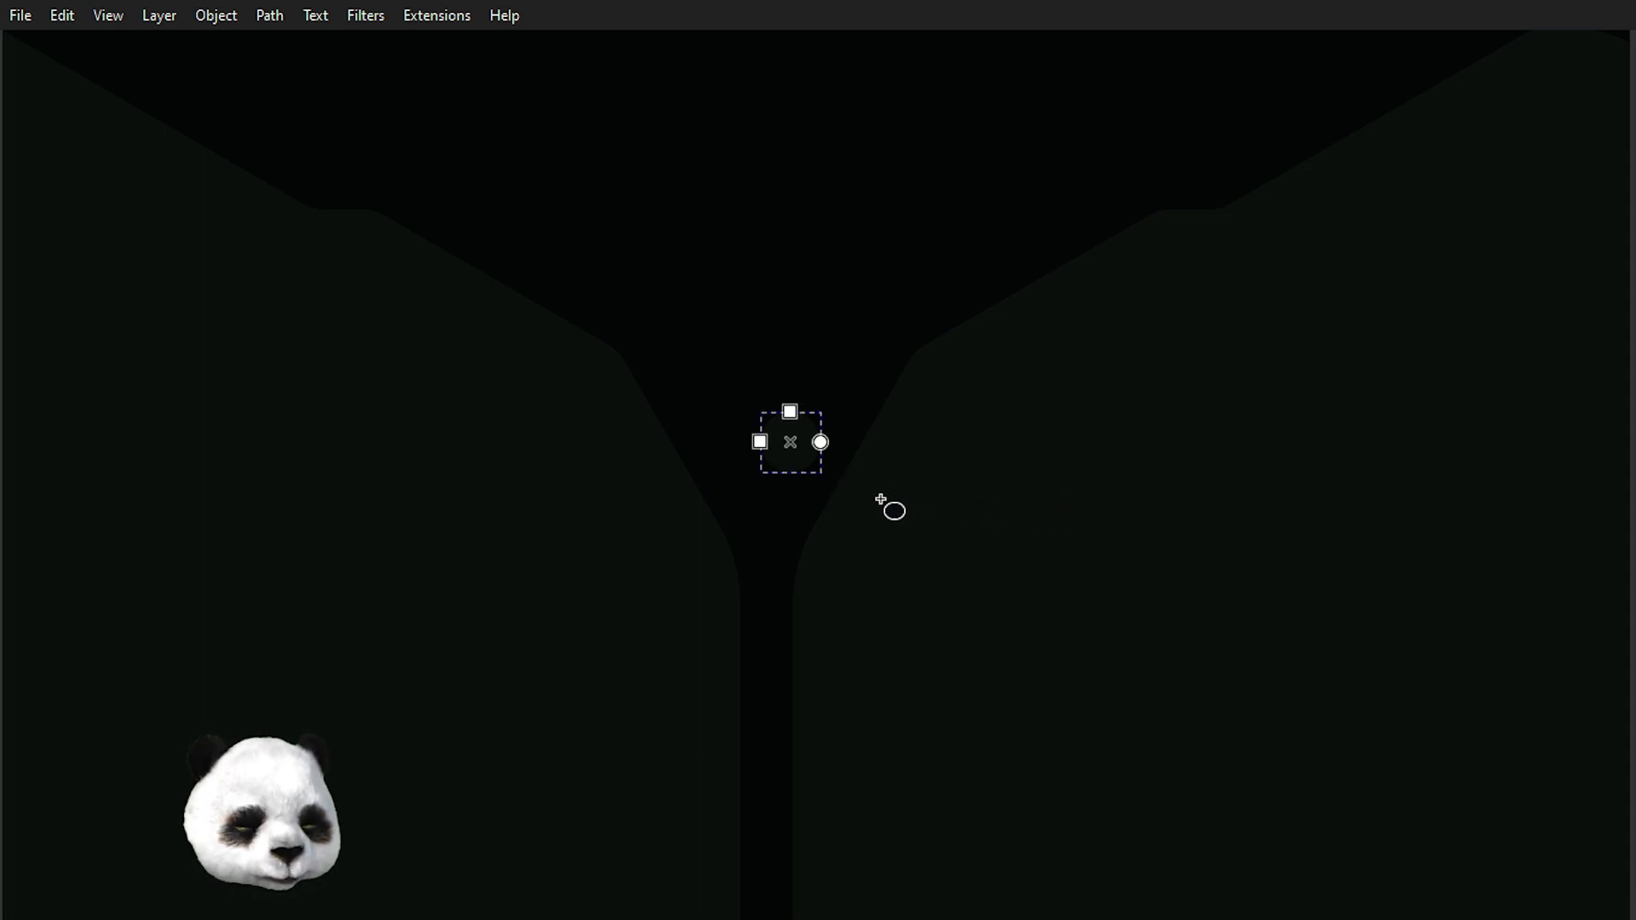
{"action": "scroll", "coordinate": [732, 537], "scroll_direction": "down", "scroll_amount": 1}
{"action": "scroll", "coordinate": [727, 527], "scroll_direction": "up", "scroll_amount": 3}
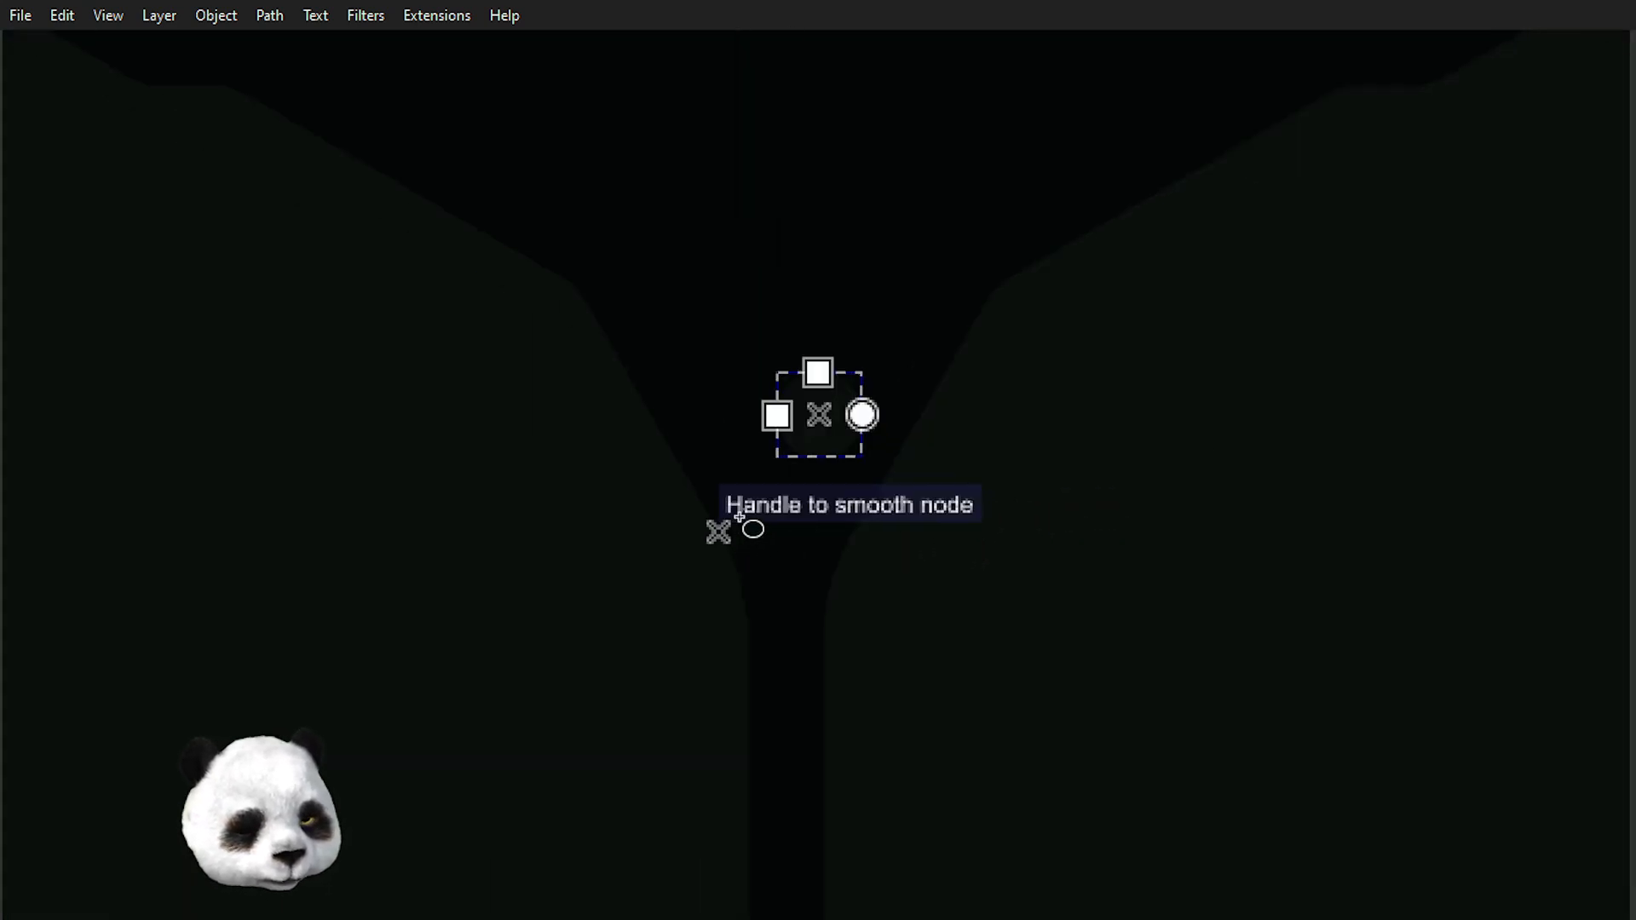
Move the small circle down into the narrow gap between the outlines.
{"action": "key", "text": "s"}
{"action": "left_click_drag", "start_coordinate": [887, 406], "coordinate": [858, 690]}
{"action": "left_click_drag", "start_coordinate": [813, 639], "coordinate": [813, 650]}
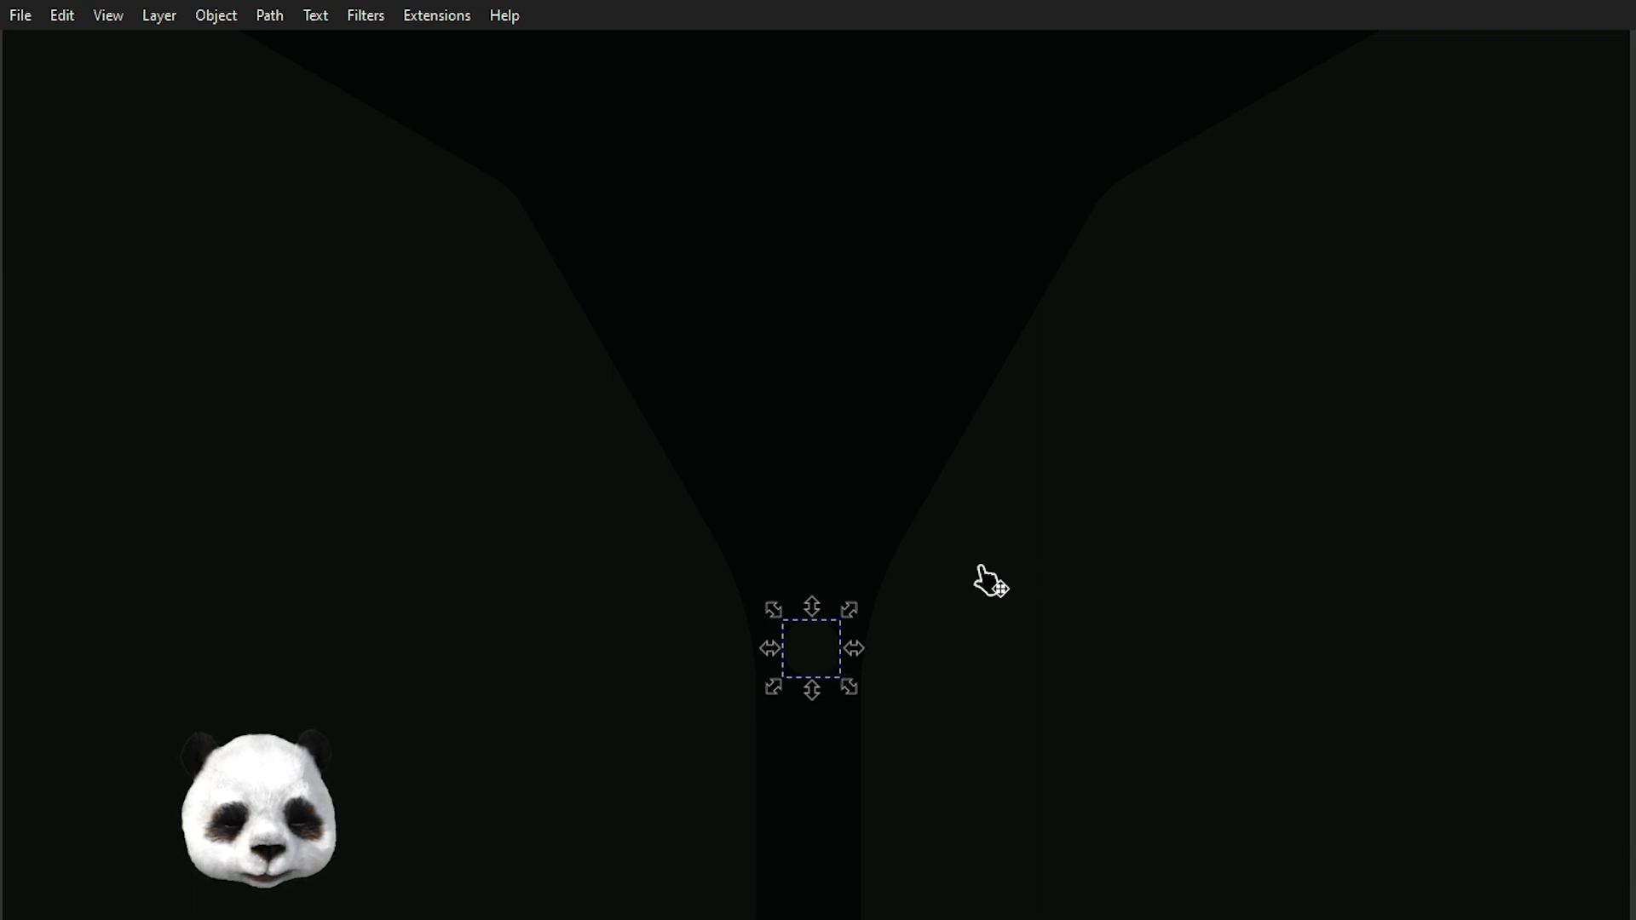
{"action": "scroll", "coordinate": [947, 563], "scroll_direction": "down", "scroll_amount": 4}
{"action": "left_click_drag", "start_coordinate": [542, 604], "coordinate": [790, 526]}
Fill the small circle with the pale lavender swatch, then deselect it.
{"action": "key", "text": "d"}
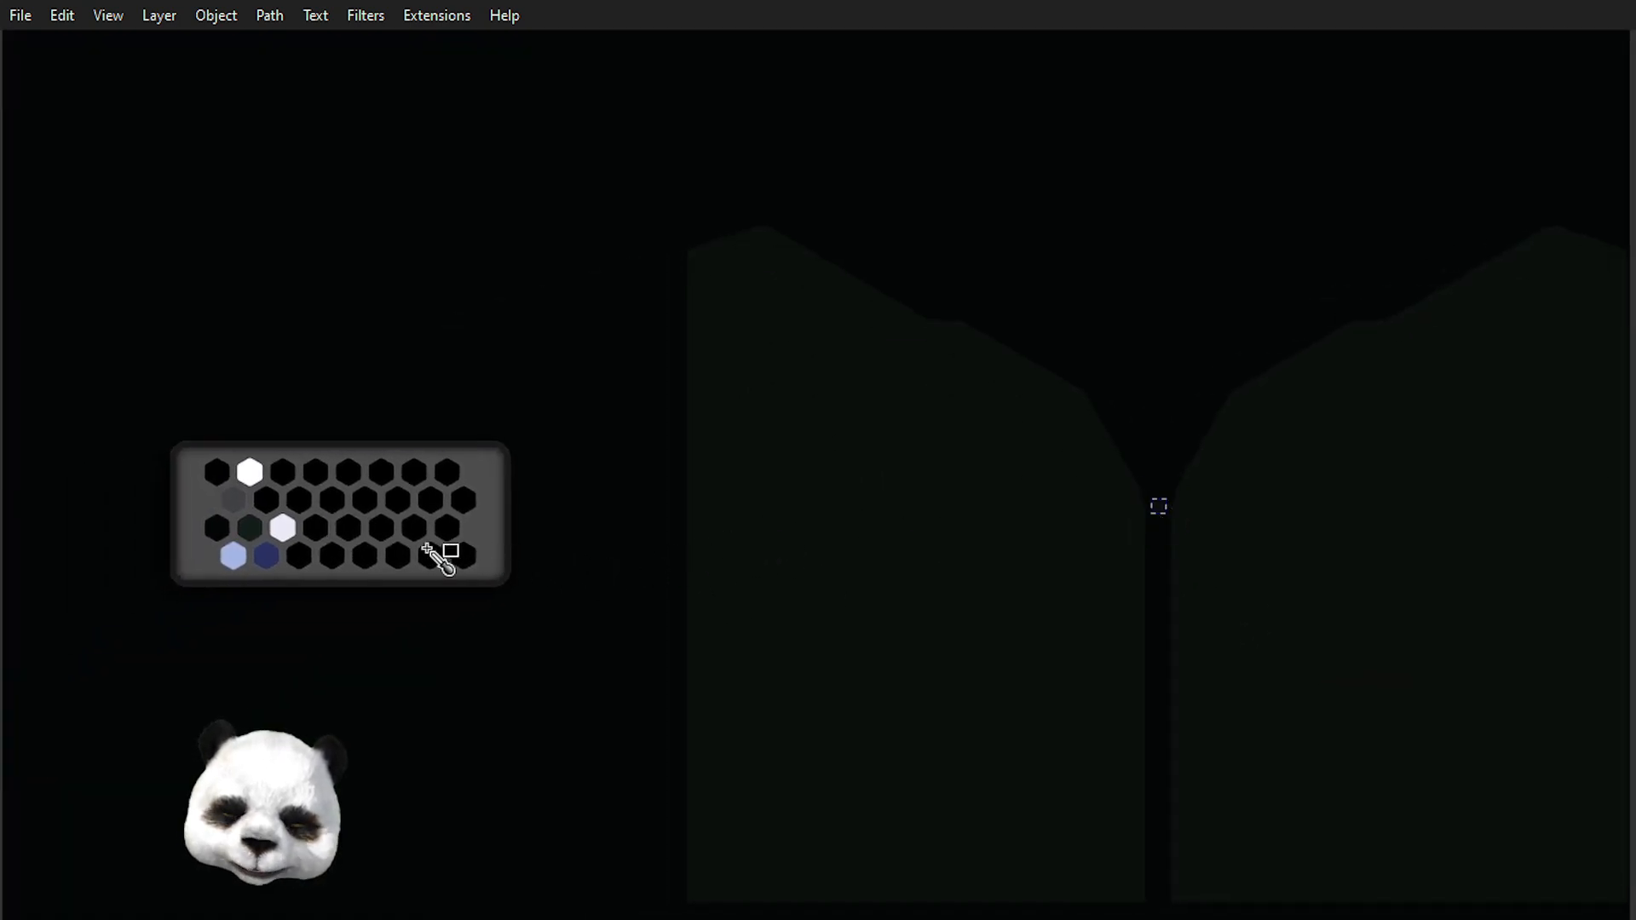
{"action": "left_click", "coordinate": [290, 535]}
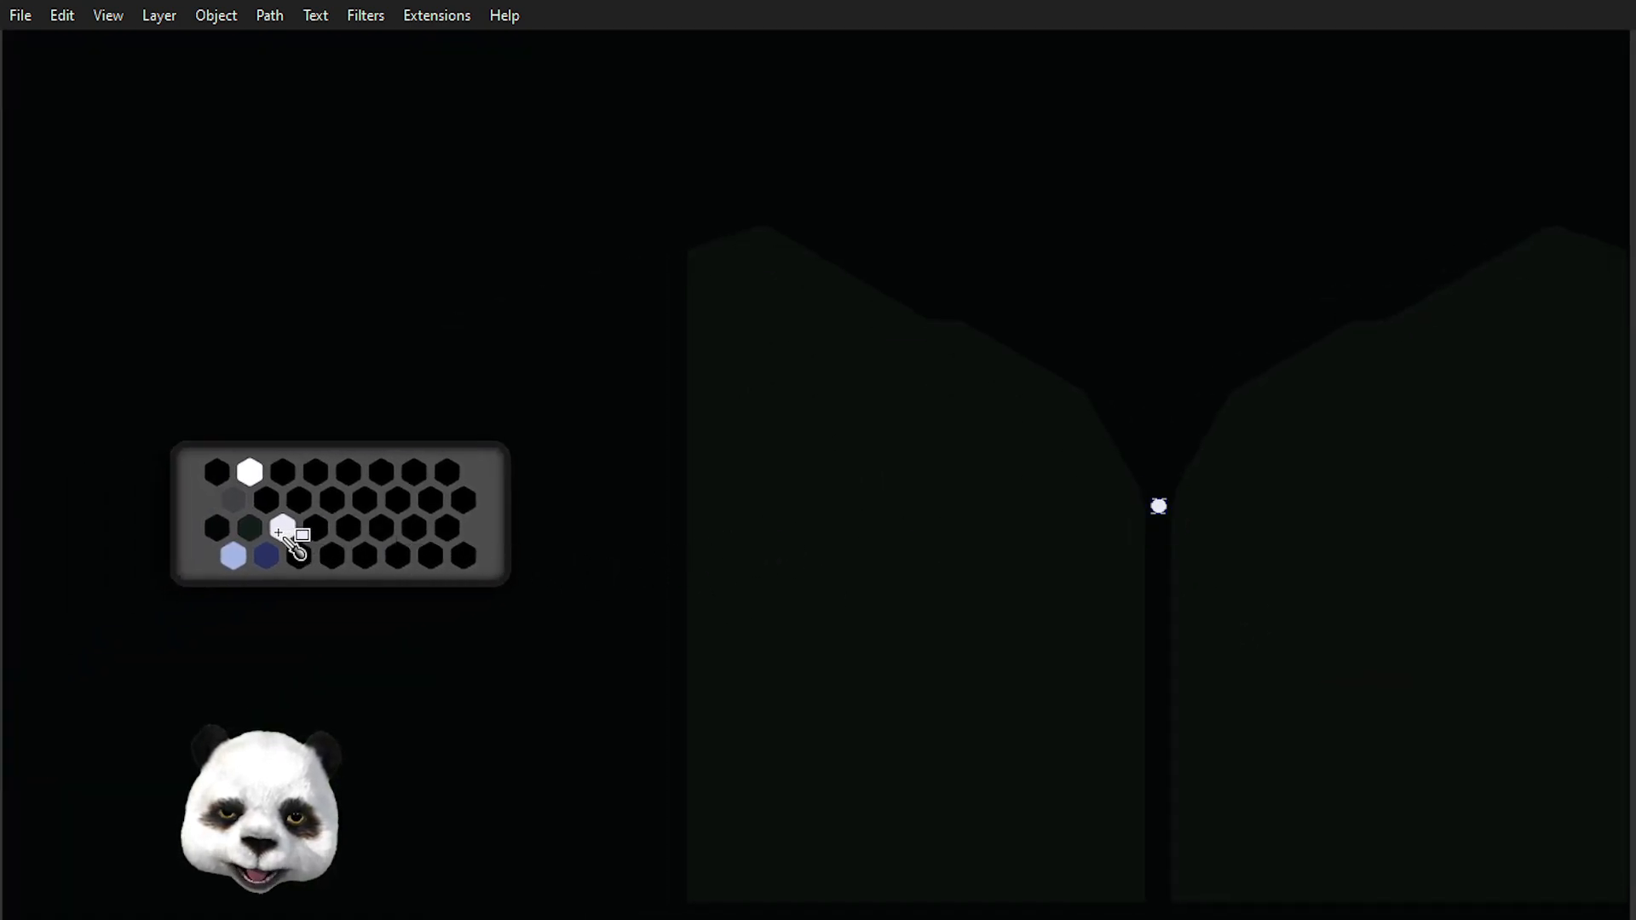
{"action": "scroll", "coordinate": [1261, 575], "scroll_direction": "up", "scroll_amount": 5}
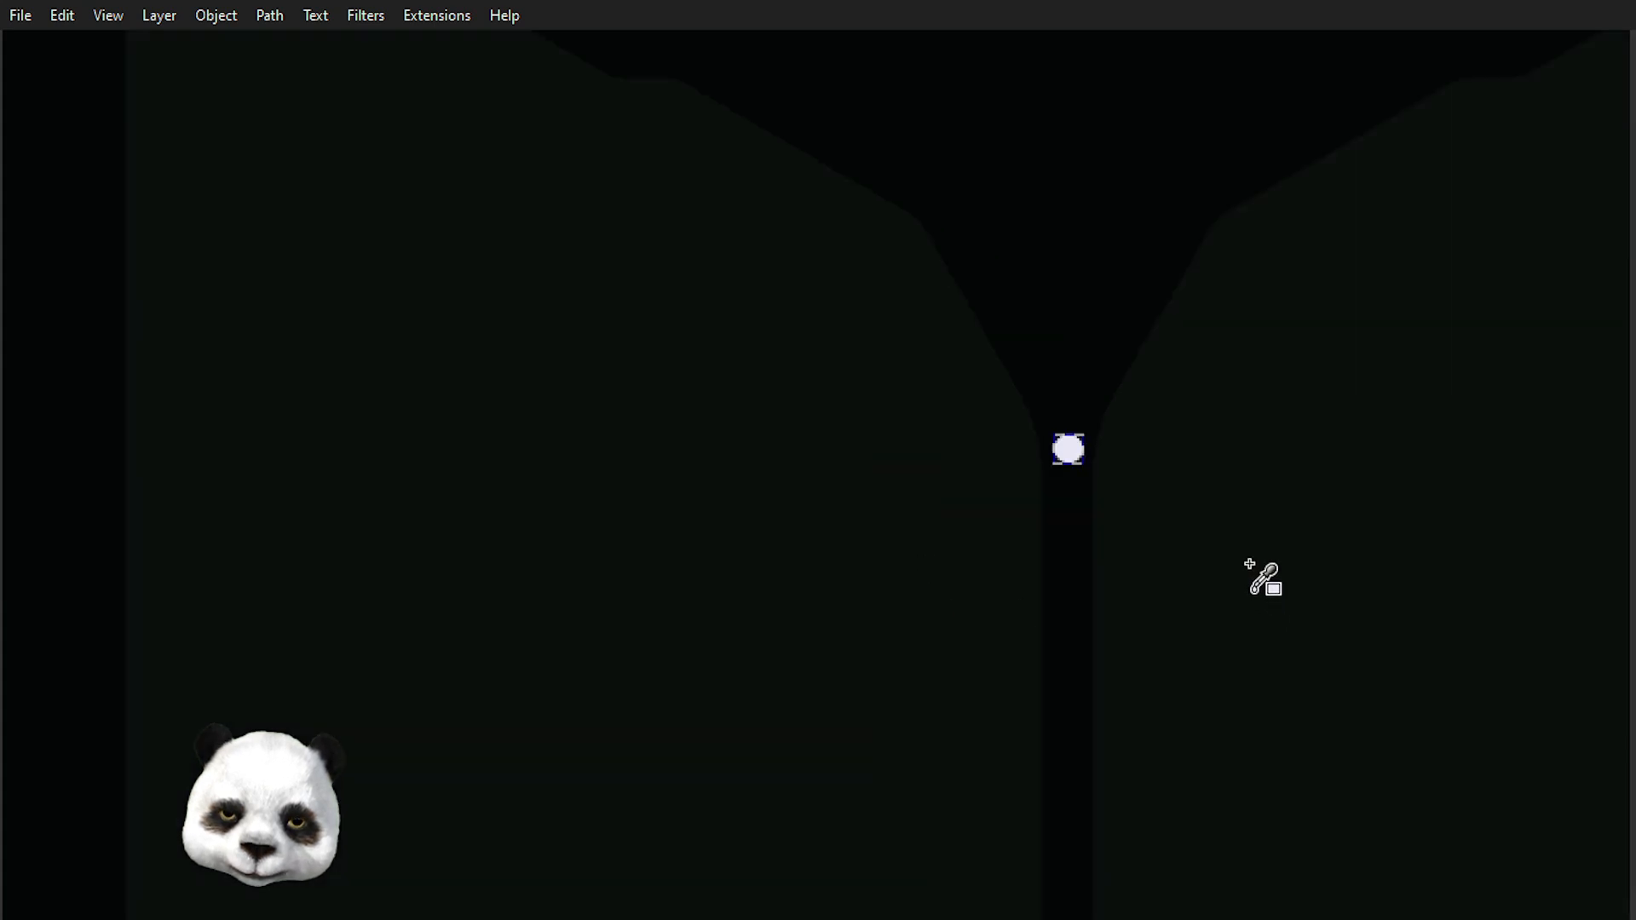
{"action": "scroll", "coordinate": [1081, 448], "scroll_direction": "down", "scroll_amount": 3}
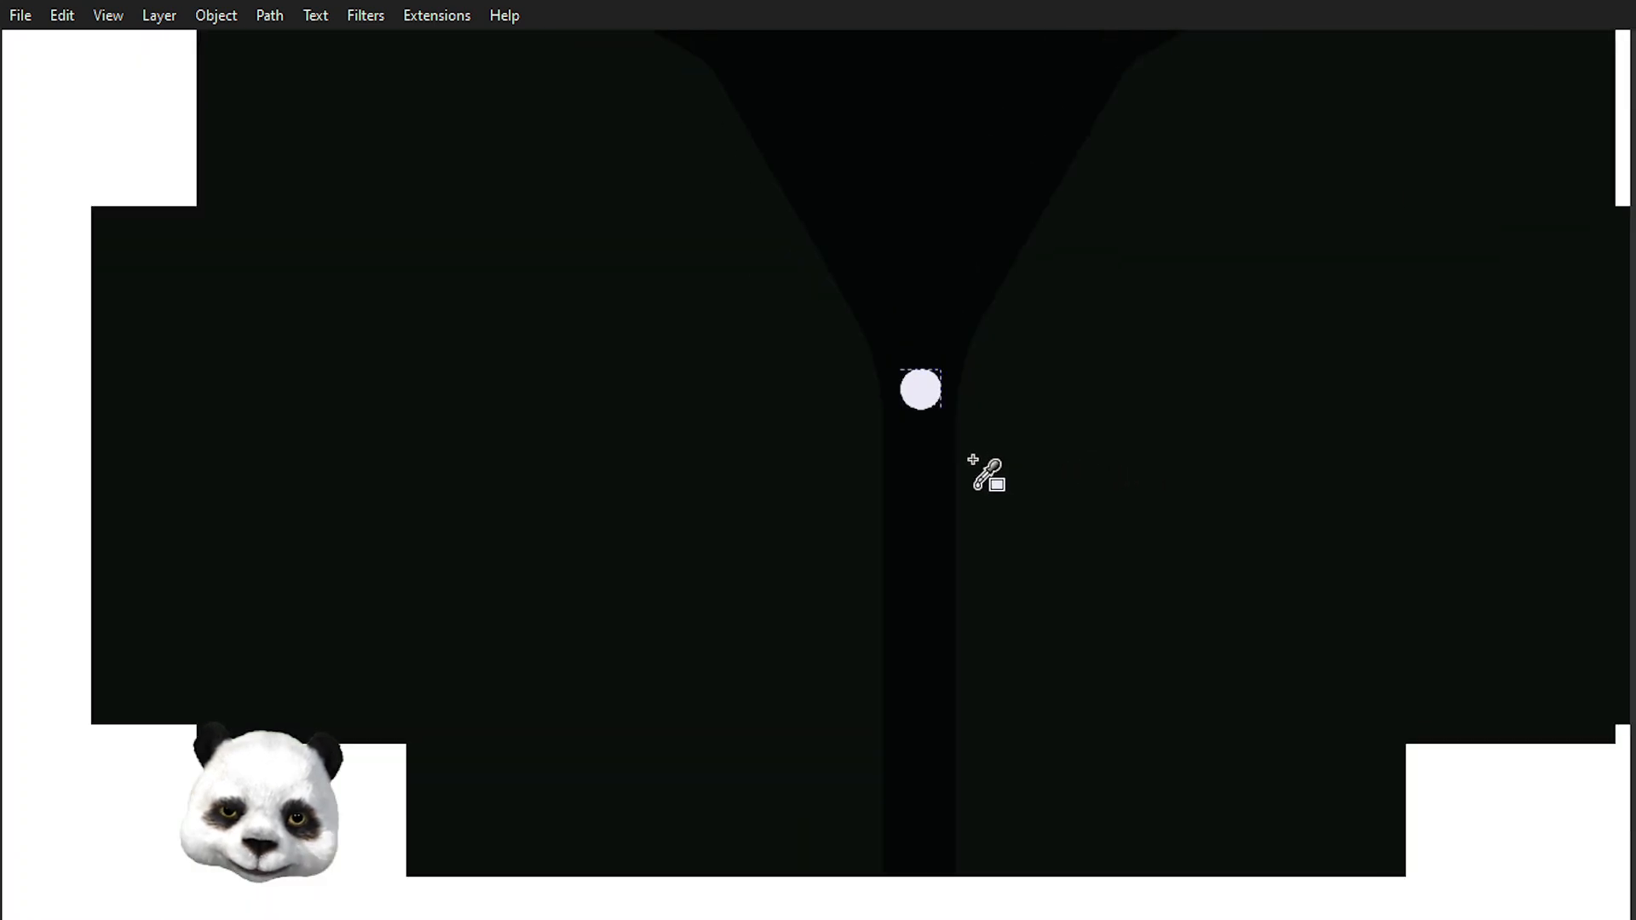
{"action": "key", "text": "s"}
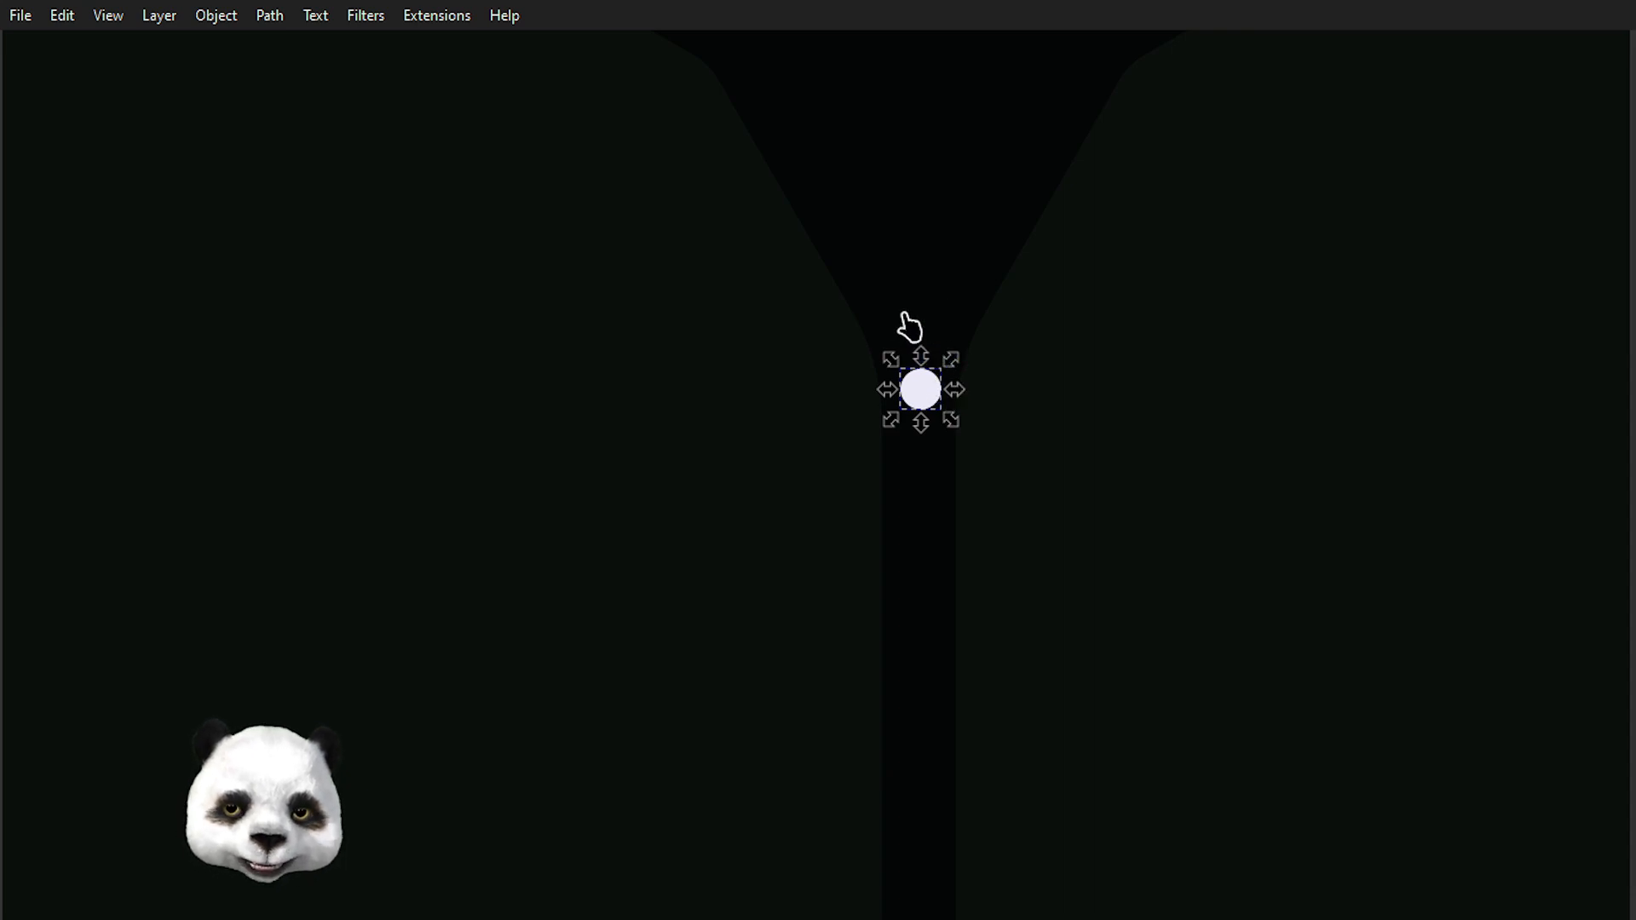
{"action": "key", "text": "Escape"}
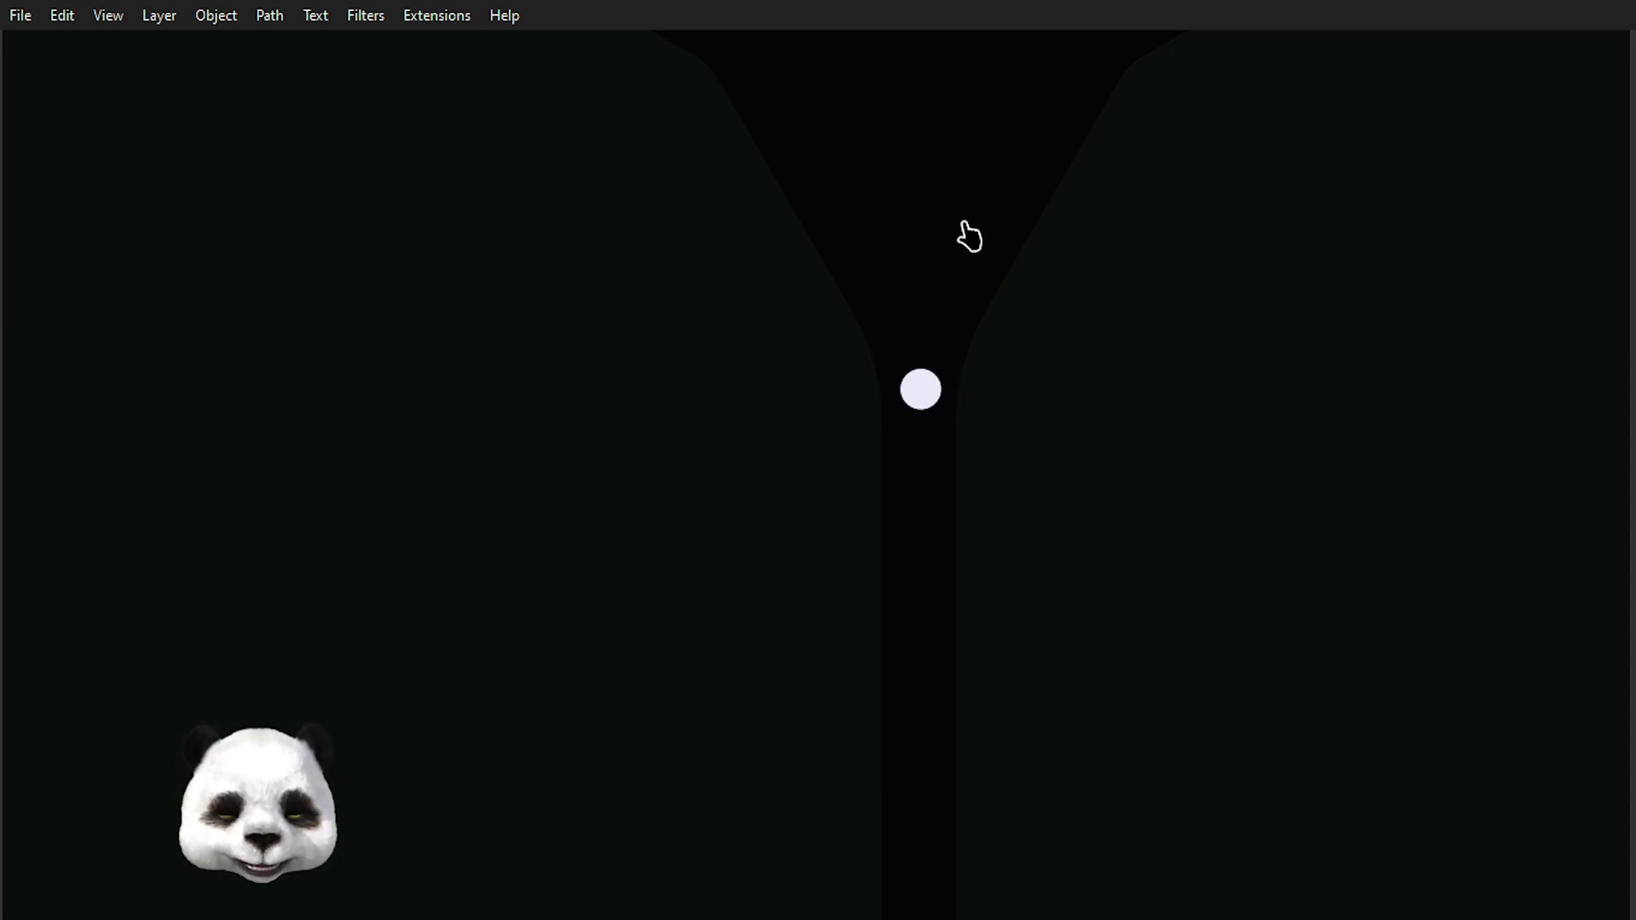
Select the small circle and undo its last colour change.
{"action": "scroll", "coordinate": [1022, 228], "scroll_direction": "down", "scroll_amount": 5}
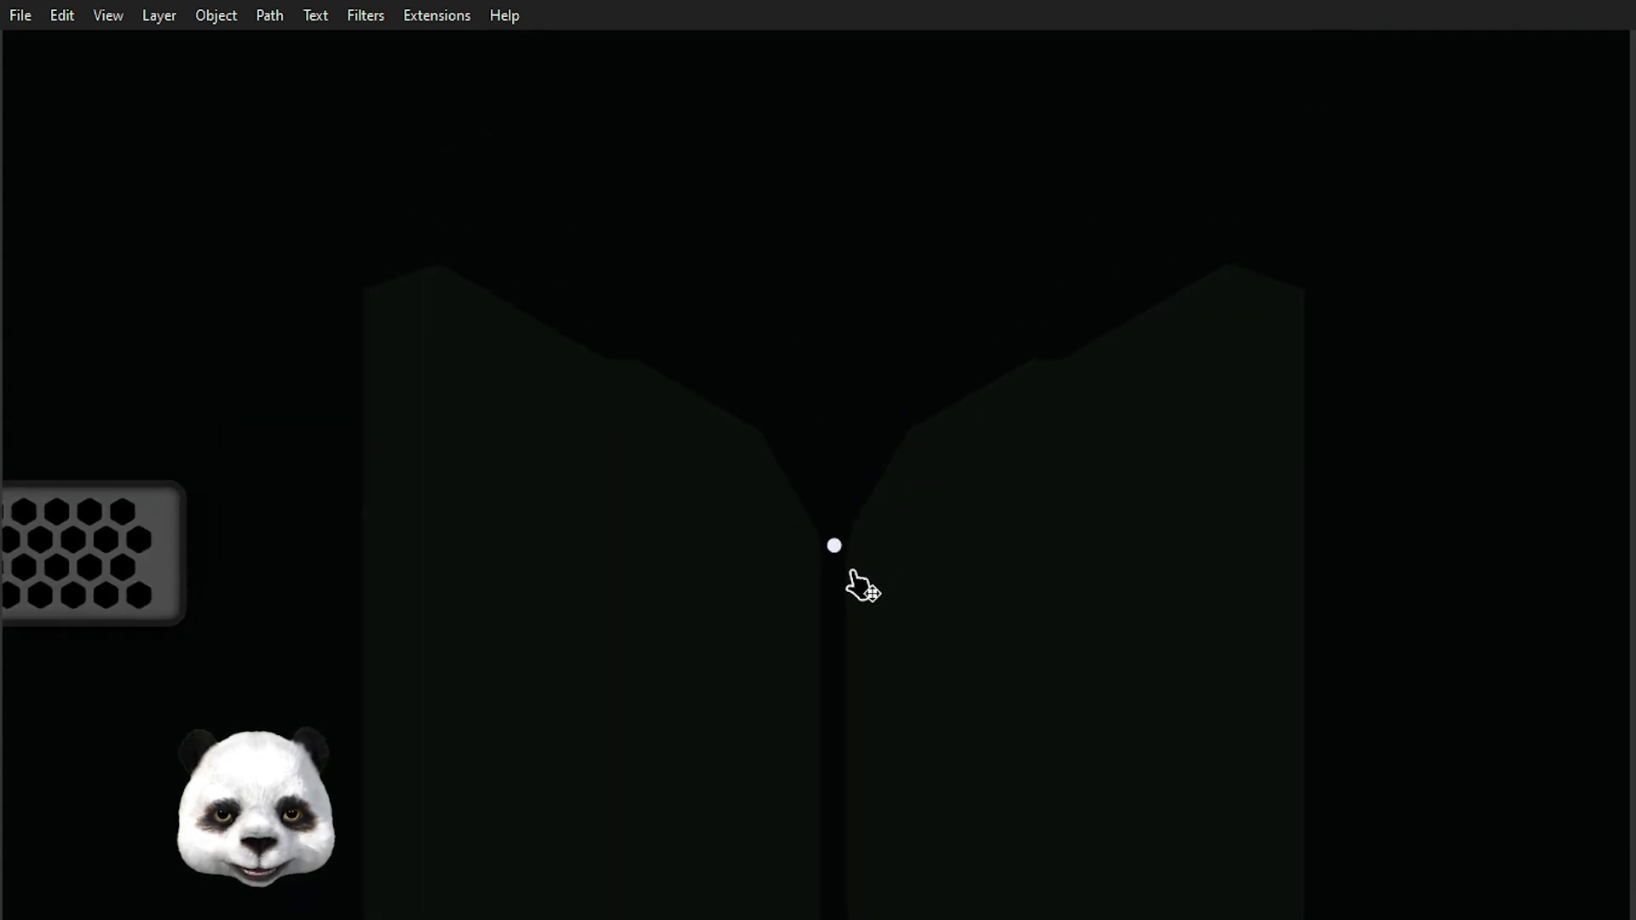
{"action": "scroll", "coordinate": [850, 566], "scroll_direction": "up", "scroll_amount": 3}
{"action": "left_click", "coordinate": [826, 544]}
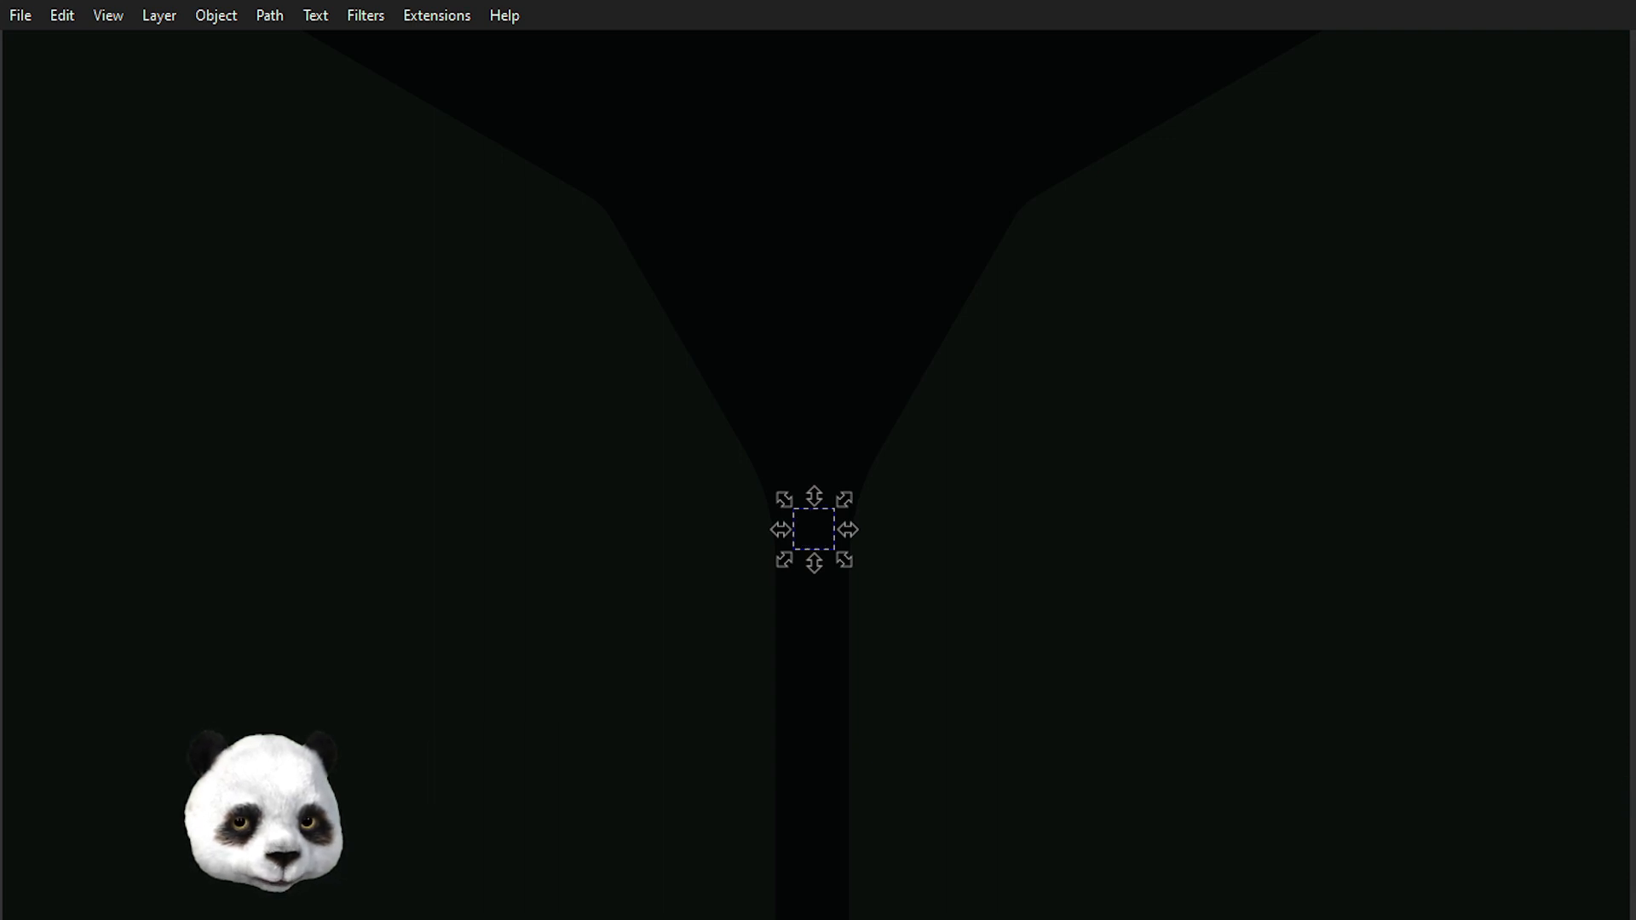
{"action": "key", "text": "ctrl+z"}
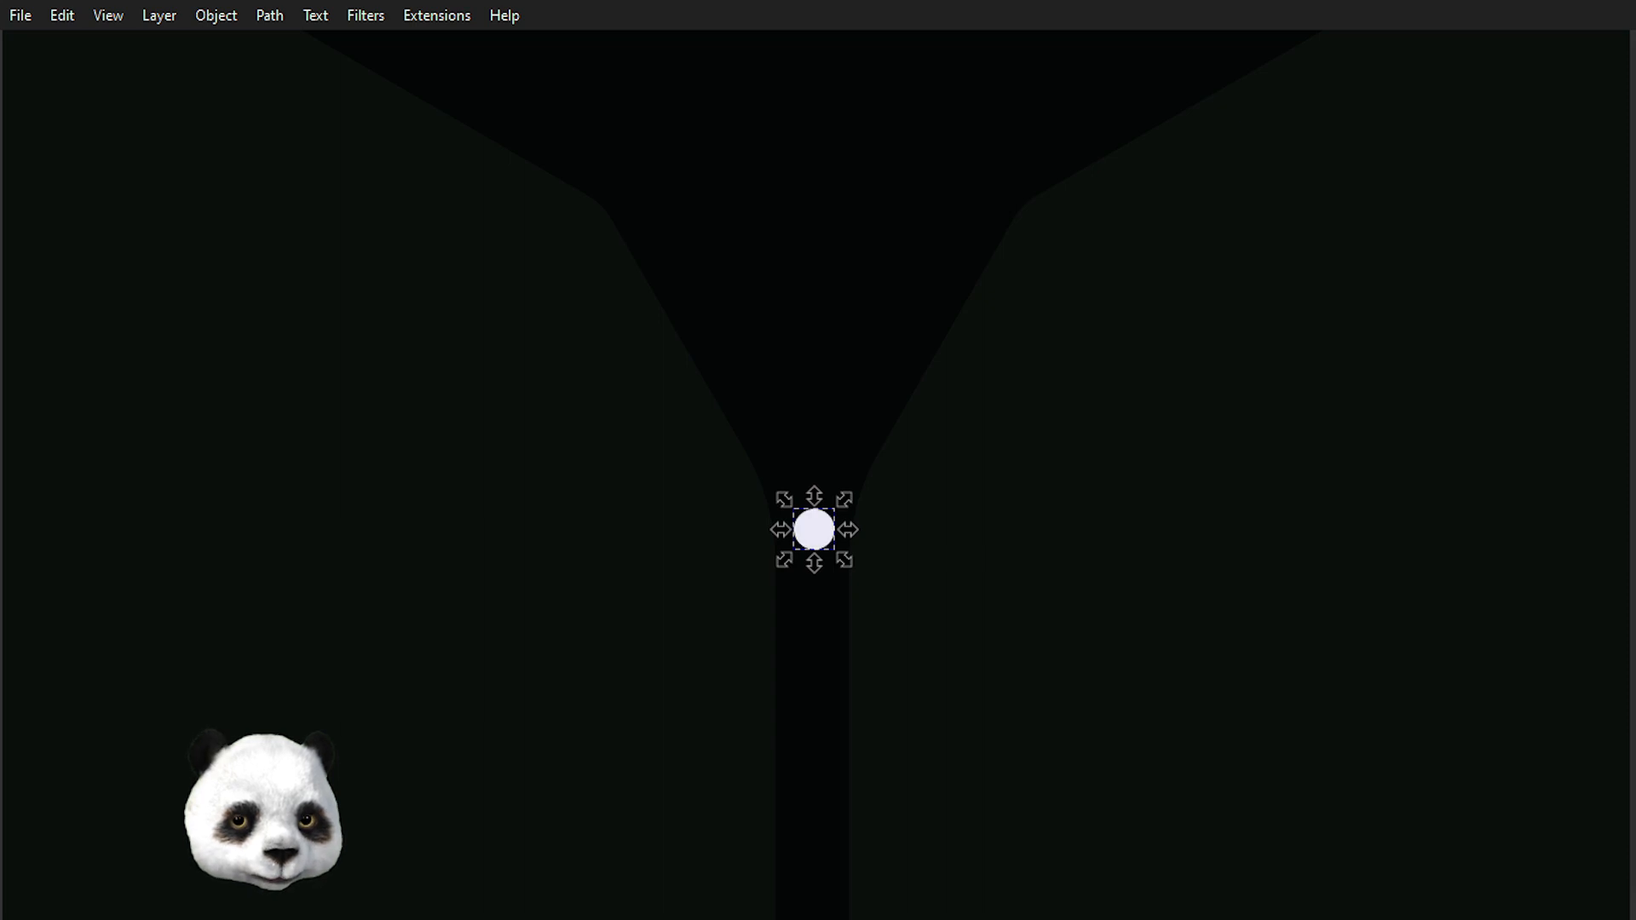
Select each of the two mirrored outlines and the small circle in turn to inspect them.
{"action": "key", "text": "Escape"}
{"action": "left_click", "coordinate": [648, 614]}
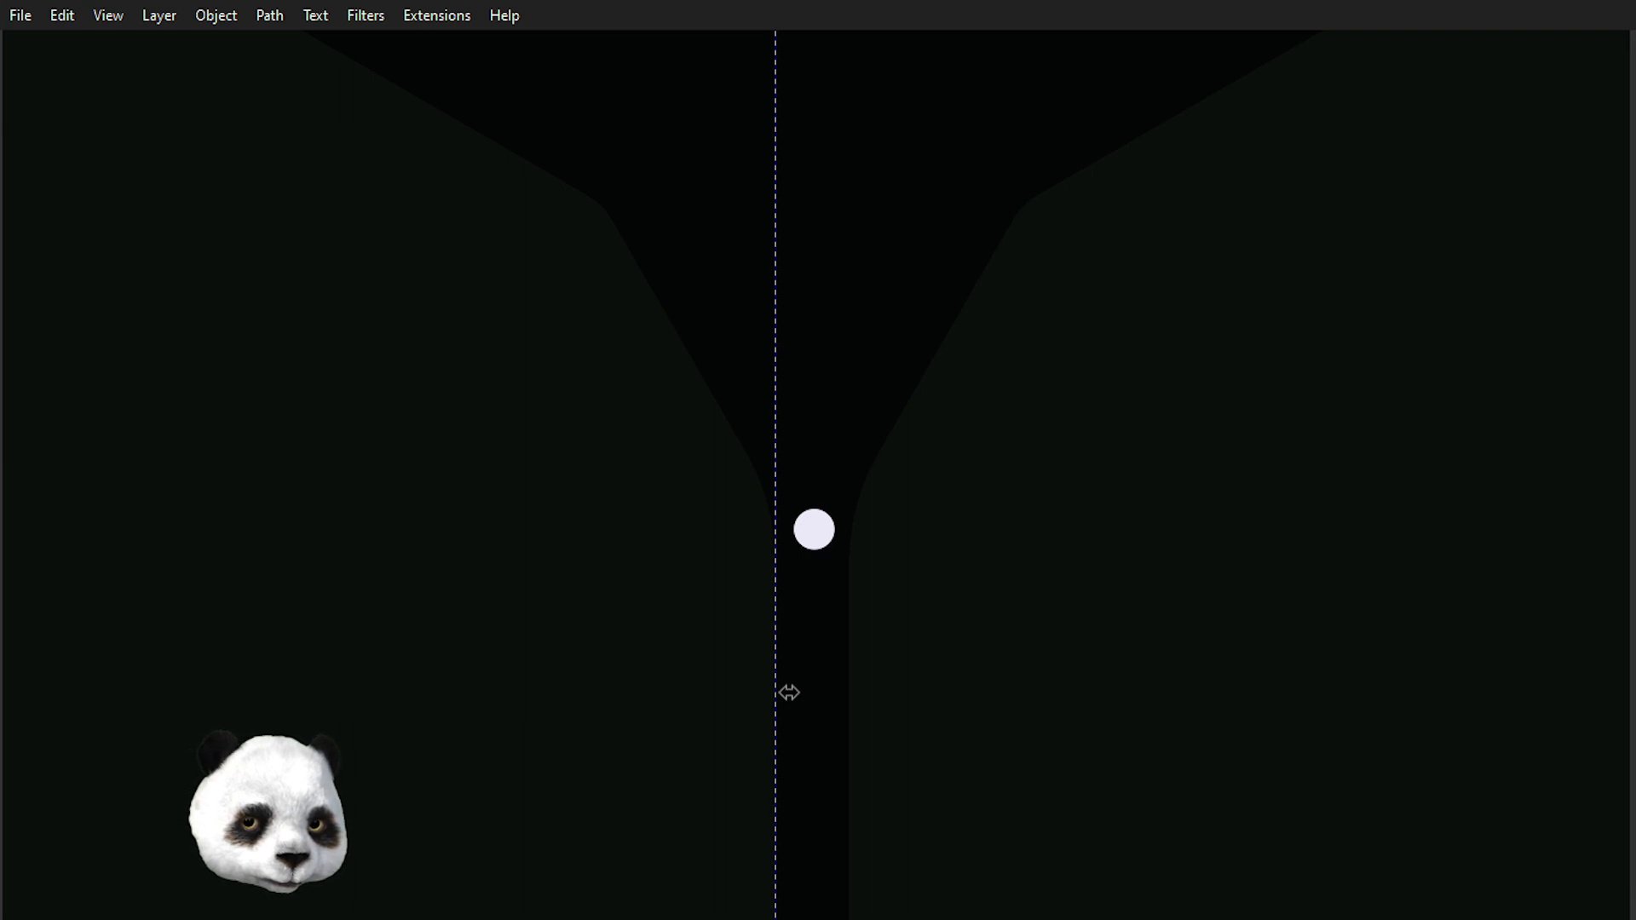
{"action": "key", "text": "Escape"}
{"action": "left_click", "coordinate": [988, 613]}
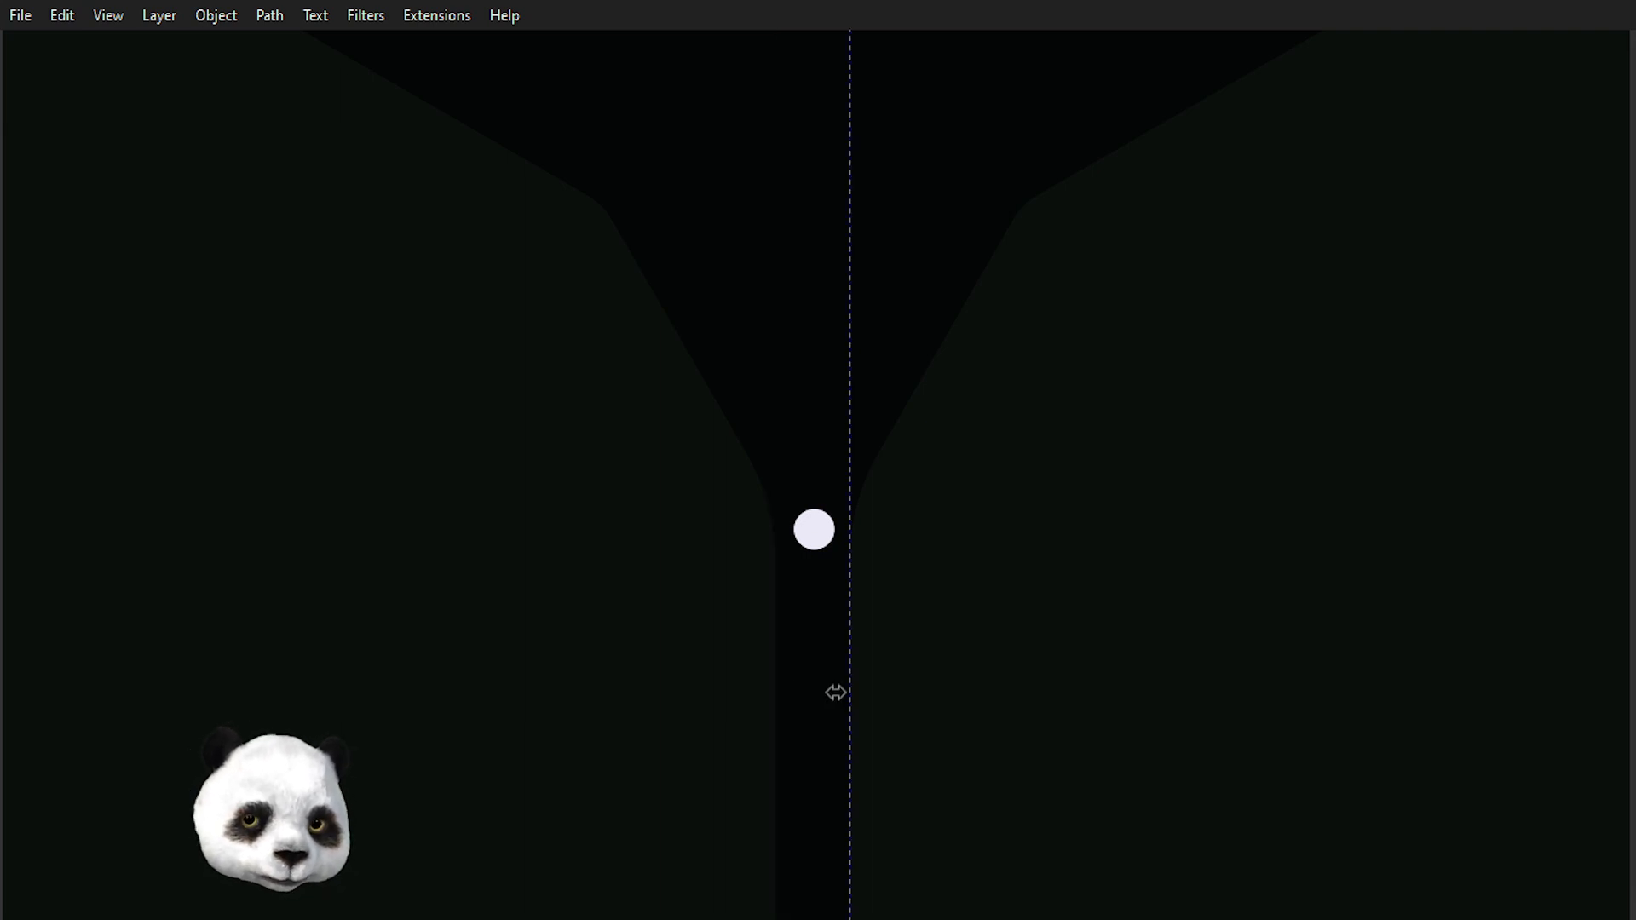
{"action": "key", "text": "Escape"}
{"action": "left_click", "coordinate": [665, 614]}
{"action": "left_click", "coordinate": [988, 614], "text": "shift"}
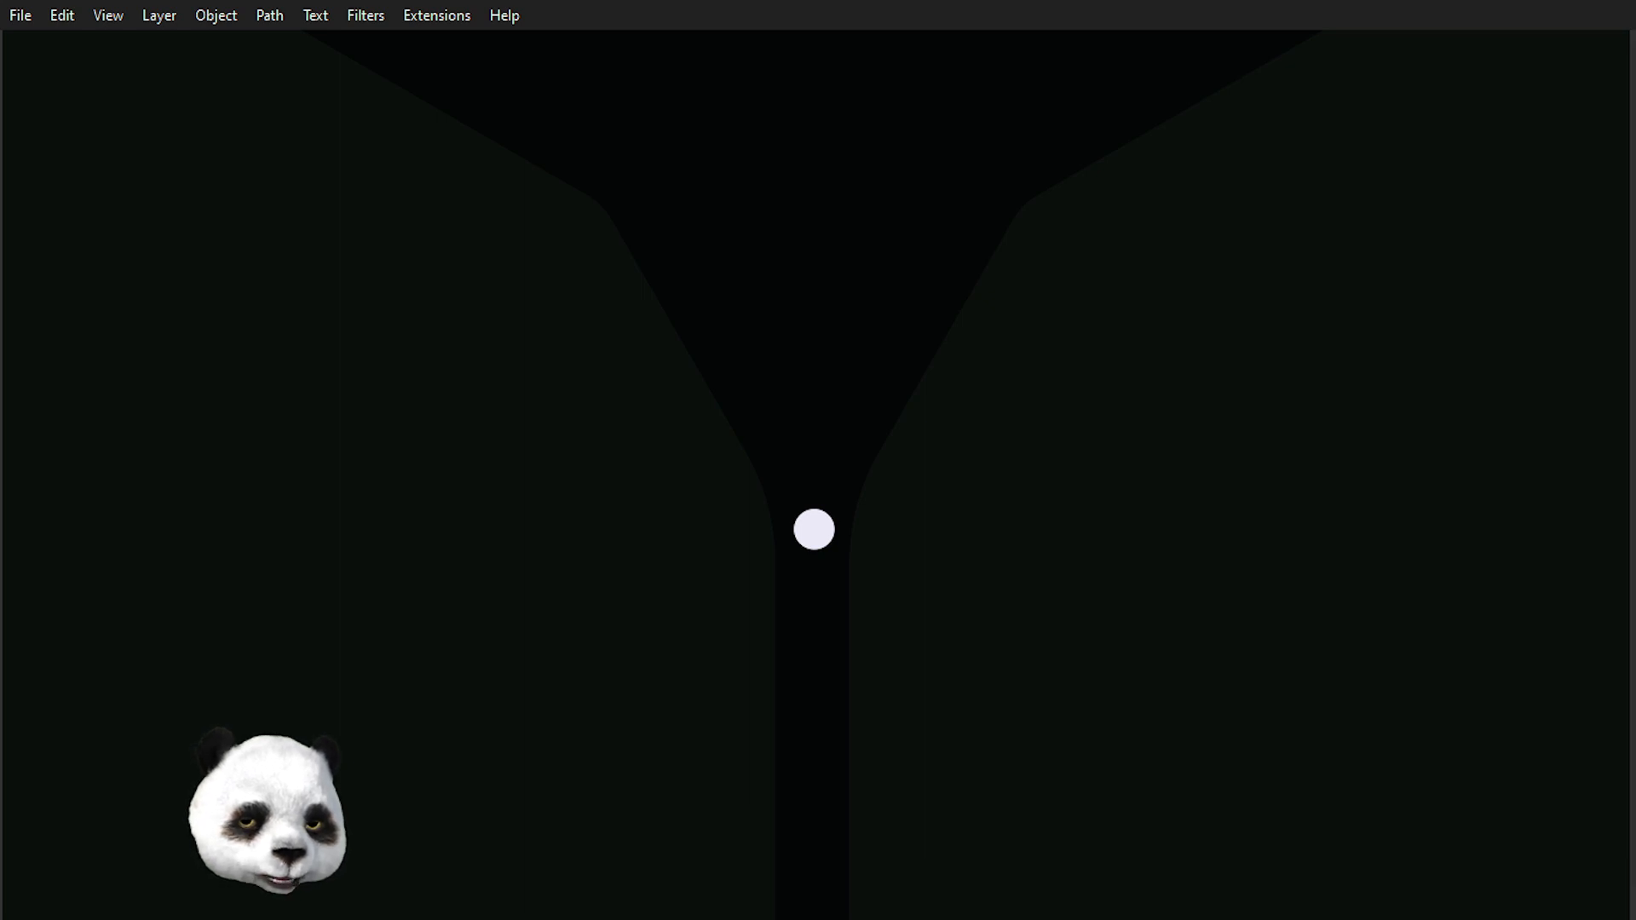
{"action": "left_click", "coordinate": [814, 529]}
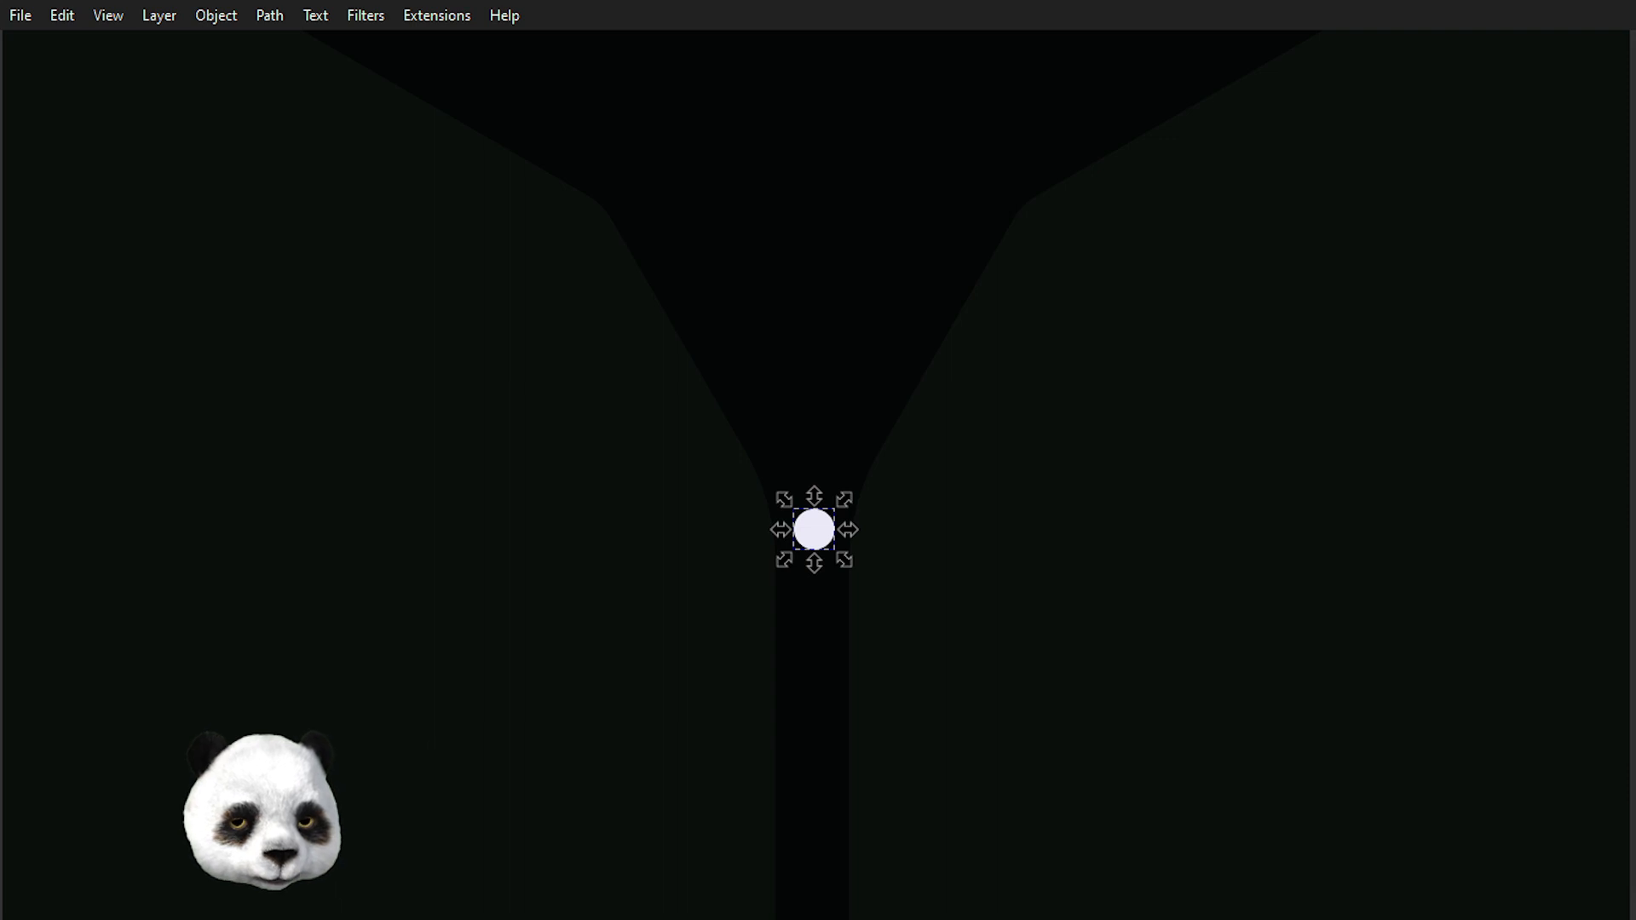
{"action": "key", "text": "Escape"}
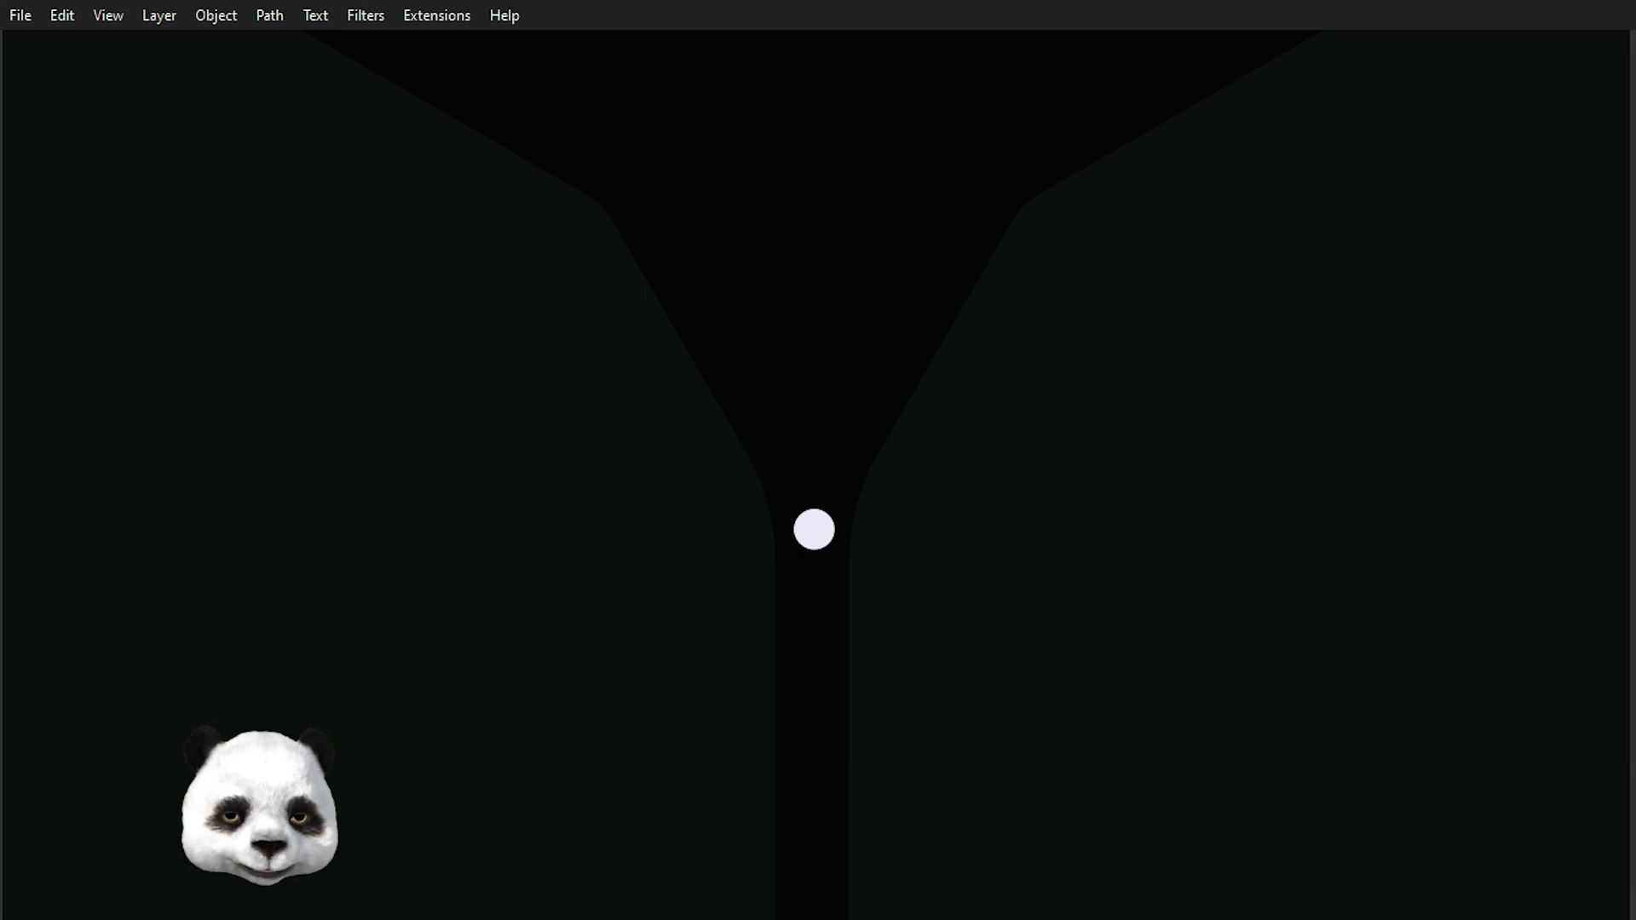
Blur the small circle into a soft glowing light.
{"action": "left_click", "coordinate": [828, 553]}
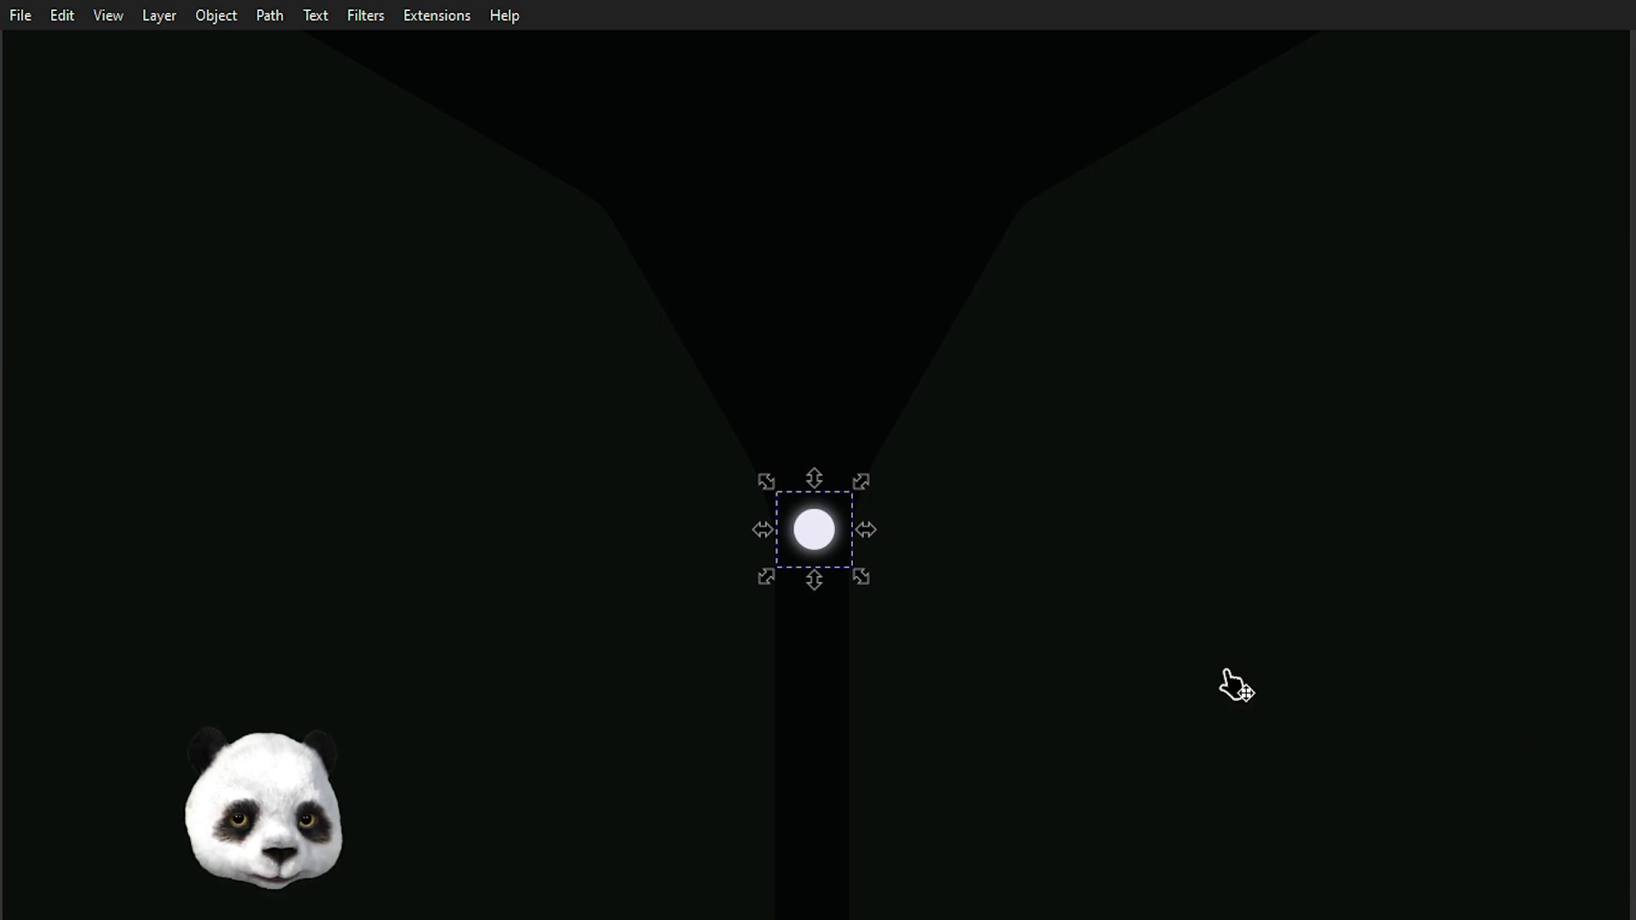
{"action": "left_click_drag", "start_coordinate": [862, 579], "coordinate": [871, 586]}
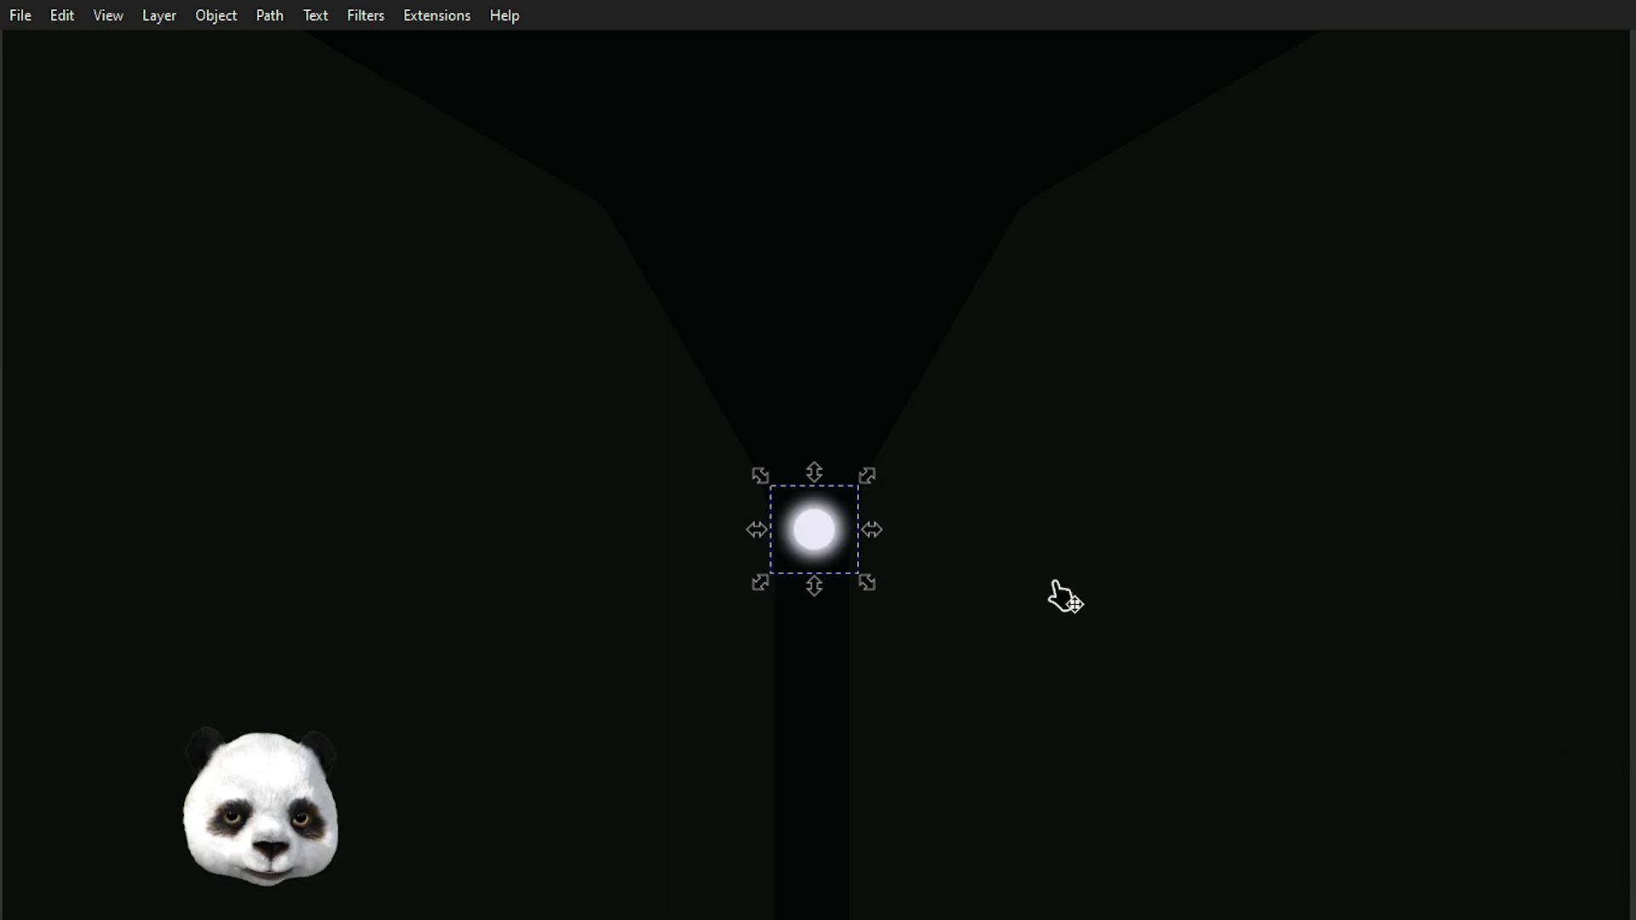
{"action": "scroll", "coordinate": [972, 511], "scroll_direction": "down", "scroll_amount": 3}
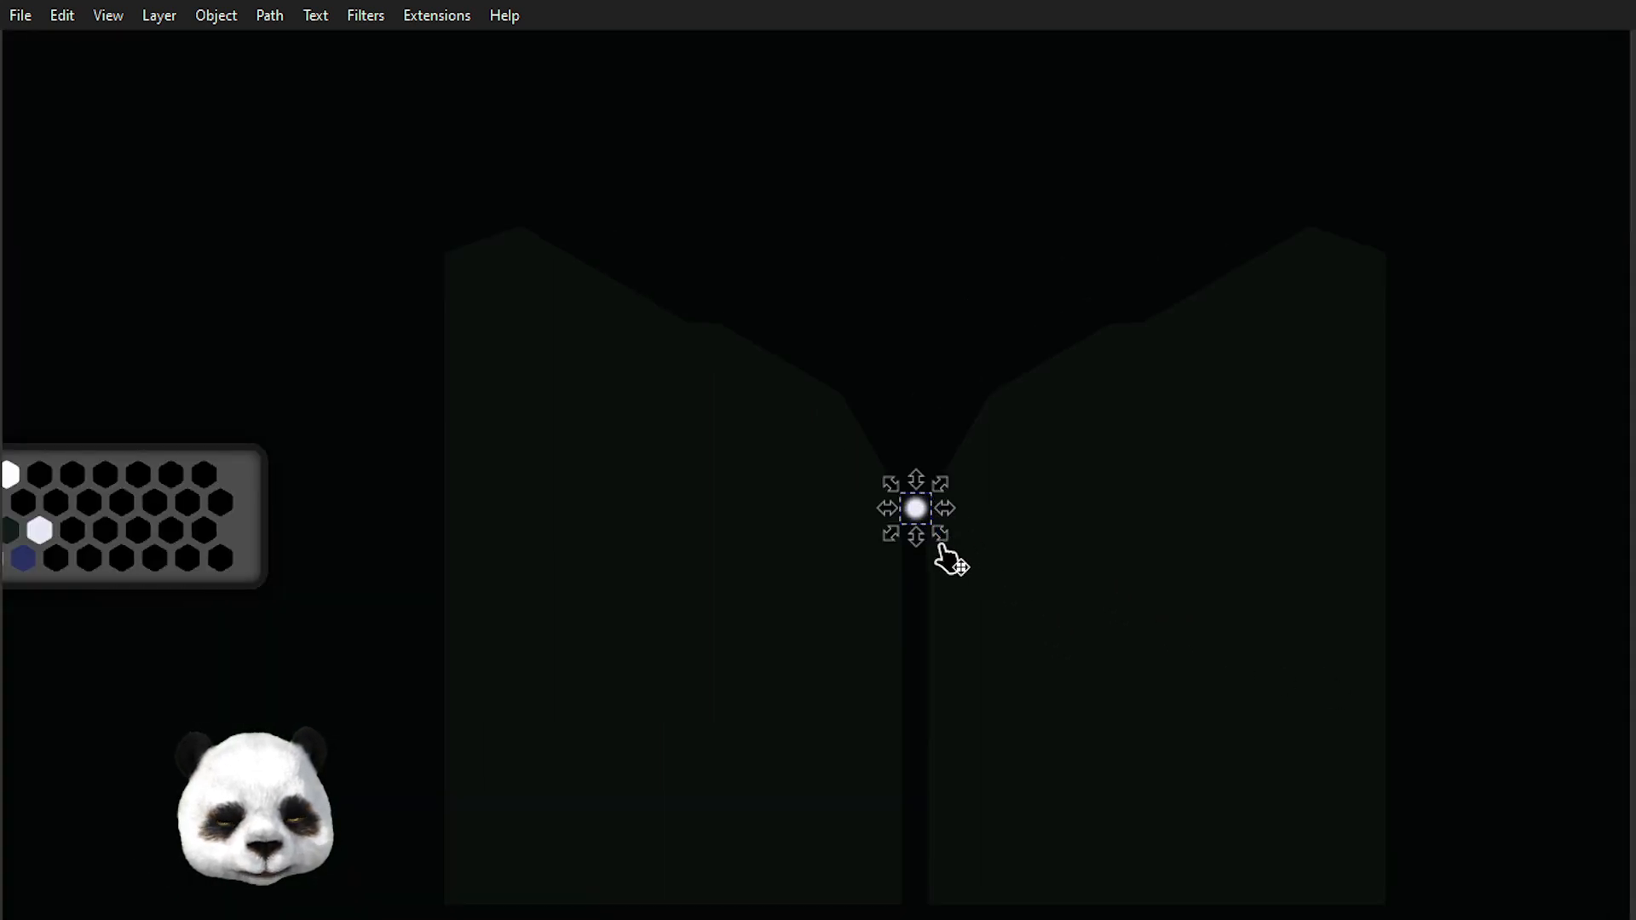
{"action": "scroll", "coordinate": [948, 552], "scroll_direction": "up", "scroll_amount": 2}
{"action": "scroll", "coordinate": [980, 545], "scroll_direction": "down", "scroll_amount": 3}
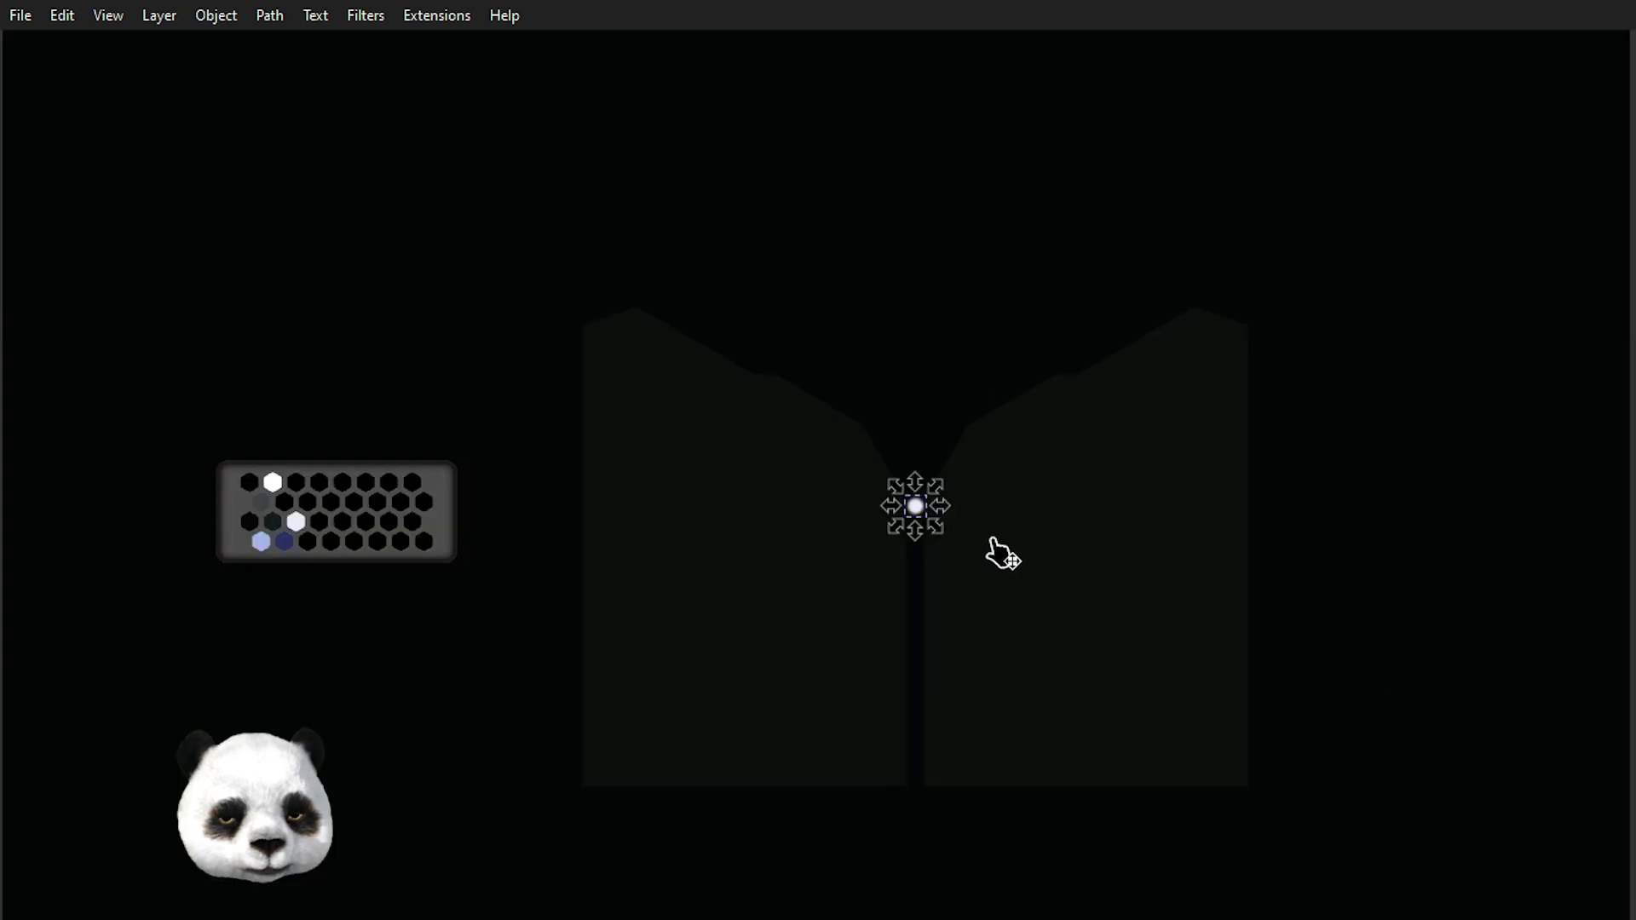
{"action": "scroll", "coordinate": [950, 545], "scroll_direction": "up", "scroll_amount": 2}
{"action": "scroll", "coordinate": [894, 485], "scroll_direction": "up", "scroll_amount": 3}
{"action": "scroll", "coordinate": [883, 483], "scroll_direction": "down", "scroll_amount": 3}
{"action": "scroll", "coordinate": [887, 486], "scroll_direction": "down", "scroll_amount": 1}
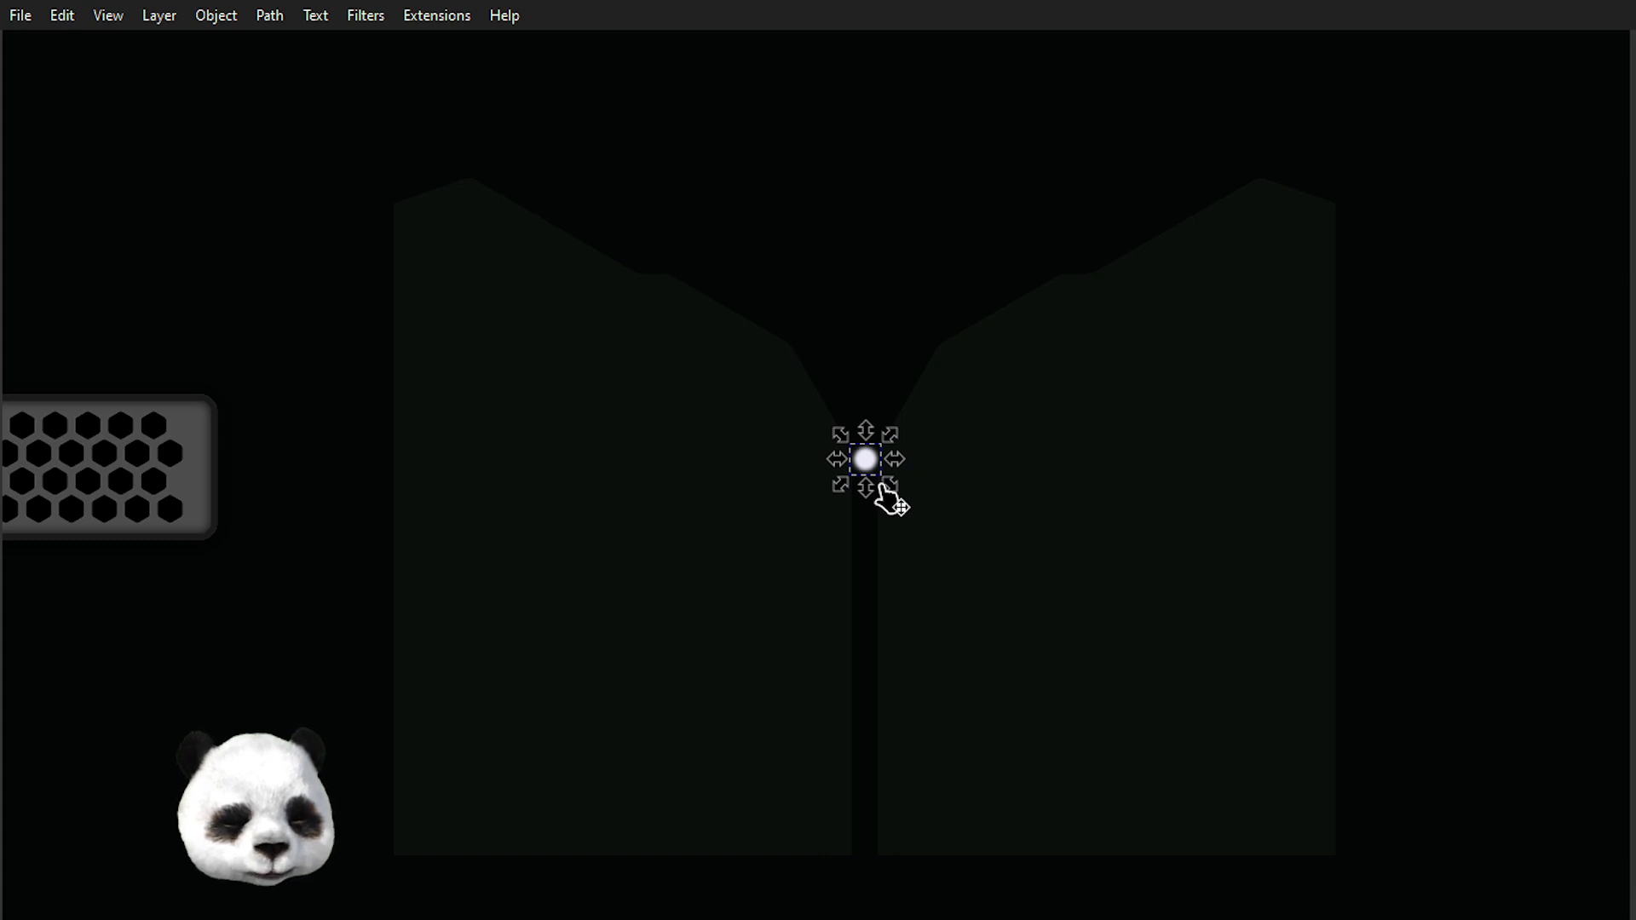
{"action": "key", "text": "Escape"}
Select the white light shape around the circle and scale it up so it spreads behind the outlines.
{"action": "scroll", "coordinate": [883, 493], "scroll_direction": "up", "scroll_amount": 5}
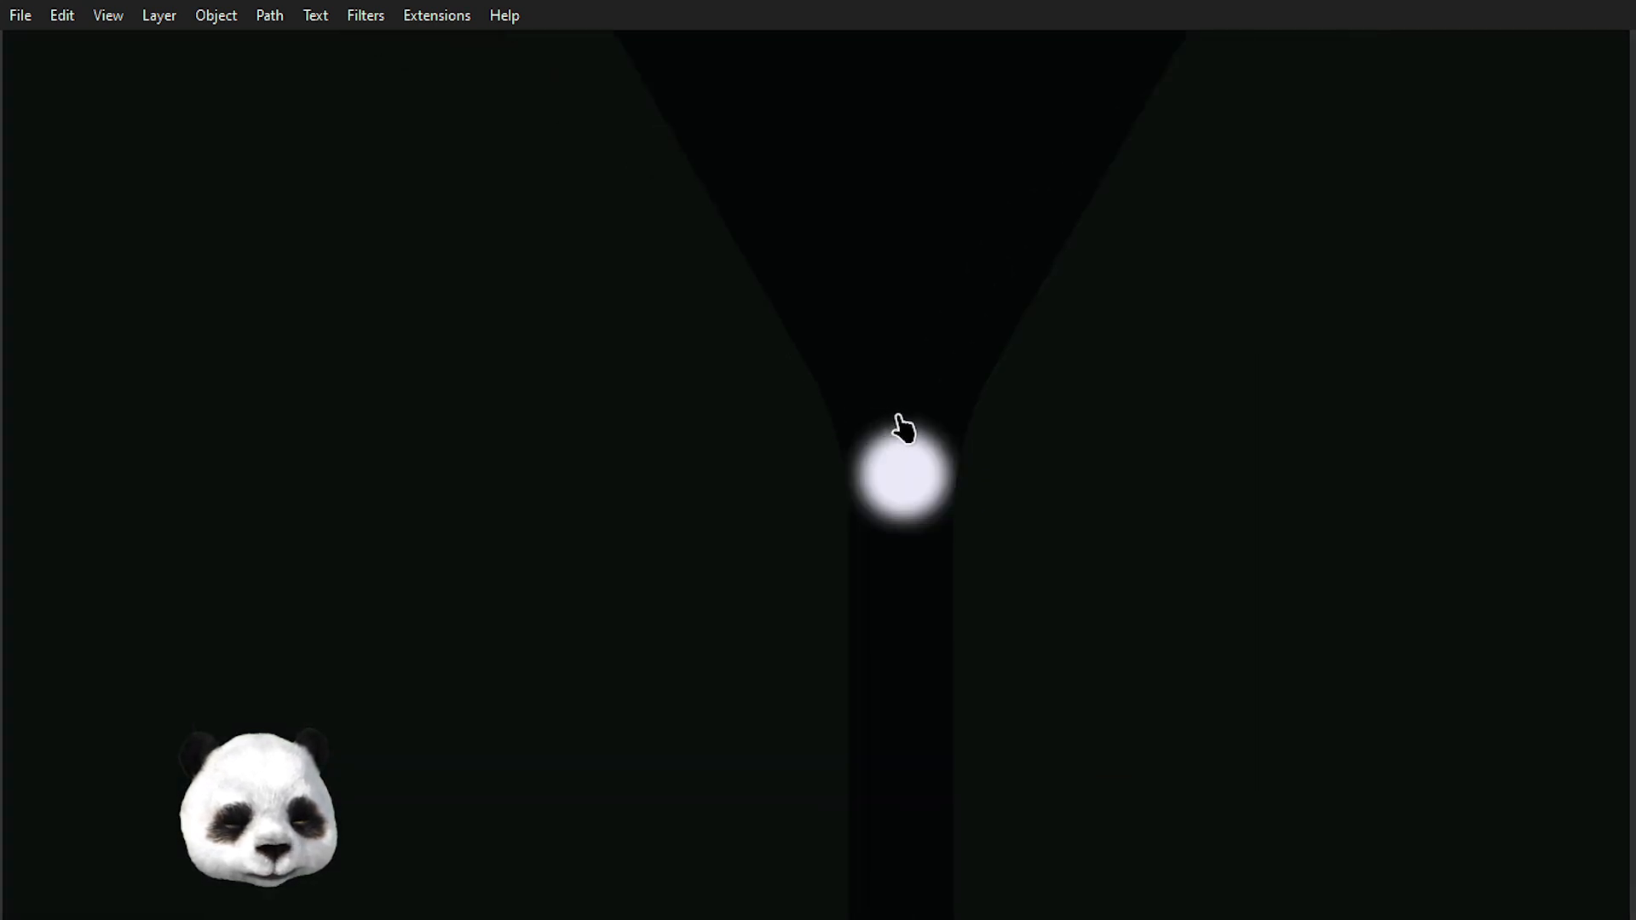
{"action": "scroll", "coordinate": [977, 440], "scroll_direction": "down", "scroll_amount": 4}
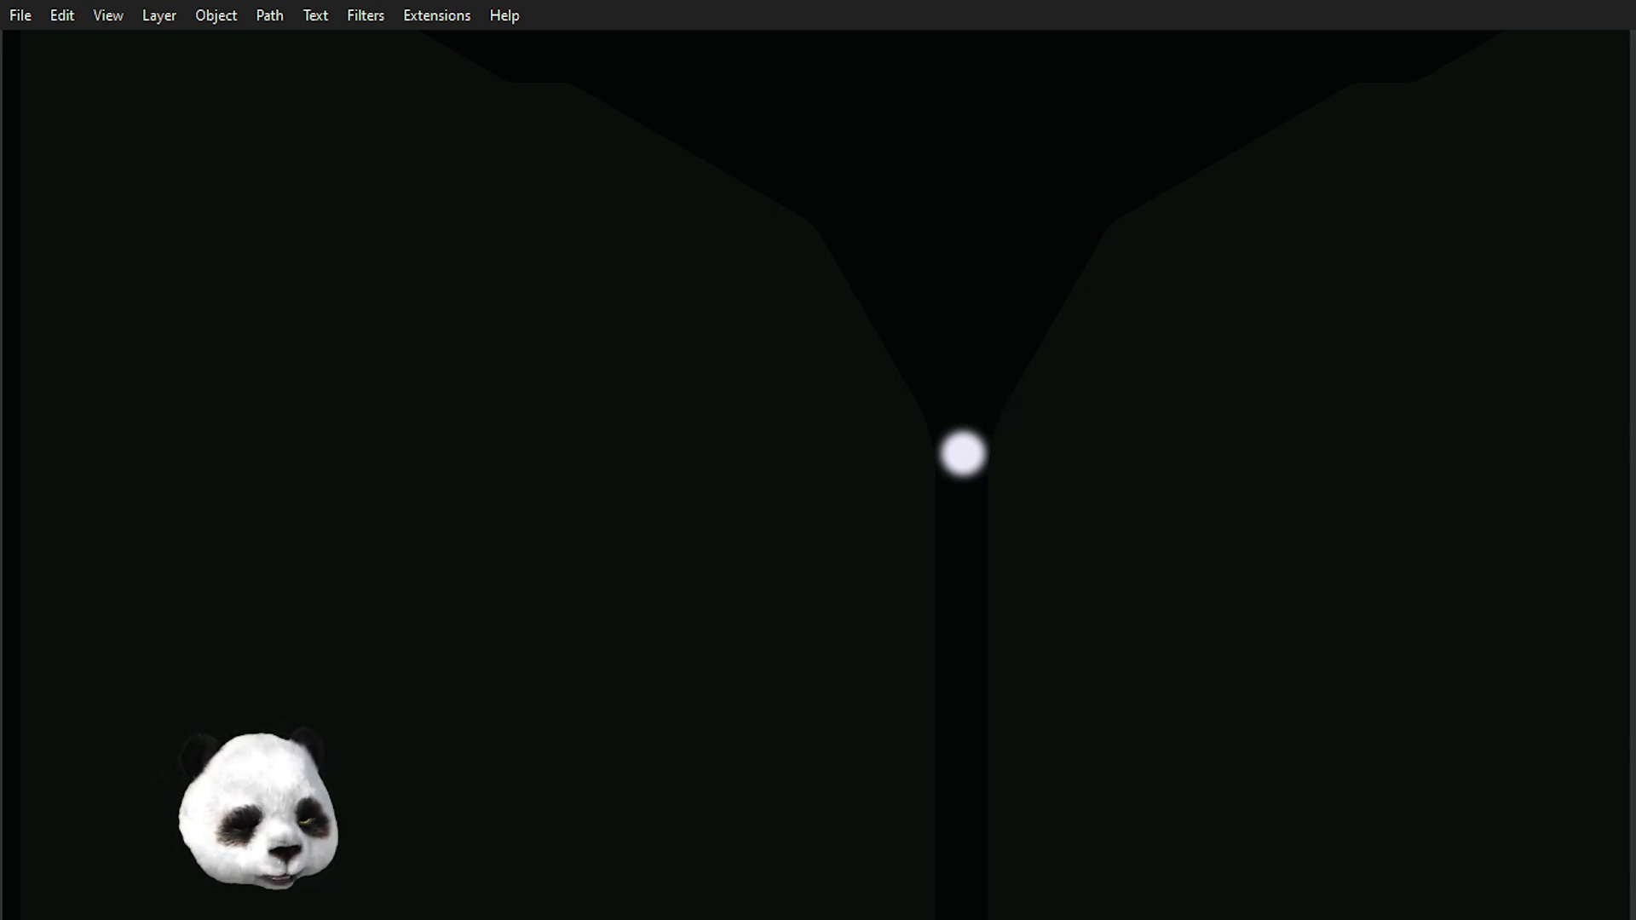
{"action": "scroll", "coordinate": [1041, 432], "scroll_direction": "up", "scroll_amount": 3}
{"action": "scroll", "coordinate": [1006, 432], "scroll_direction": "down", "scroll_amount": 4}
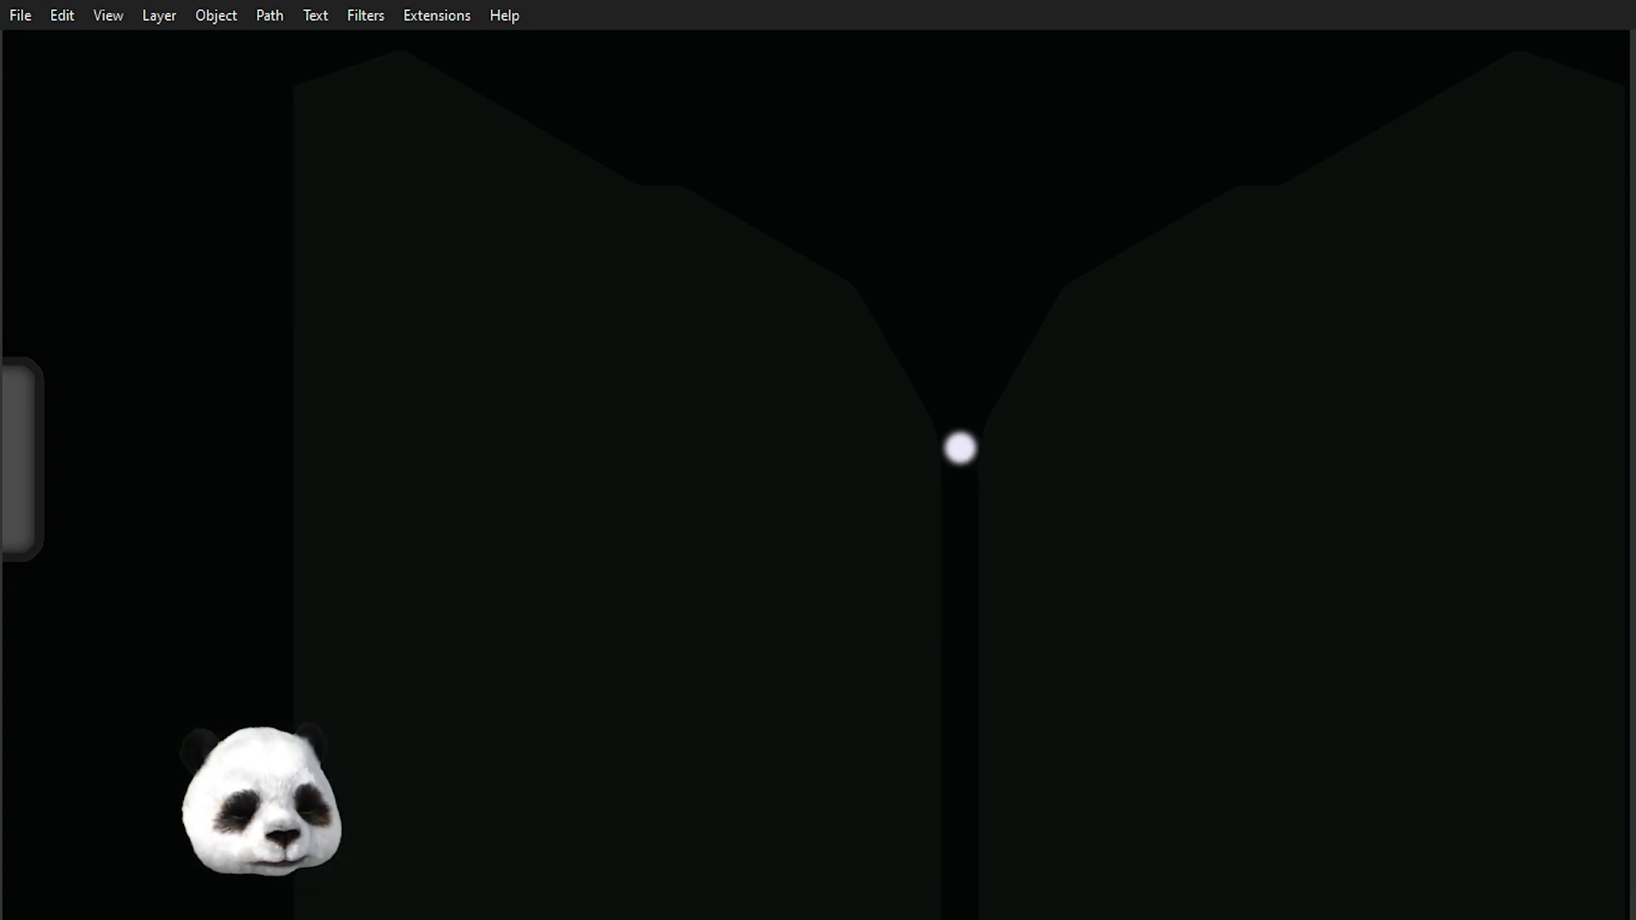
{"action": "key", "text": "ctrl+a"}
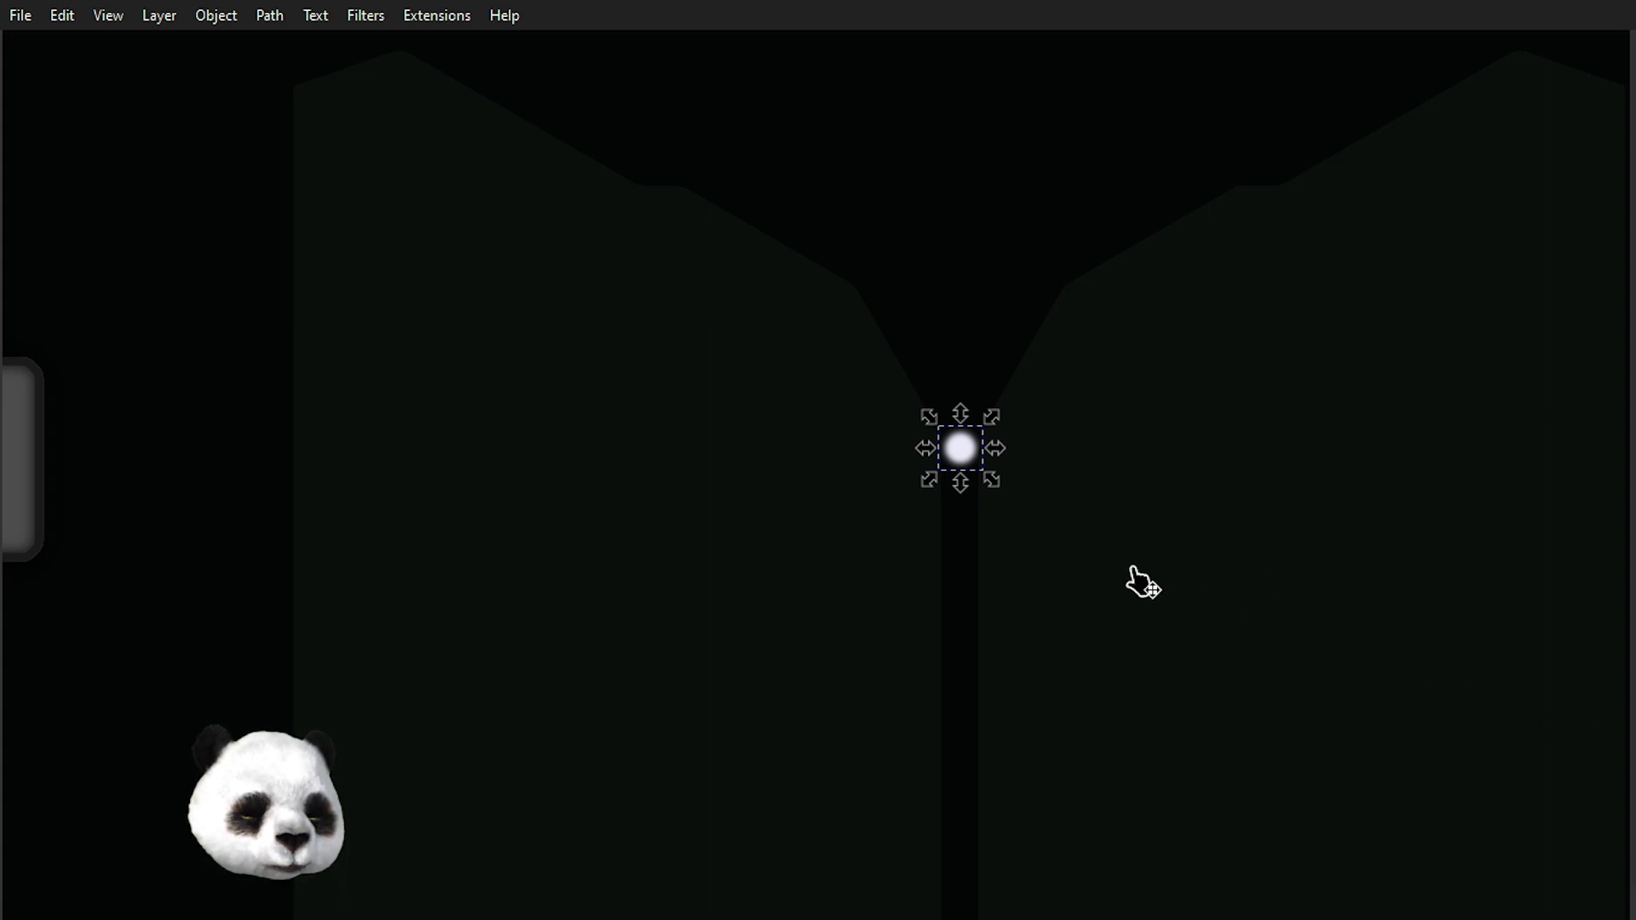
{"action": "left_click_drag", "start_coordinate": [992, 482], "coordinate": [1219, 644]}
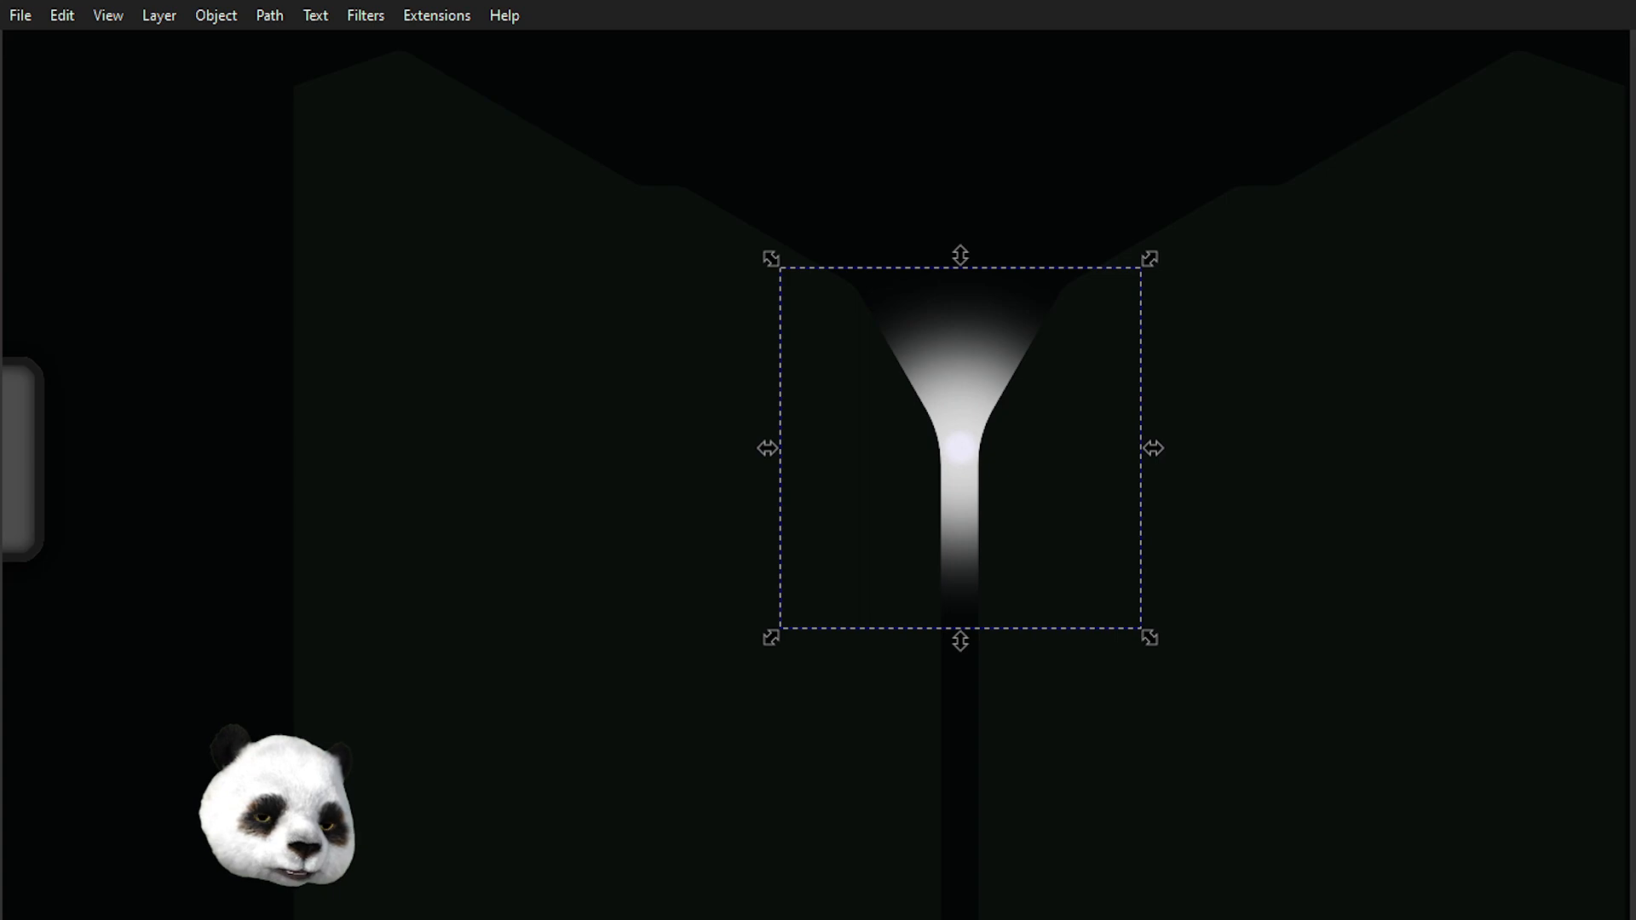
{"action": "left_click_drag", "start_coordinate": [1149, 258], "coordinate": [1243, 187]}
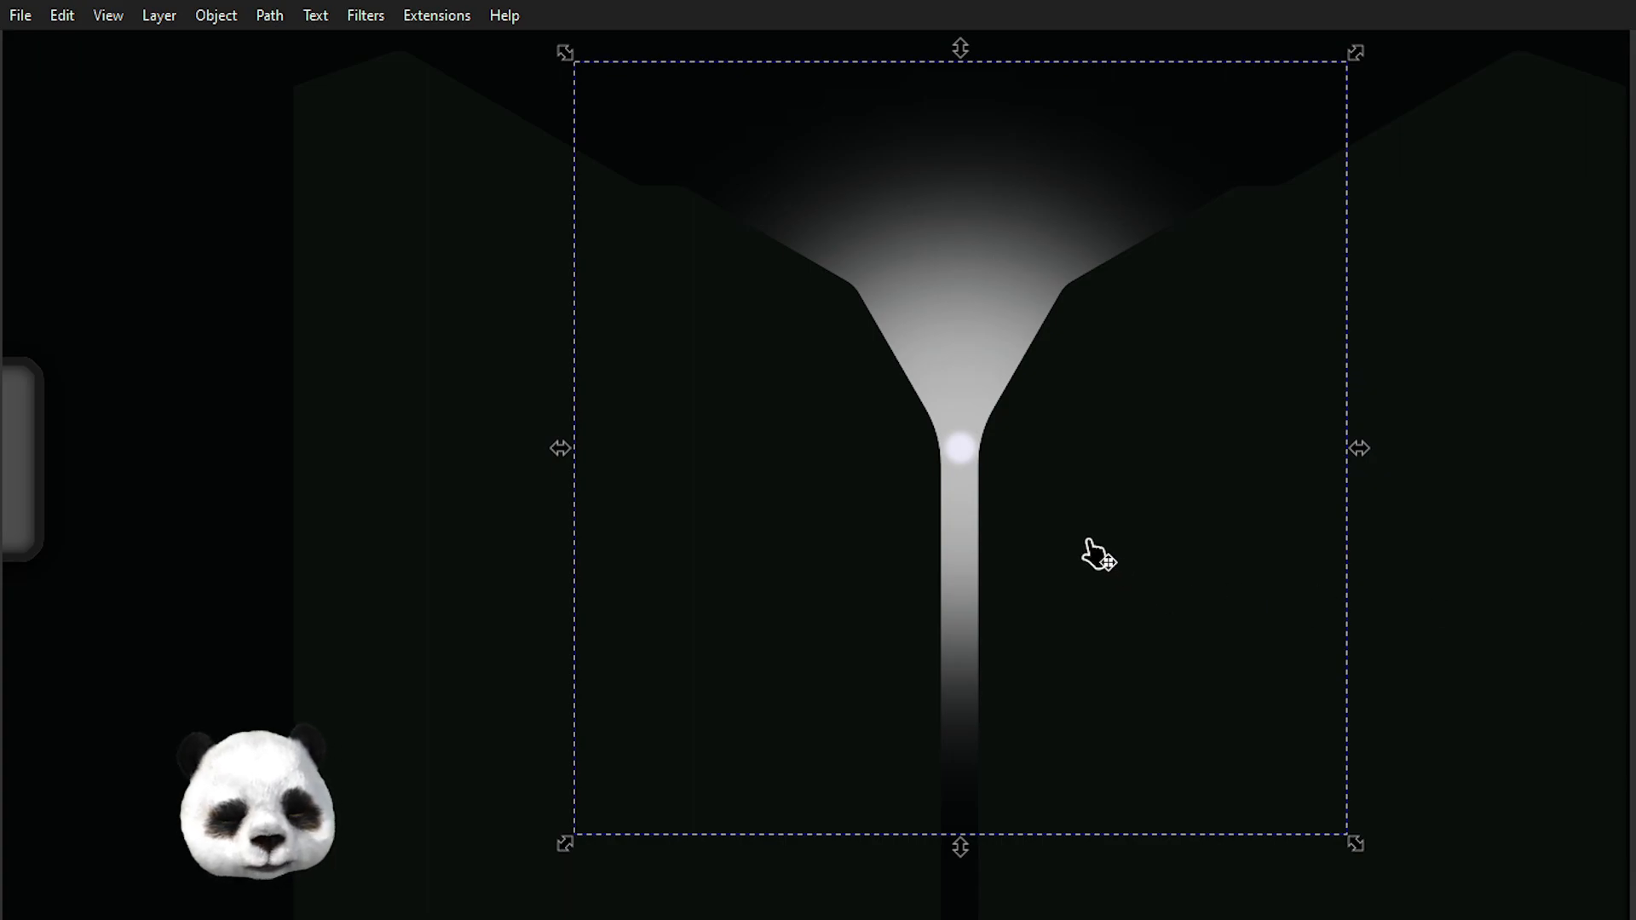
Stretch the light shape taller and wider so it fills the gap between the outlines.
{"action": "scroll", "coordinate": [1092, 554], "scroll_direction": "down", "scroll_amount": 3}
{"action": "scroll", "coordinate": [1092, 547], "scroll_direction": "up", "scroll_amount": 2}
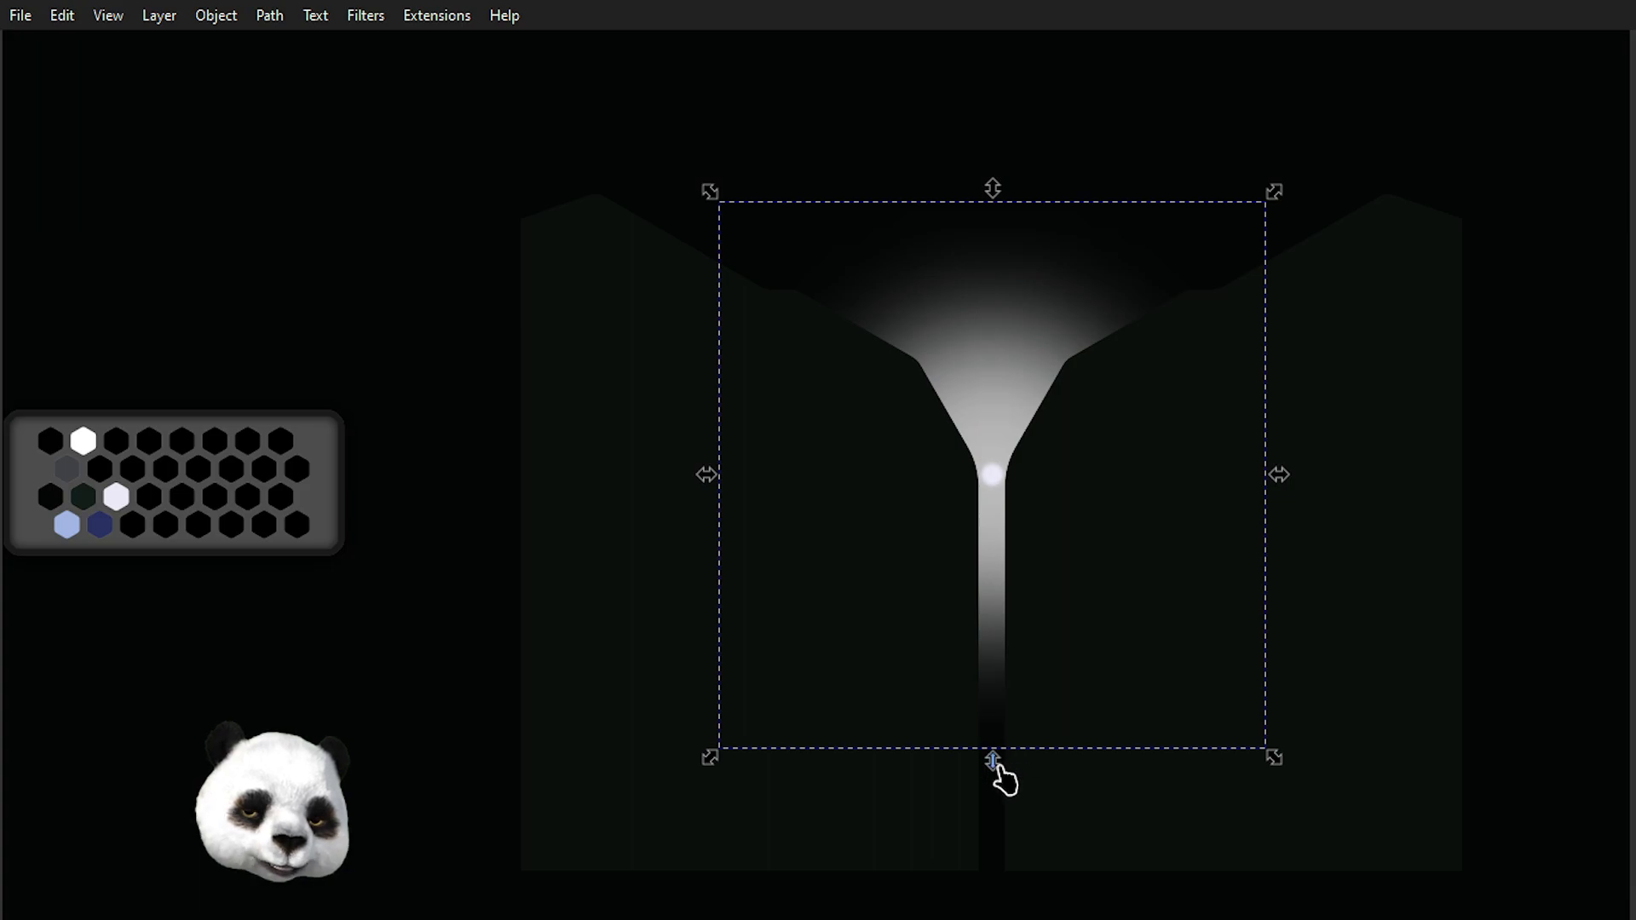
{"action": "left_click_drag", "start_coordinate": [999, 790], "coordinate": [999, 905]}
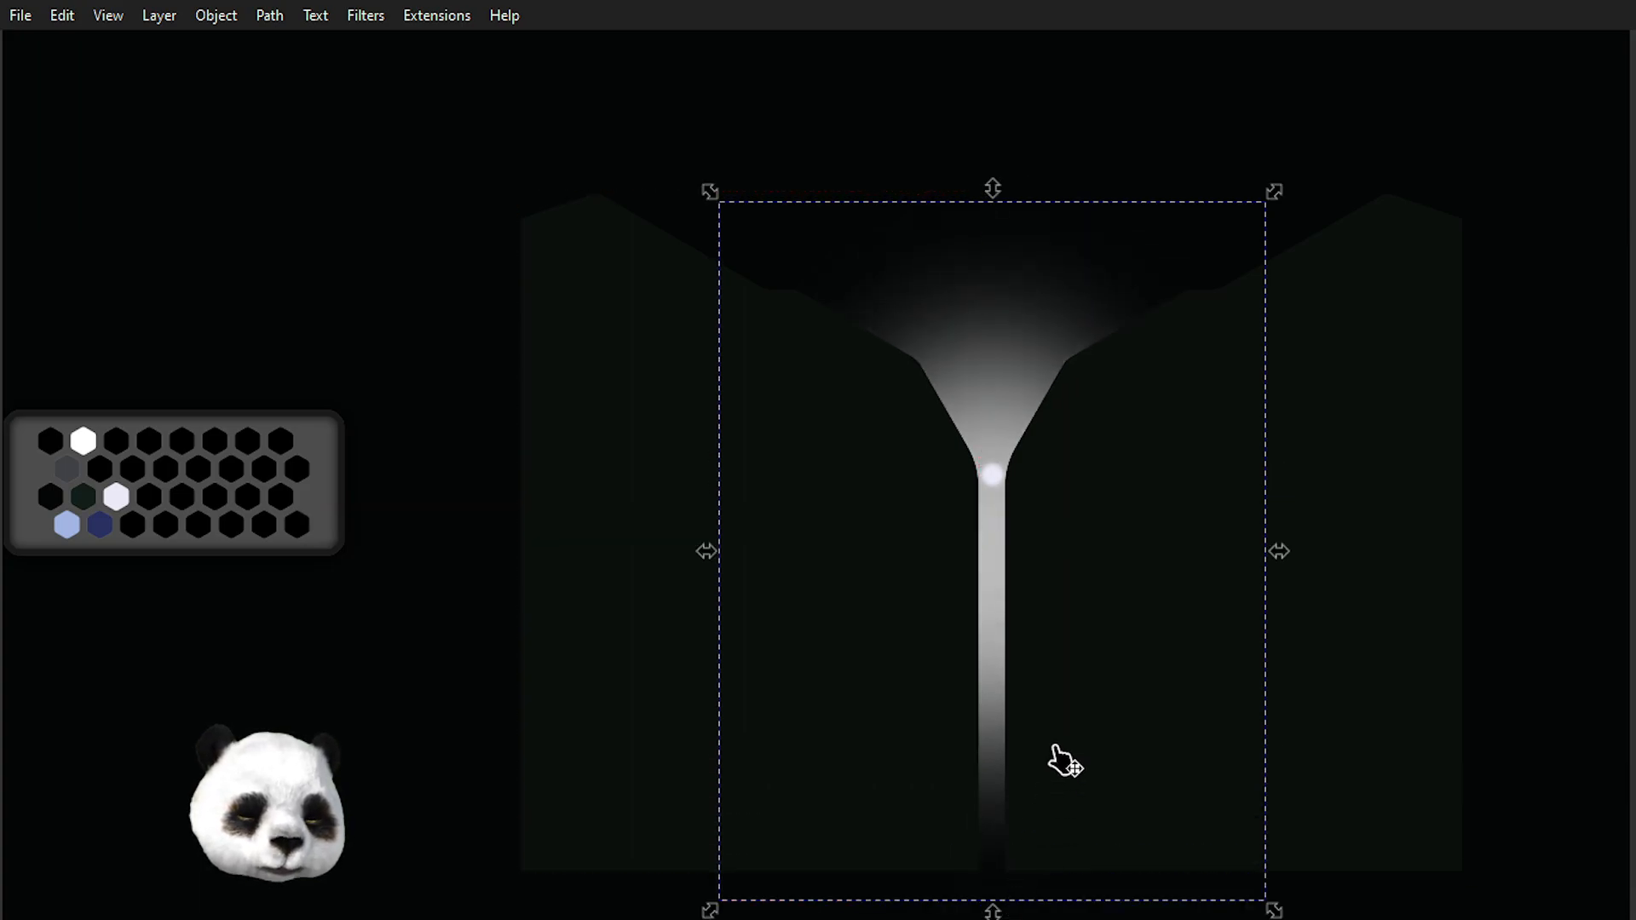
{"action": "scroll", "coordinate": [1065, 754], "scroll_direction": "down", "scroll_amount": 2}
{"action": "scroll", "coordinate": [1091, 639], "scroll_direction": "down", "scroll_amount": 5}
{"action": "left_click_drag", "start_coordinate": [992, 572], "coordinate": [997, 647]}
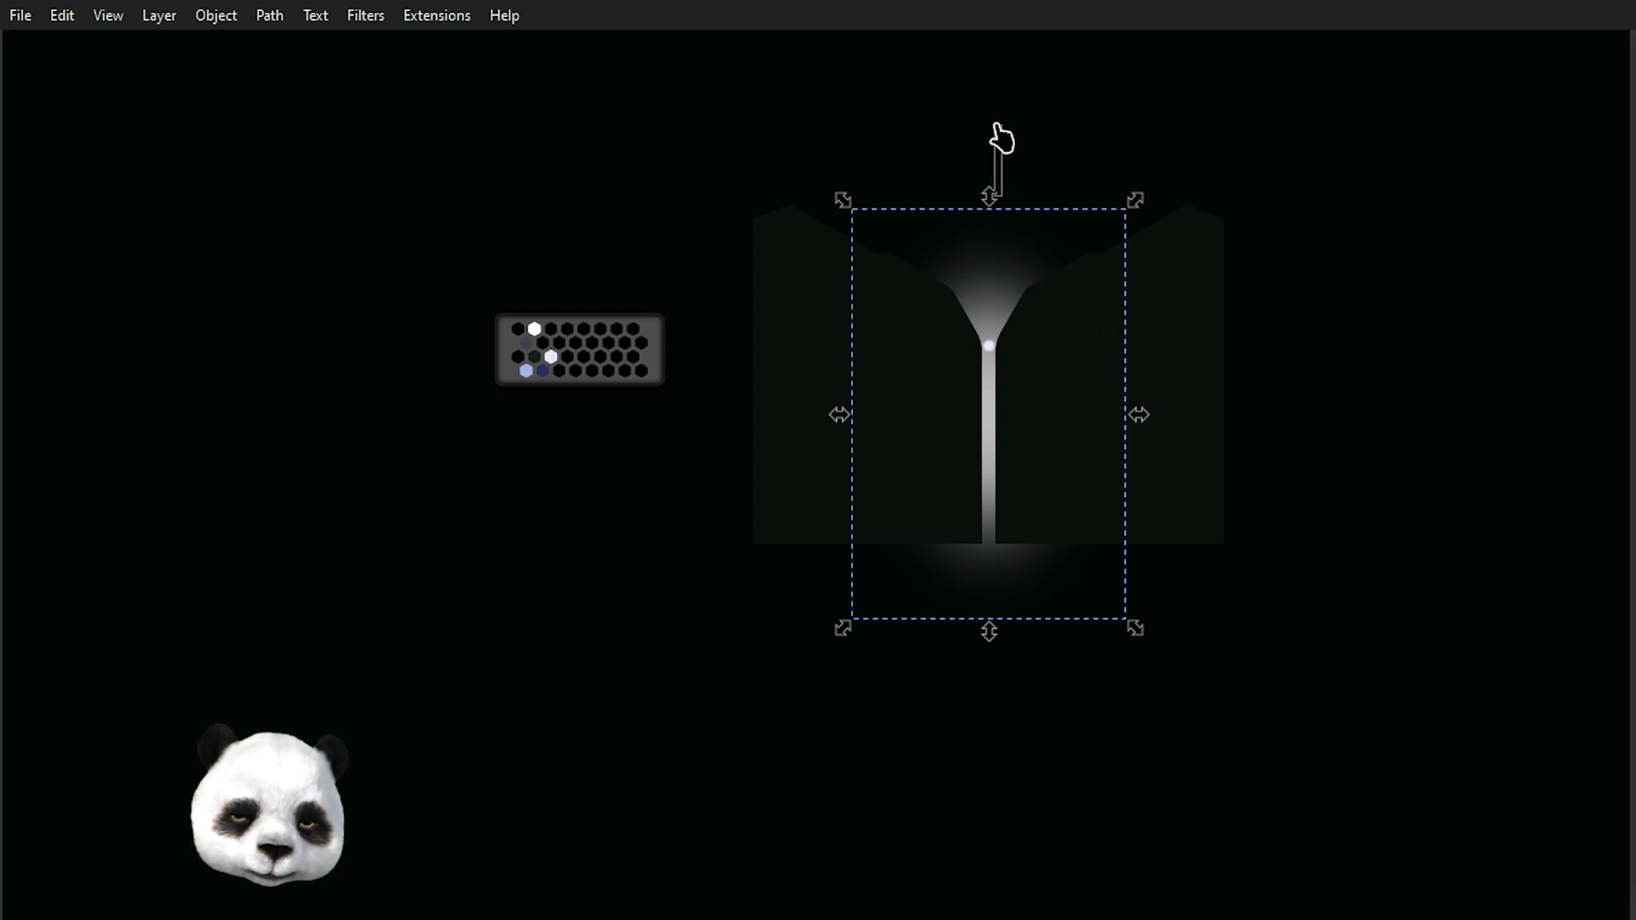
{"action": "left_click", "coordinate": [997, 125]}
{"action": "left_click", "coordinate": [1001, 304]}
{"action": "left_click_drag", "start_coordinate": [987, 214], "coordinate": [993, 171]}
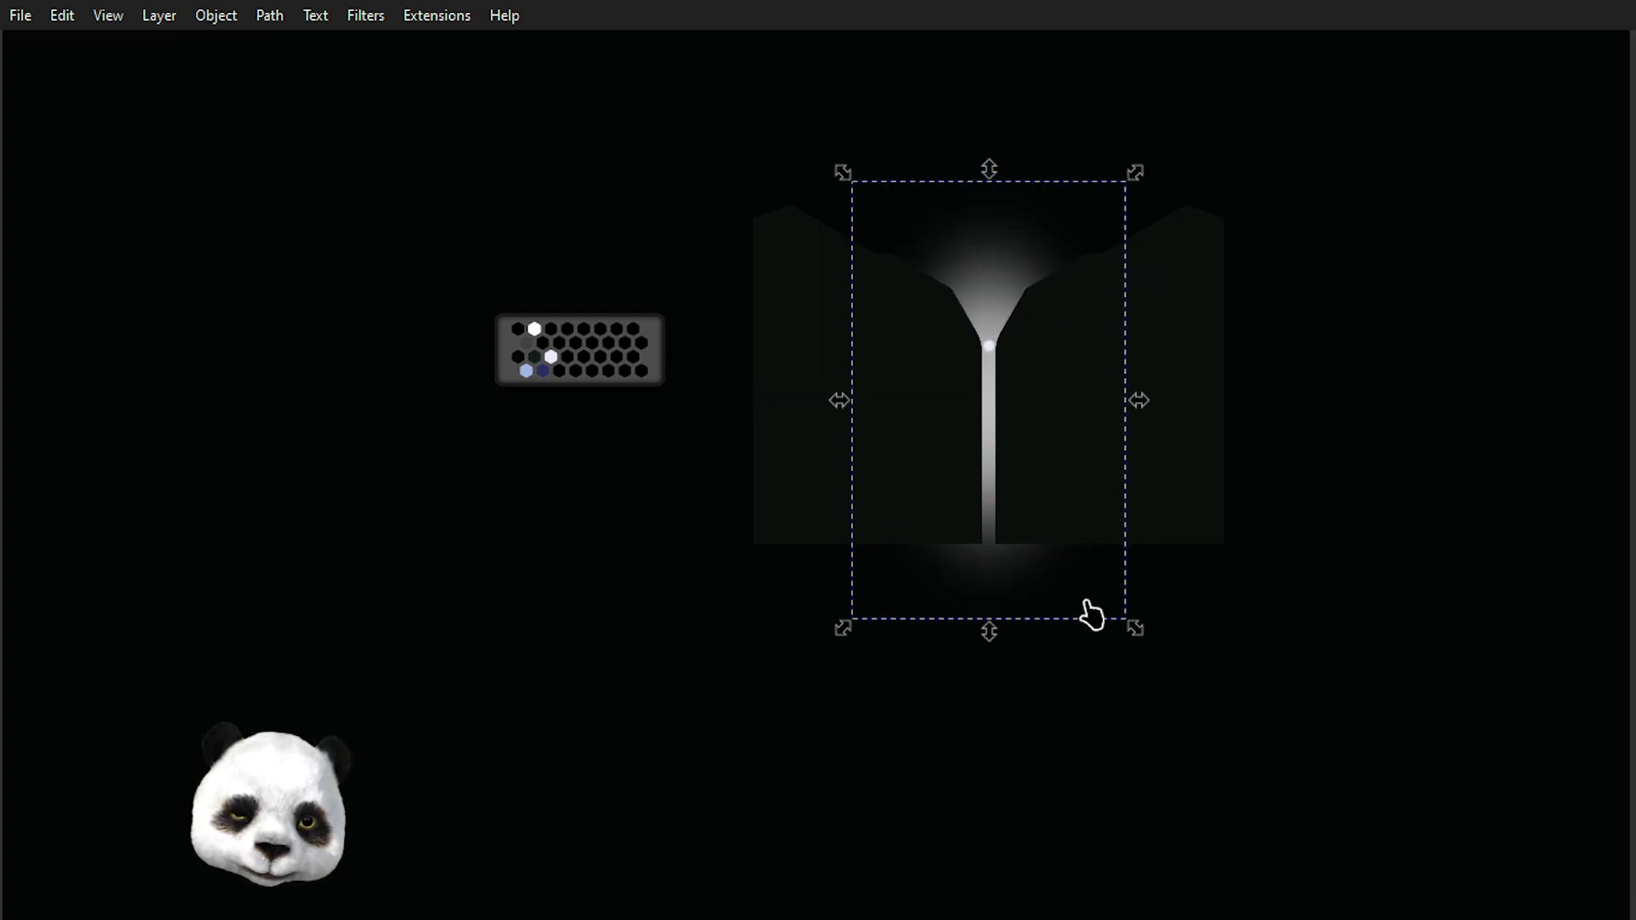
{"action": "left_click_drag", "start_coordinate": [988, 646], "coordinate": [986, 650]}
{"action": "left_click_drag", "start_coordinate": [1142, 409], "coordinate": [1194, 416]}
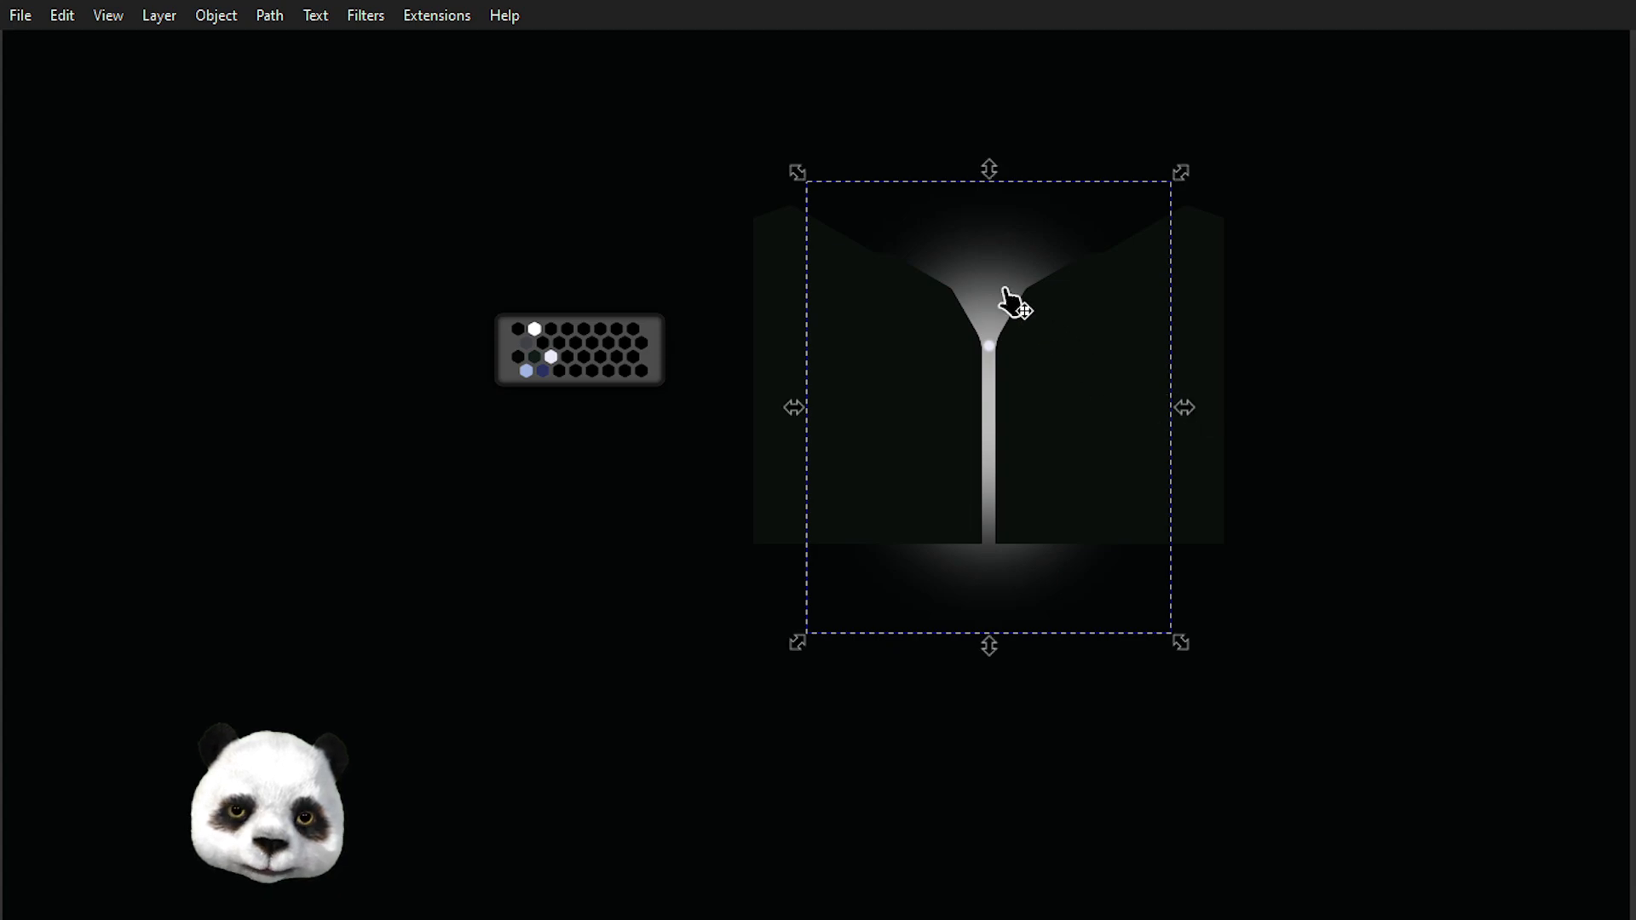
{"action": "scroll", "coordinate": [1005, 290], "scroll_direction": "up", "scroll_amount": 2}
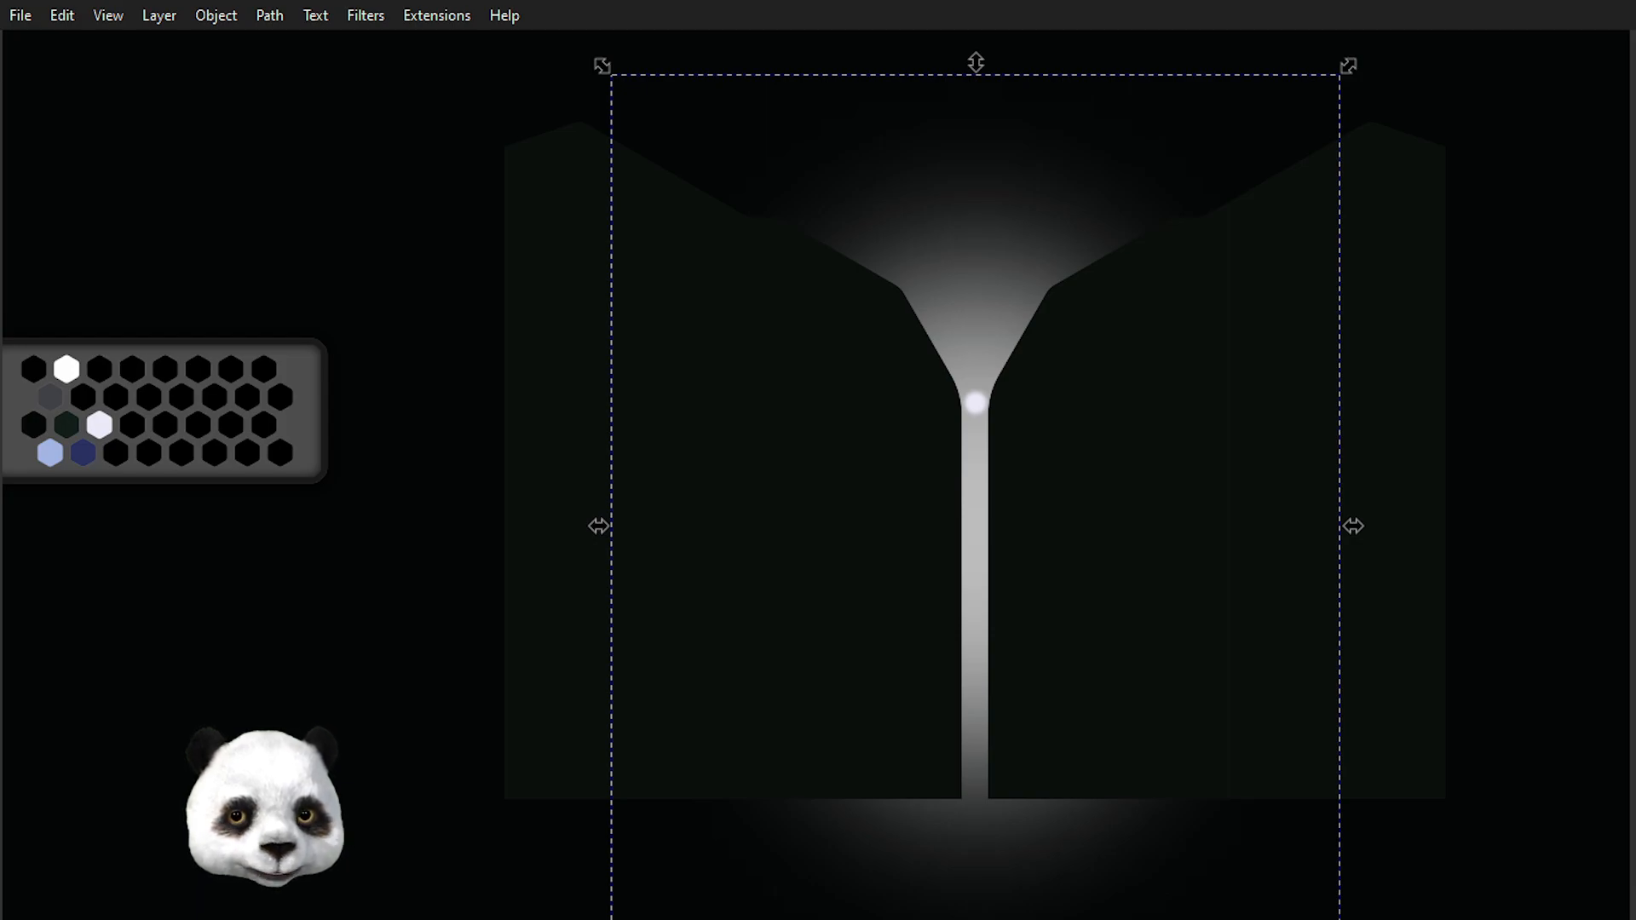
Move the light's radial gradient centre up to the circle and shorten its vertical radius with the Gradient tool.
{"action": "key", "text": "g"}
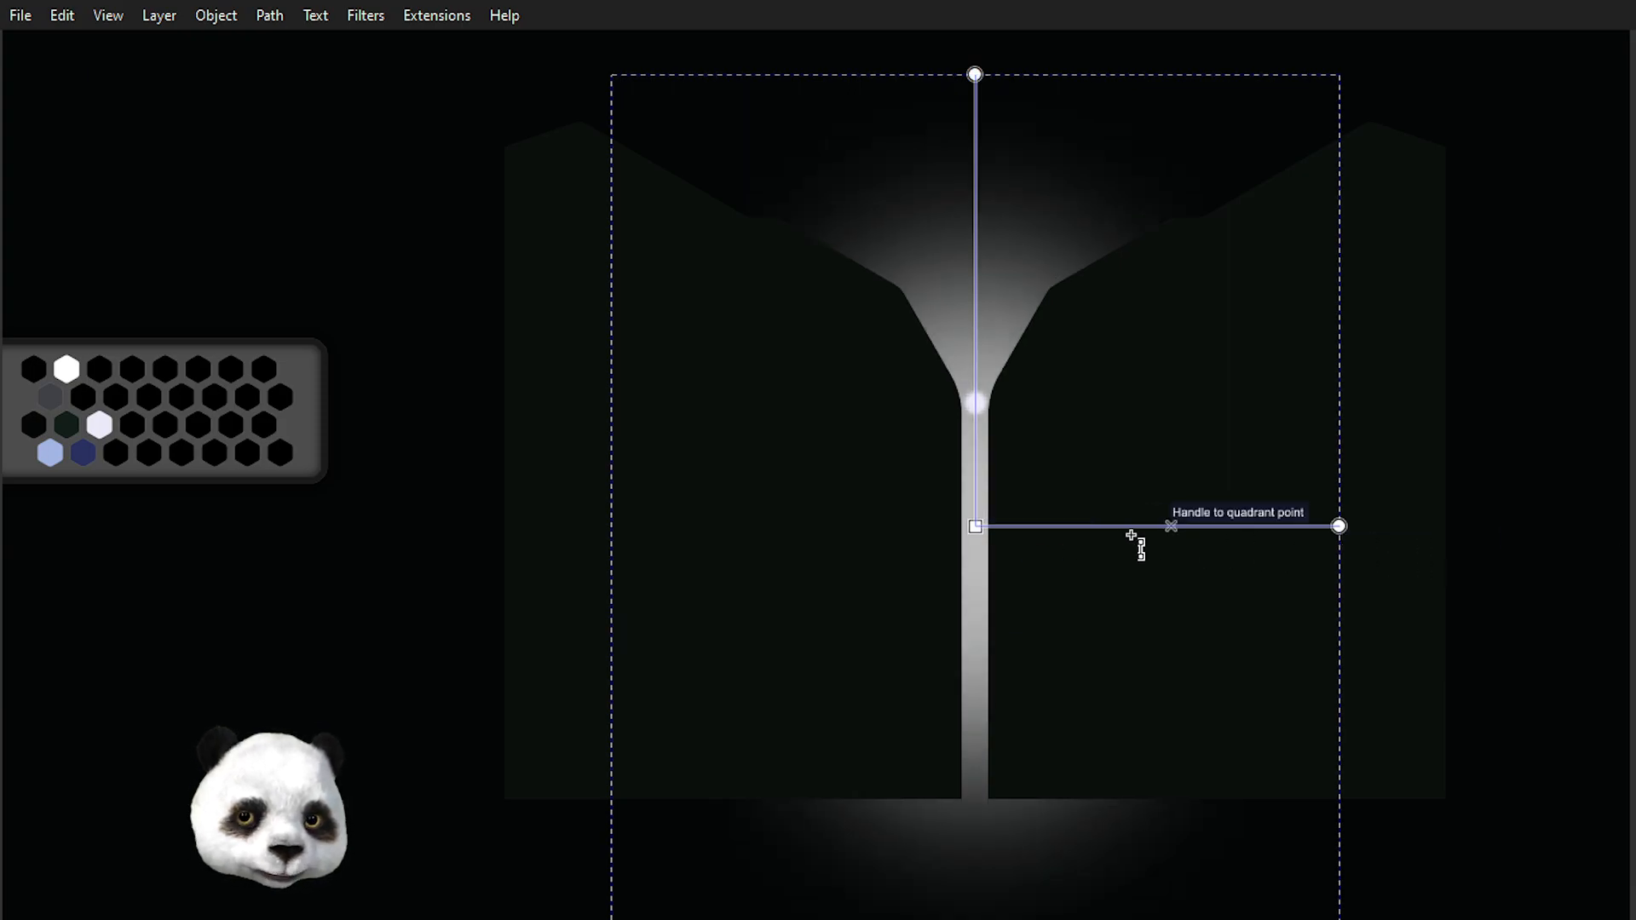
{"action": "left_click_drag", "start_coordinate": [974, 524], "coordinate": [975, 402]}
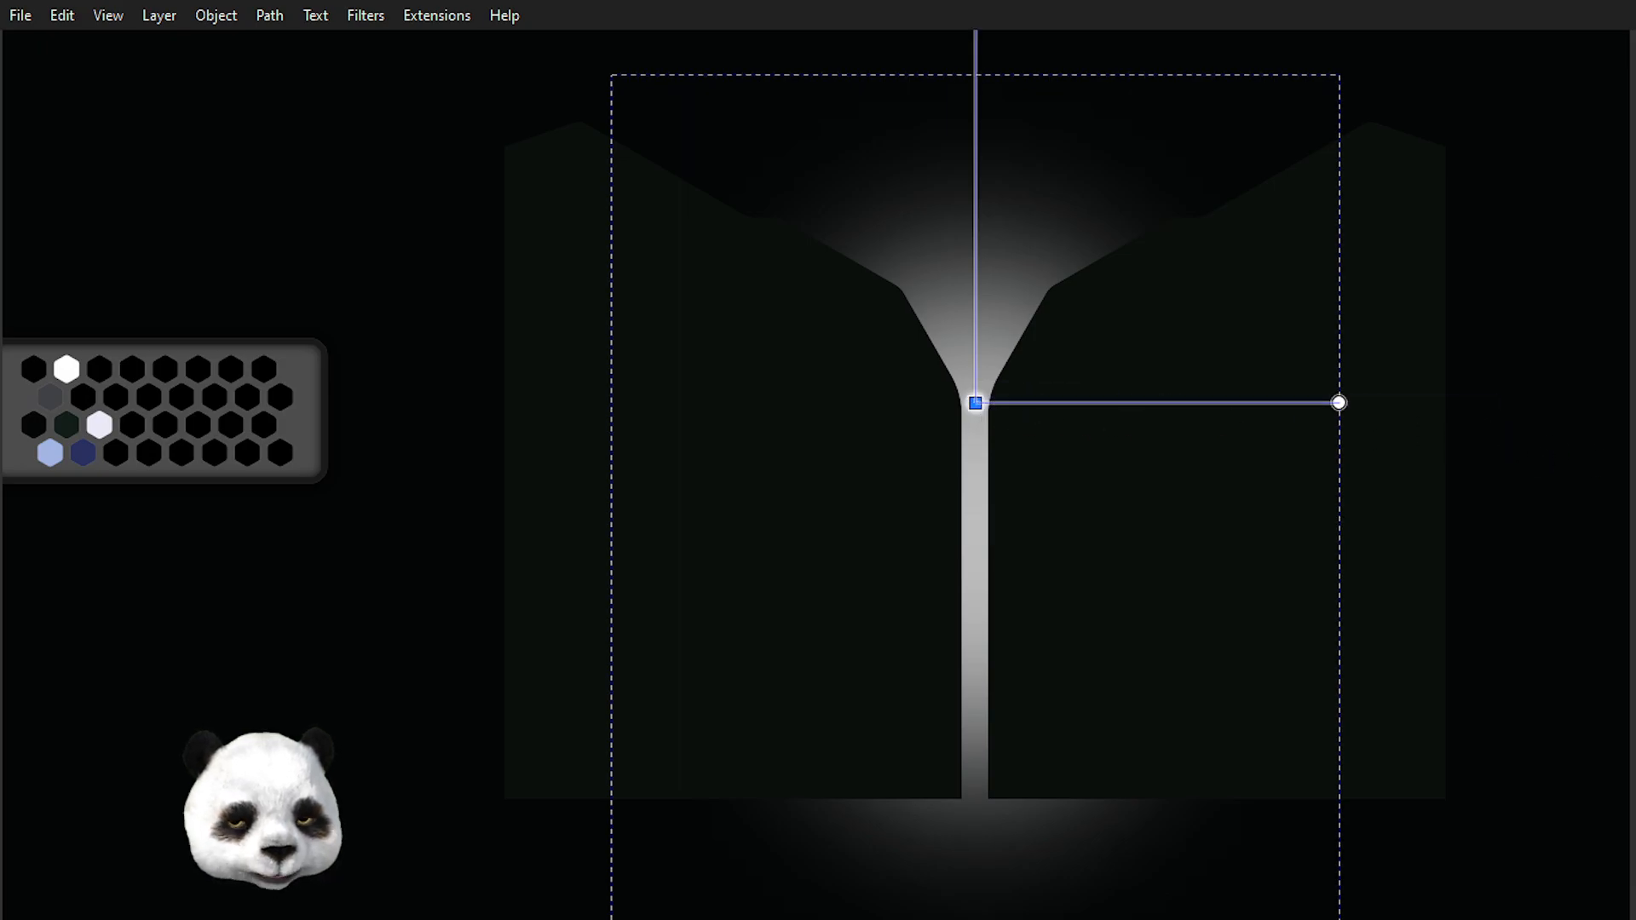
{"action": "scroll", "coordinate": [1296, 369], "scroll_direction": "down", "scroll_amount": 2}
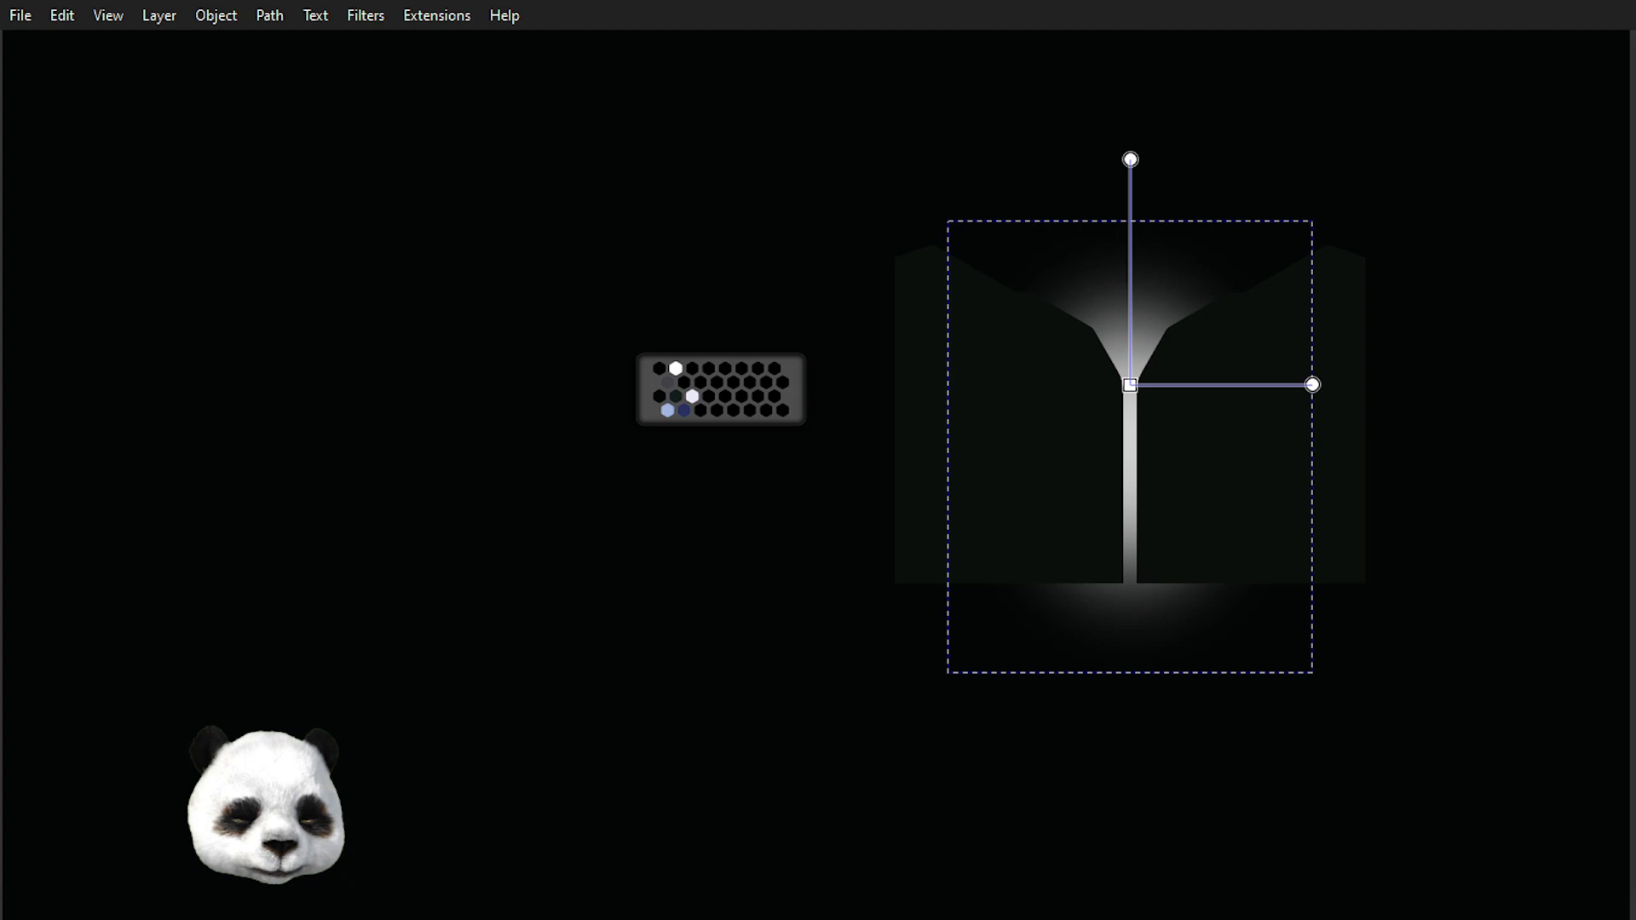
{"action": "scroll", "coordinate": [1143, 357], "scroll_direction": "up", "scroll_amount": 4}
{"action": "scroll", "coordinate": [1190, 460], "scroll_direction": "down", "scroll_amount": 3}
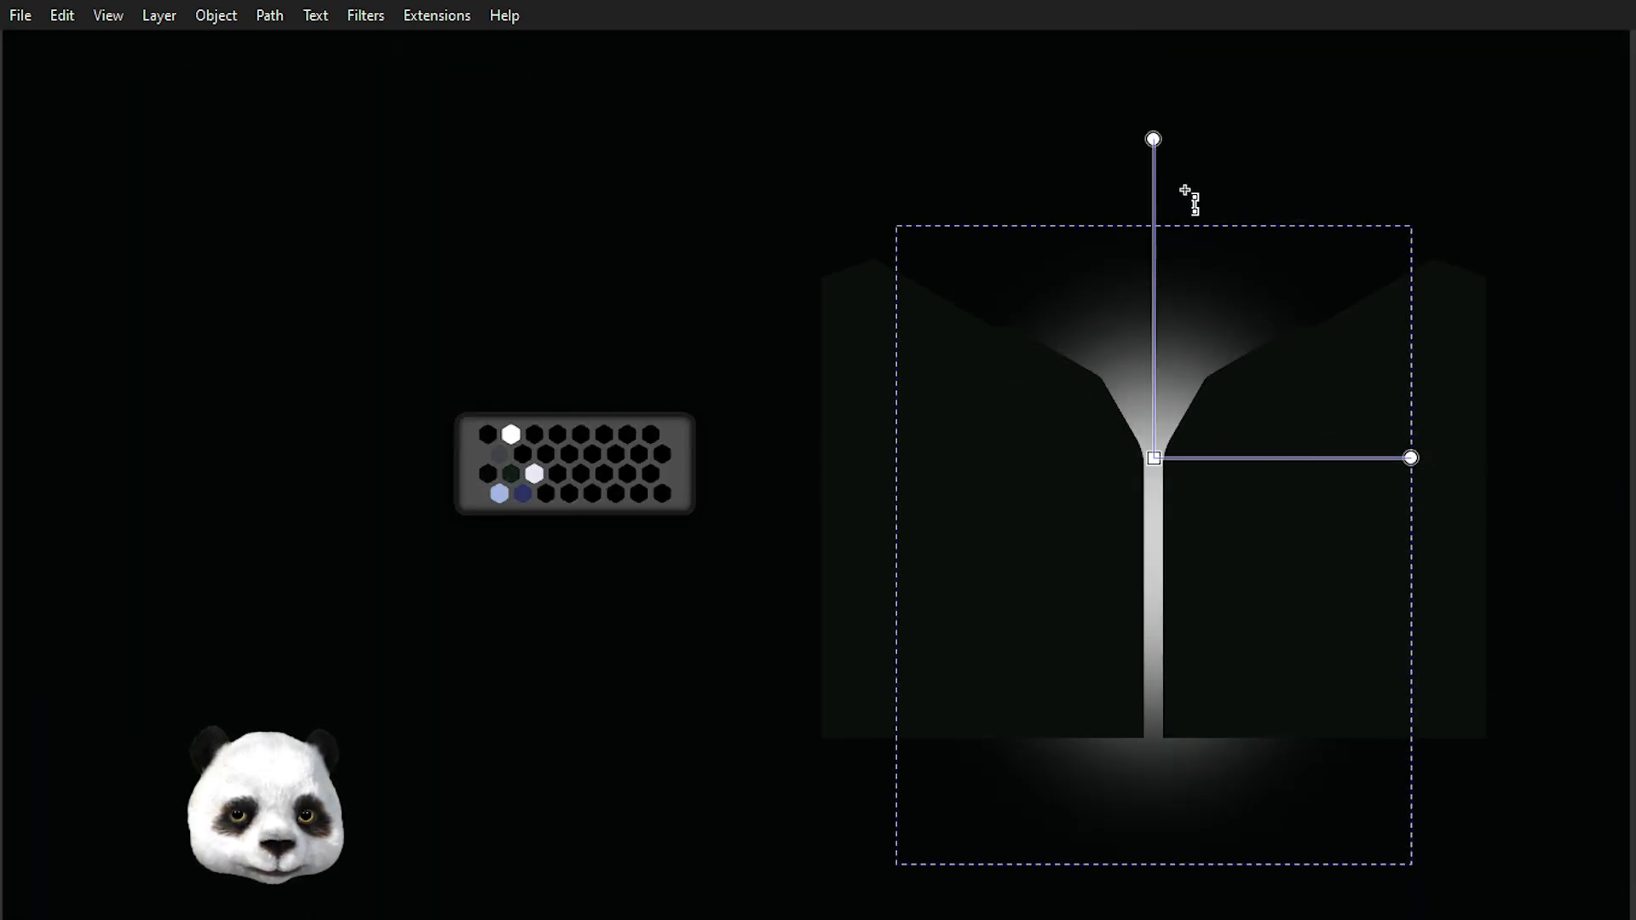
{"action": "left_click_drag", "start_coordinate": [1152, 139], "coordinate": [1153, 294]}
{"action": "key", "text": "s"}
Inspect the glowing circle and the whole light composition at different zoom levels.
{"action": "left_click", "coordinate": [486, 175]}
{"action": "scroll", "coordinate": [522, 194], "scroll_direction": "down", "scroll_amount": 3}
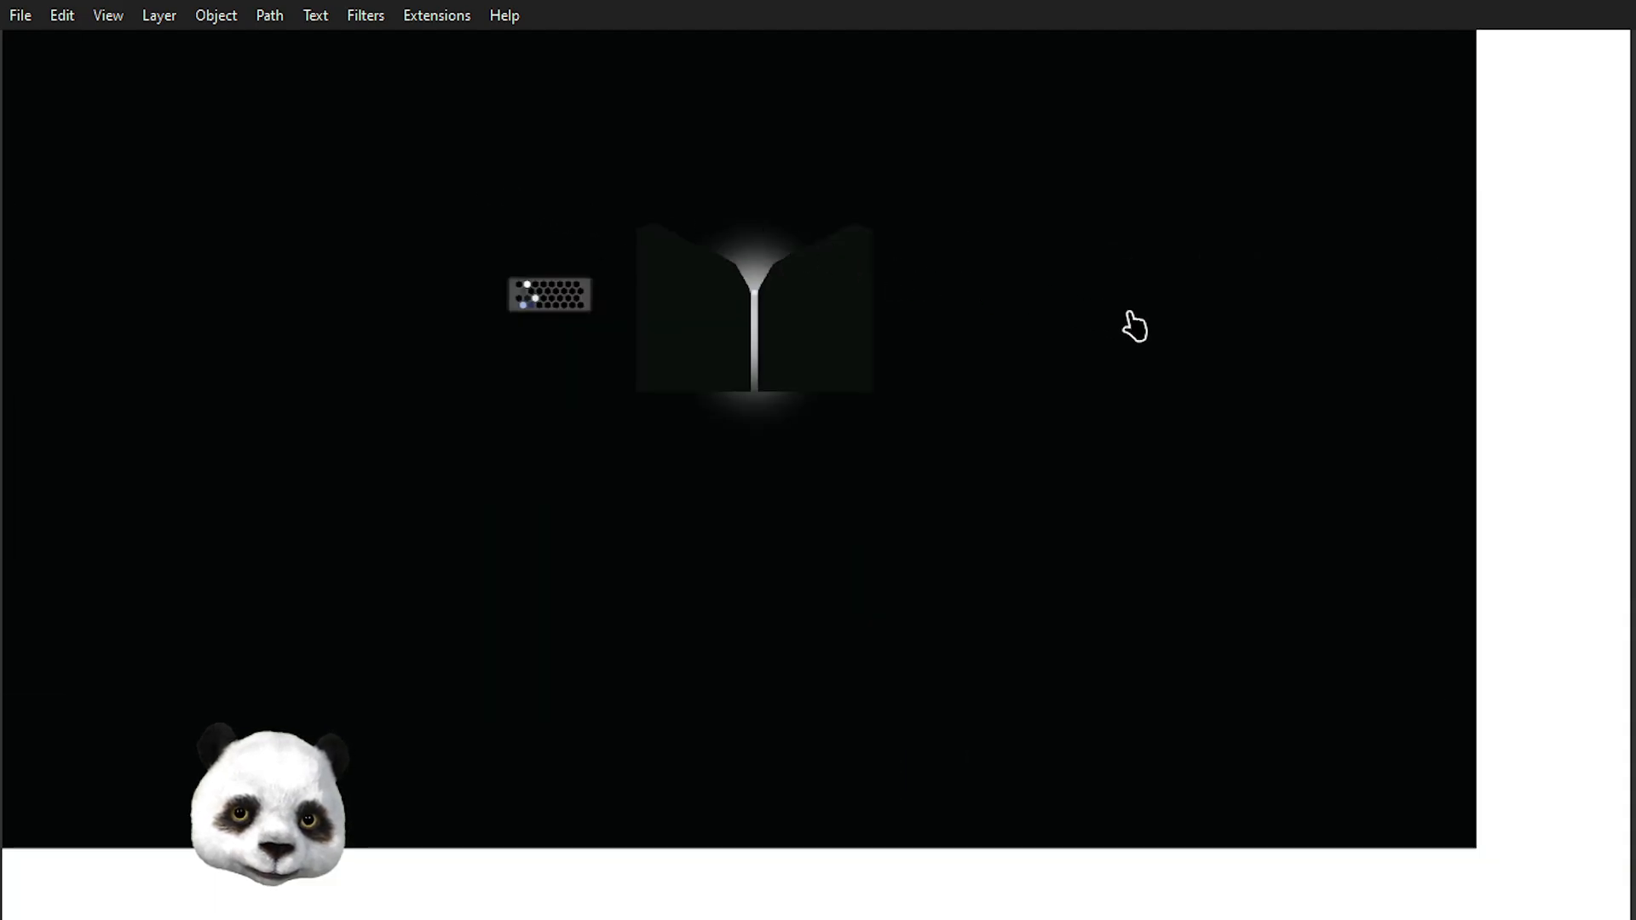
{"action": "scroll", "coordinate": [767, 303], "scroll_direction": "up", "scroll_amount": 8}
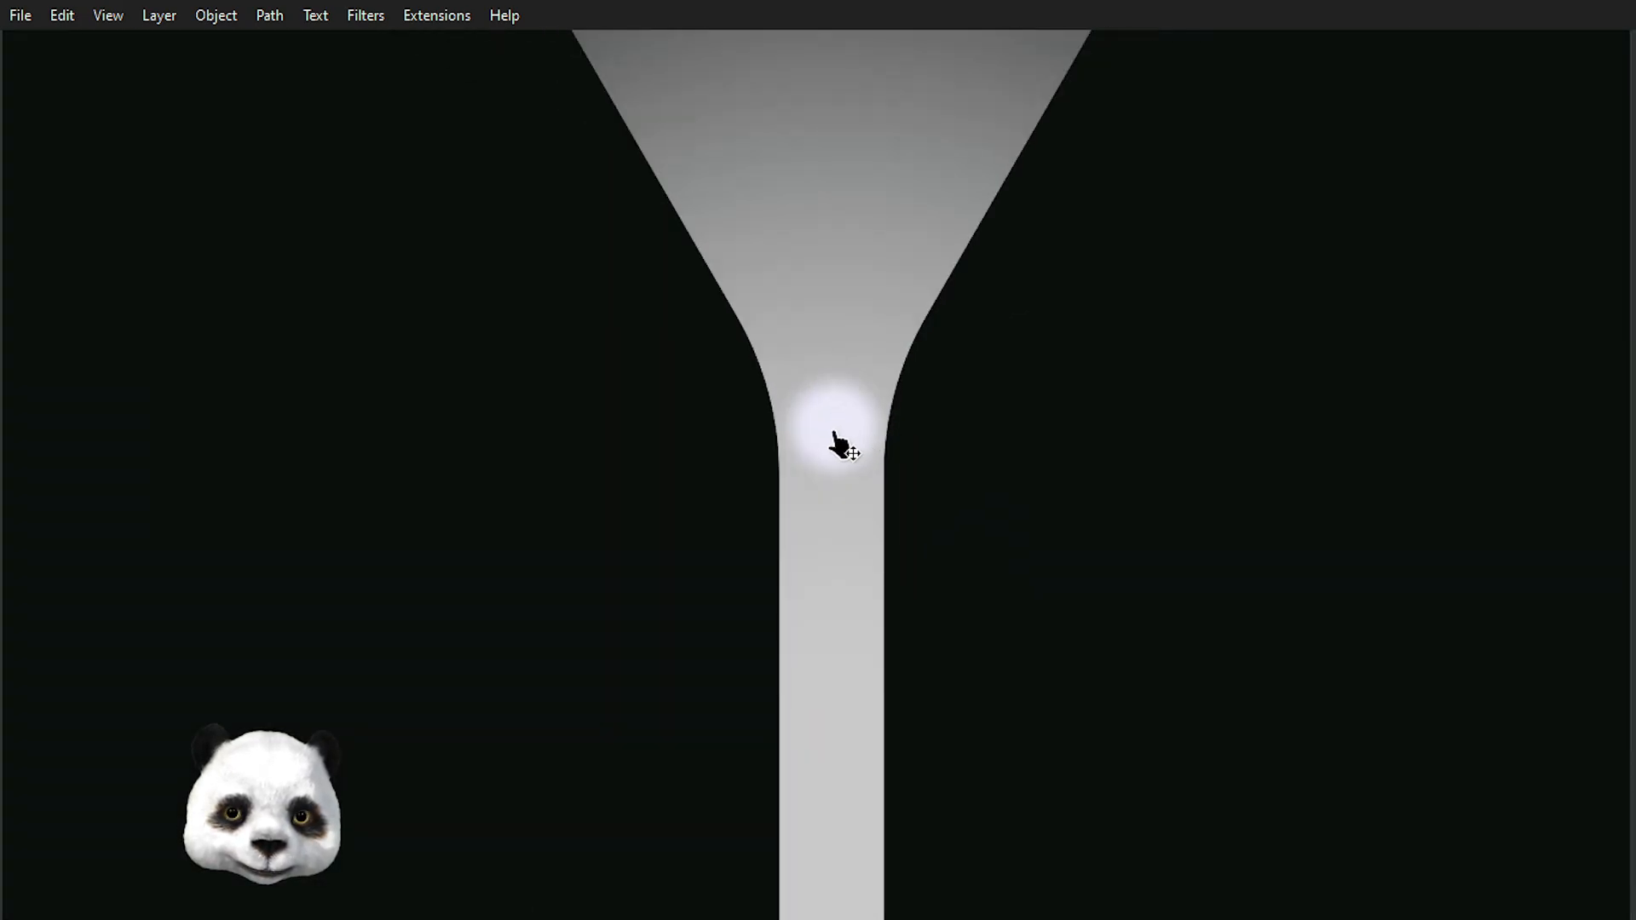
{"action": "left_click", "coordinate": [834, 440]}
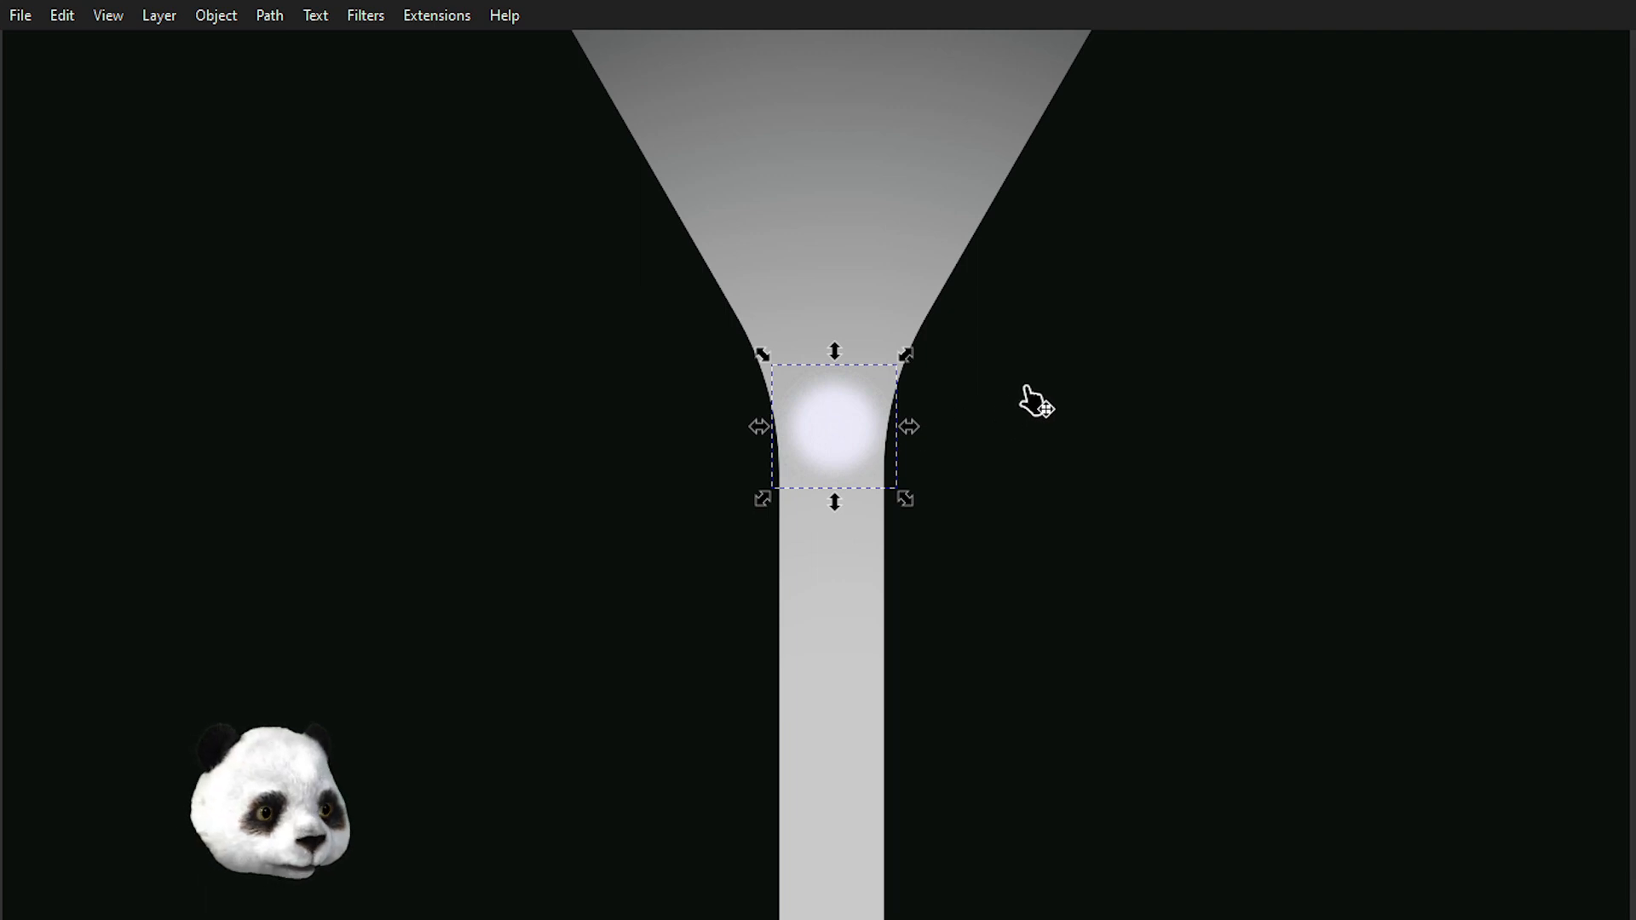
{"action": "scroll", "coordinate": [1036, 400], "scroll_direction": "down", "scroll_amount": 5}
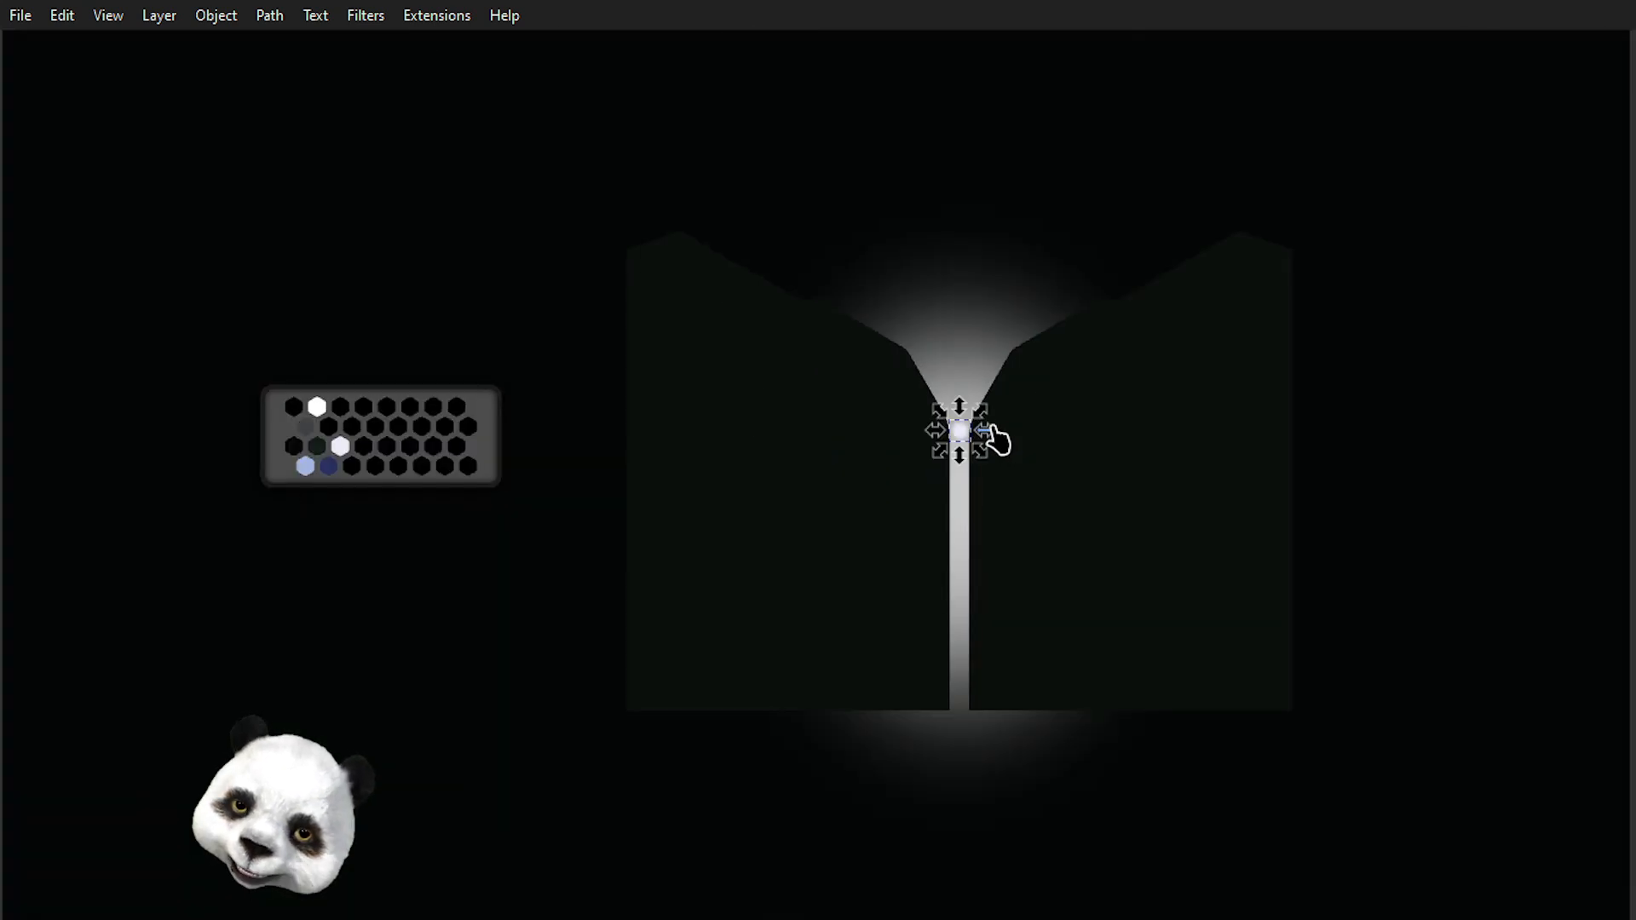
{"action": "scroll", "coordinate": [1005, 424], "scroll_direction": "up", "scroll_amount": 3}
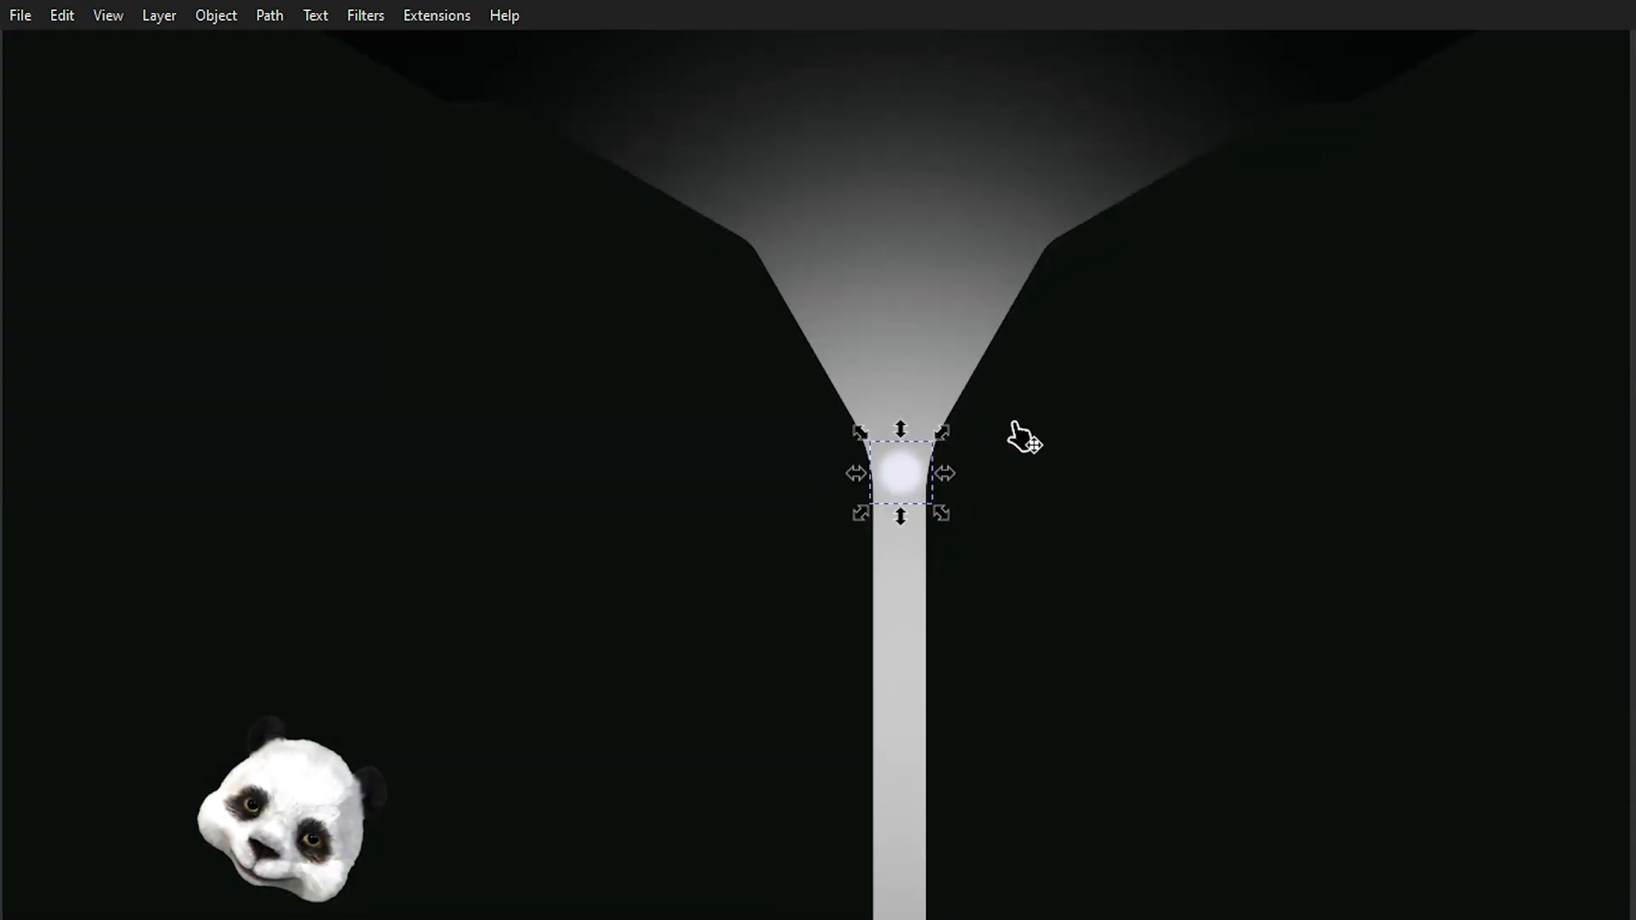
{"action": "scroll", "coordinate": [1014, 430], "scroll_direction": "down", "scroll_amount": 2}
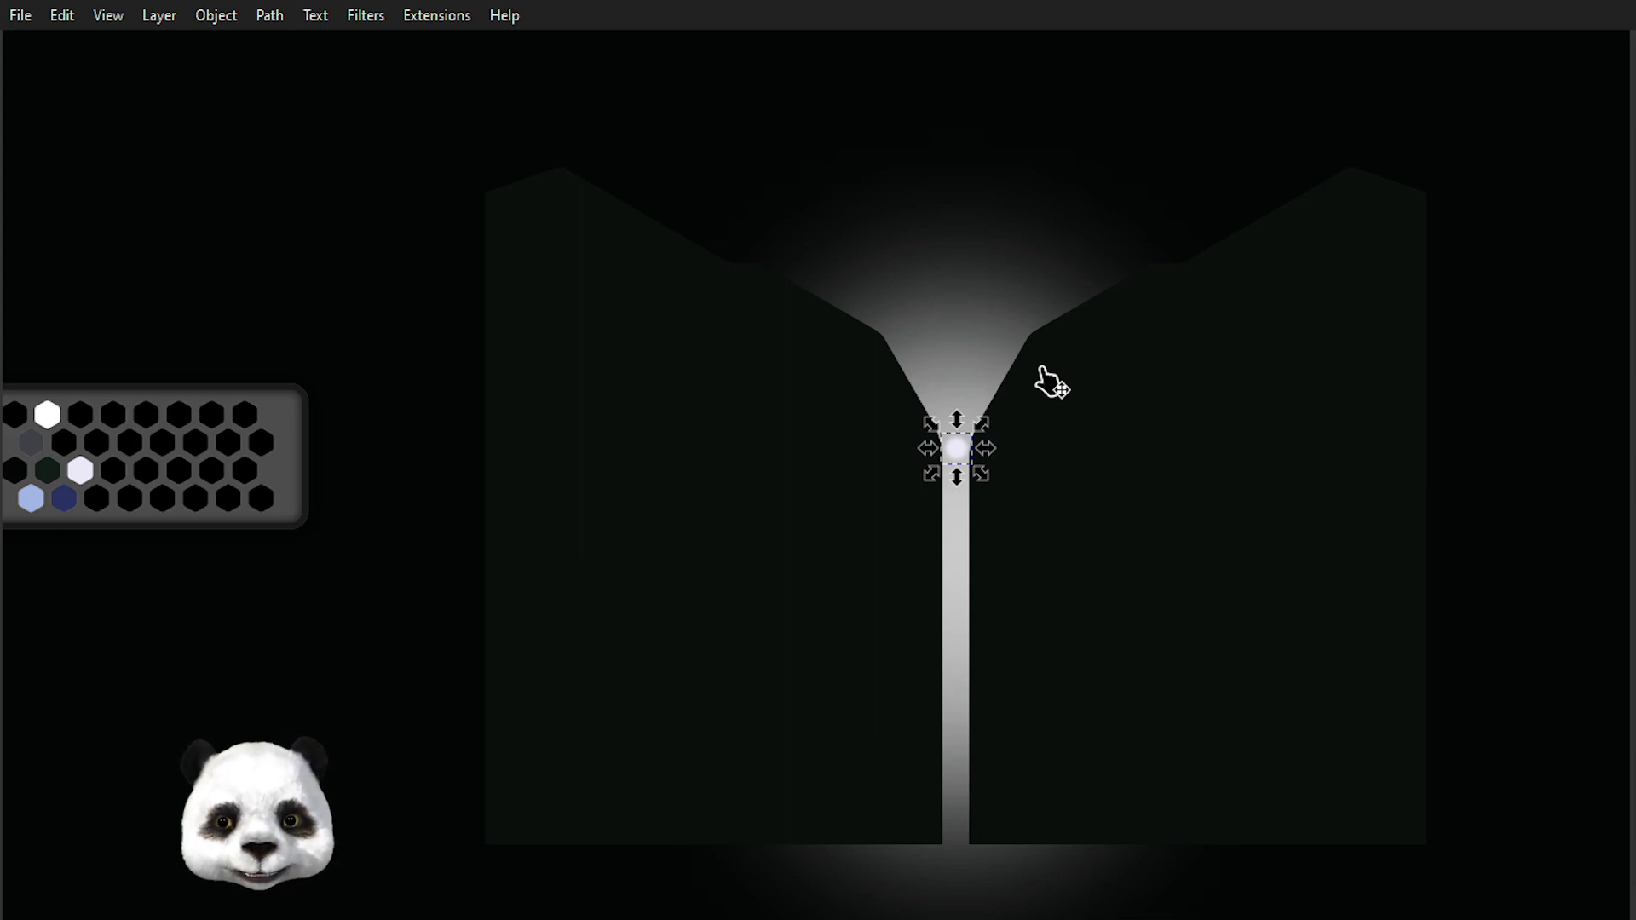
{"action": "left_click", "coordinate": [862, 594]}
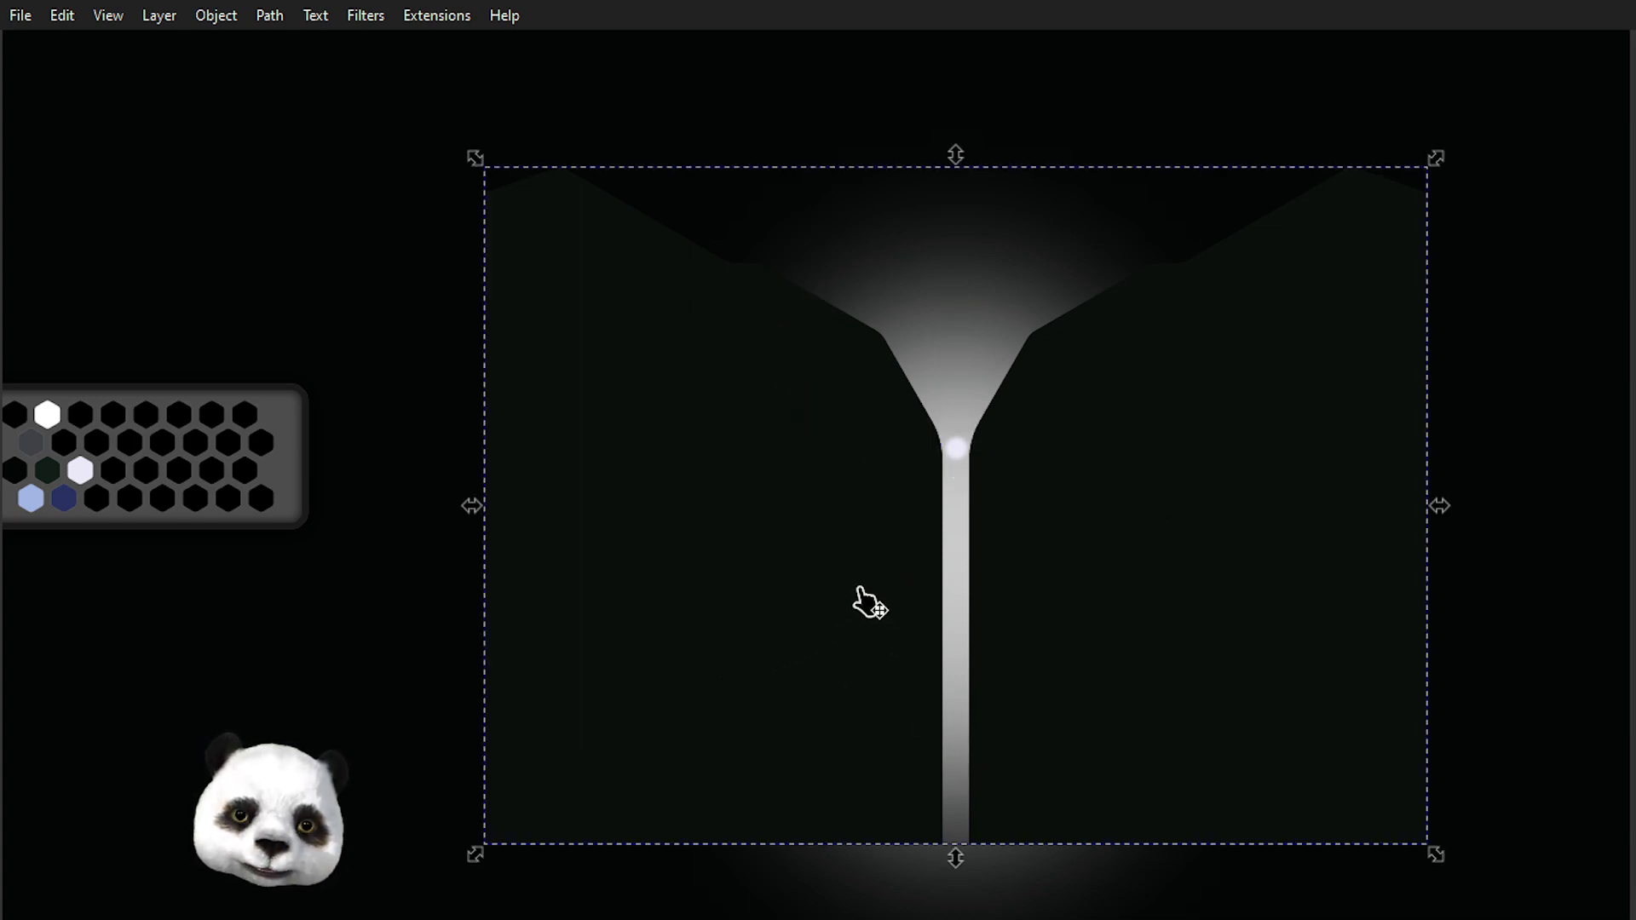
{"action": "scroll", "coordinate": [796, 579], "scroll_direction": "down", "scroll_amount": 3}
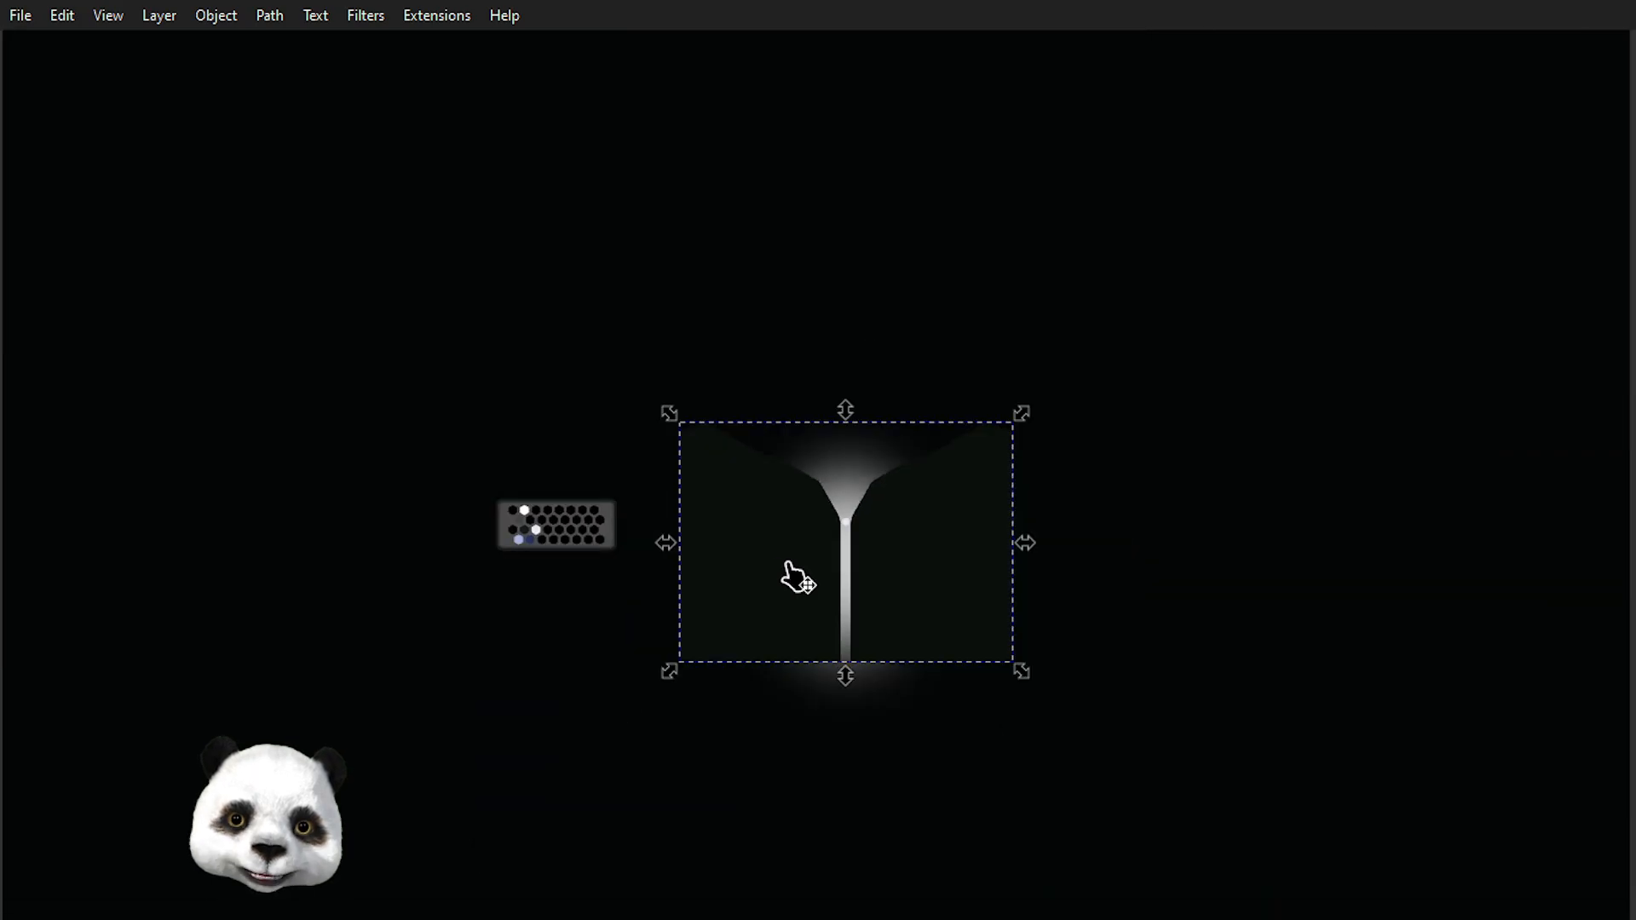
{"action": "scroll", "coordinate": [767, 573], "scroll_direction": "up", "scroll_amount": 3}
{"action": "double_click", "coordinate": [829, 558]}
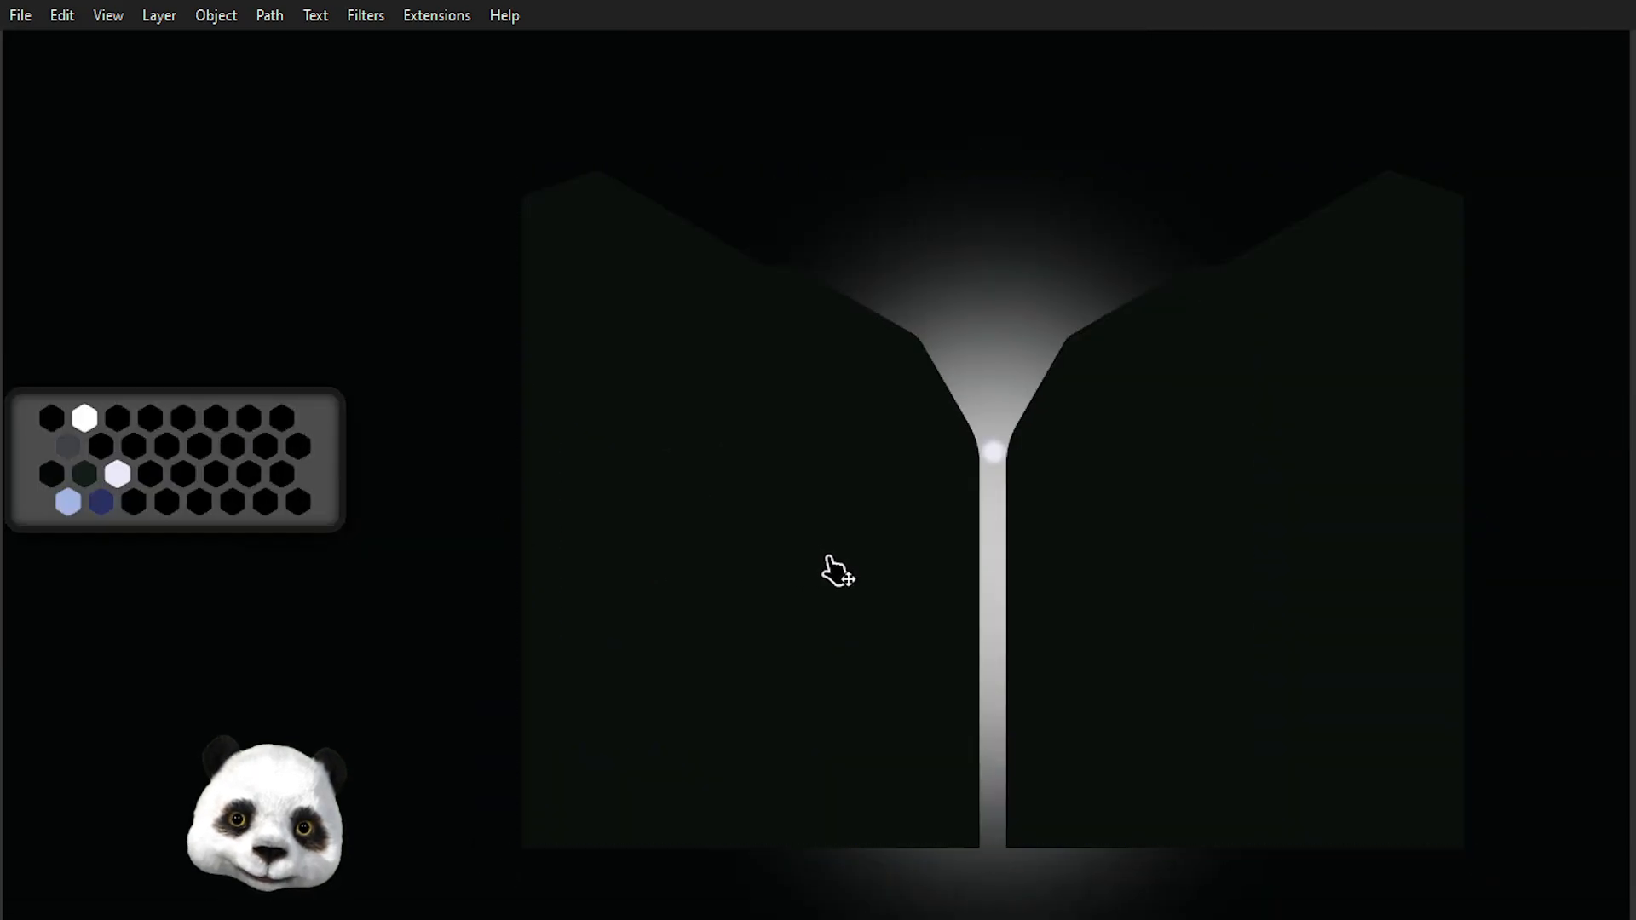
Apply a horizontal linear gradient across the left outline shape with the Gradient tool.
{"action": "left_click", "coordinate": [867, 564]}
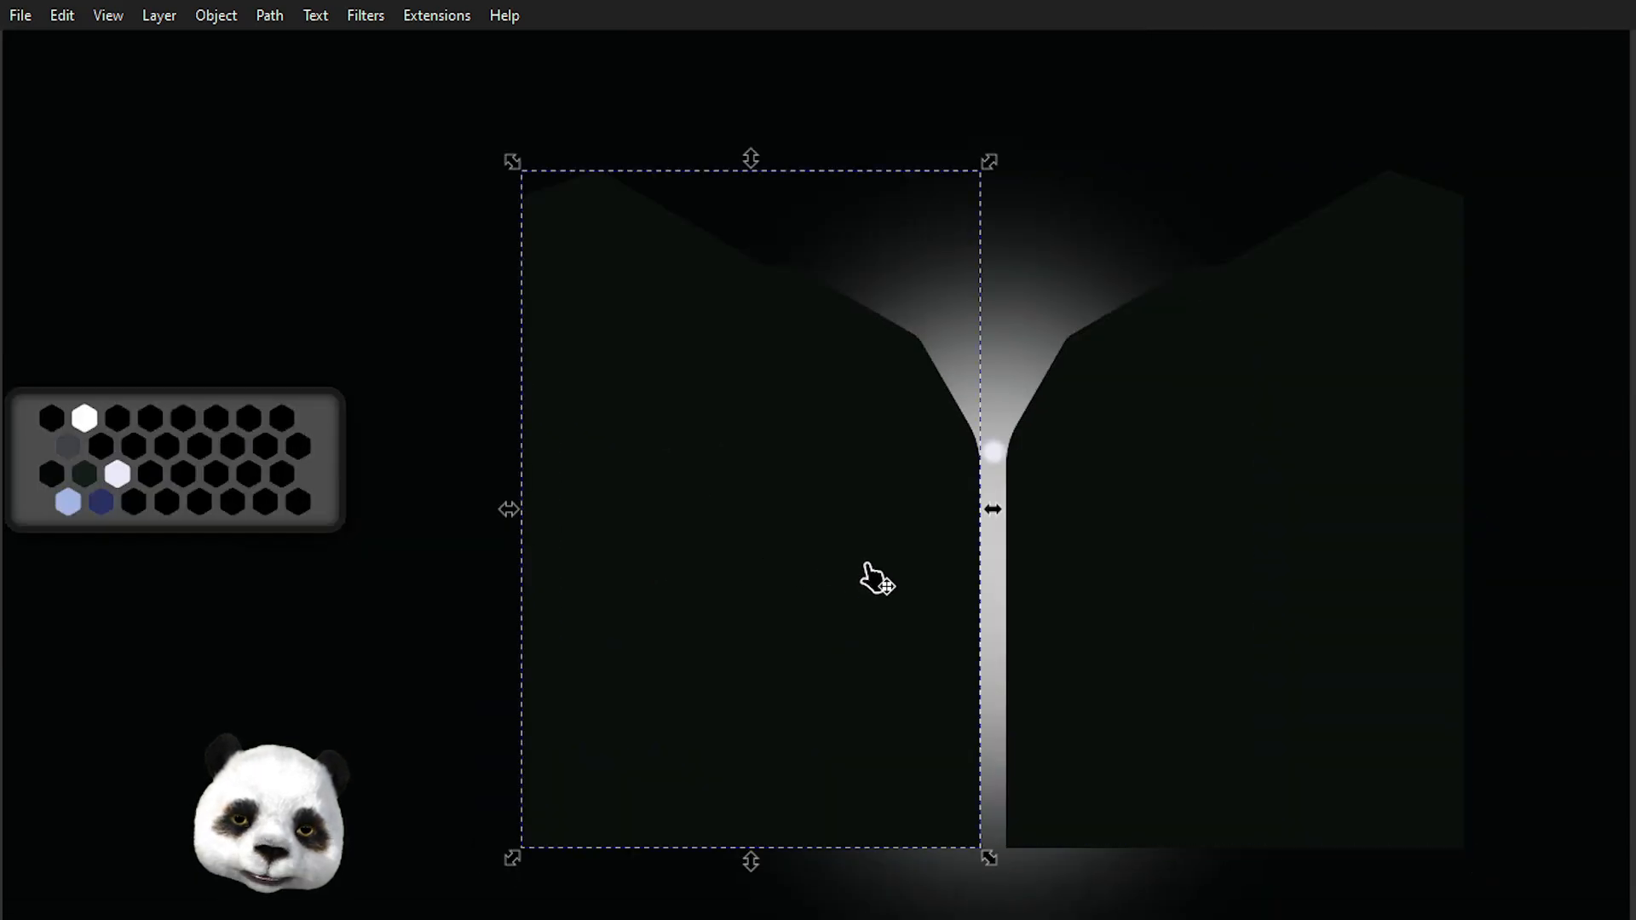
{"action": "key", "text": "g"}
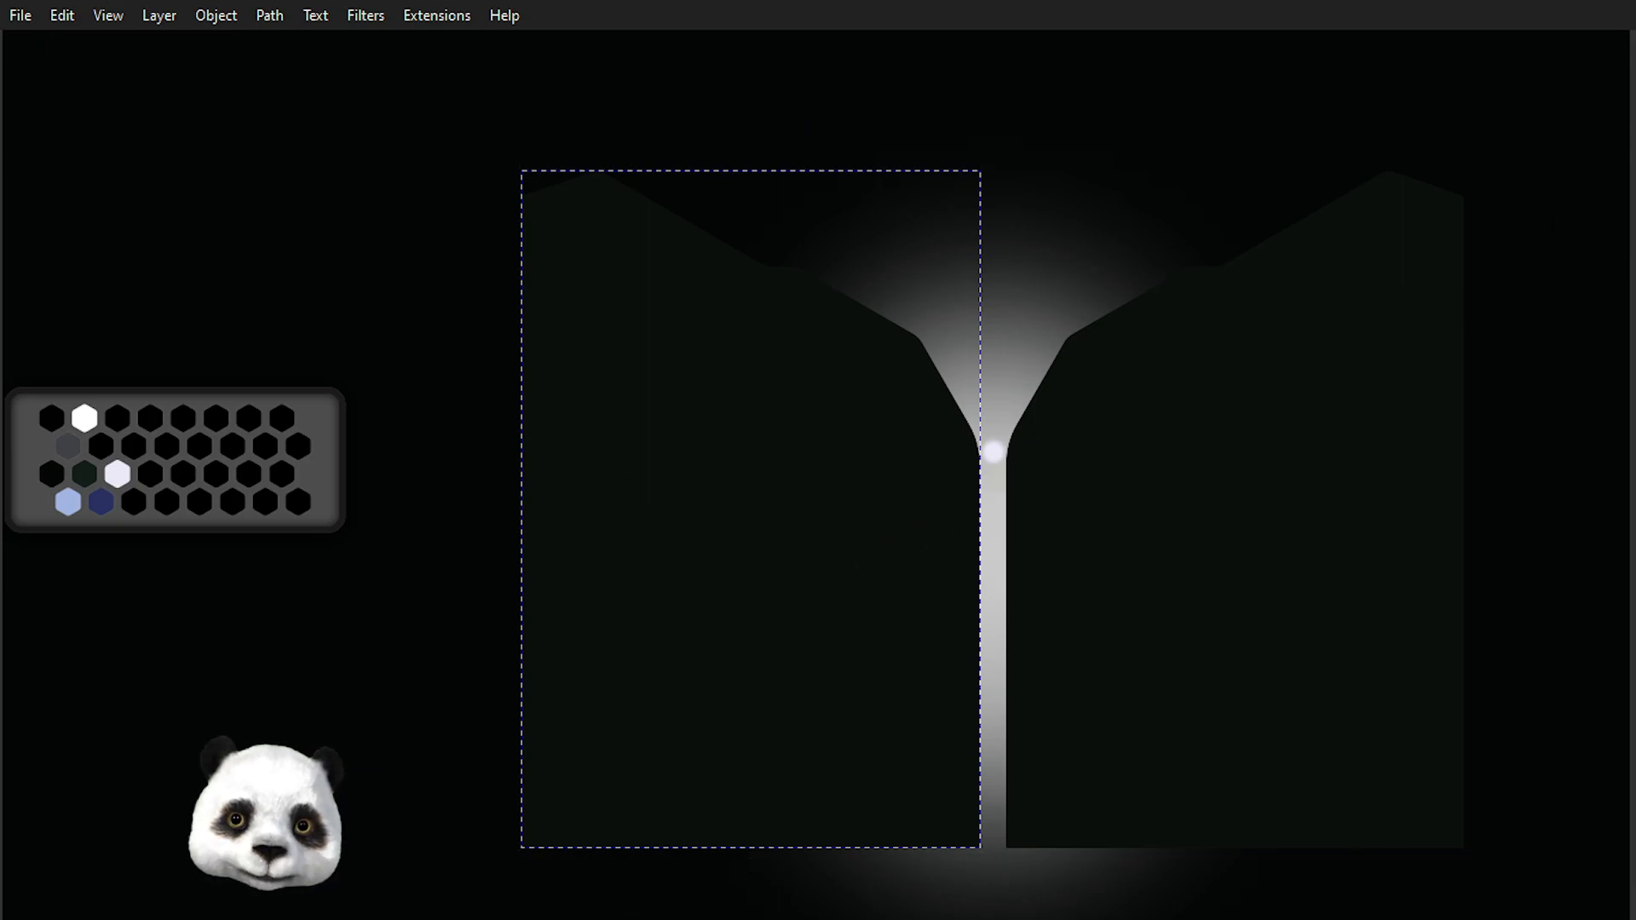
{"action": "left_click", "coordinate": [1632, 256]}
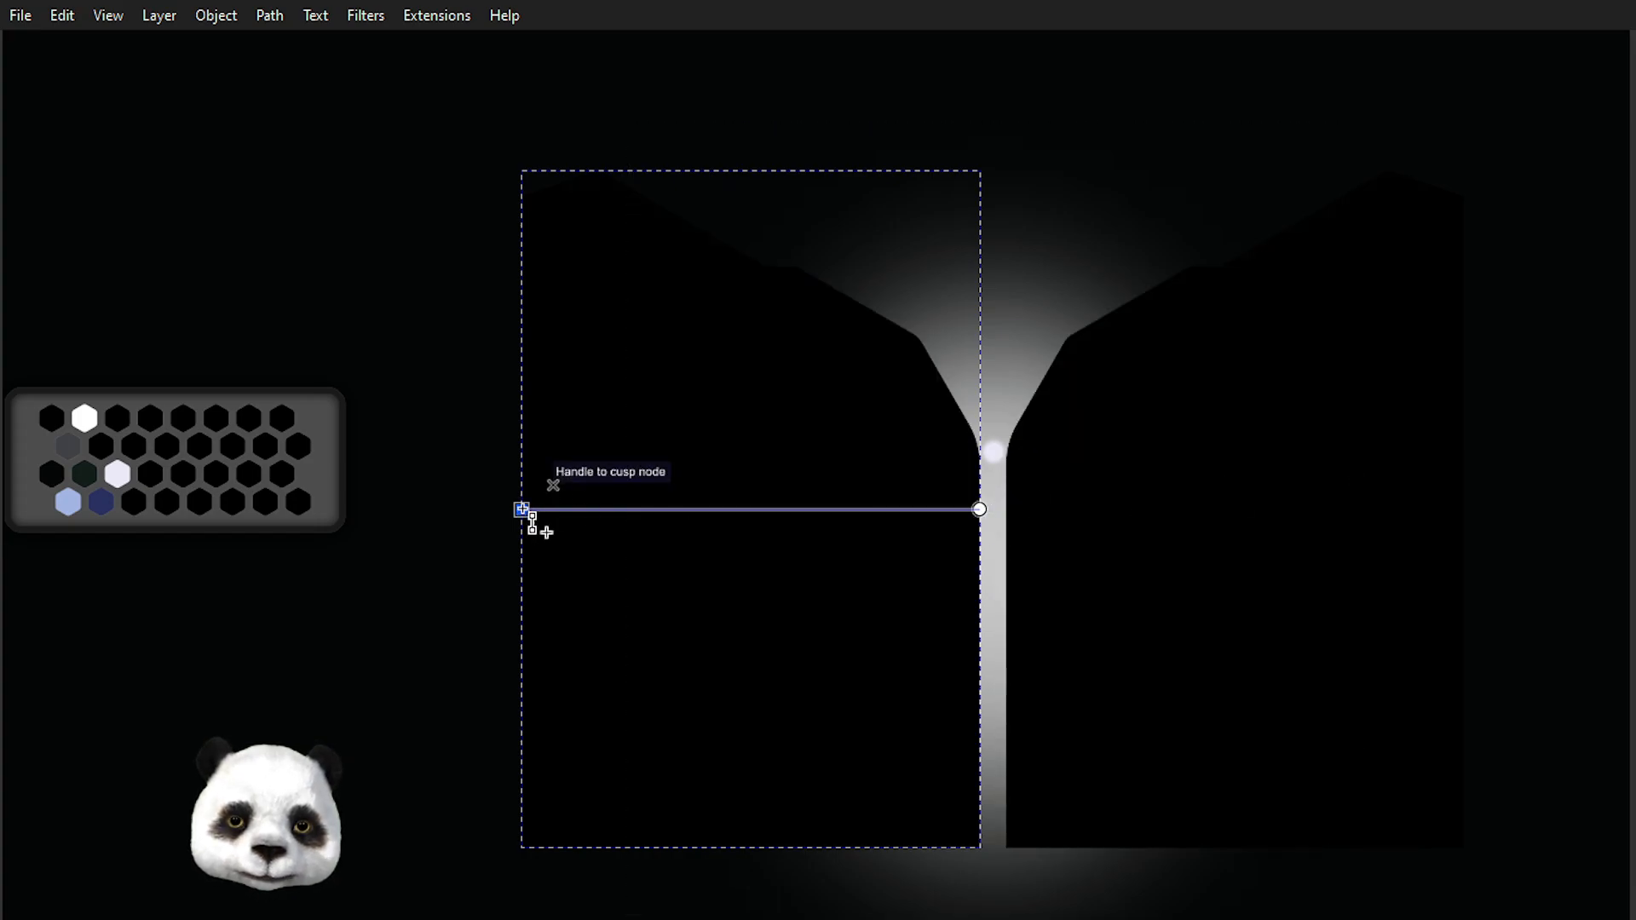
{"action": "left_click", "coordinate": [521, 509]}
{"action": "left_click", "coordinate": [979, 510]}
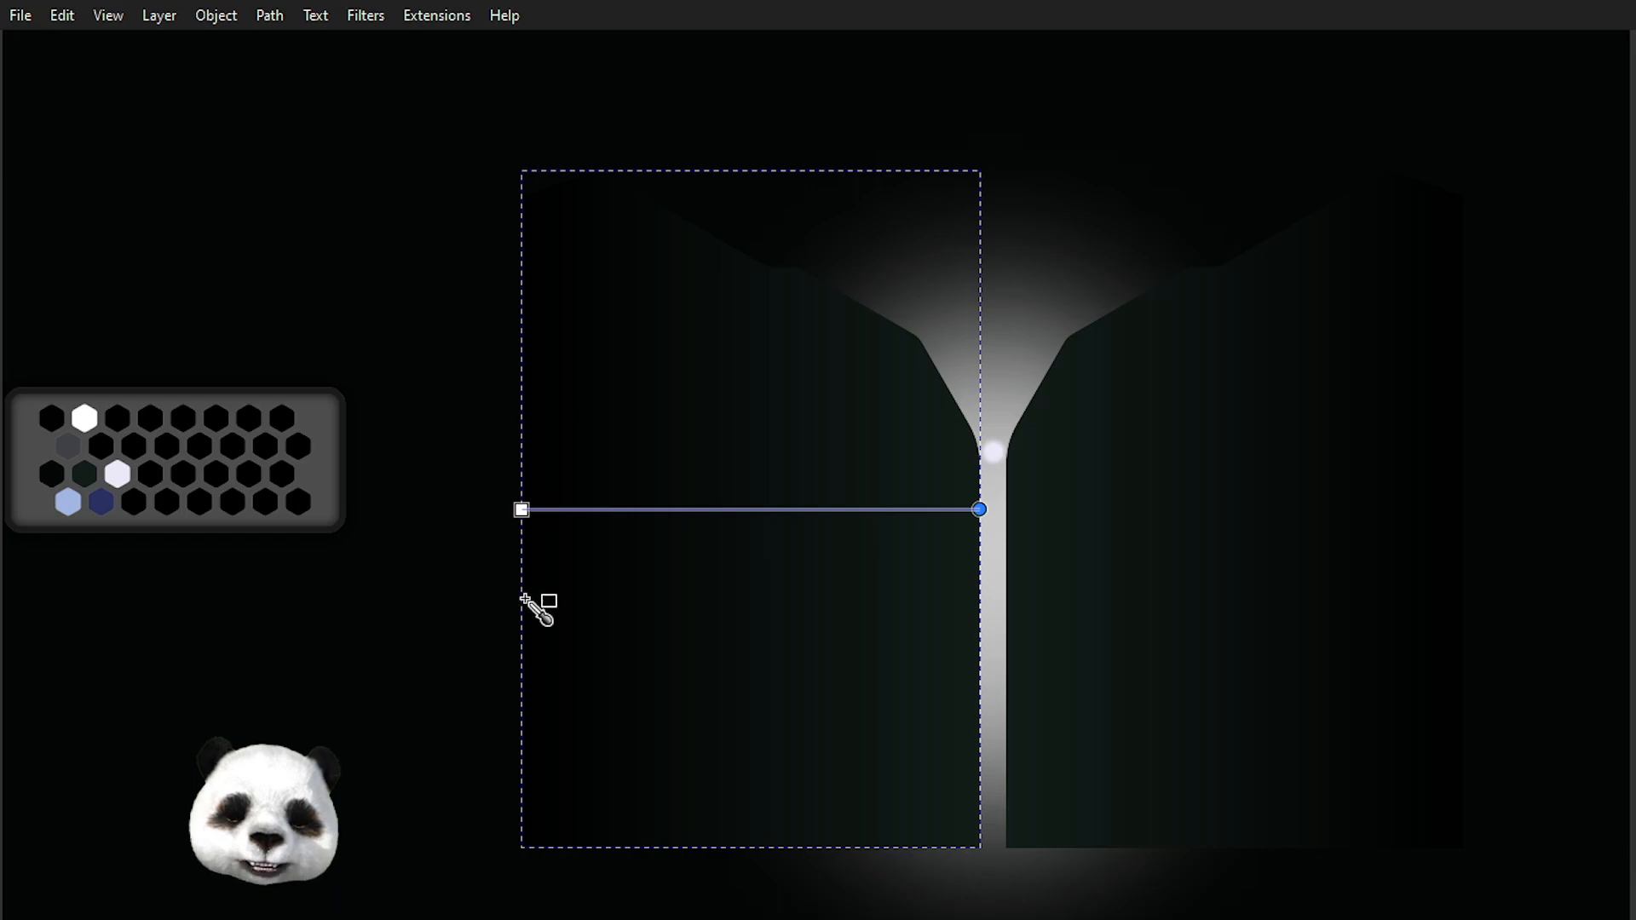
{"action": "left_click", "coordinate": [981, 516]}
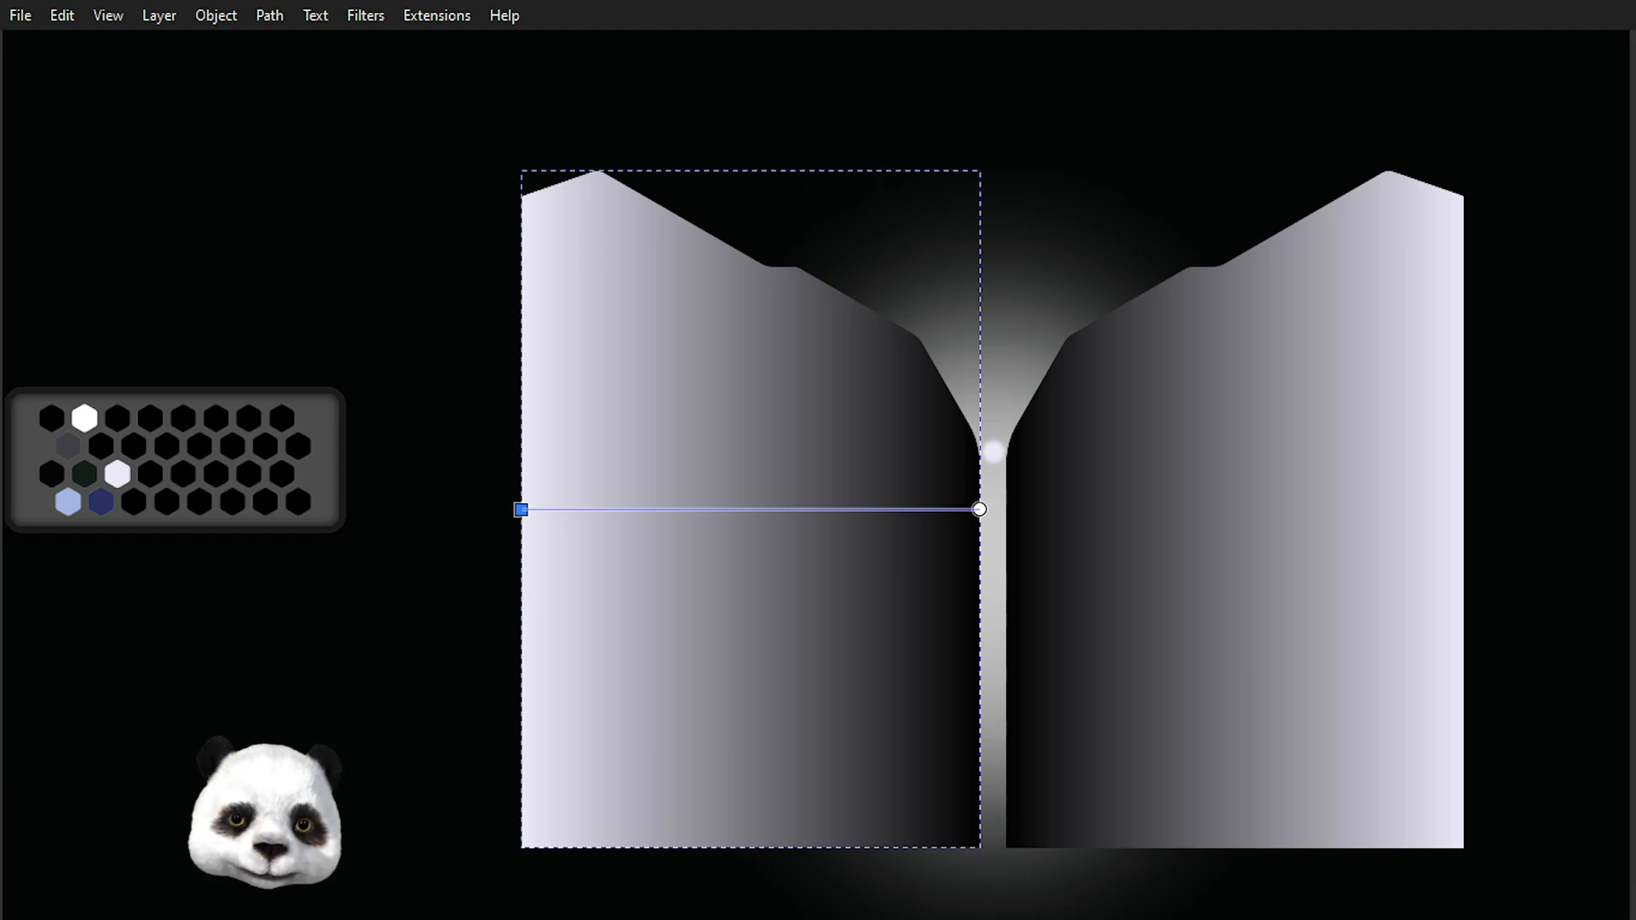
Select the left outline shape and lower it to the bottom of the stacking order.
{"action": "key", "text": "s"}
{"action": "left_click", "coordinate": [750, 509]}
{"action": "key", "text": "End"}
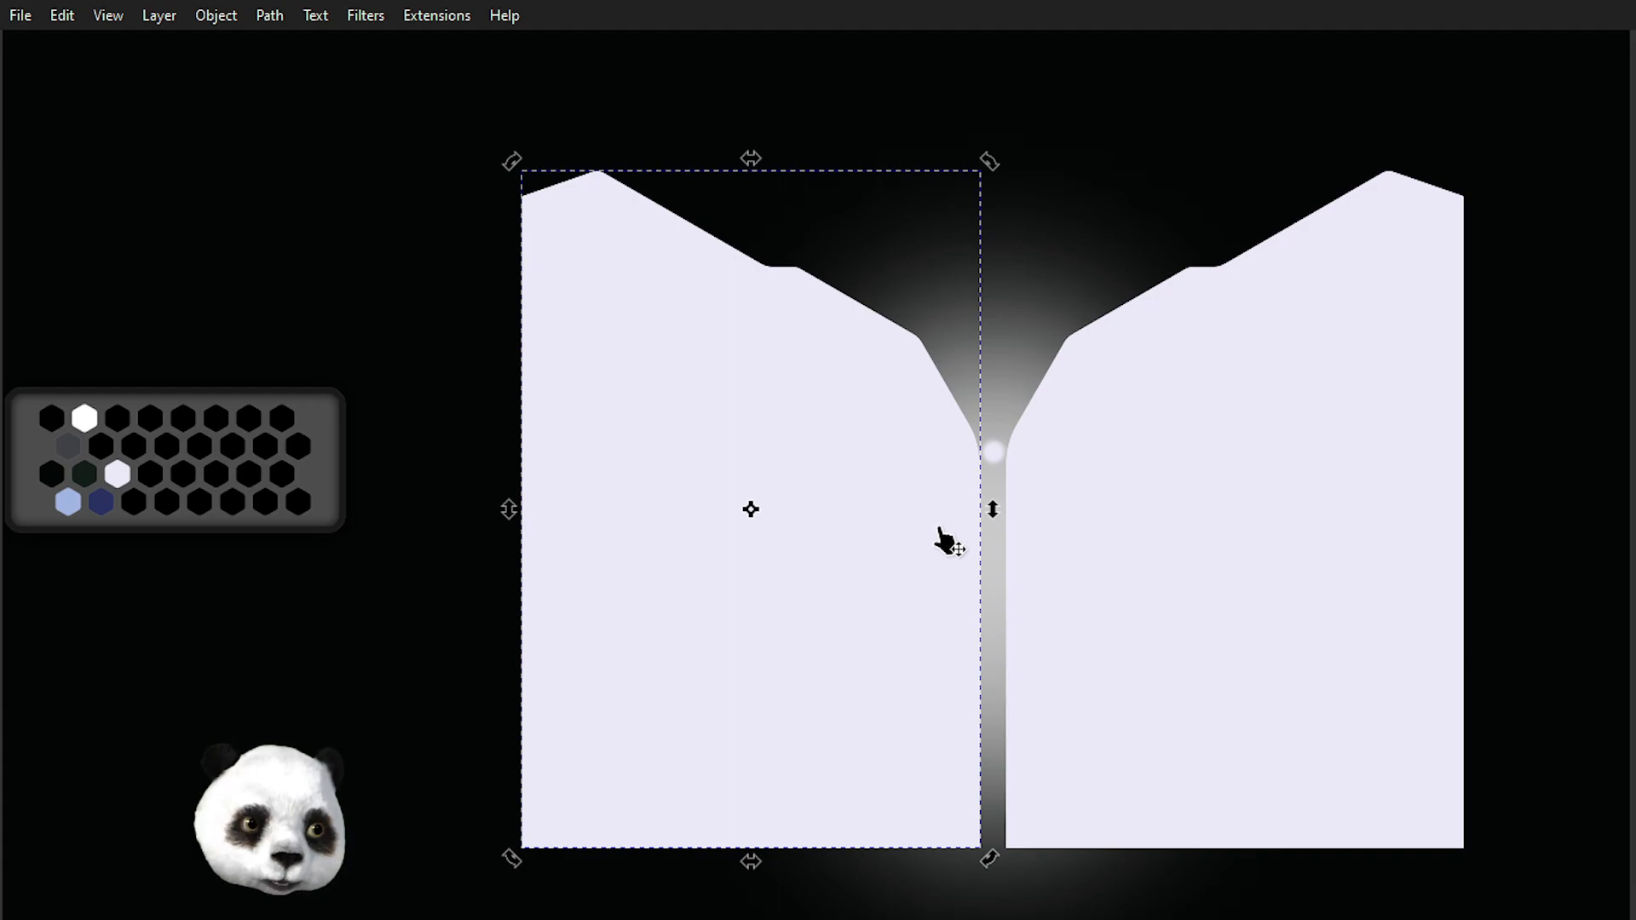
Draw a closed cone-shaped light path with the Pen tool, curving from the circle down past the outlines' base.
{"action": "key", "text": "b"}
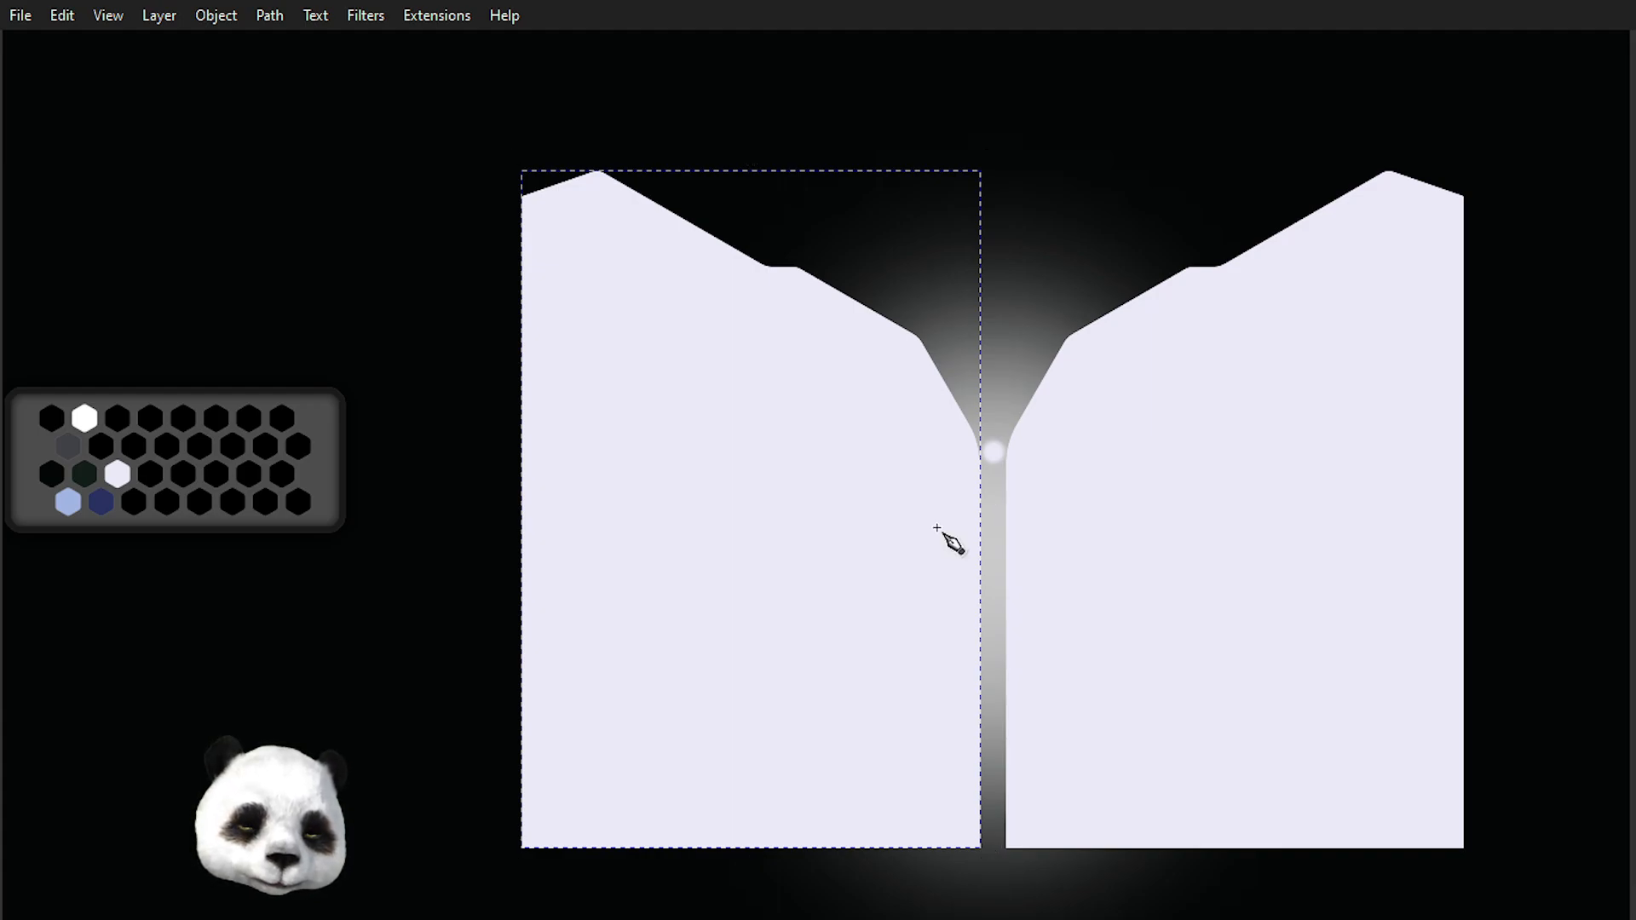
{"action": "left_click", "coordinate": [974, 421]}
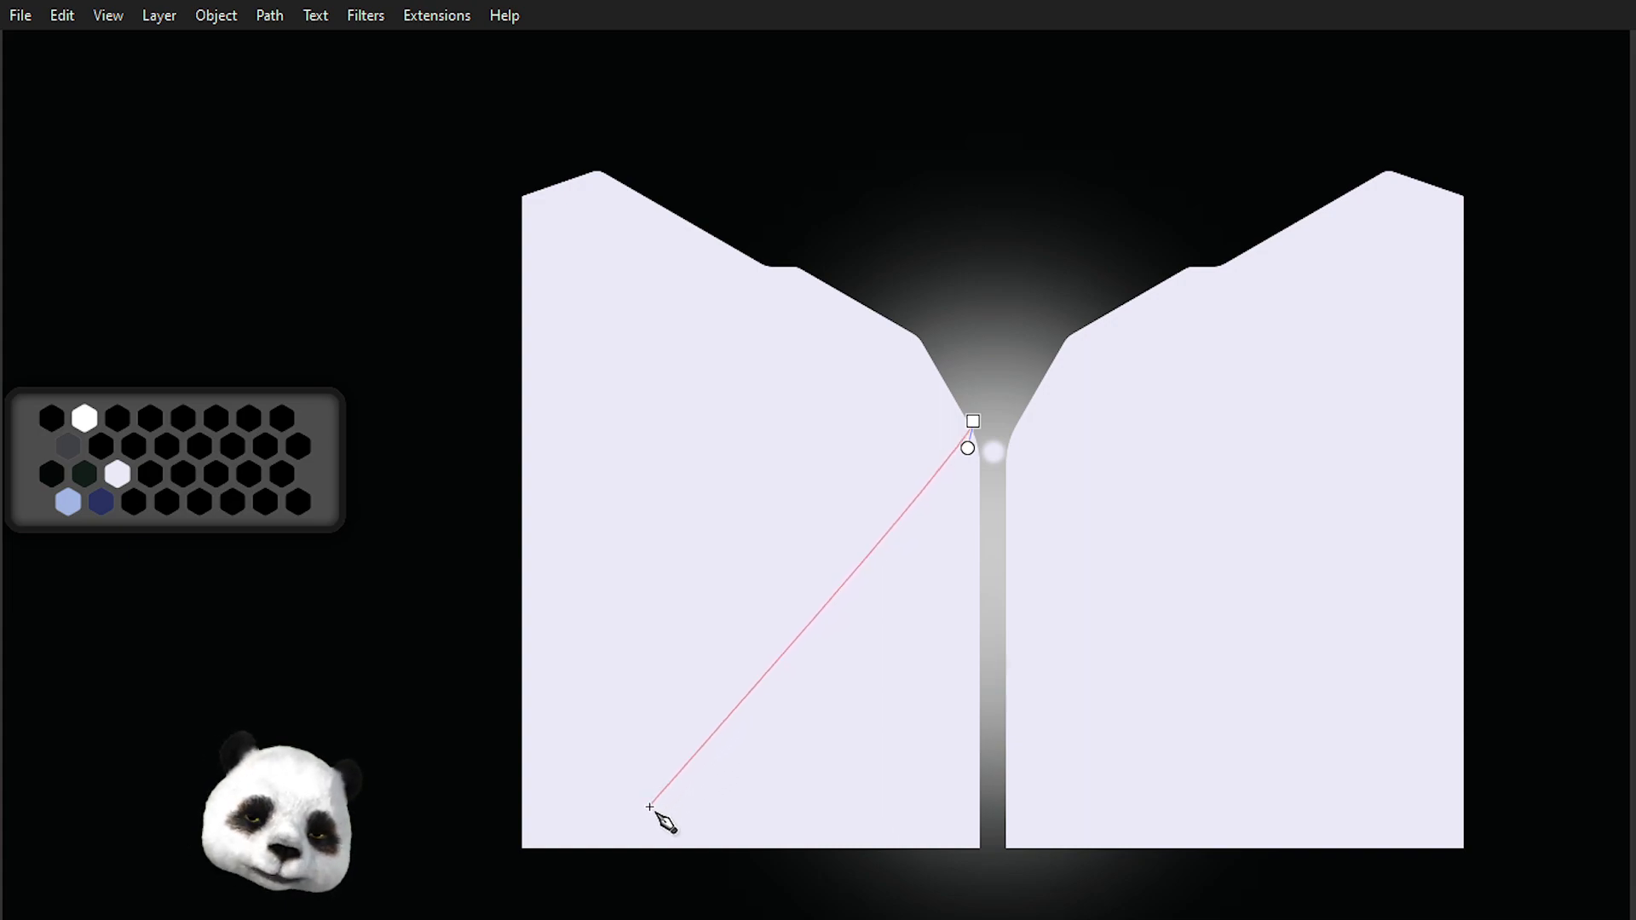
{"action": "left_click_drag", "start_coordinate": [635, 834], "coordinate": [601, 916]}
{"action": "left_click", "coordinate": [1009, 912]}
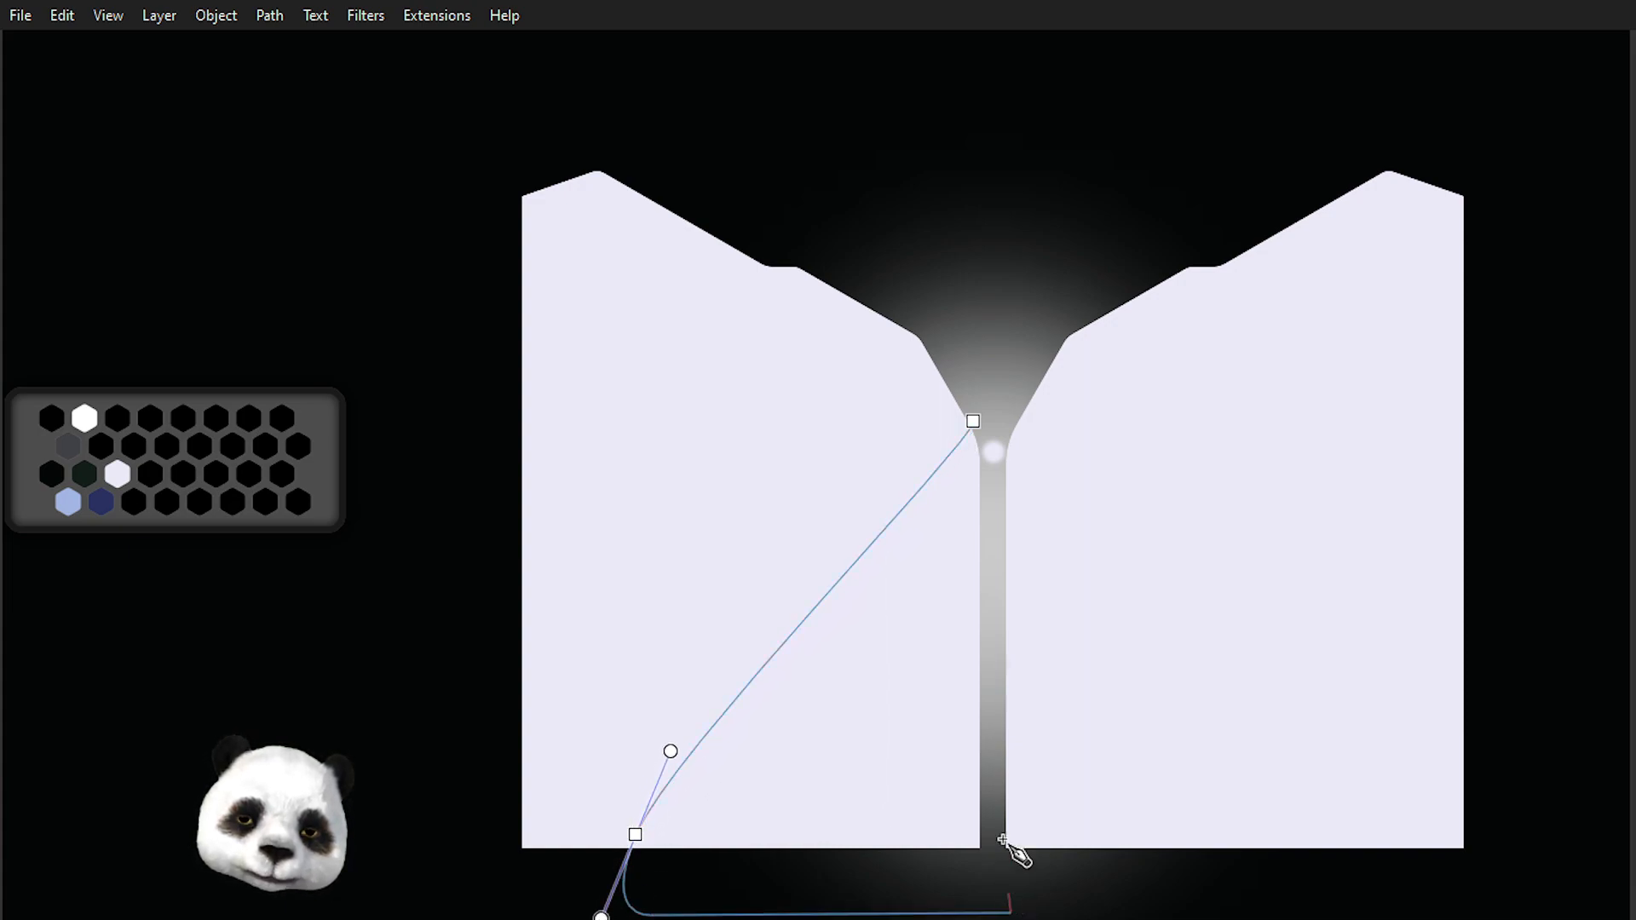
{"action": "mouse_move", "coordinate": [974, 421]}
{"action": "left_mouse_down"}
{"action": "mouse_move", "coordinate": [943, 413]}
{"action": "mouse_move", "coordinate": [949, 430]}
{"action": "left_mouse_up"}
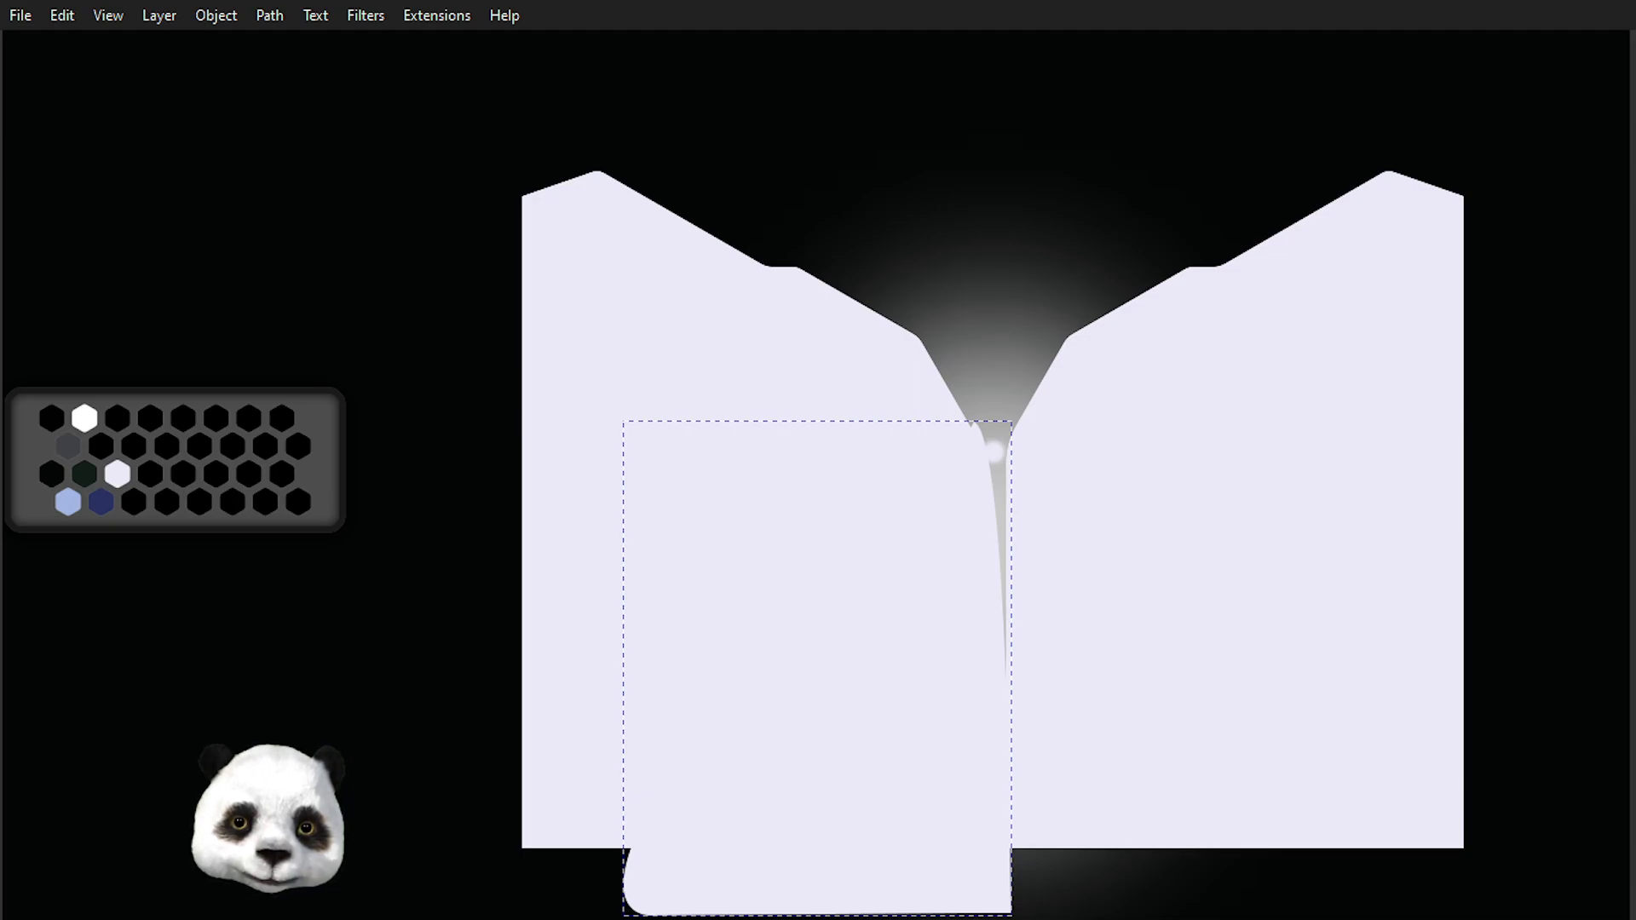
Lower the new cone to the bottom, then select the outline shape and fill the outlines black.
{"action": "key", "text": "End"}
{"action": "key", "text": "Tab"}
{"action": "key", "text": "d"}
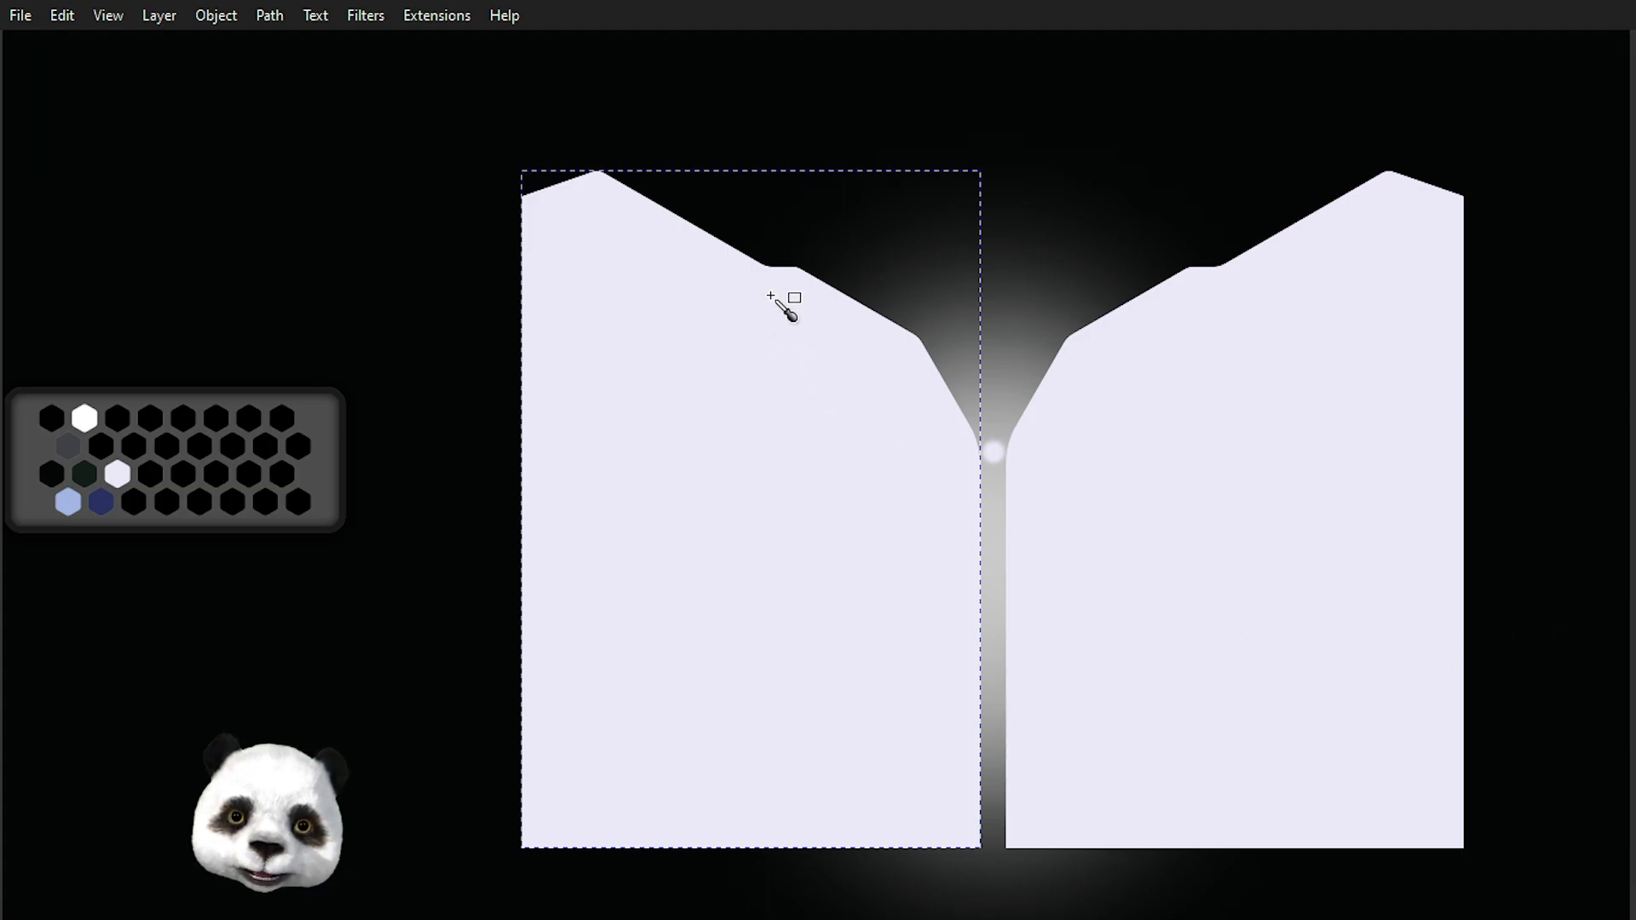
{"action": "left_click", "coordinate": [87, 472]}
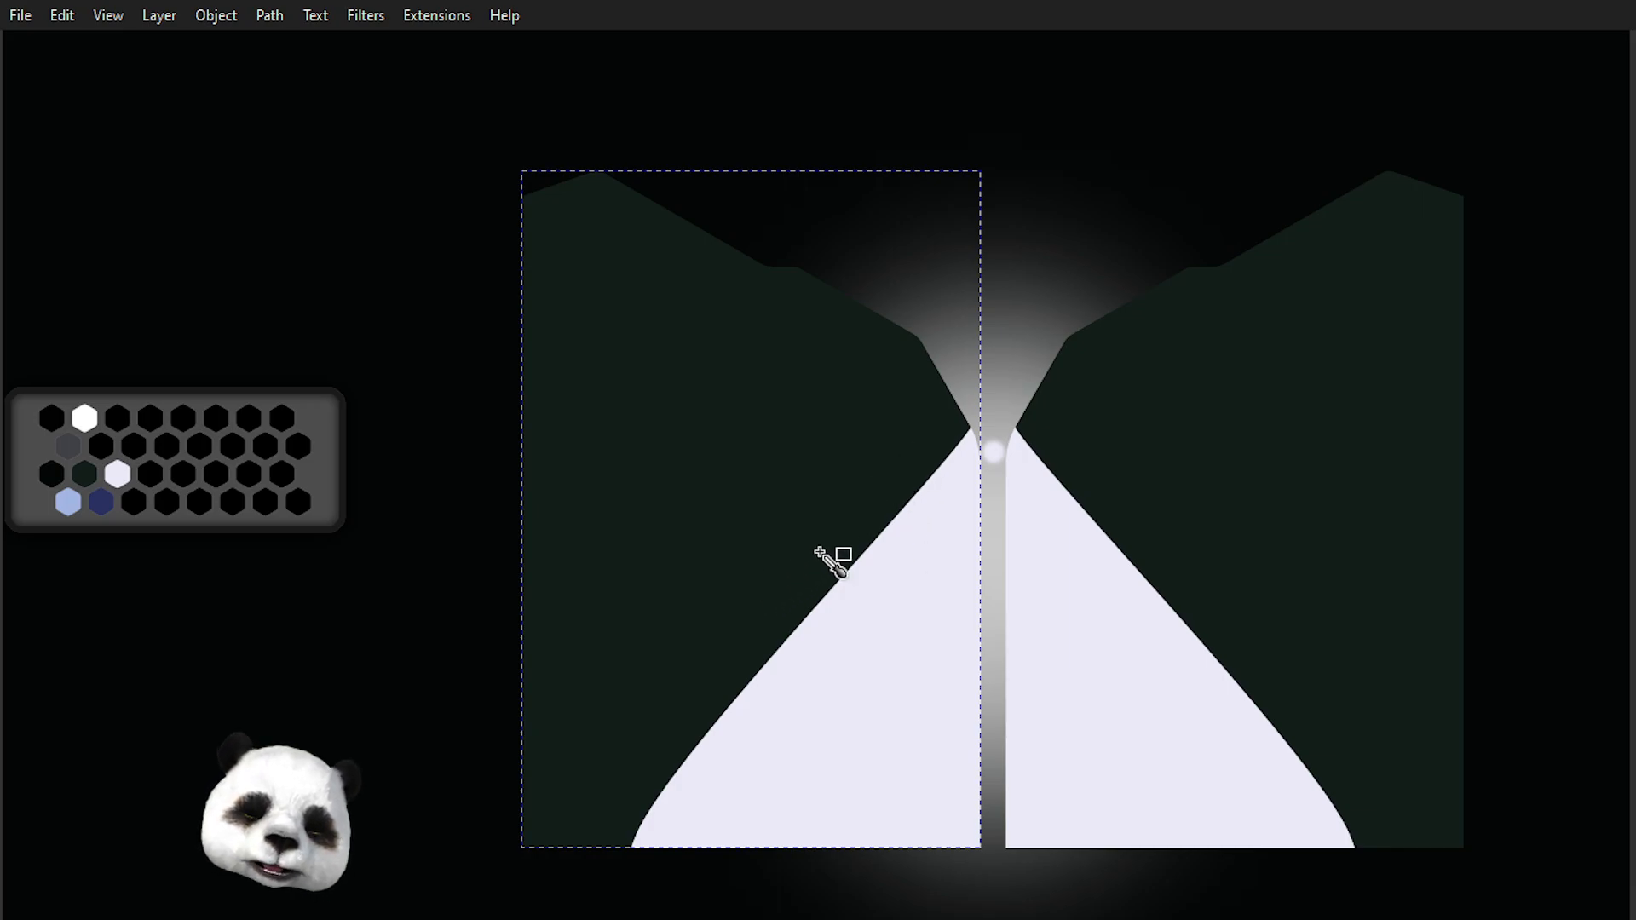
{"action": "key", "text": "s"}
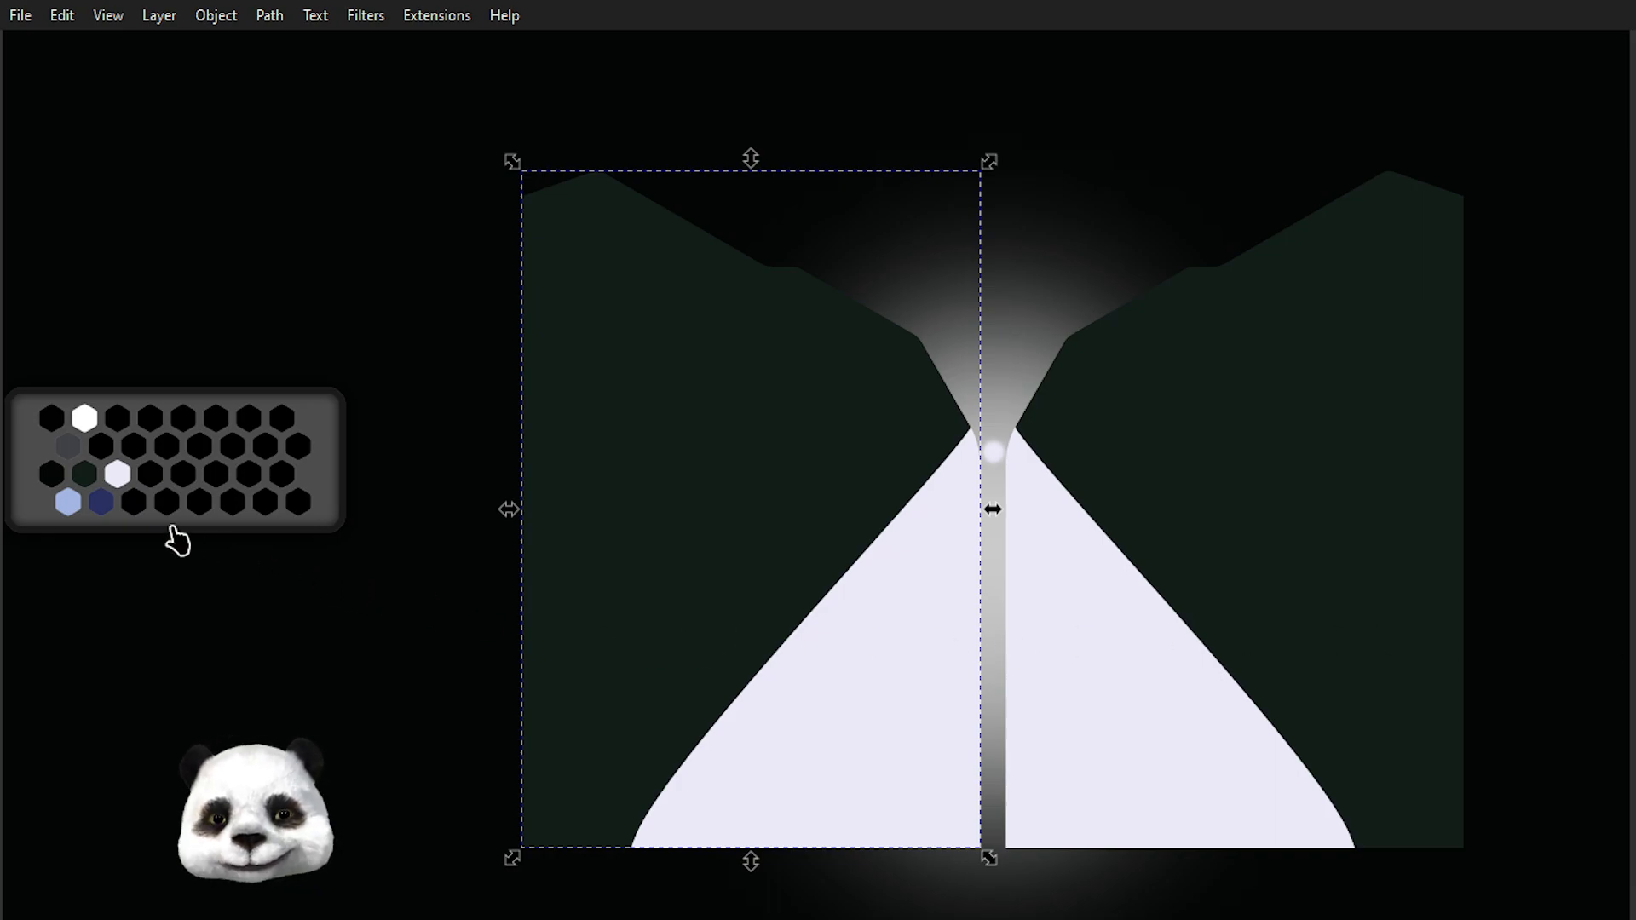
{"action": "key", "text": "d"}
{"action": "left_click", "coordinate": [53, 480]}
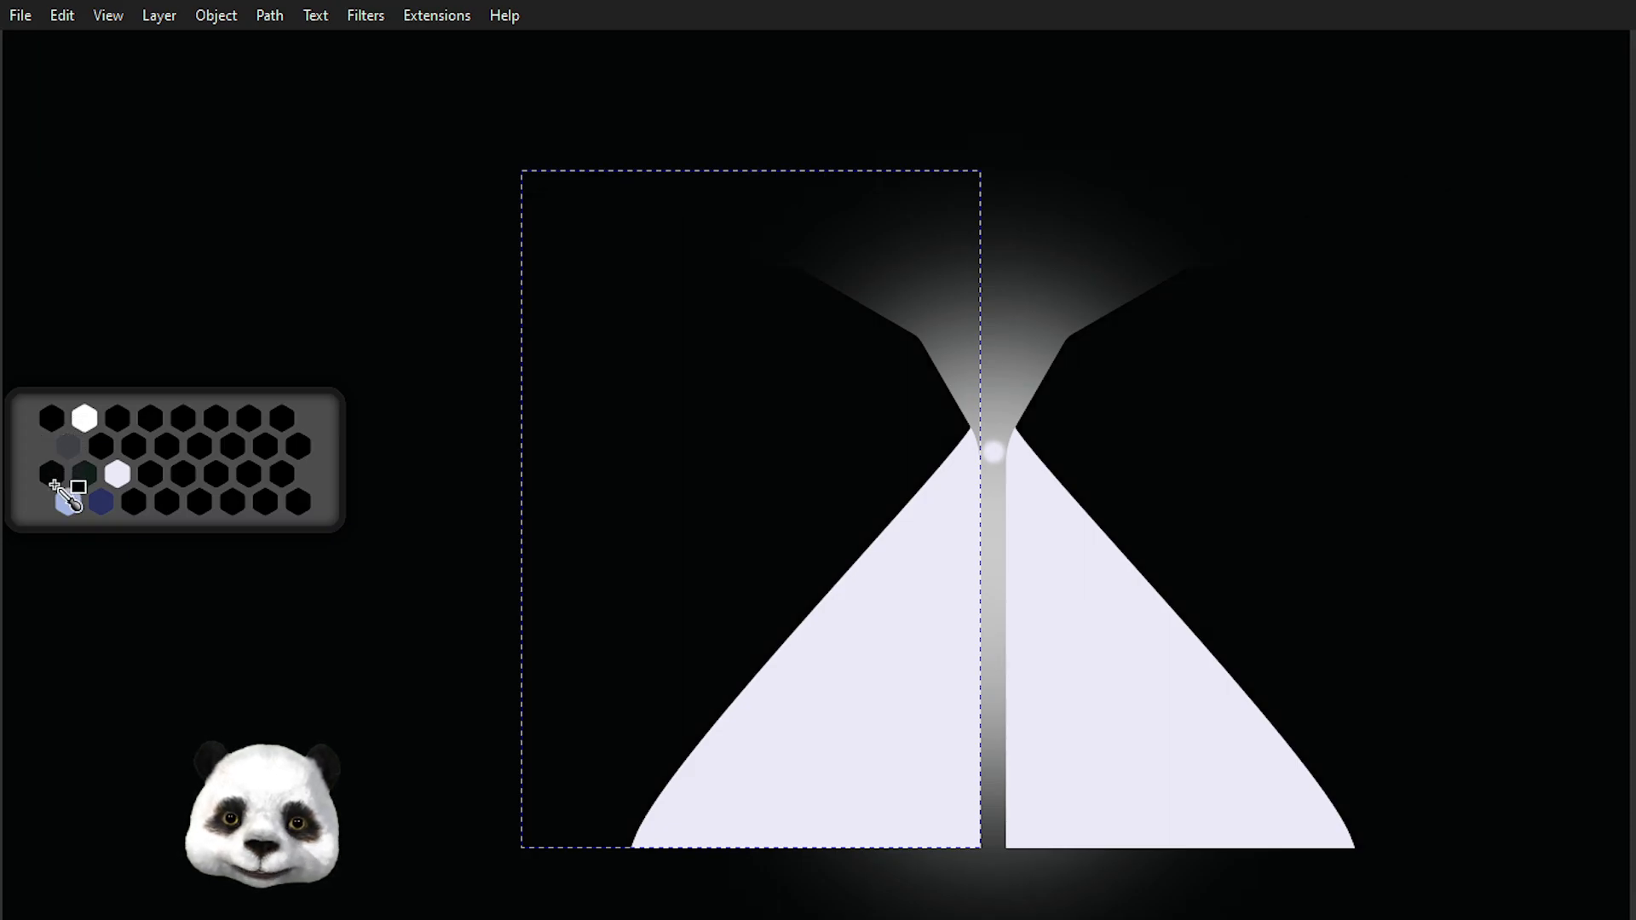
Apply a linear gradient to the light cone running from just below the circle down toward its base.
{"action": "scroll", "coordinate": [887, 512], "scroll_direction": "down", "scroll_amount": 2}
{"action": "scroll", "coordinate": [887, 513], "scroll_direction": "up", "scroll_amount": 3}
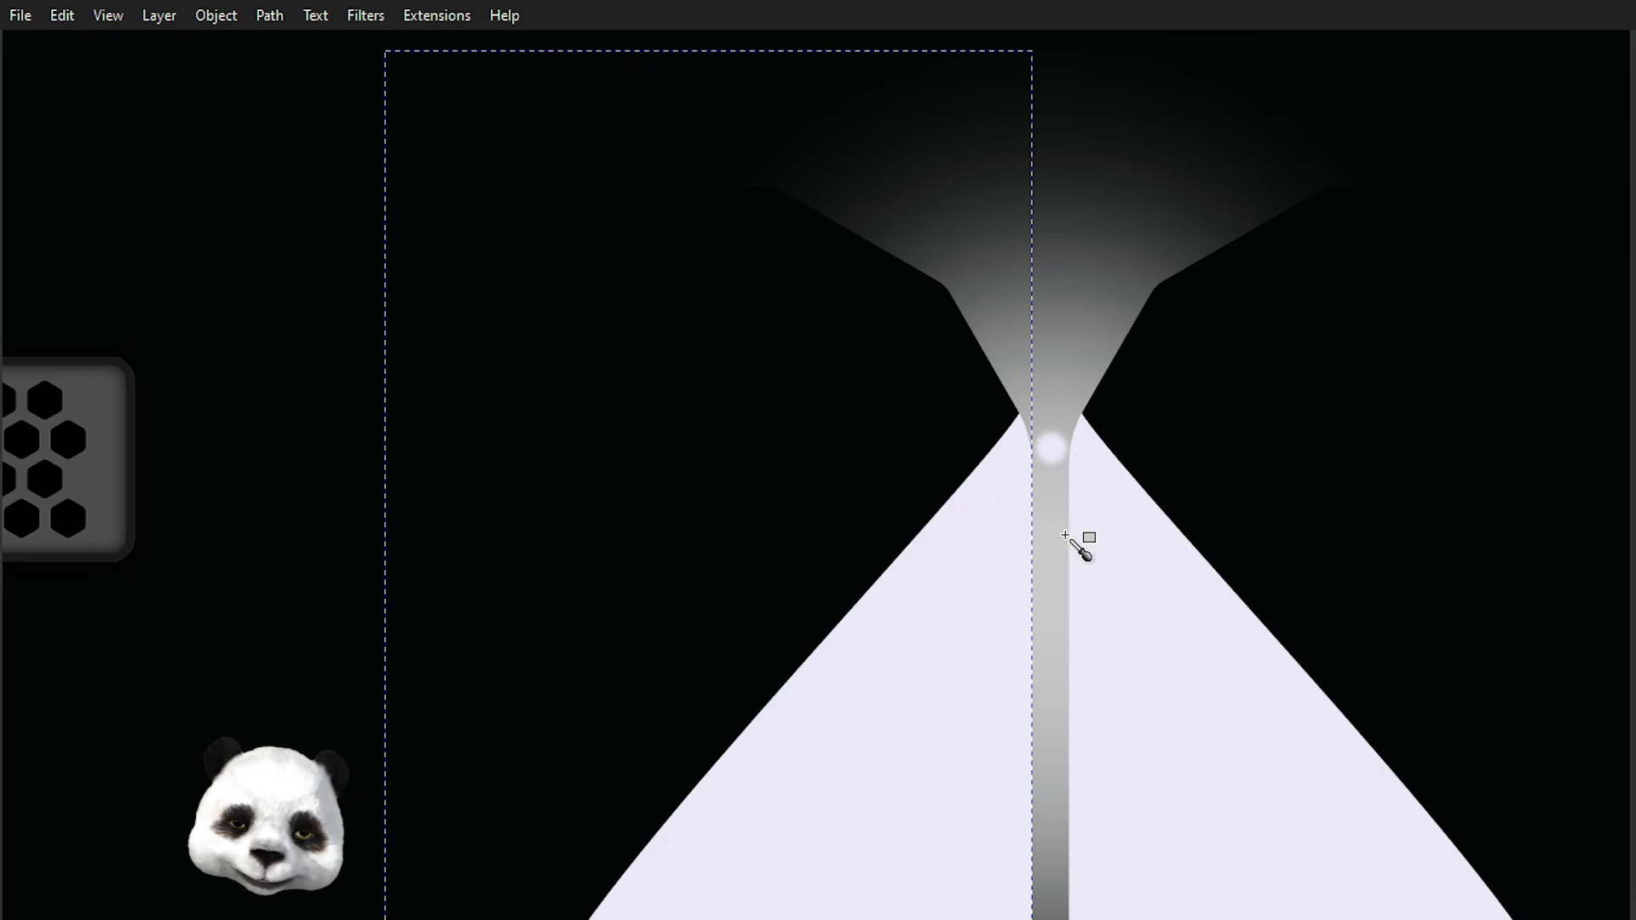
{"action": "key", "text": "g"}
{"action": "left_click", "coordinate": [980, 614]}
{"action": "scroll", "coordinate": [1048, 577], "scroll_direction": "down", "scroll_amount": 1}
{"action": "scroll", "coordinate": [1032, 577], "scroll_direction": "down", "scroll_amount": 1}
{"action": "left_click_drag", "start_coordinate": [1008, 596], "coordinate": [913, 523]}
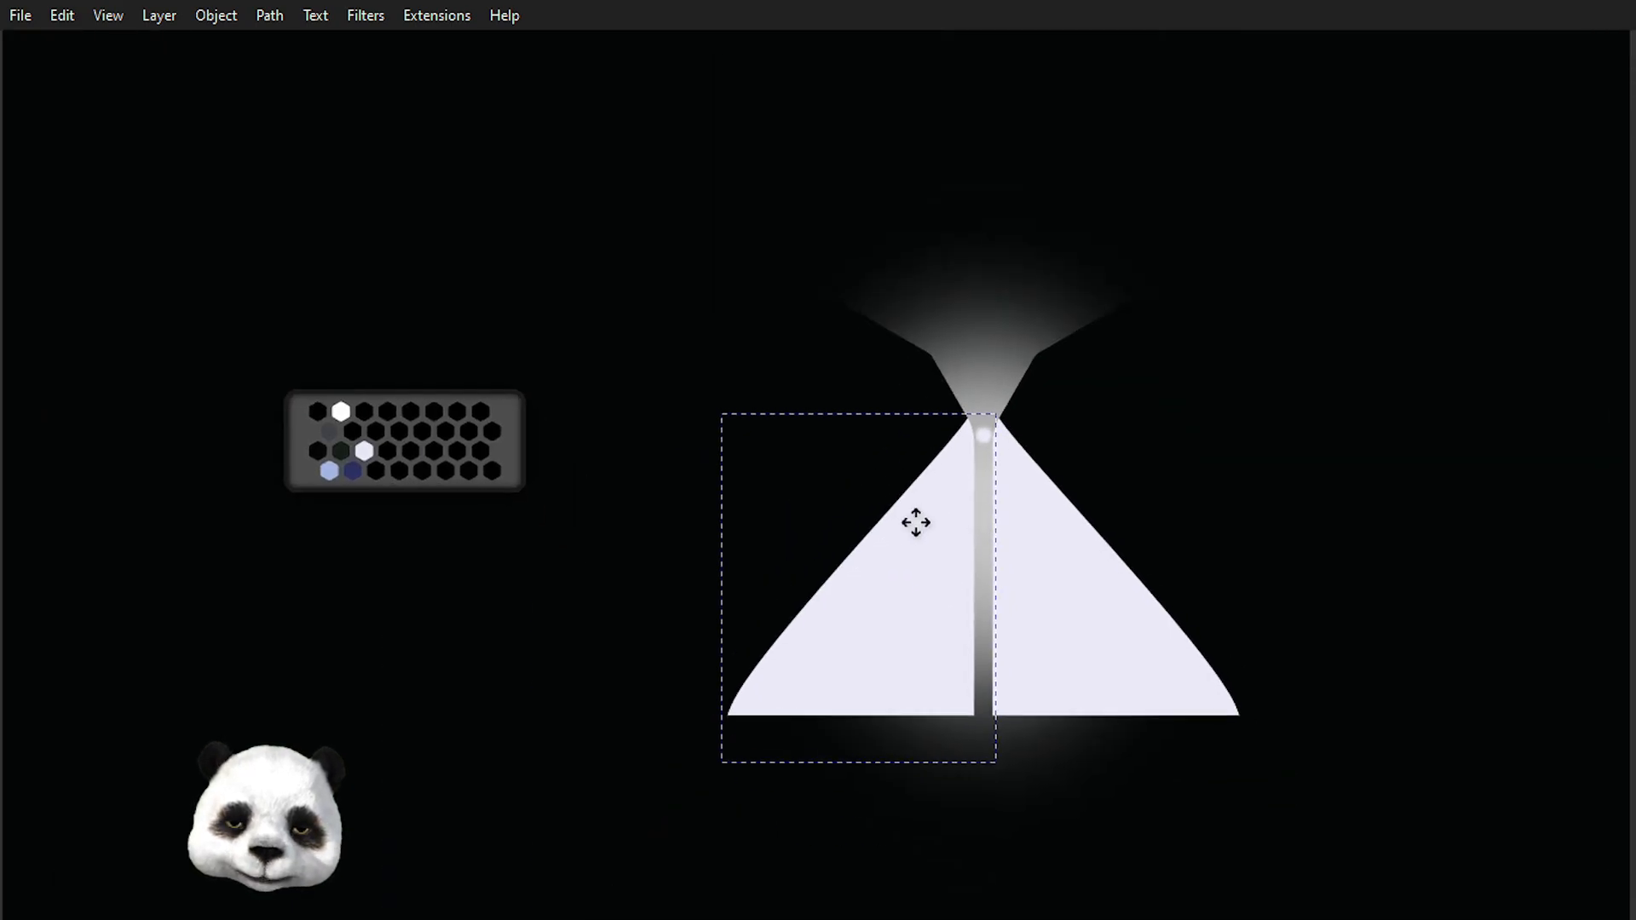
{"action": "scroll", "coordinate": [938, 523], "scroll_direction": "up", "scroll_amount": 1}
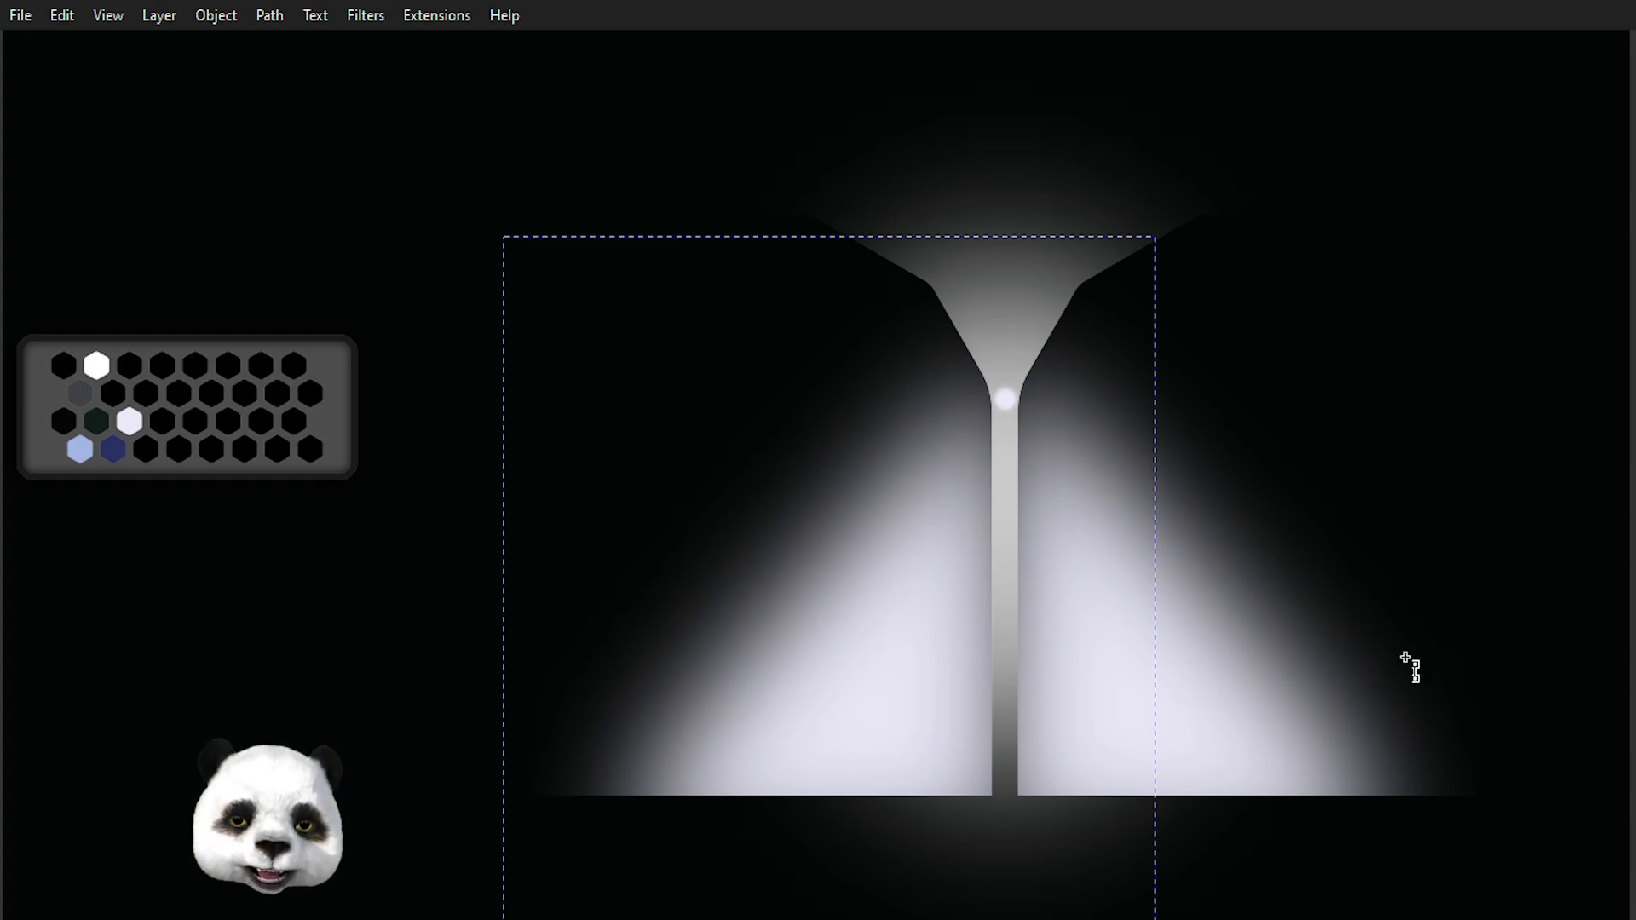
{"action": "left_click_drag", "start_coordinate": [955, 479], "coordinate": [731, 795]}
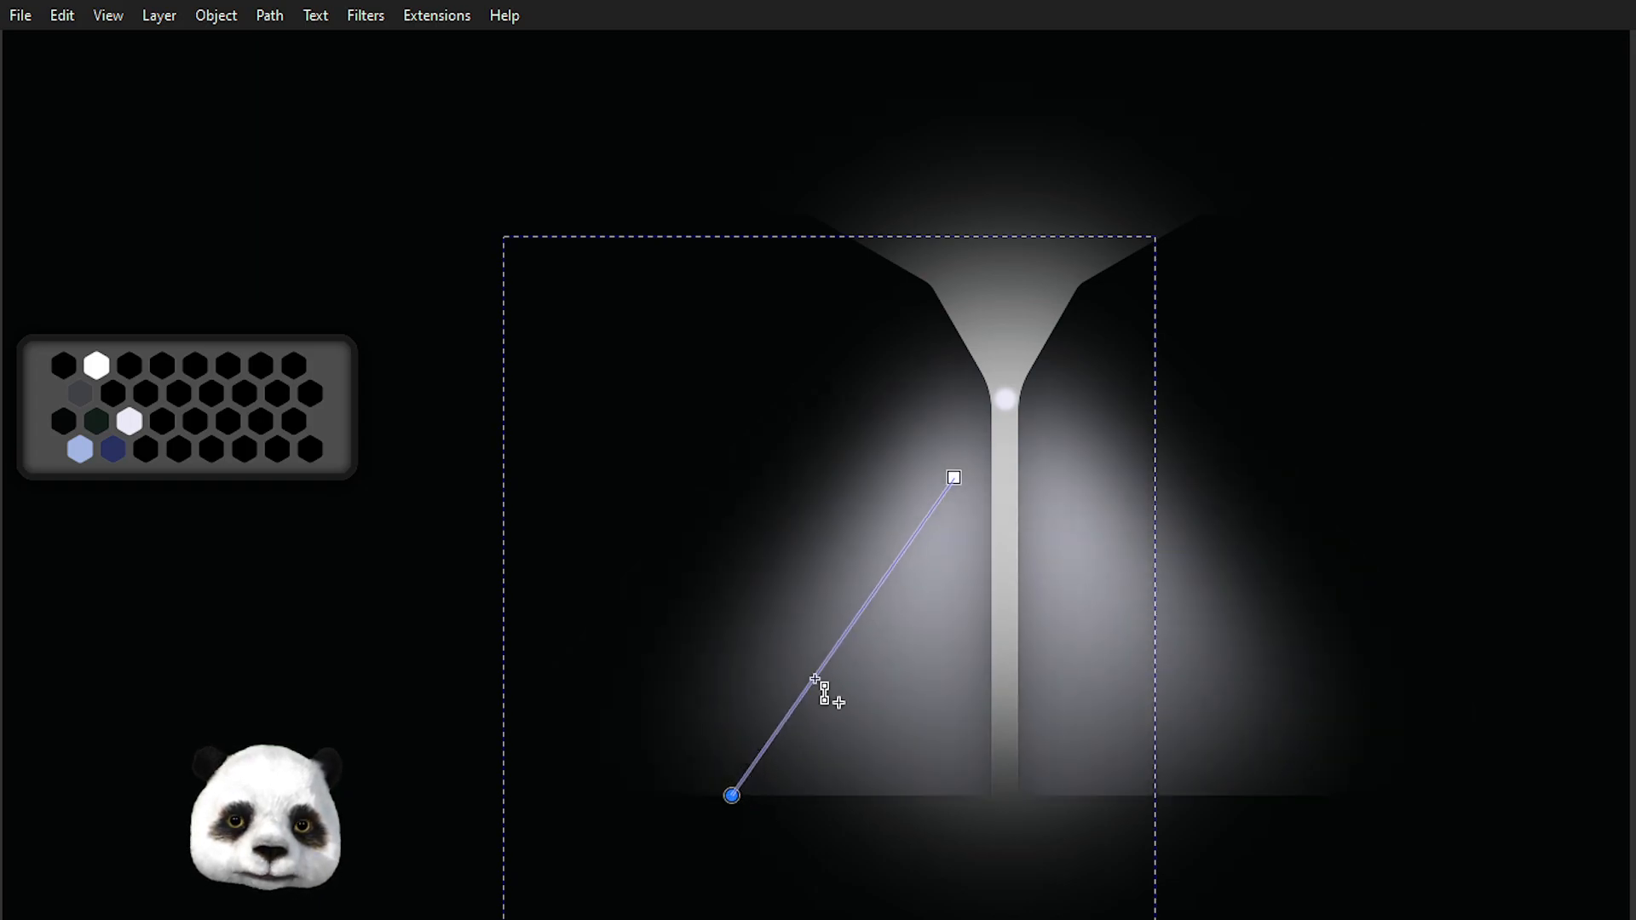
{"action": "left_click_drag", "start_coordinate": [955, 477], "coordinate": [973, 452]}
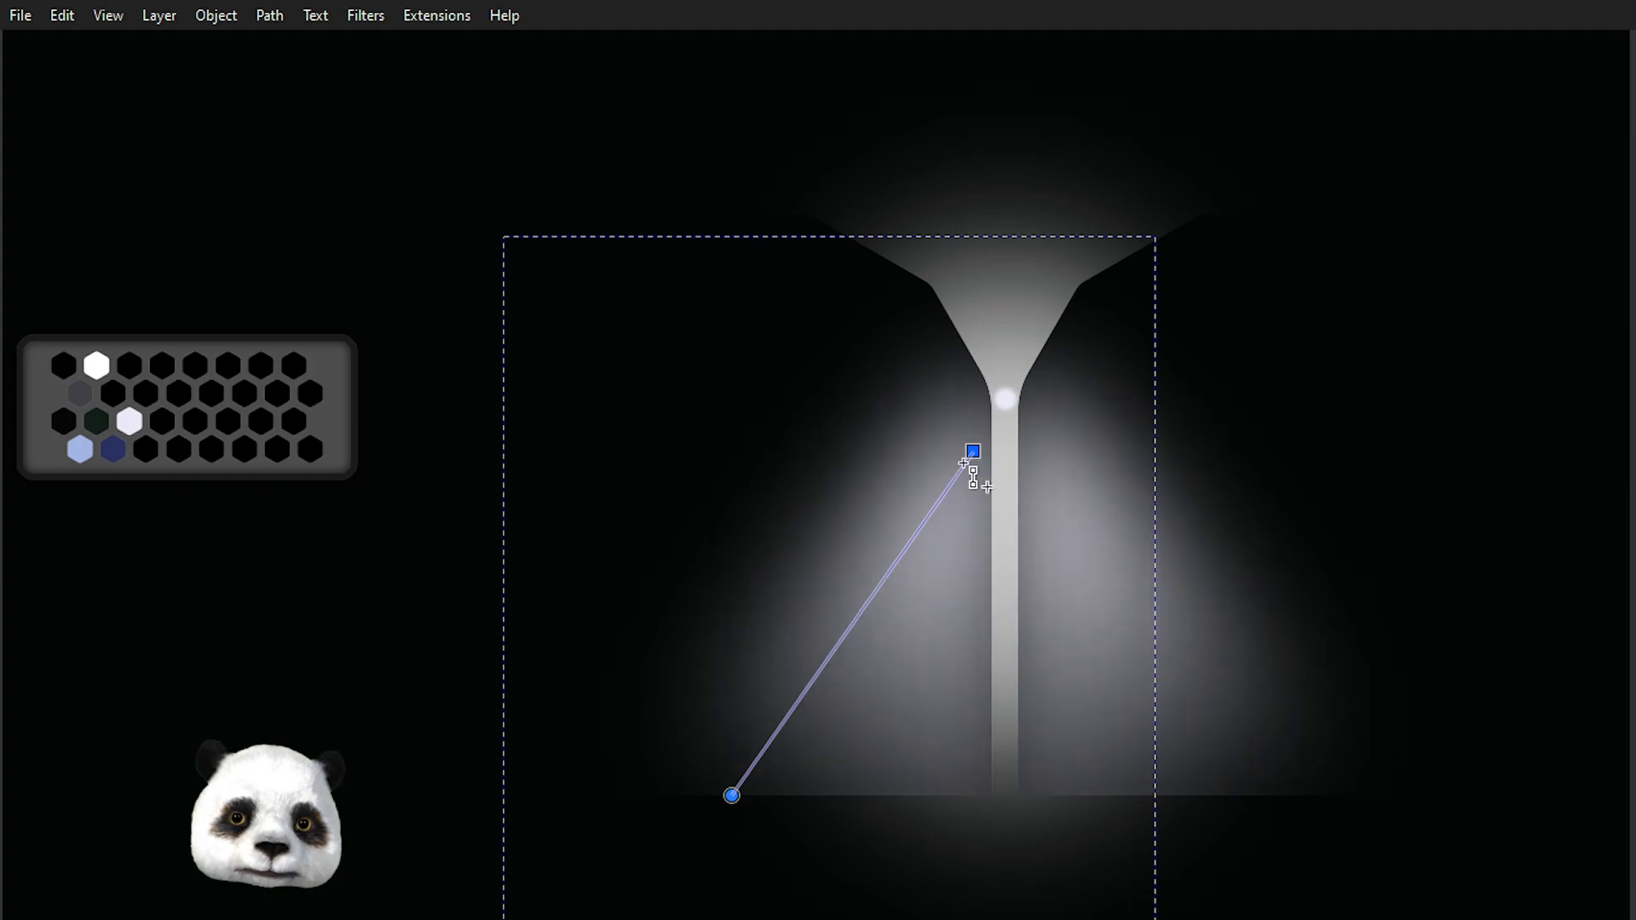
{"action": "left_click_drag", "start_coordinate": [731, 795], "coordinate": [820, 825]}
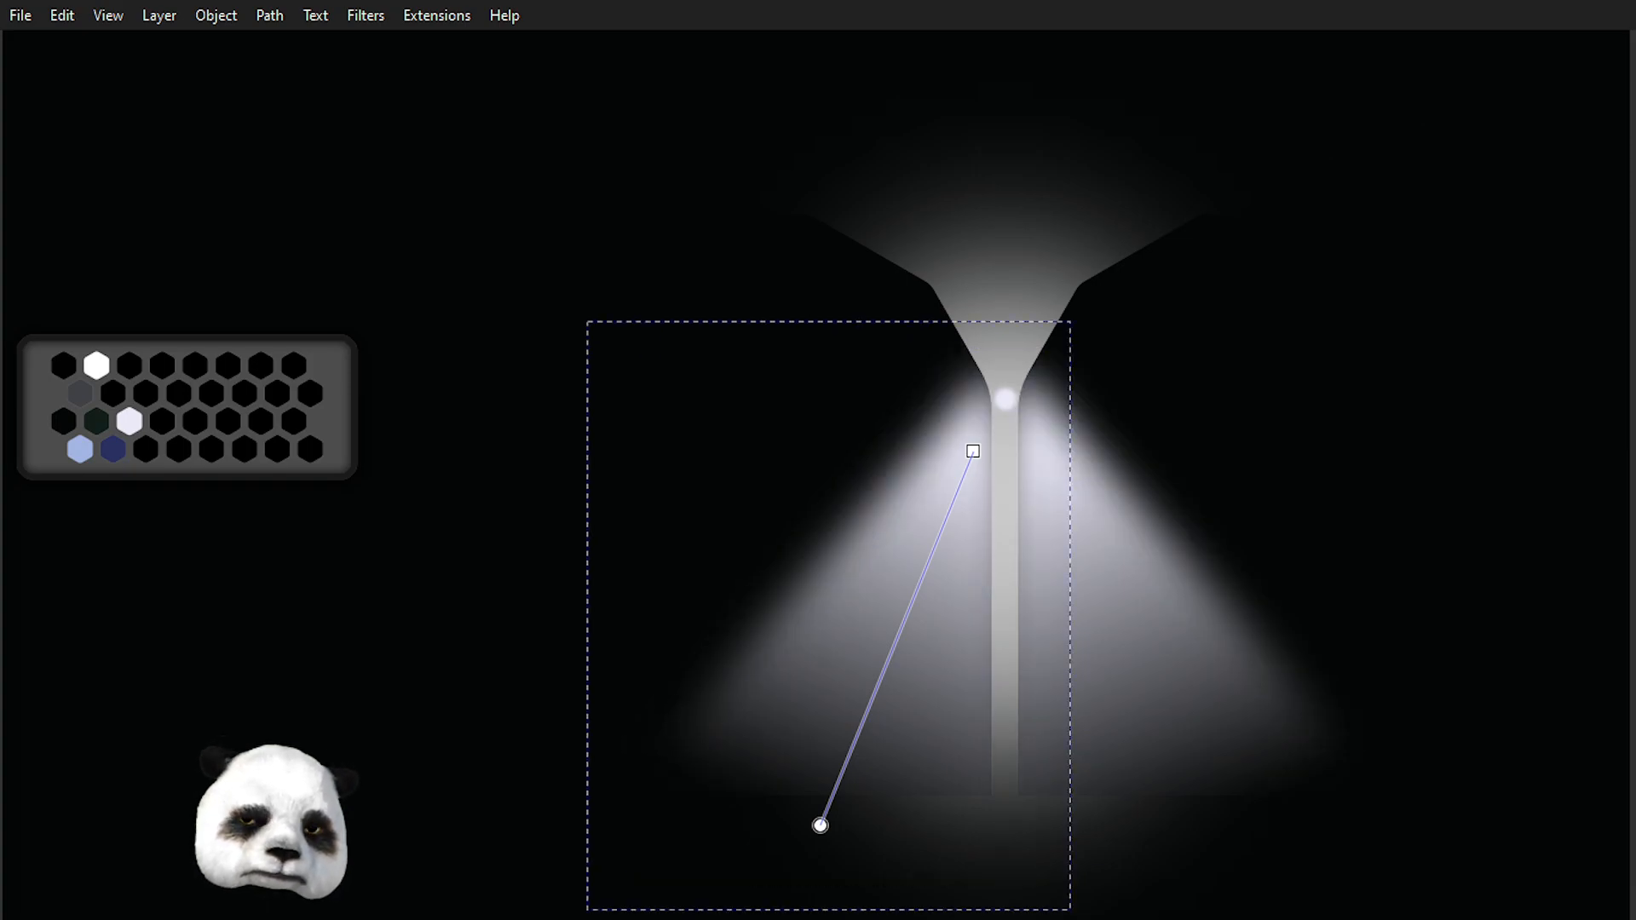
Try recolouring the cone gradient's start and end stops with colours picked from the canvas.
{"action": "left_click", "coordinate": [972, 450]}
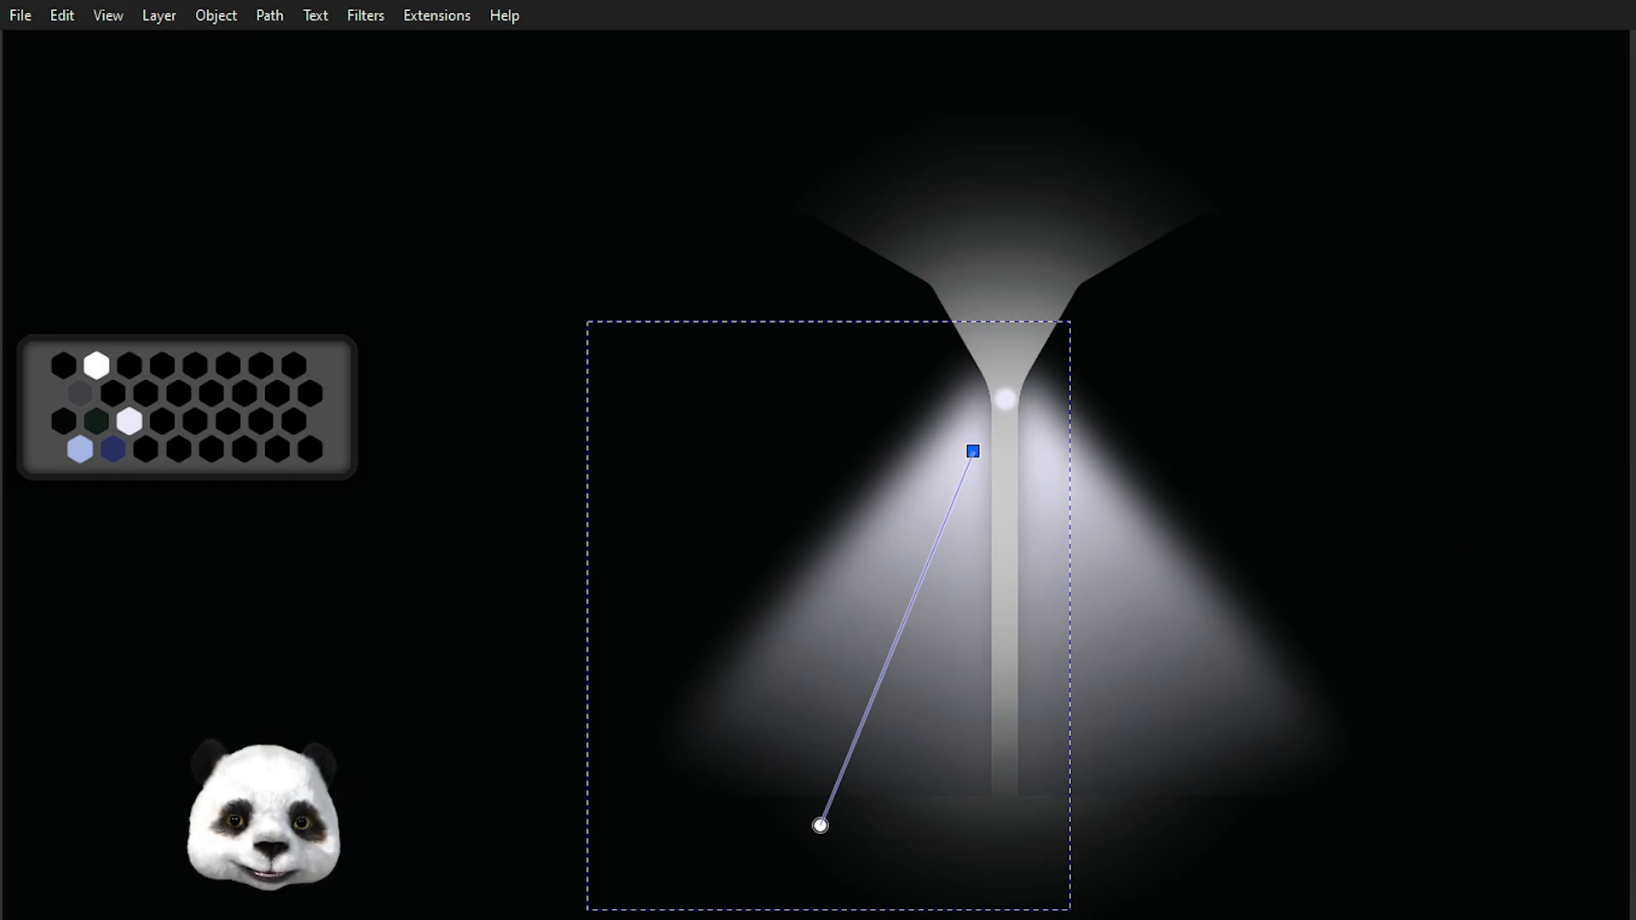
{"action": "left_click", "coordinate": [764, 457]}
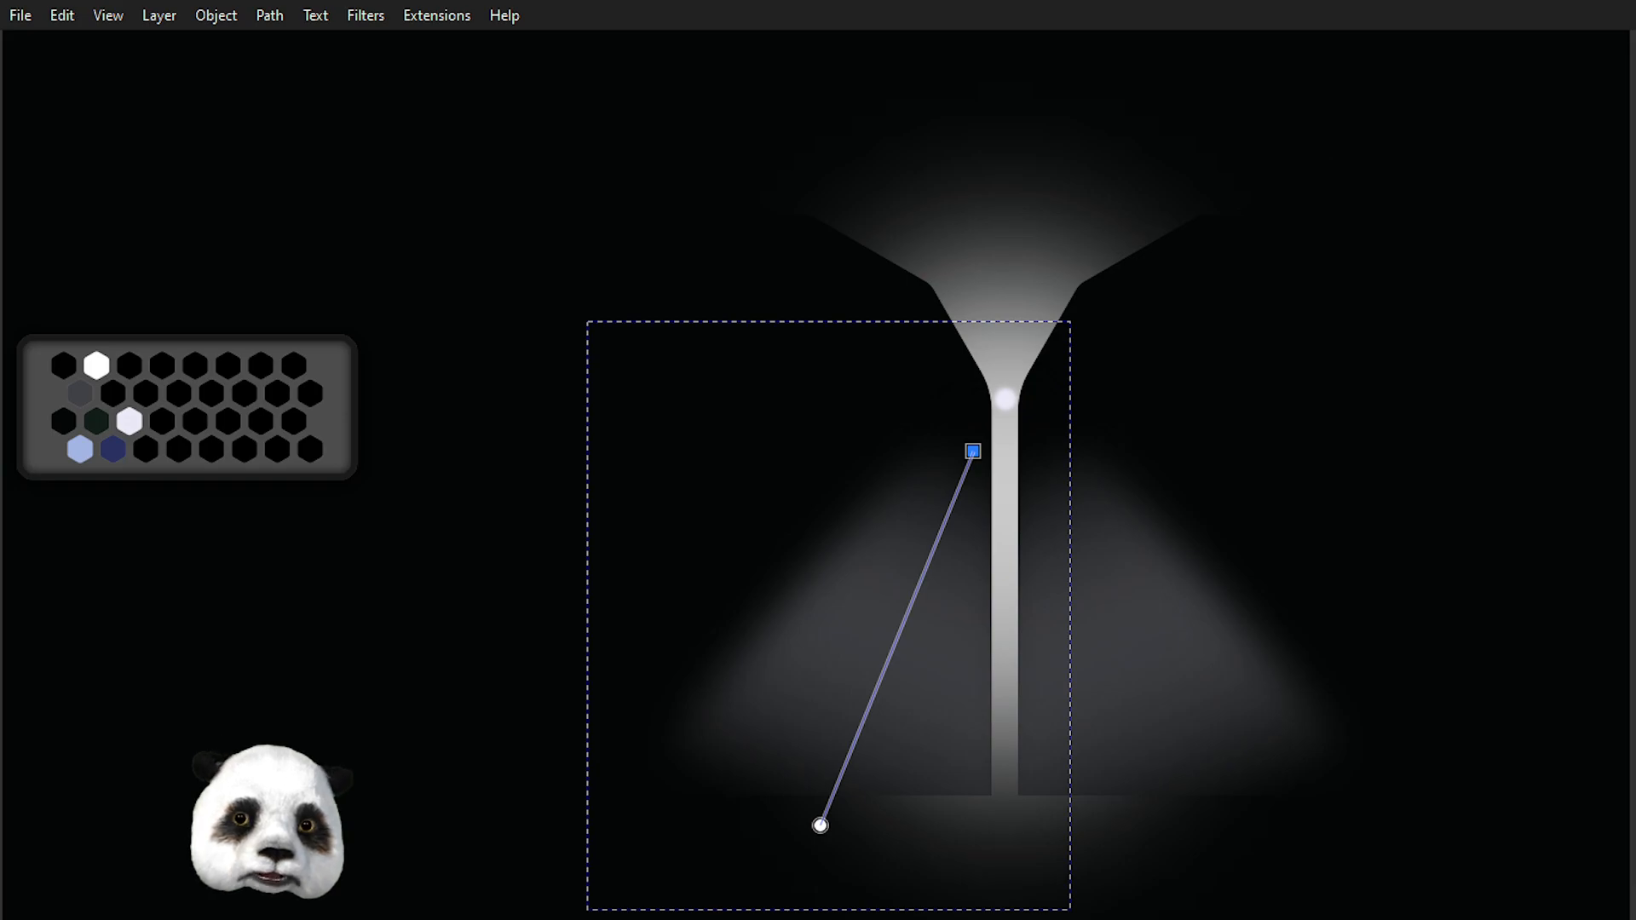
{"action": "key", "text": "ctrl+z"}
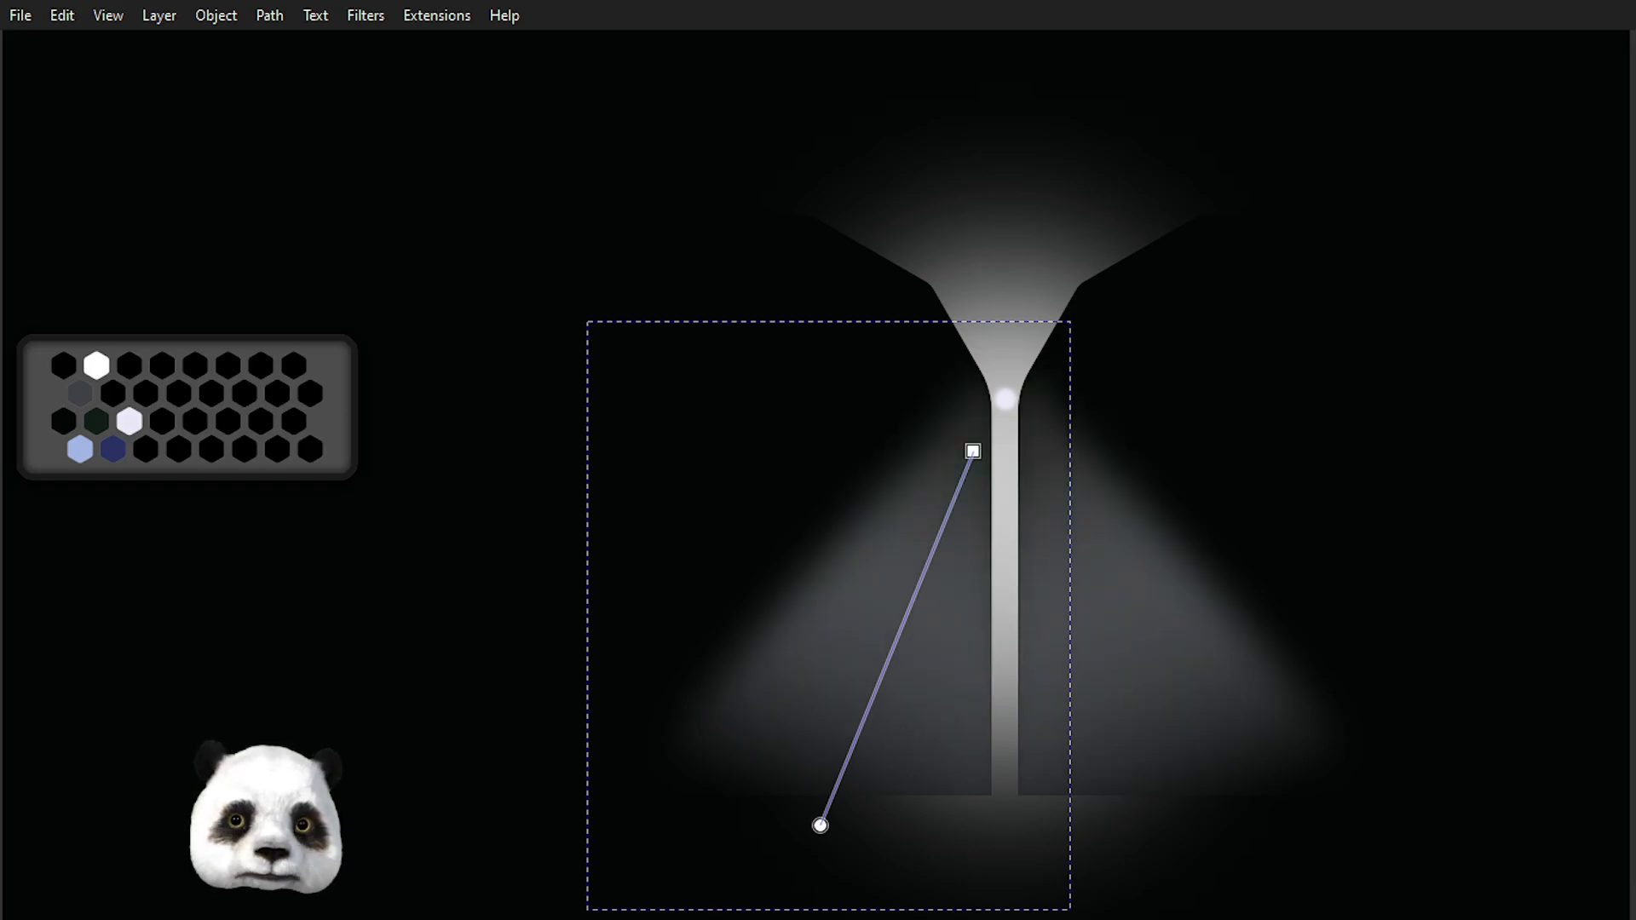
{"action": "left_click", "coordinate": [820, 825]}
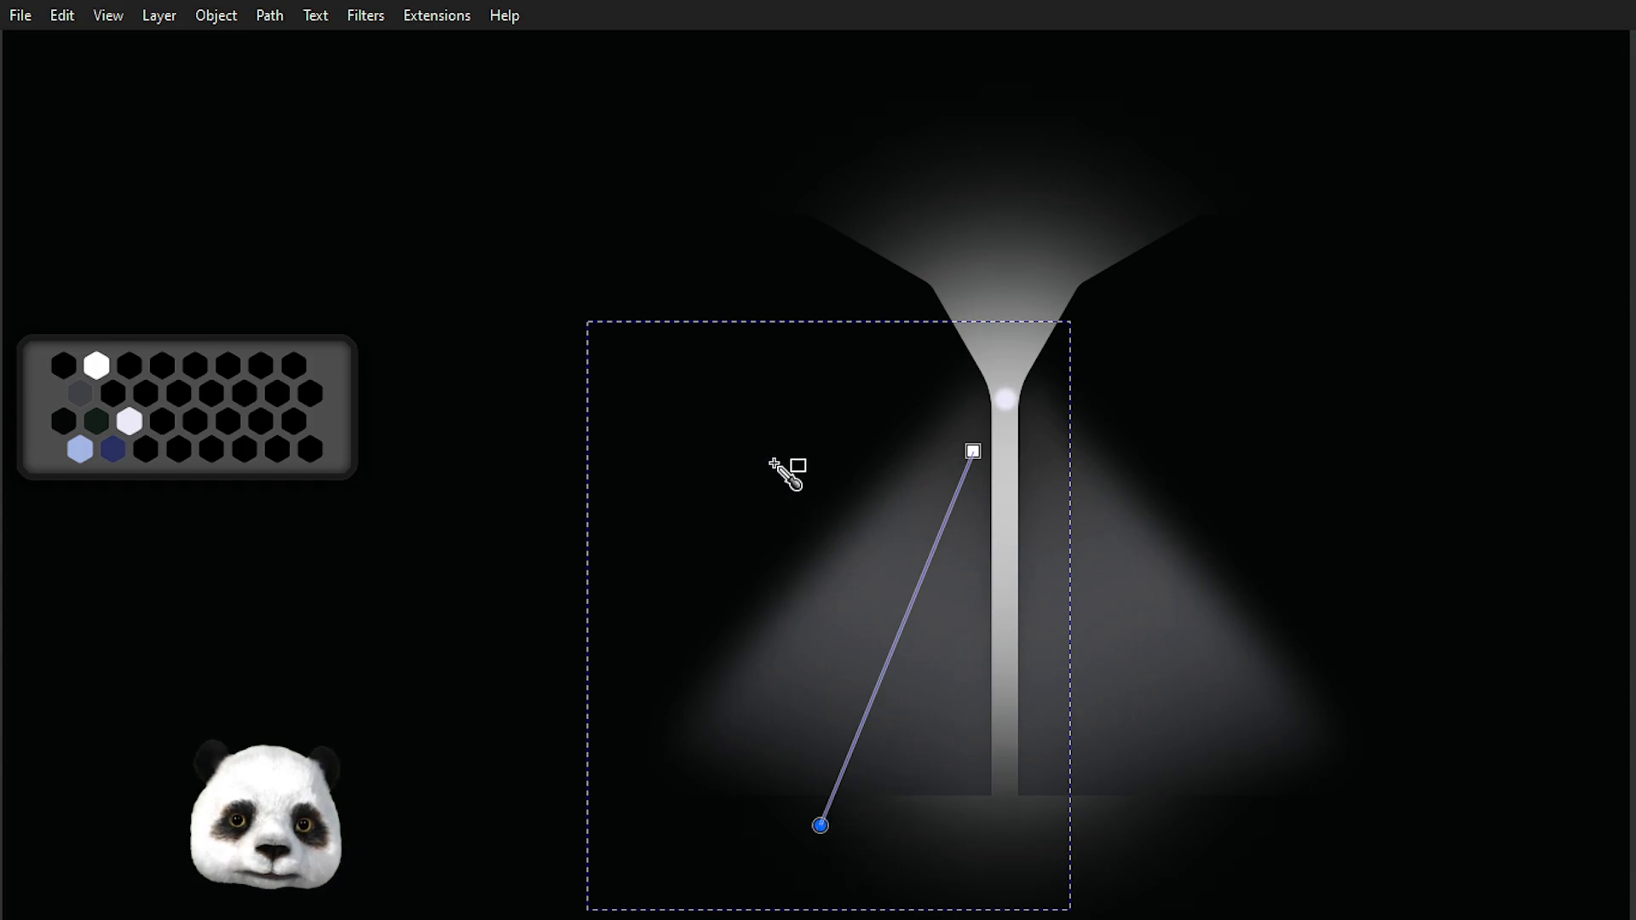
{"action": "left_click", "coordinate": [1033, 565]}
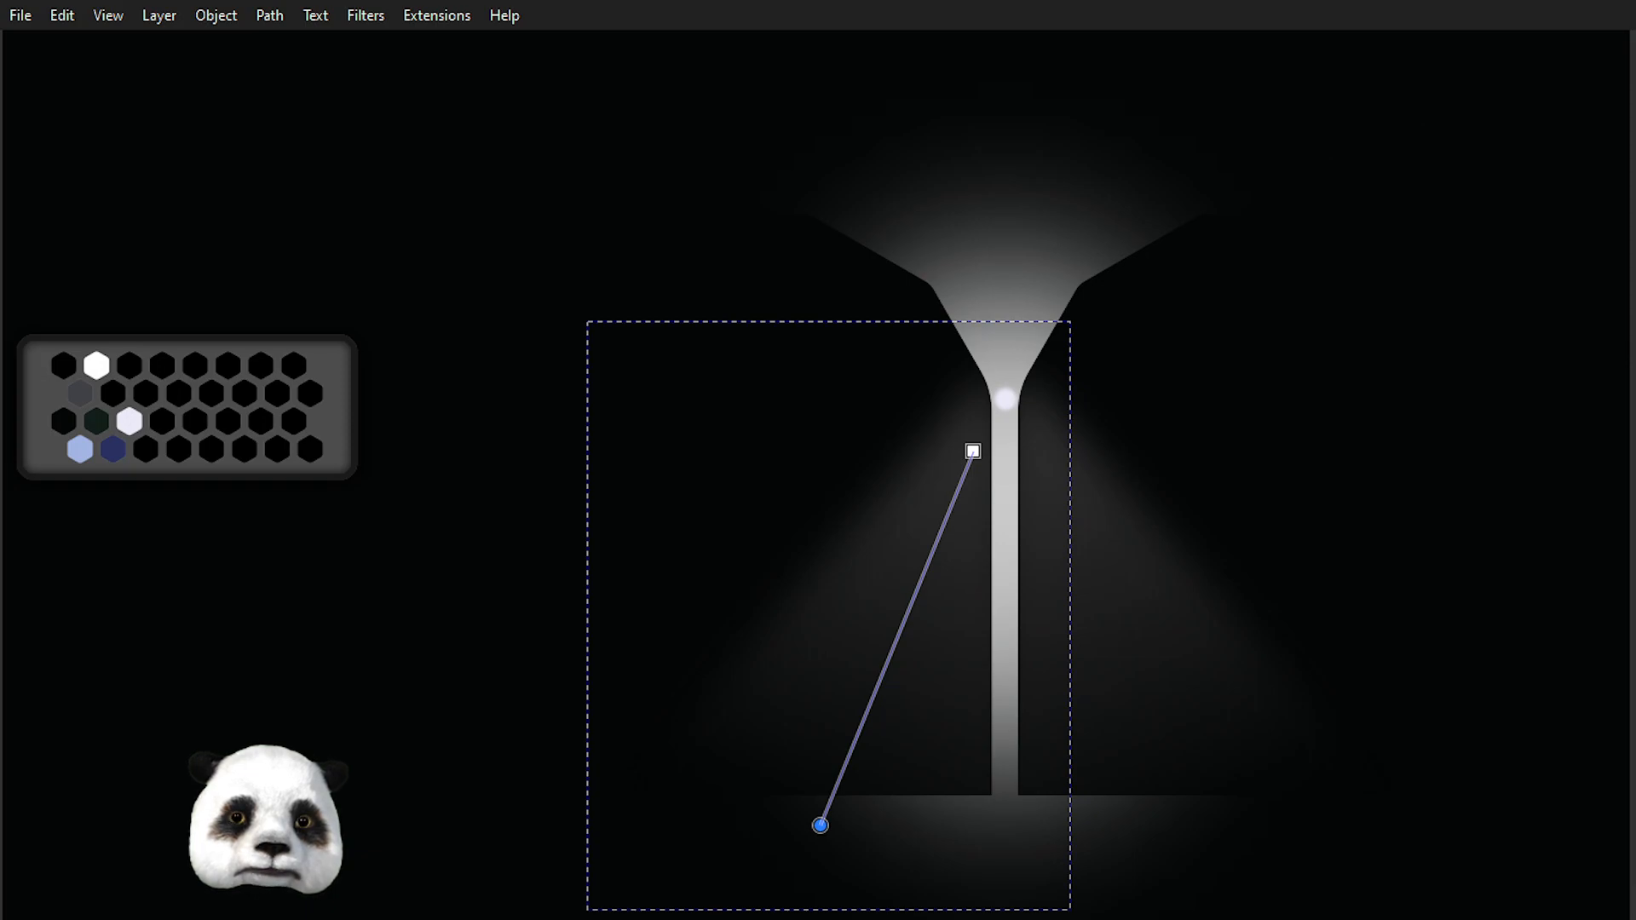
{"action": "key", "text": "ctrl+z"}
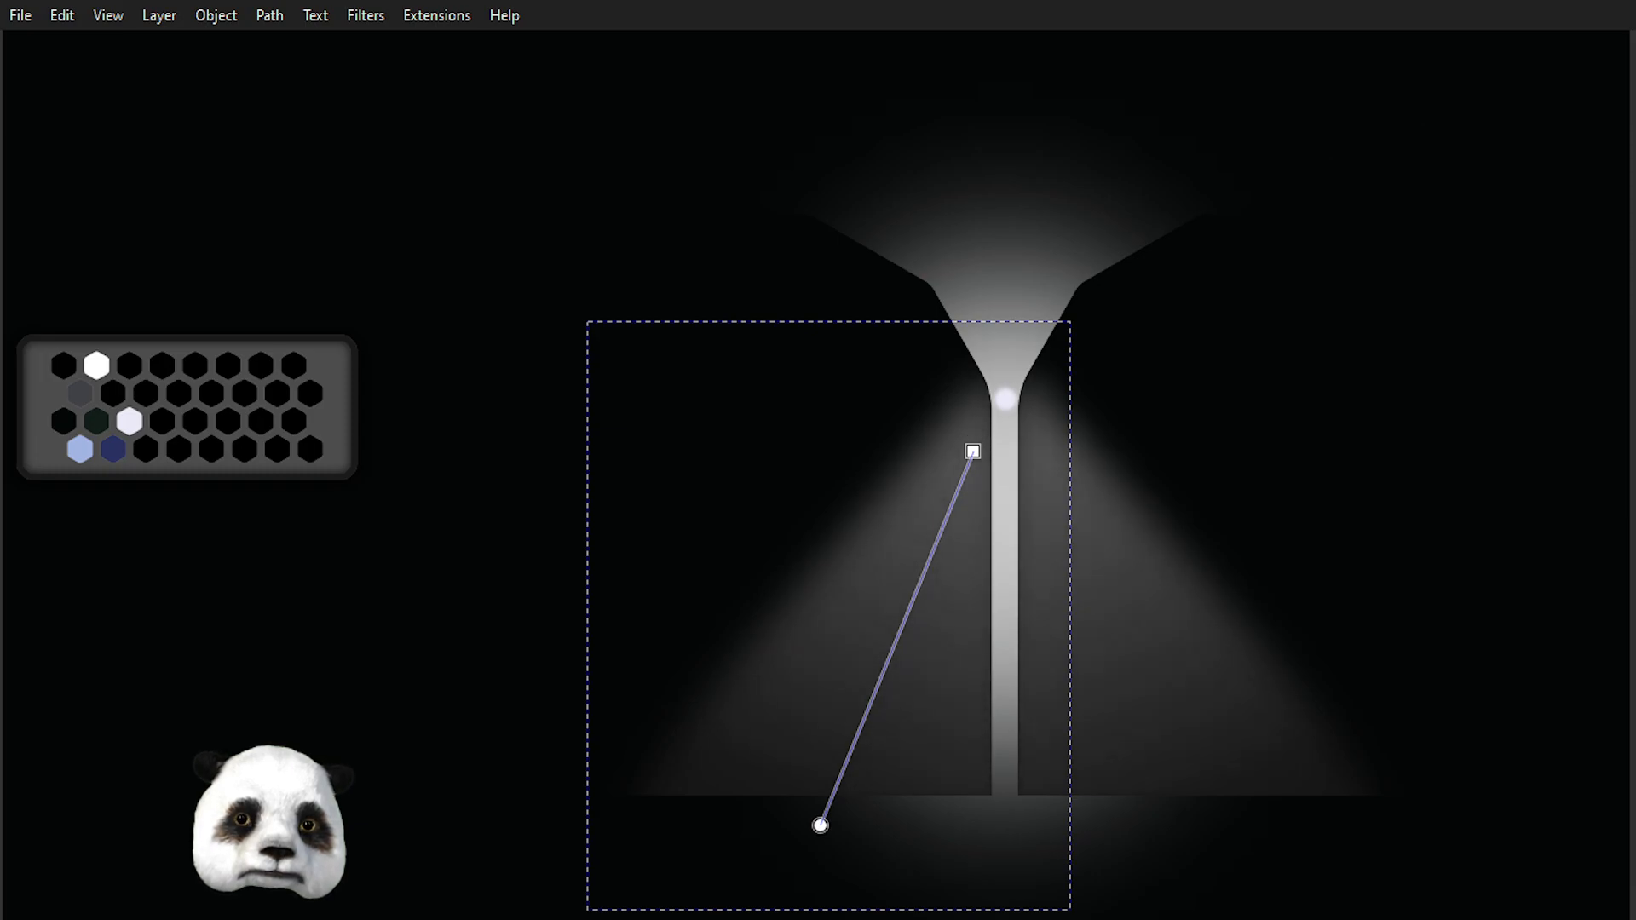
Move the cone gradient's end handle down and toward the centre so the light fades evenly.
{"action": "left_click", "coordinate": [820, 825]}
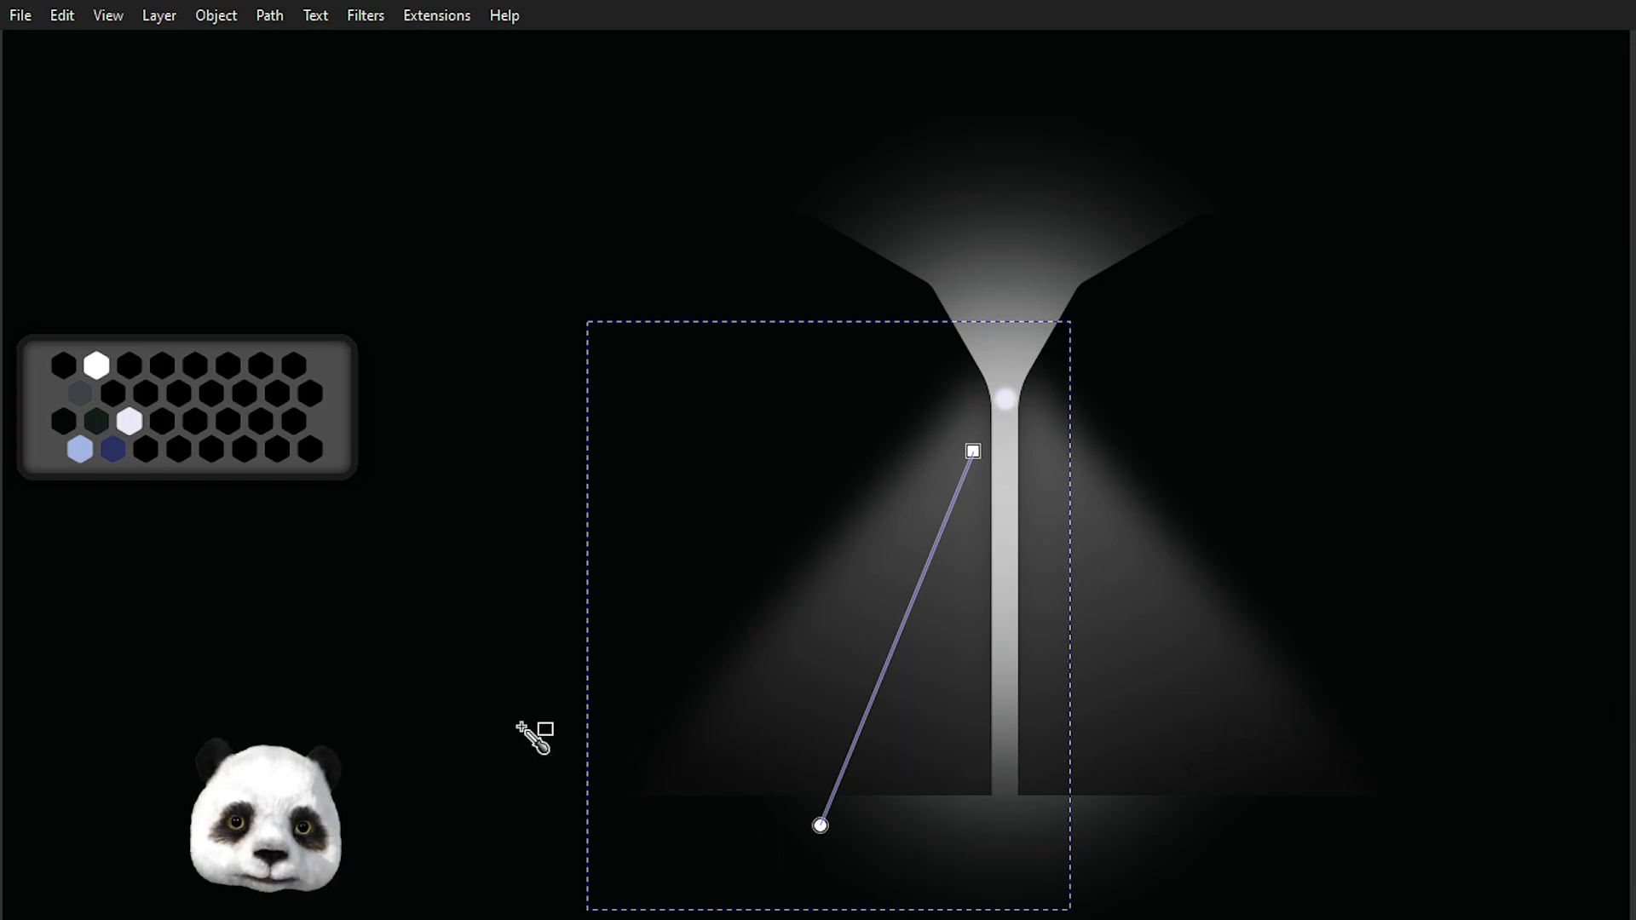
{"action": "scroll", "coordinate": [298, 754], "scroll_direction": "down", "scroll_amount": 2}
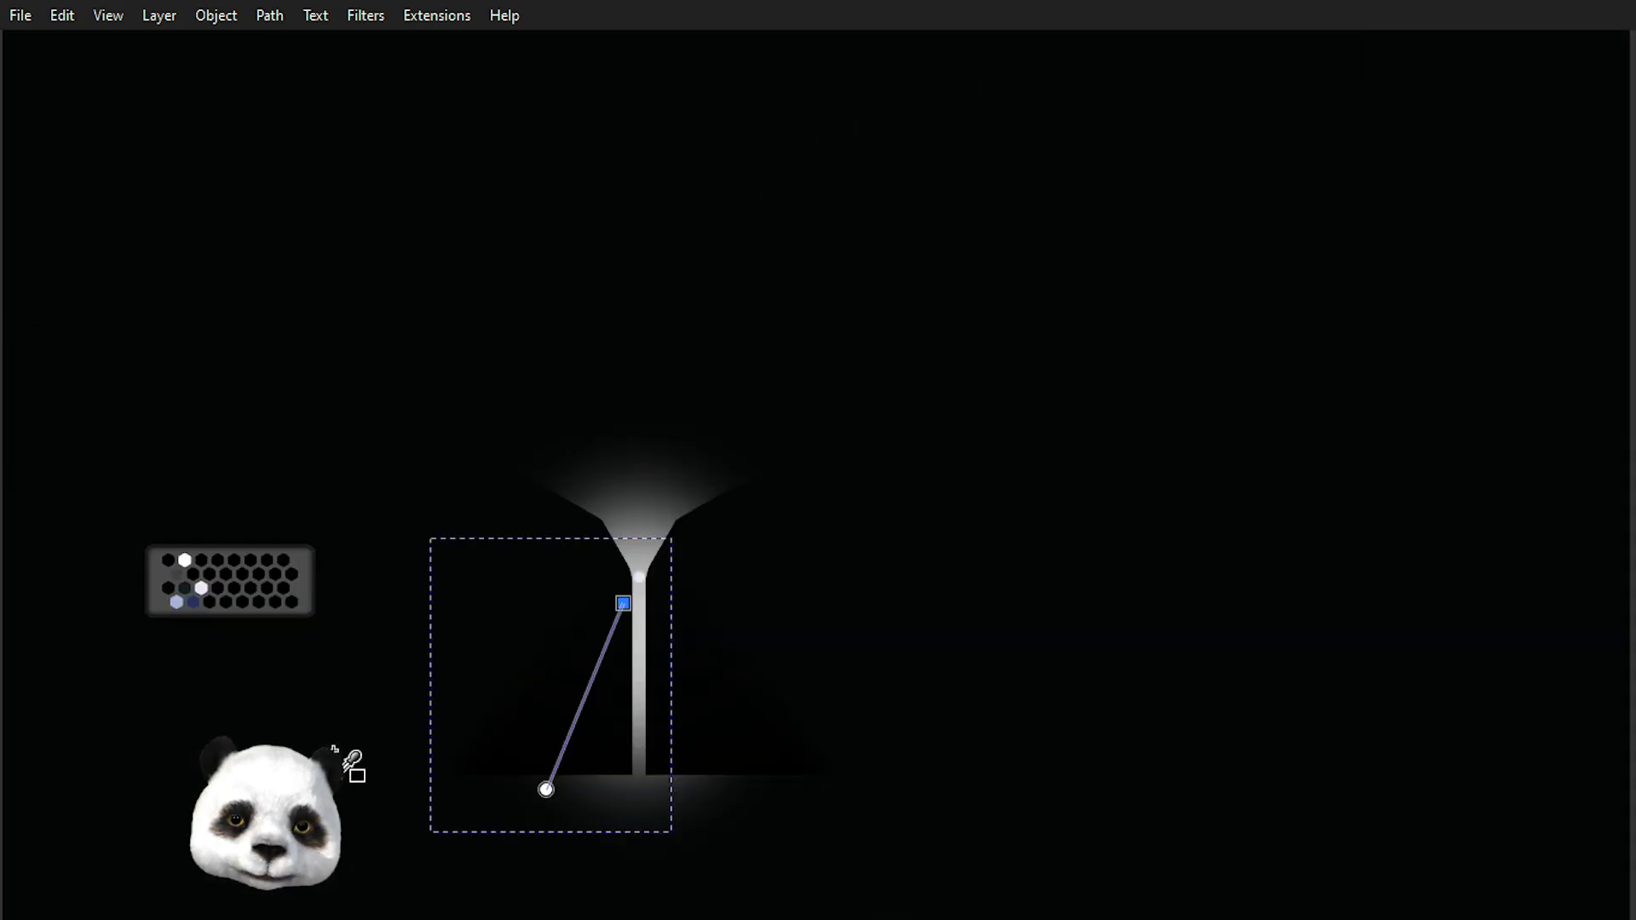
{"action": "key", "text": "s"}
{"action": "scroll", "coordinate": [358, 708], "scroll_direction": "up", "scroll_amount": 1}
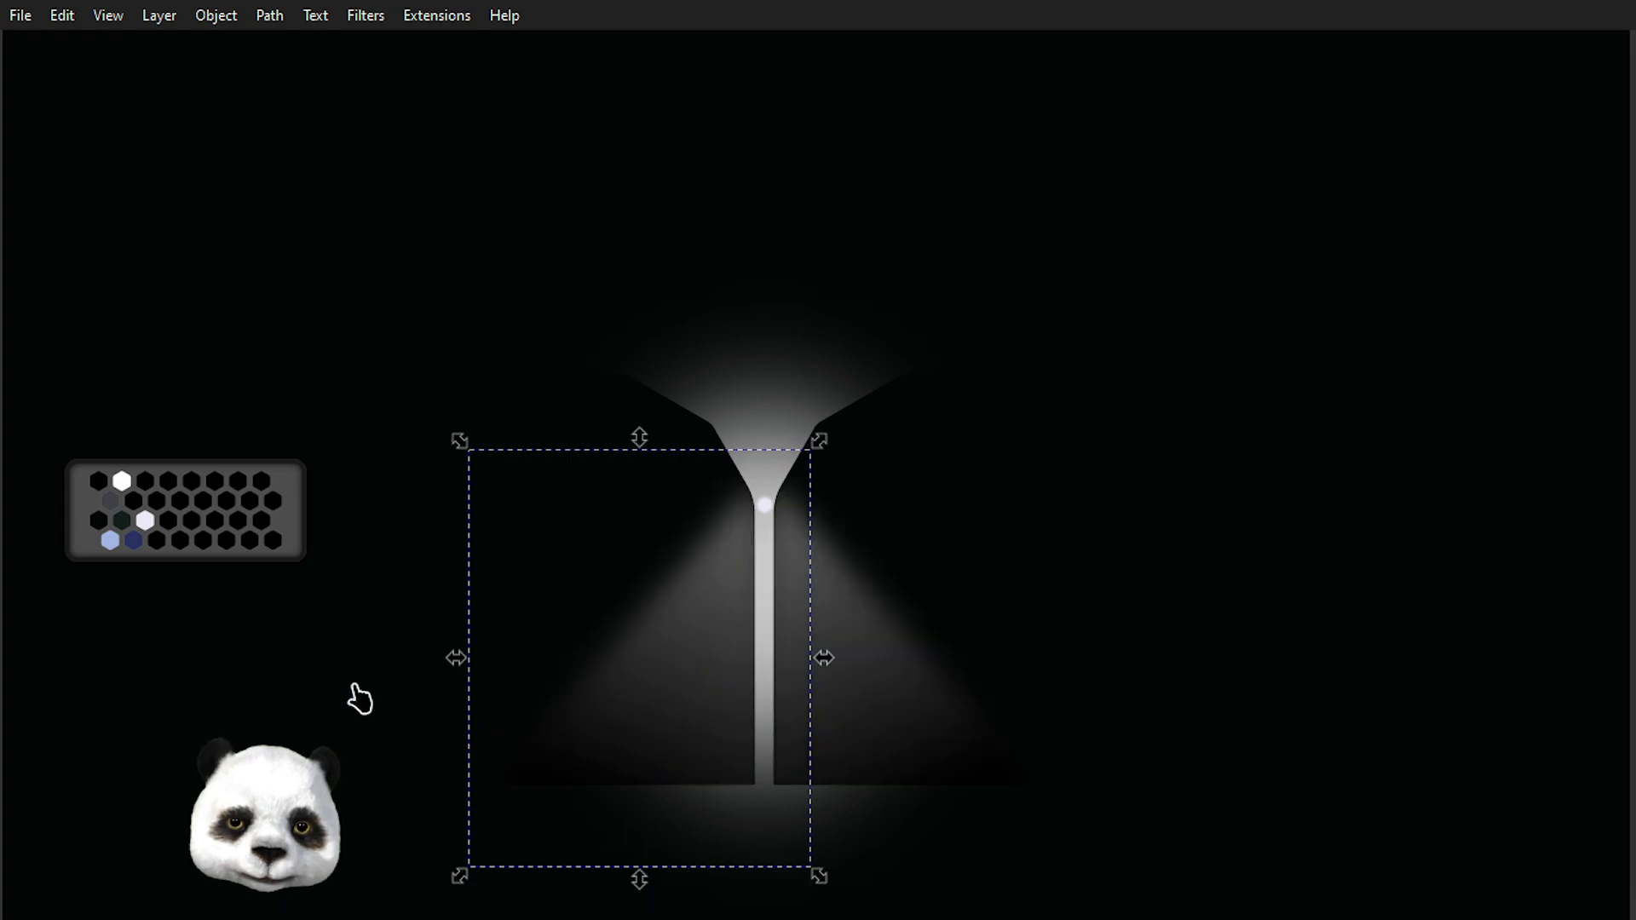
{"action": "scroll", "coordinate": [358, 707], "scroll_direction": "down", "scroll_amount": 2}
{"action": "scroll", "coordinate": [460, 770], "scroll_direction": "up", "scroll_amount": 2}
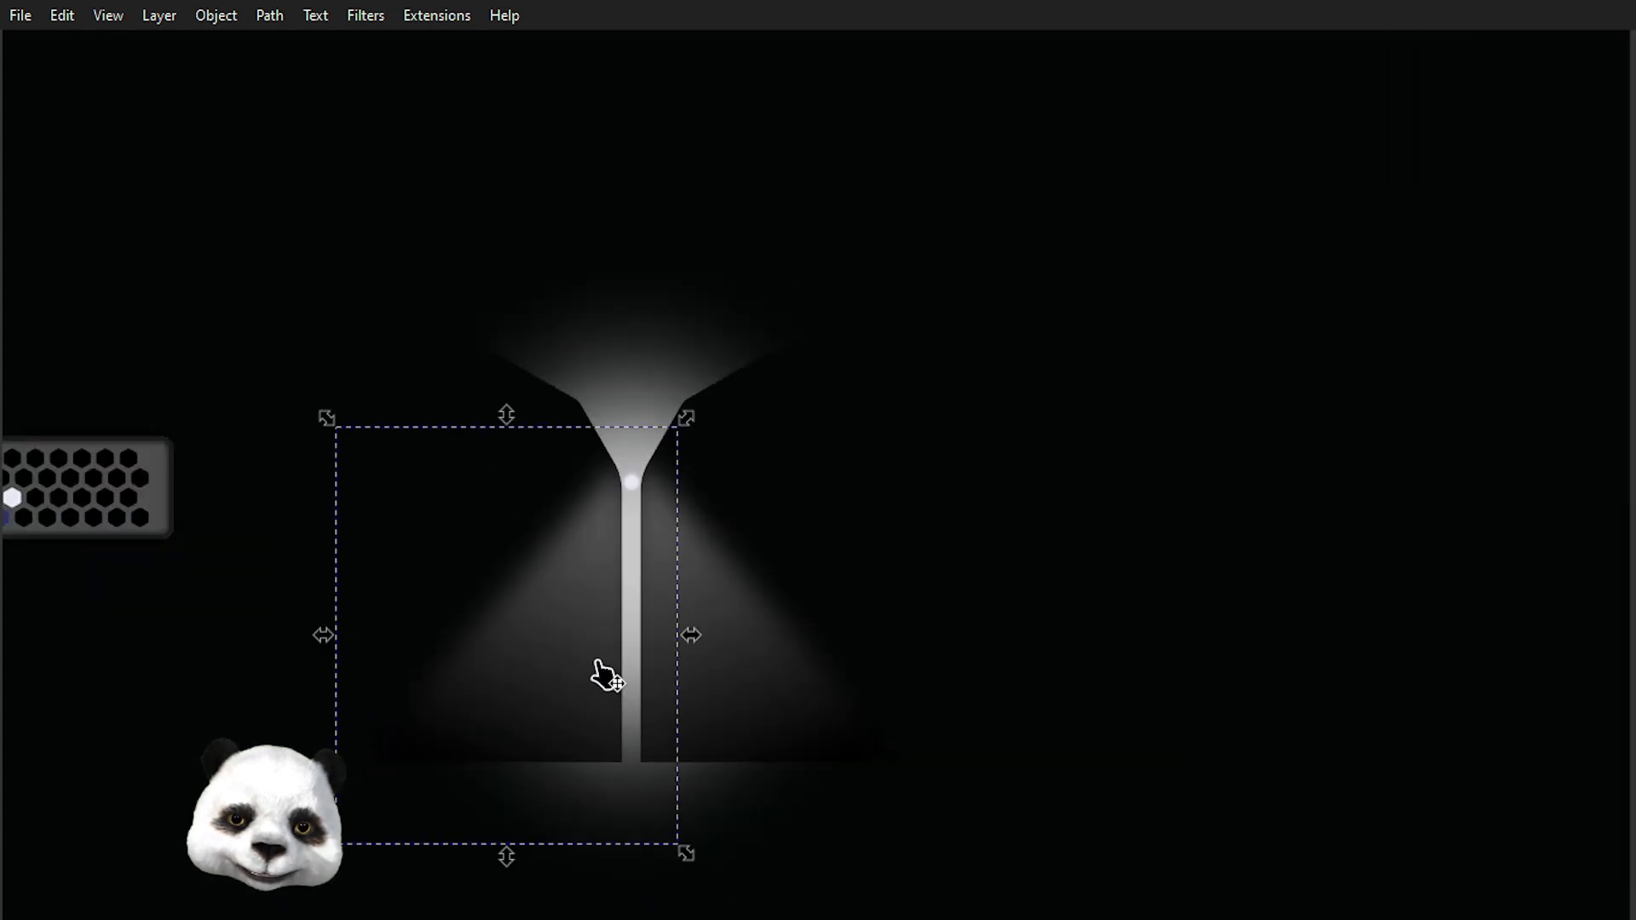
{"action": "key", "text": "g"}
{"action": "left_click_drag", "start_coordinate": [502, 777], "coordinate": [570, 817]}
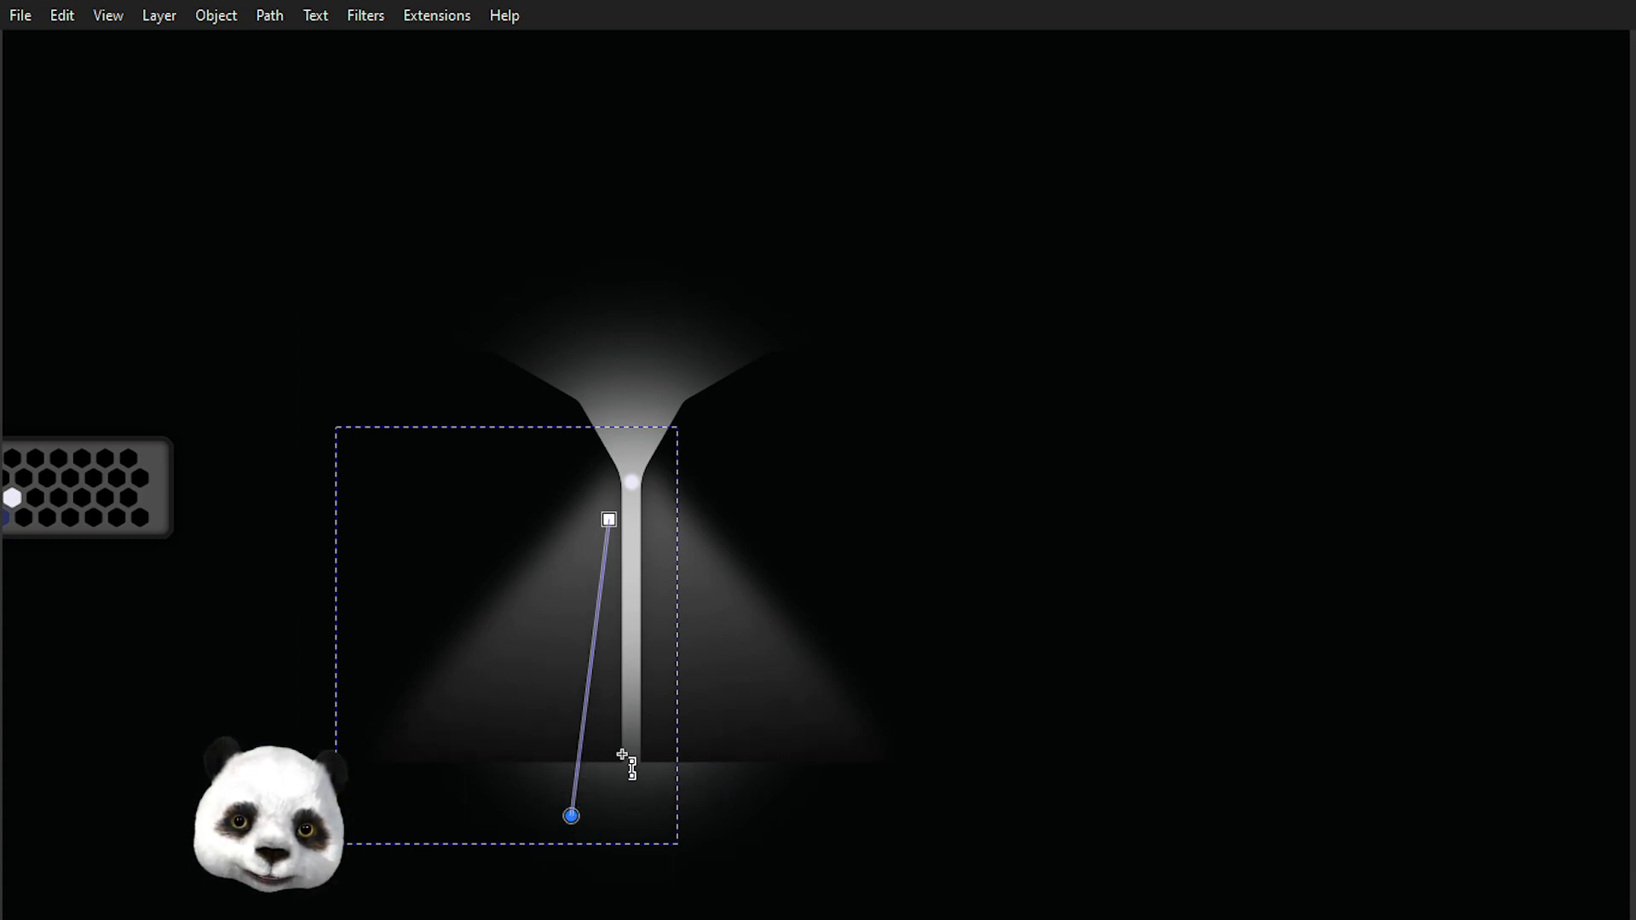
{"action": "scroll", "coordinate": [613, 767], "scroll_direction": "up", "scroll_amount": 3}
{"action": "scroll", "coordinate": [651, 757], "scroll_direction": "down", "scroll_amount": 5}
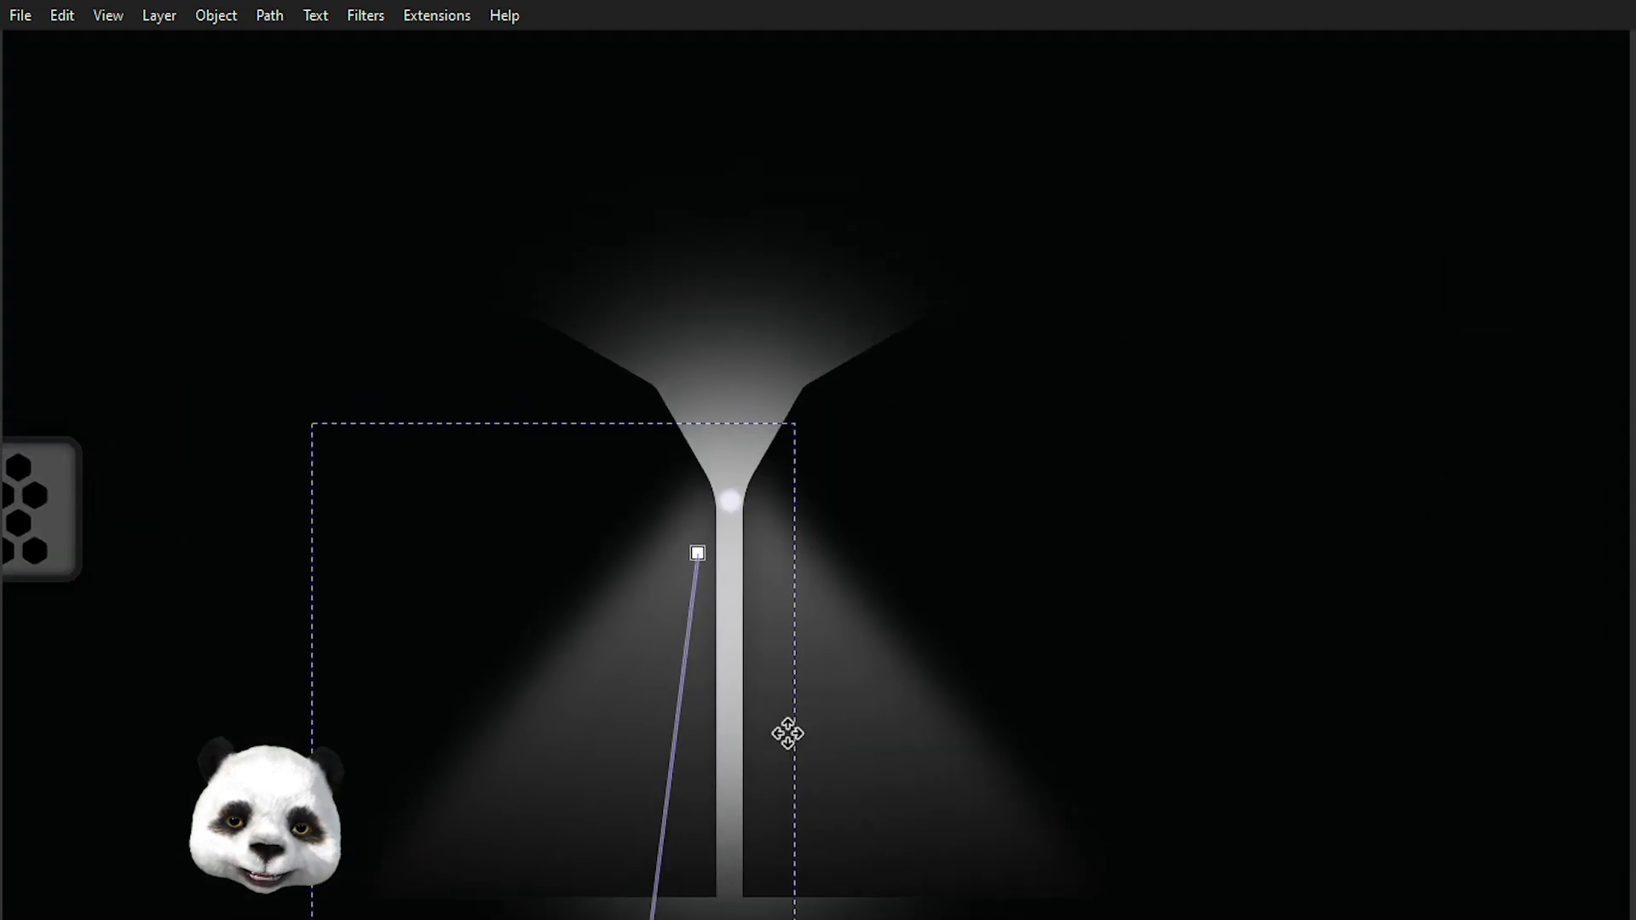
{"action": "left_click_drag", "start_coordinate": [788, 733], "coordinate": [777, 753]}
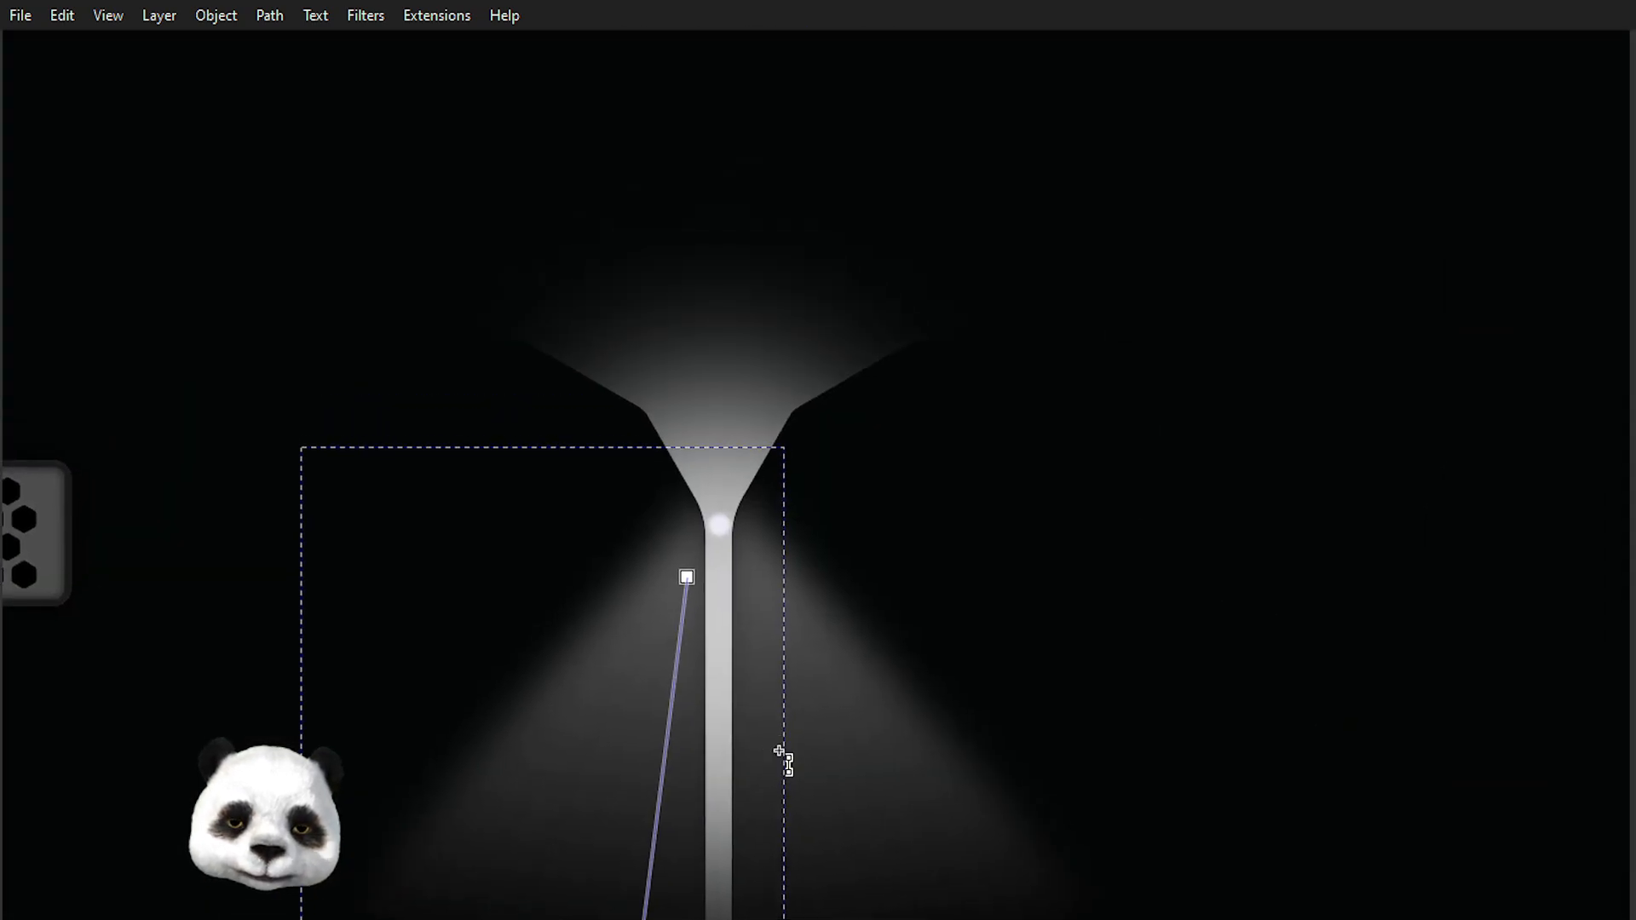
{"action": "key", "text": "s"}
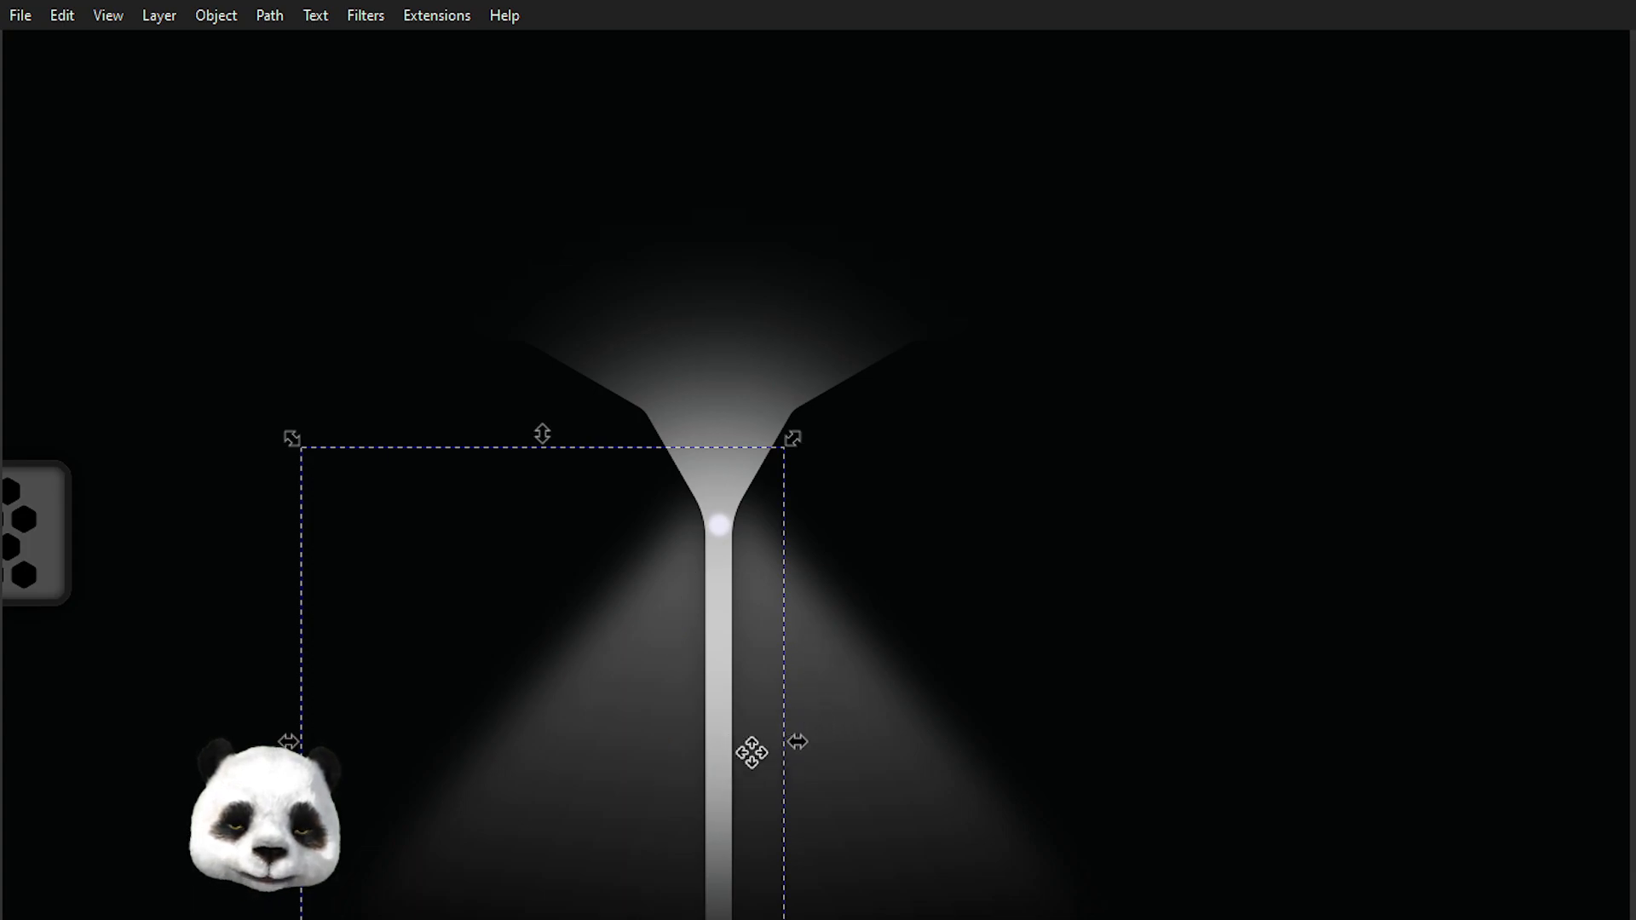
{"action": "scroll", "coordinate": [748, 766], "scroll_direction": "down", "scroll_amount": 5}
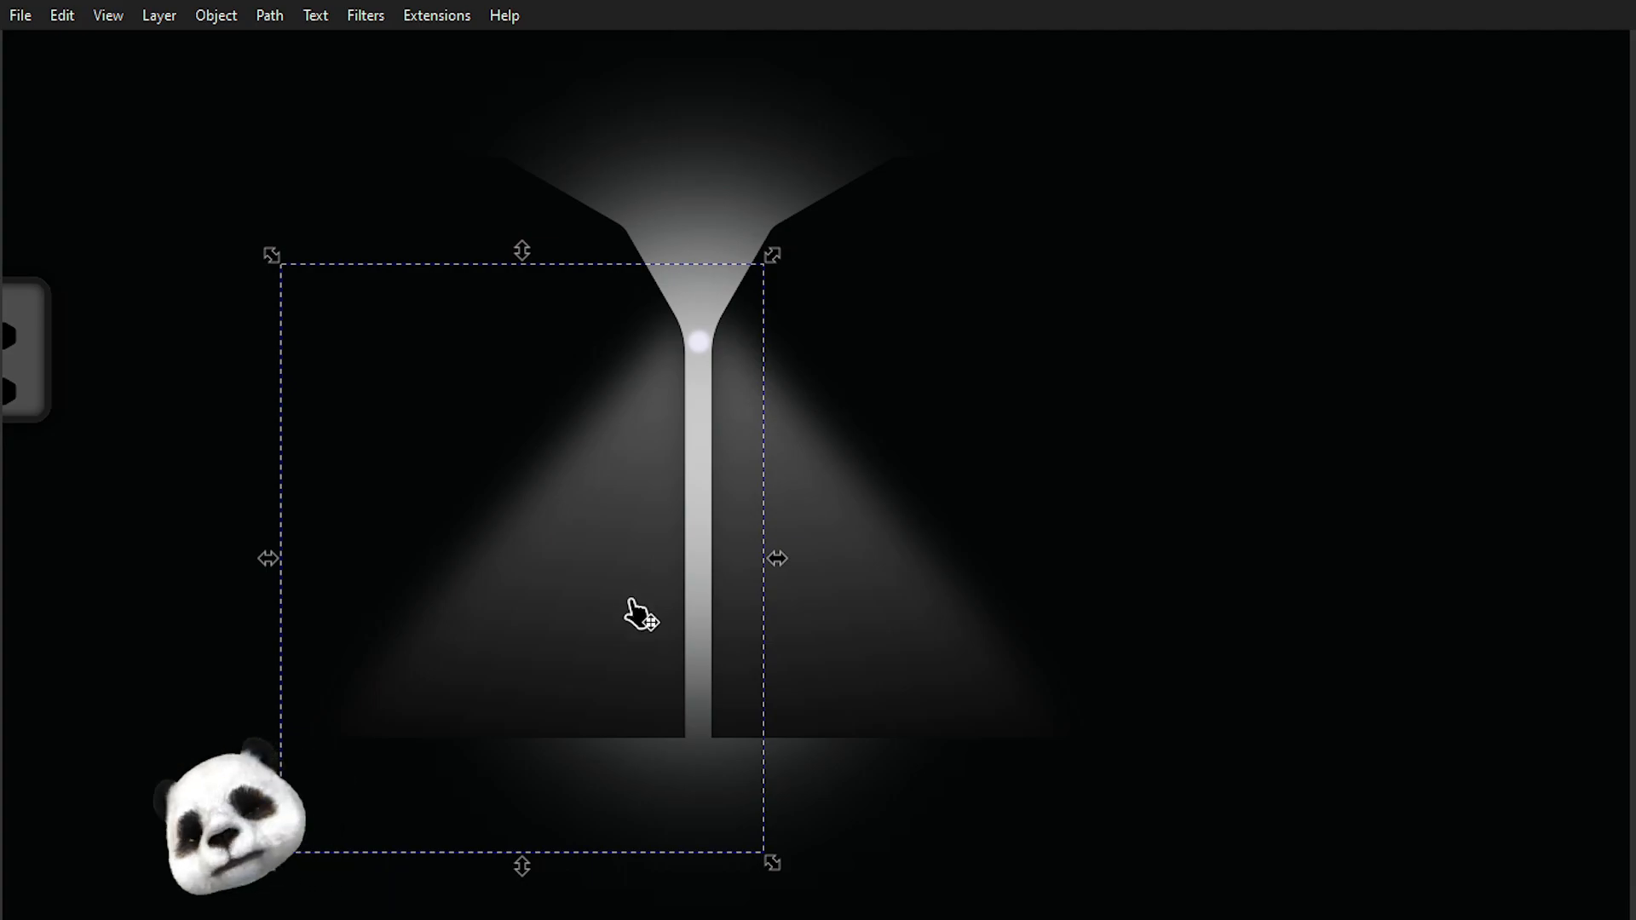
Shift the selected left outline shape horizontally so its edge lines up with the central light stem.
{"action": "left_click_drag", "start_coordinate": [555, 552], "coordinate": [607, 771]}
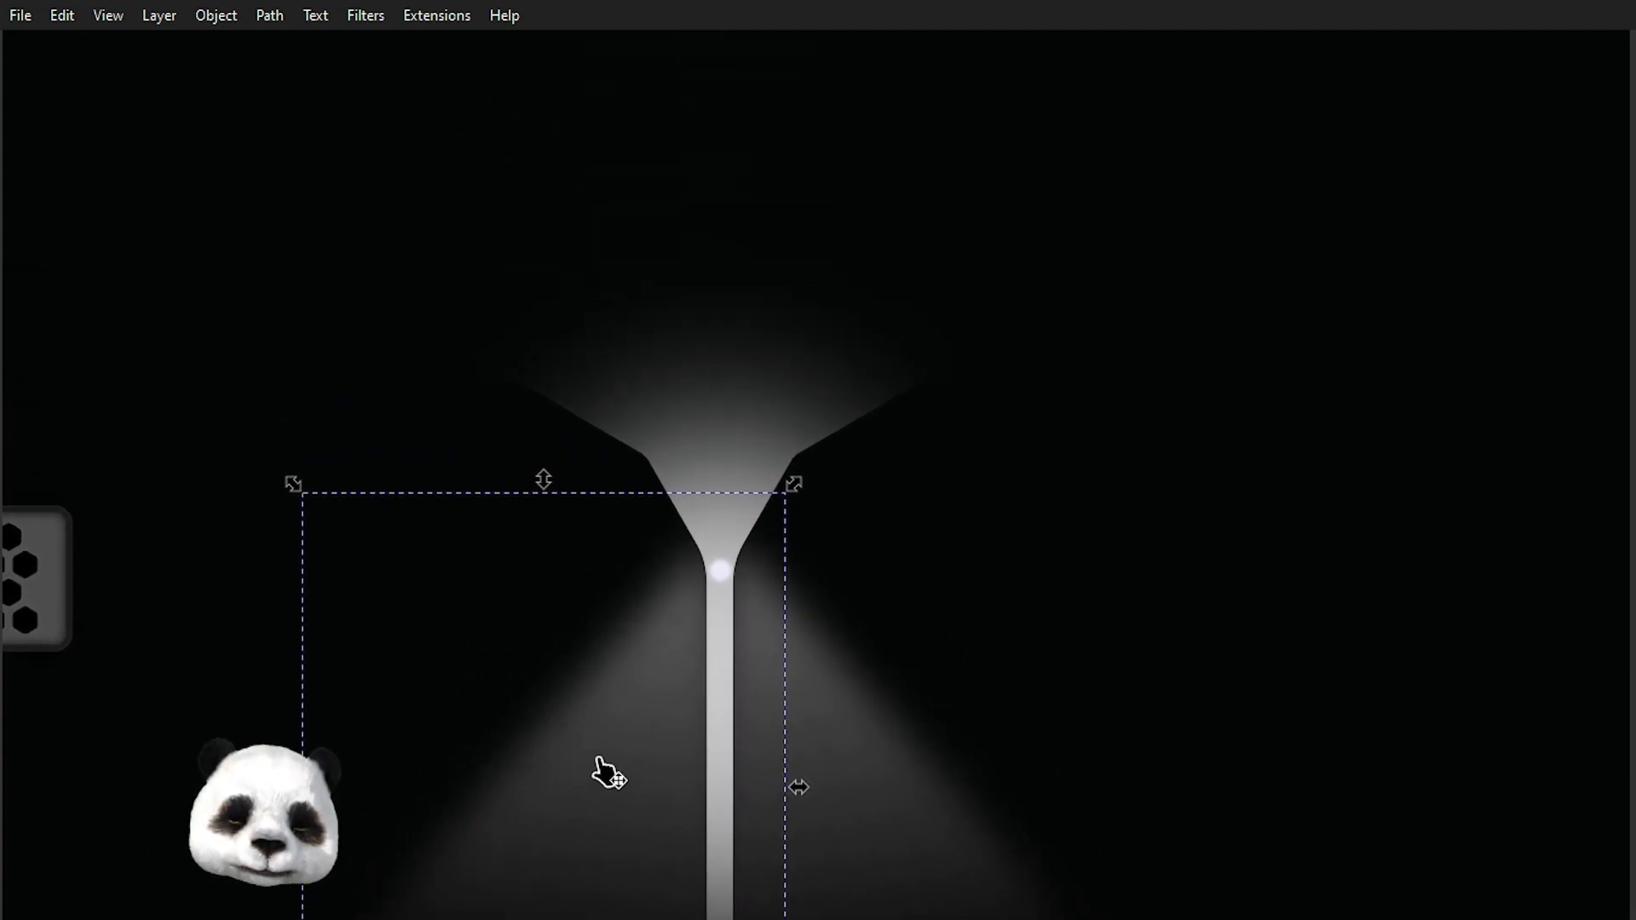
{"action": "scroll", "coordinate": [615, 521], "scroll_direction": "up", "scroll_amount": 2}
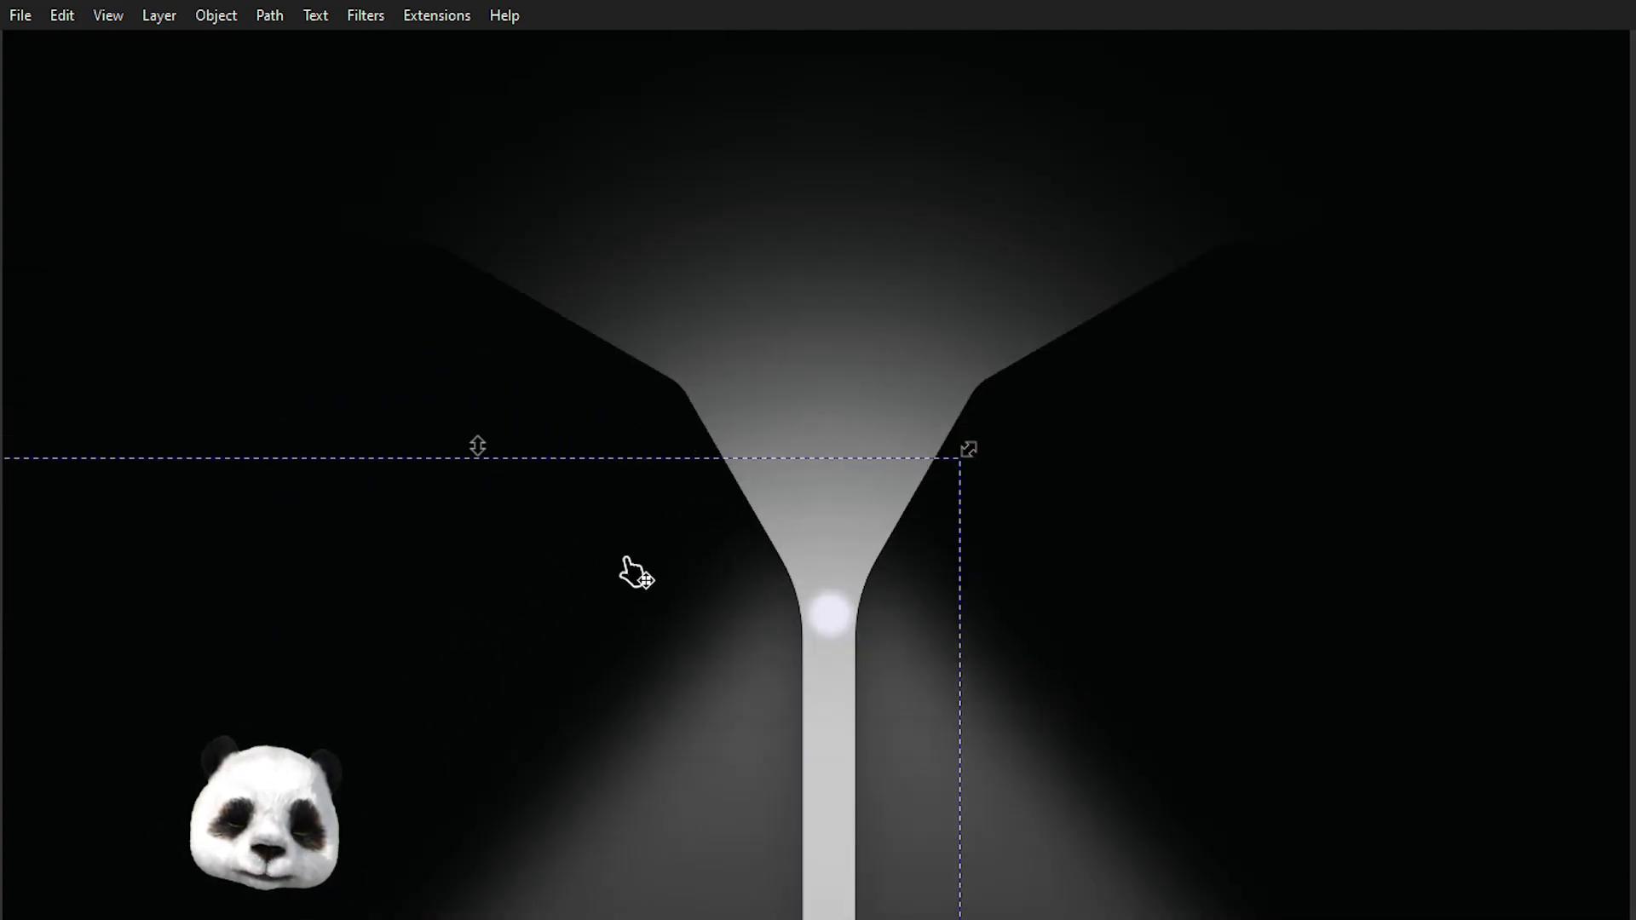
{"action": "scroll", "coordinate": [621, 588], "scroll_direction": "down", "scroll_amount": 3}
{"action": "scroll", "coordinate": [669, 655], "scroll_direction": "up", "scroll_amount": 3}
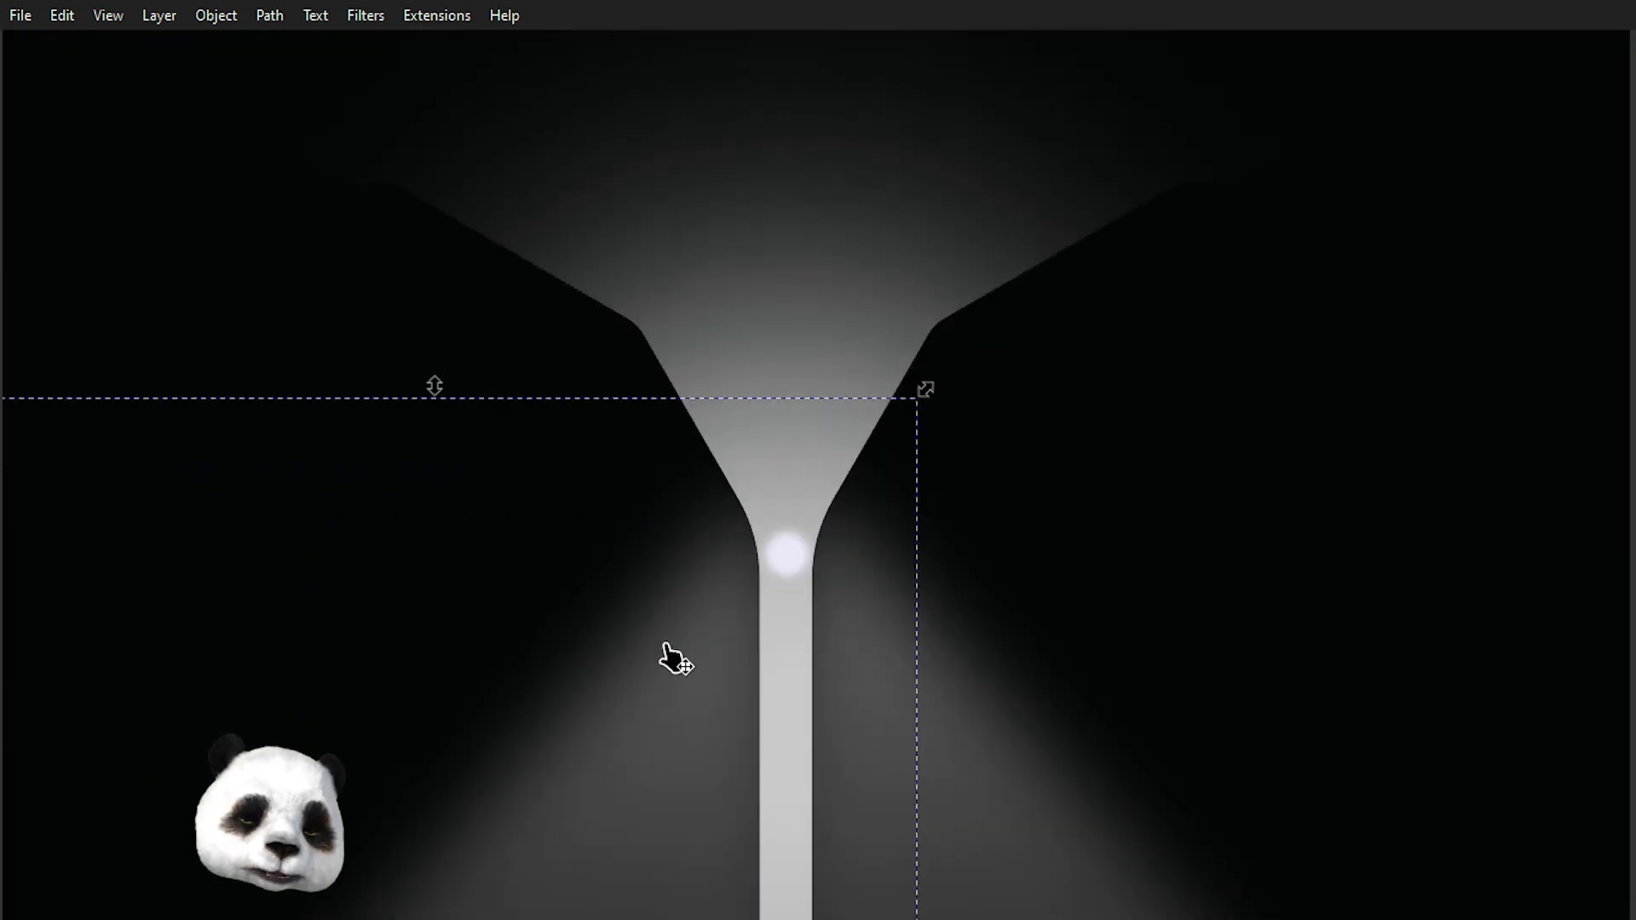
{"action": "scroll", "coordinate": [673, 656], "scroll_direction": "down", "scroll_amount": 3}
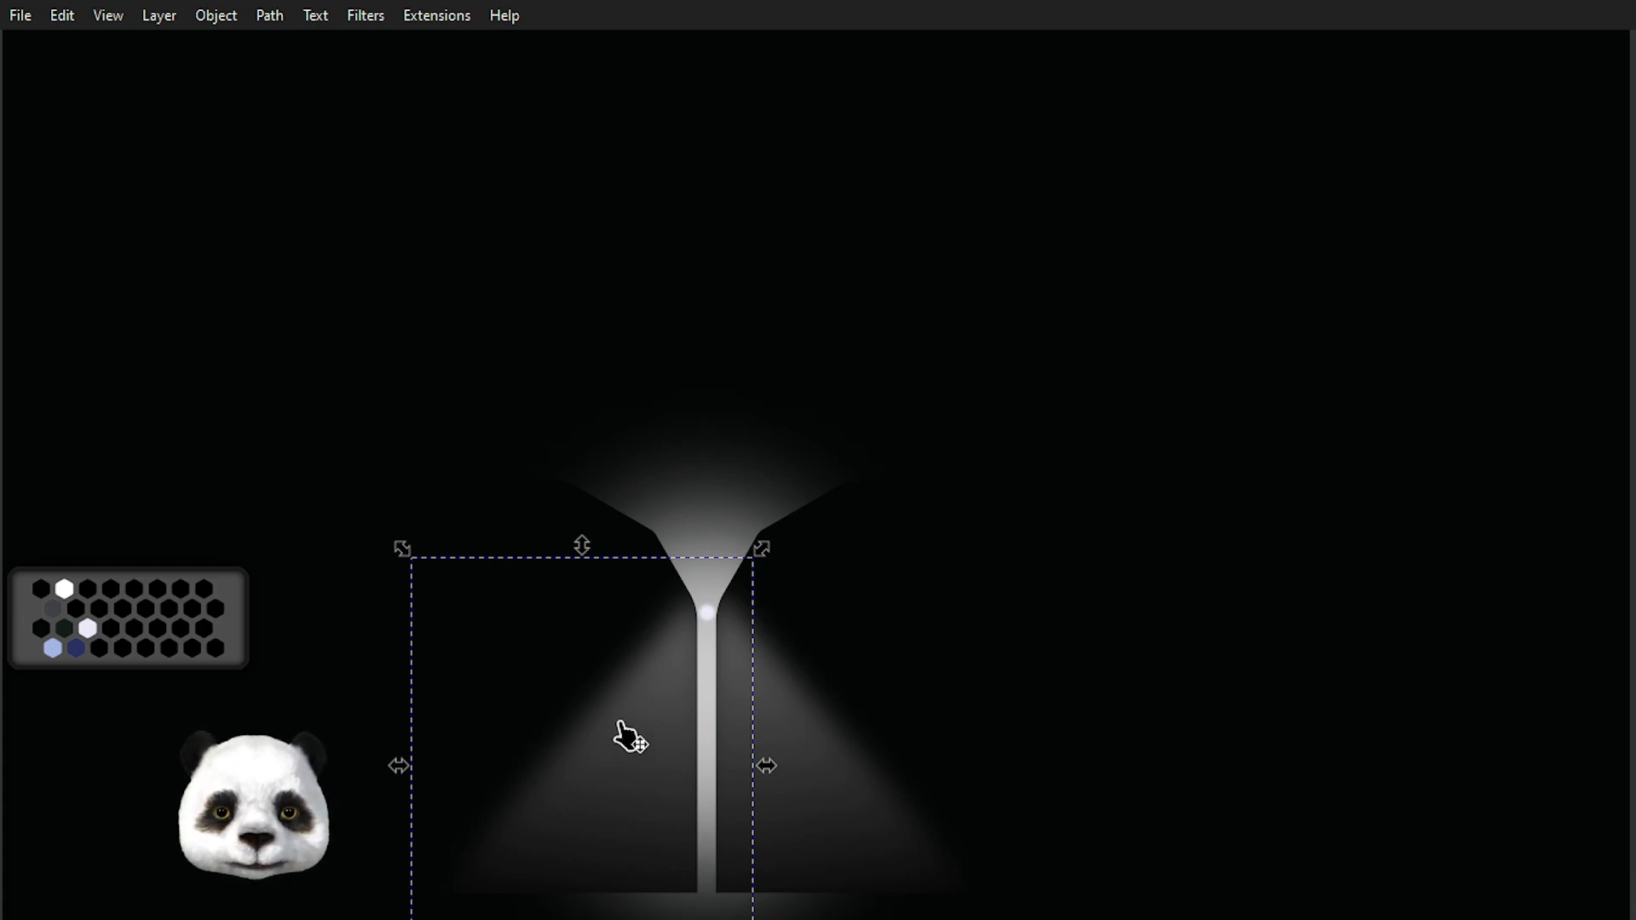
{"action": "left_click", "coordinate": [504, 625]}
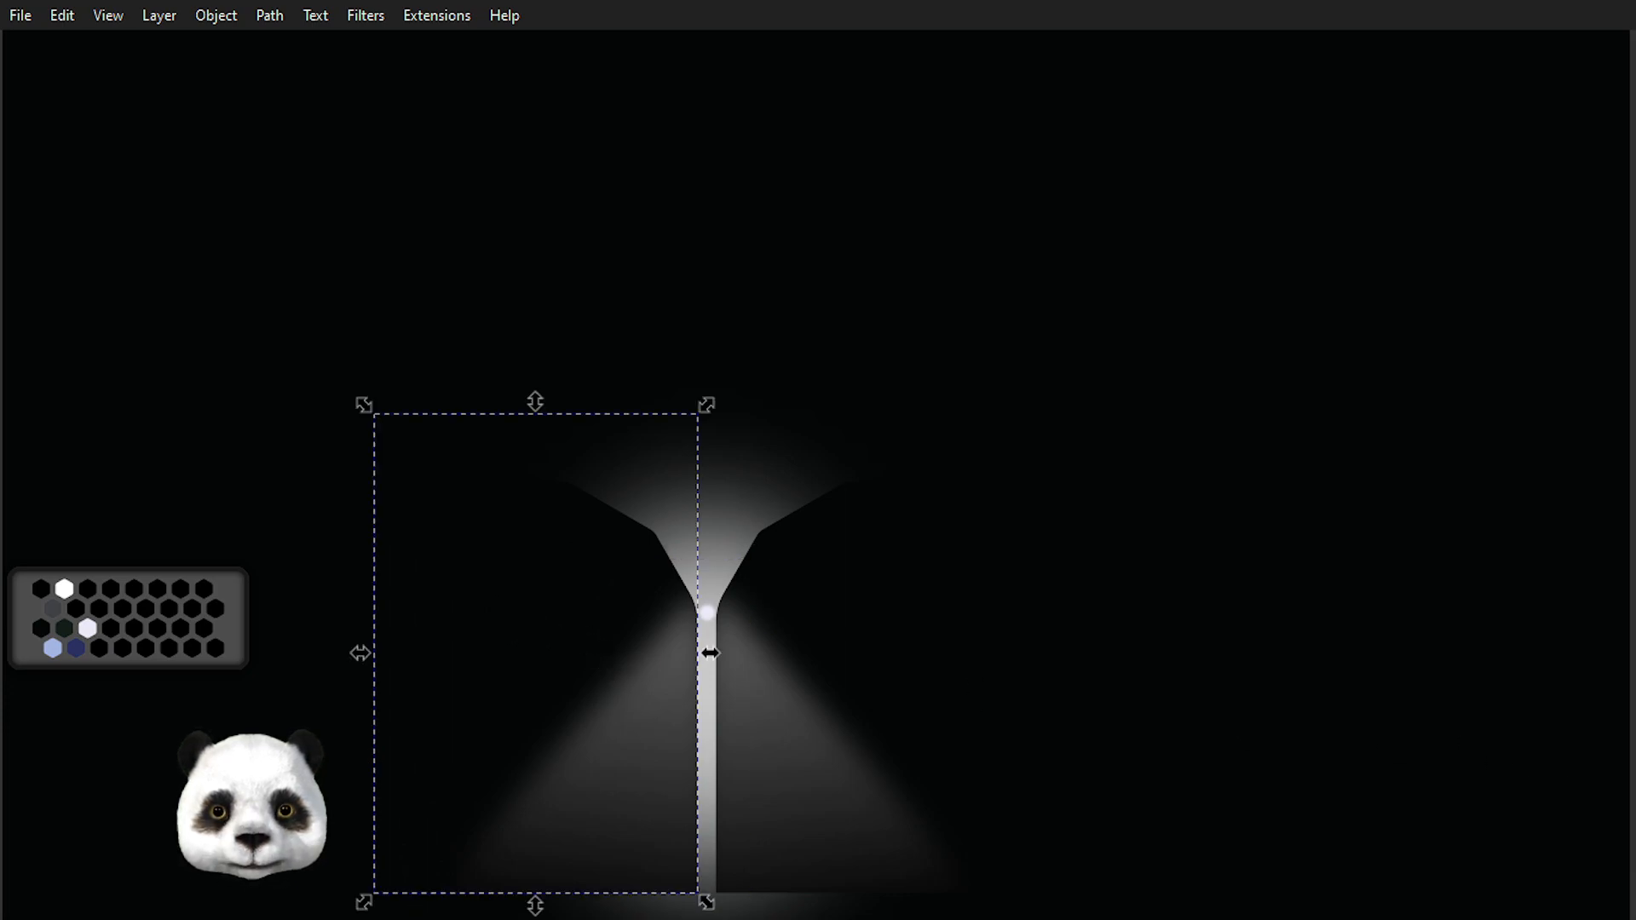
{"action": "scroll", "coordinate": [903, 779], "scroll_direction": "up", "scroll_amount": 3}
{"action": "left_click_drag", "start_coordinate": [395, 537], "coordinate": [801, 603]}
{"action": "scroll", "coordinate": [806, 464], "scroll_direction": "up", "scroll_amount": 3}
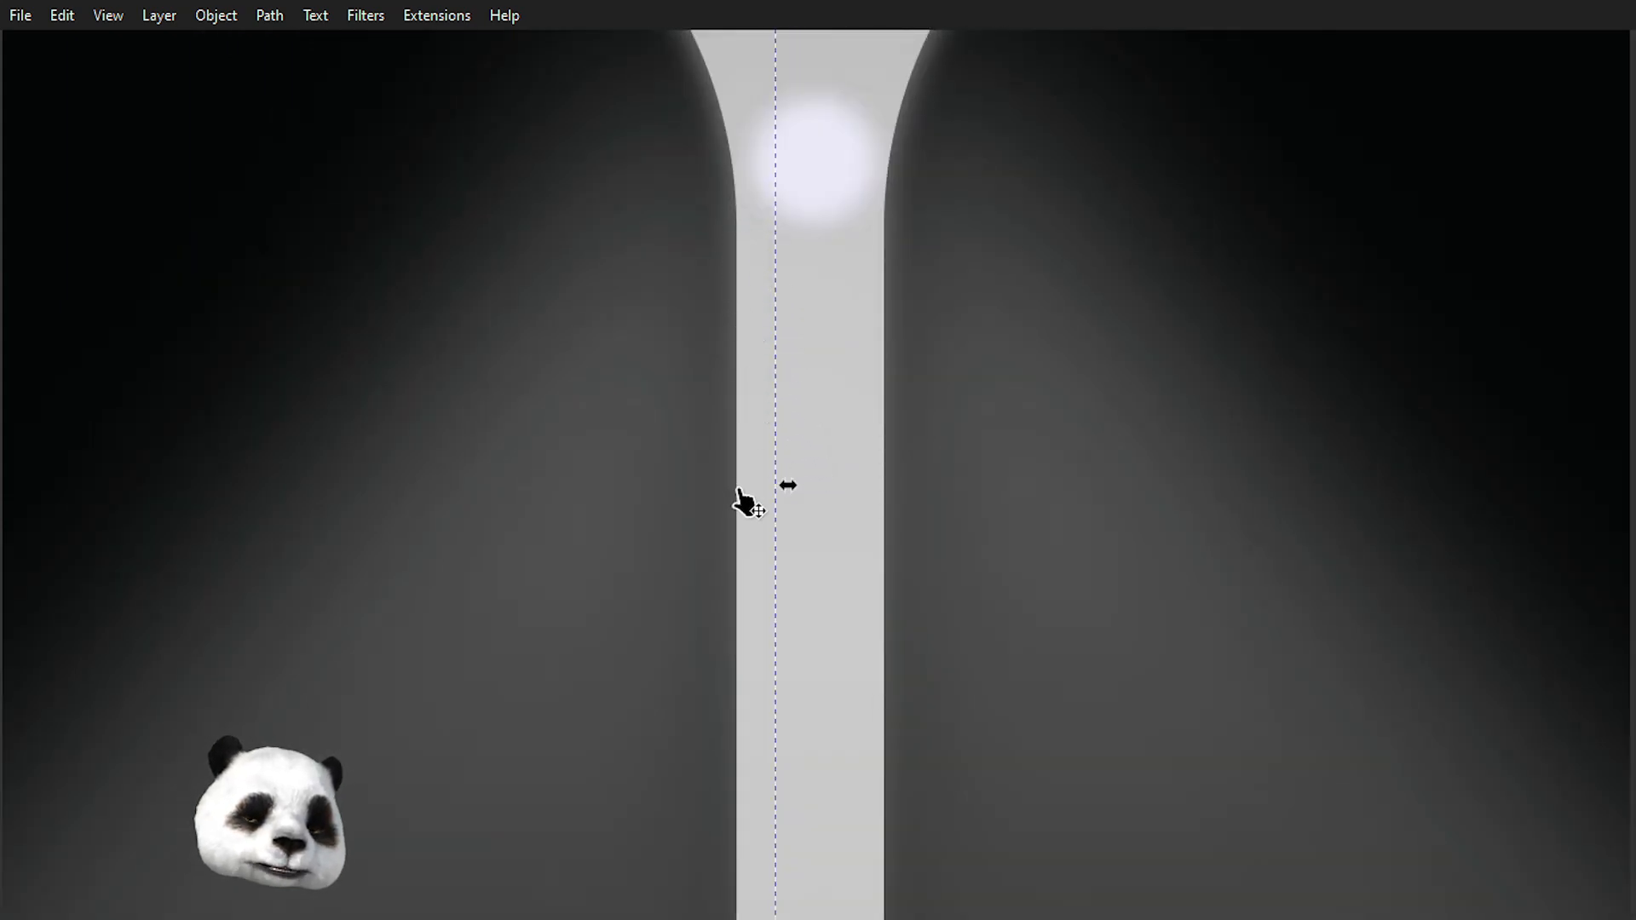
{"action": "scroll", "coordinate": [747, 501], "scroll_direction": "down", "scroll_amount": 4}
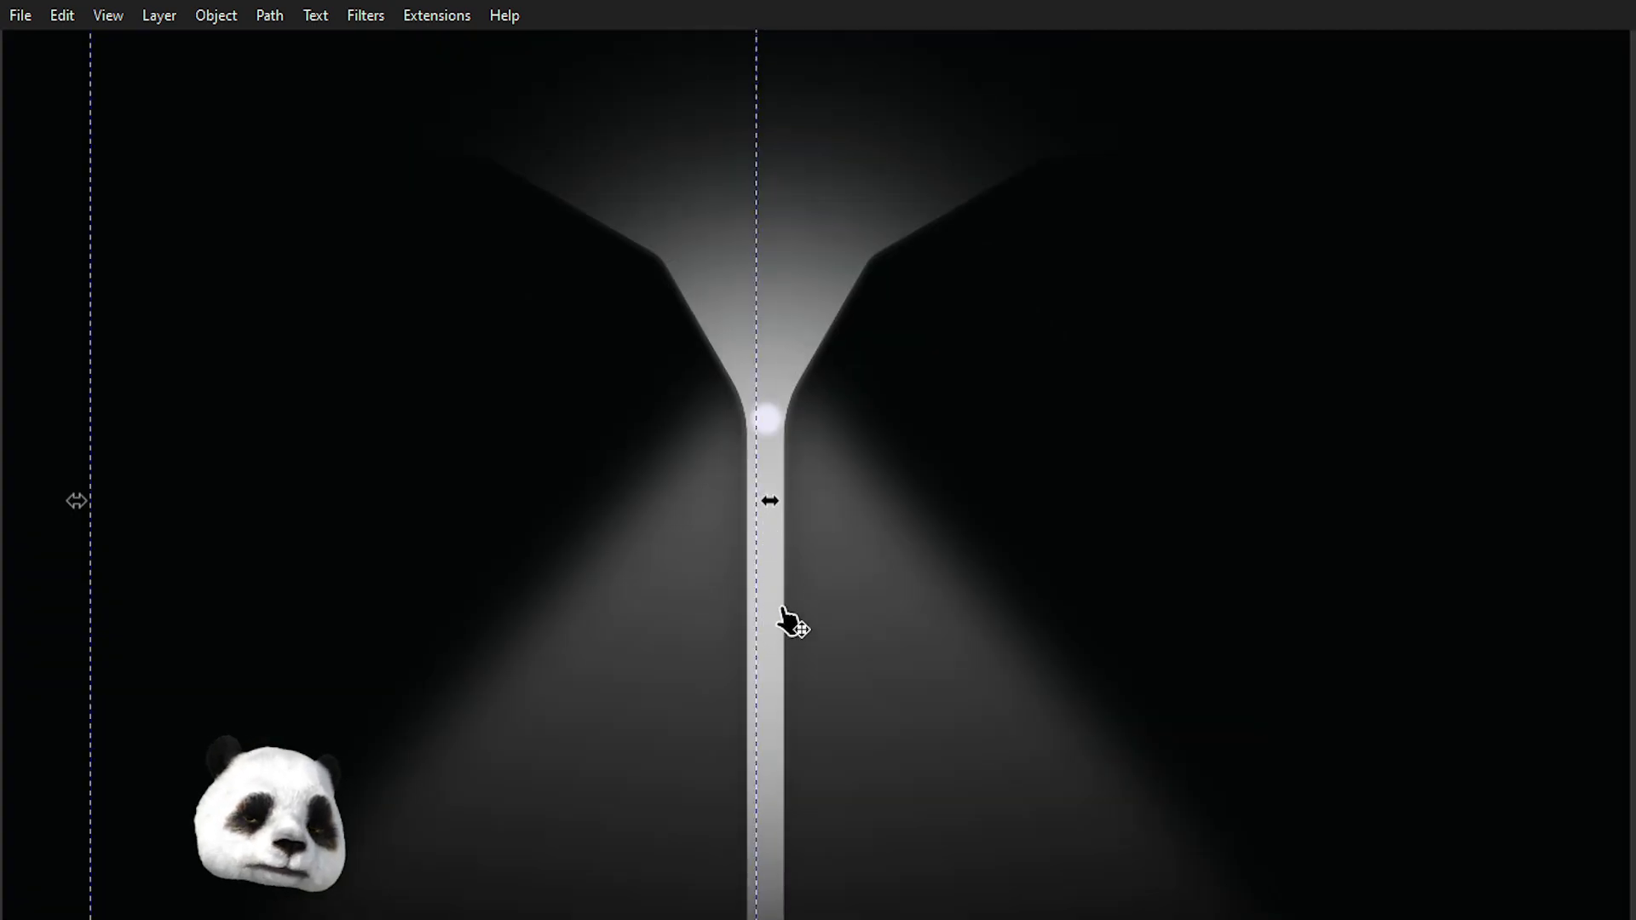
{"action": "left_click_drag", "start_coordinate": [782, 627], "coordinate": [844, 621]}
{"action": "scroll", "coordinate": [851, 639], "scroll_direction": "down", "scroll_amount": 1}
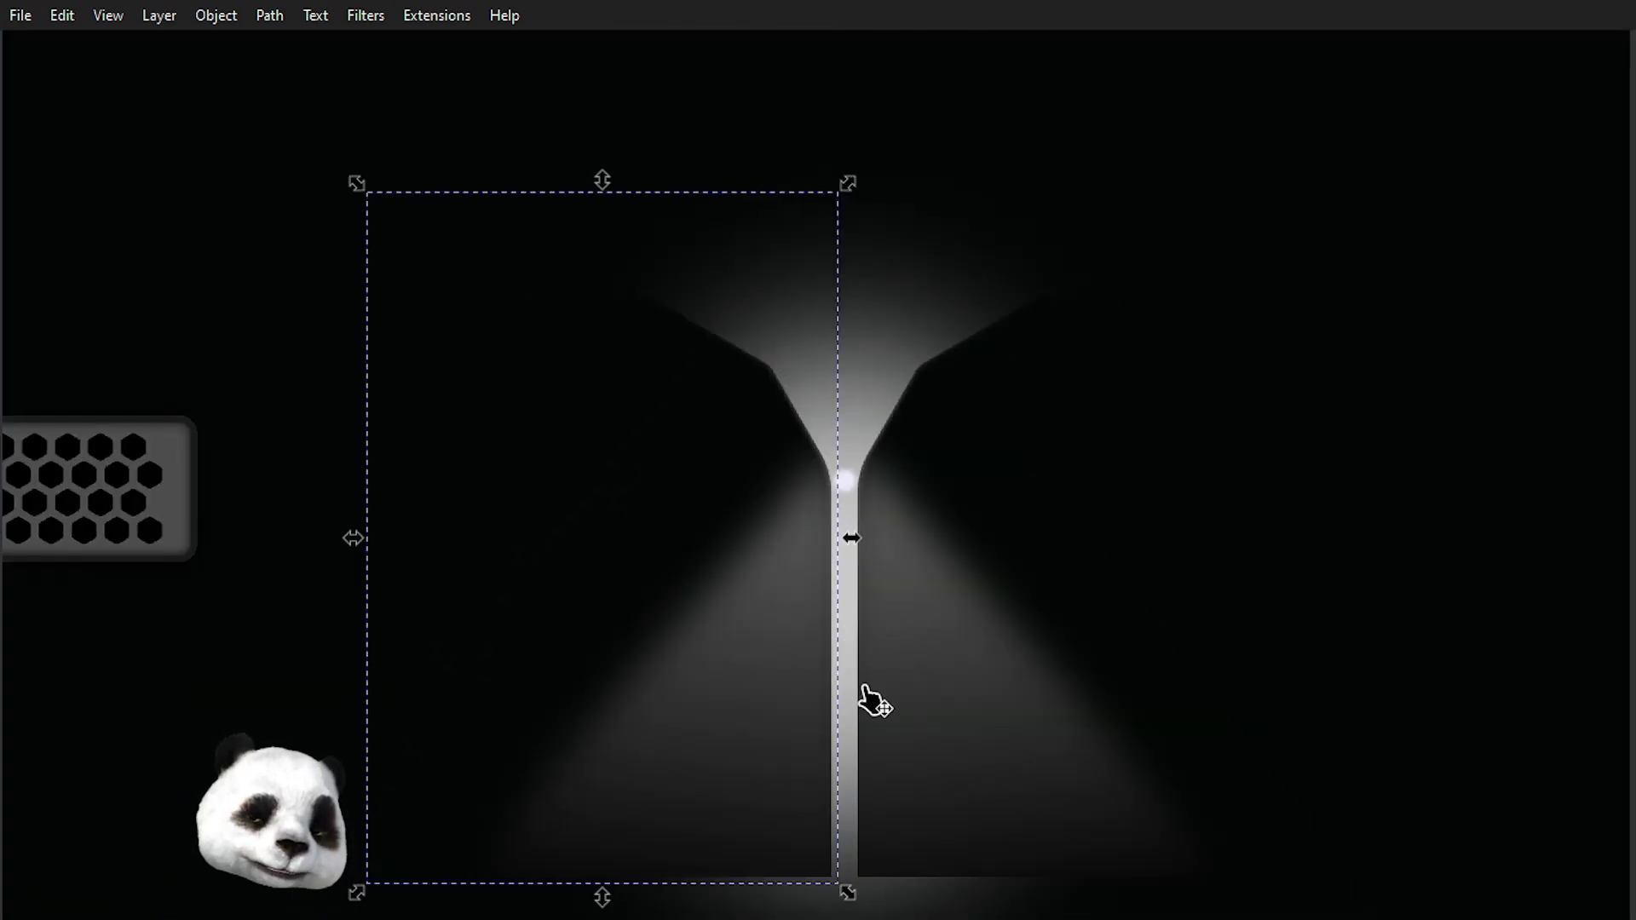
{"action": "scroll", "coordinate": [857, 852], "scroll_direction": "up", "scroll_amount": 1}
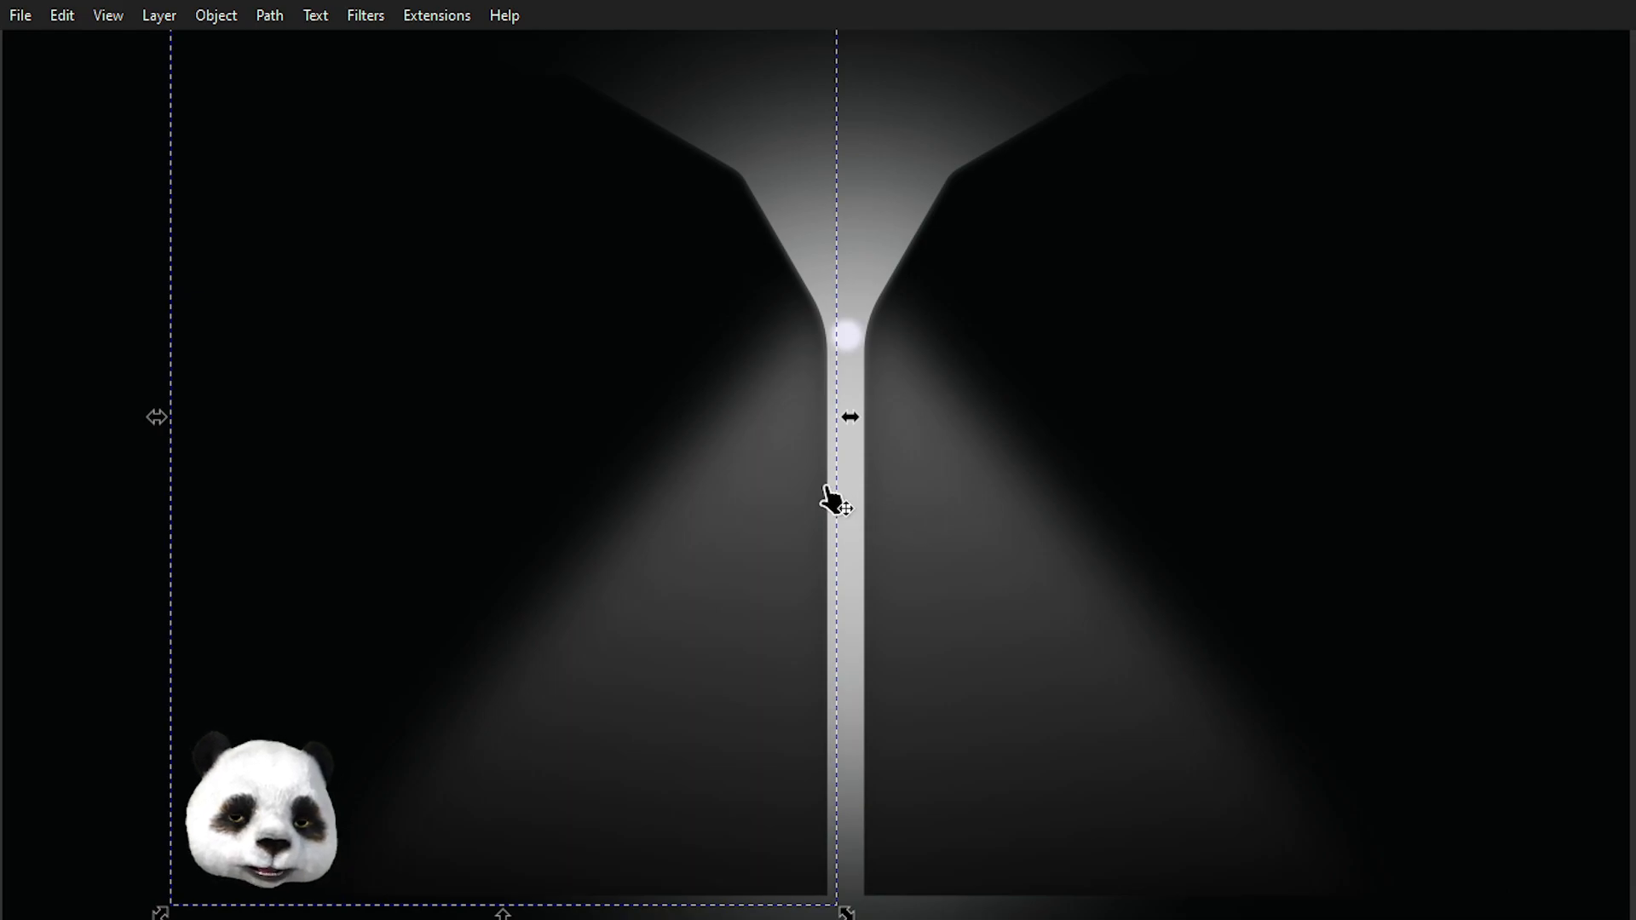
{"action": "scroll", "coordinate": [811, 559], "scroll_direction": "up", "scroll_amount": 3}
{"action": "scroll", "coordinate": [825, 522], "scroll_direction": "up", "scroll_amount": 5}
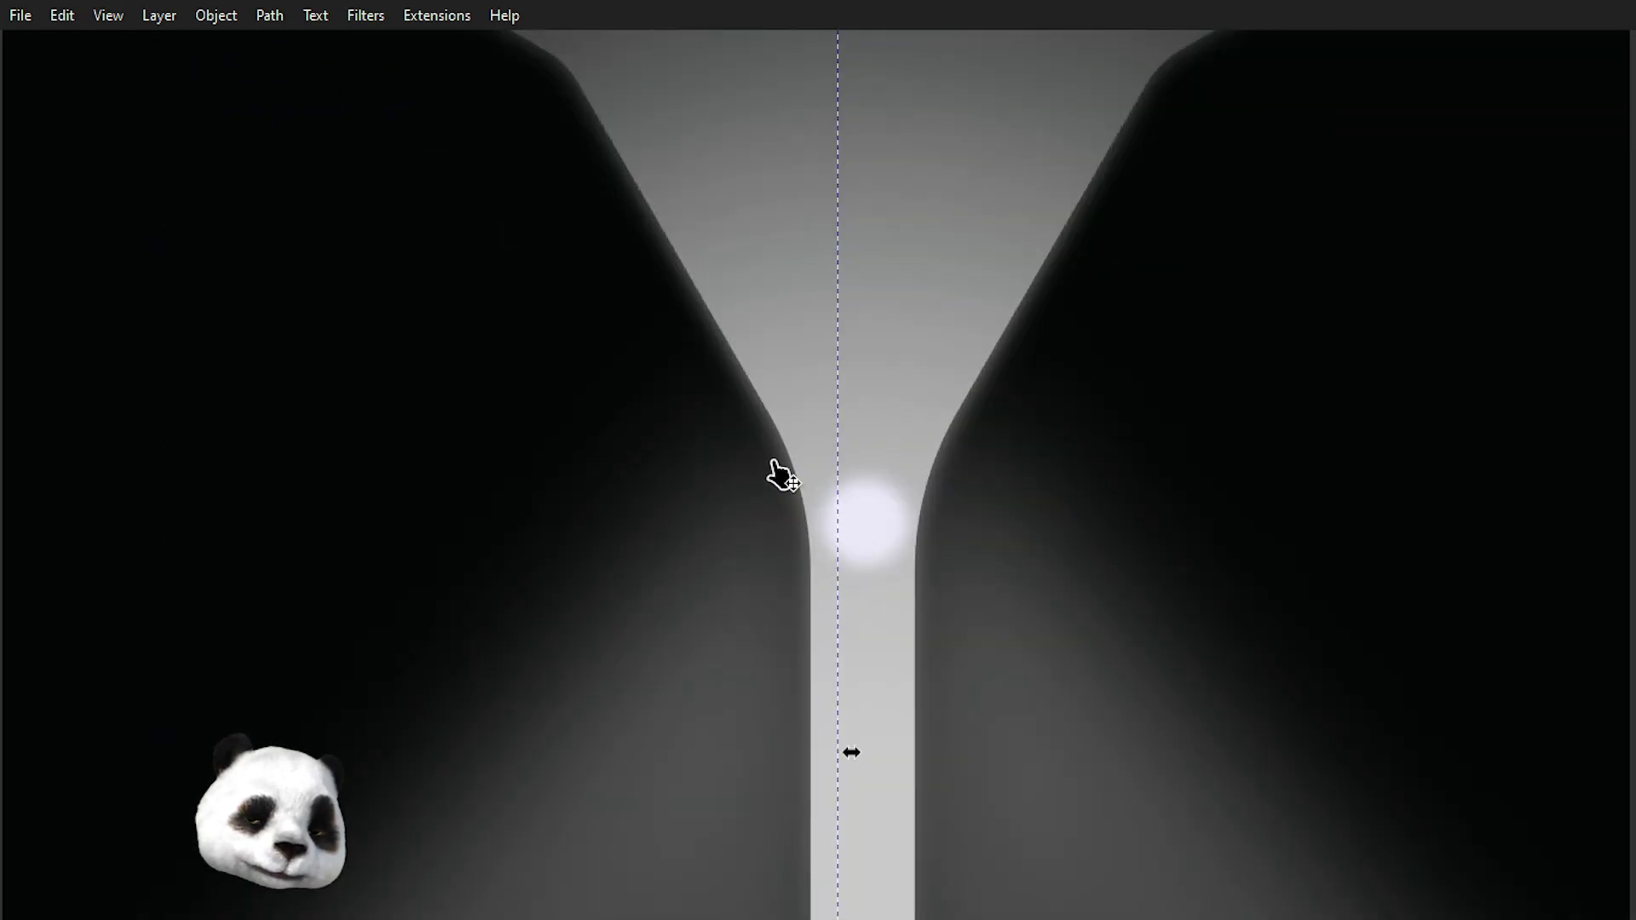
Draw a thin highlight sliver with the Pen tool along the stem's left edge and fill it with the glow circle's colour.
{"action": "key", "text": "b"}
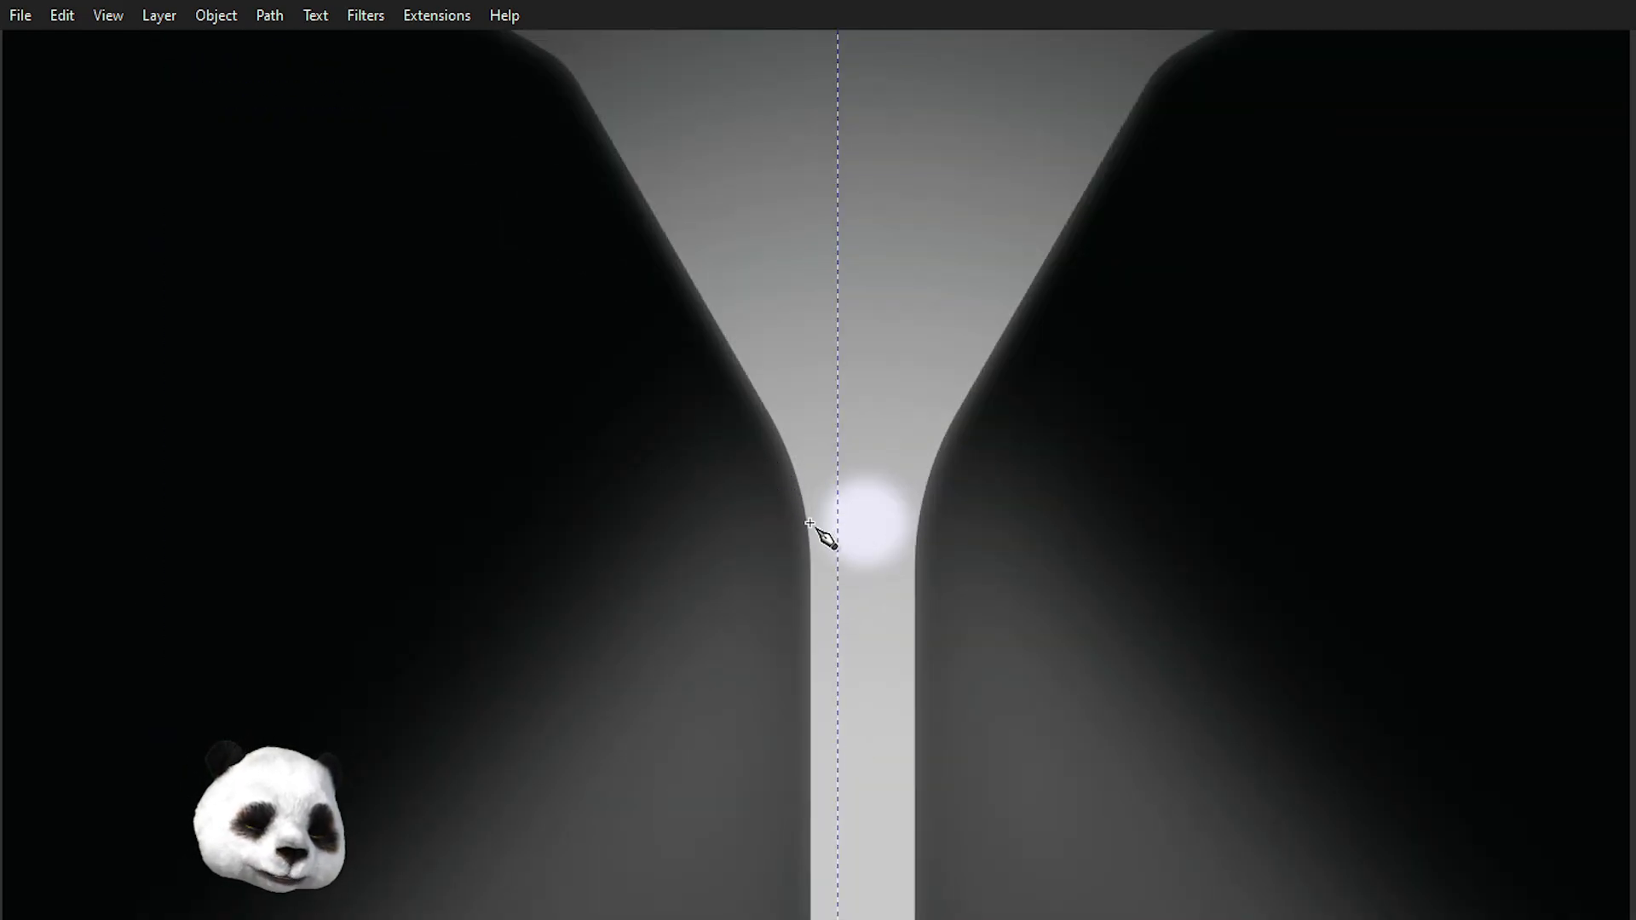
{"action": "left_click", "coordinate": [785, 437]}
{"action": "left_click_drag", "start_coordinate": [790, 504], "coordinate": [795, 526]}
{"action": "key", "text": "BackSpace"}
{"action": "left_click_drag", "start_coordinate": [795, 529], "coordinate": [801, 544]}
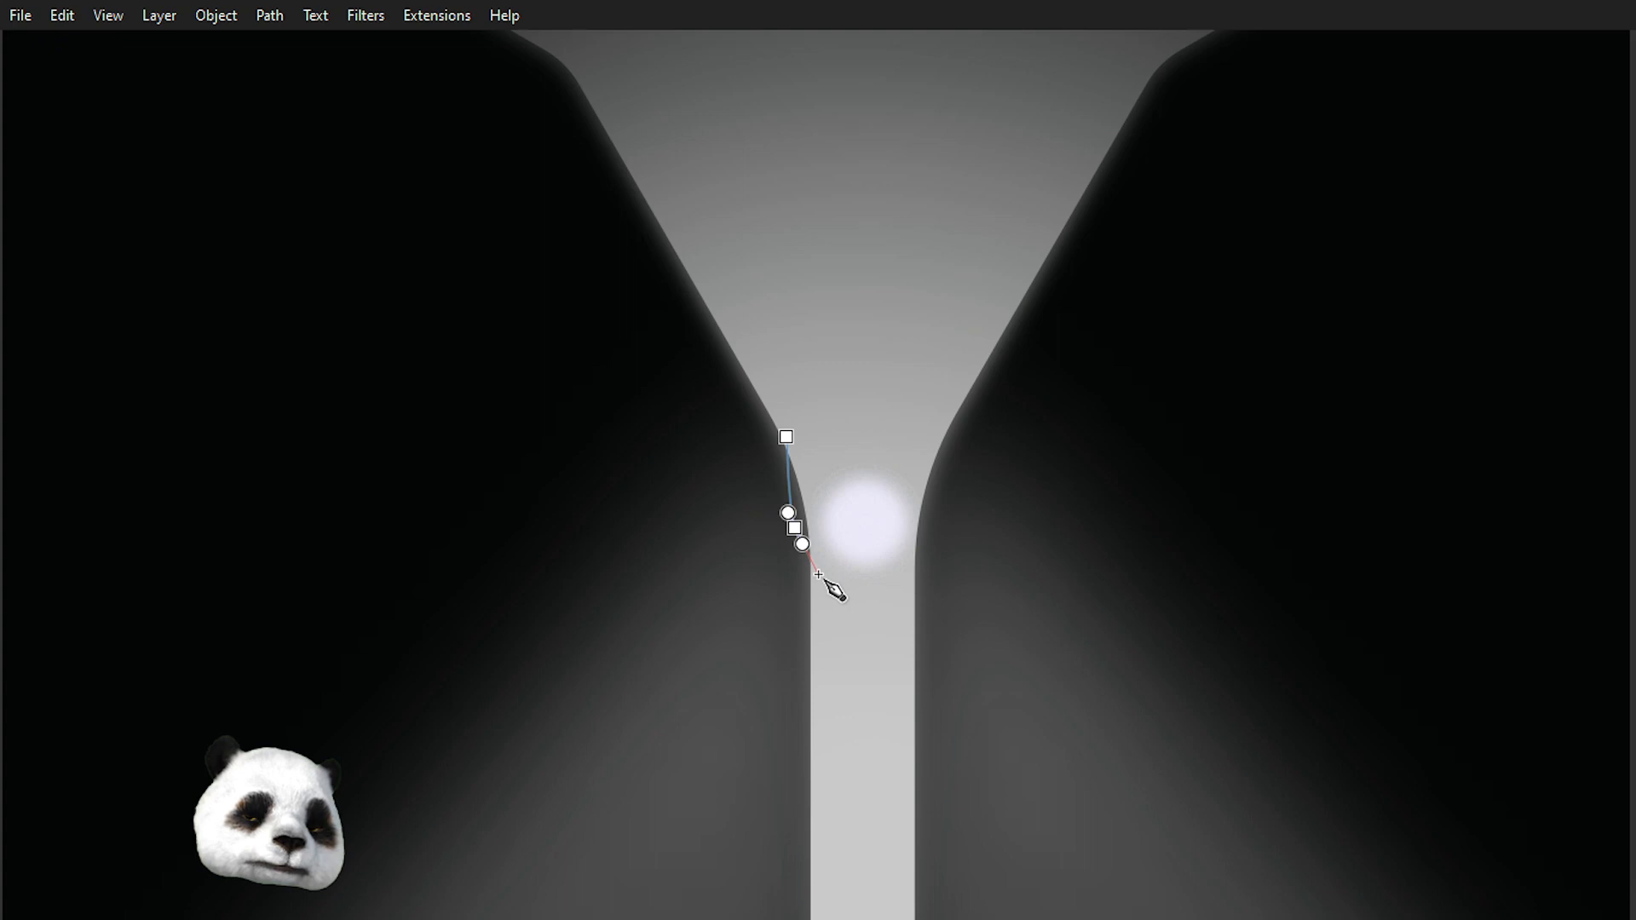
{"action": "left_click_drag", "start_coordinate": [816, 594], "coordinate": [824, 612]}
{"action": "left_click_drag", "start_coordinate": [787, 437], "coordinate": [737, 400]}
{"action": "key", "text": "d"}
{"action": "left_click", "coordinate": [862, 524]}
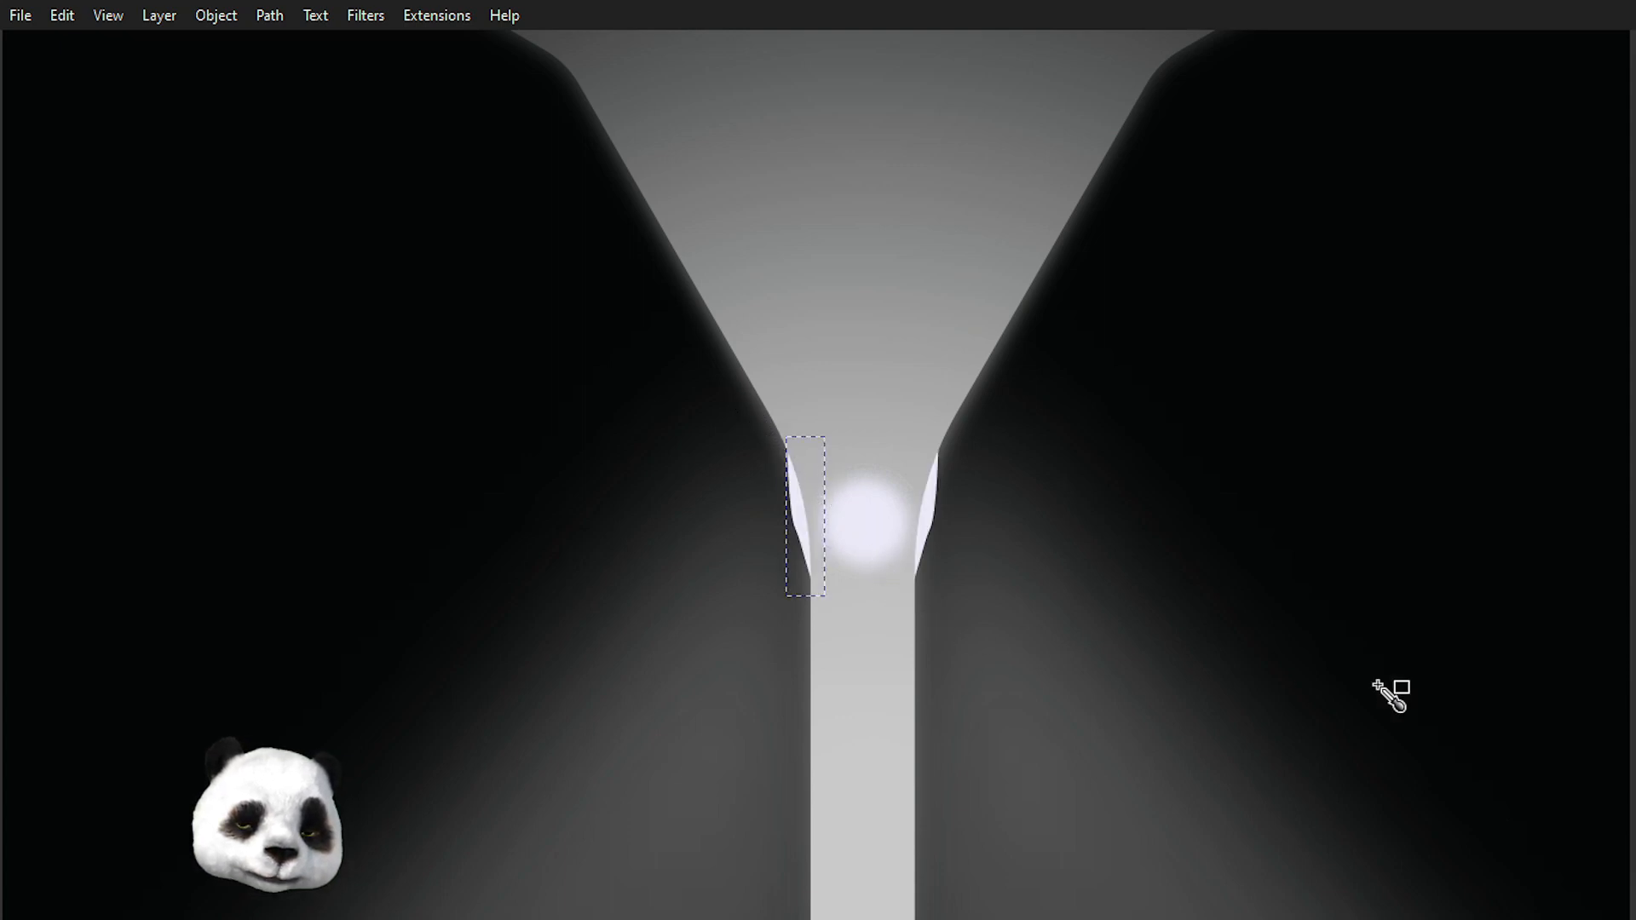
Reshape the highlight sliver by making its middle node smooth and pulling it up along the stem edge.
{"action": "key", "text": "n"}
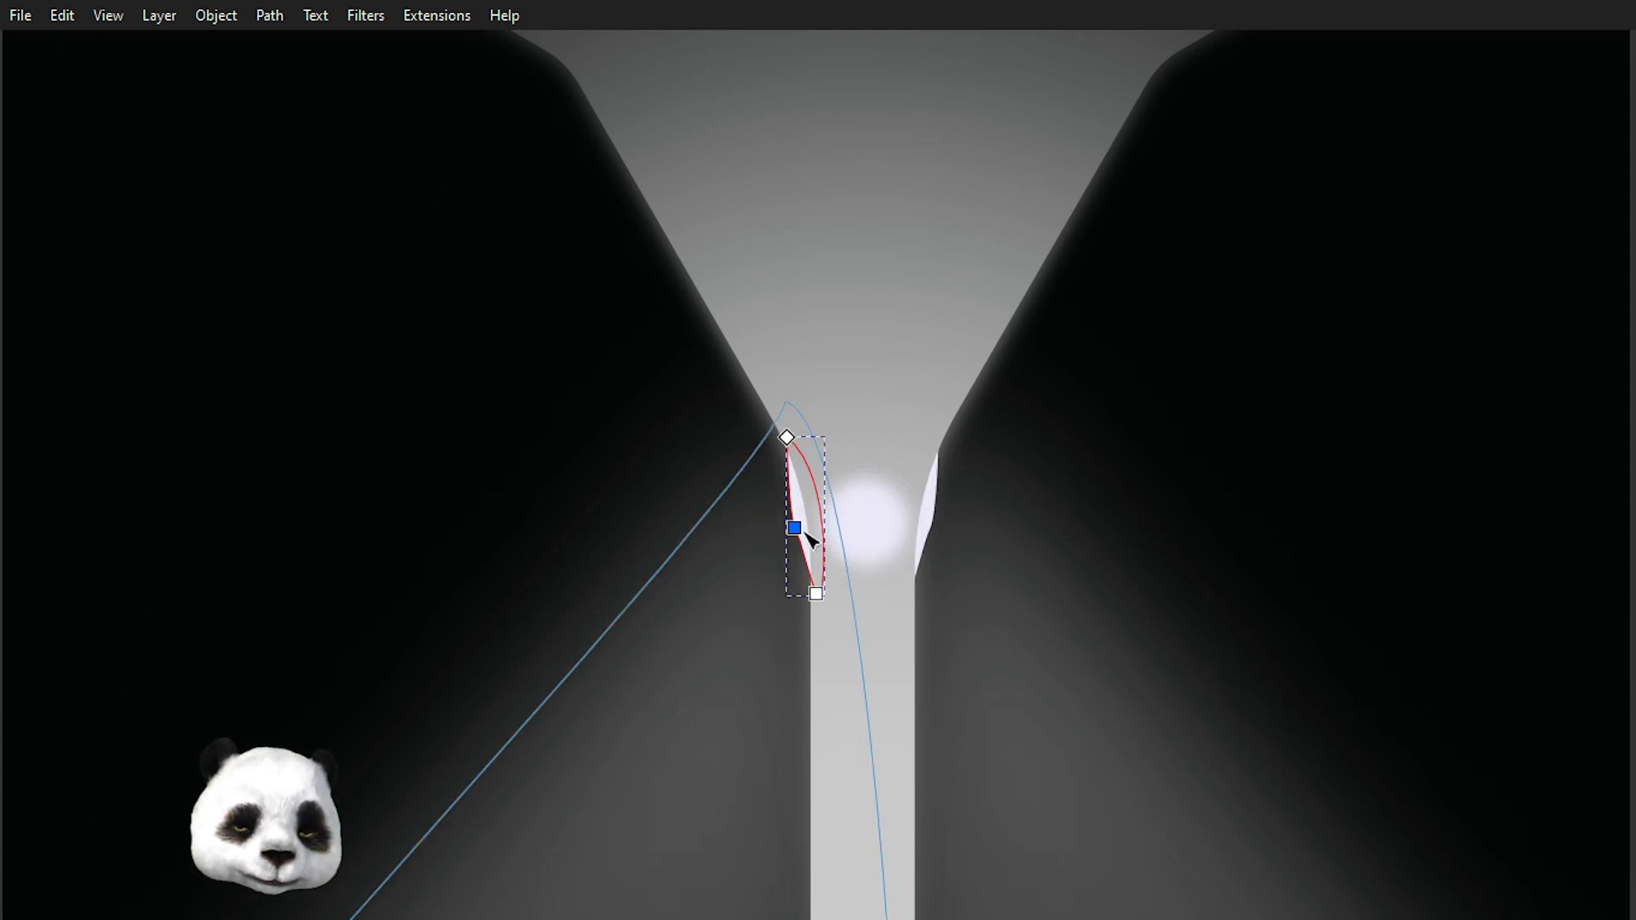
{"action": "left_click", "coordinate": [795, 529]}
{"action": "key", "text": "ctrl+a"}
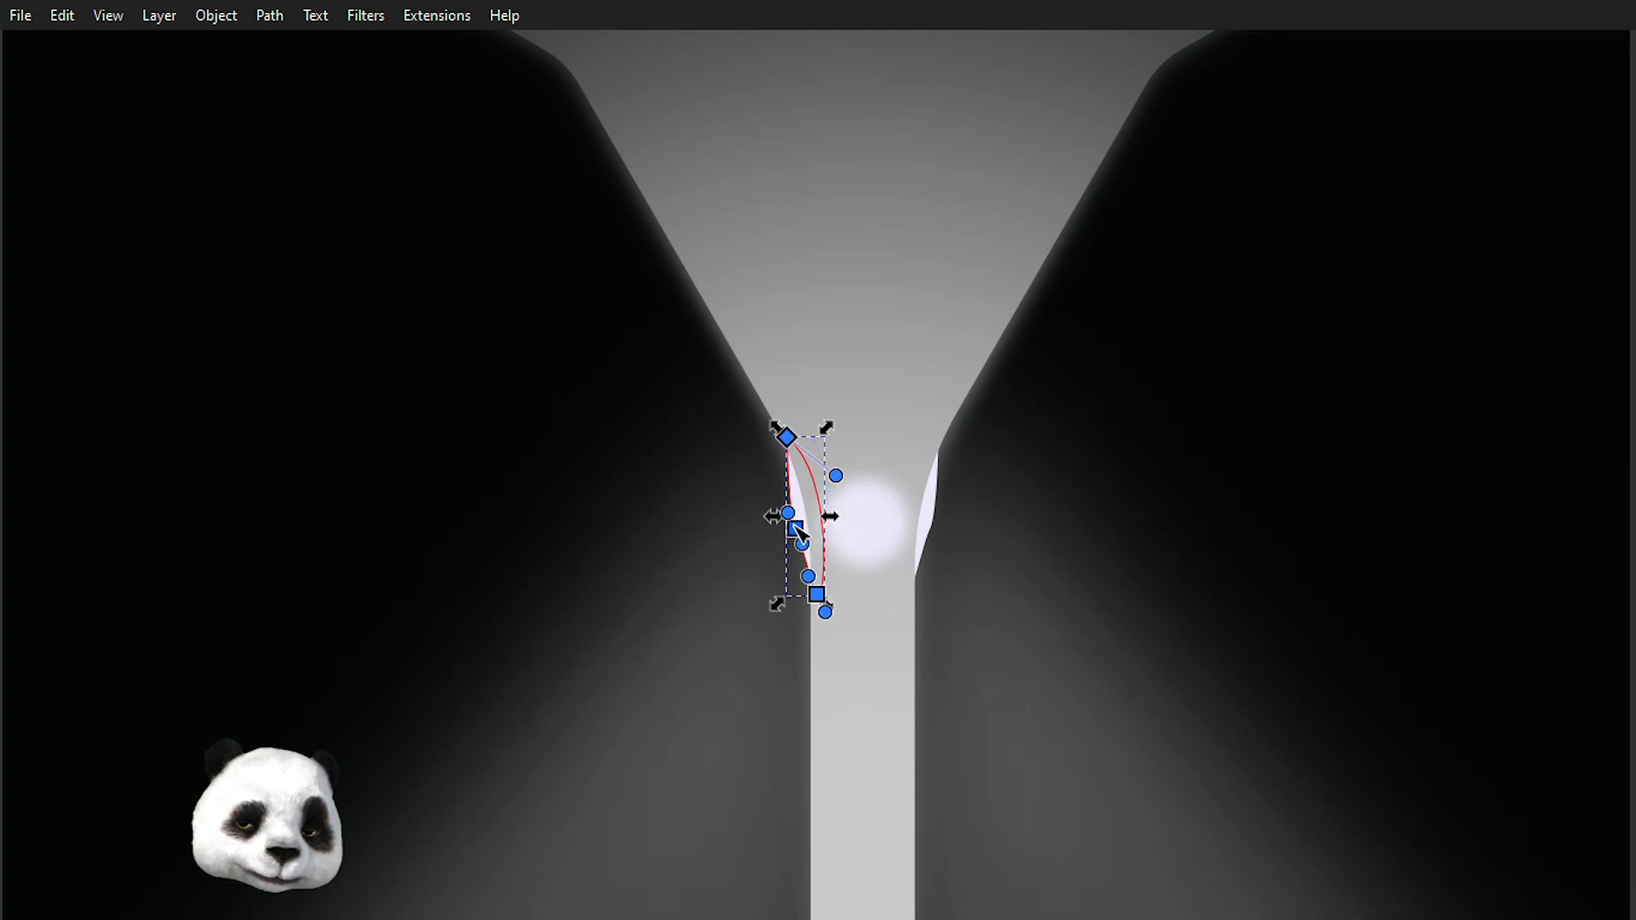
{"action": "scroll", "coordinate": [799, 532], "scroll_direction": "up", "scroll_amount": 5}
{"action": "left_click", "coordinate": [756, 427]}
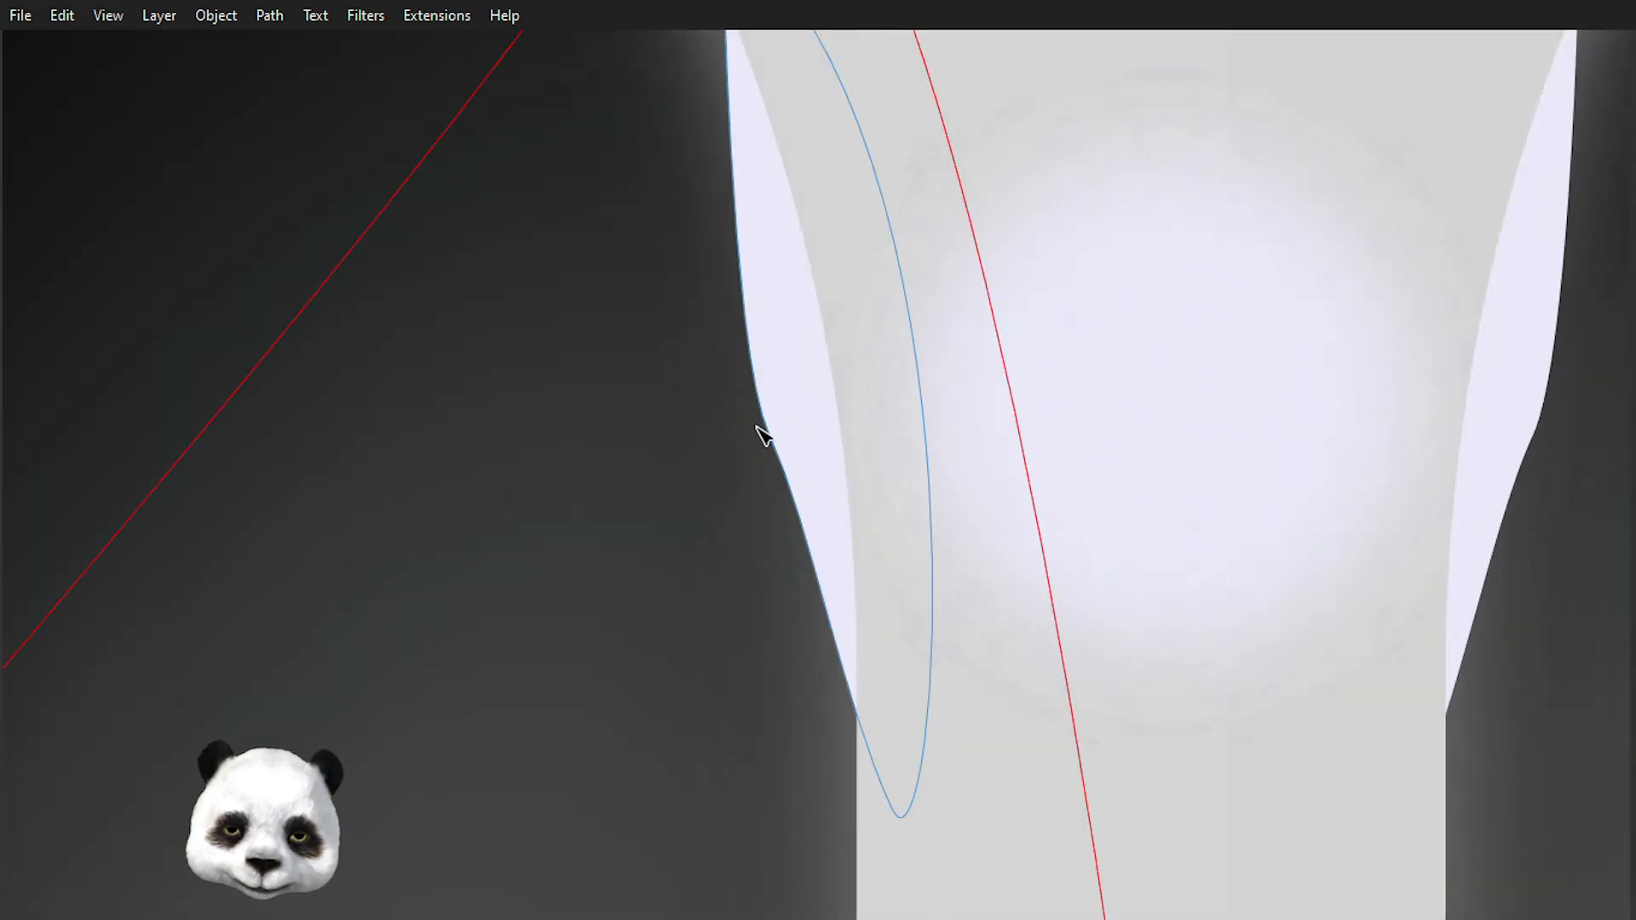
{"action": "left_click", "coordinate": [776, 429]}
{"action": "left_click", "coordinate": [769, 437]}
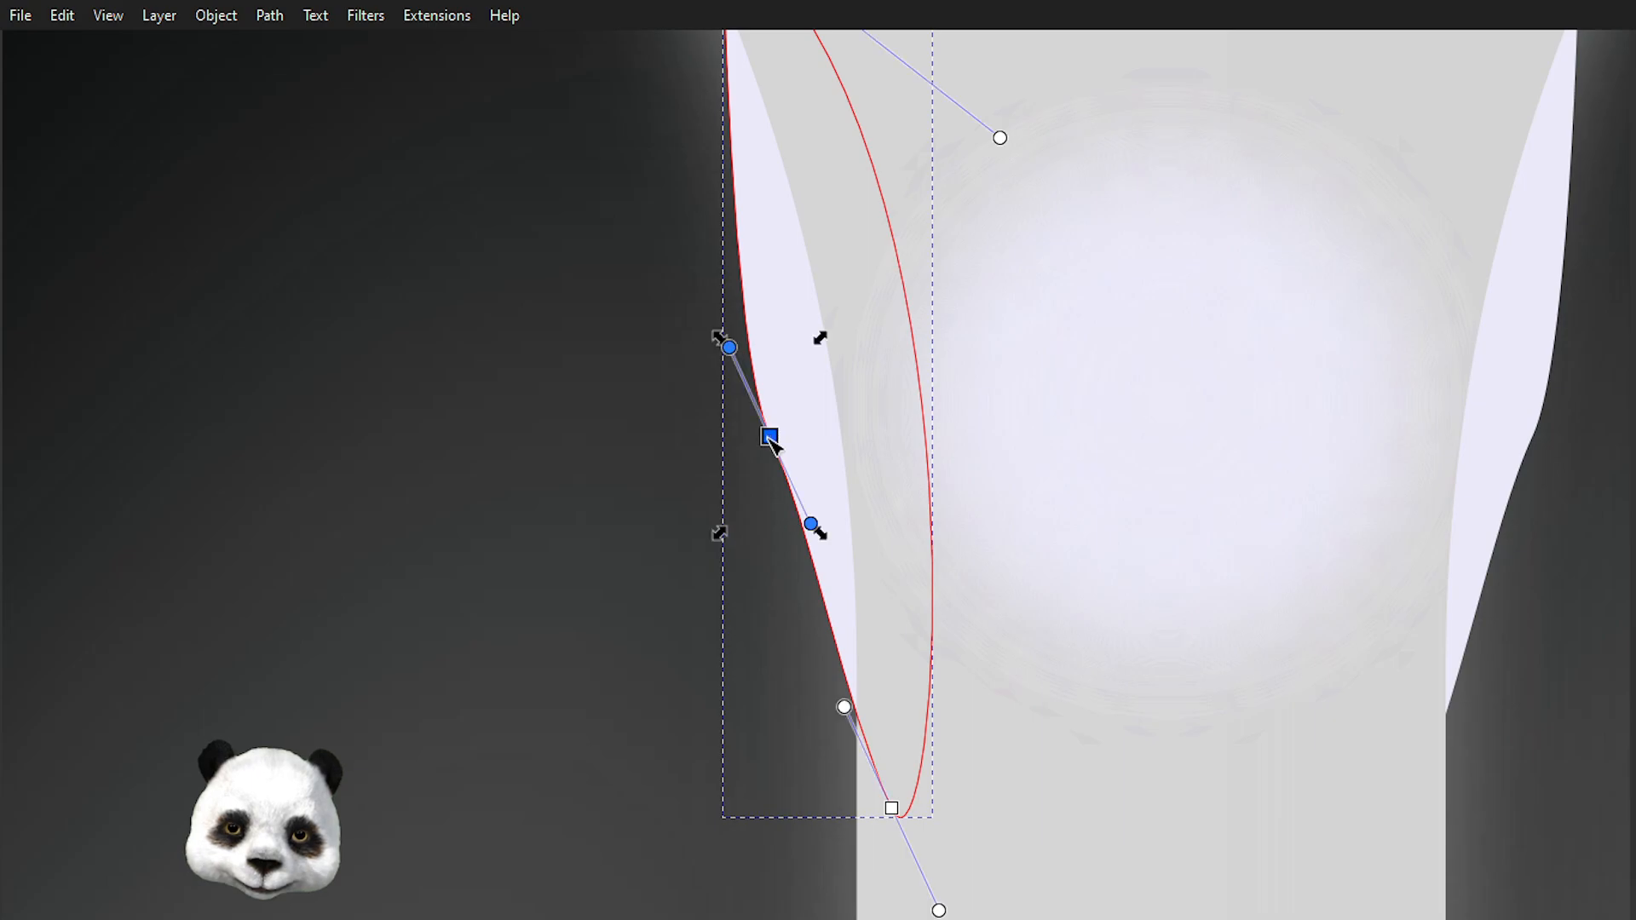
{"action": "key", "text": "shift+s"}
{"action": "left_click_drag", "start_coordinate": [769, 437], "coordinate": [731, 356]}
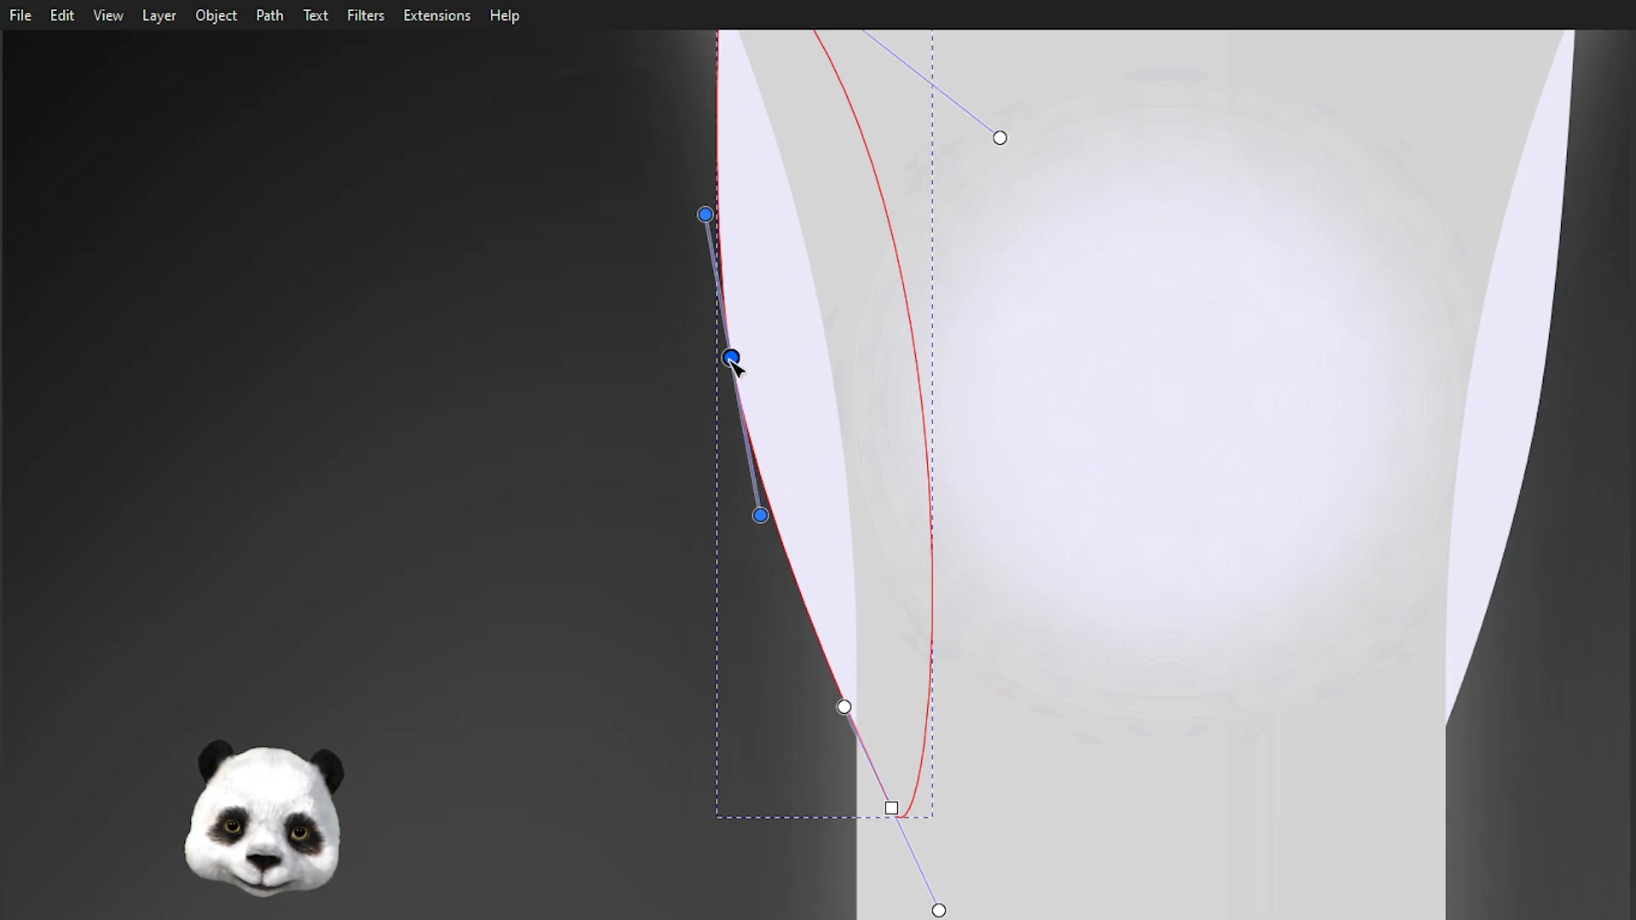
{"action": "scroll", "coordinate": [749, 400], "scroll_direction": "down", "scroll_amount": 4}
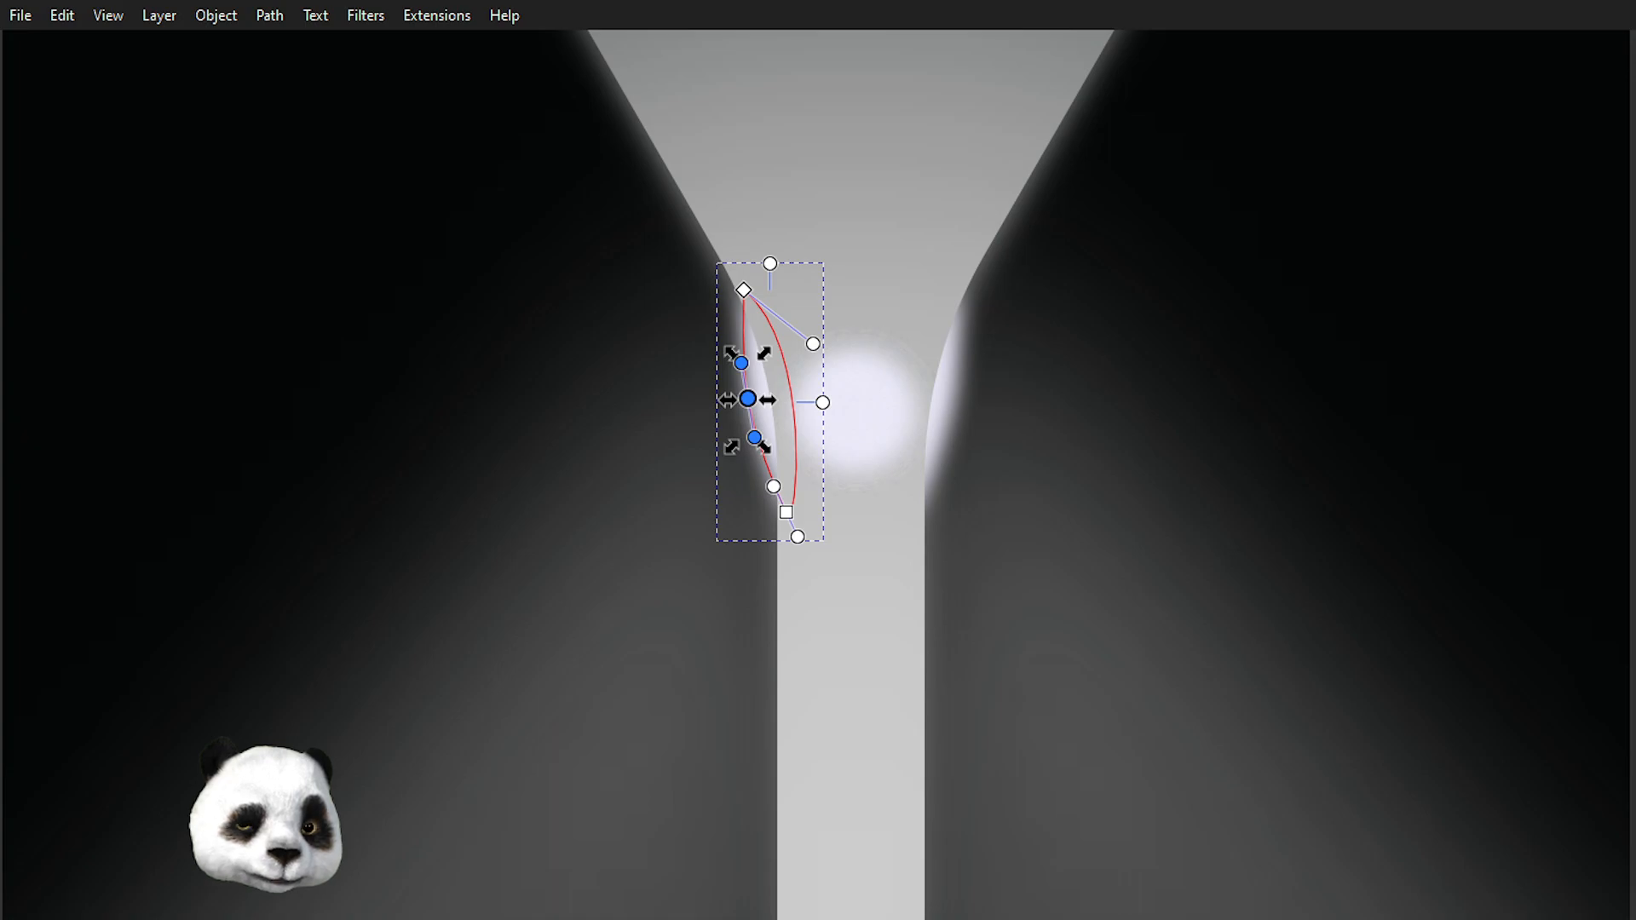
Undo the last sliver edit and delete the extra selected object beside the stem.
{"action": "key", "text": "Escape"}
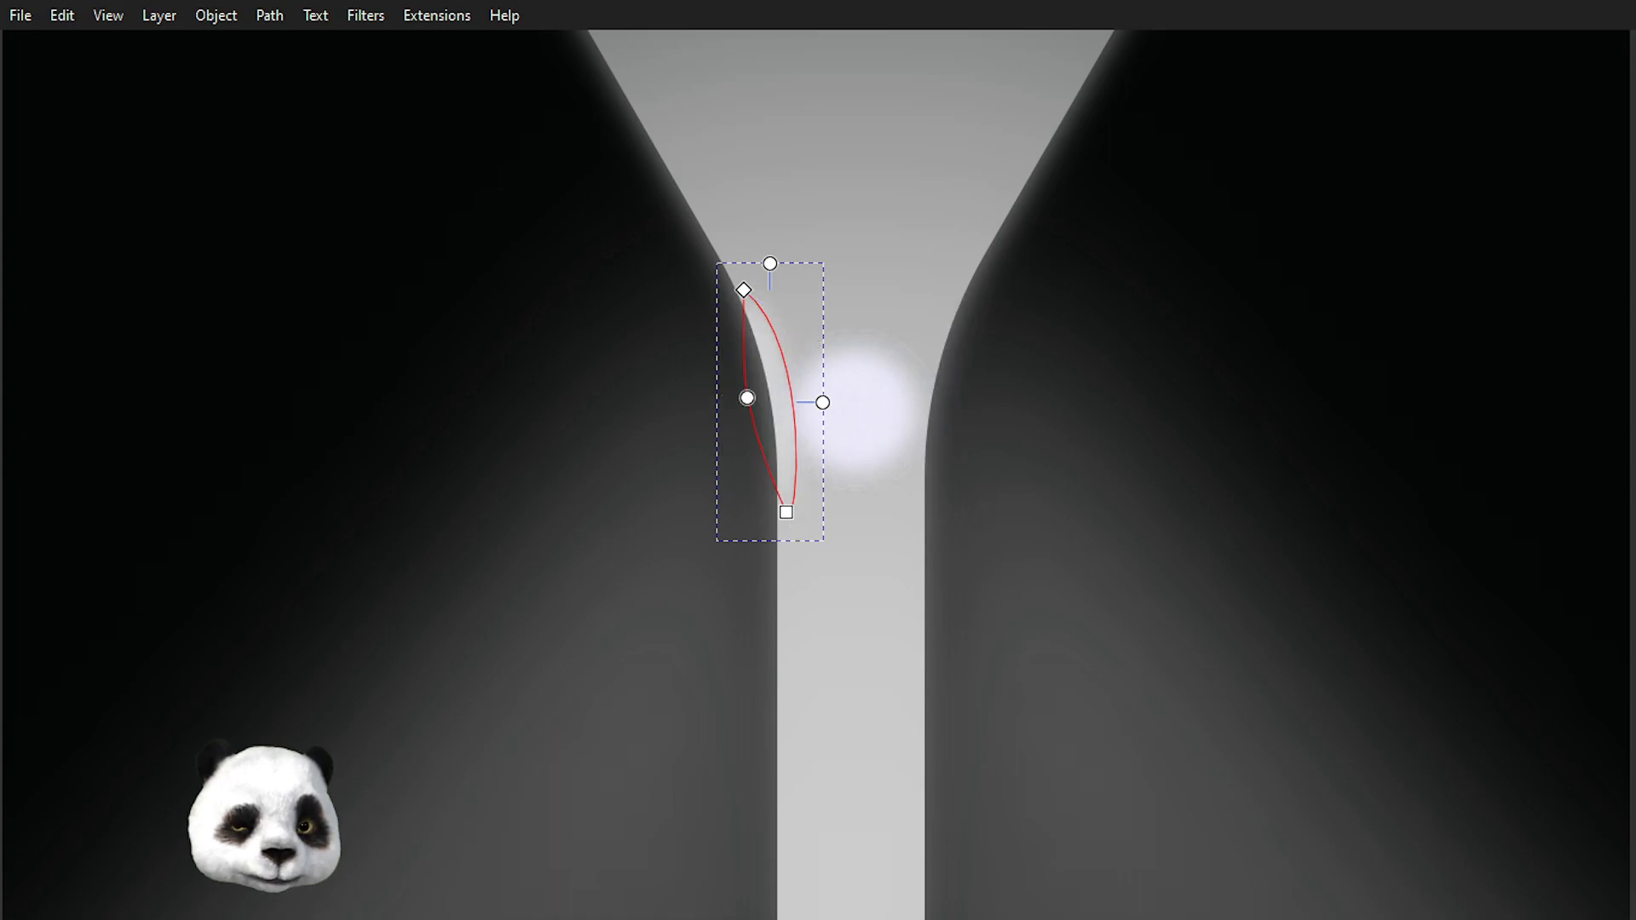
{"action": "key", "text": "Escape"}
{"action": "left_click", "coordinate": [761, 398]}
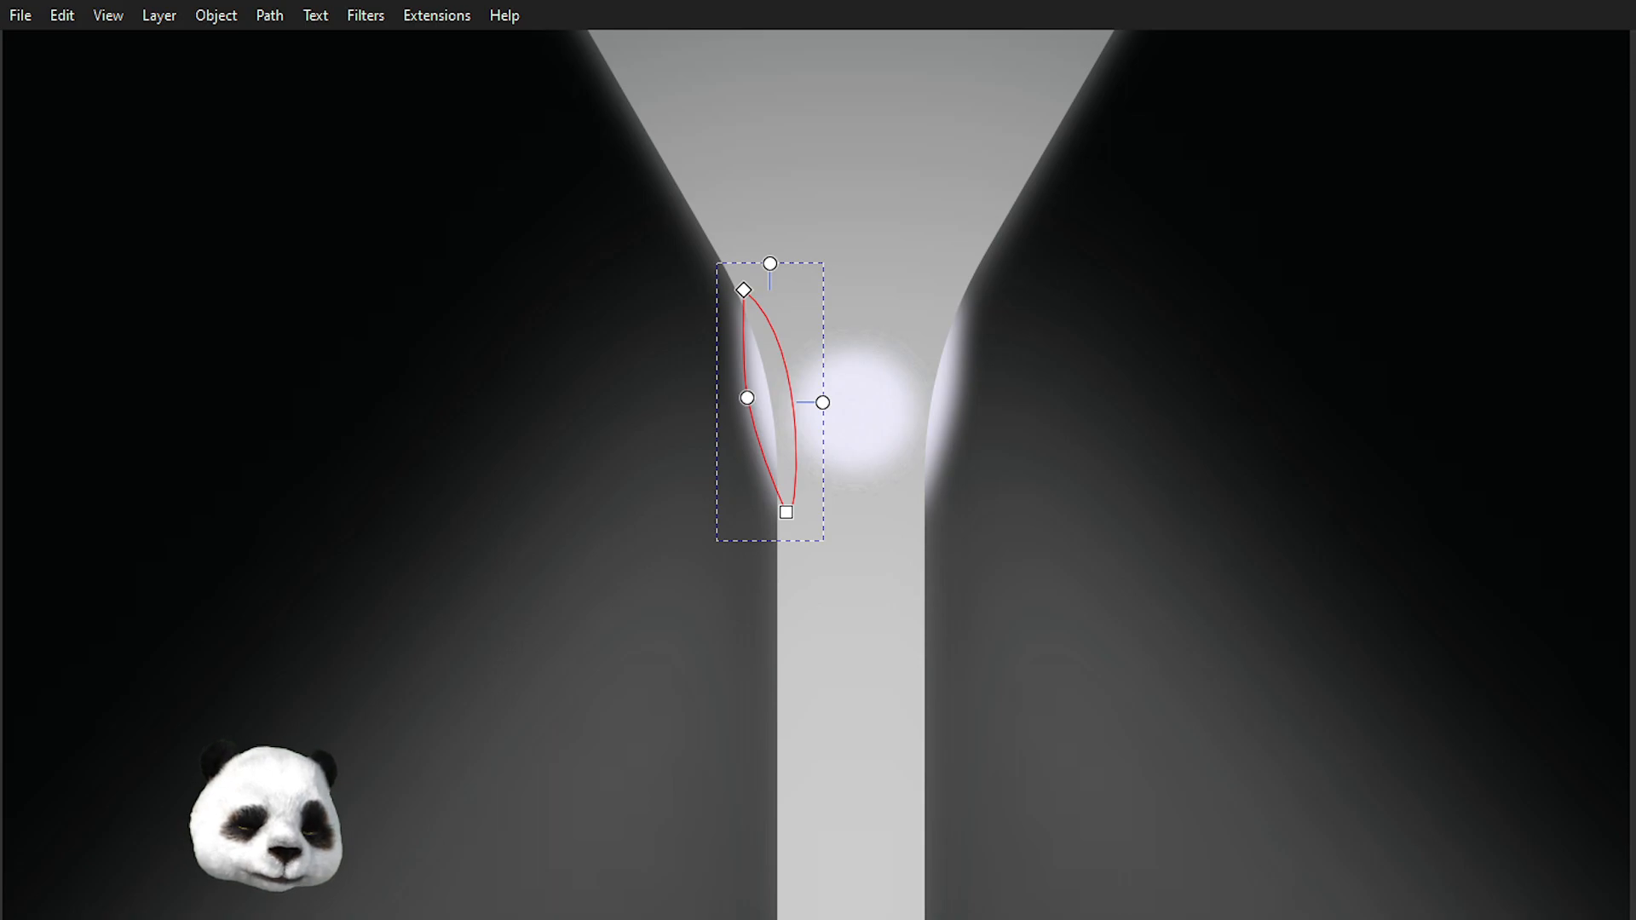
{"action": "key", "text": "ctrl+z"}
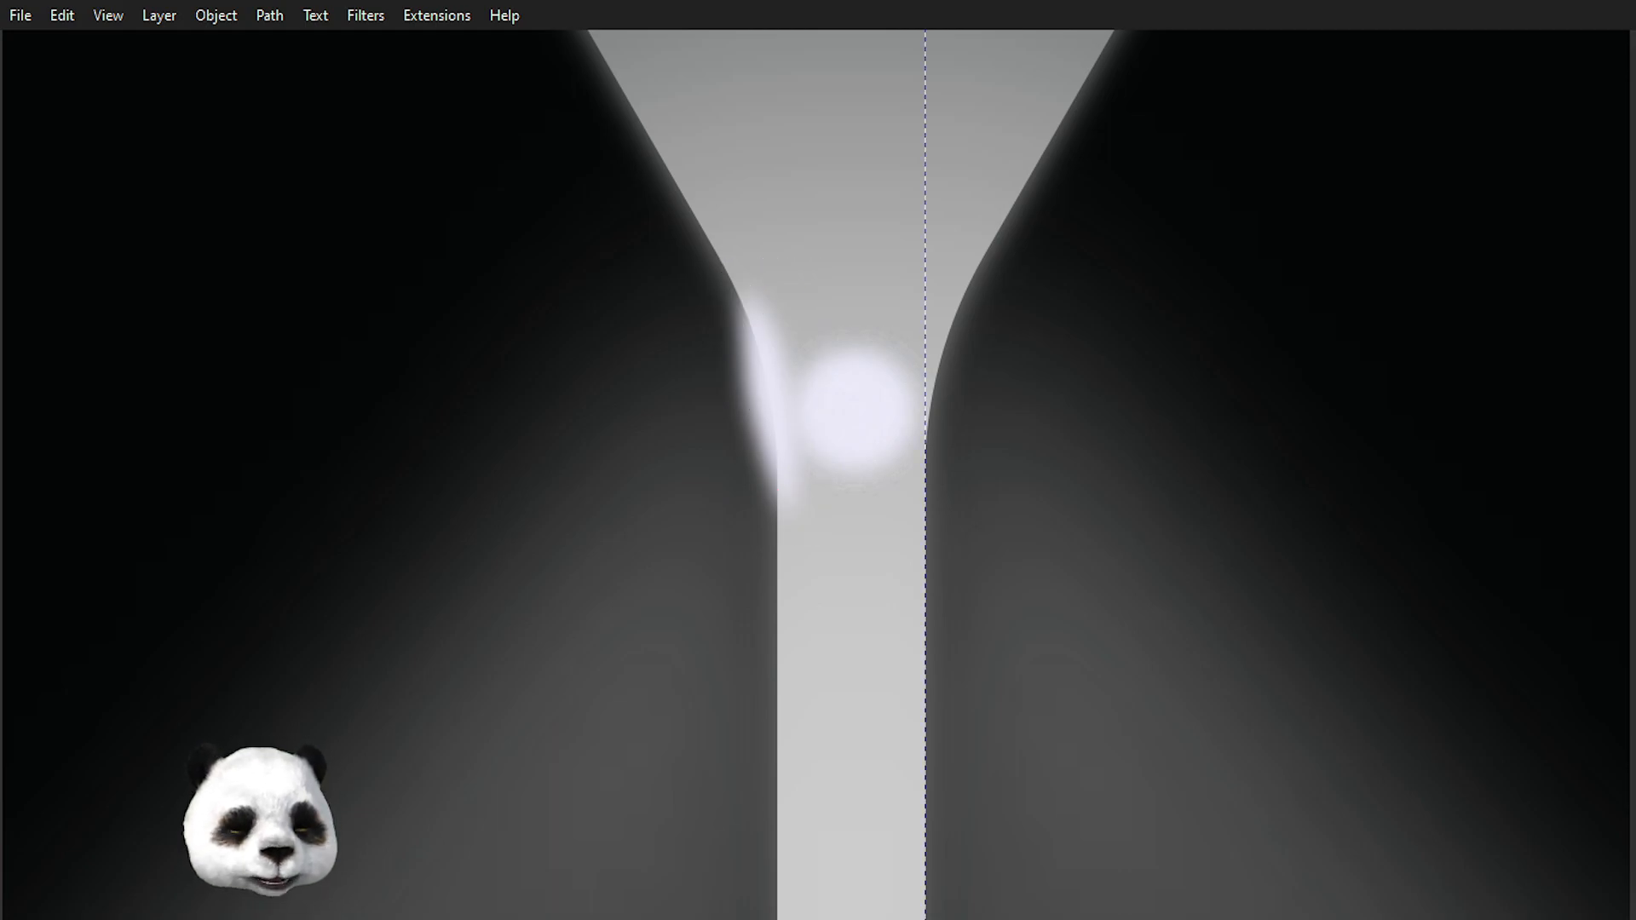
{"action": "key", "text": "Delete"}
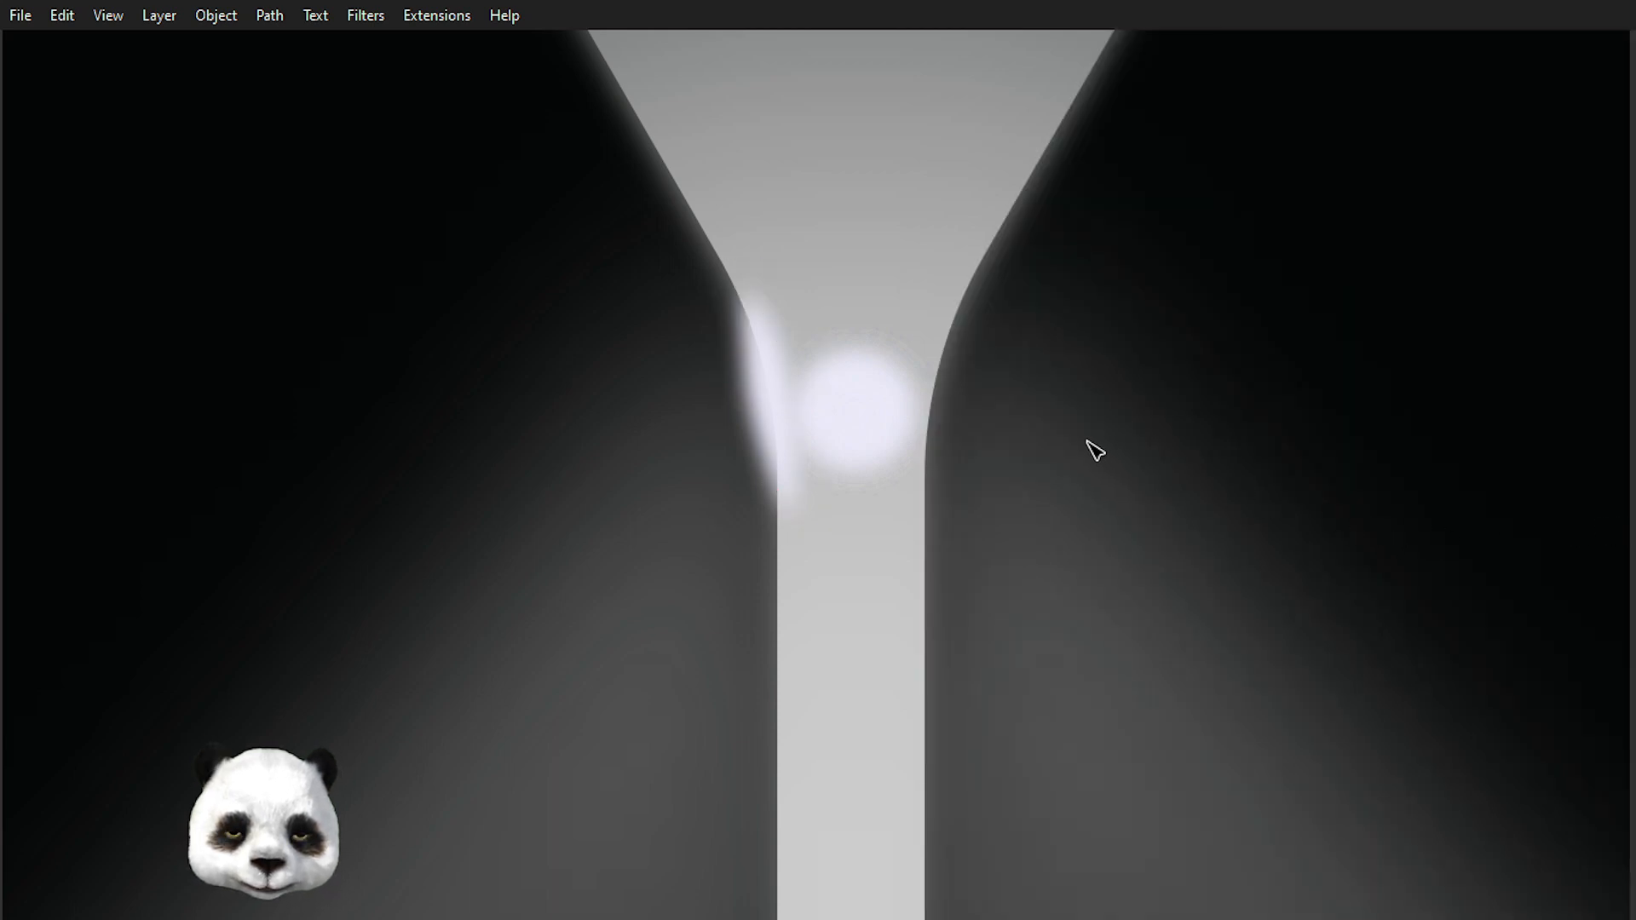
Show the rulers and place guides on the canvas, snapping a vertical guide to the centre of the stem.
{"action": "scroll", "coordinate": [855, 415], "scroll_direction": "down", "scroll_amount": 6}
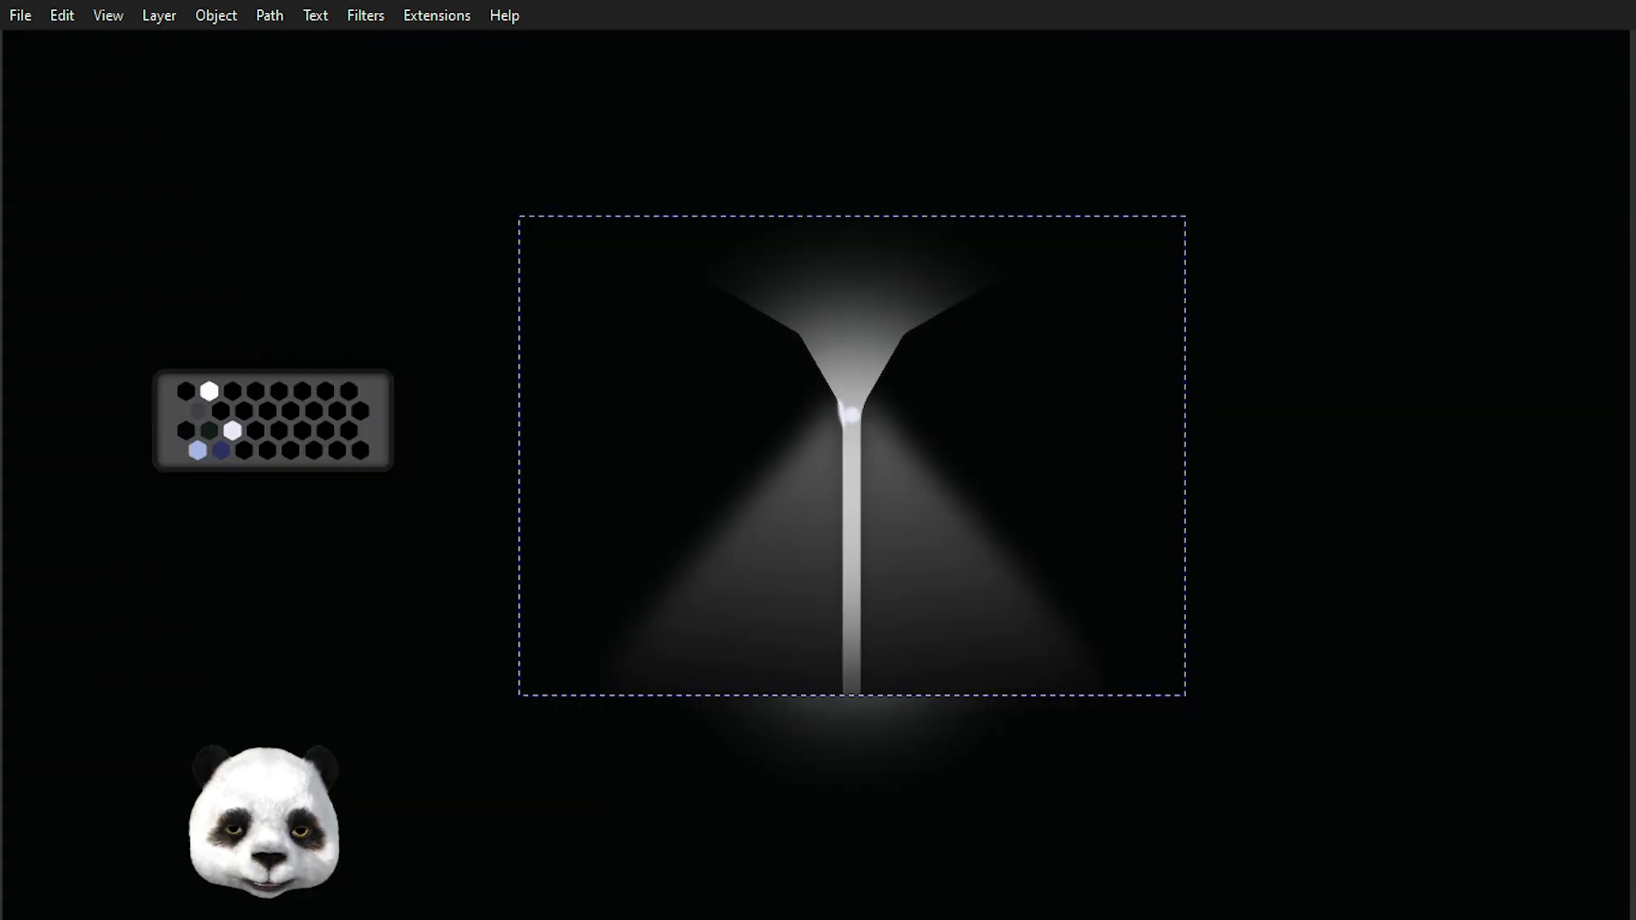
{"action": "scroll", "coordinate": [1525, 567], "scroll_direction": "up", "scroll_amount": 1}
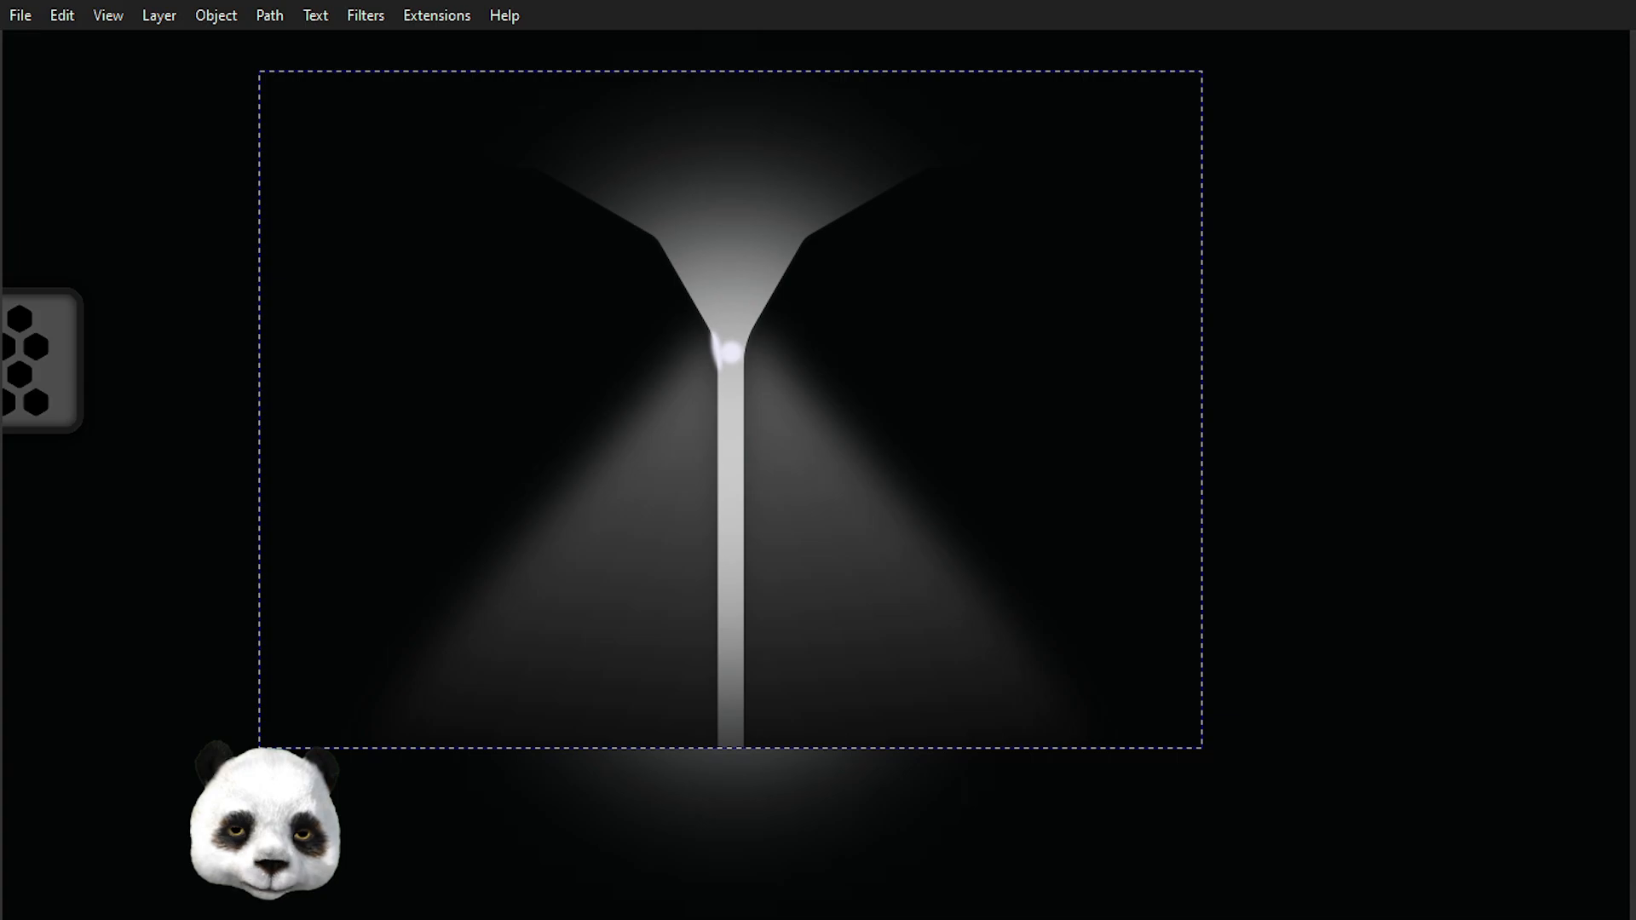
{"action": "scroll", "coordinate": [798, 375], "scroll_direction": "up", "scroll_amount": 1}
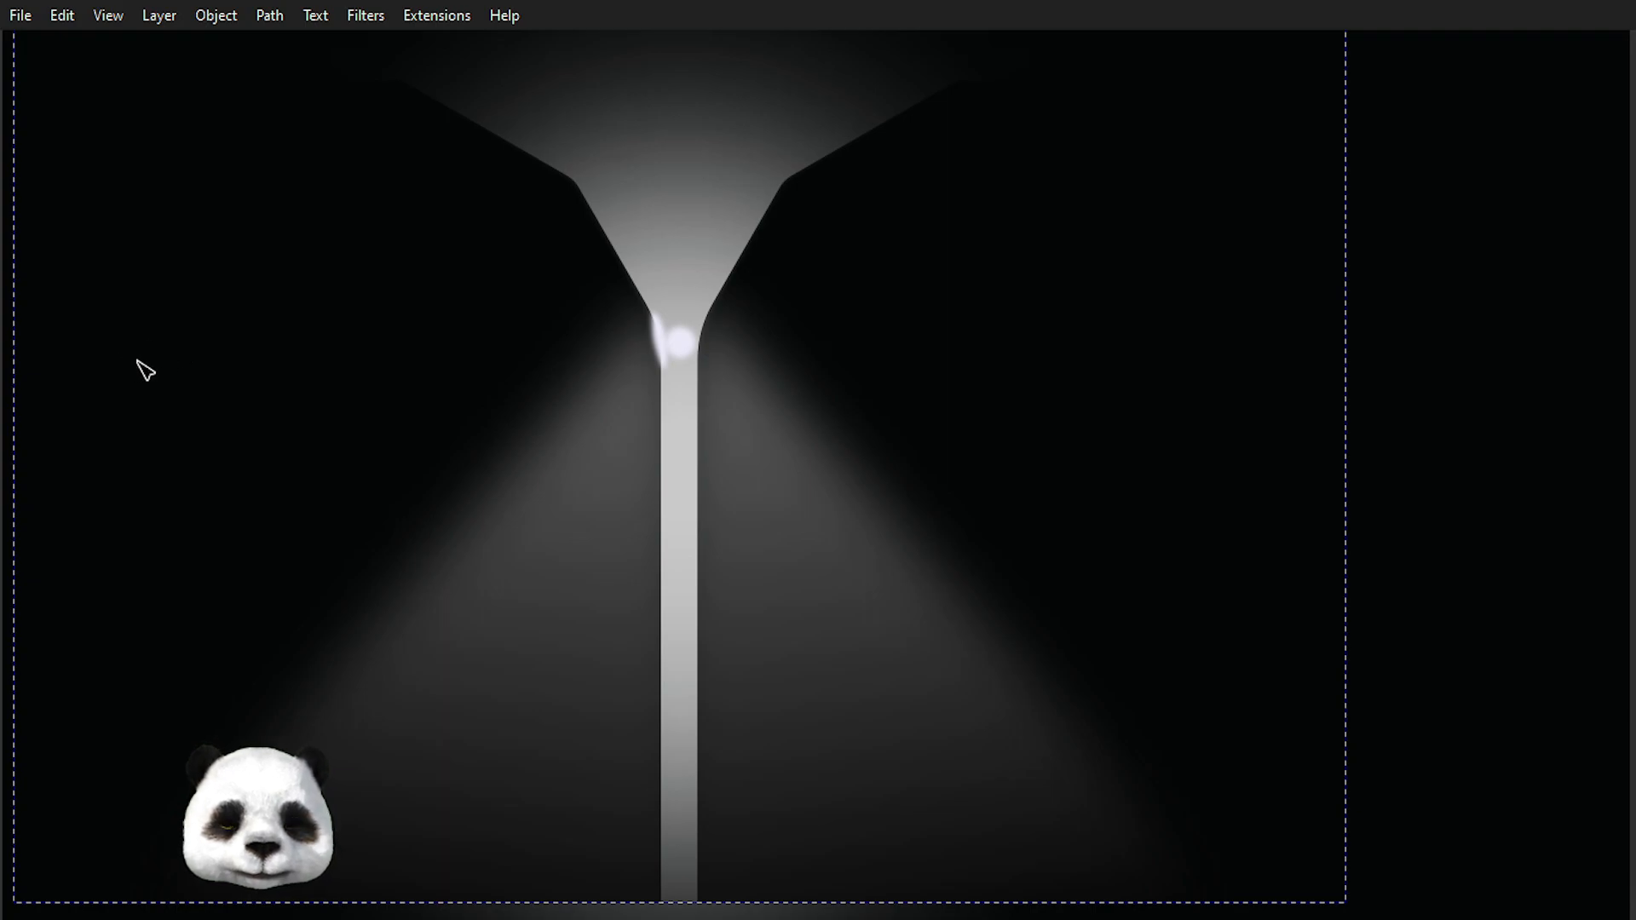
{"action": "key", "text": "ctrl+r"}
{"action": "left_click_drag", "start_coordinate": [13, 376], "coordinate": [724, 576]}
{"action": "scroll", "coordinate": [632, 730], "scroll_direction": "up", "scroll_amount": 4}
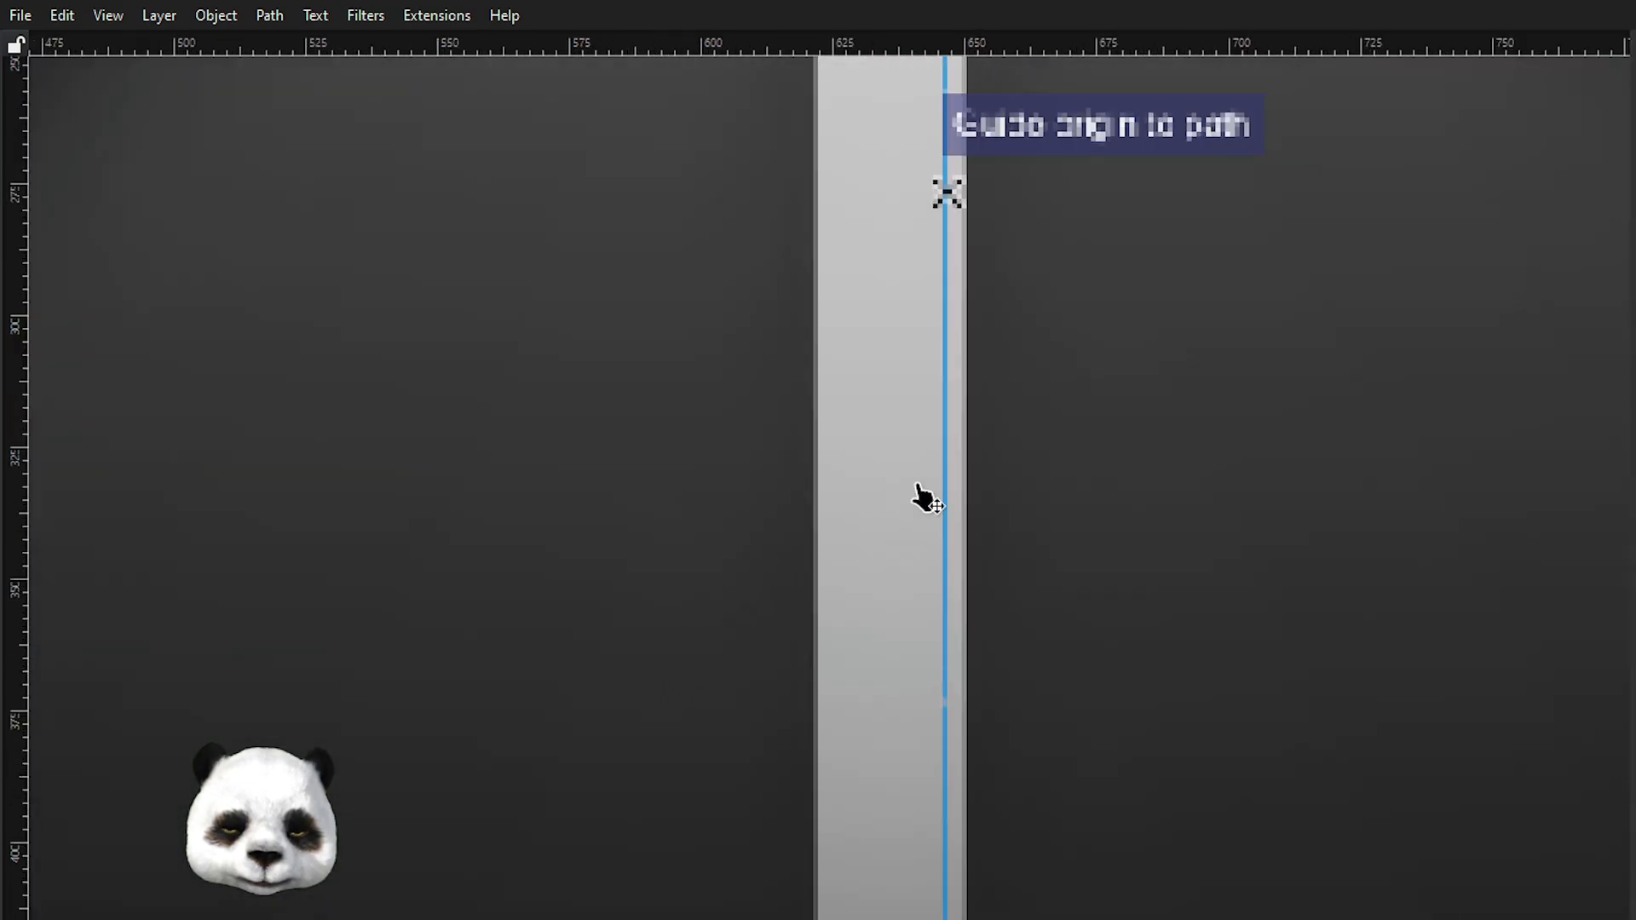
{"action": "scroll", "coordinate": [909, 511], "scroll_direction": "up", "scroll_amount": 2}
{"action": "scroll", "coordinate": [911, 331], "scroll_direction": "right", "scroll_amount": 3}
{"action": "left_click_drag", "start_coordinate": [822, 366], "coordinate": [826, 618]}
{"action": "scroll", "coordinate": [853, 337], "scroll_direction": "down", "scroll_amount": 6}
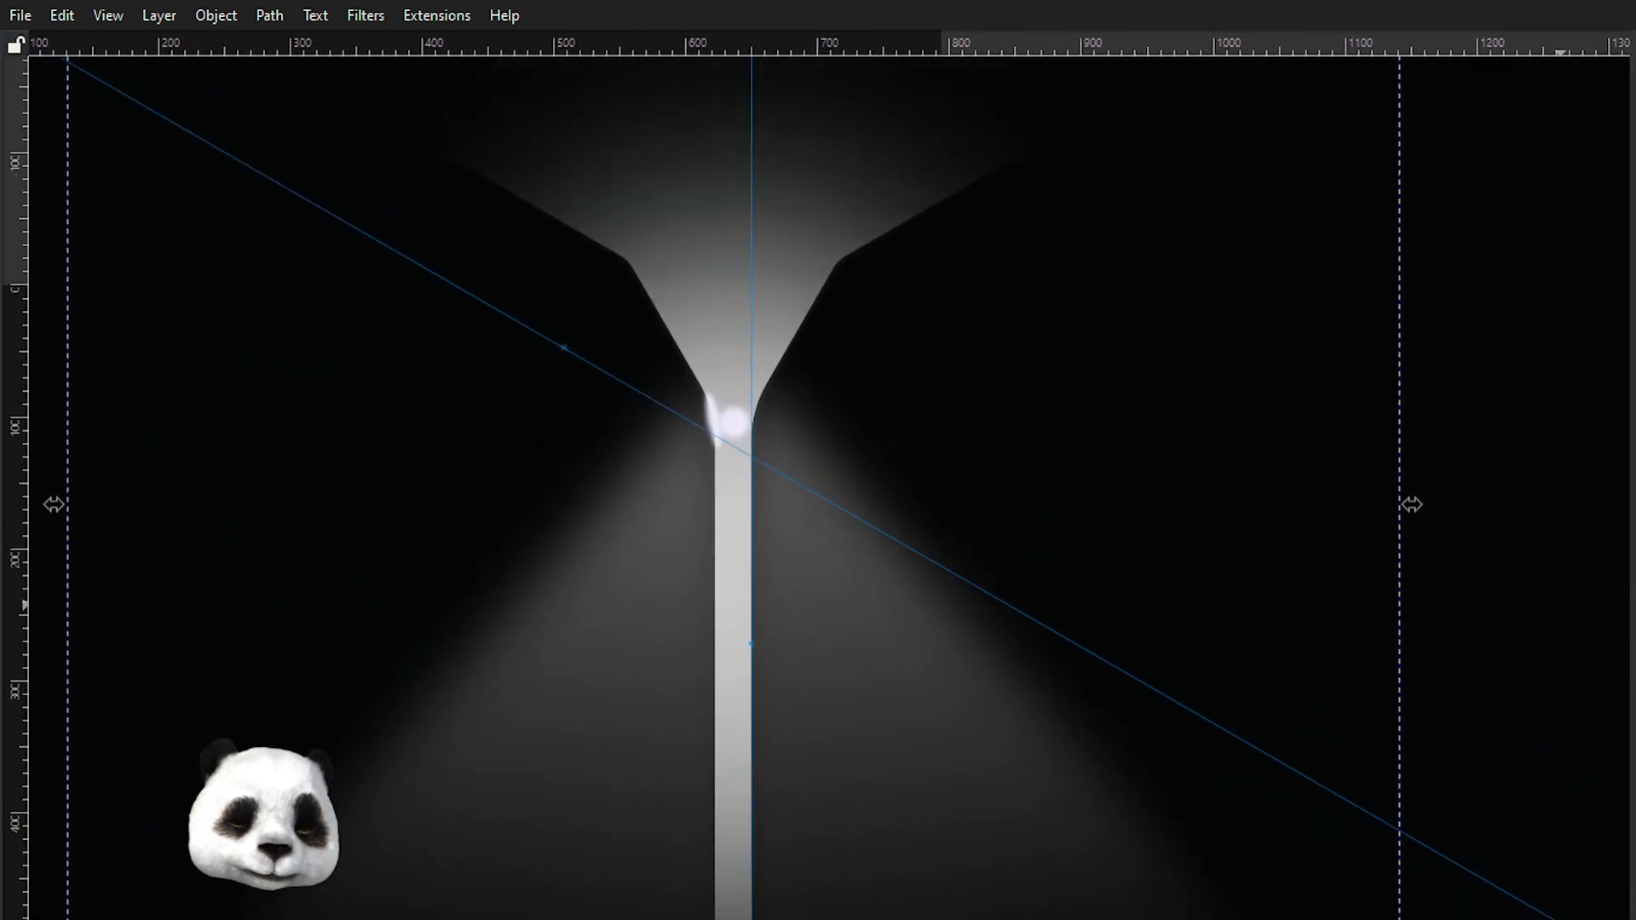
Resize the right outline shape and move it so its midpoint snaps to the vertical guide.
{"action": "left_click_drag", "start_coordinate": [54, 505], "coordinate": [738, 505]}
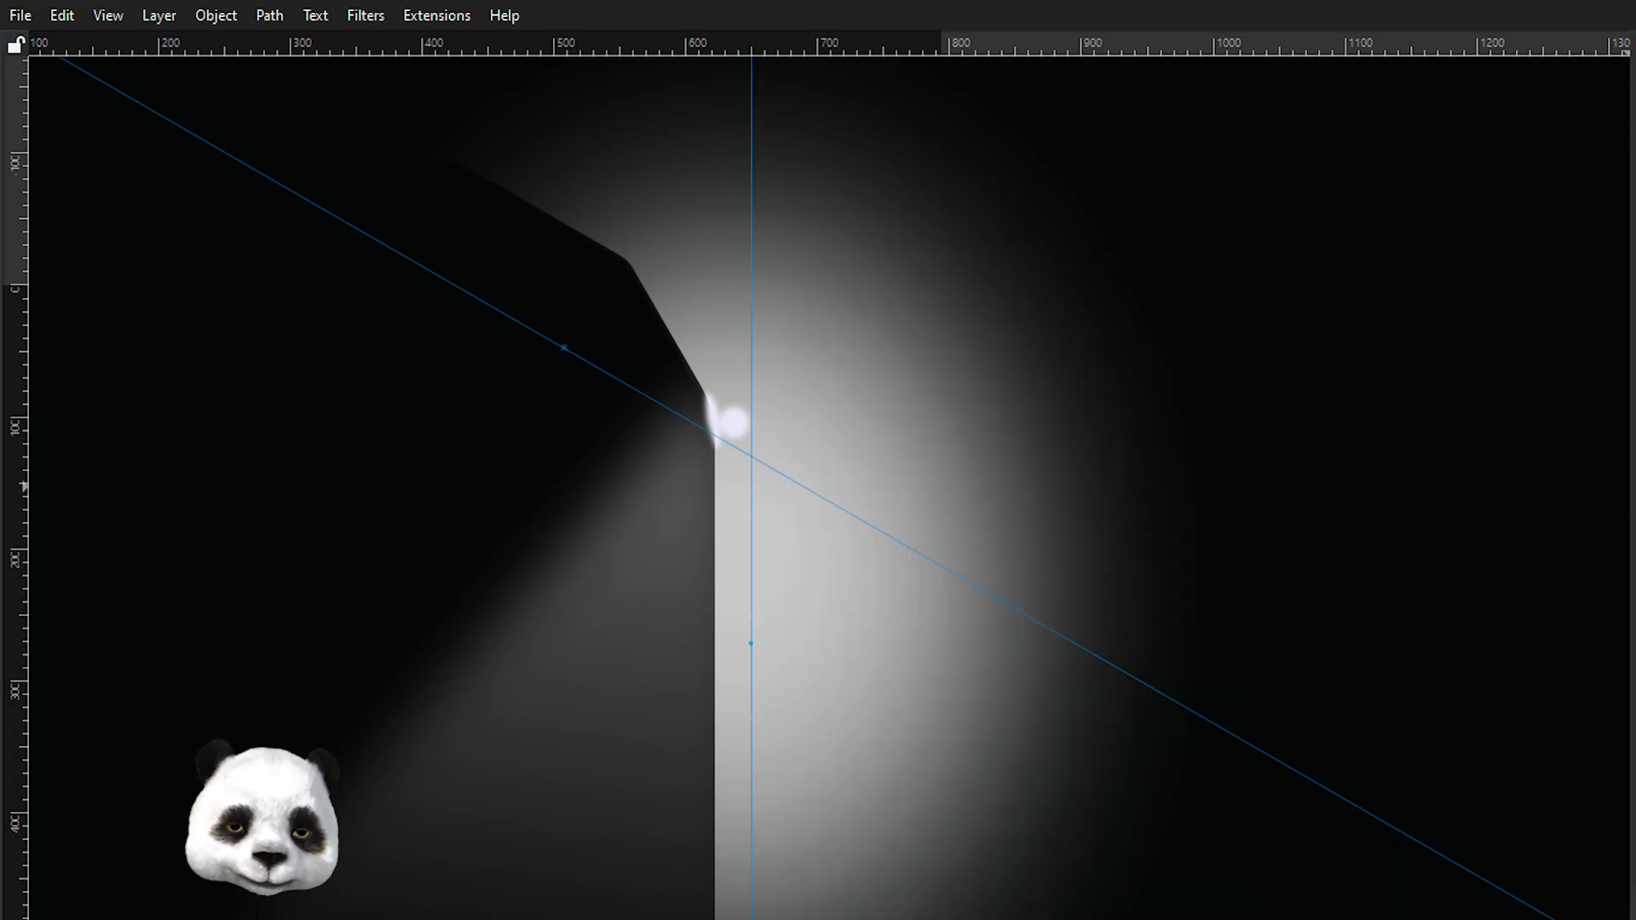
{"action": "left_click", "coordinate": [1629, 488]}
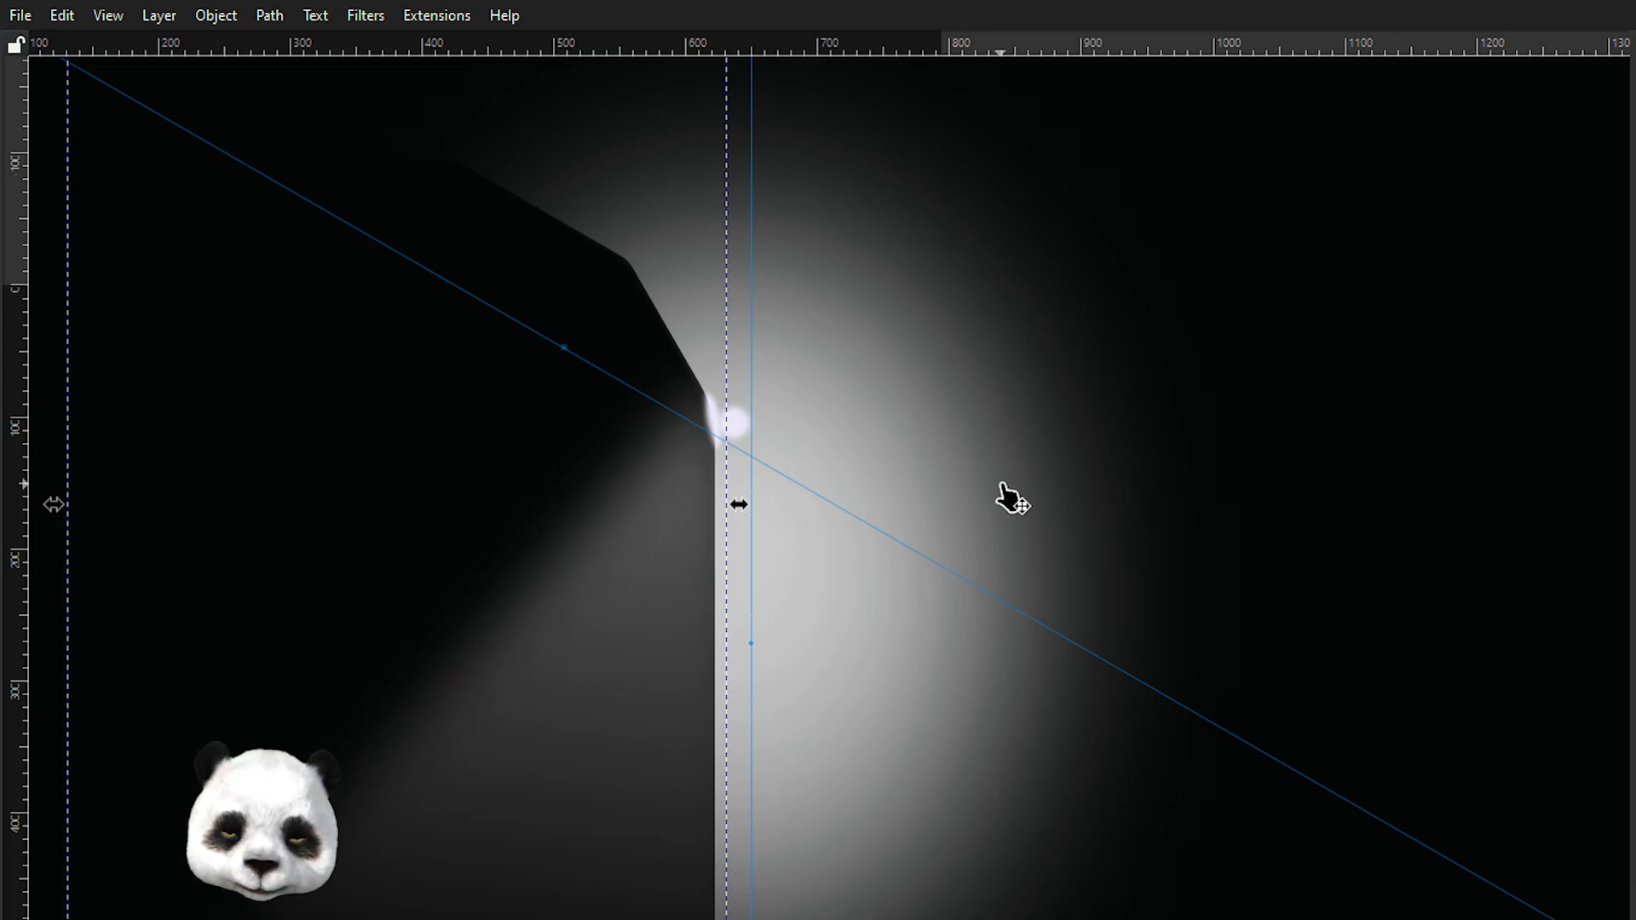
{"action": "left_click_drag", "start_coordinate": [556, 545], "coordinate": [1095, 588]}
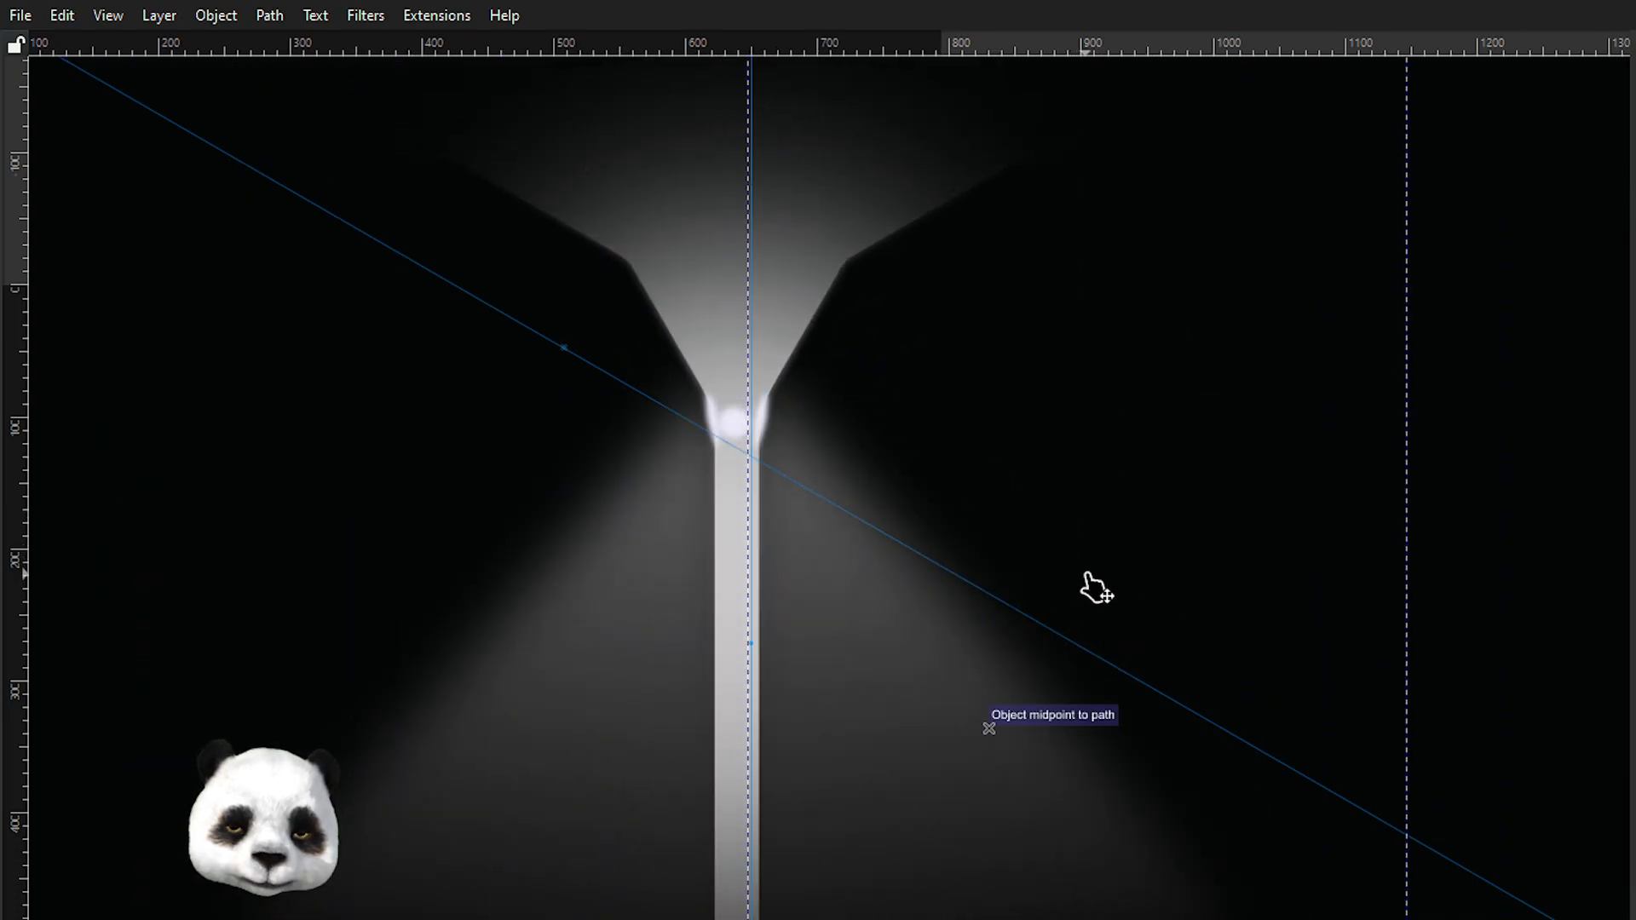
Stretch the right outline shape's inner edge so the stem widens evenly about the vertical guide.
{"action": "scroll", "coordinate": [750, 631], "scroll_direction": "up", "scroll_amount": 4}
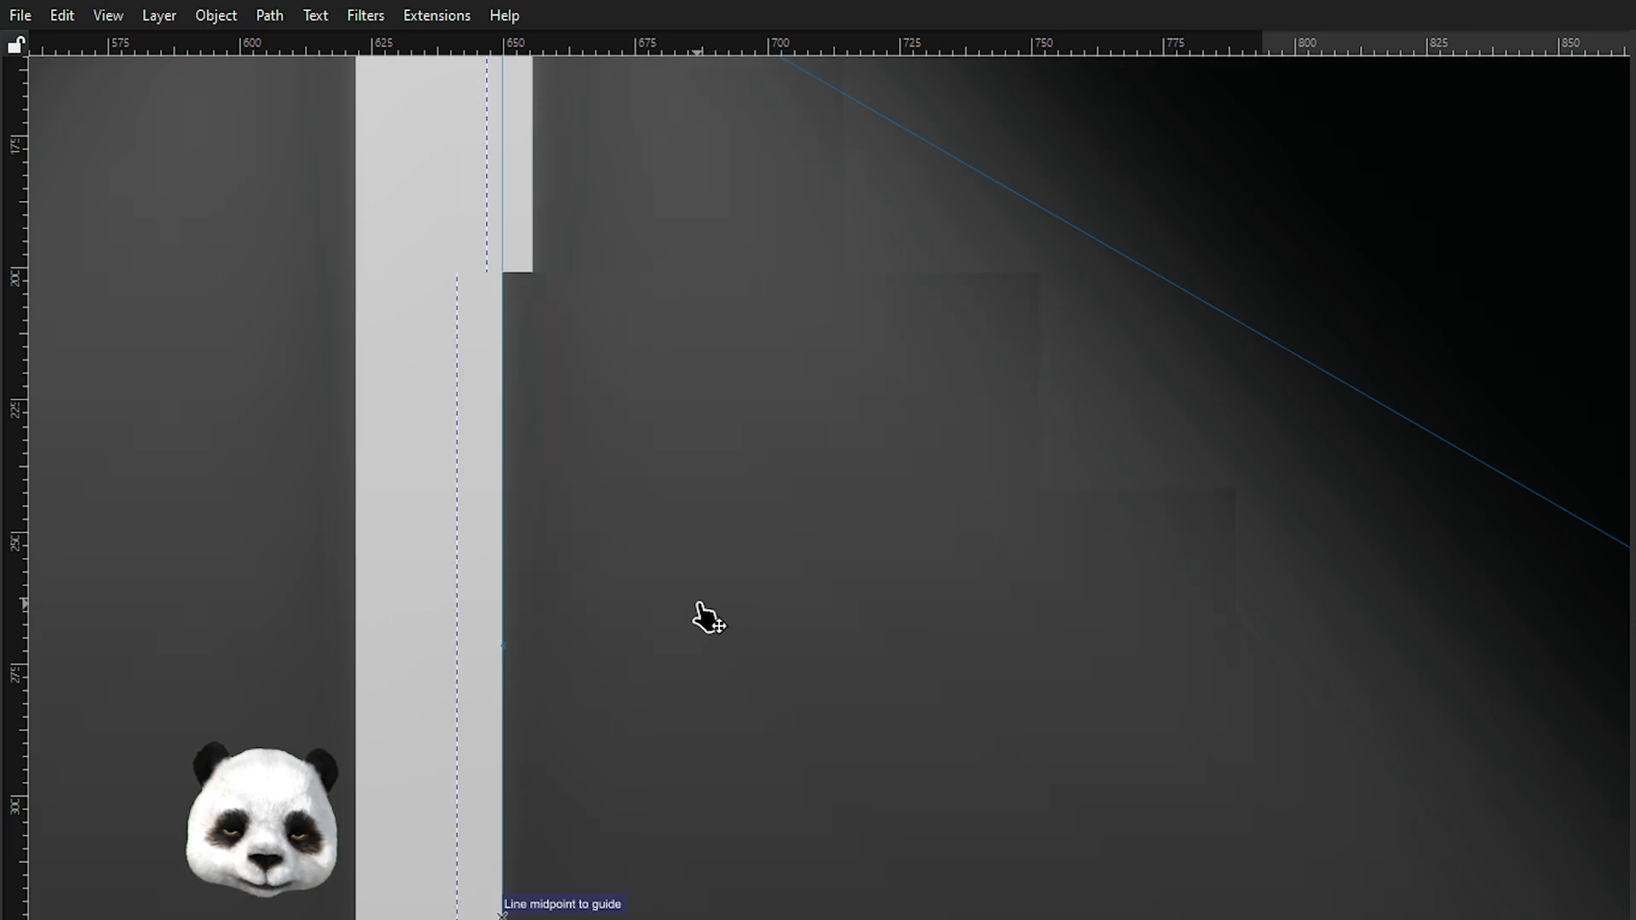
{"action": "scroll", "coordinate": [324, 468], "scroll_direction": "down", "scroll_amount": 6}
{"action": "scroll", "coordinate": [613, 520], "scroll_direction": "up", "scroll_amount": 2}
{"action": "left_click_drag", "start_coordinate": [614, 520], "coordinate": [734, 605]}
{"action": "key", "text": "Escape"}
{"action": "scroll", "coordinate": [564, 479], "scroll_direction": "up", "scroll_amount": 4}
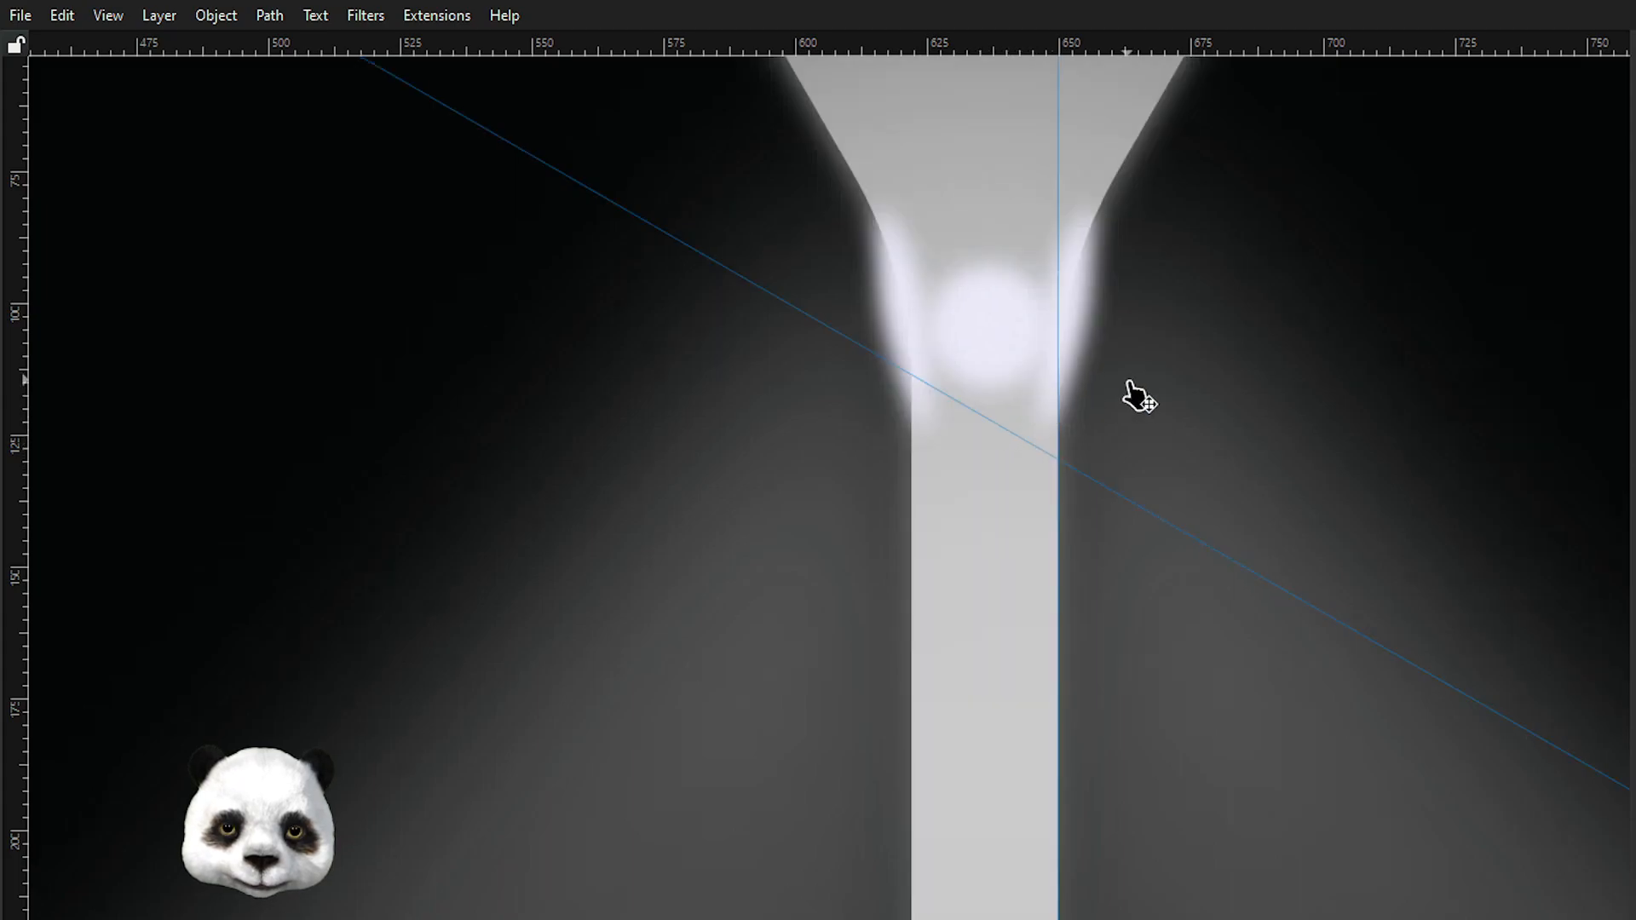
{"action": "left_click_drag", "start_coordinate": [1632, 588], "coordinate": [999, 652]}
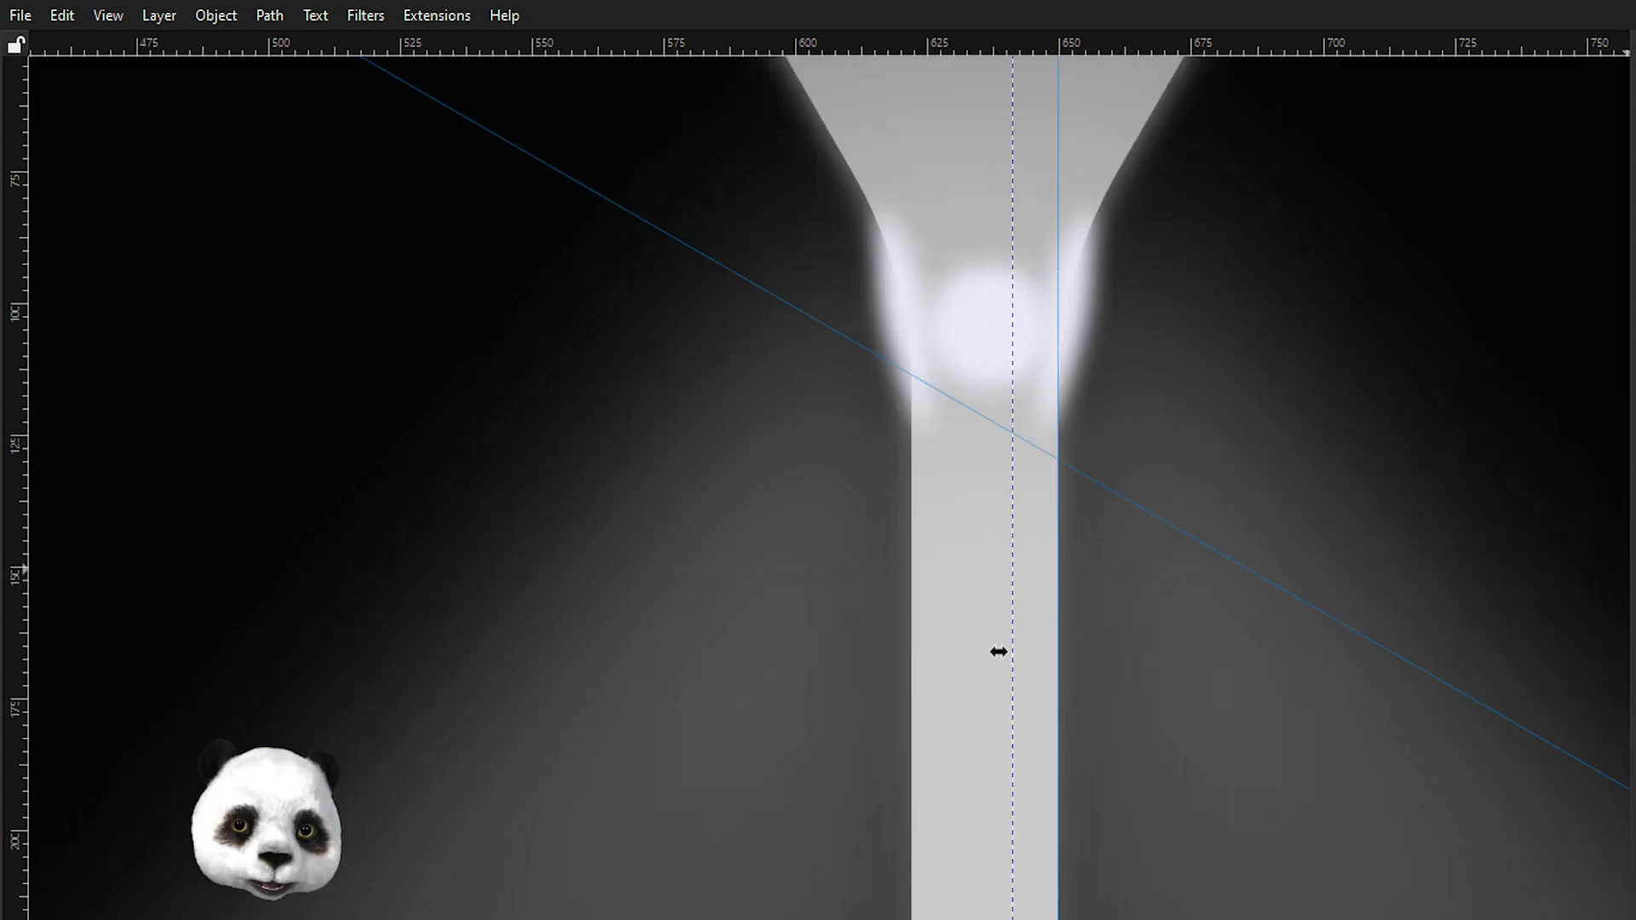
{"action": "left_click_drag", "start_coordinate": [999, 652], "coordinate": [970, 652]}
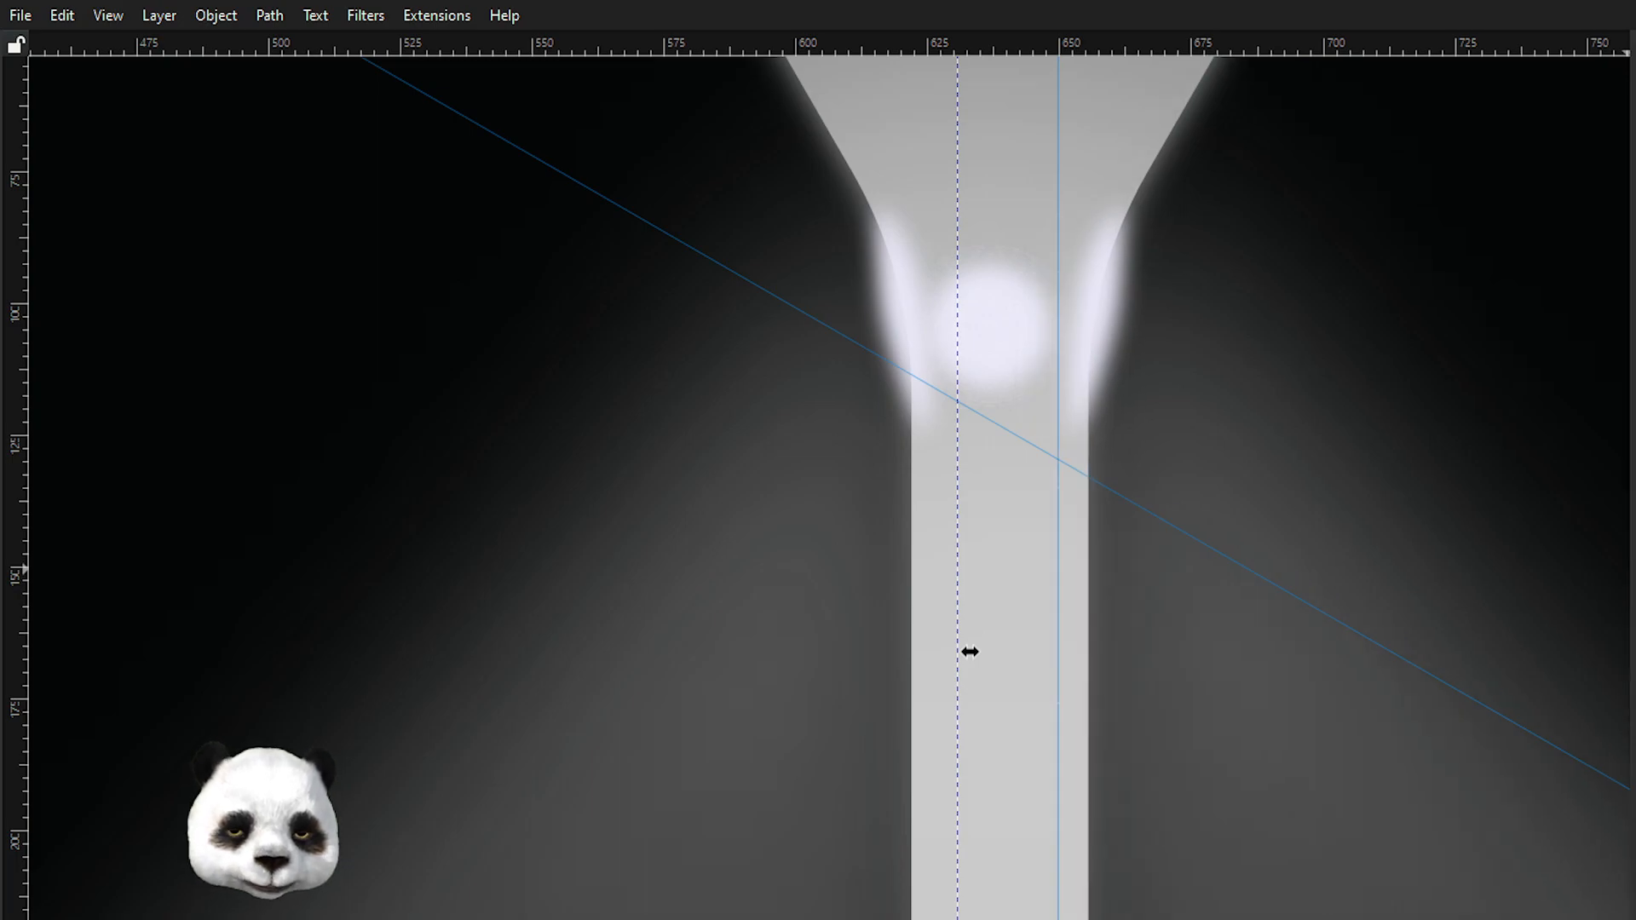
{"action": "key", "text": "Escape"}
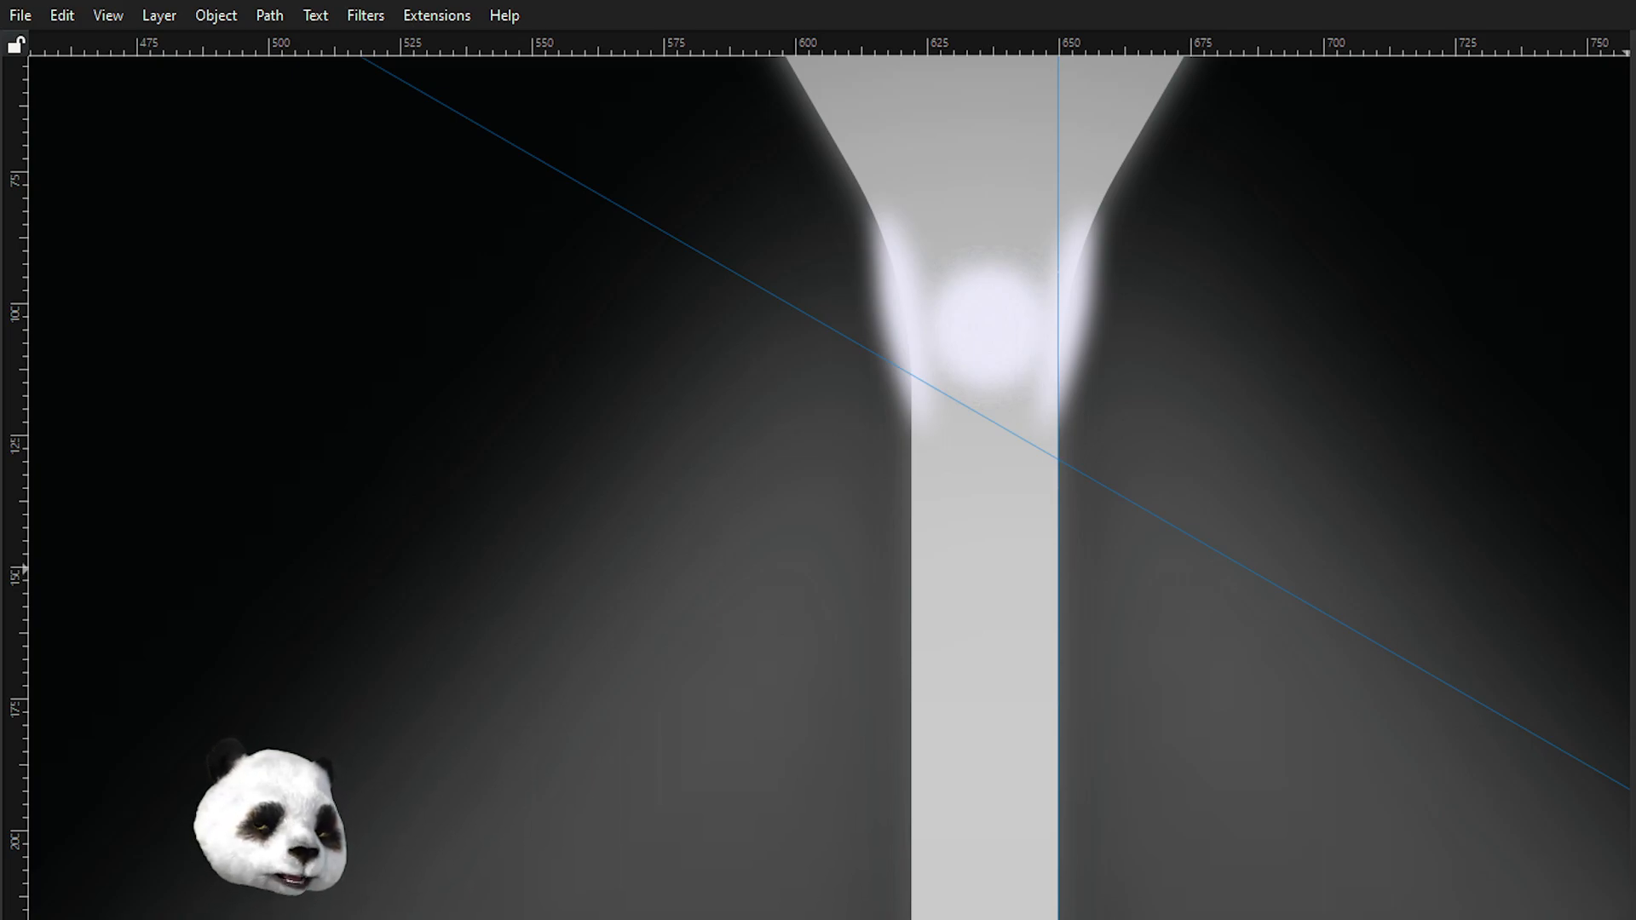
{"action": "key", "text": "Tab"}
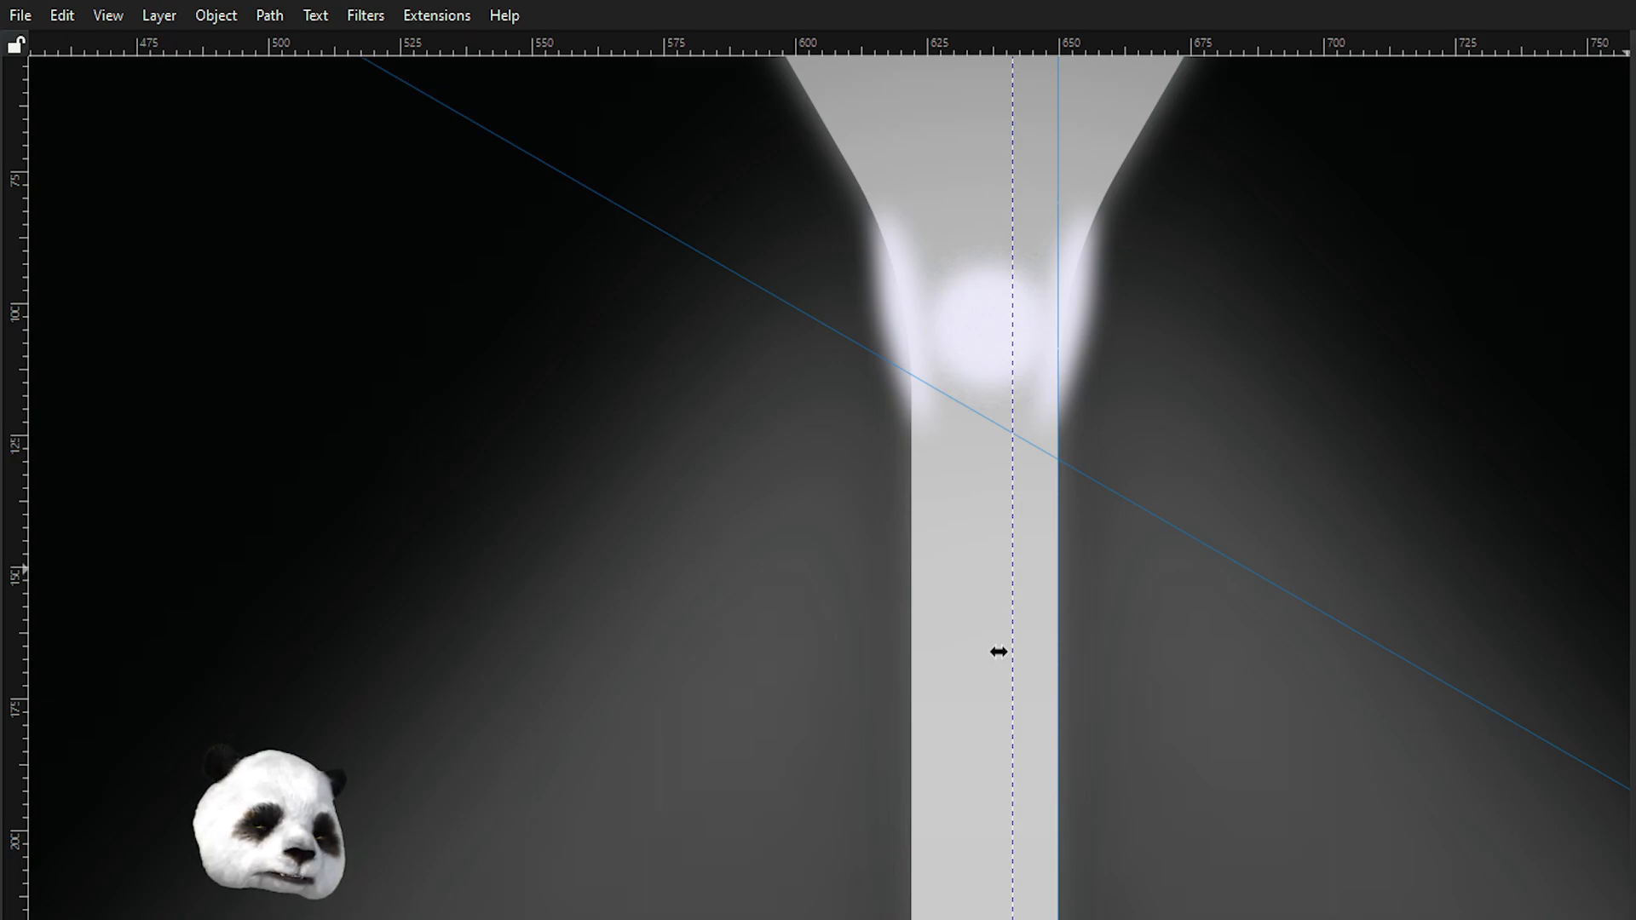
{"action": "key", "text": "Tab"}
{"action": "key", "text": "Escape"}
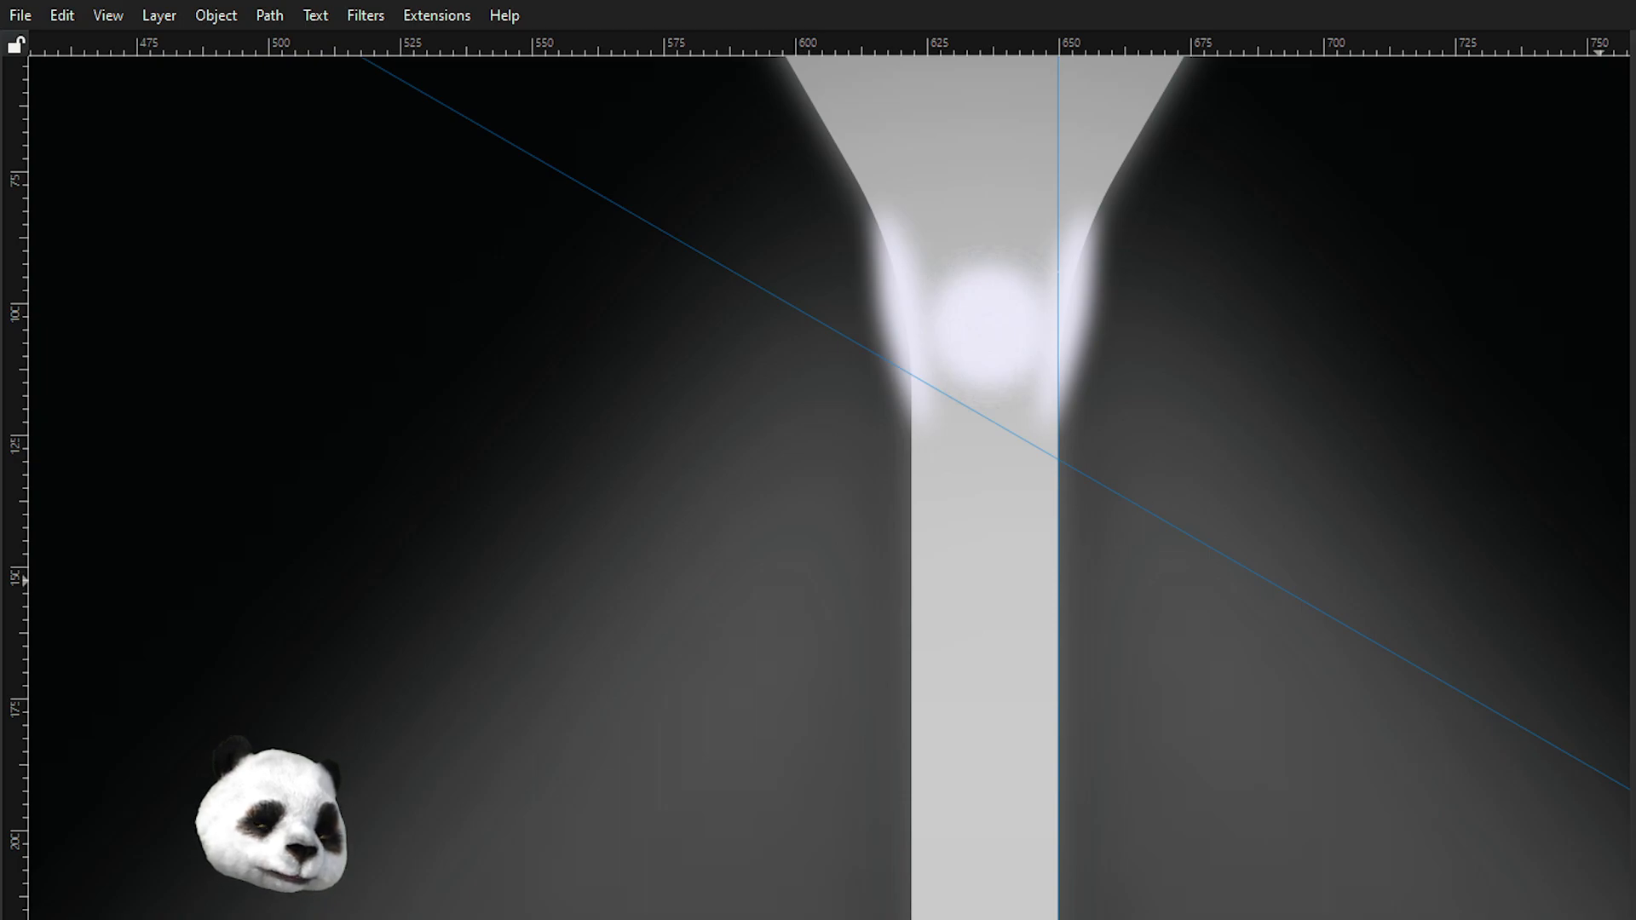
Select the left glow highlight and reshape its outline, adding a node and pulling nodes and handles along the stem's edge.
{"action": "key", "text": "Tab"}
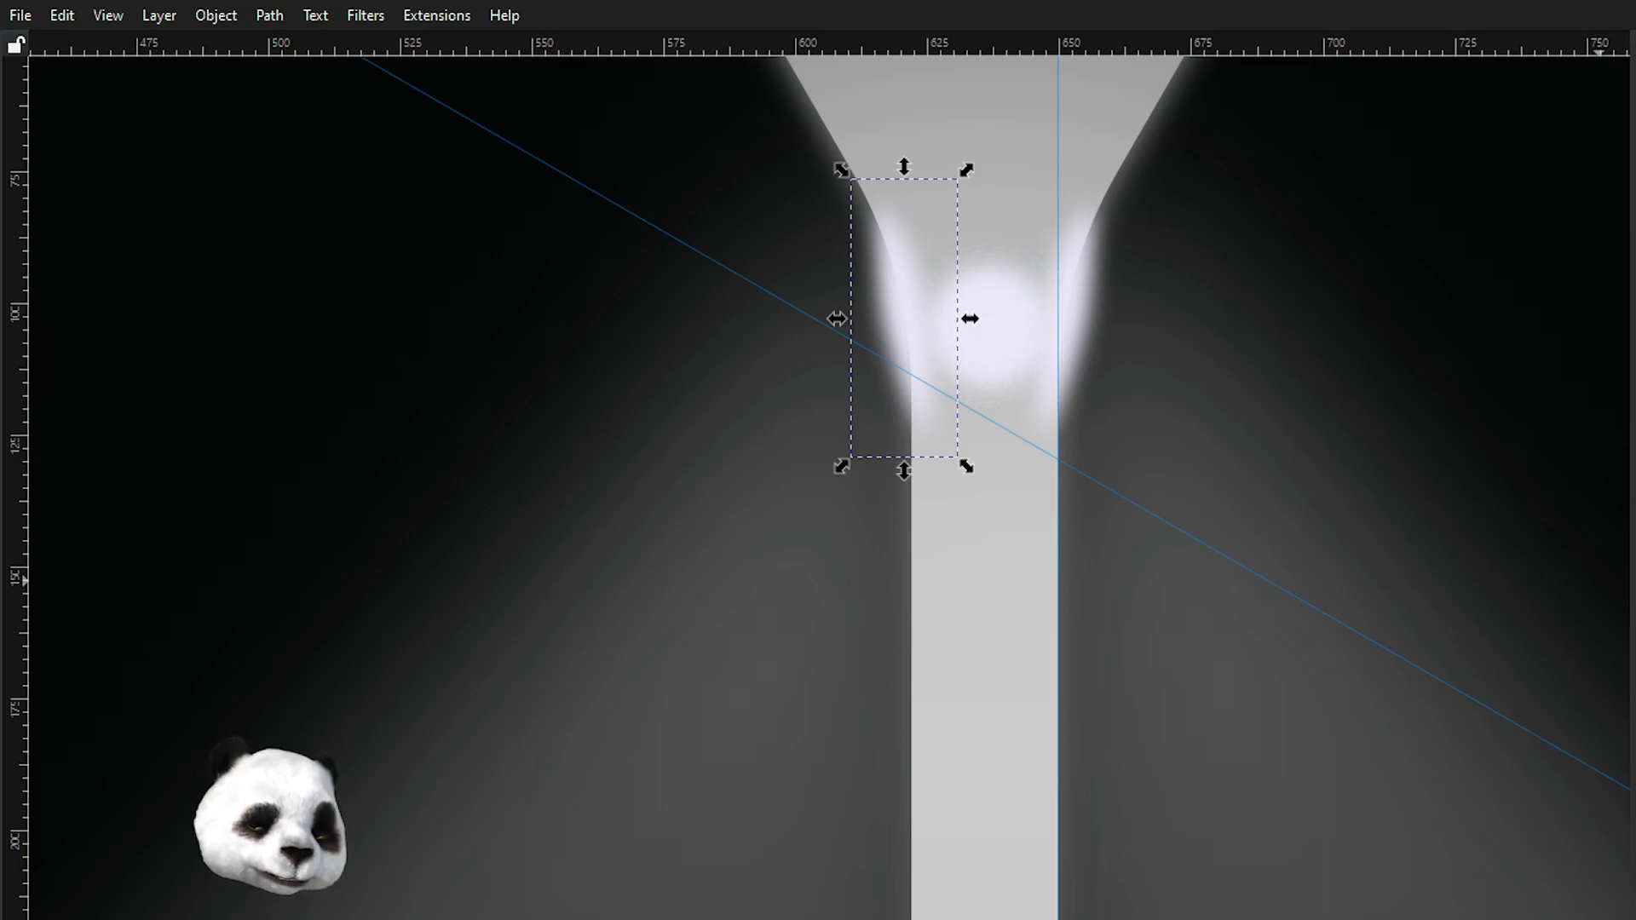
{"action": "scroll", "coordinate": [975, 256], "scroll_direction": "up", "scroll_amount": 3}
{"action": "key", "text": "n"}
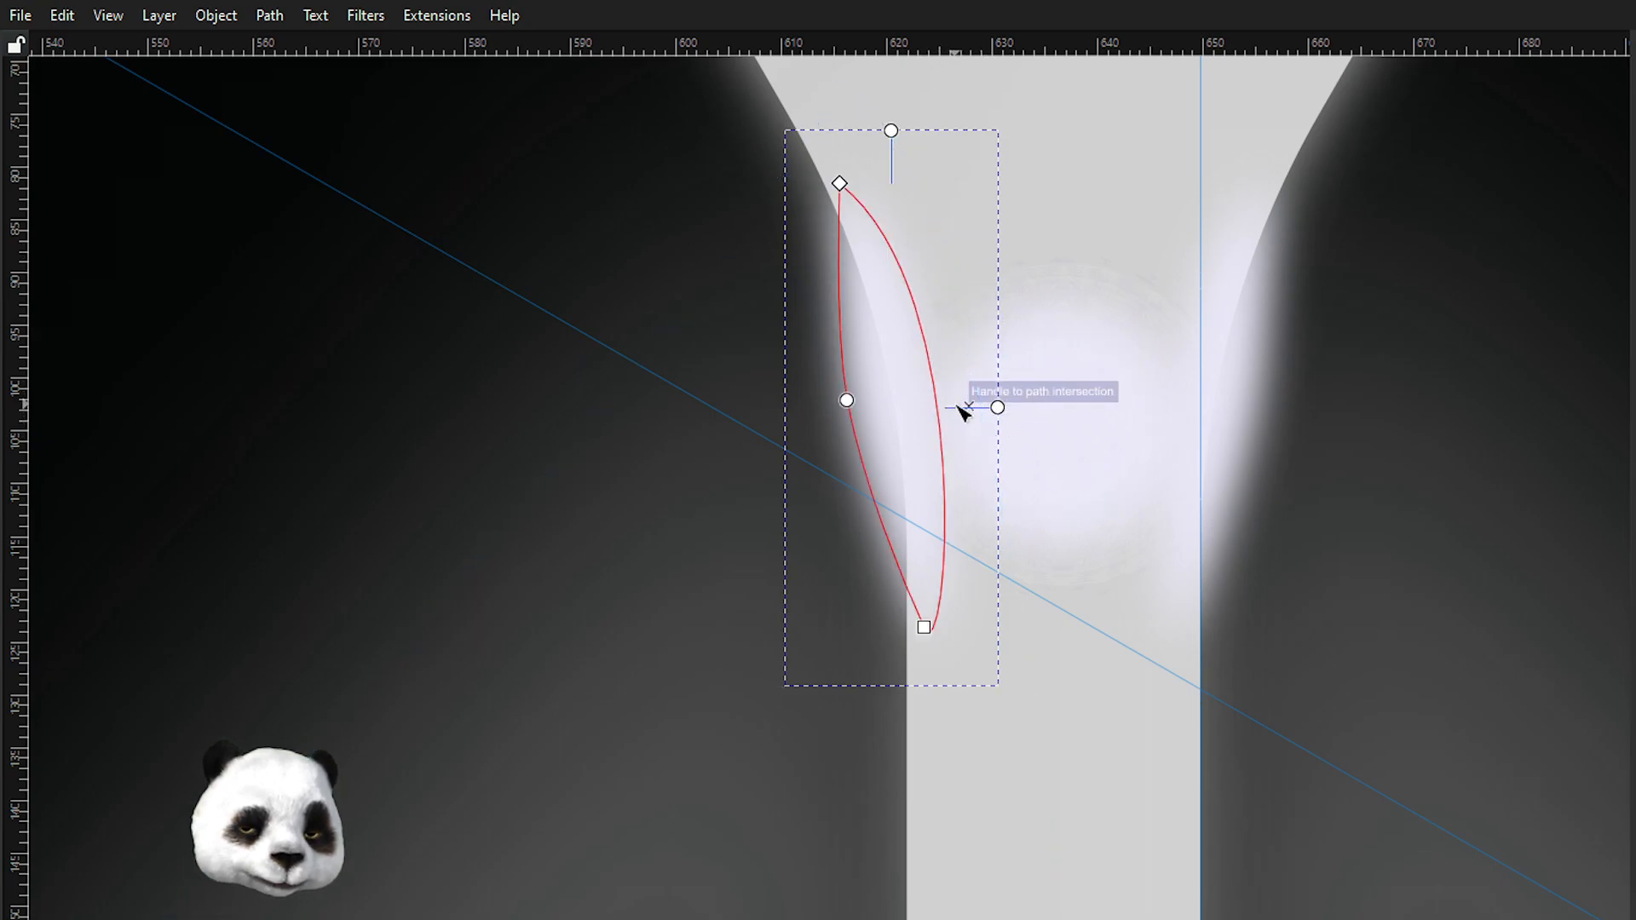
{"action": "key", "text": "ctrl+a"}
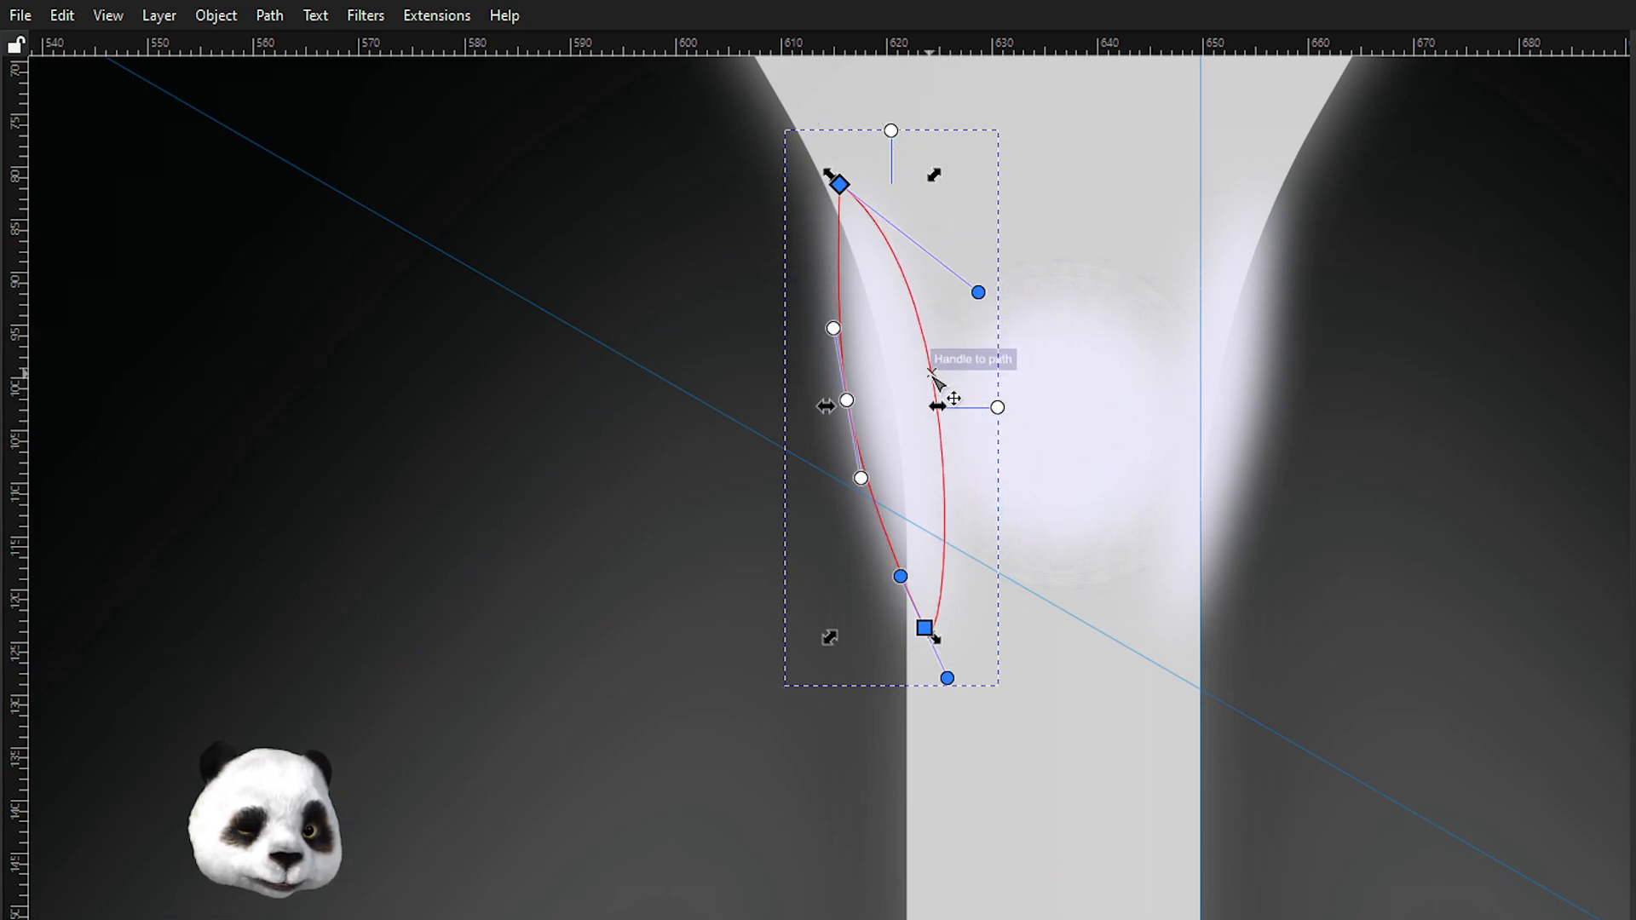
{"action": "double_click", "coordinate": [935, 379]}
{"action": "left_click_drag", "start_coordinate": [934, 379], "coordinate": [917, 375]}
{"action": "scroll", "coordinate": [916, 376], "scroll_direction": "up", "scroll_amount": 3}
{"action": "left_click_drag", "start_coordinate": [942, 443], "coordinate": [928, 473]}
{"action": "scroll", "coordinate": [920, 347], "scroll_direction": "down", "scroll_amount": 1}
{"action": "scroll", "coordinate": [946, 337], "scroll_direction": "up", "scroll_amount": 3}
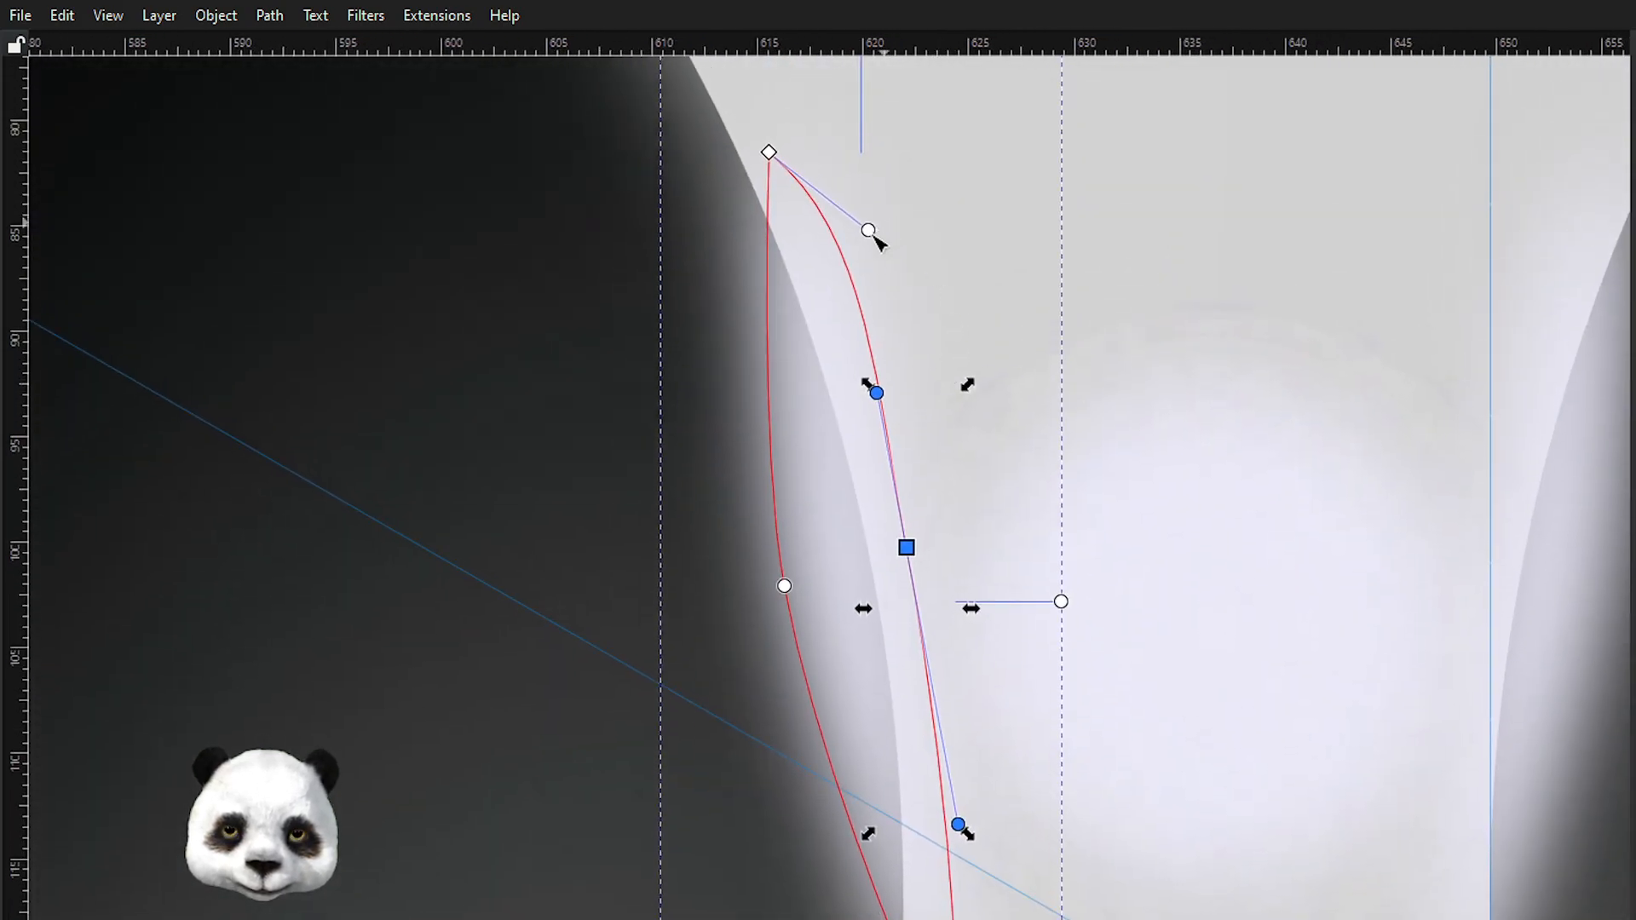
{"action": "left_click", "coordinate": [769, 154], "text": "ctrl"}
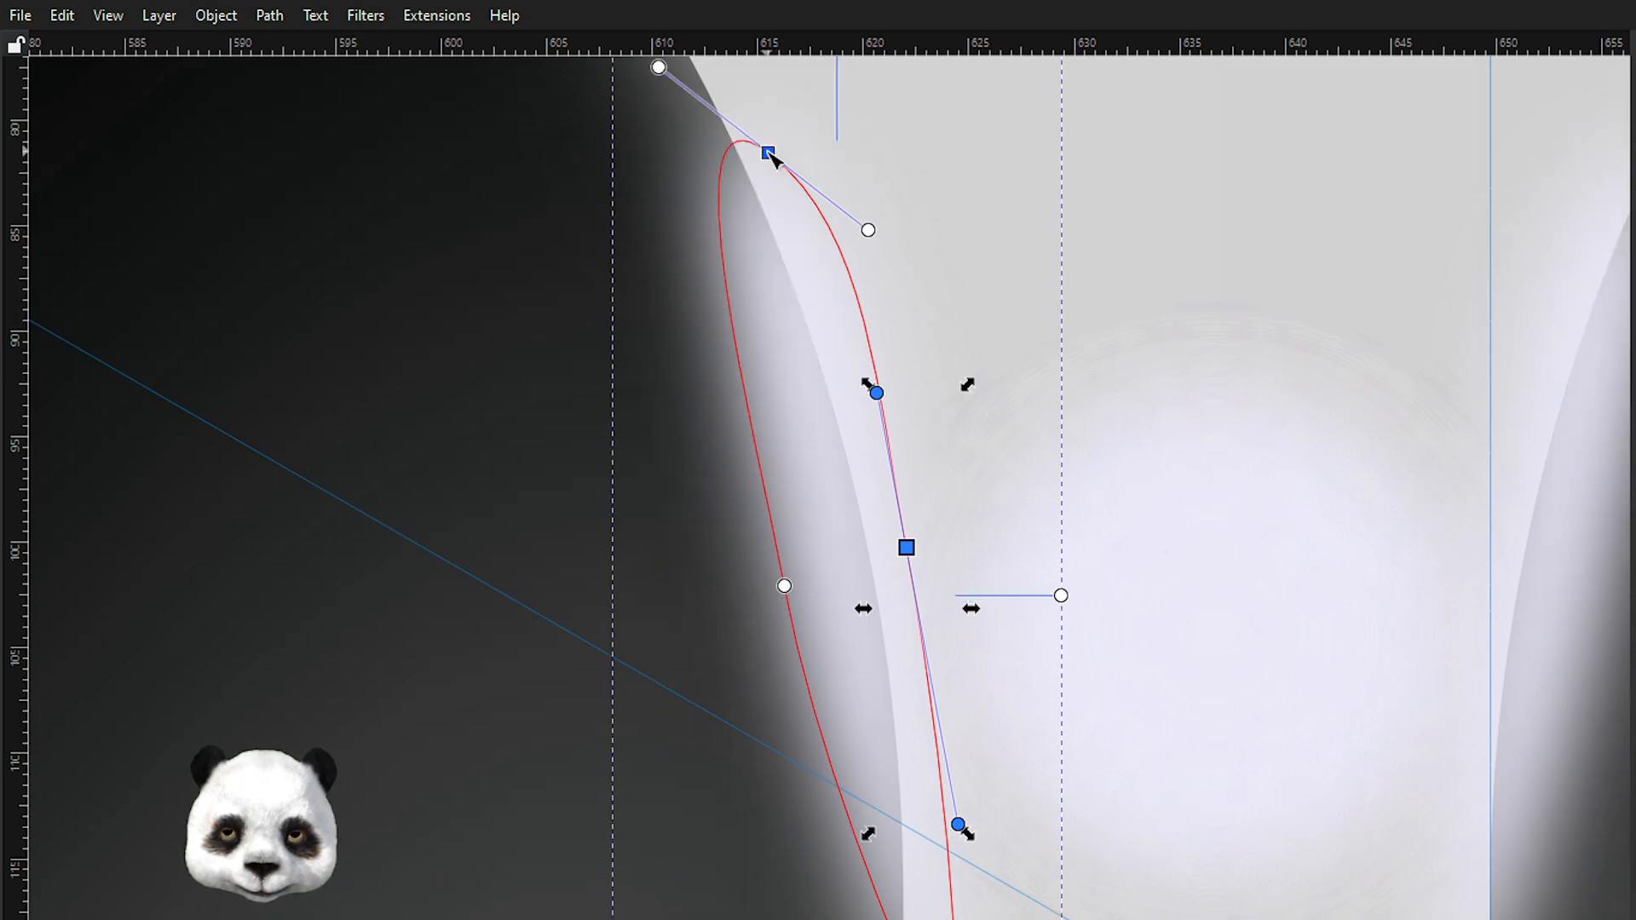
{"action": "scroll", "coordinate": [913, 136], "scroll_direction": "down", "scroll_amount": 5}
{"action": "scroll", "coordinate": [913, 136], "scroll_direction": "right", "scroll_amount": 2}
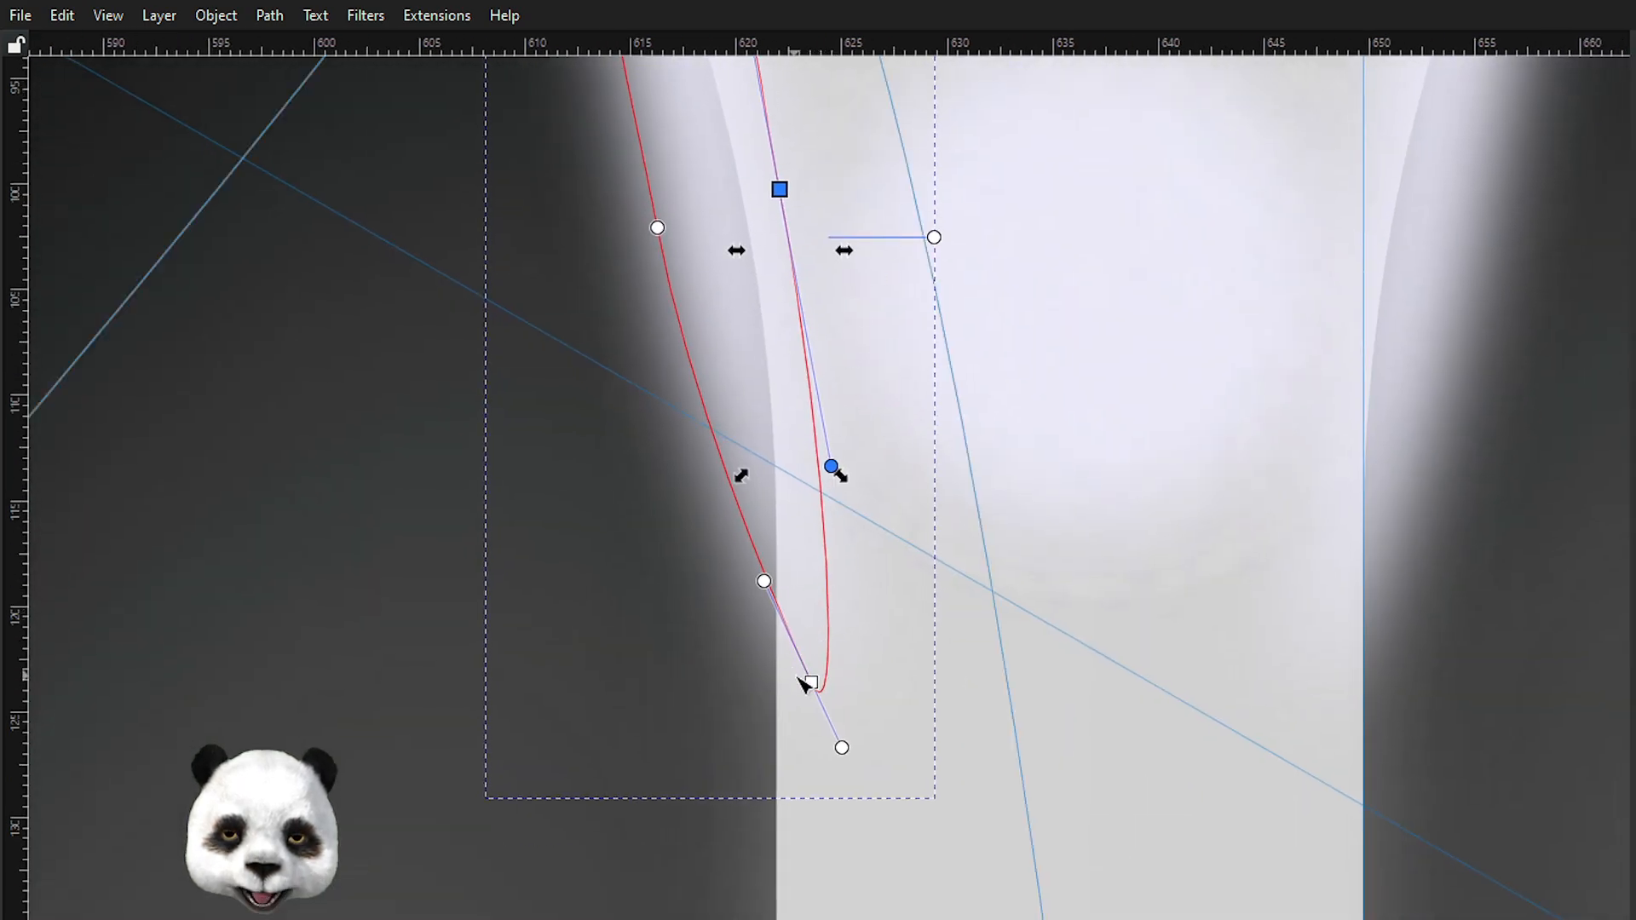
{"action": "left_click_drag", "start_coordinate": [840, 745], "coordinate": [848, 576]}
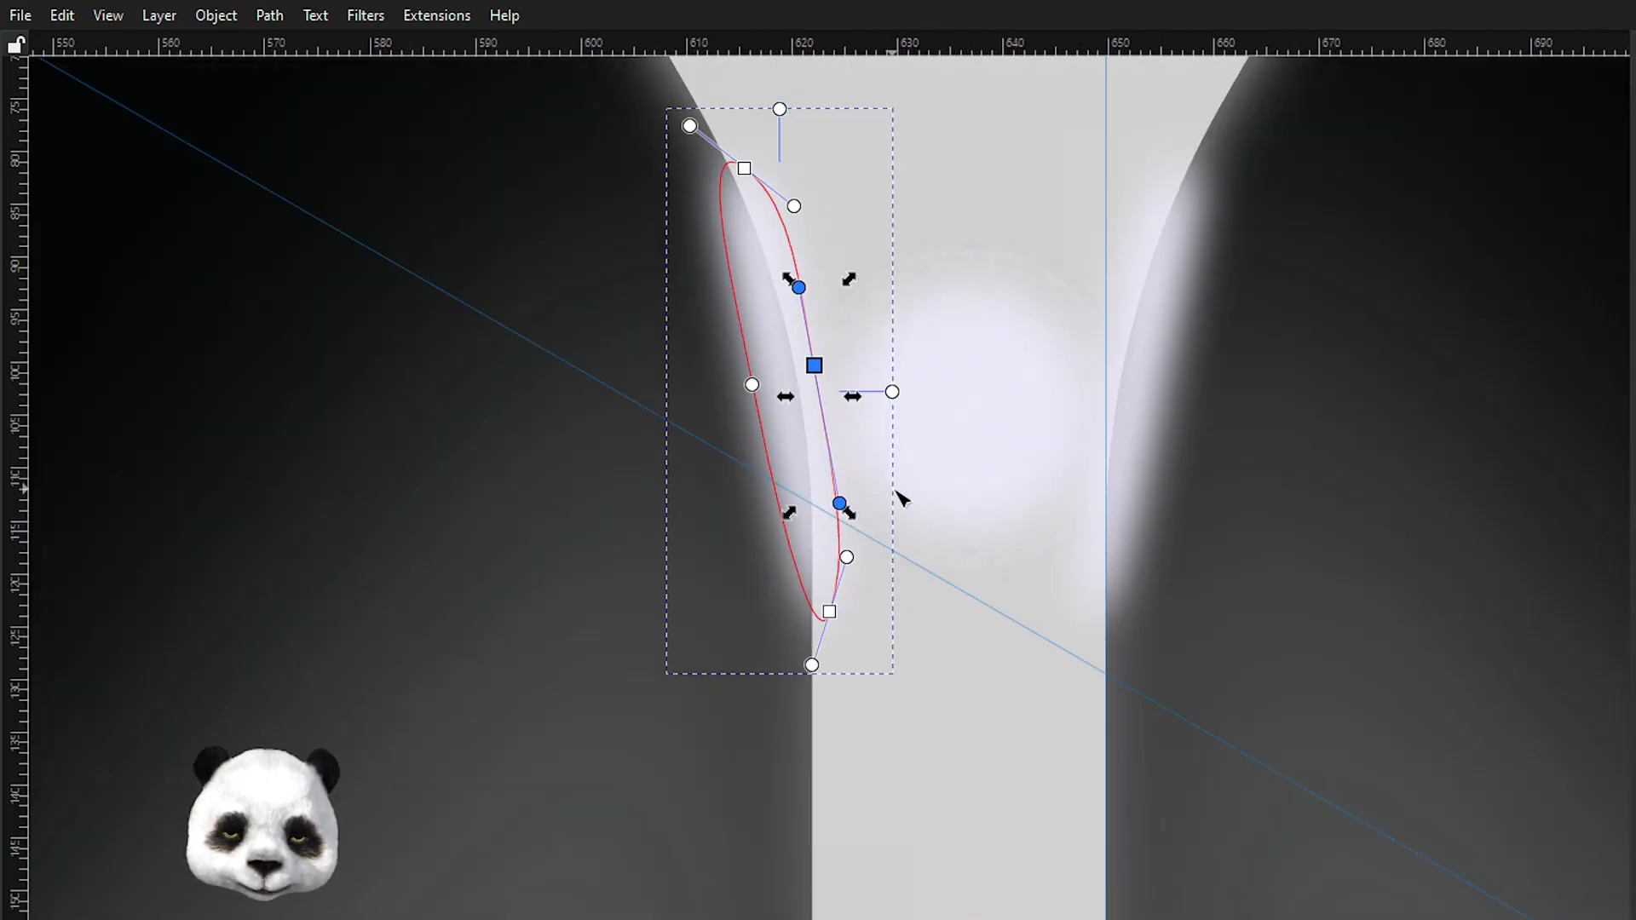
Widen the left highlight's inner curve by pulling its side handle outward, undoing and redoing the change.
{"action": "left_click", "coordinate": [928, 612]}
{"action": "key", "text": "g"}
{"action": "scroll", "coordinate": [1045, 714], "scroll_direction": "down", "scroll_amount": 7}
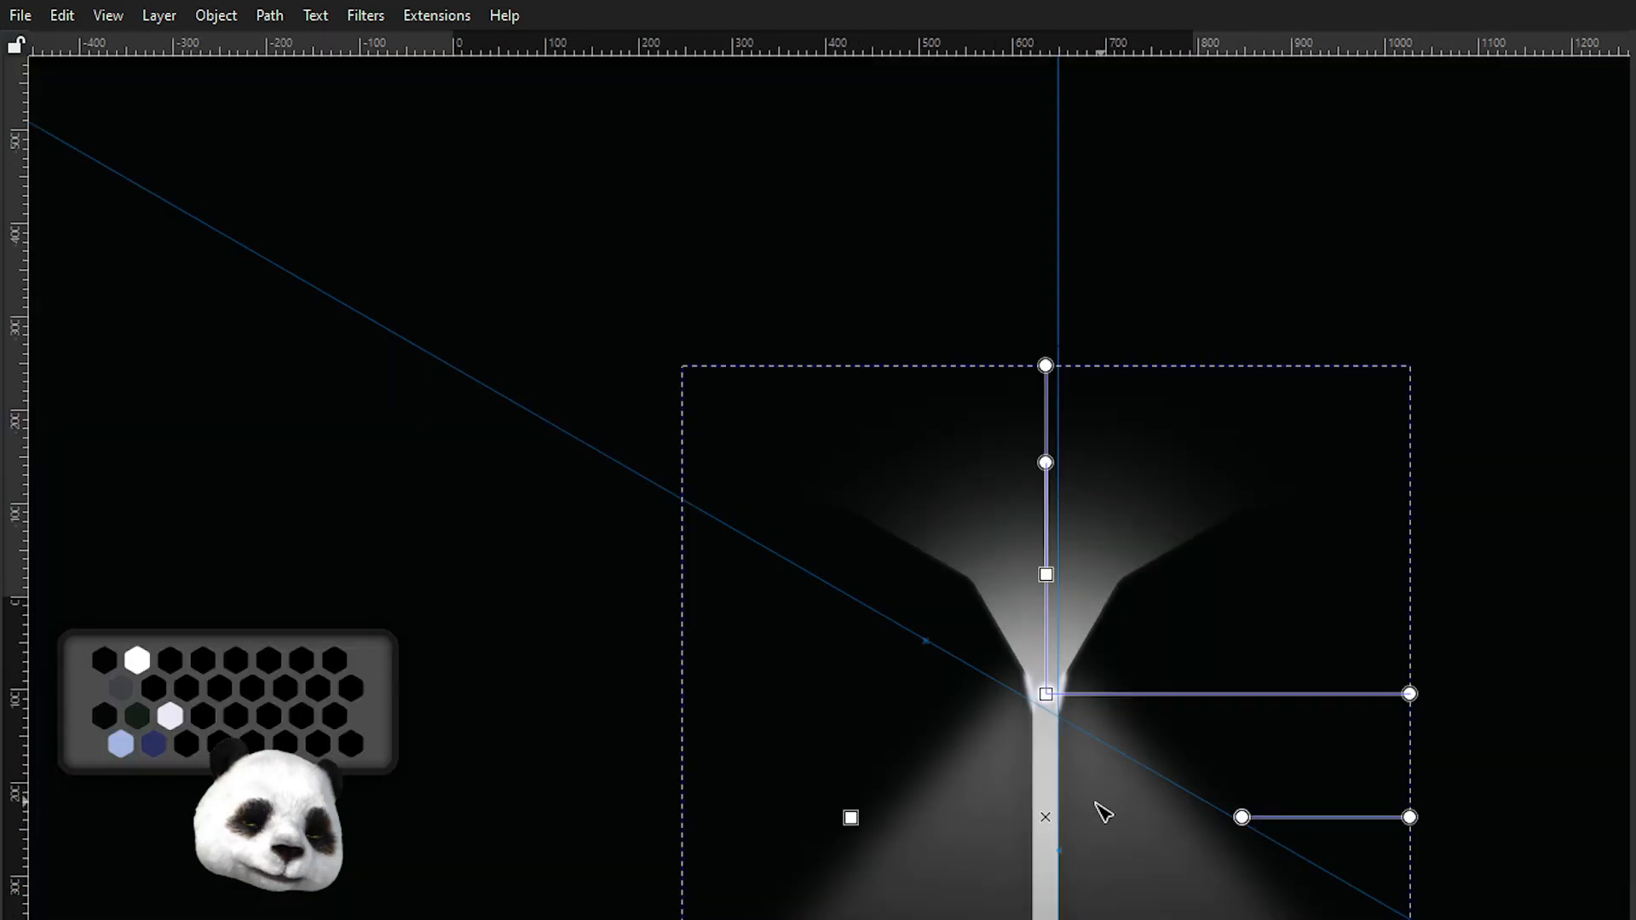
{"action": "scroll", "coordinate": [1070, 781], "scroll_direction": "up", "scroll_amount": 4}
{"action": "scroll", "coordinate": [984, 630], "scroll_direction": "up", "scroll_amount": 2}
{"action": "left_click", "coordinate": [834, 247]}
{"action": "key", "text": "n"}
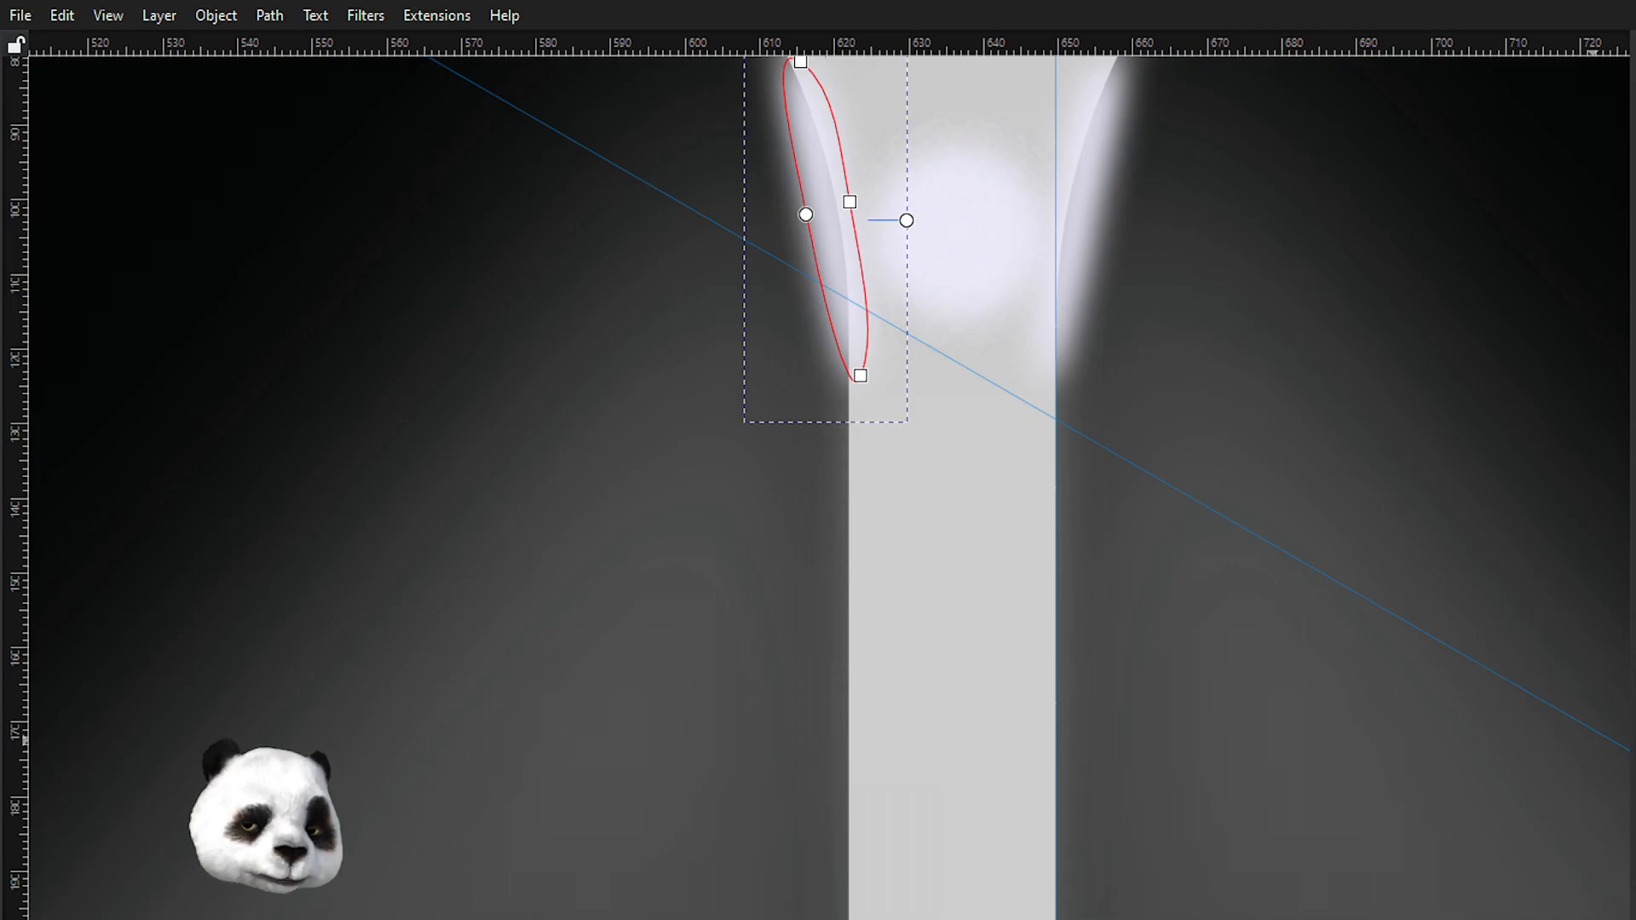
{"action": "left_click_drag", "start_coordinate": [905, 220], "coordinate": [929, 220]}
{"action": "scroll", "coordinate": [1235, 668], "scroll_direction": "down", "scroll_amount": 4}
{"action": "scroll", "coordinate": [1230, 664], "scroll_direction": "up", "scroll_amount": 3}
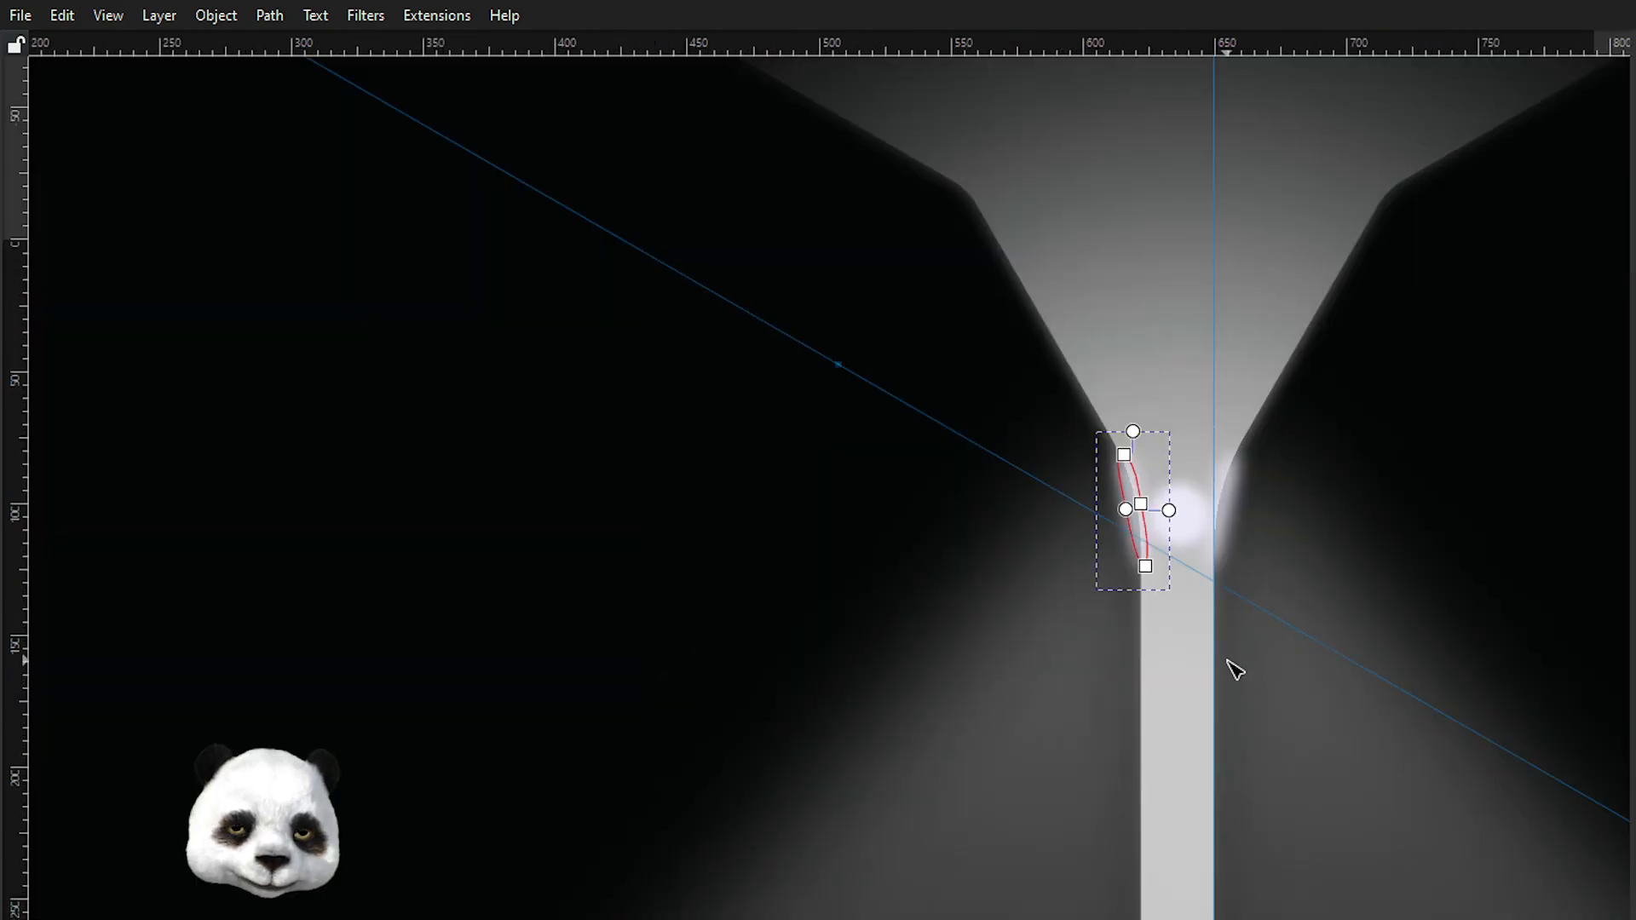
{"action": "key", "text": "ctrl+z"}
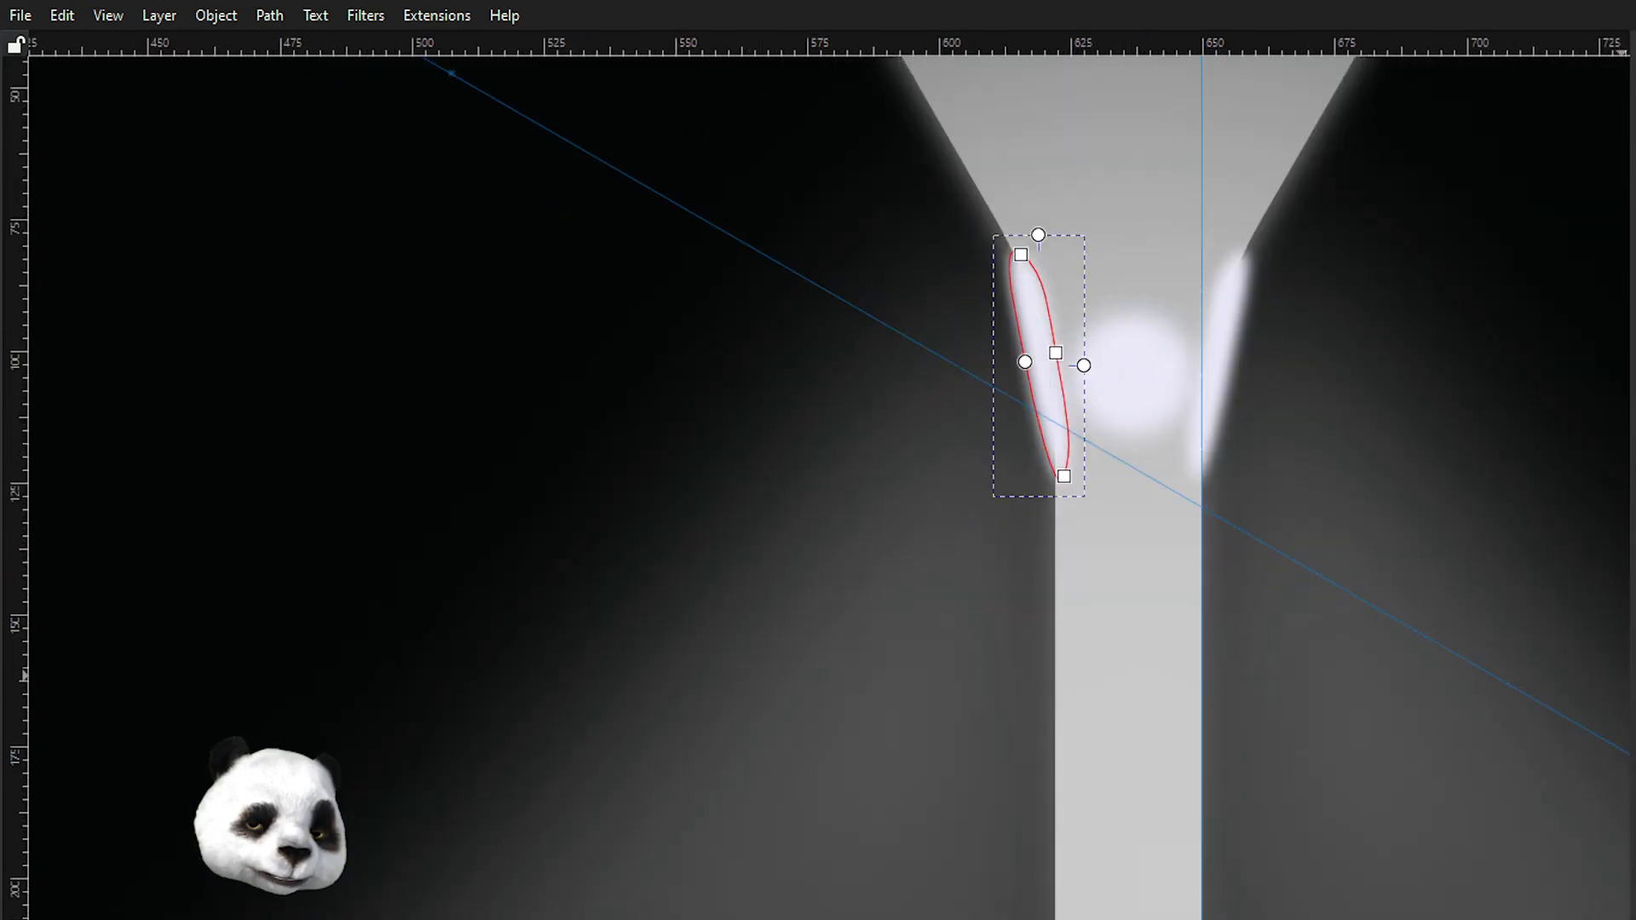
{"action": "key", "text": "ctrl+shift+z"}
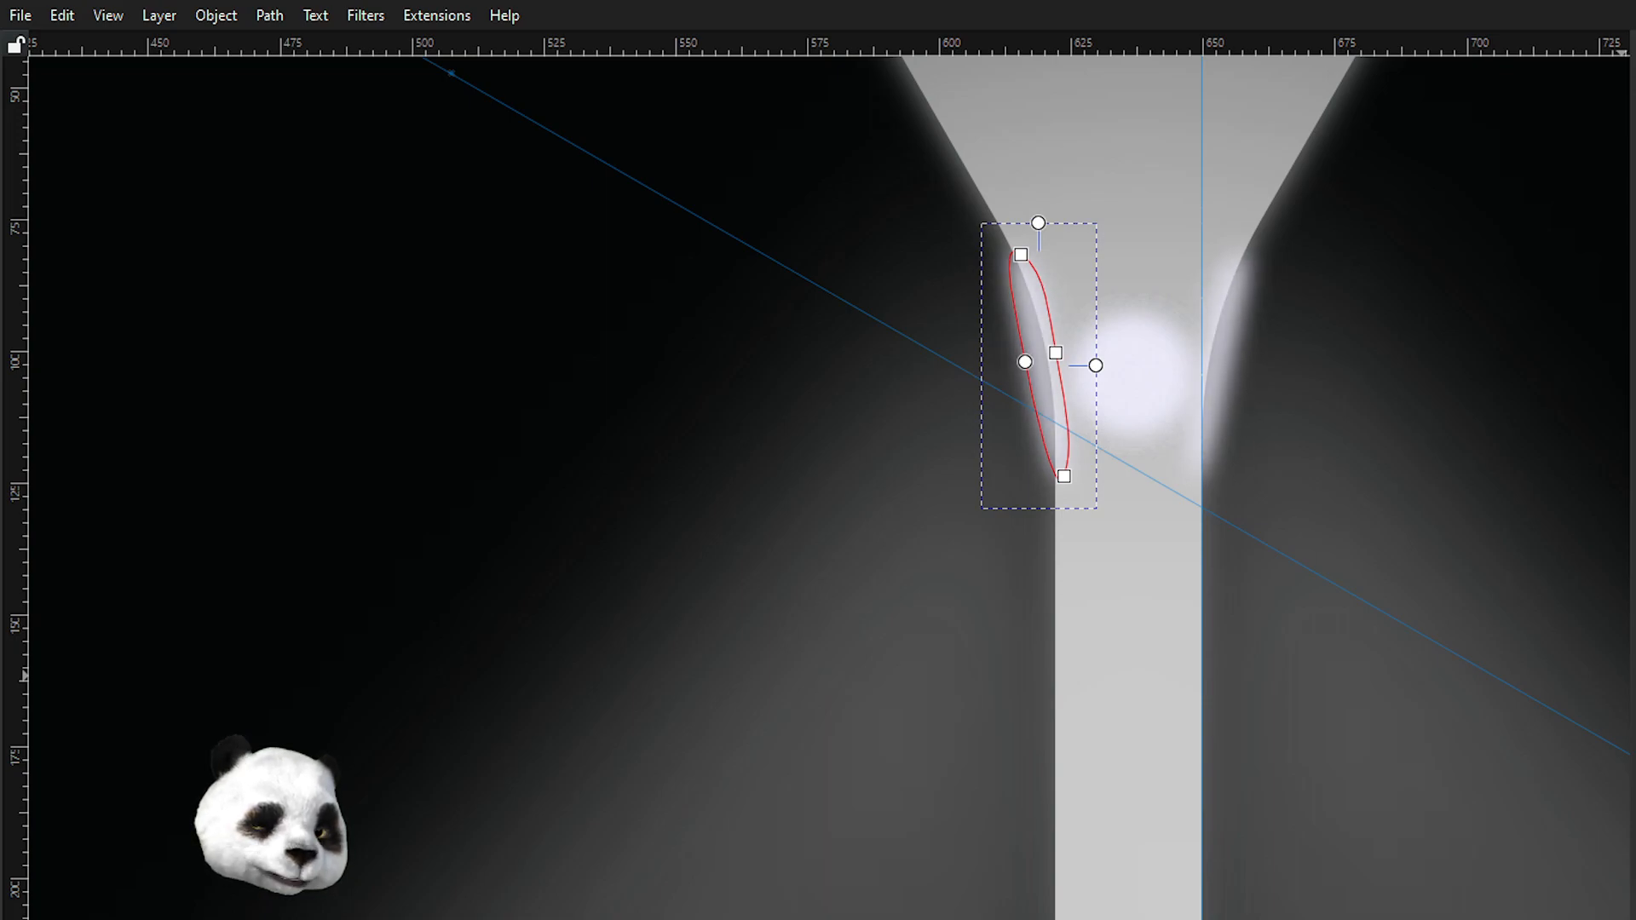
Move the left highlight's inner middle node outward and adjust its top and bottom handles to bulge the edge.
{"action": "scroll", "coordinate": [1126, 387], "scroll_direction": "up", "scroll_amount": 3}
{"action": "left_click", "coordinate": [931, 492]}
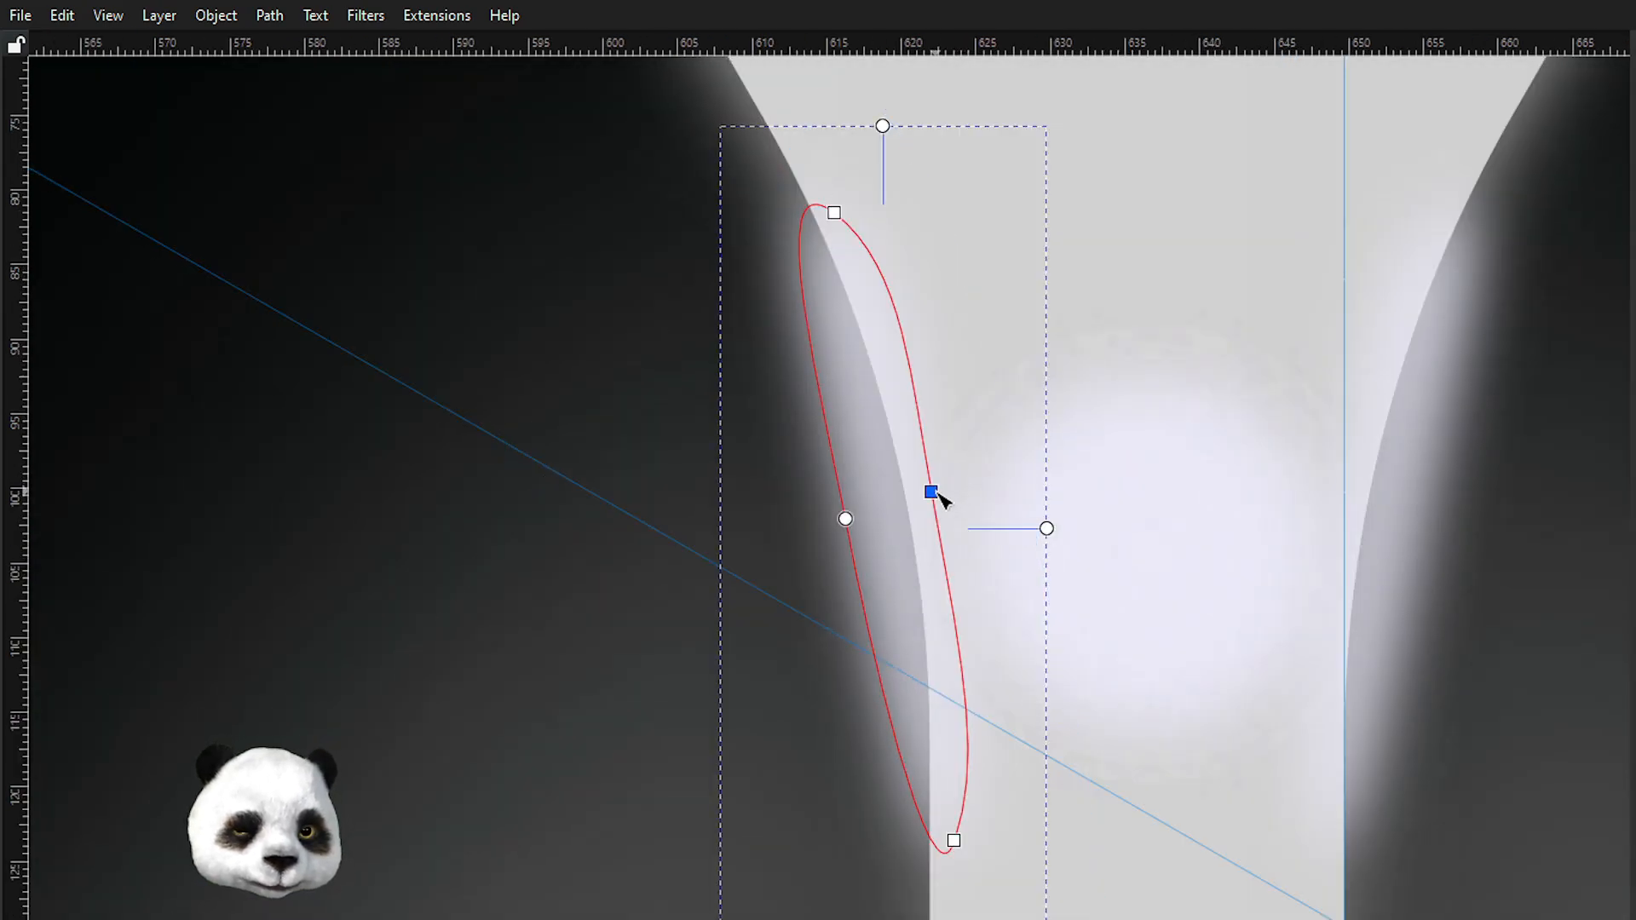
{"action": "left_click_drag", "start_coordinate": [931, 492], "coordinate": [957, 487]}
{"action": "left_click_drag", "start_coordinate": [904, 267], "coordinate": [862, 236]}
{"action": "left_click_drag", "start_coordinate": [979, 762], "coordinate": [966, 796]}
{"action": "mouse_move", "coordinate": [958, 487]}
{"action": "left_mouse_down"}
{"action": "mouse_move", "coordinate": [932, 488]}
{"action": "mouse_move", "coordinate": [948, 490]}
{"action": "left_mouse_up"}
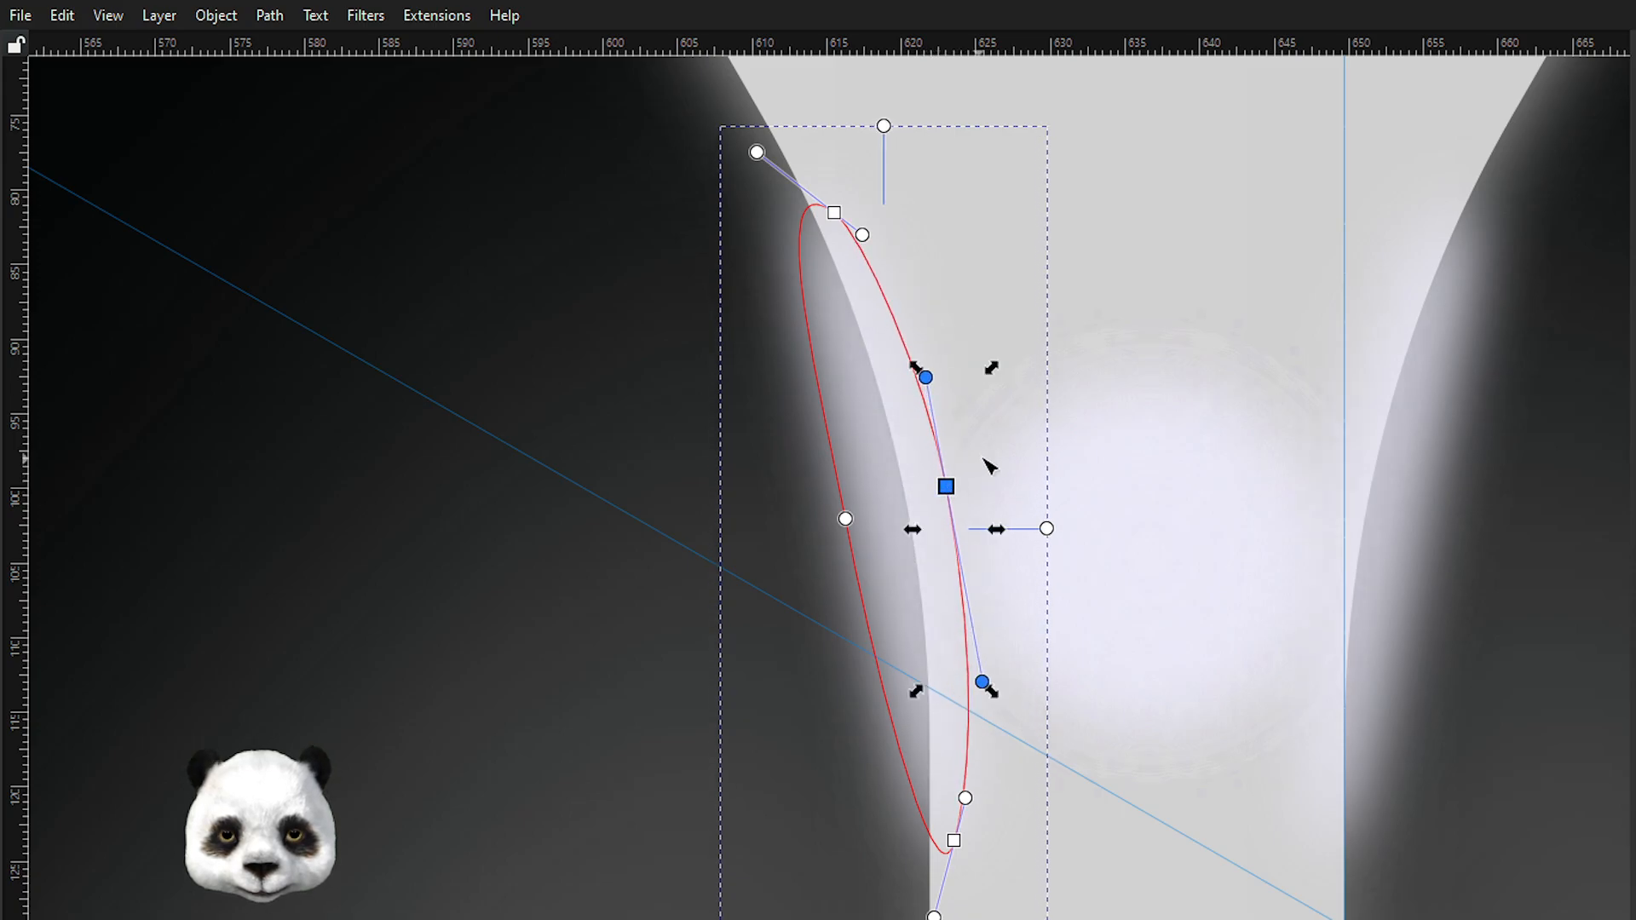
Hide the rulers and review the whole lamp composition before zooming back to the stem.
{"action": "scroll", "coordinate": [1054, 443], "scroll_direction": "down", "scroll_amount": 5}
{"action": "scroll", "coordinate": [1202, 489], "scroll_direction": "down", "scroll_amount": 7}
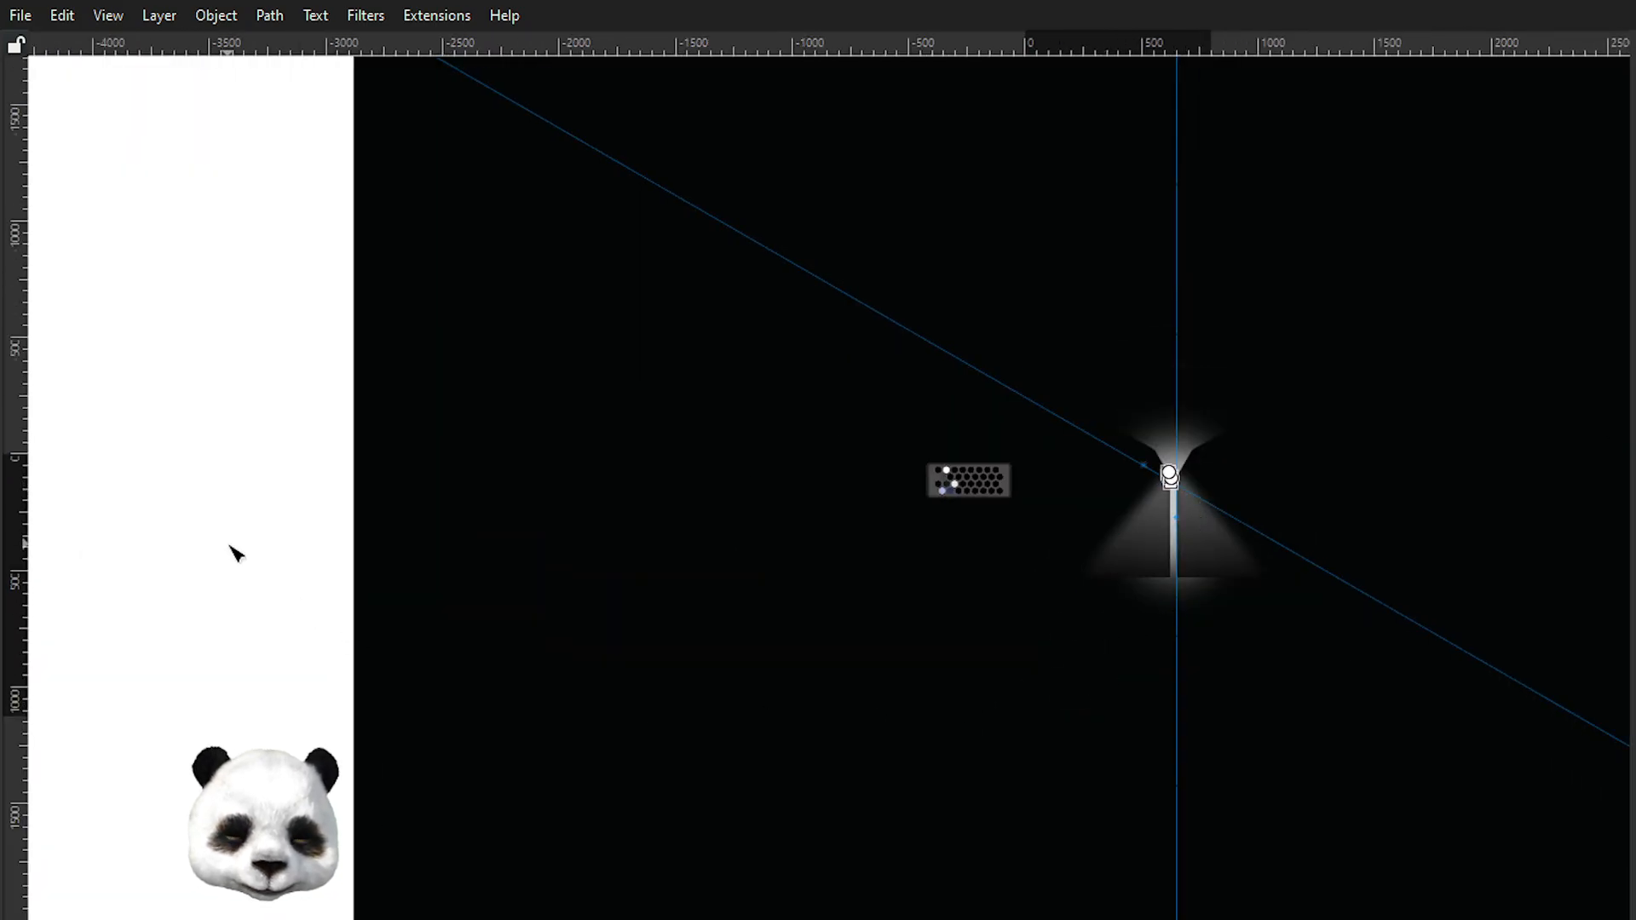
{"action": "scroll", "coordinate": [1224, 581], "scroll_direction": "up", "scroll_amount": 3}
{"action": "key", "text": "|"}
{"action": "left_click_drag", "start_coordinate": [1261, 522], "coordinate": [1182, 639]}
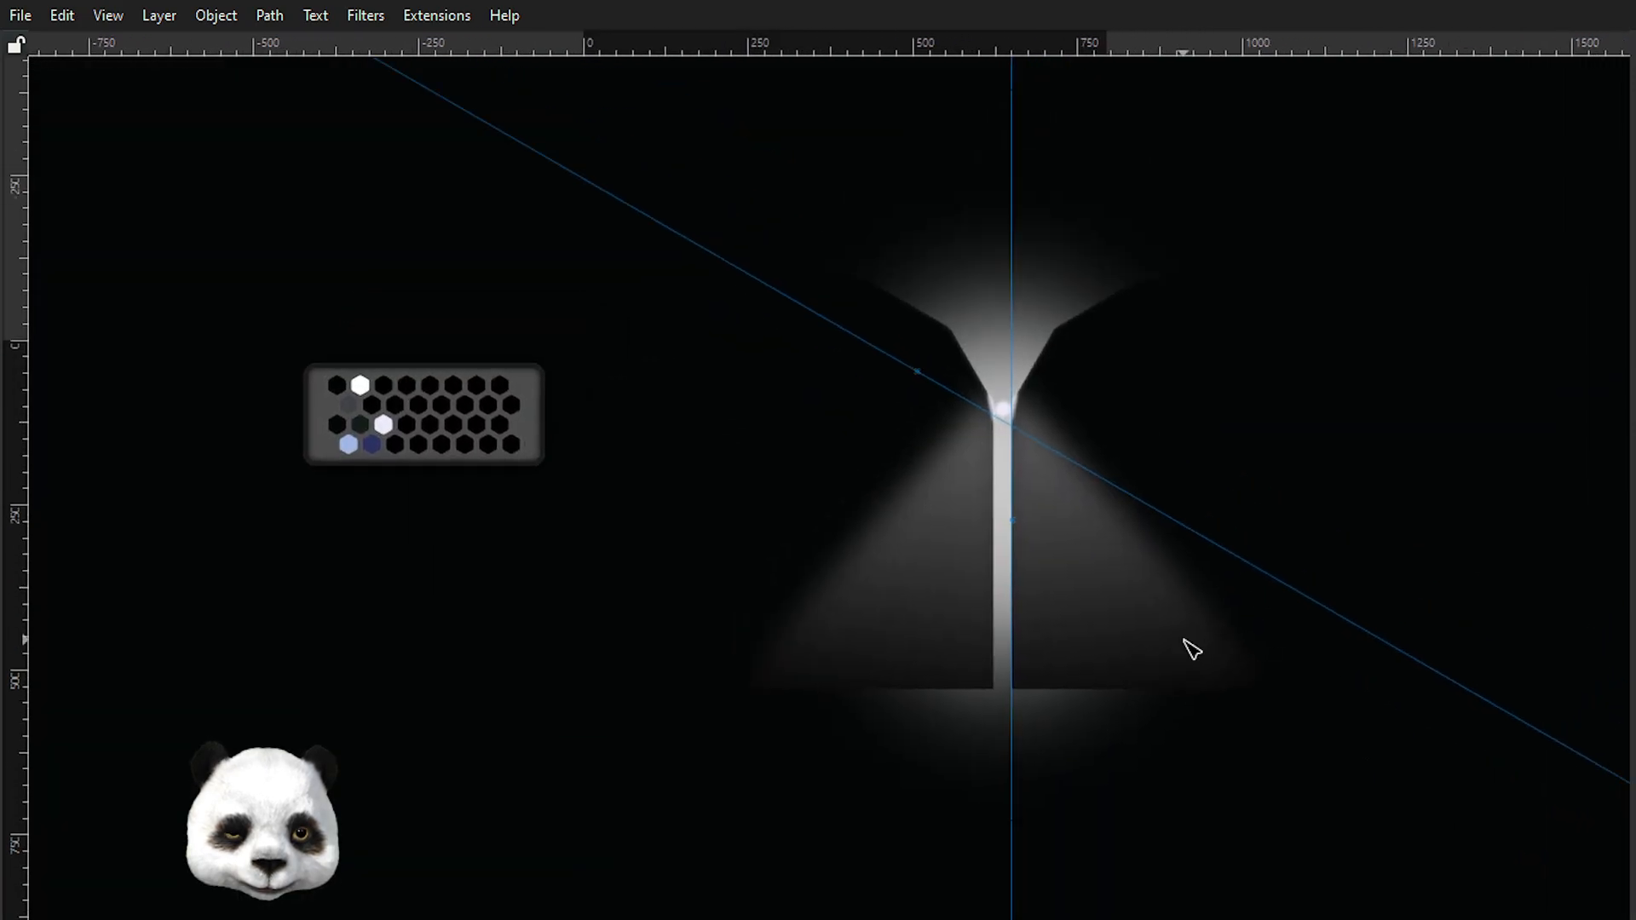
{"action": "key", "text": "ctrl+r"}
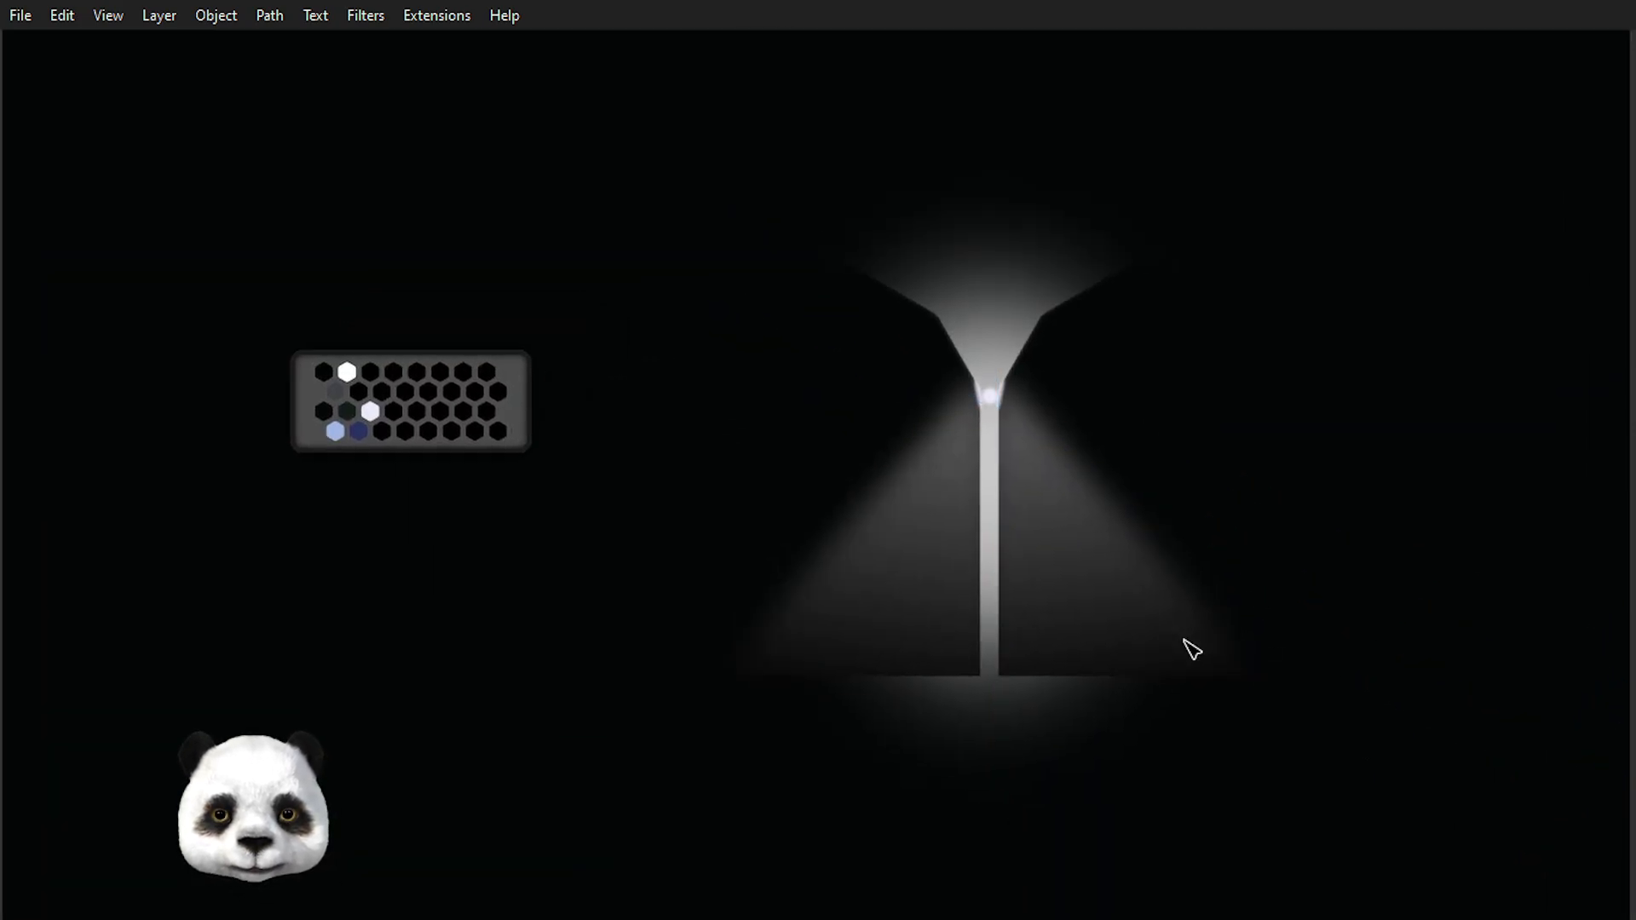
{"action": "left_click_drag", "start_coordinate": [1146, 489], "coordinate": [943, 662]}
{"action": "scroll", "coordinate": [832, 657], "scroll_direction": "up", "scroll_amount": 2}
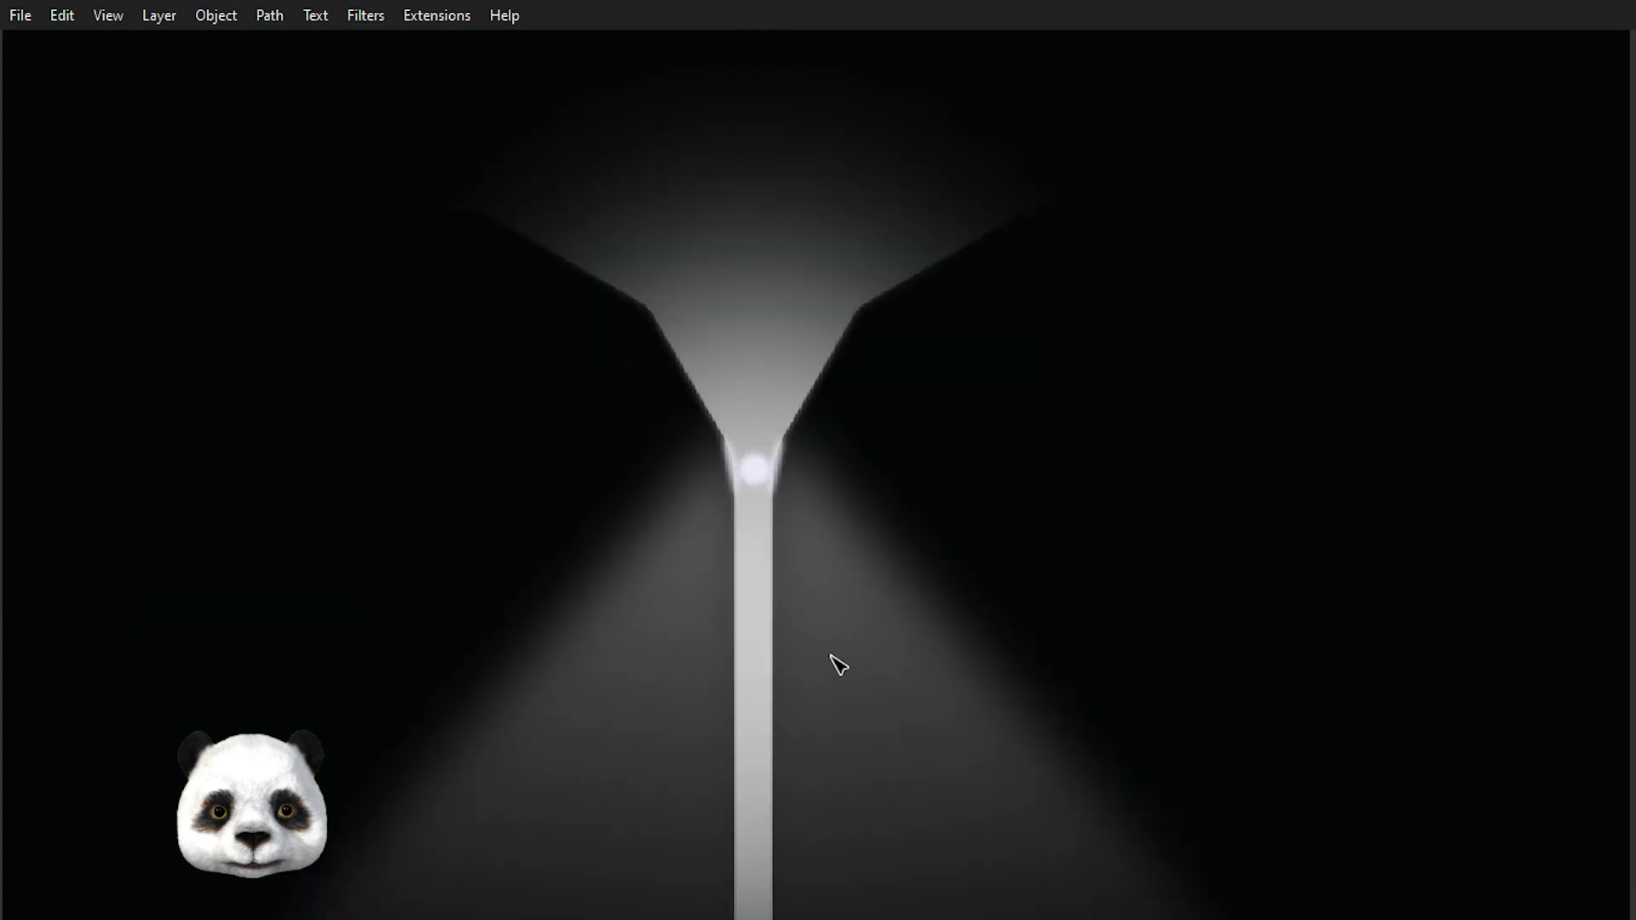
{"action": "scroll", "coordinate": [715, 485], "scroll_direction": "up", "scroll_amount": 2}
{"action": "scroll", "coordinate": [781, 596], "scroll_direction": "down", "scroll_amount": 2}
{"action": "scroll", "coordinate": [775, 579], "scroll_direction": "up", "scroll_amount": 4}
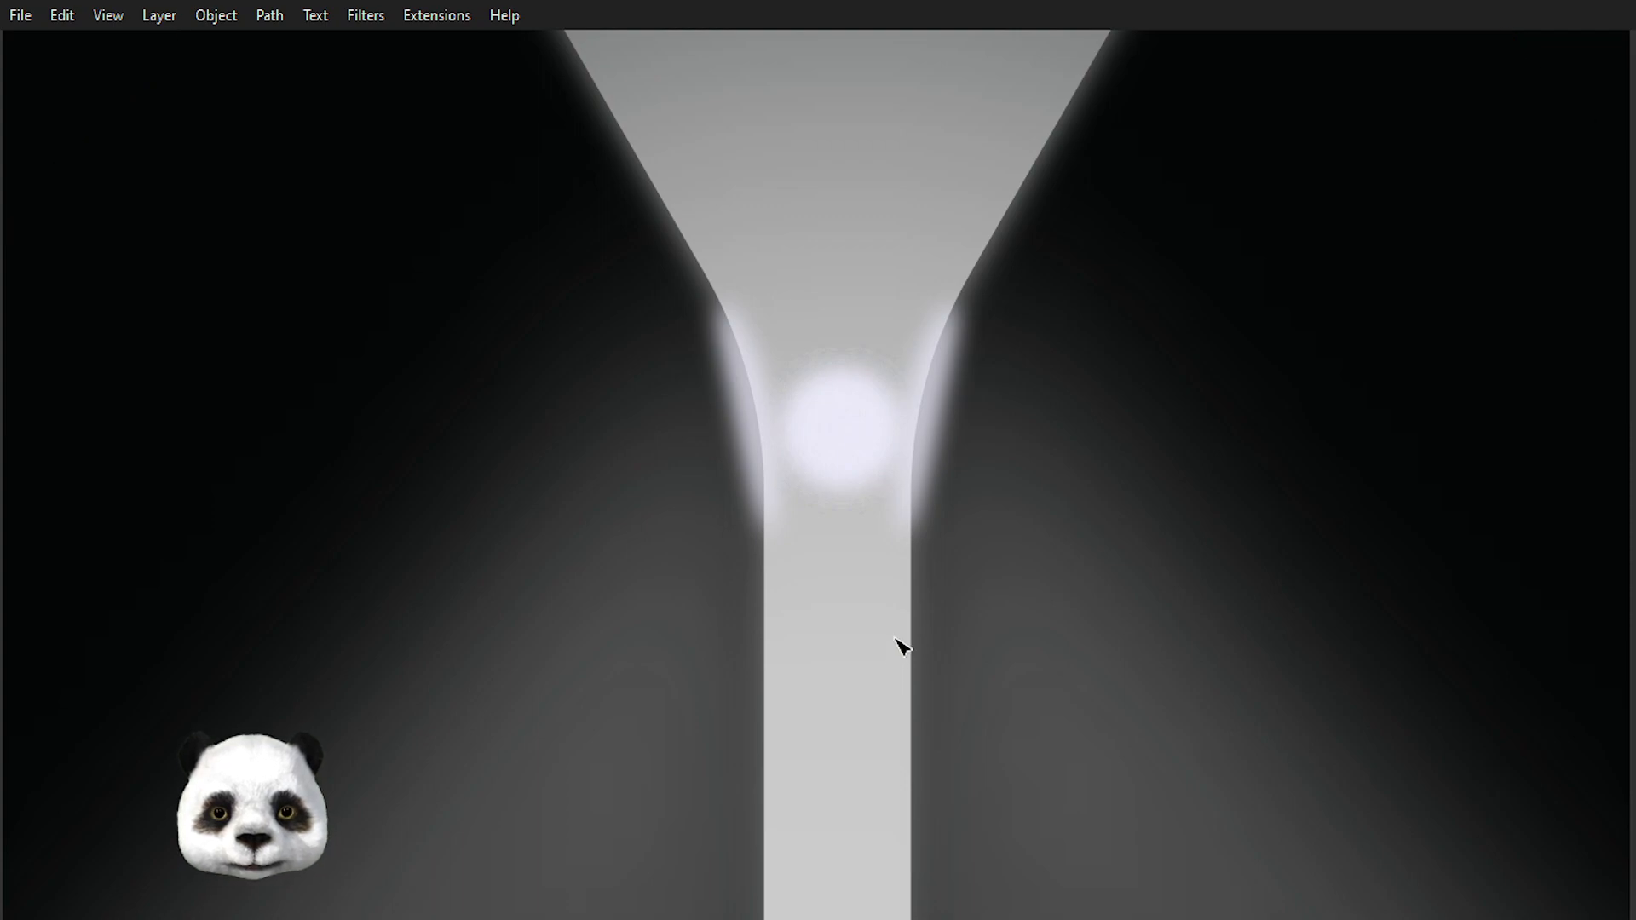
{"action": "scroll", "coordinate": [775, 472], "scroll_direction": "up", "scroll_amount": 3}
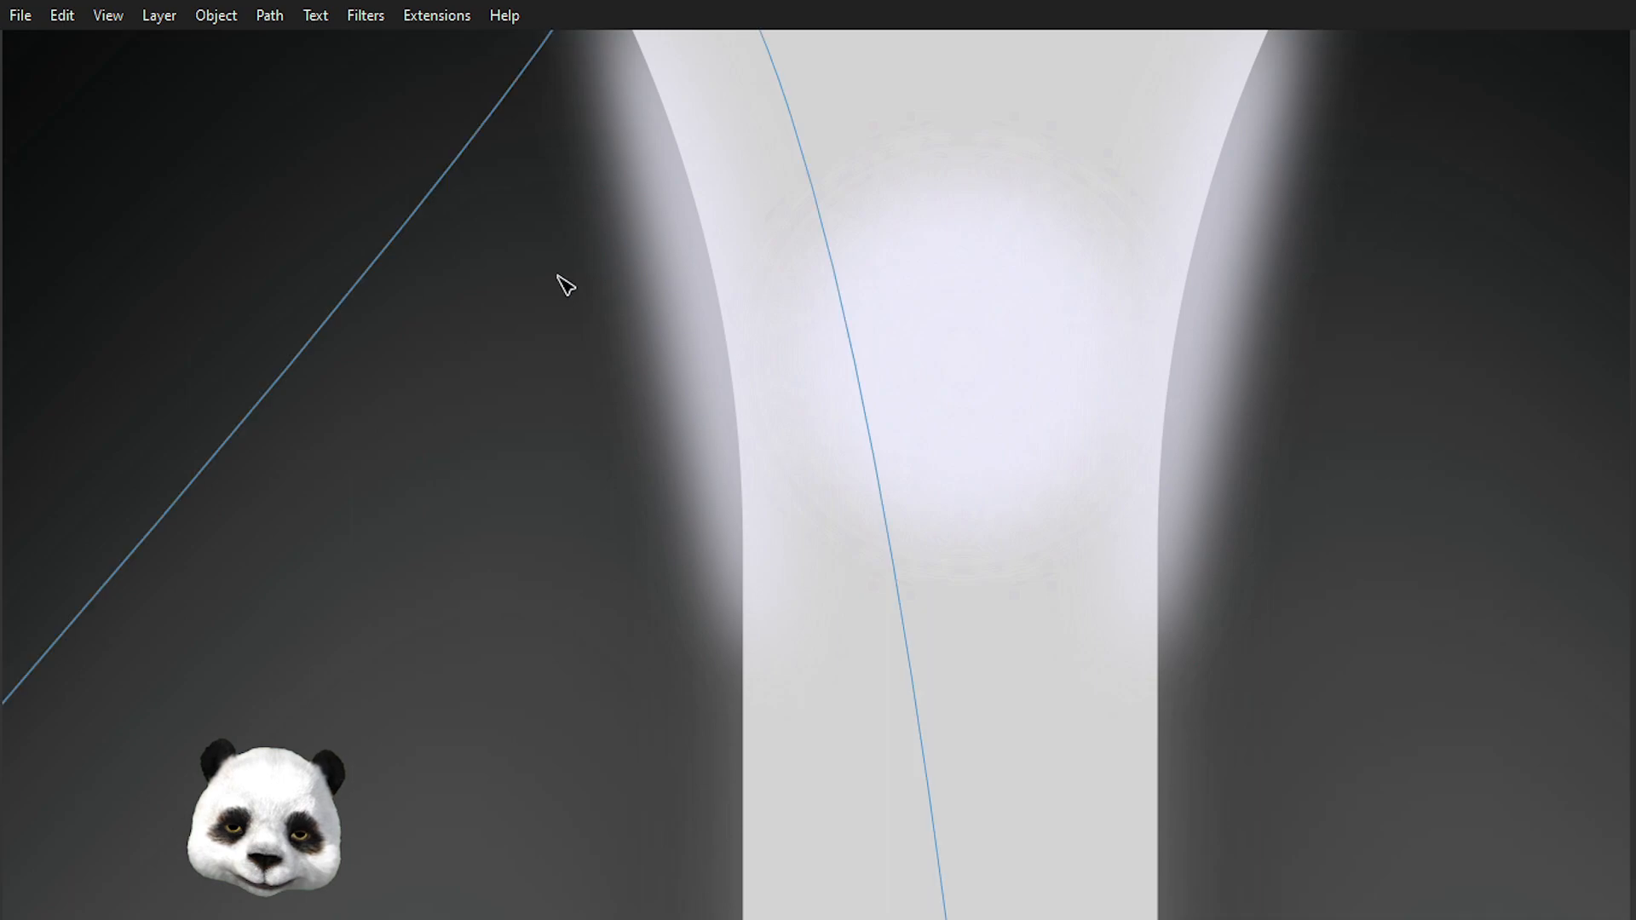
Reshape the left highlight into a shorter oval by moving its bottom node and adjusting its upper handles.
{"action": "left_click", "coordinate": [735, 288]}
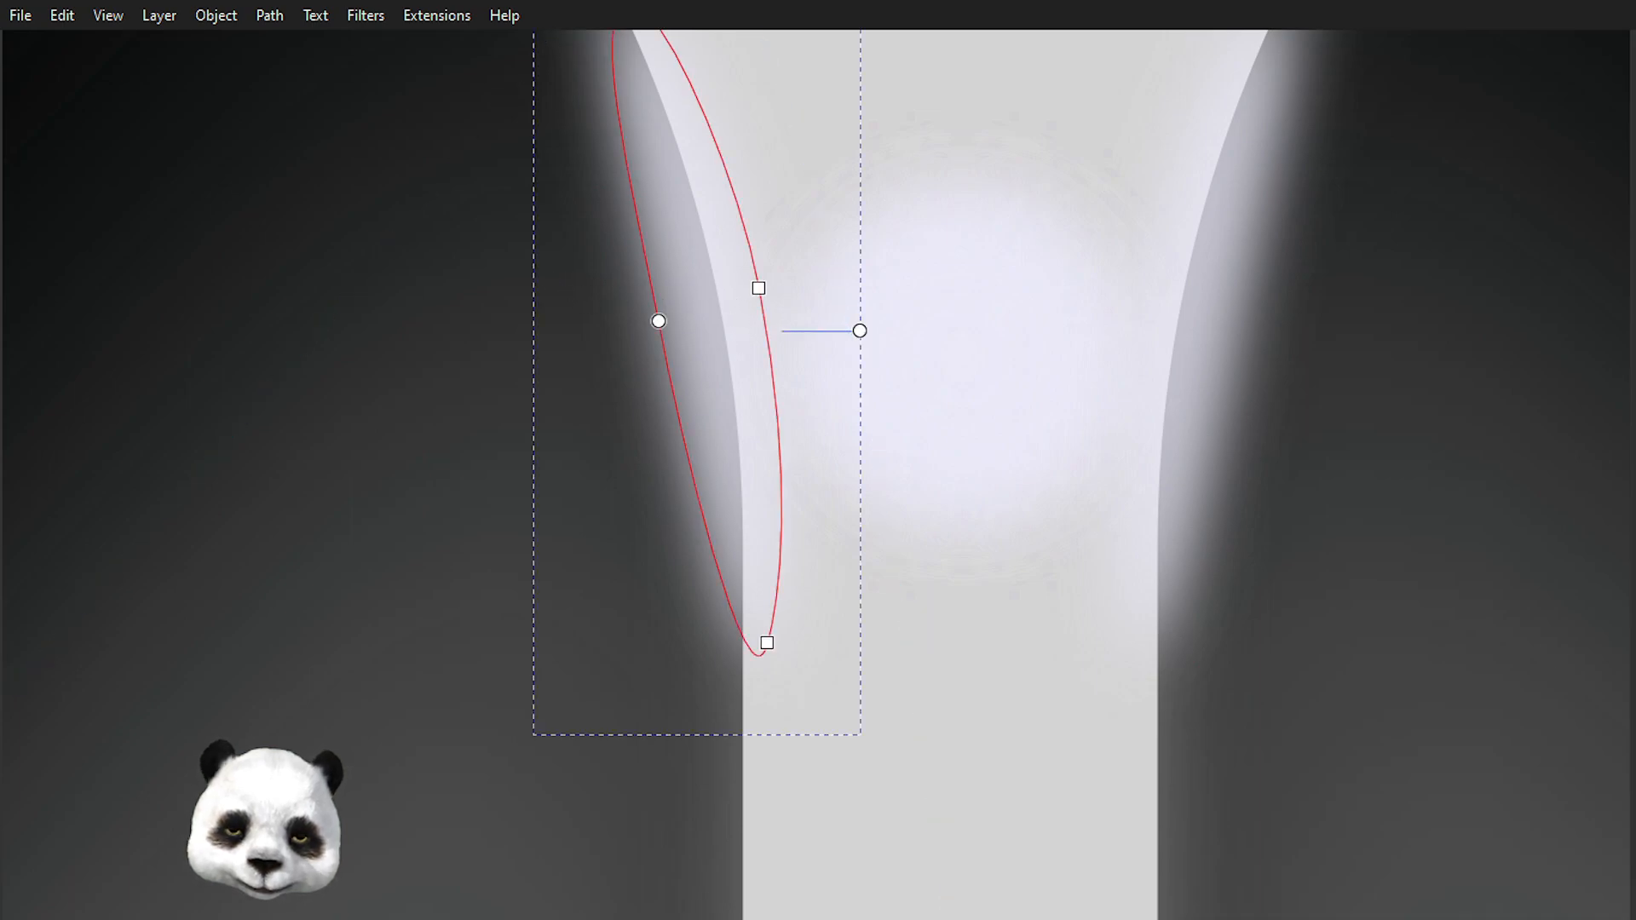
{"action": "left_click", "coordinate": [770, 644]}
{"action": "left_click_drag", "start_coordinate": [760, 505], "coordinate": [833, 535]}
{"action": "left_click_drag", "start_coordinate": [789, 368], "coordinate": [810, 426]}
{"action": "left_click", "coordinate": [707, 207]}
{"action": "left_click_drag", "start_coordinate": [706, 207], "coordinate": [762, 353]}
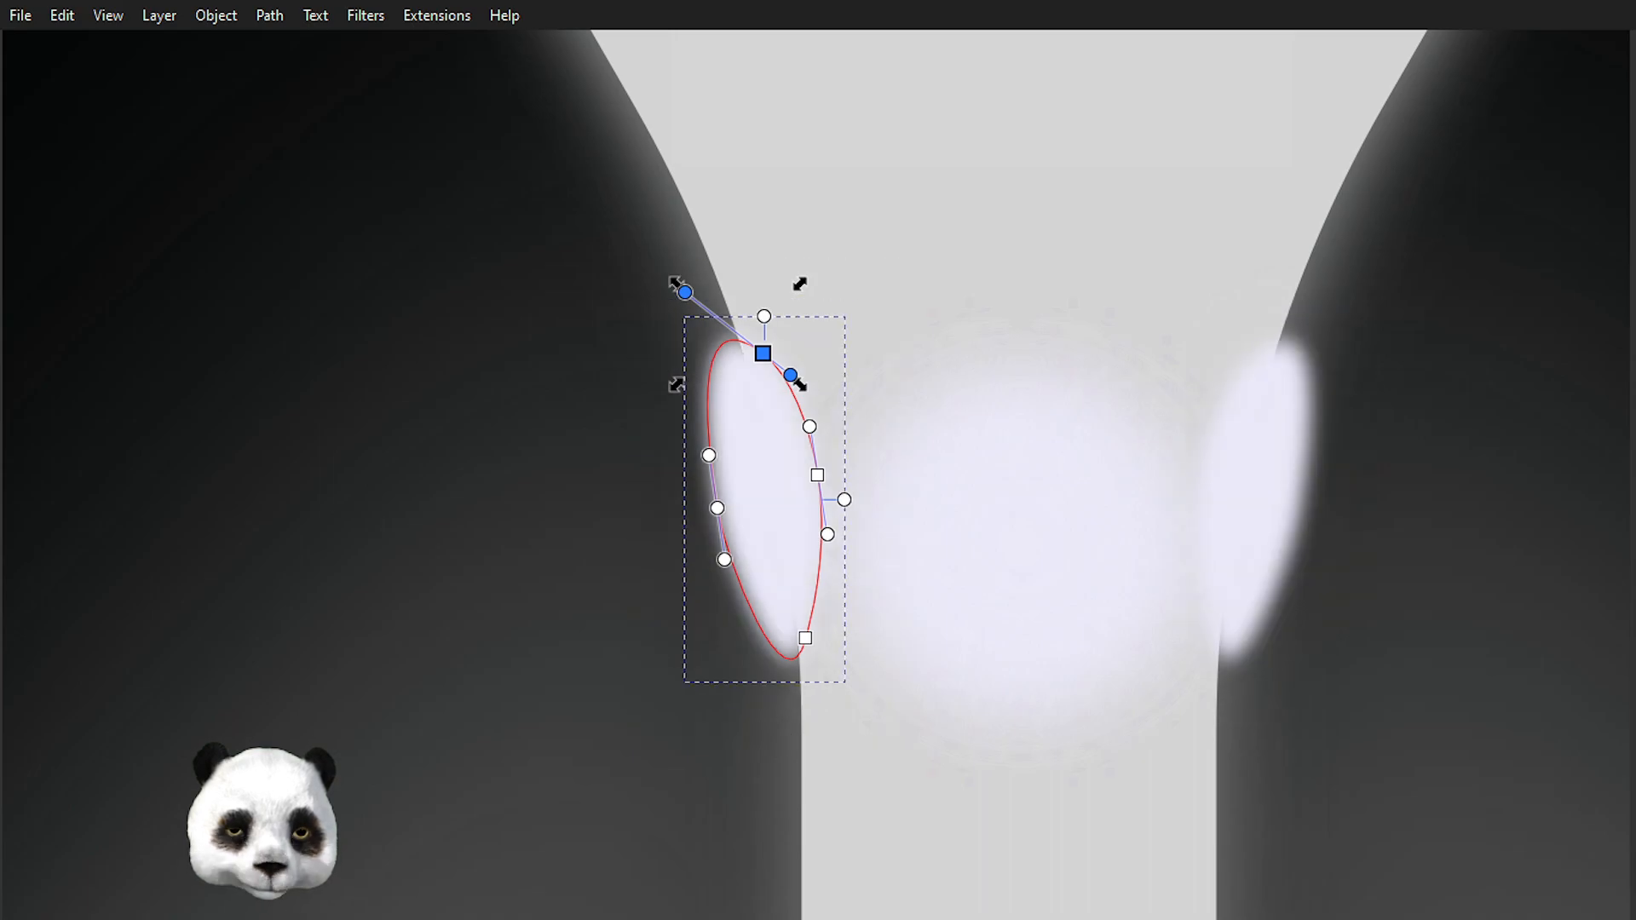
Move the left highlight slightly down and right, then raise its bottom node.
{"action": "key", "text": "s"}
{"action": "left_click_drag", "start_coordinate": [794, 546], "coordinate": [818, 584]}
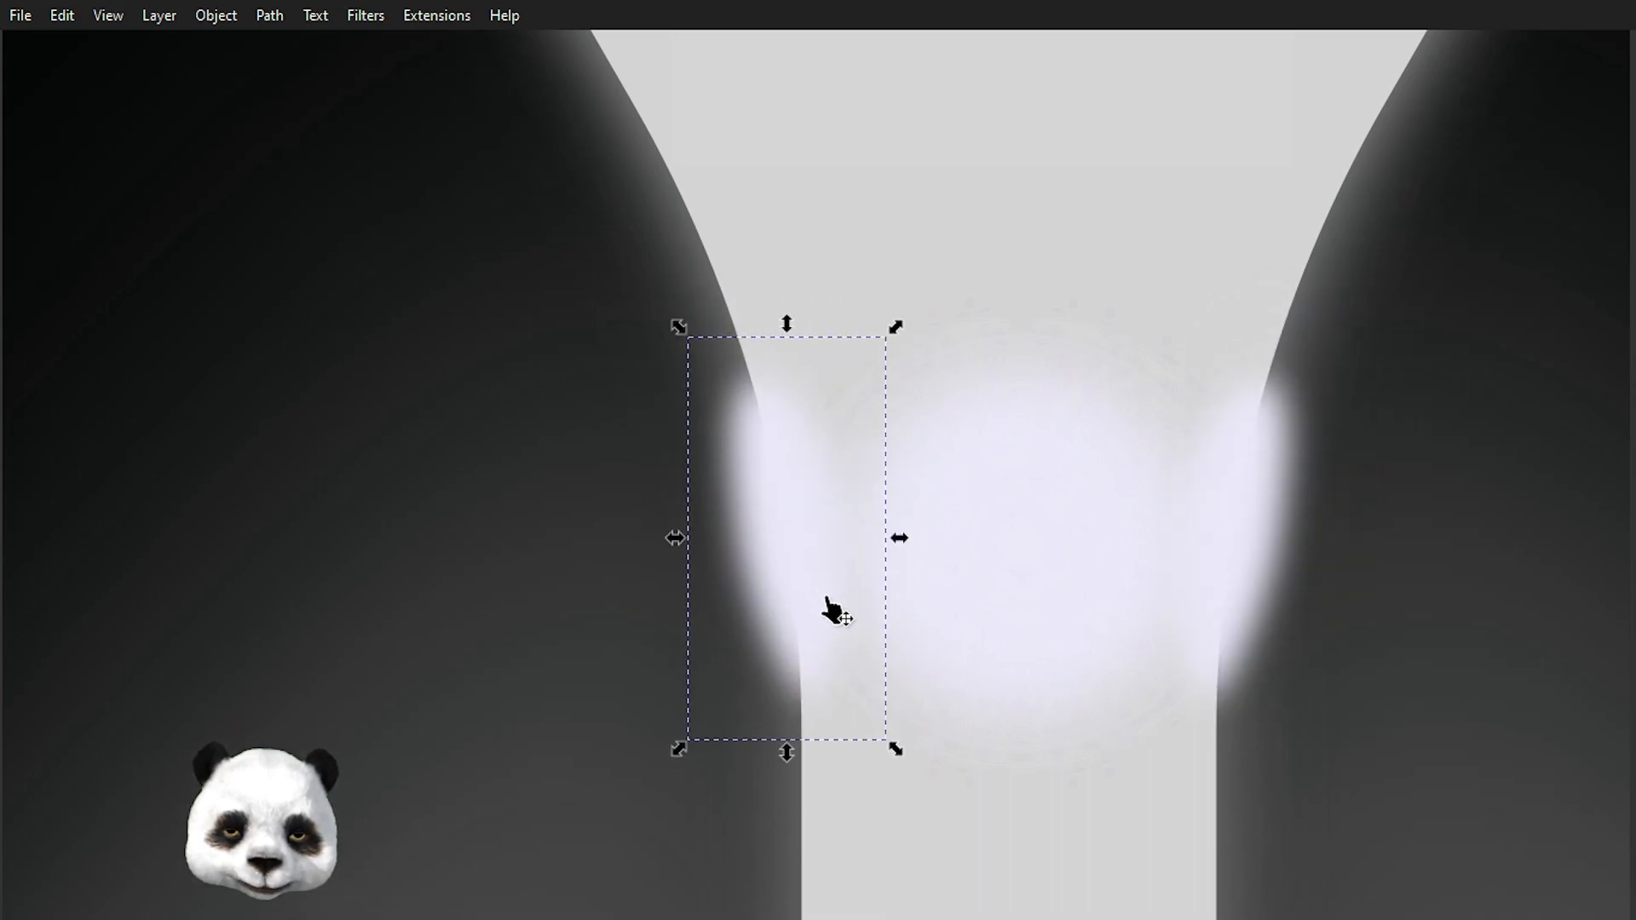
{"action": "key", "text": "n"}
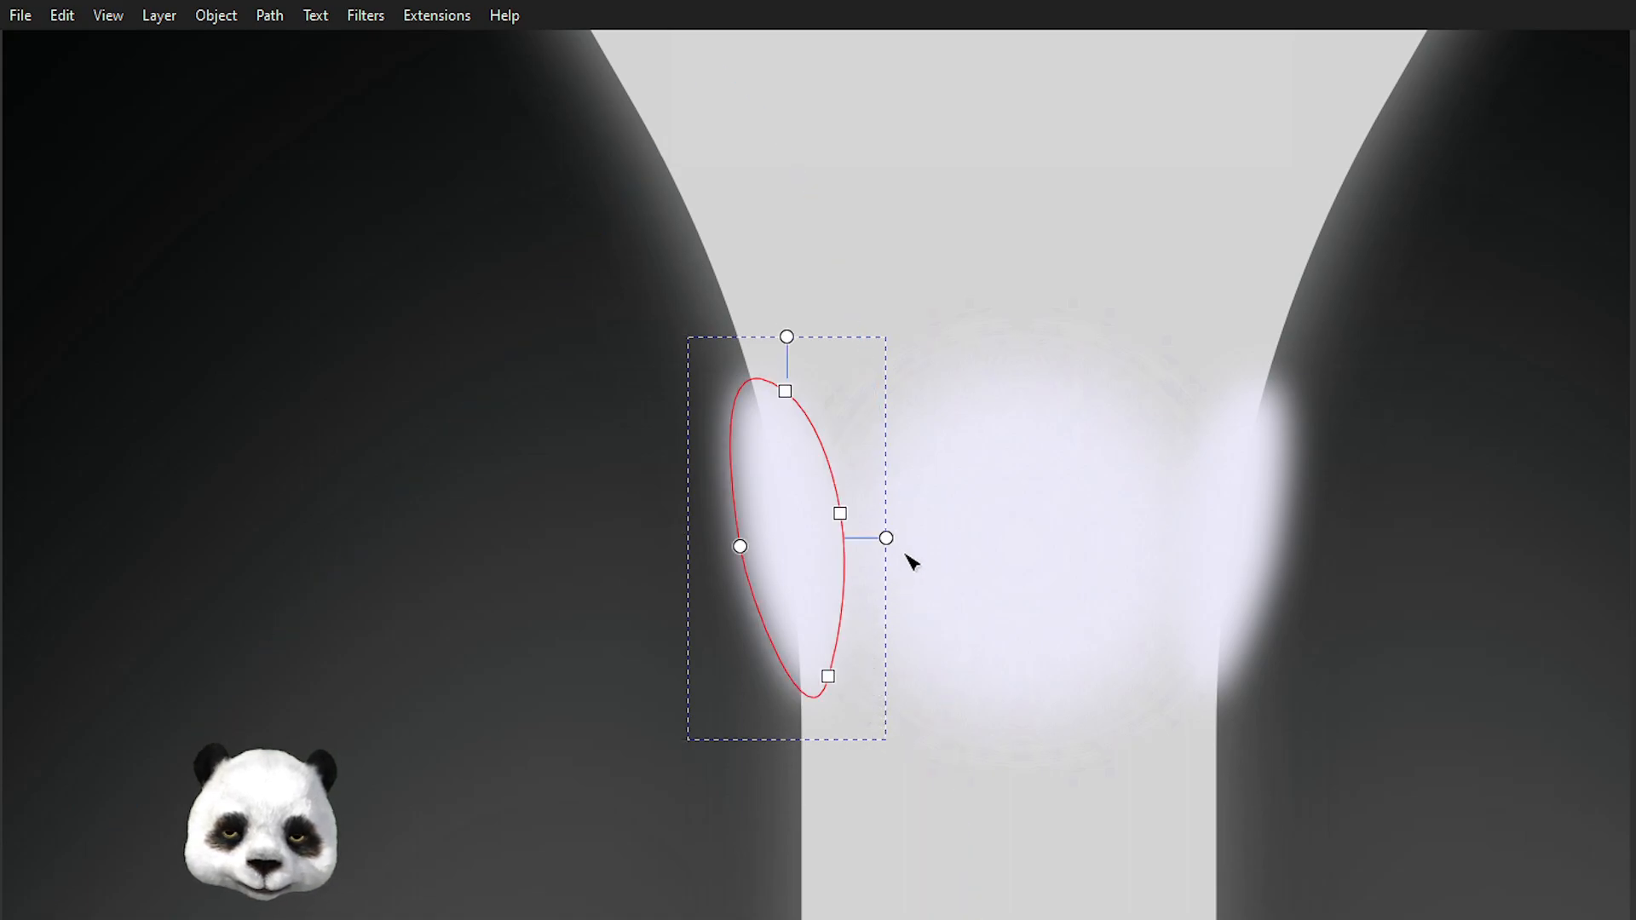
{"action": "left_click_drag", "start_coordinate": [825, 673], "coordinate": [840, 631]}
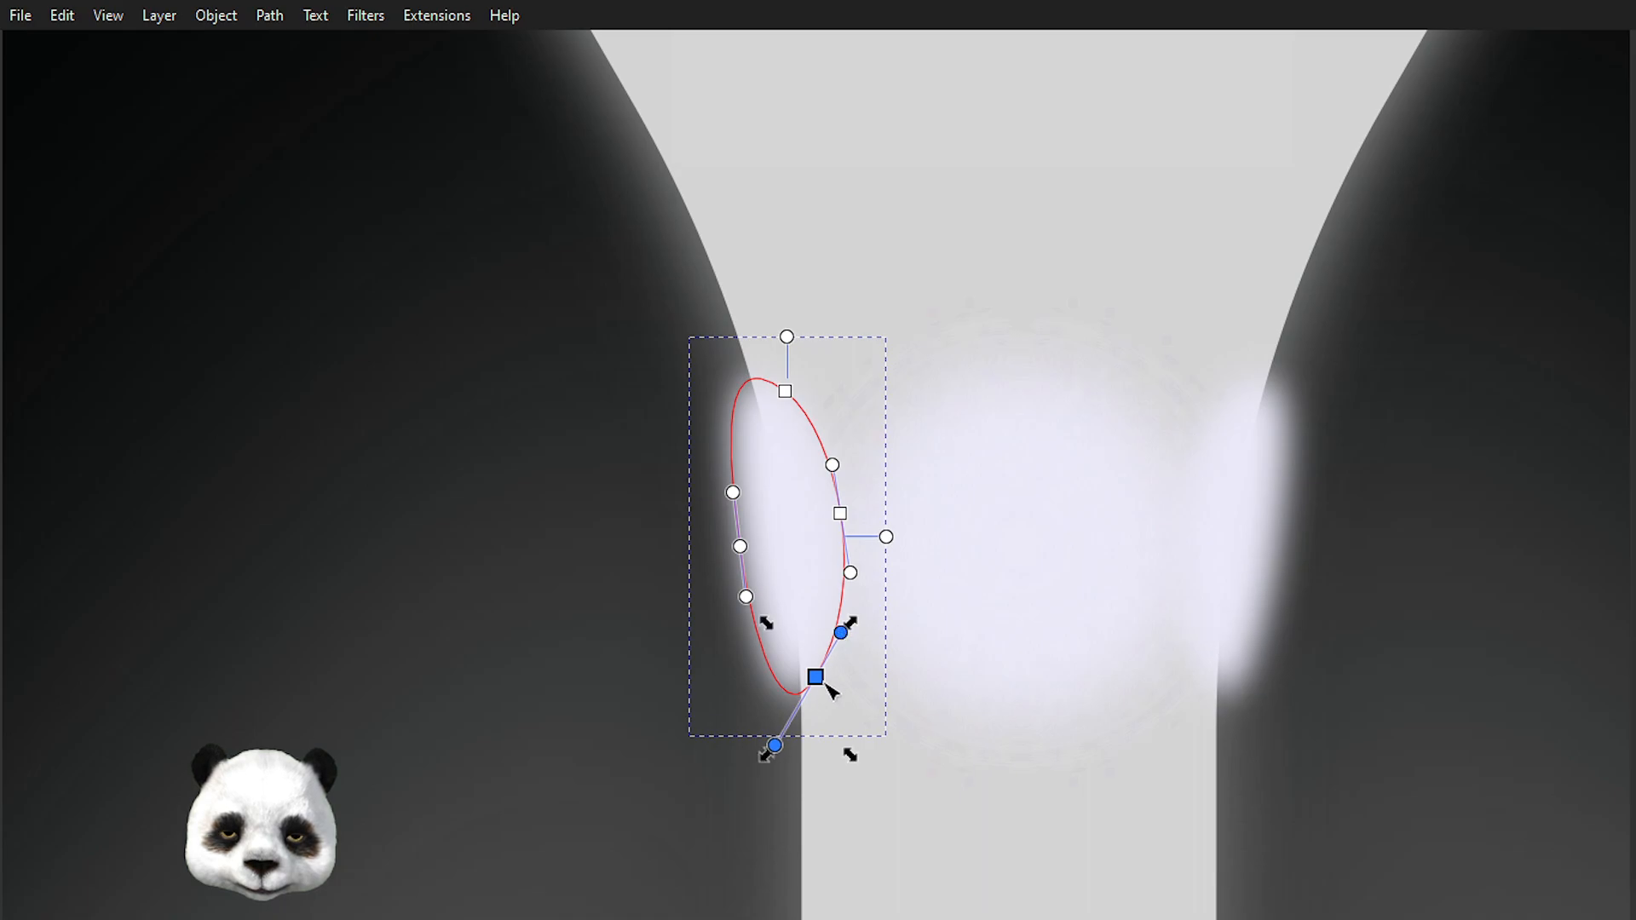
{"action": "left_click", "coordinate": [971, 178]}
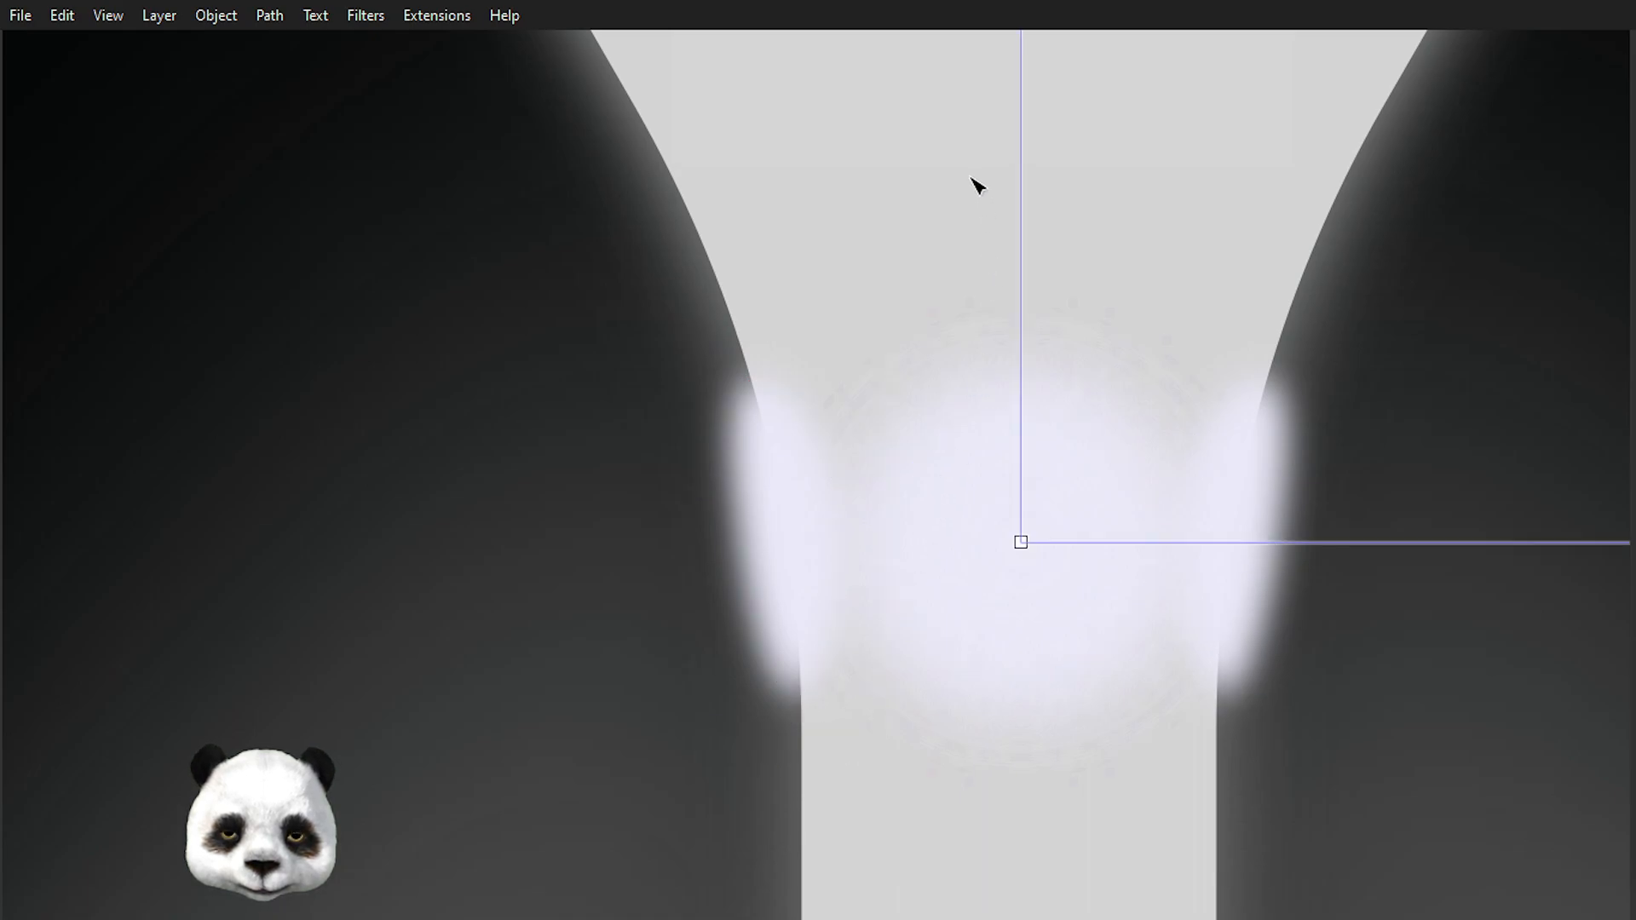
Select the left highlight and nudge it up by one step.
{"action": "scroll", "coordinate": [863, 255], "scroll_direction": "down", "scroll_amount": 5}
{"action": "scroll", "coordinate": [855, 290], "scroll_direction": "up", "scroll_amount": 1}
{"action": "scroll", "coordinate": [857, 291], "scroll_direction": "down", "scroll_amount": 4}
{"action": "left_click", "coordinate": [330, 600]}
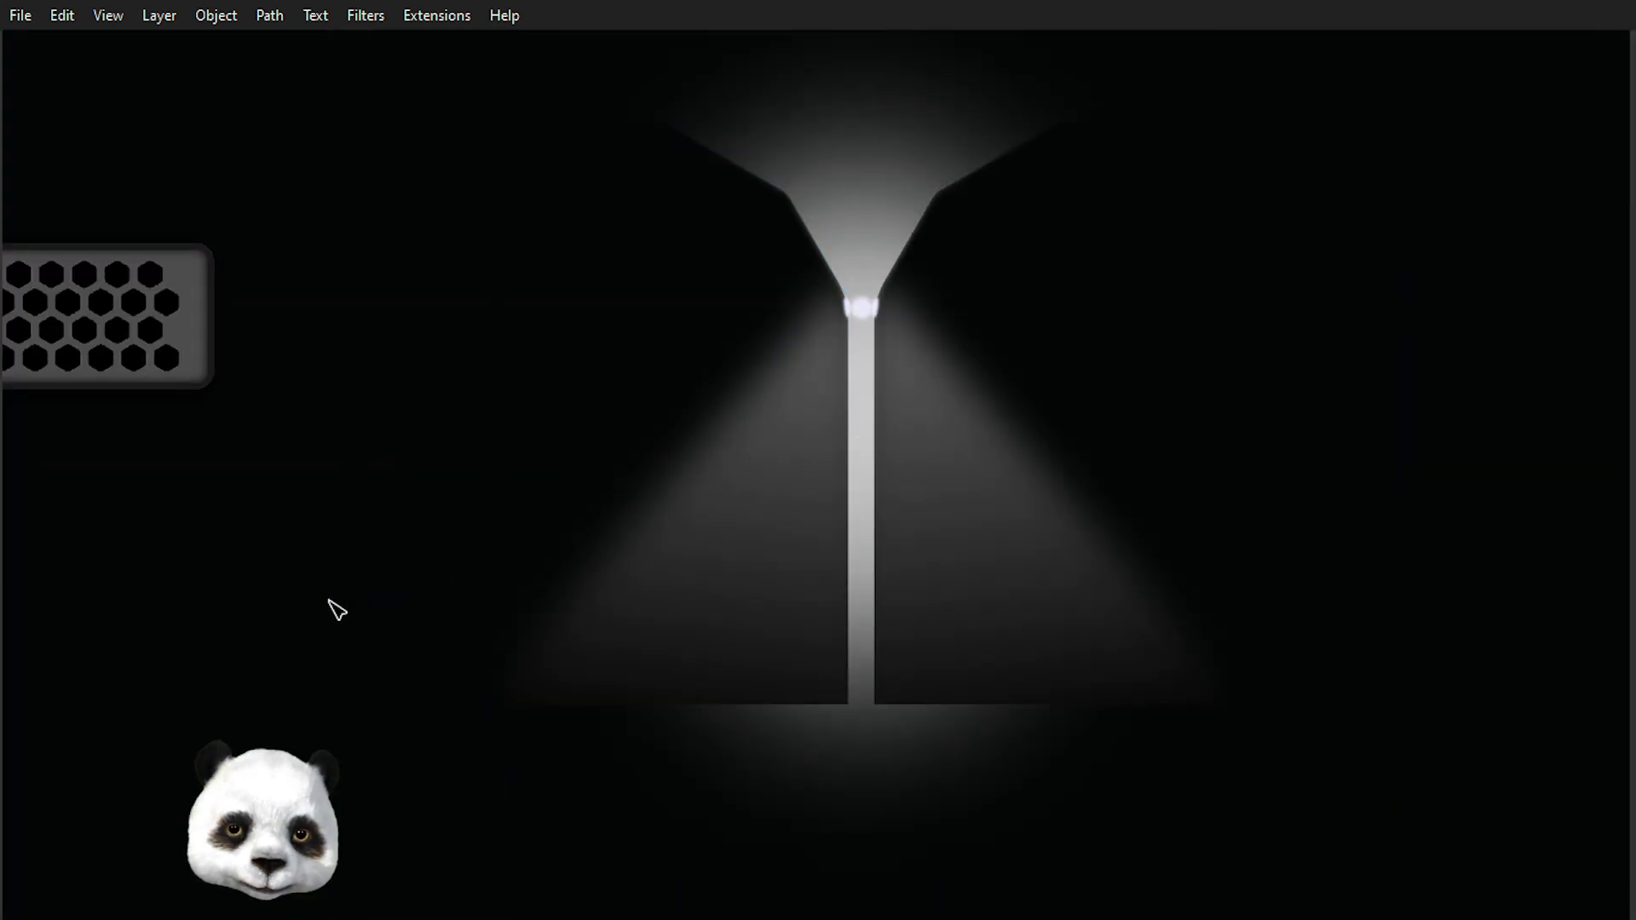
{"action": "scroll", "coordinate": [316, 619], "scroll_direction": "down", "scroll_amount": 2}
{"action": "scroll", "coordinate": [369, 540], "scroll_direction": "up", "scroll_amount": 2}
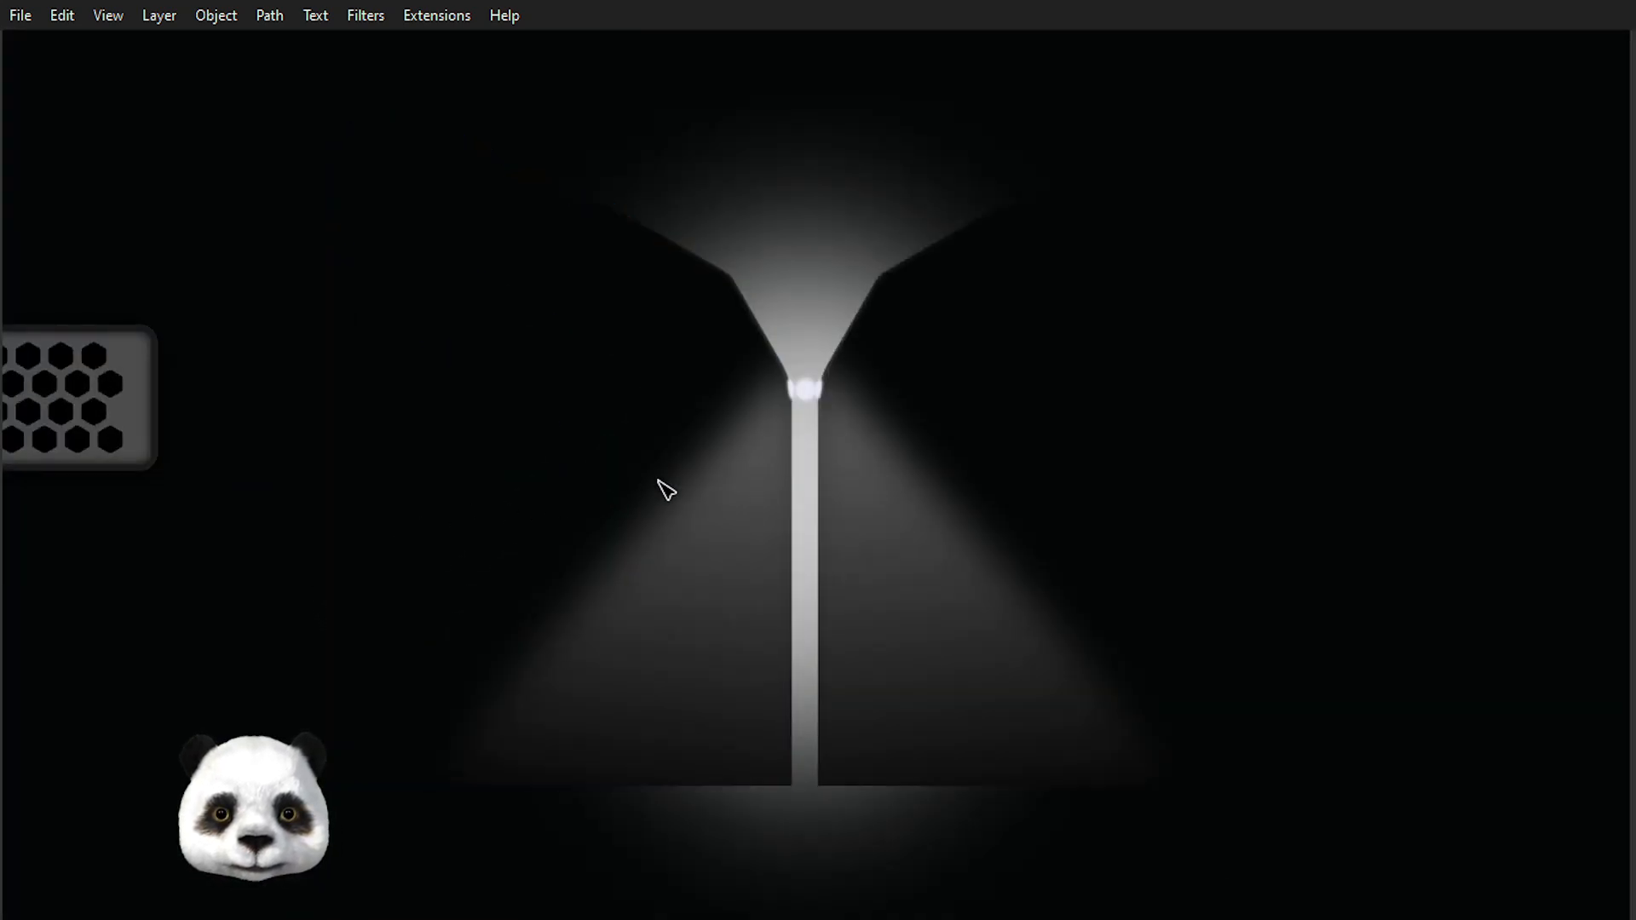
{"action": "scroll", "coordinate": [767, 380], "scroll_direction": "up", "scroll_amount": 6}
{"action": "left_click", "coordinate": [909, 641]}
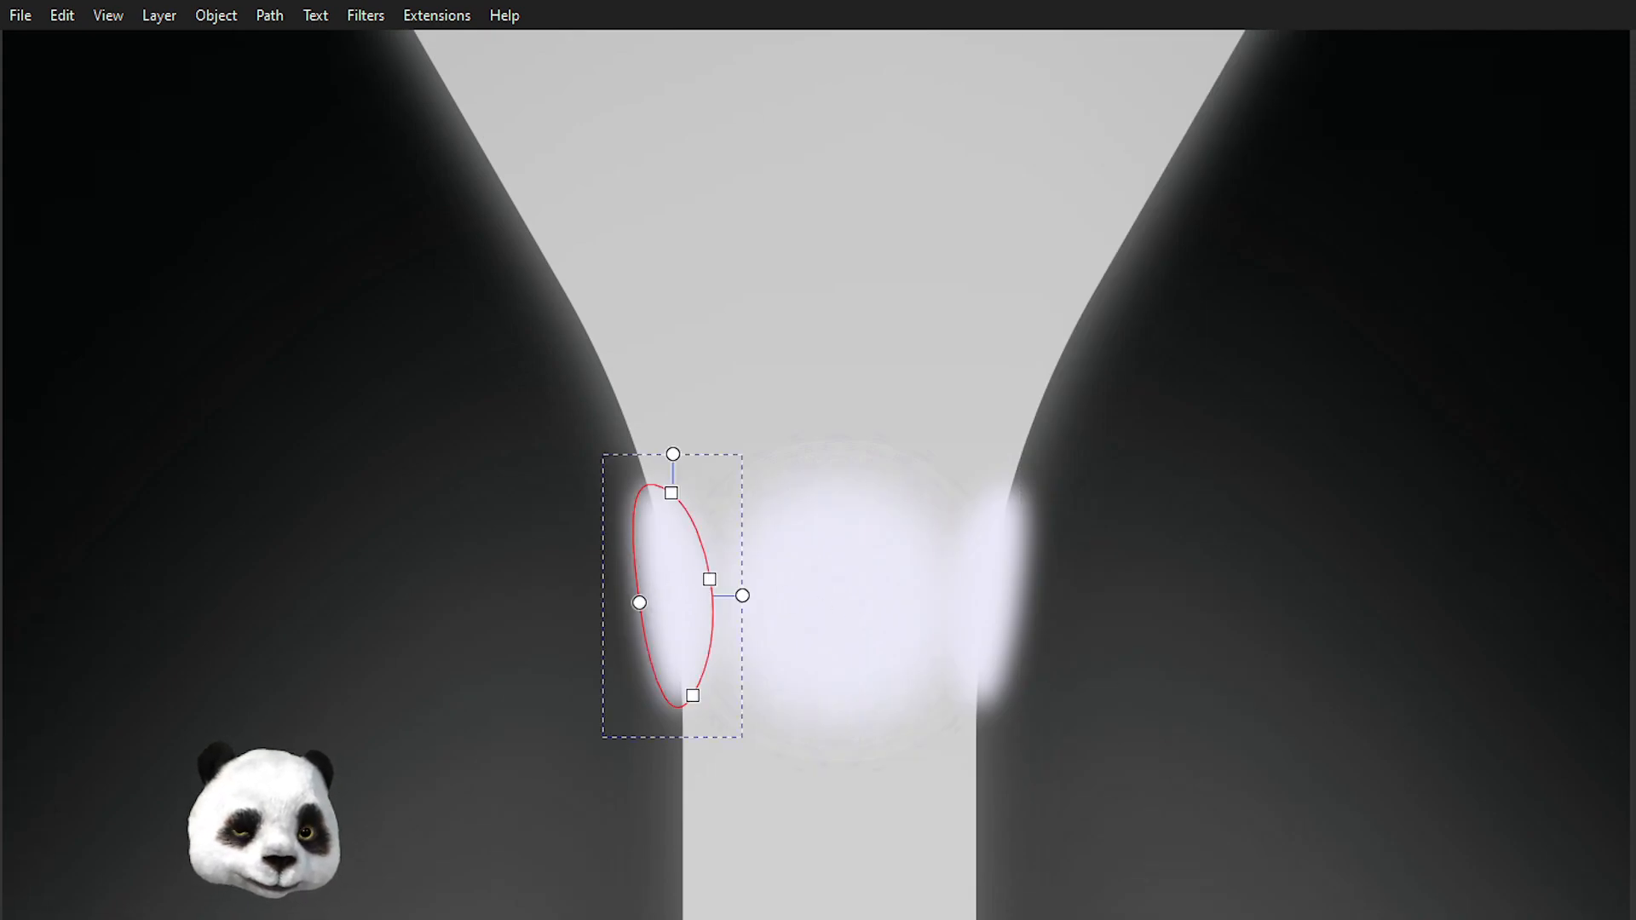
{"action": "key", "text": "Up"}
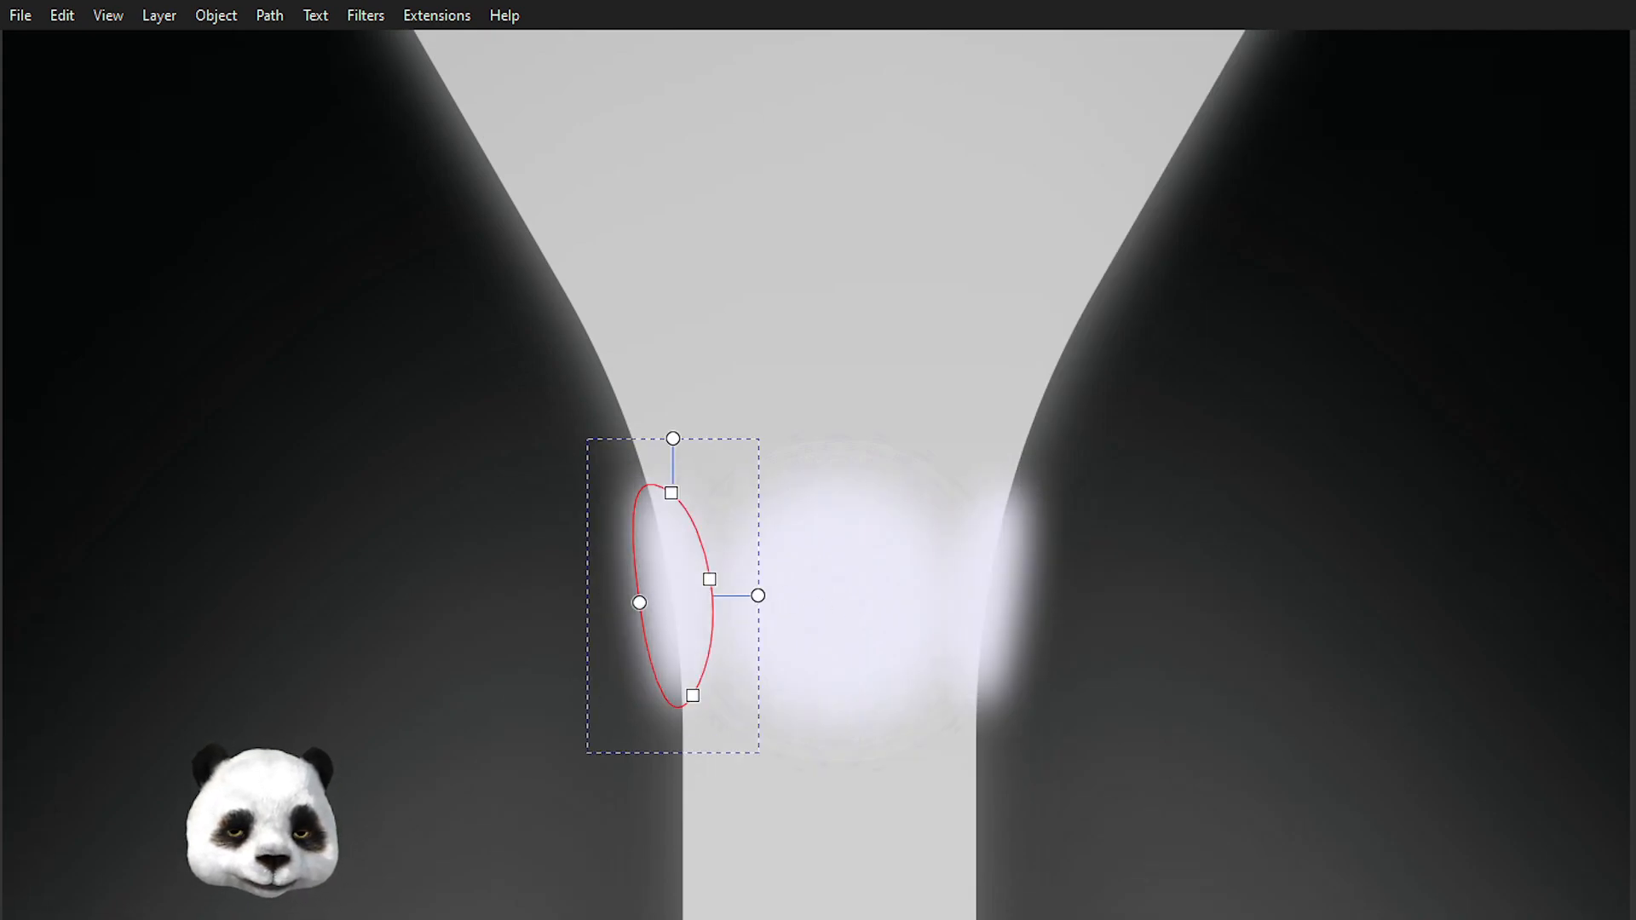
{"action": "key", "text": "Up"}
{"action": "key", "text": "Down"}
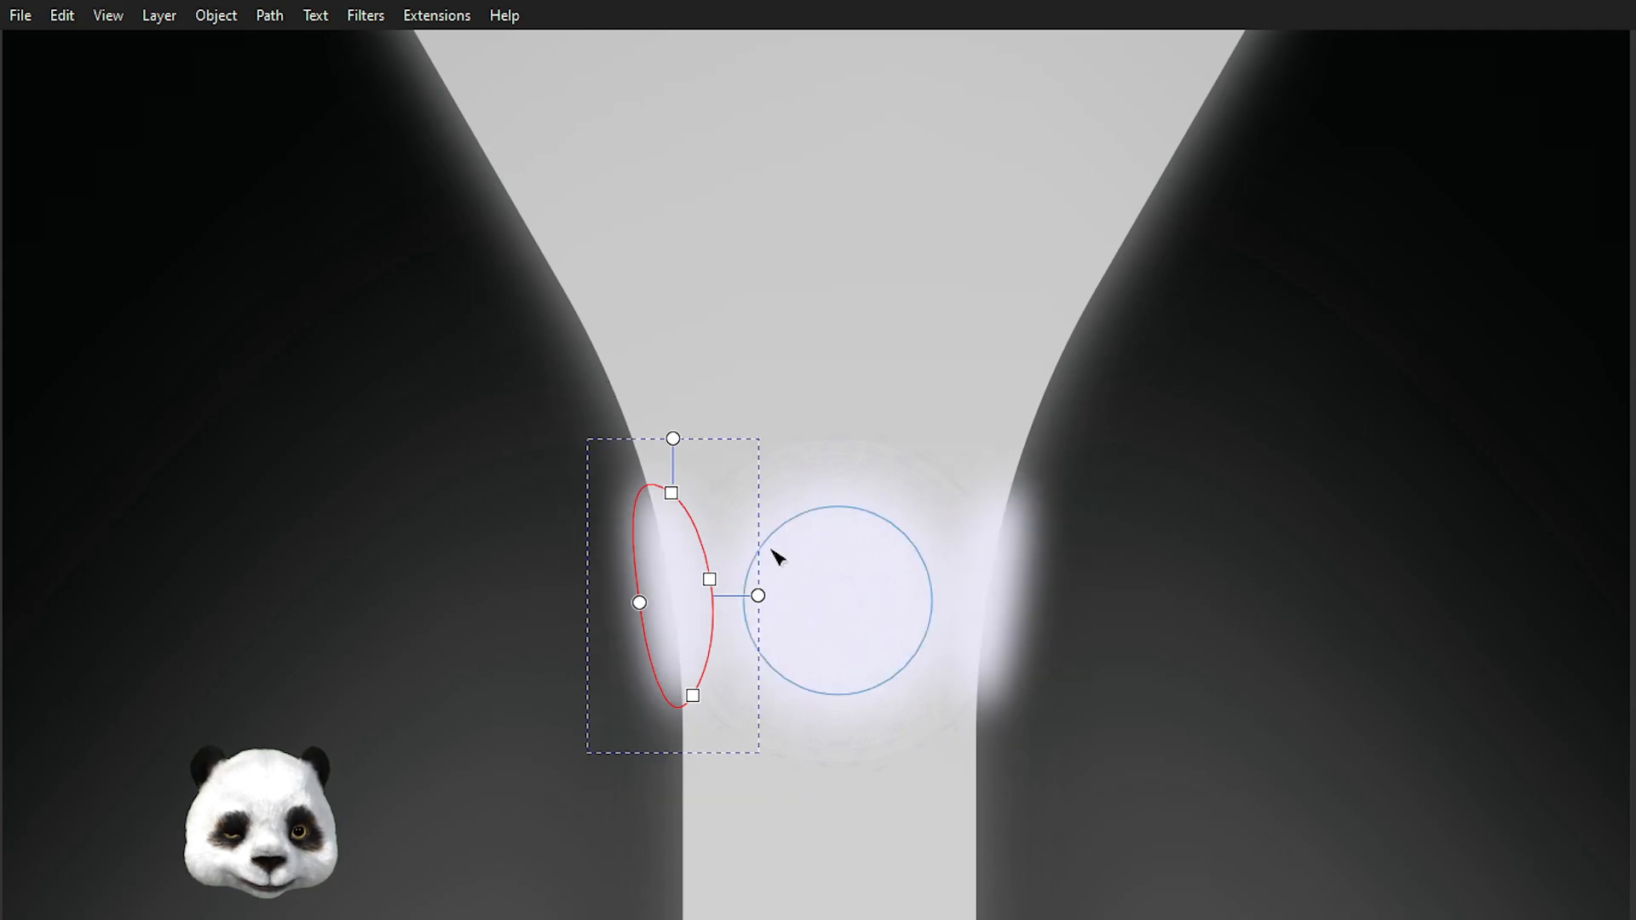
{"action": "scroll", "coordinate": [748, 549], "scroll_direction": "down", "scroll_amount": 5, "text": "ctrl"}
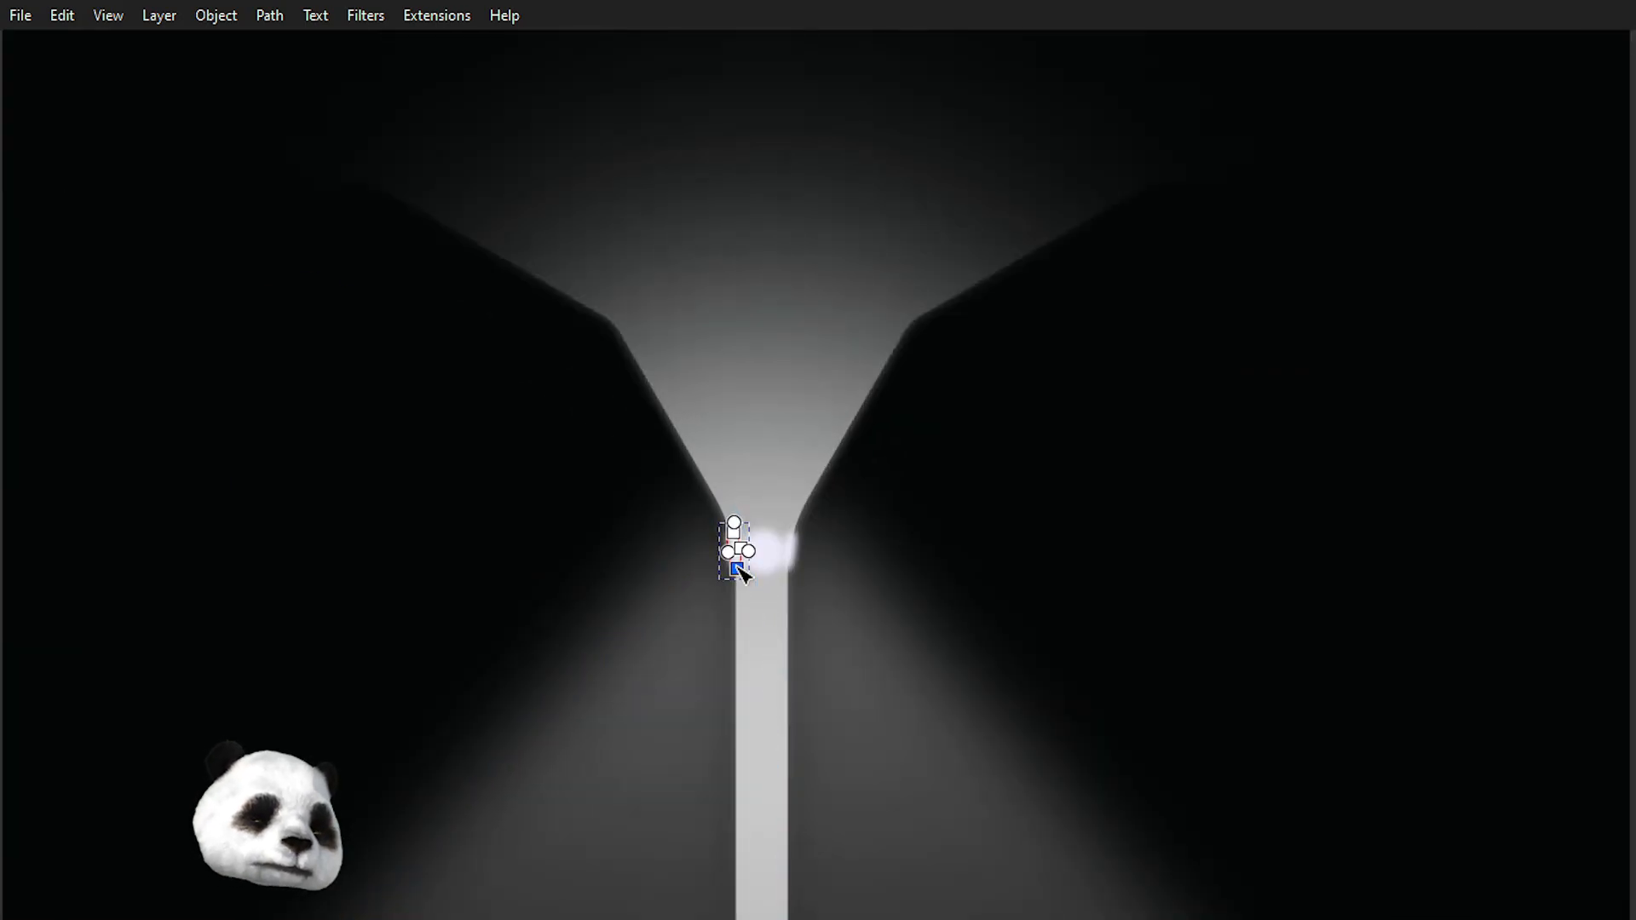
Select the left highlight beside the stem, nudge it one large step left and enlarge it slightly.
{"action": "scroll", "coordinate": [810, 563], "scroll_direction": "up", "scroll_amount": 3, "text": "ctrl"}
{"action": "scroll", "coordinate": [720, 569], "scroll_direction": "down", "scroll_amount": 3, "text": "ctrl"}
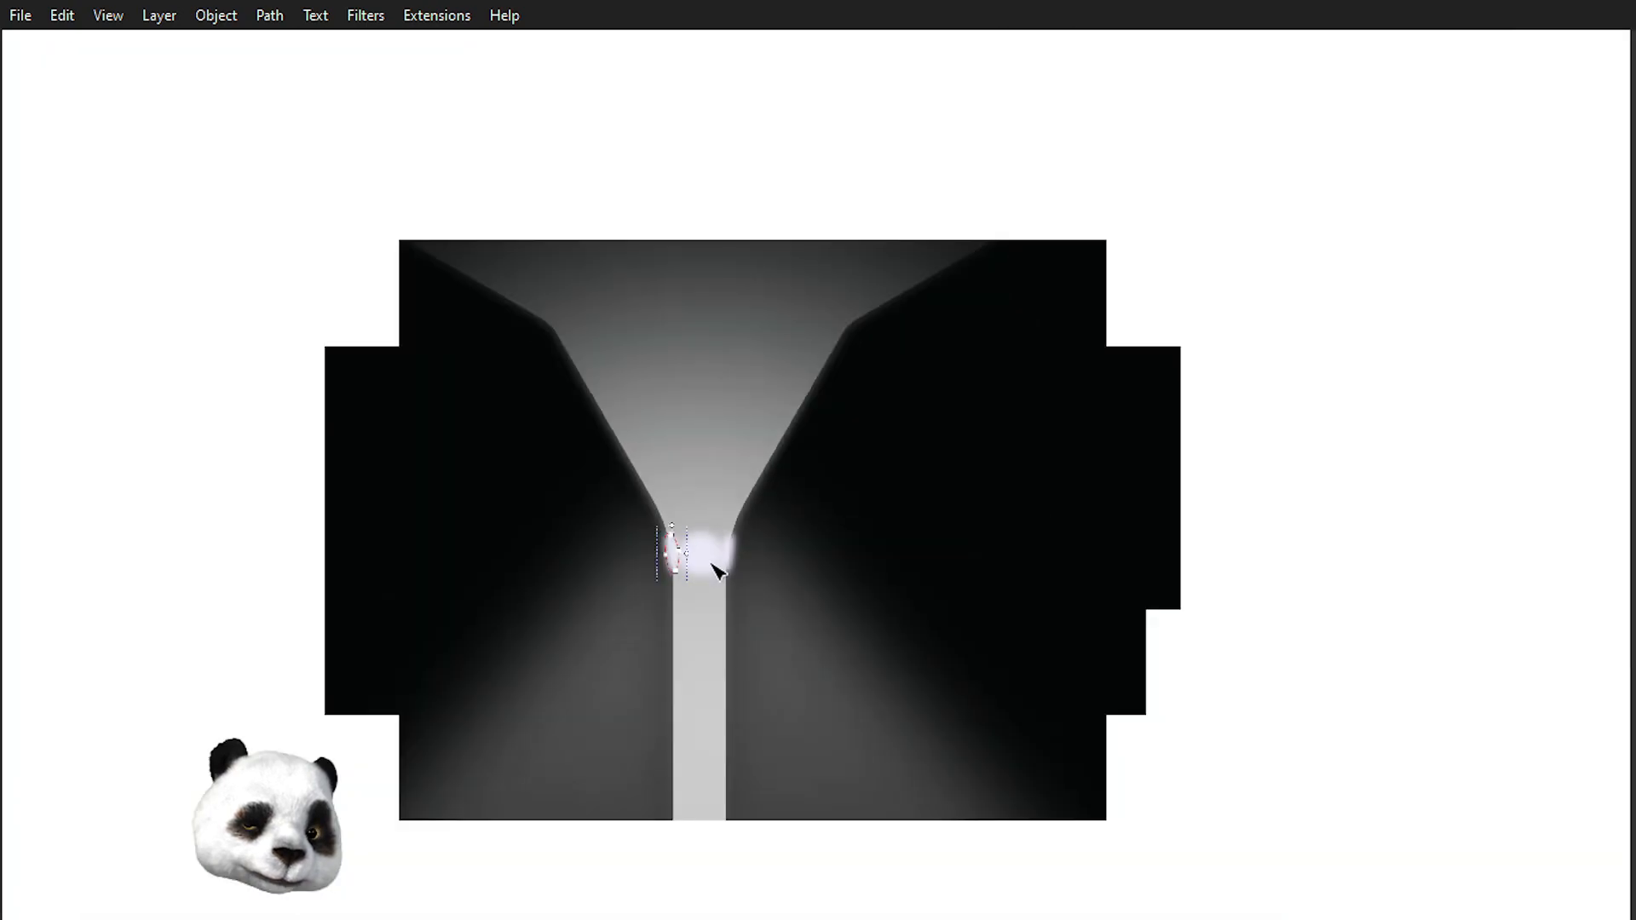
{"action": "scroll", "coordinate": [650, 559], "scroll_direction": "down", "scroll_amount": 3, "text": "ctrl"}
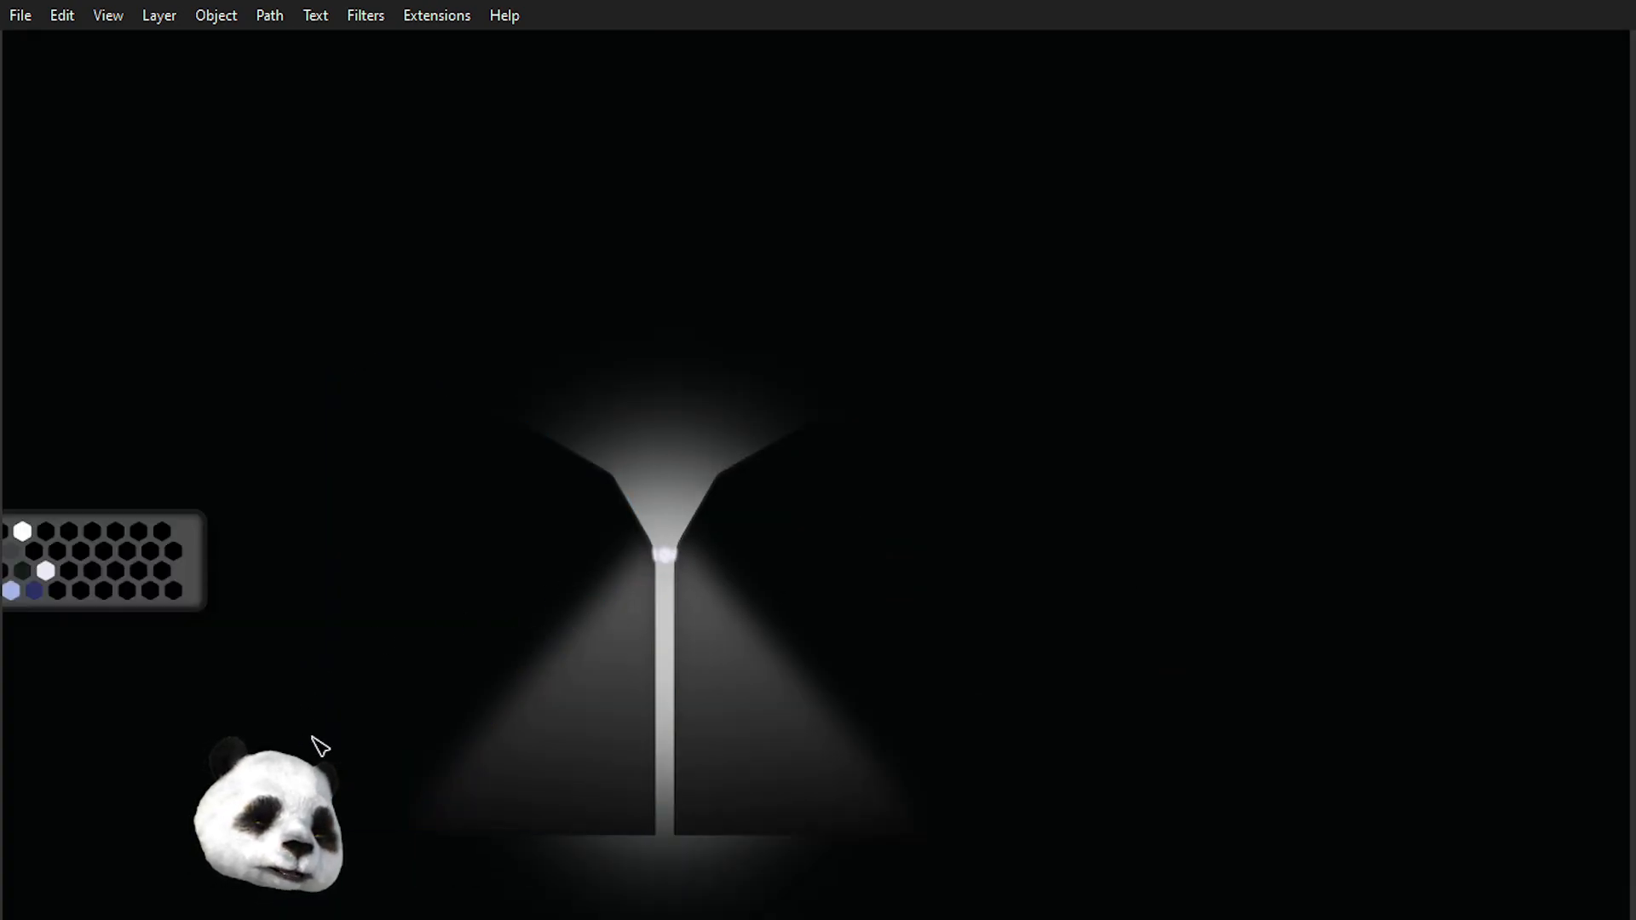
{"action": "scroll", "coordinate": [443, 767], "scroll_direction": "up", "scroll_amount": 2, "text": "ctrl"}
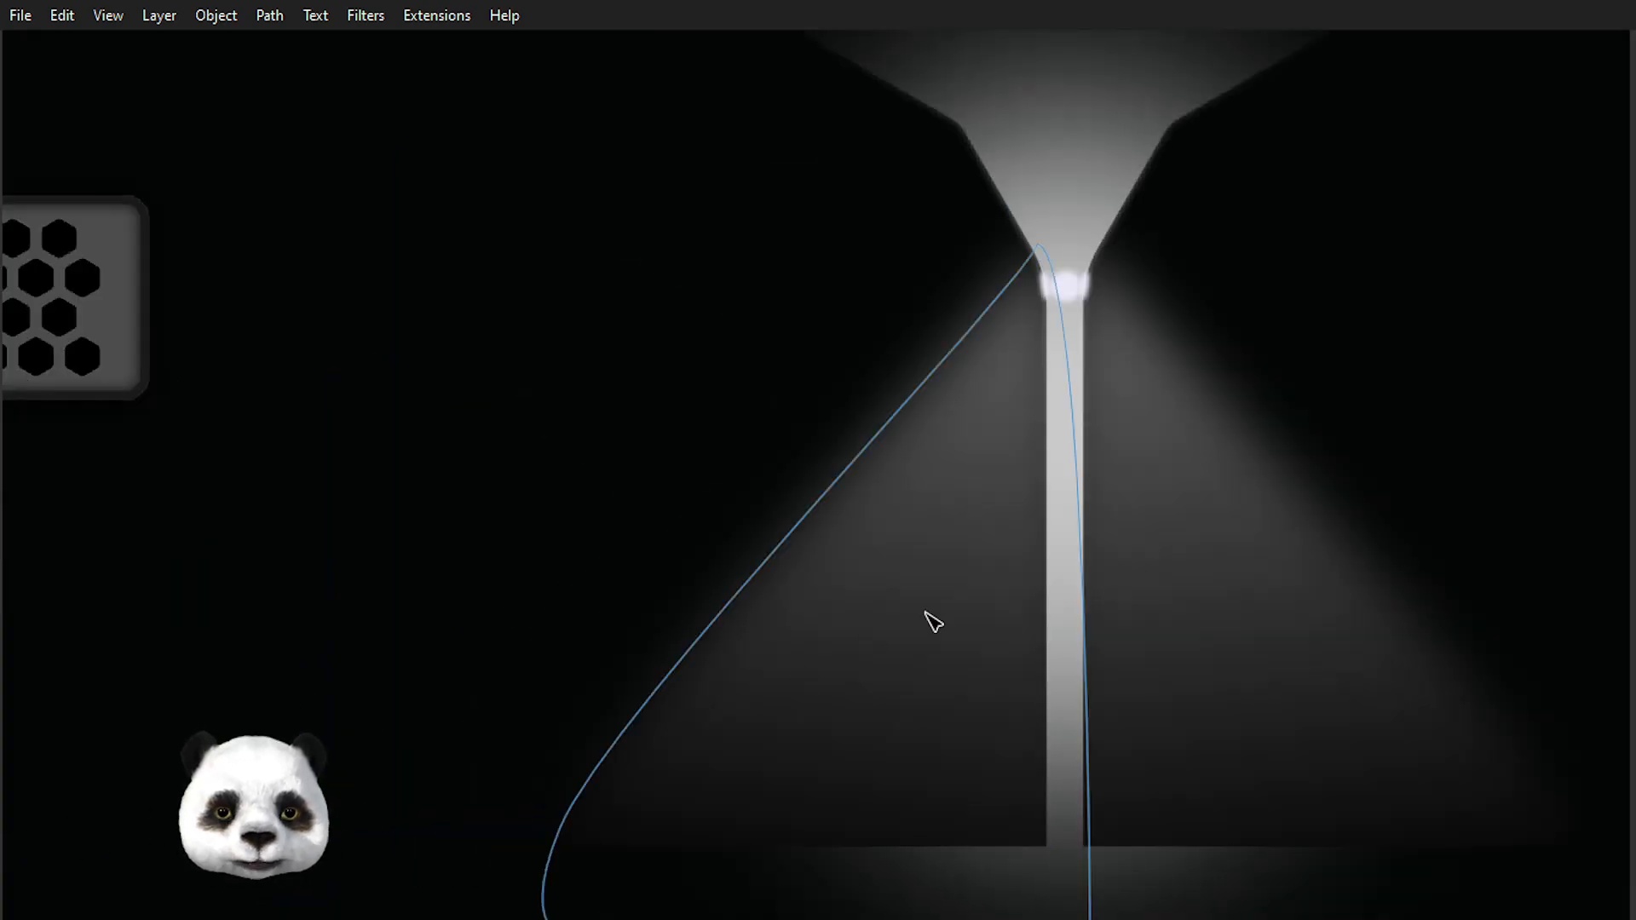
{"action": "scroll", "coordinate": [1086, 307], "scroll_direction": "up", "scroll_amount": 1, "text": "ctrl"}
{"action": "scroll", "coordinate": [1073, 285], "scroll_direction": "up", "scroll_amount": 4, "text": "ctrl"}
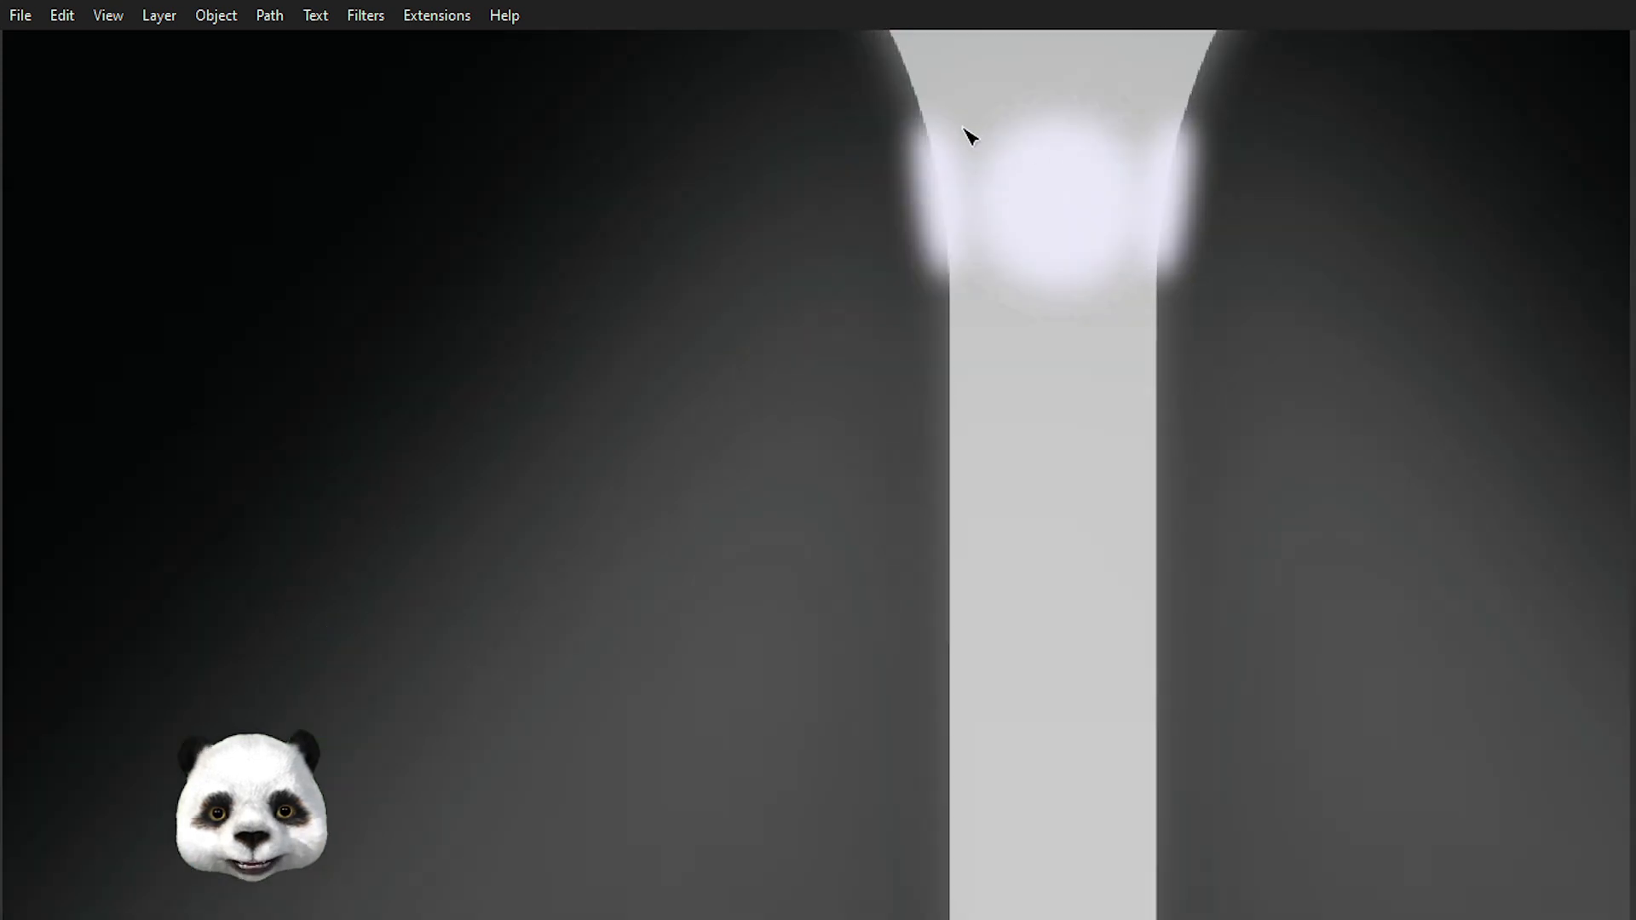
{"action": "left_click", "coordinate": [927, 189]}
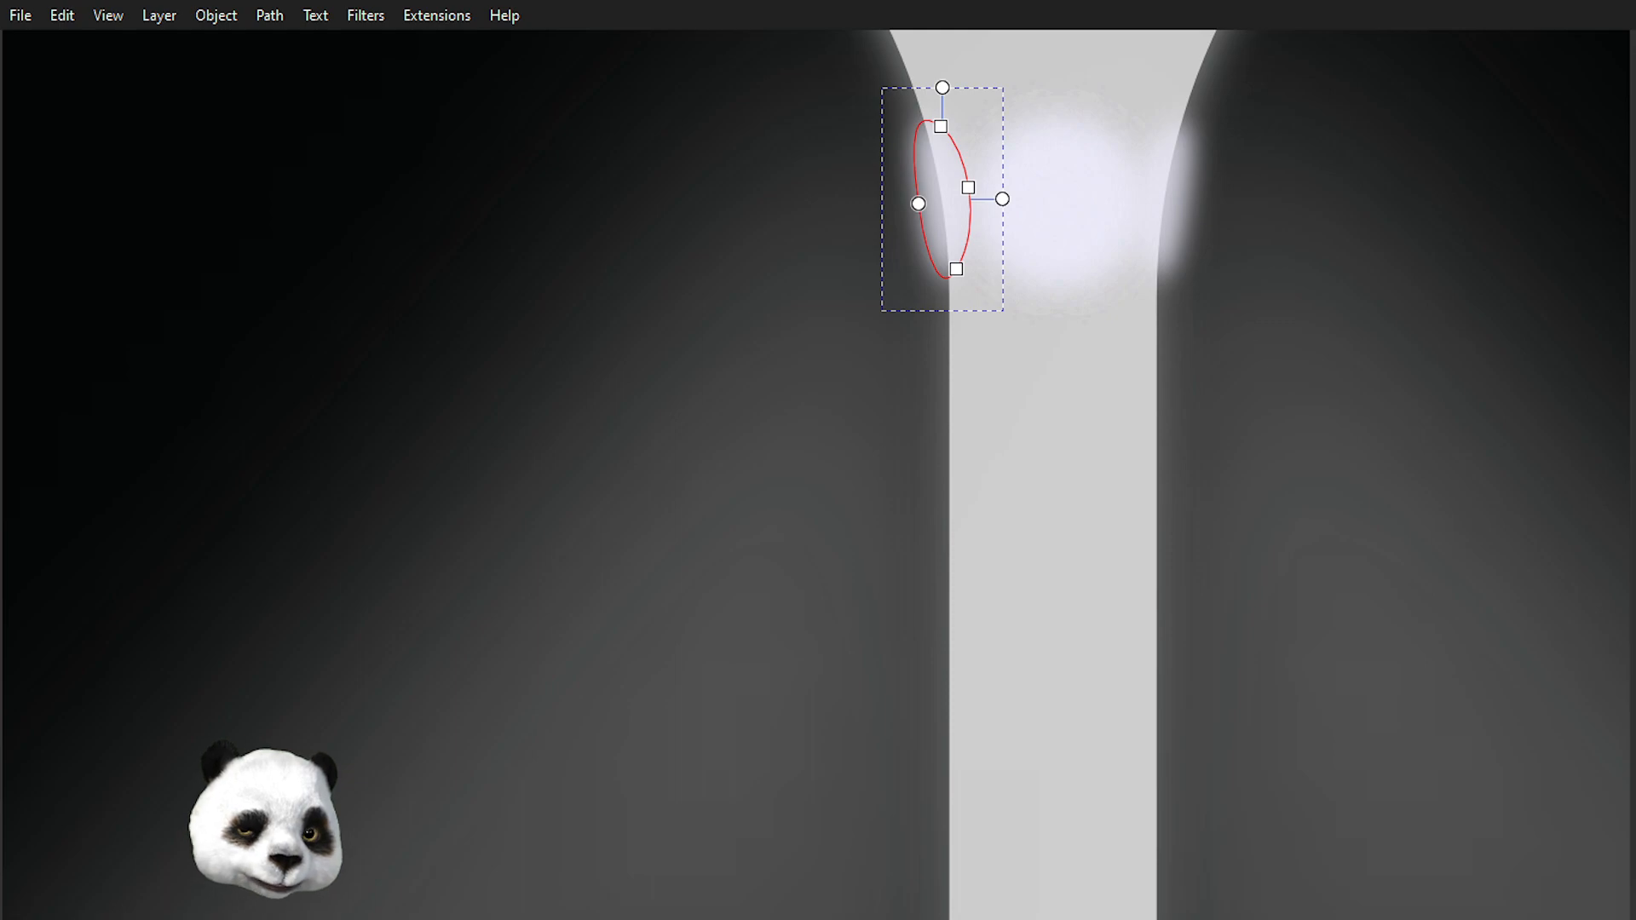
{"action": "left_click_drag", "start_coordinate": [1099, 296], "coordinate": [1015, 661]}
{"action": "scroll", "coordinate": [913, 562], "scroll_direction": "up", "scroll_amount": 2, "text": "ctrl"}
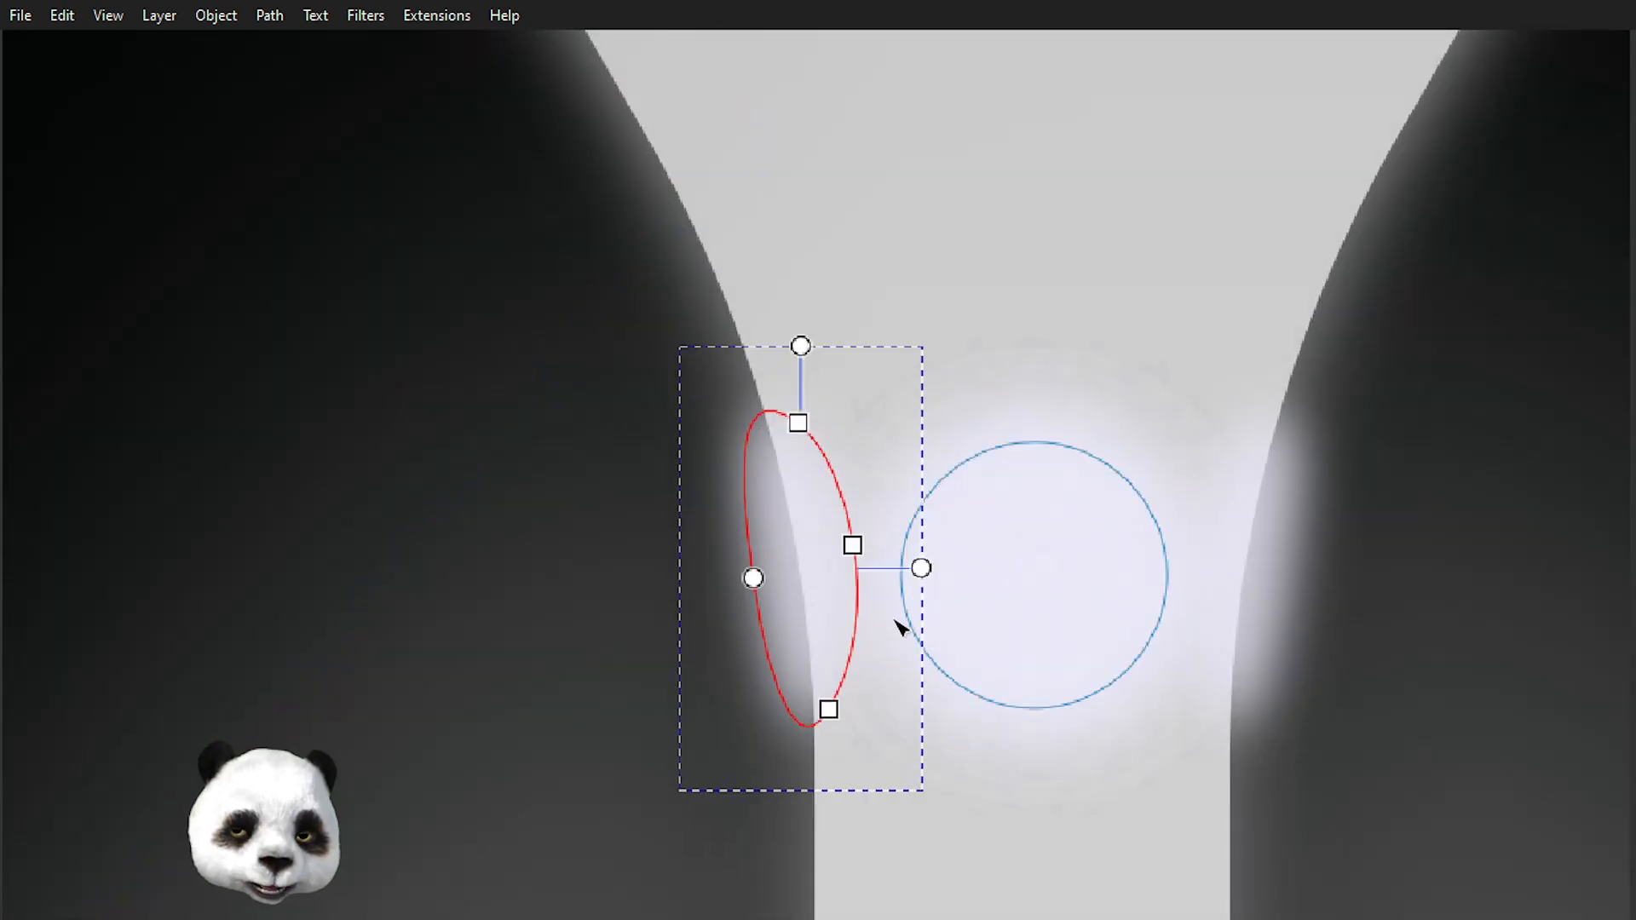
{"action": "key", "text": "s"}
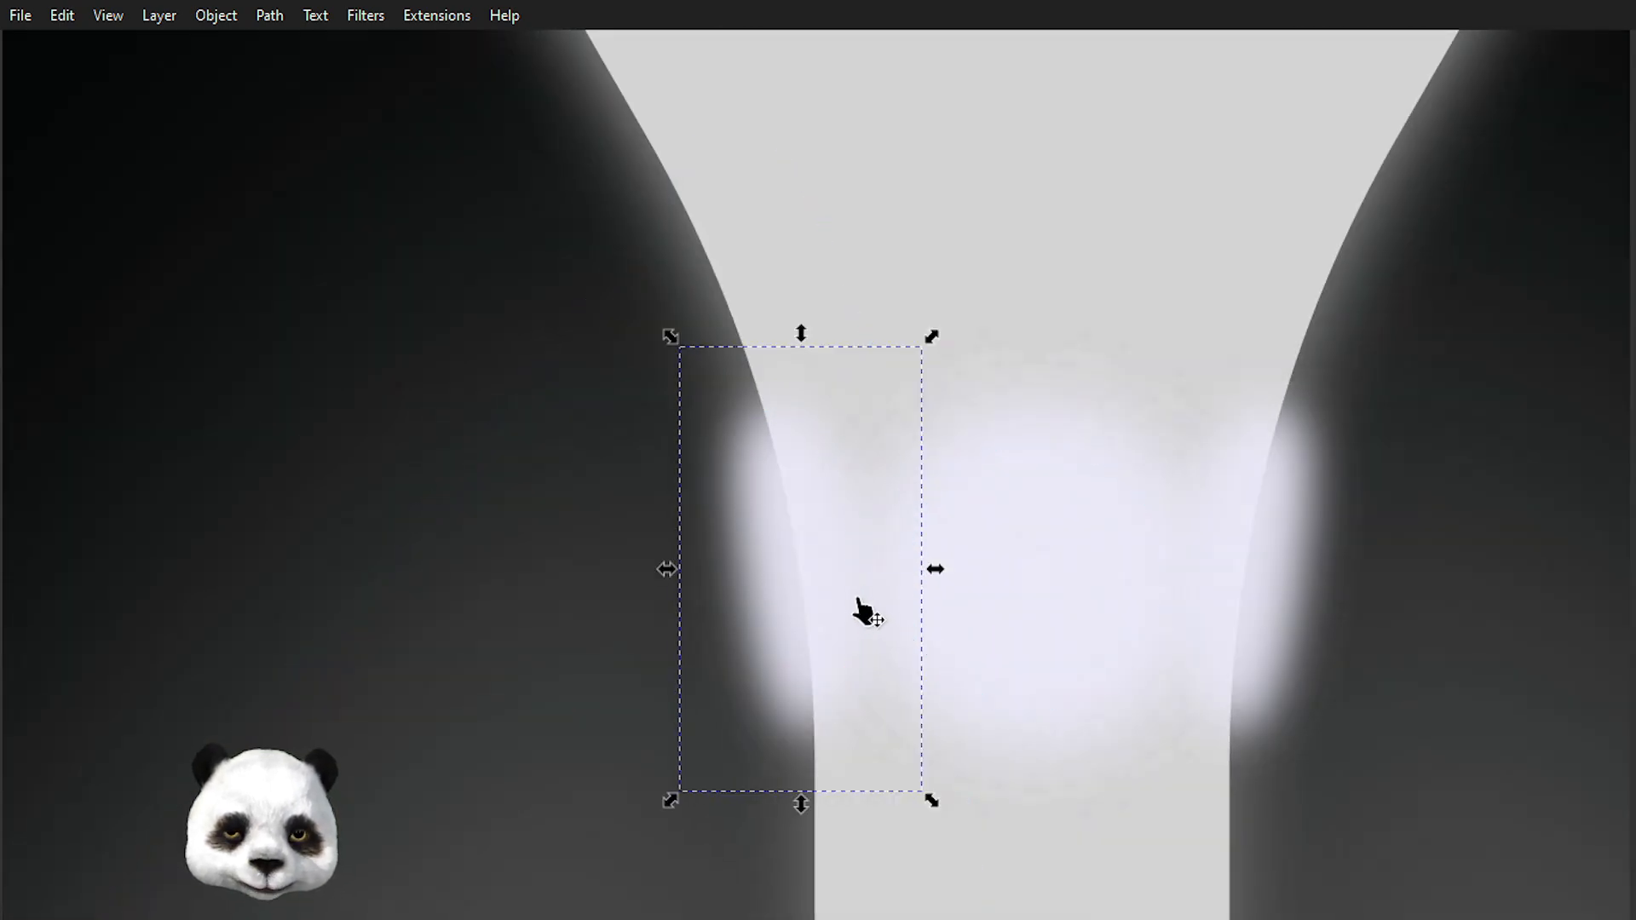
{"action": "key", "text": "n"}
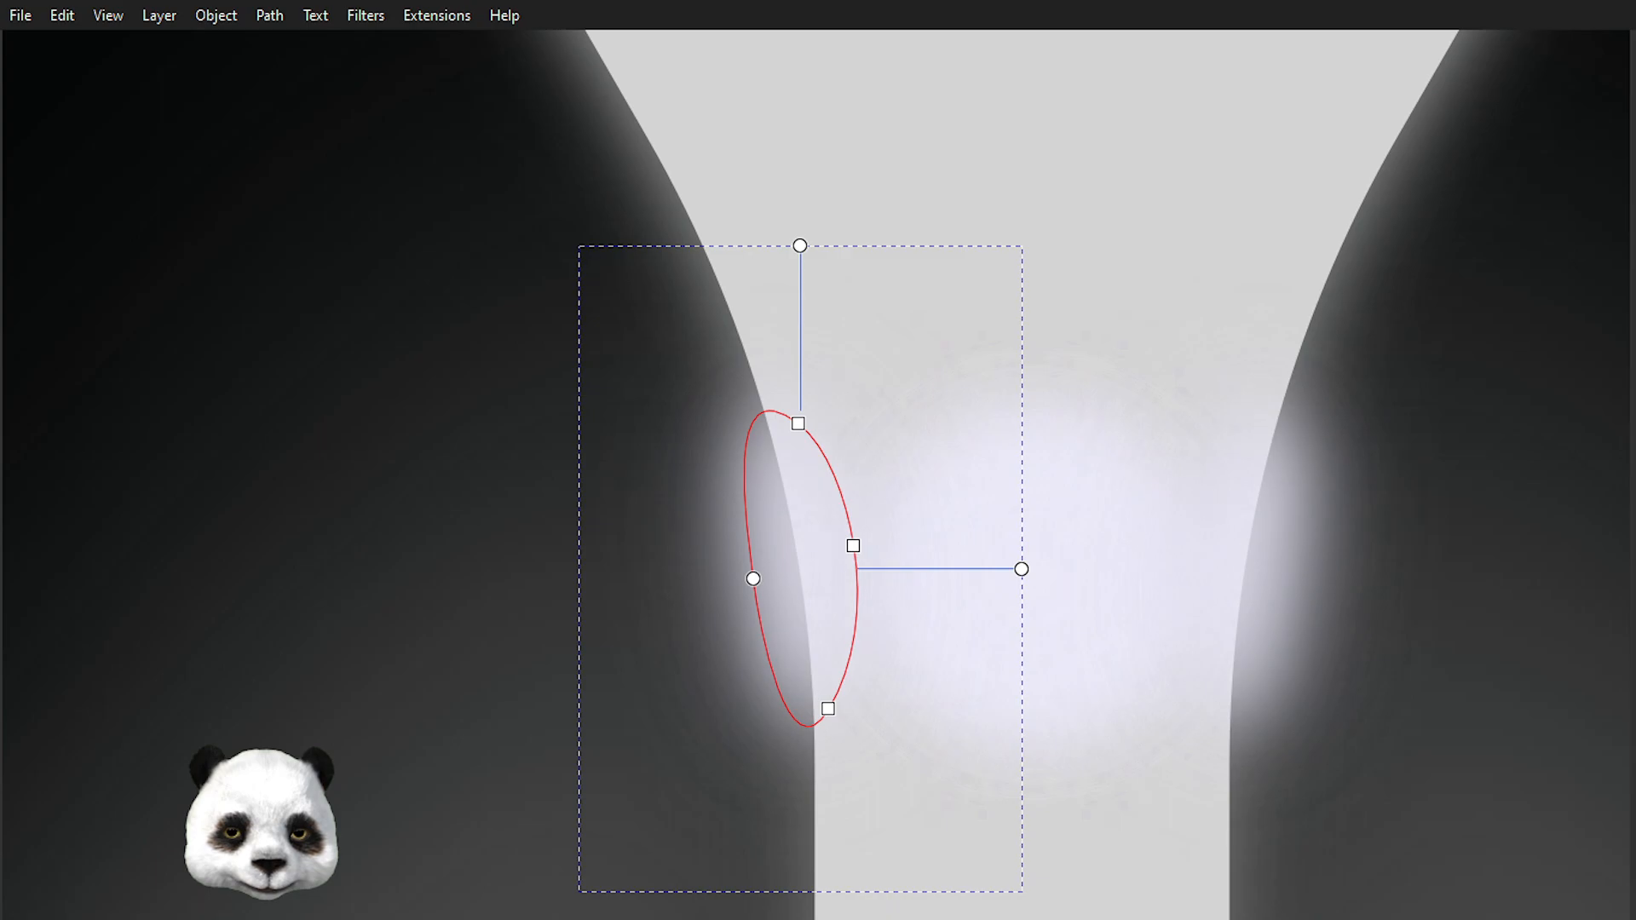
{"action": "key", "text": "s"}
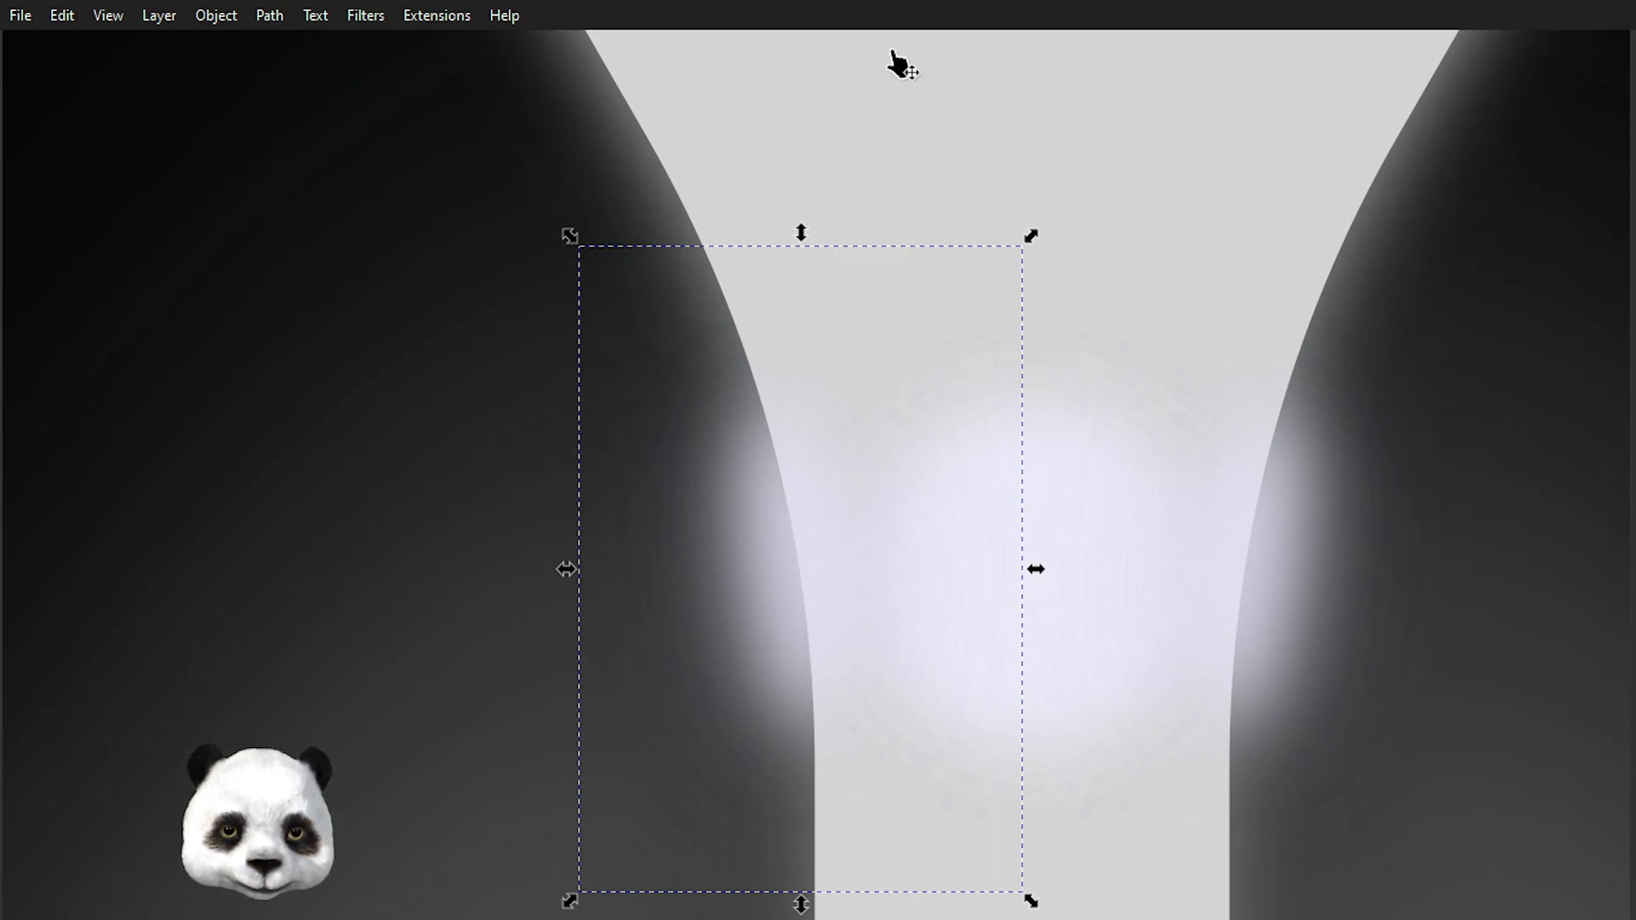
{"action": "key", "text": "shift+Left"}
{"action": "key", "text": "shift+Left"}
{"action": "key", "text": "shift+Right"}
{"action": "key", "text": "shift+Right"}
{"action": "key", "text": "shift+Left"}
{"action": "scroll", "coordinate": [959, 189], "scroll_direction": "down", "scroll_amount": 3}
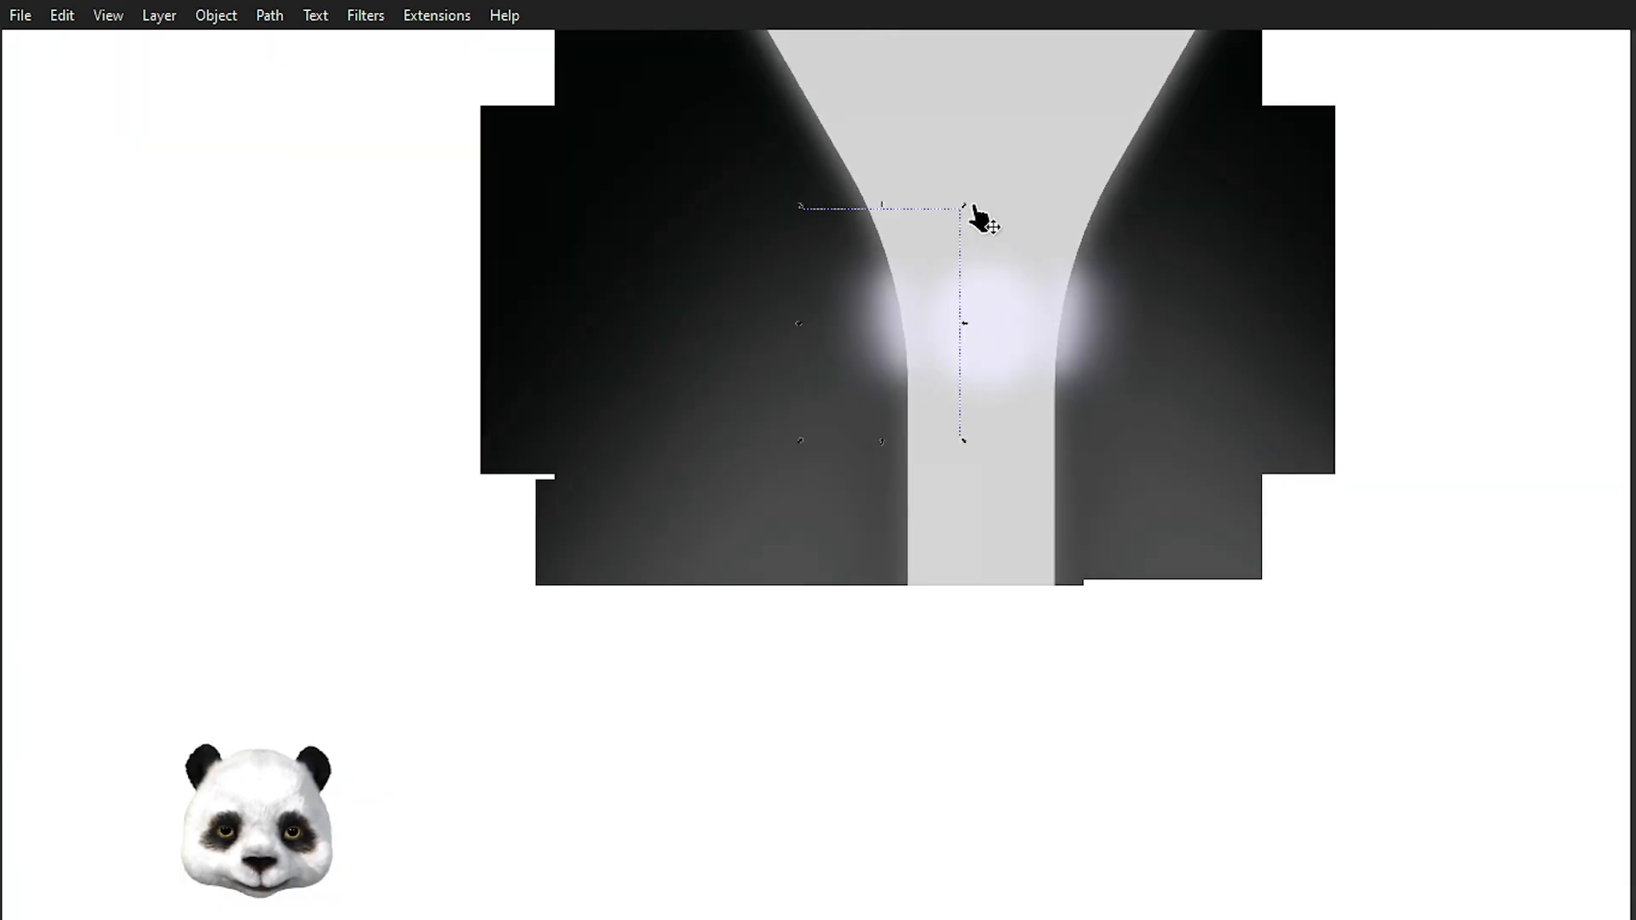
{"action": "left_click_drag", "start_coordinate": [788, 197], "coordinate": [778, 165]}
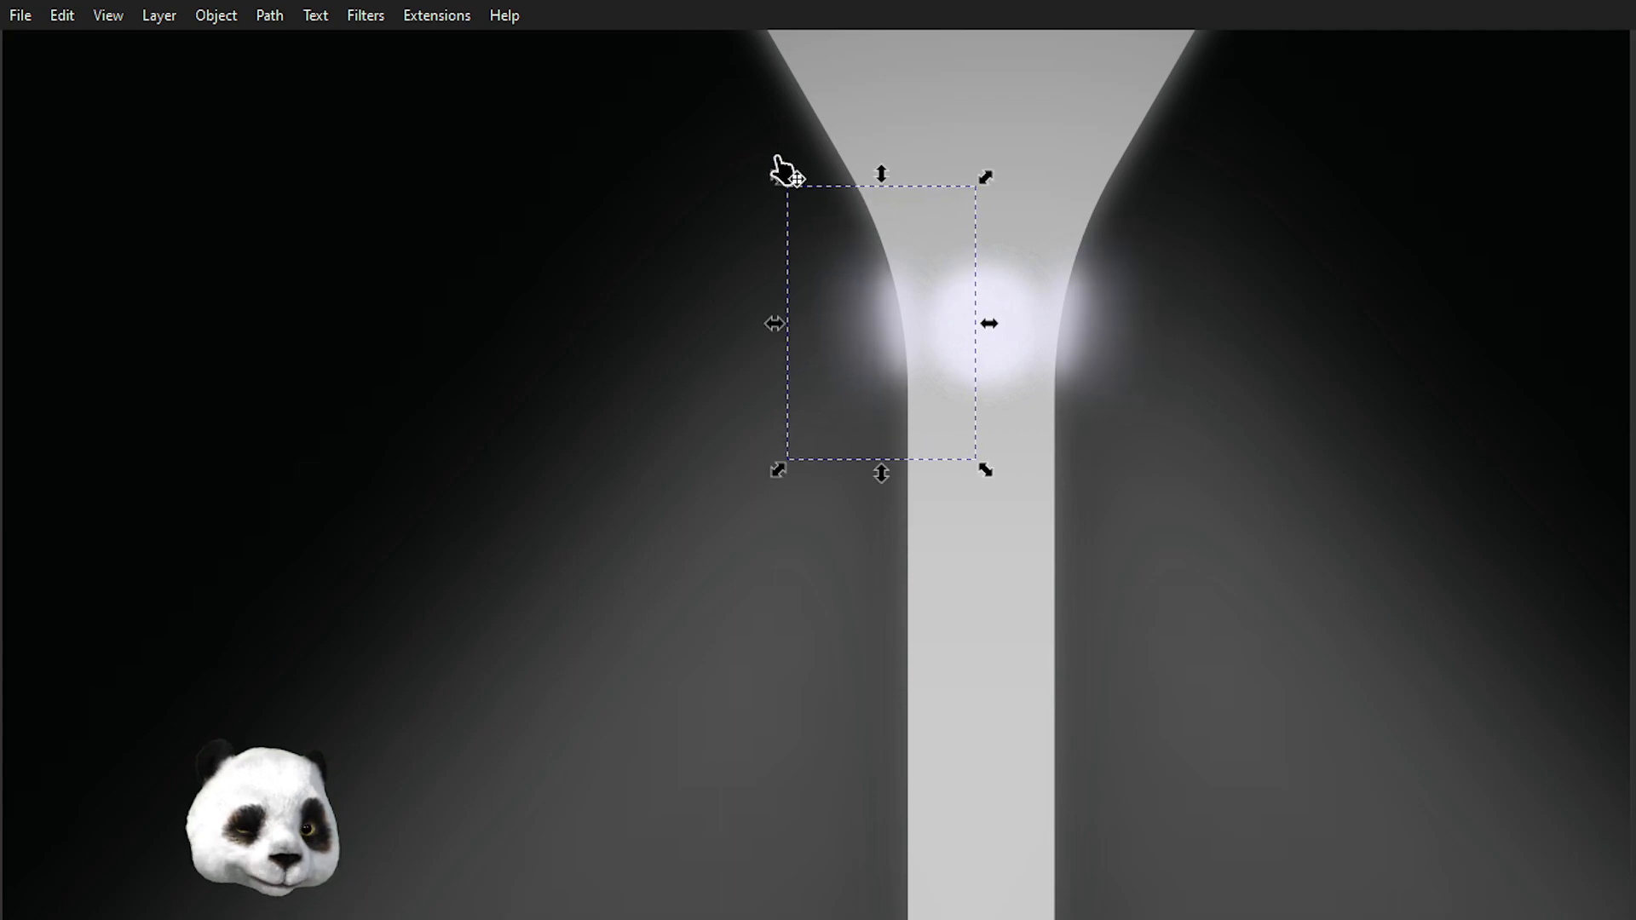
Zoom and pan around the lamp's glowing joint to review the highlights and light cones.
{"action": "scroll", "coordinate": [887, 182], "scroll_direction": "down", "scroll_amount": 3}
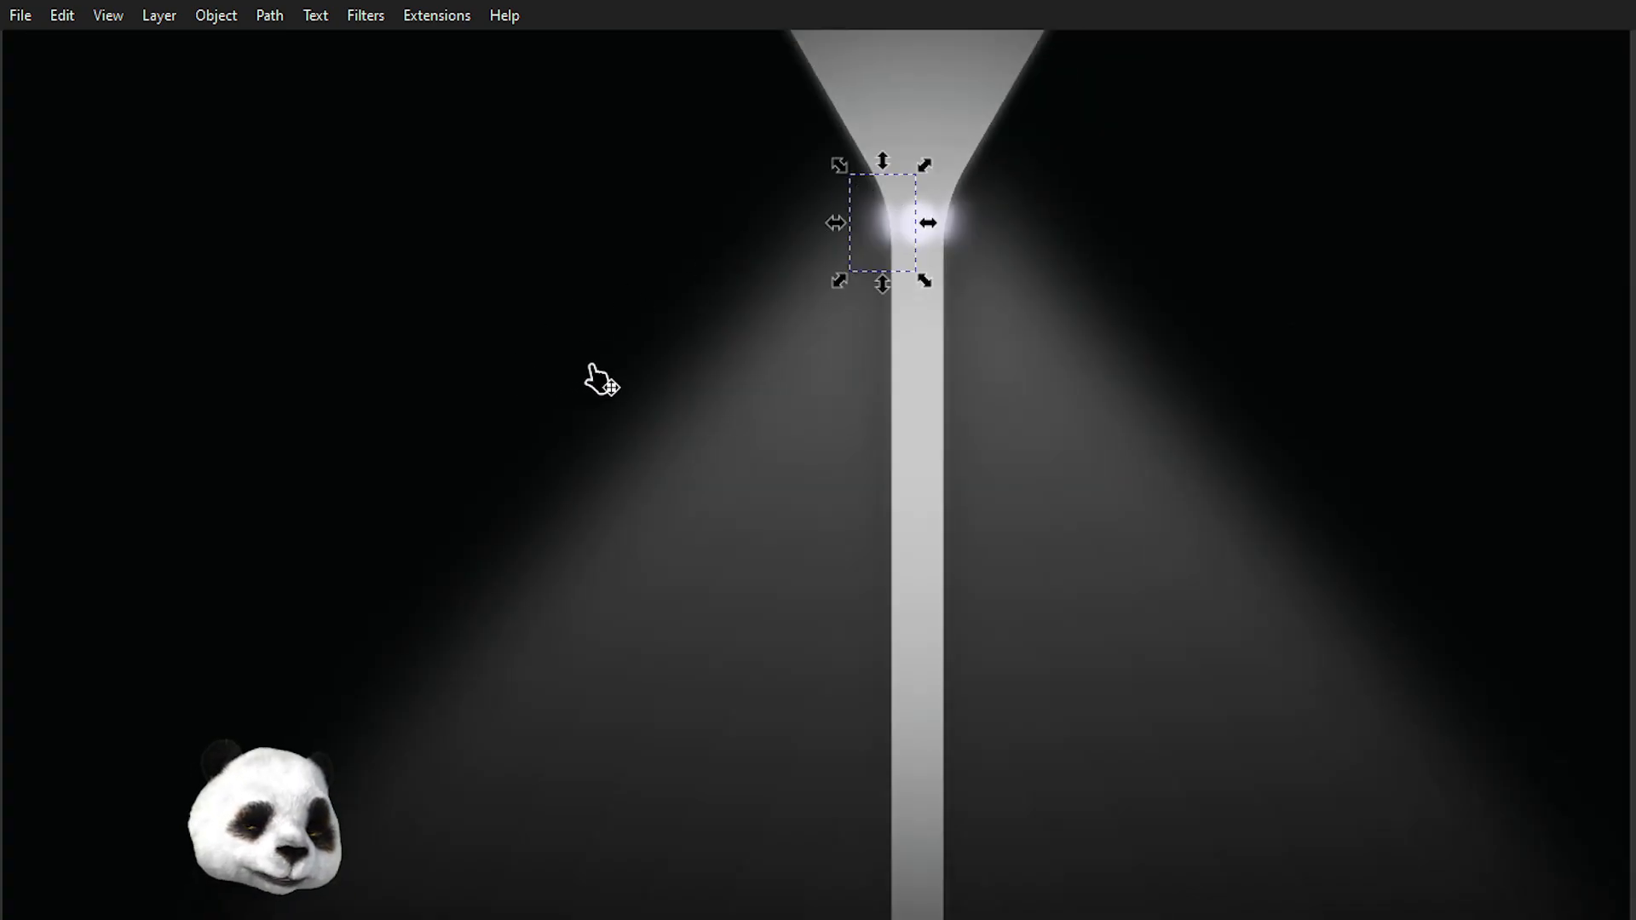
{"action": "scroll", "coordinate": [596, 375], "scroll_direction": "down", "scroll_amount": 5}
{"action": "scroll", "coordinate": [535, 407], "scroll_direction": "up", "scroll_amount": 3}
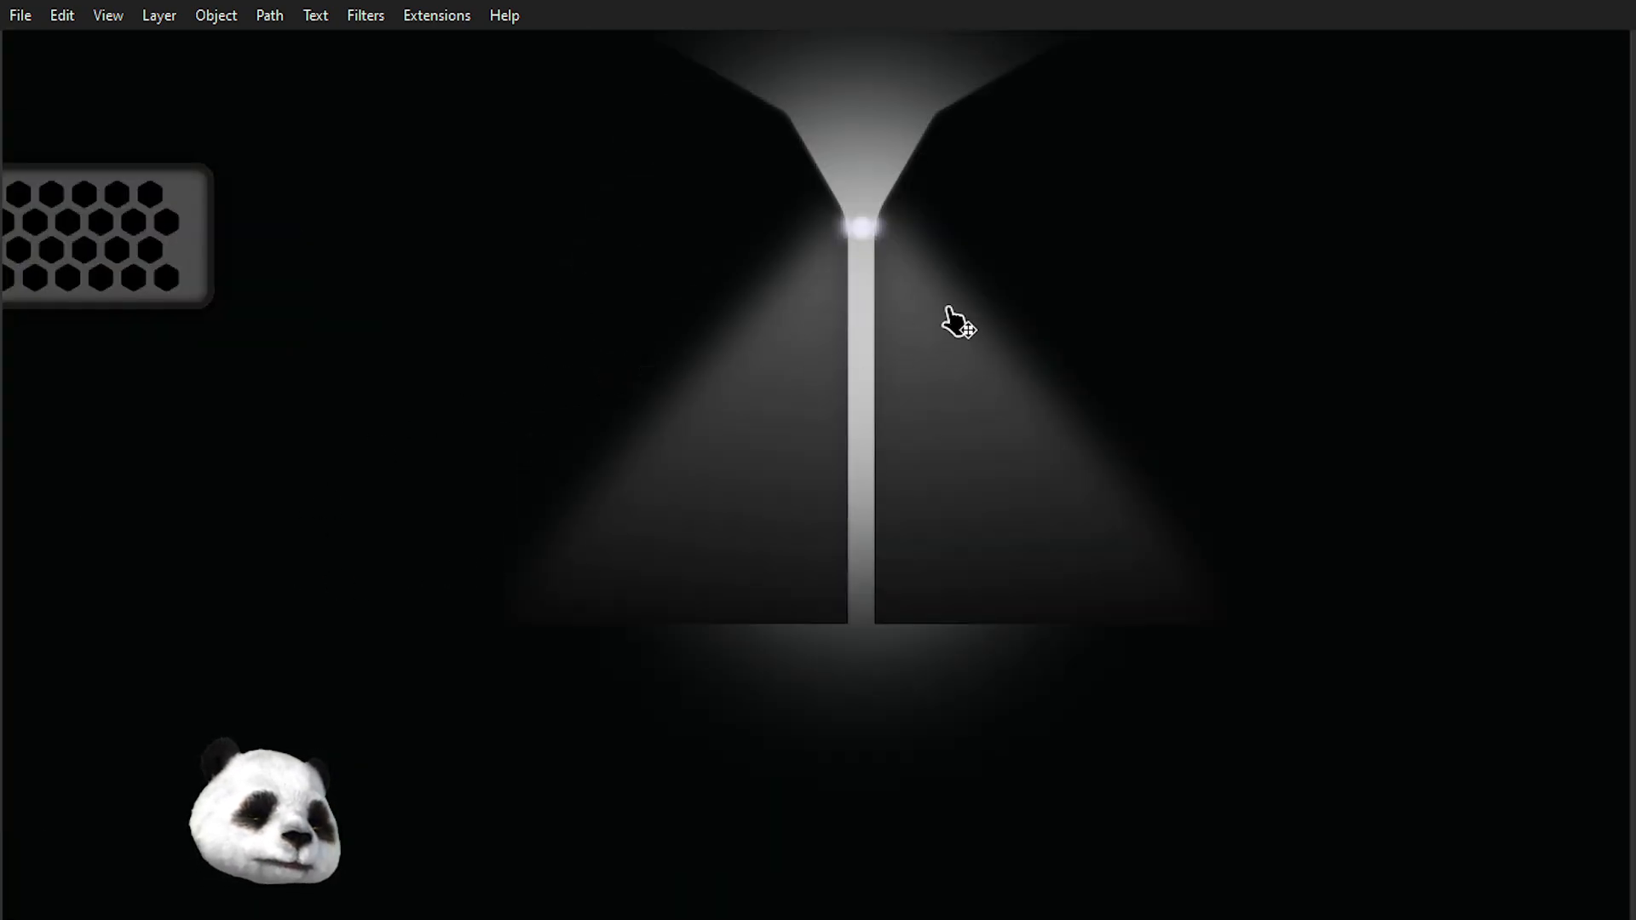
{"action": "scroll", "coordinate": [946, 193], "scroll_direction": "up", "scroll_amount": 3}
{"action": "scroll", "coordinate": [938, 208], "scroll_direction": "down", "scroll_amount": 1}
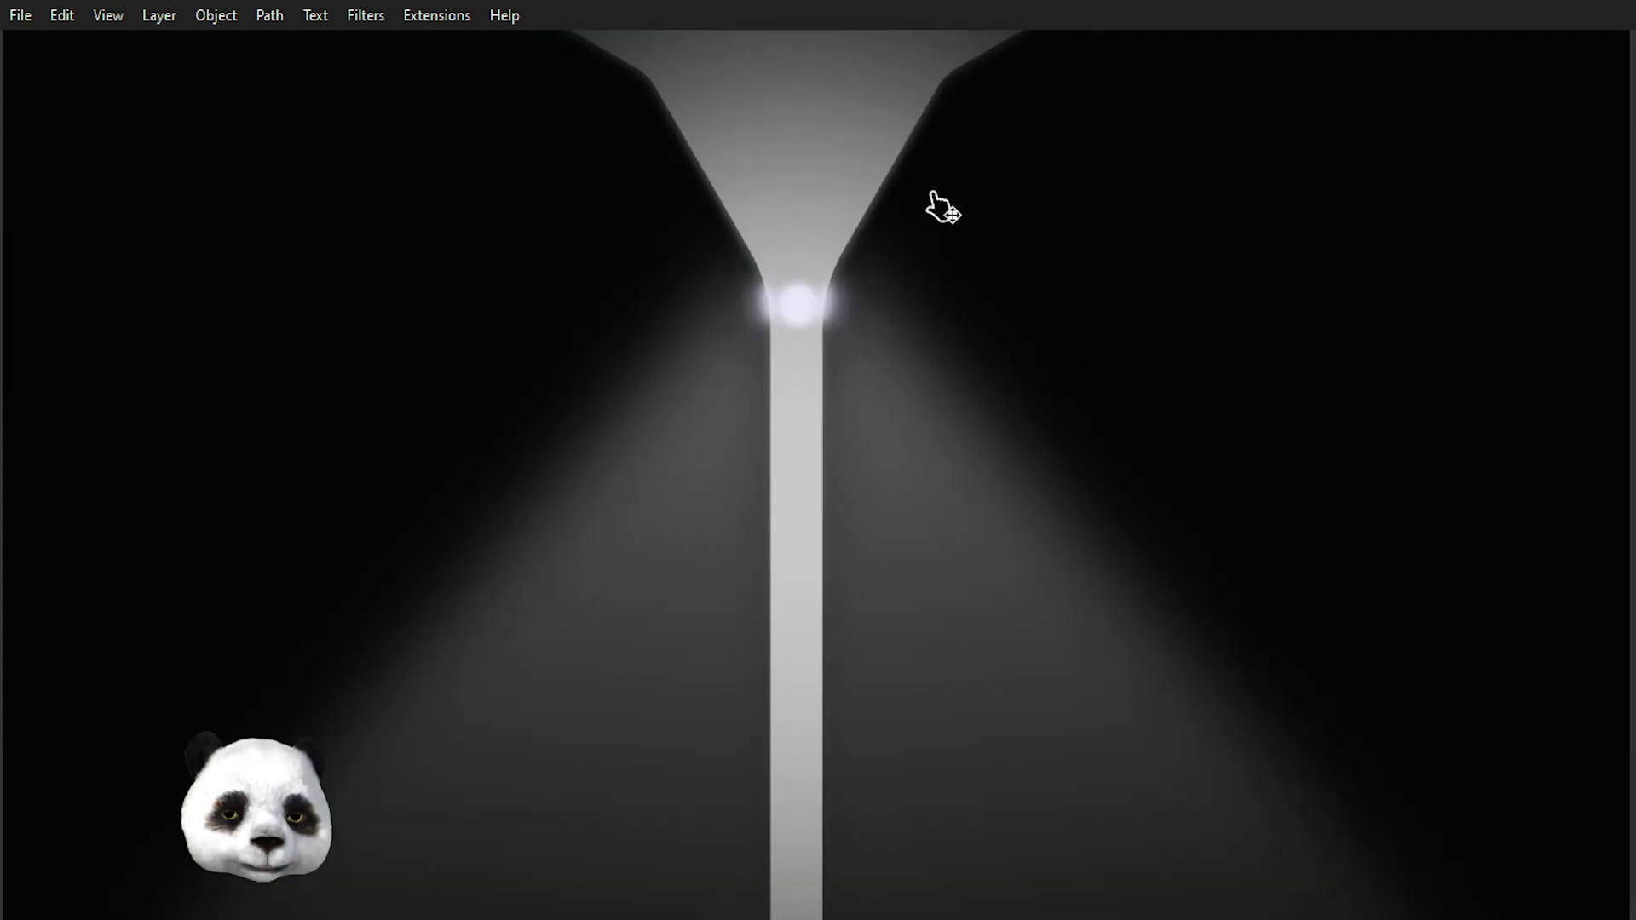
{"action": "scroll", "coordinate": [931, 204], "scroll_direction": "down", "scroll_amount": 1}
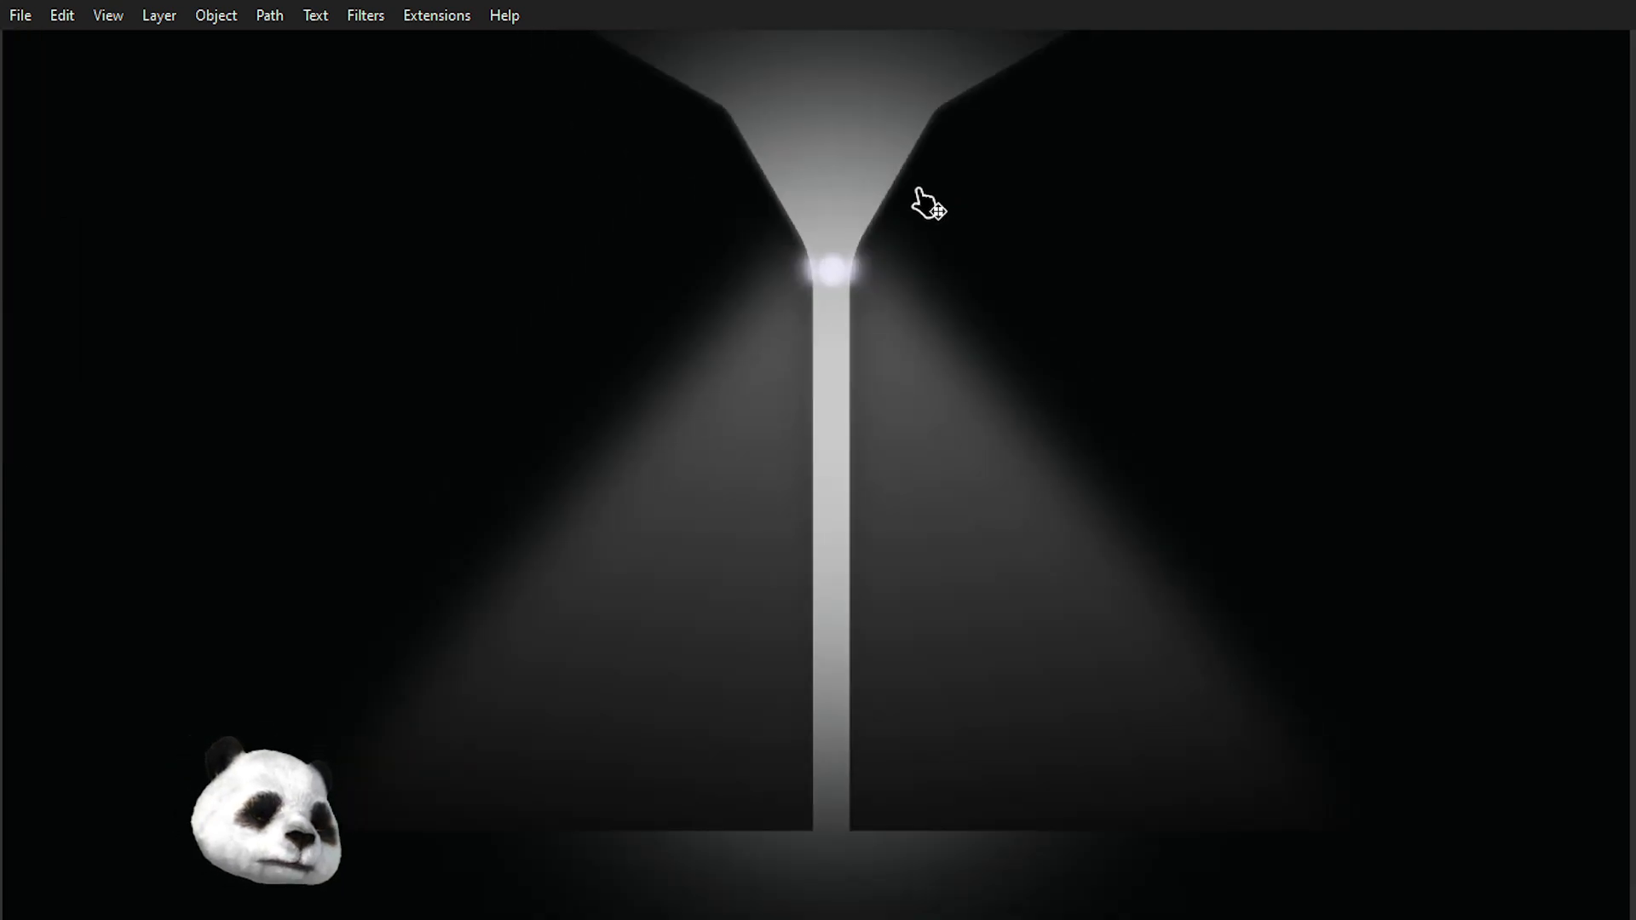
{"action": "scroll", "coordinate": [852, 192], "scroll_direction": "up", "scroll_amount": 2}
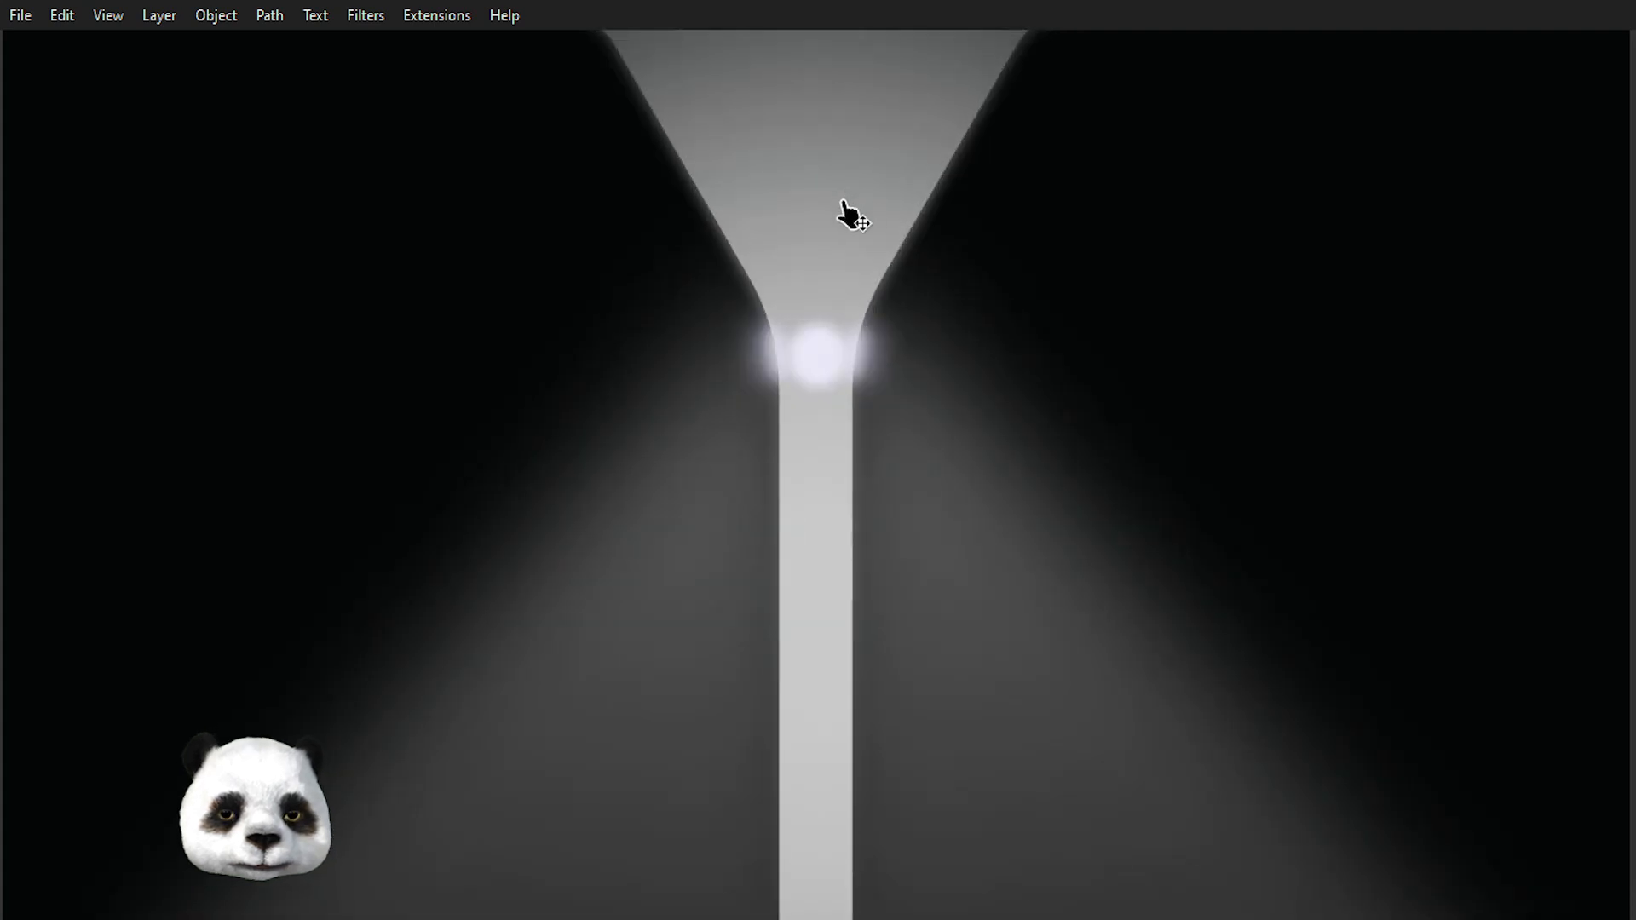
{"action": "scroll", "coordinate": [843, 233], "scroll_direction": "down", "scroll_amount": 1}
{"action": "scroll", "coordinate": [814, 169], "scroll_direction": "down", "scroll_amount": 1}
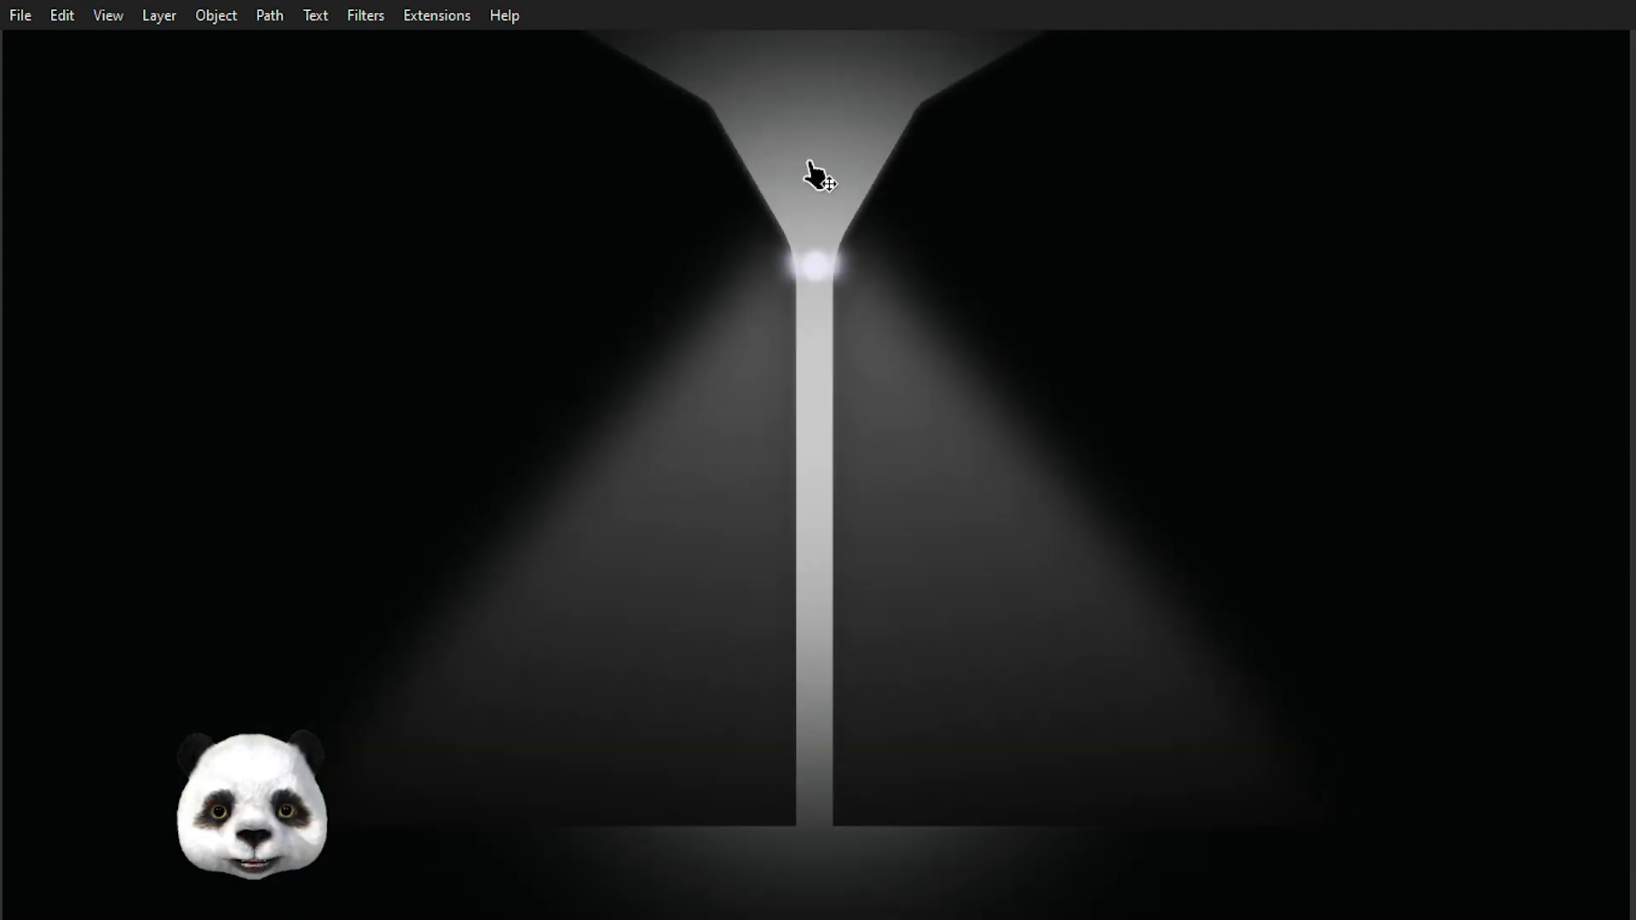
{"action": "scroll", "coordinate": [814, 173], "scroll_direction": "up", "scroll_amount": 2}
{"action": "scroll", "coordinate": [810, 168], "scroll_direction": "down", "scroll_amount": 2}
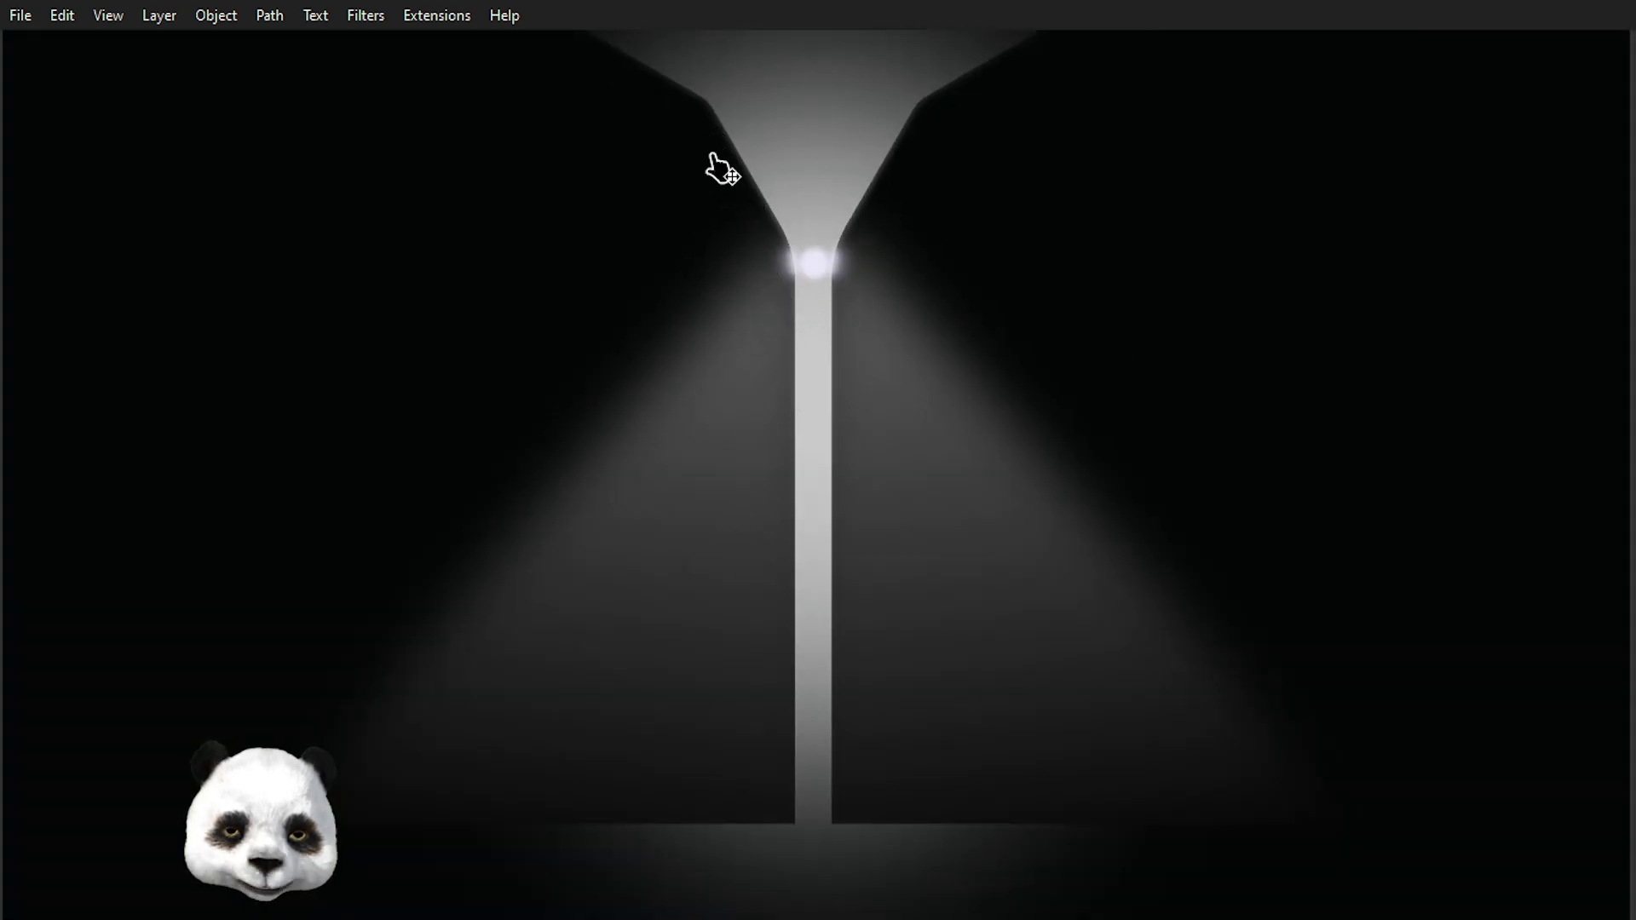
{"action": "left_click_drag", "start_coordinate": [877, 271], "coordinate": [862, 482]}
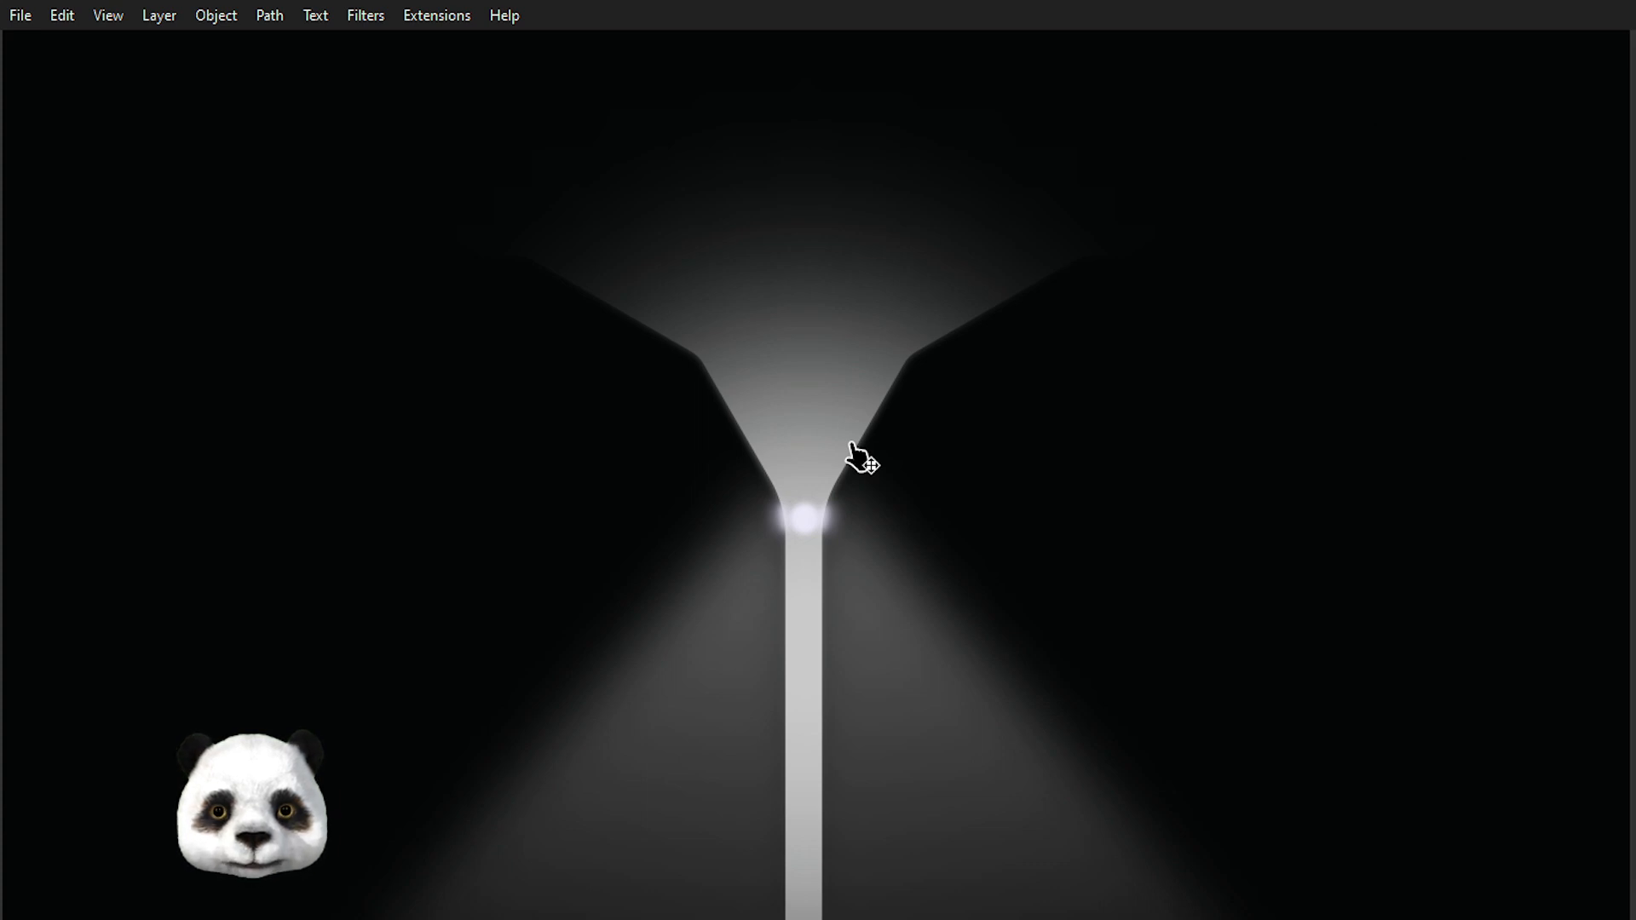
{"action": "scroll", "coordinate": [844, 477], "scroll_direction": "down", "scroll_amount": 2}
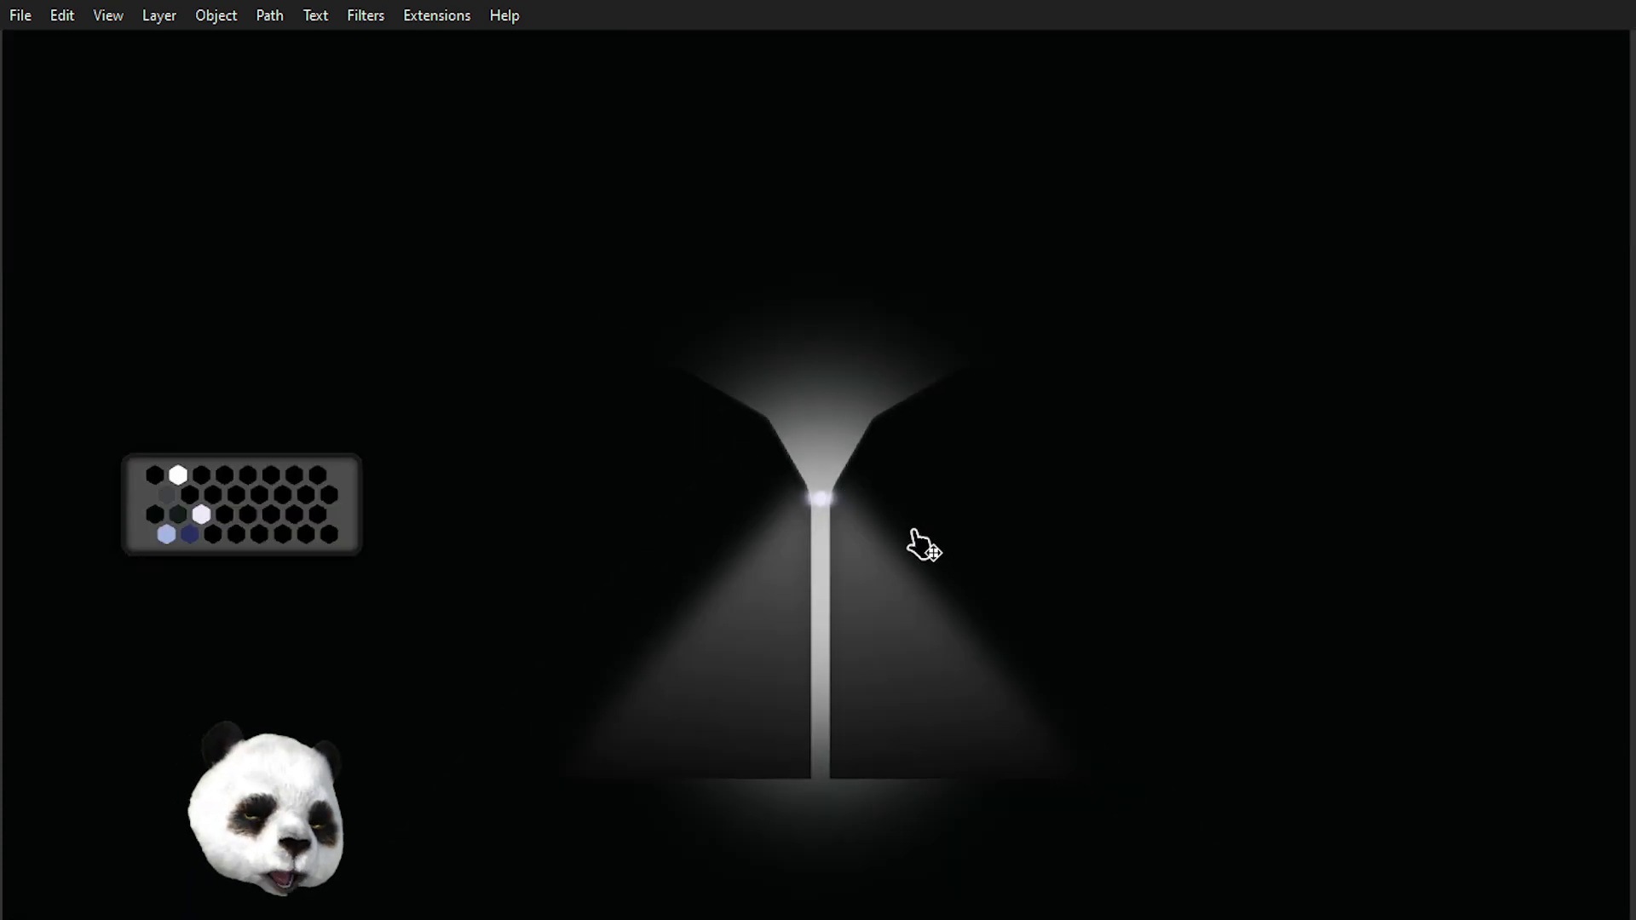
{"action": "scroll", "coordinate": [840, 505], "scroll_direction": "up", "scroll_amount": 2}
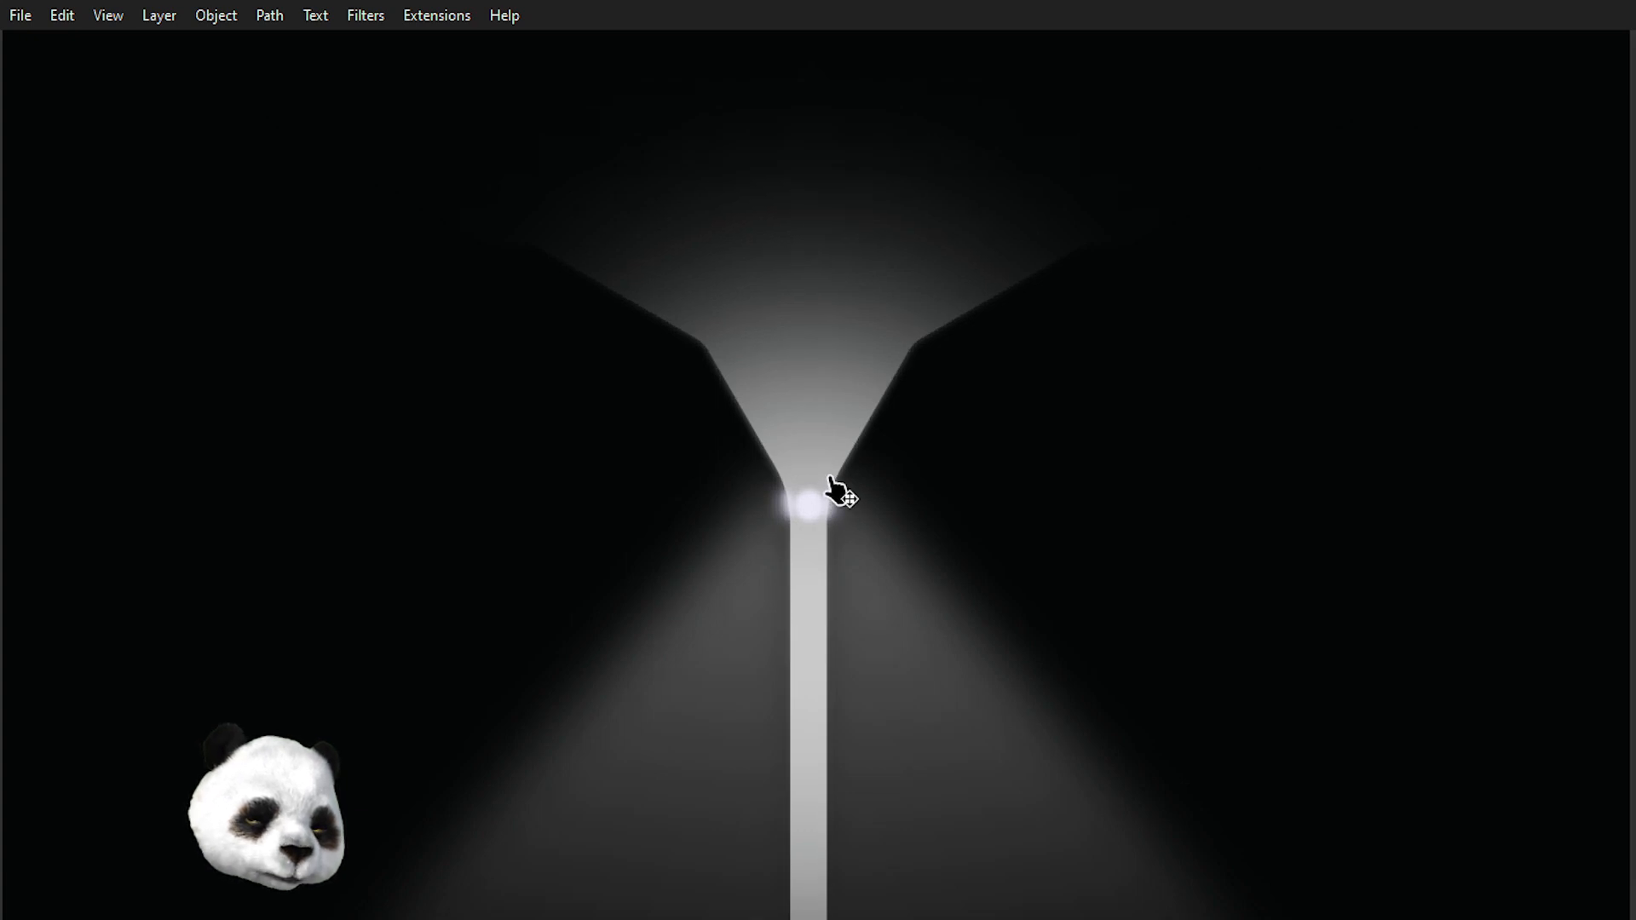
{"action": "left_click_drag", "start_coordinate": [774, 369], "coordinate": [796, 453]}
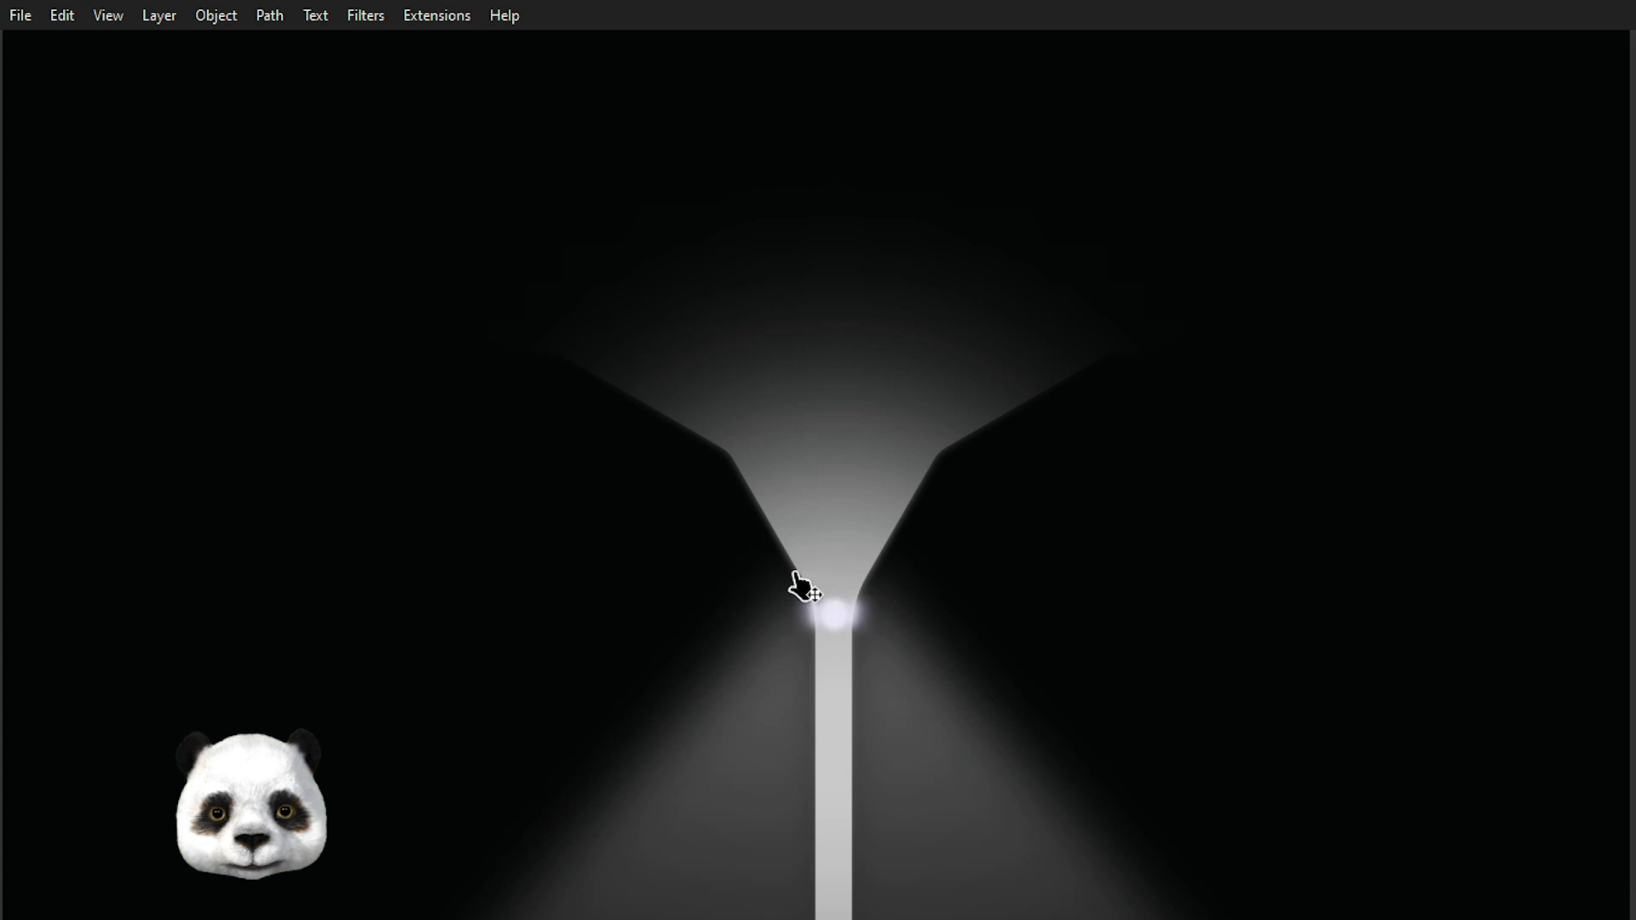
{"action": "scroll", "coordinate": [801, 588], "scroll_direction": "up", "scroll_amount": 3}
{"action": "left_click_drag", "start_coordinate": [945, 597], "coordinate": [875, 415]}
{"action": "scroll", "coordinate": [875, 415], "scroll_direction": "down", "scroll_amount": 2}
{"action": "scroll", "coordinate": [861, 412], "scroll_direction": "up", "scroll_amount": 3}
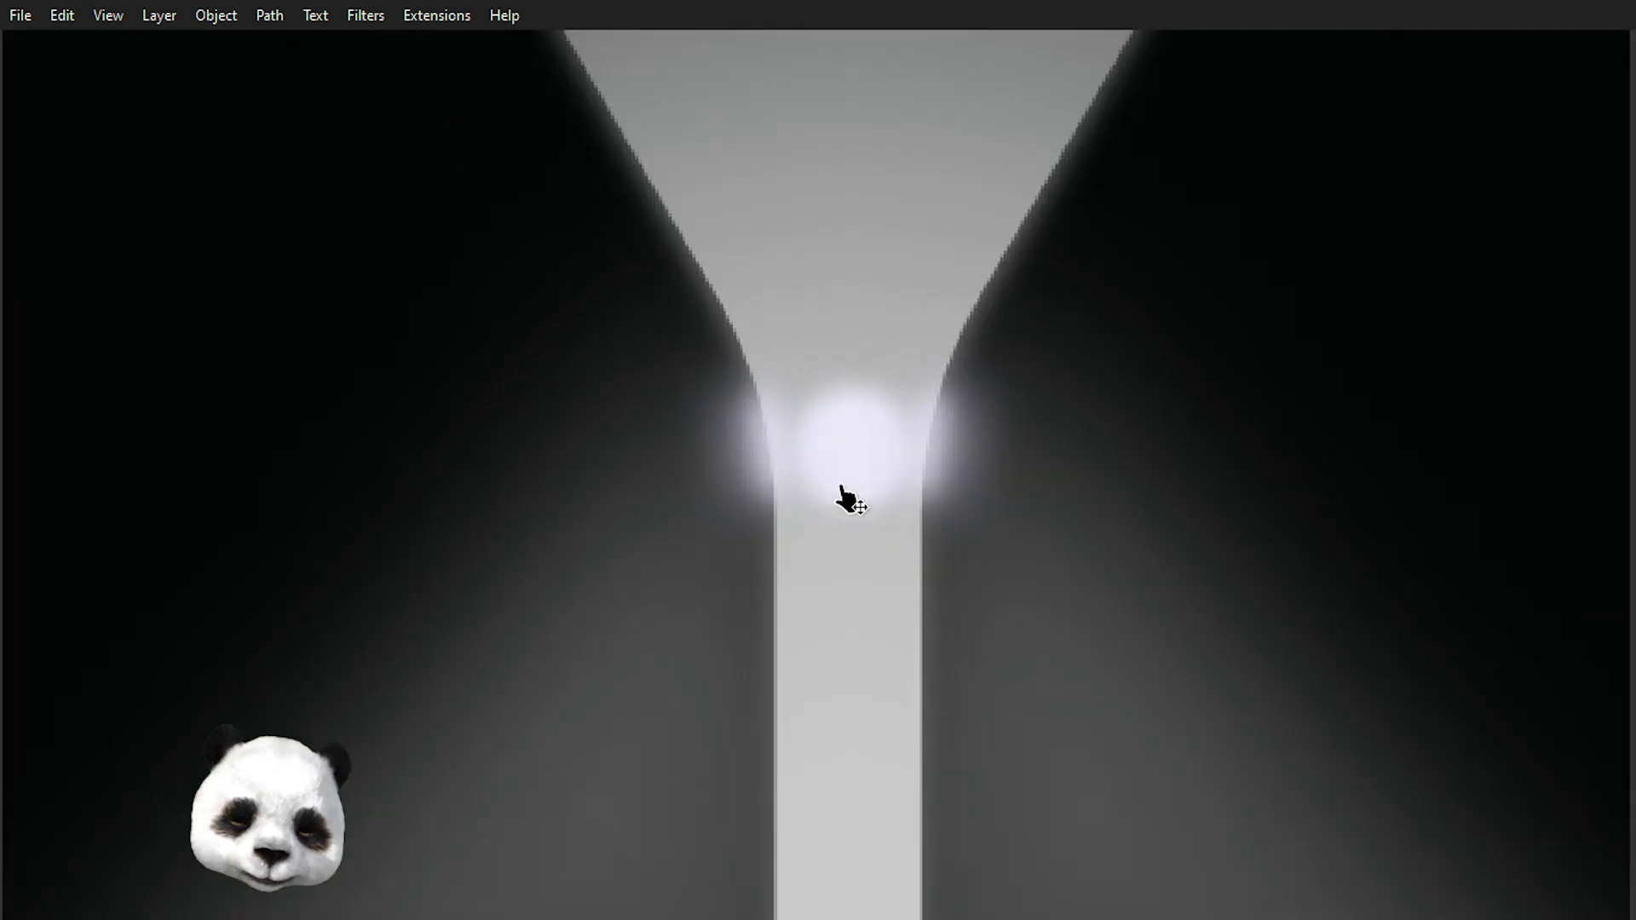
{"action": "scroll", "coordinate": [824, 420], "scroll_direction": "up", "scroll_amount": 3}
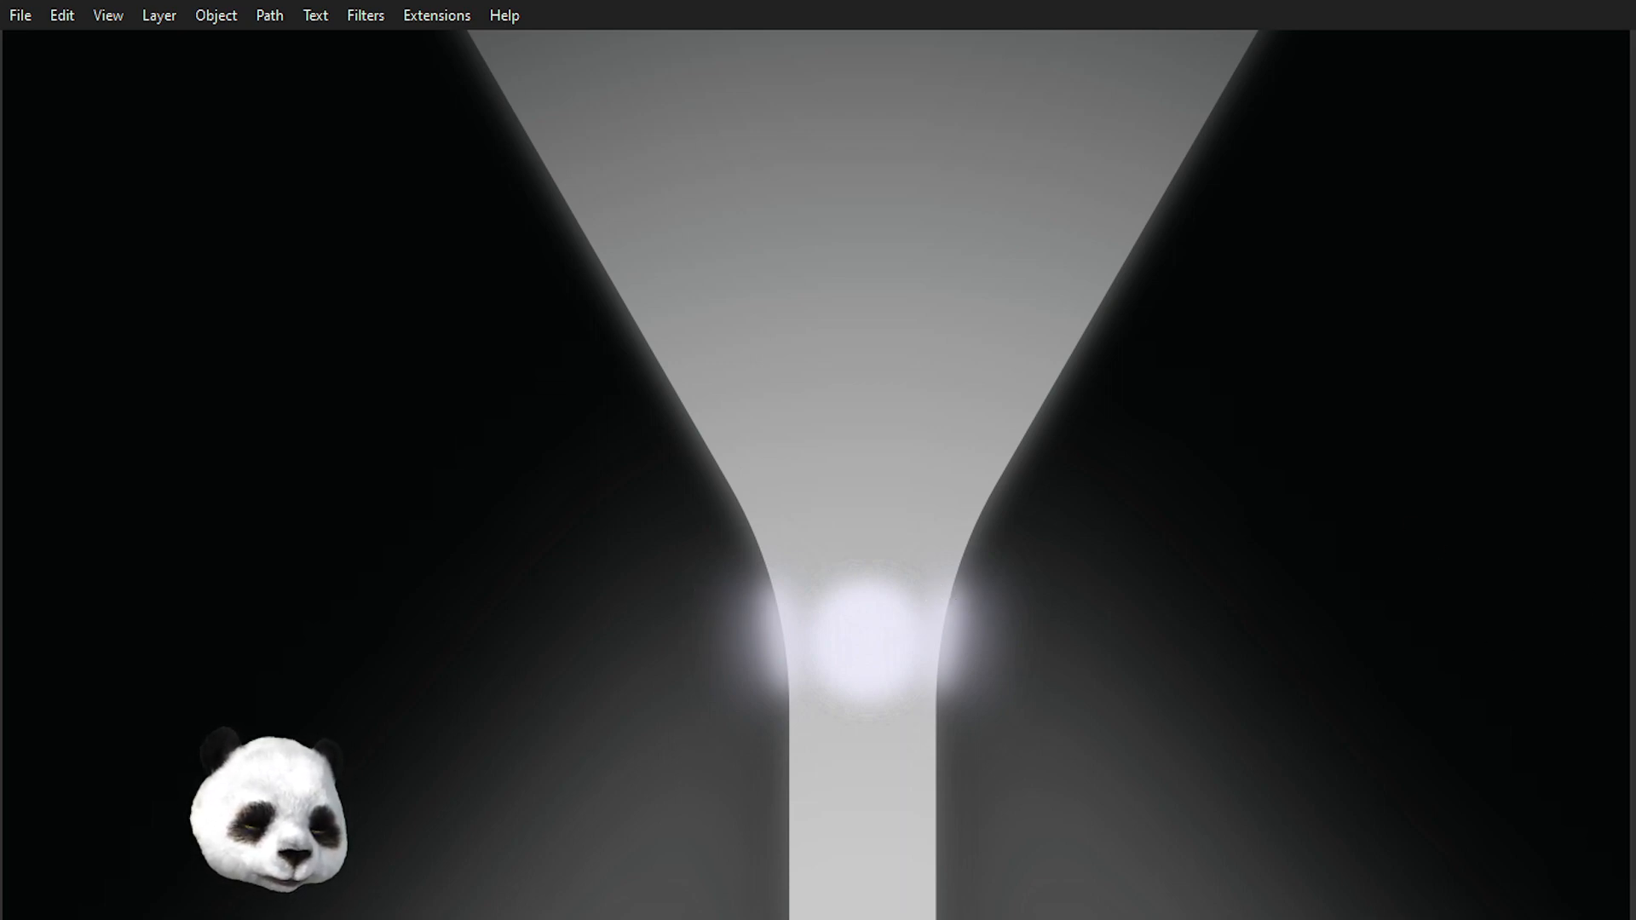
Select the left-side funnel path and nudge it one step right.
{"action": "left_click_drag", "start_coordinate": [857, 775], "coordinate": [669, 501]}
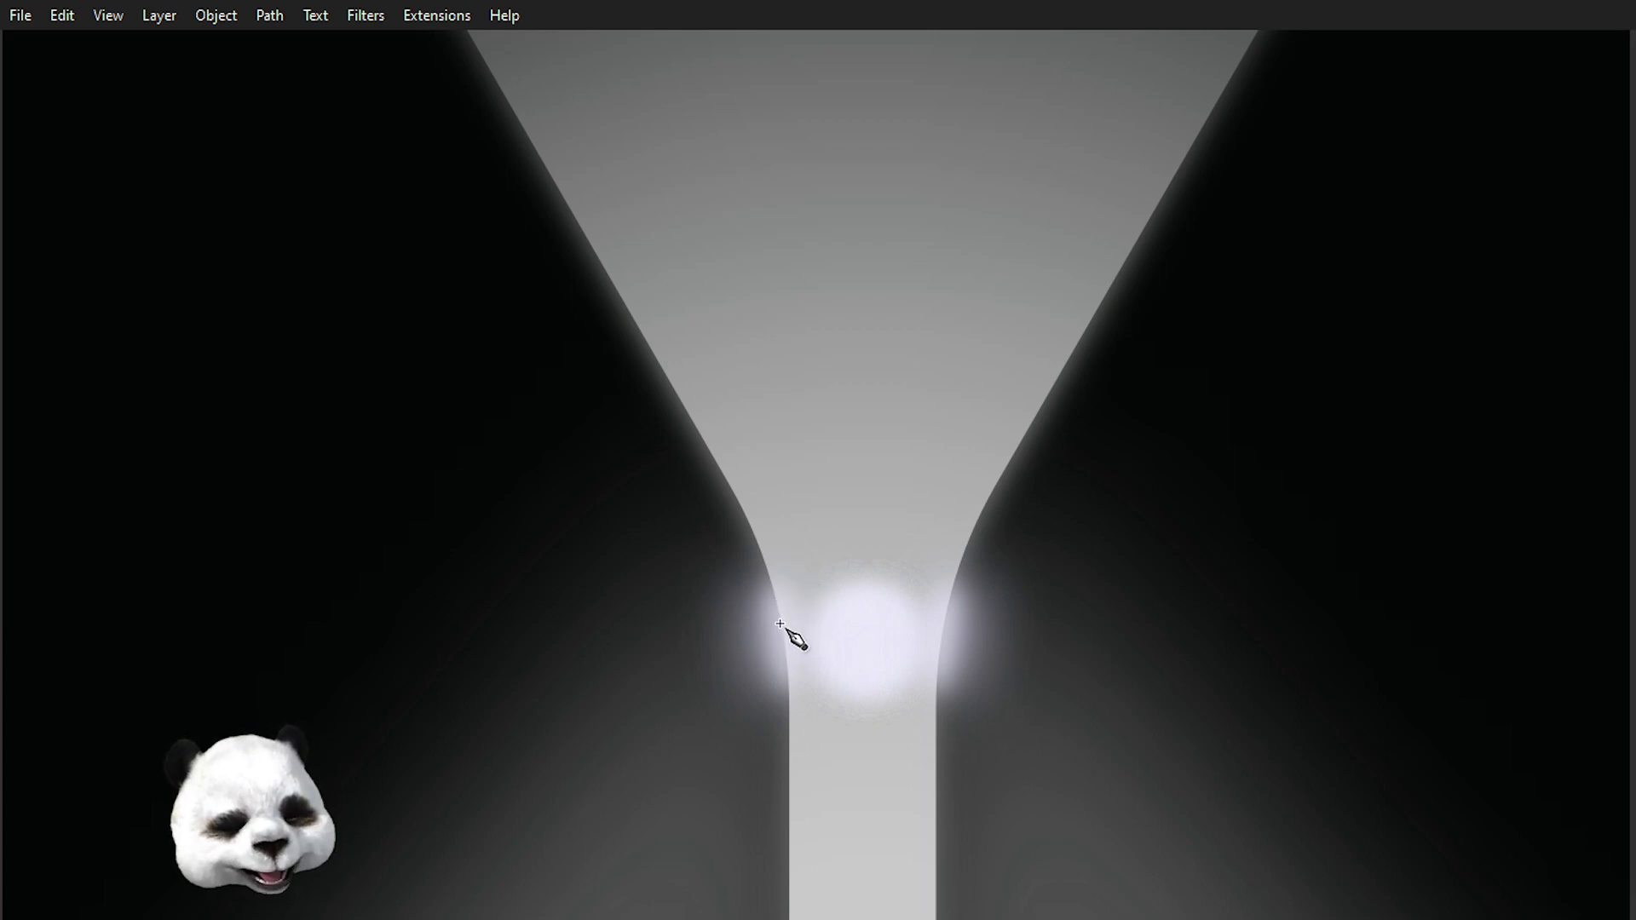
{"action": "scroll", "coordinate": [780, 624], "scroll_direction": "down", "scroll_amount": 3}
{"action": "scroll", "coordinate": [738, 555], "scroll_direction": "up", "scroll_amount": 2}
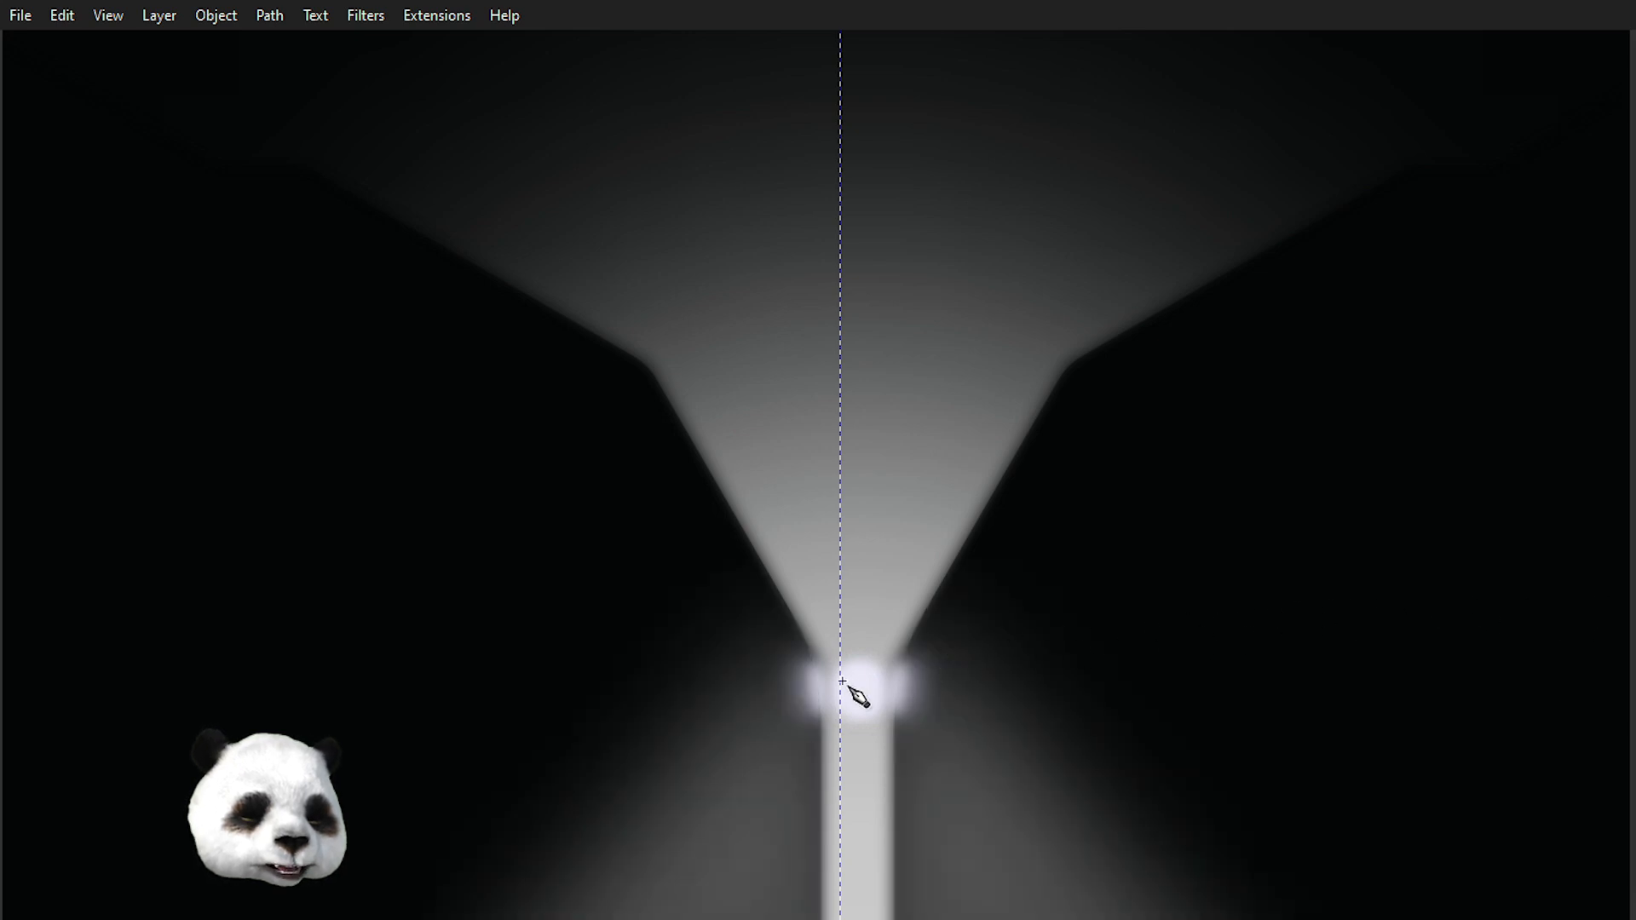
{"action": "scroll", "coordinate": [735, 599], "scroll_direction": "down", "scroll_amount": 2}
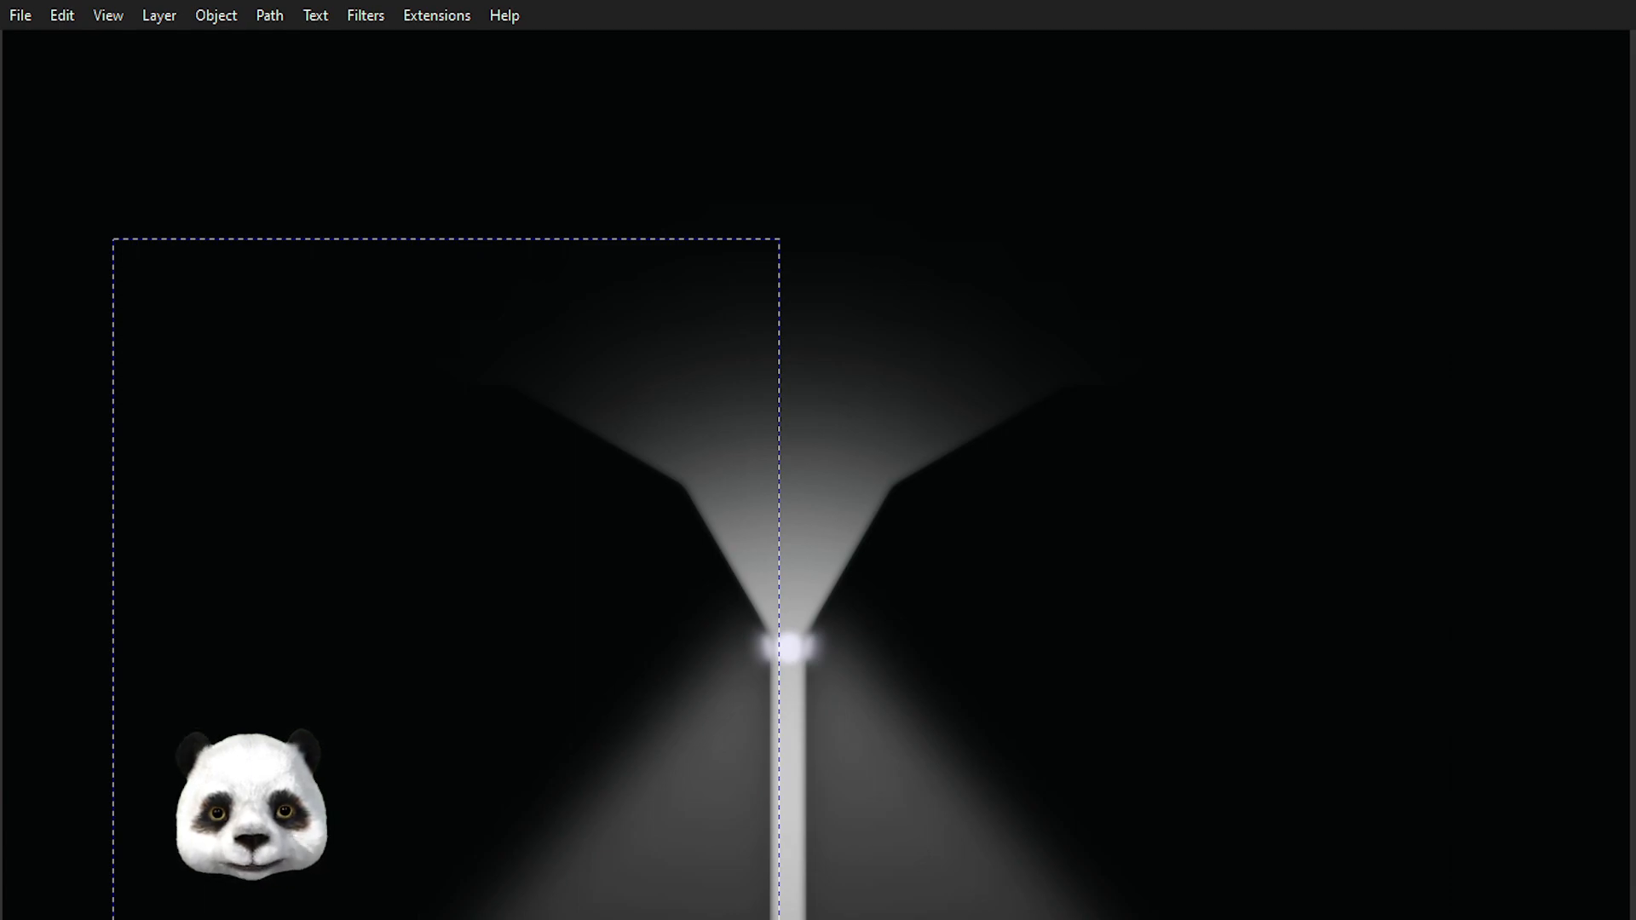
{"action": "scroll", "coordinate": [894, 716], "scroll_direction": "up", "scroll_amount": 4}
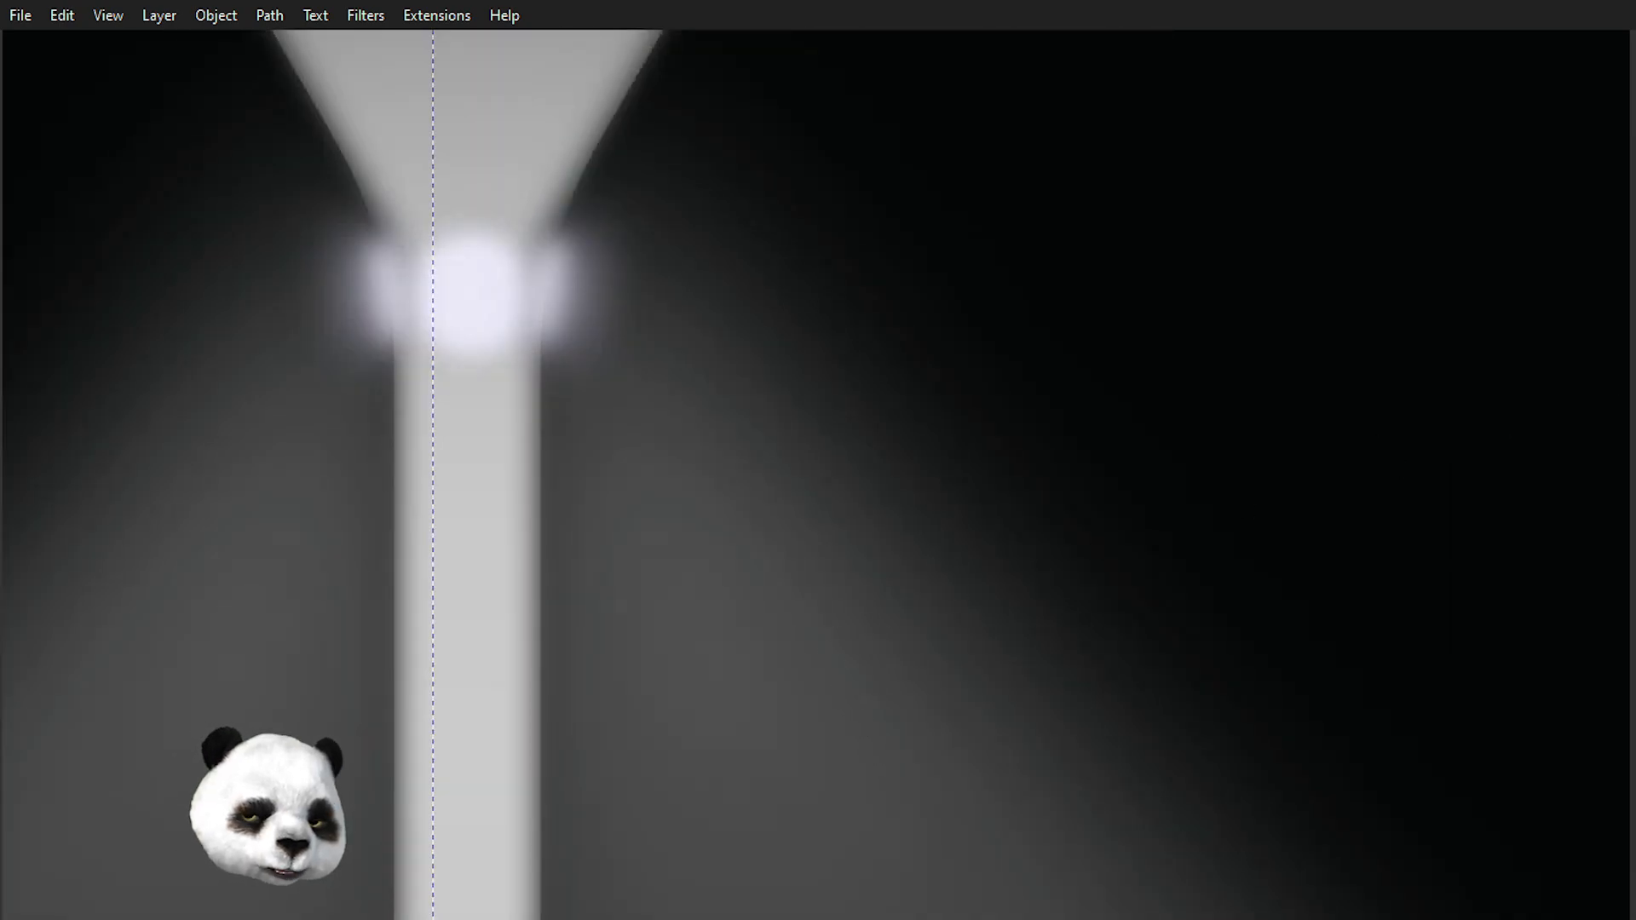
{"action": "key", "text": "Right"}
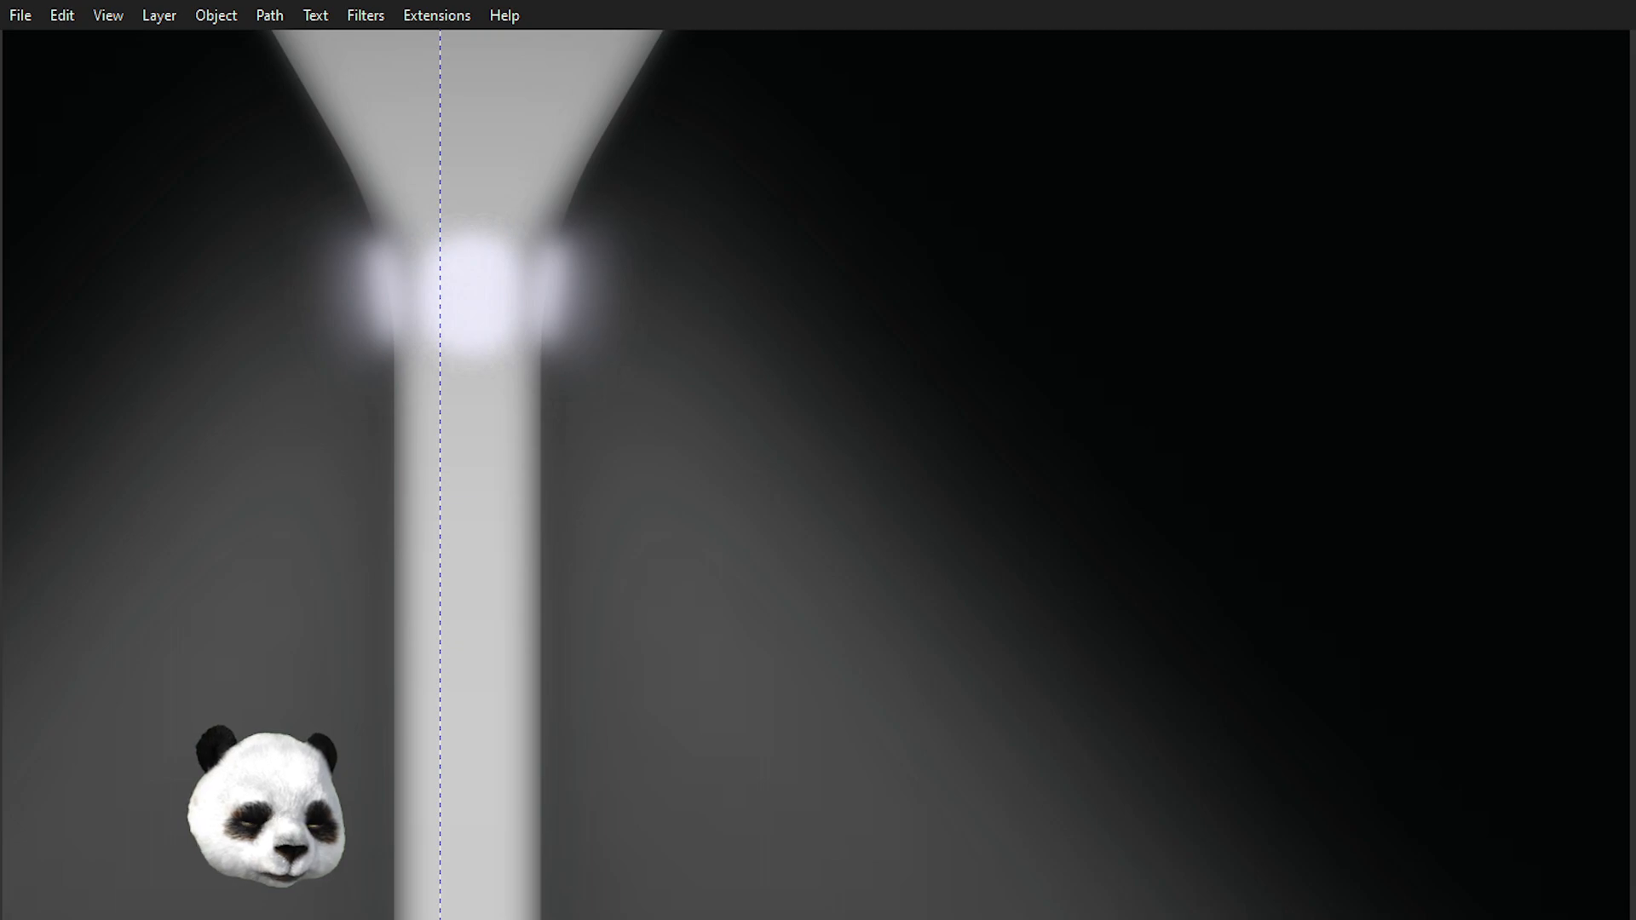
{"action": "left_click", "coordinate": [480, 292]}
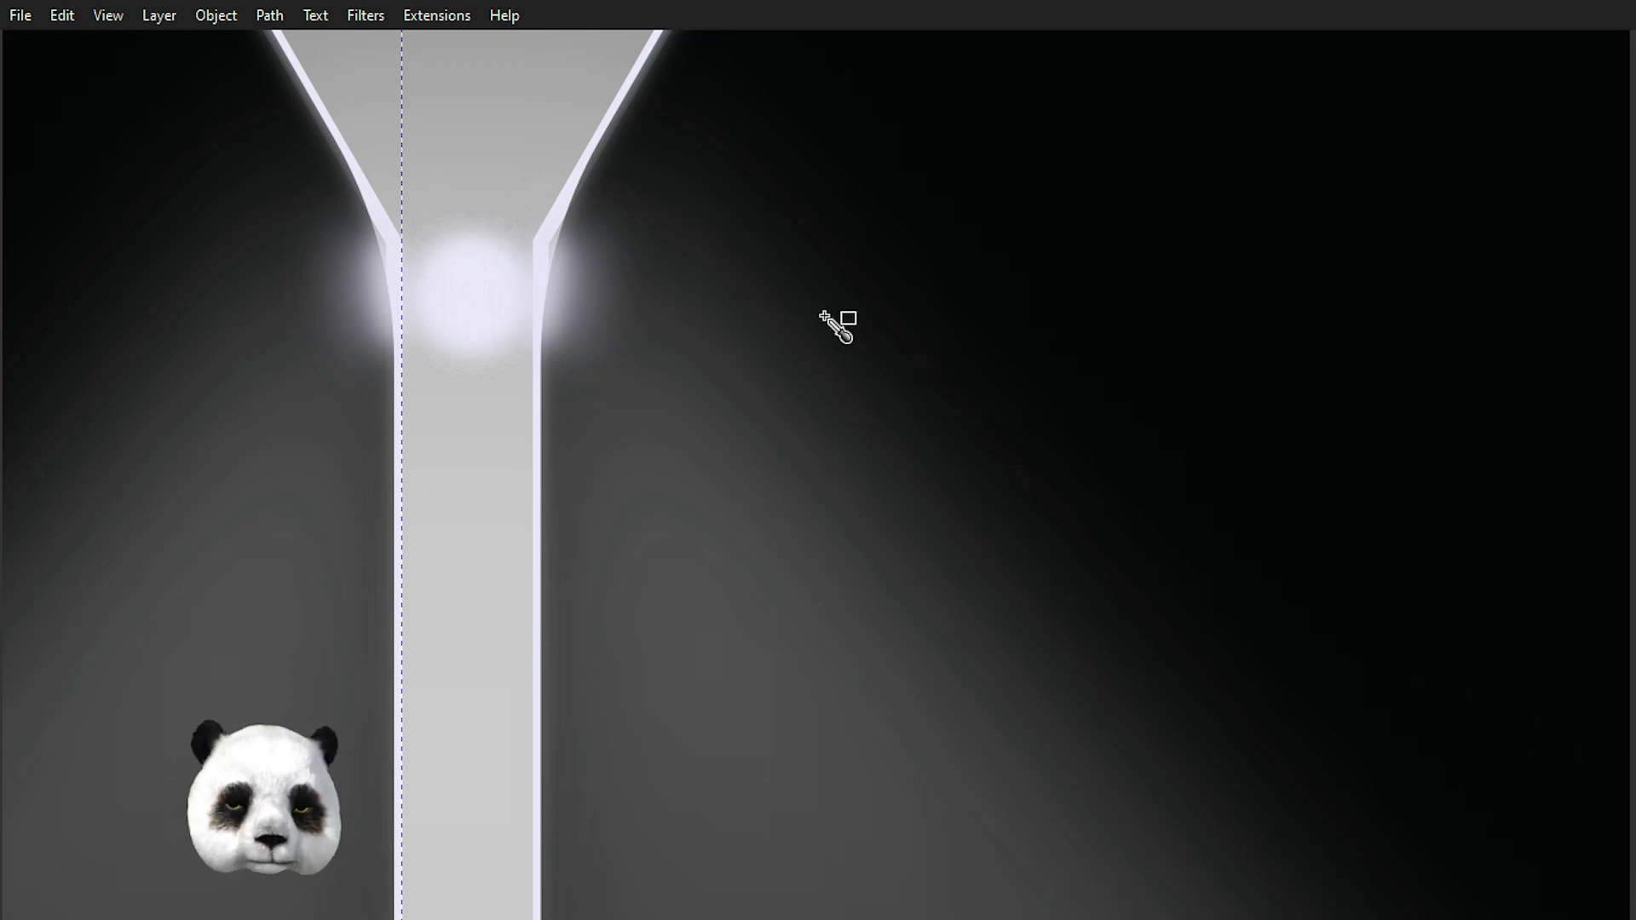
Try to adjust the funnel's light edge outline near the stem, then undo the change.
{"action": "scroll", "coordinate": [757, 313], "scroll_direction": "down", "scroll_amount": 2}
{"action": "mouse_move", "coordinate": [660, 220]}
{"action": "left_mouse_down"}
{"action": "mouse_move", "coordinate": [727, 765]}
{"action": "mouse_move", "coordinate": [747, 807]}
{"action": "left_mouse_up"}
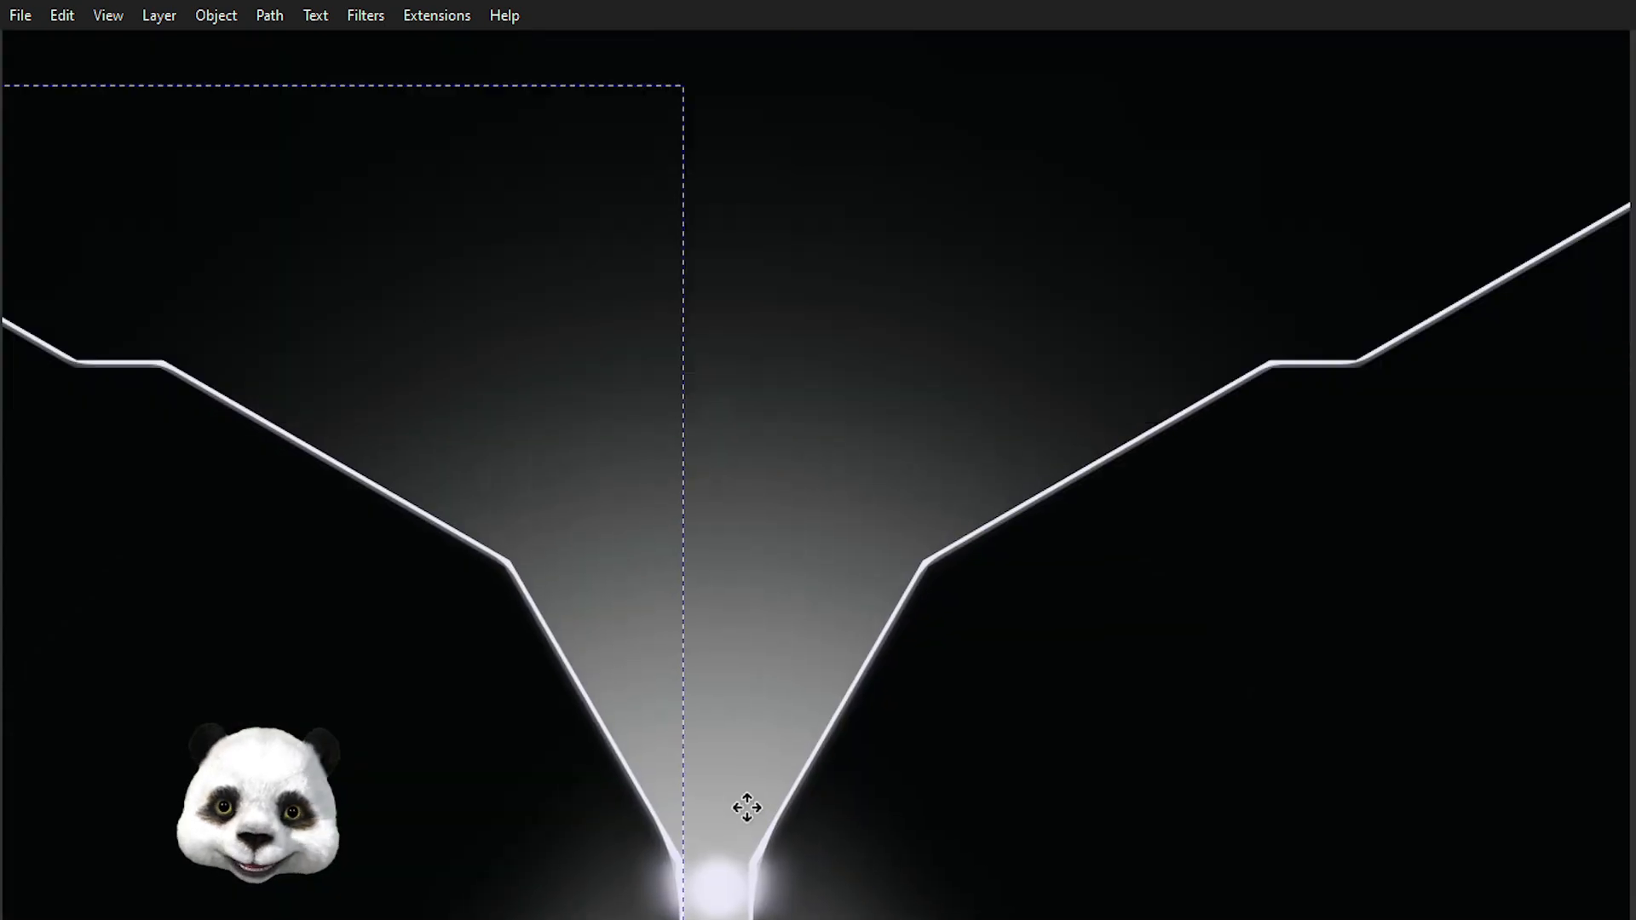
{"action": "scroll", "coordinate": [299, 668], "scroll_direction": "up", "scroll_amount": 3}
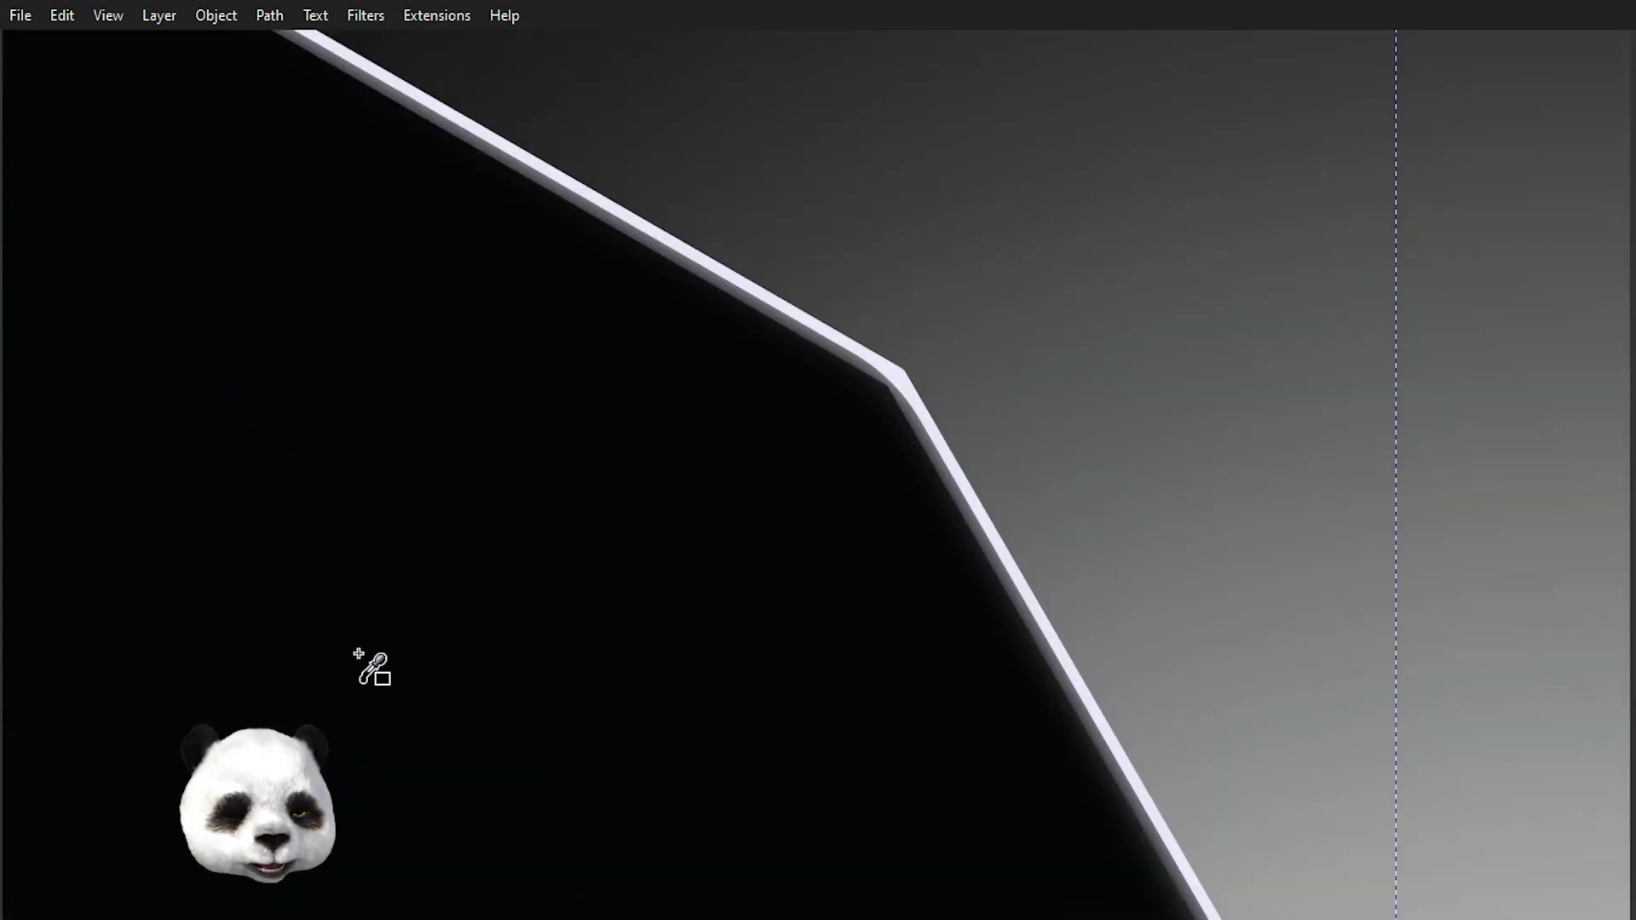
{"action": "scroll", "coordinate": [361, 656], "scroll_direction": "down", "scroll_amount": 3}
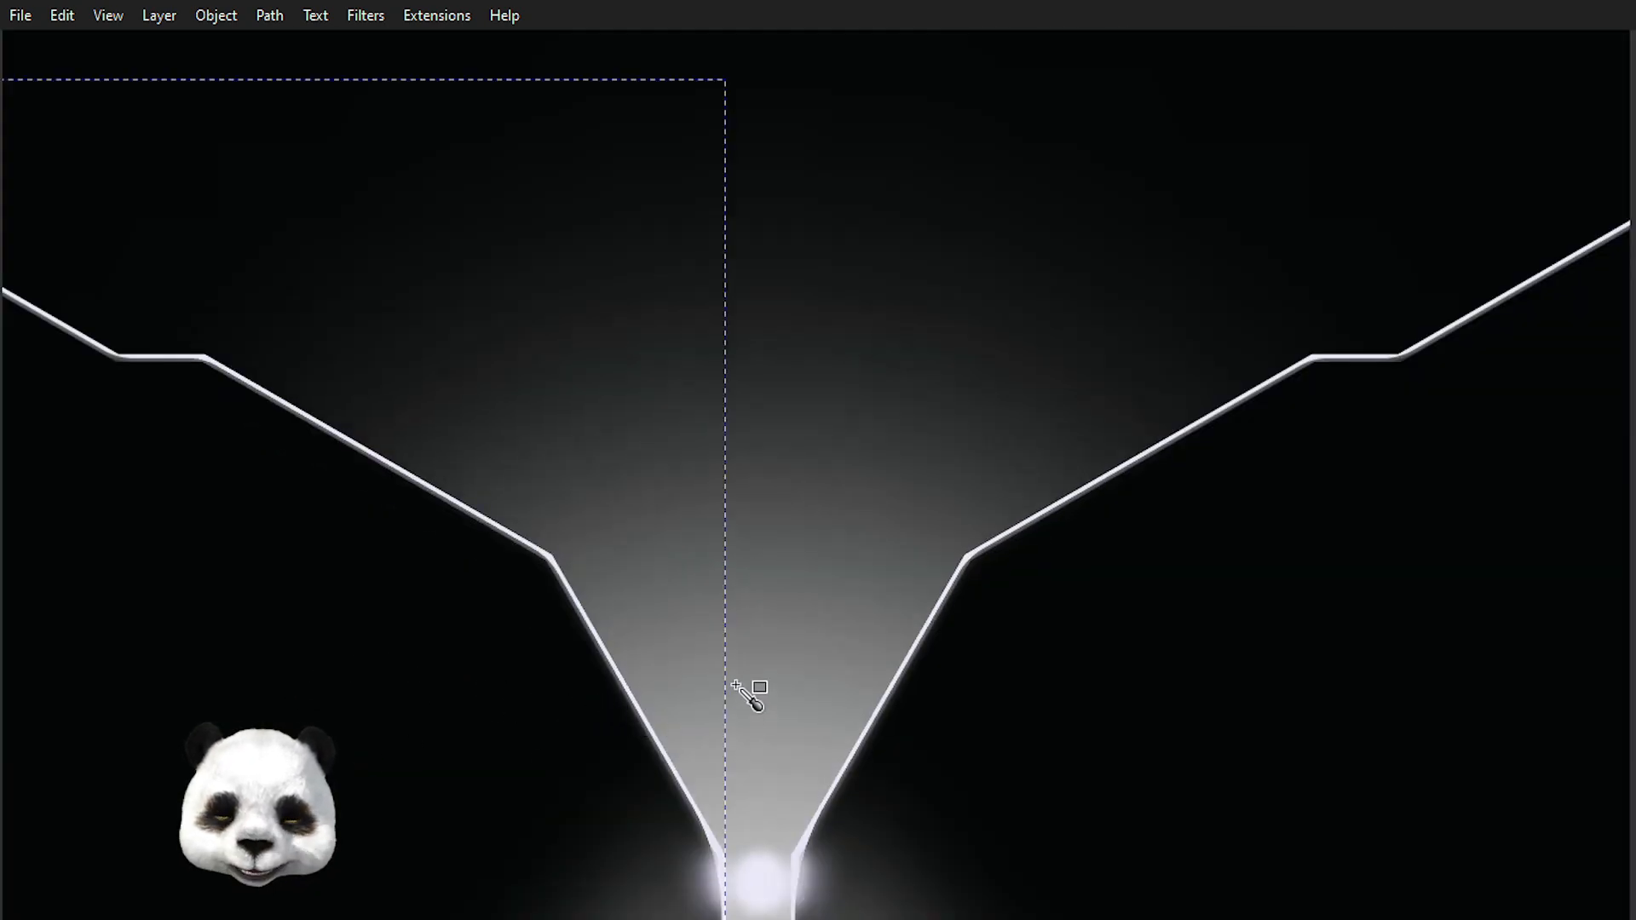
{"action": "left_click_drag", "start_coordinate": [735, 686], "coordinate": [730, 412]}
{"action": "scroll", "coordinate": [776, 563], "scroll_direction": "up", "scroll_amount": 2}
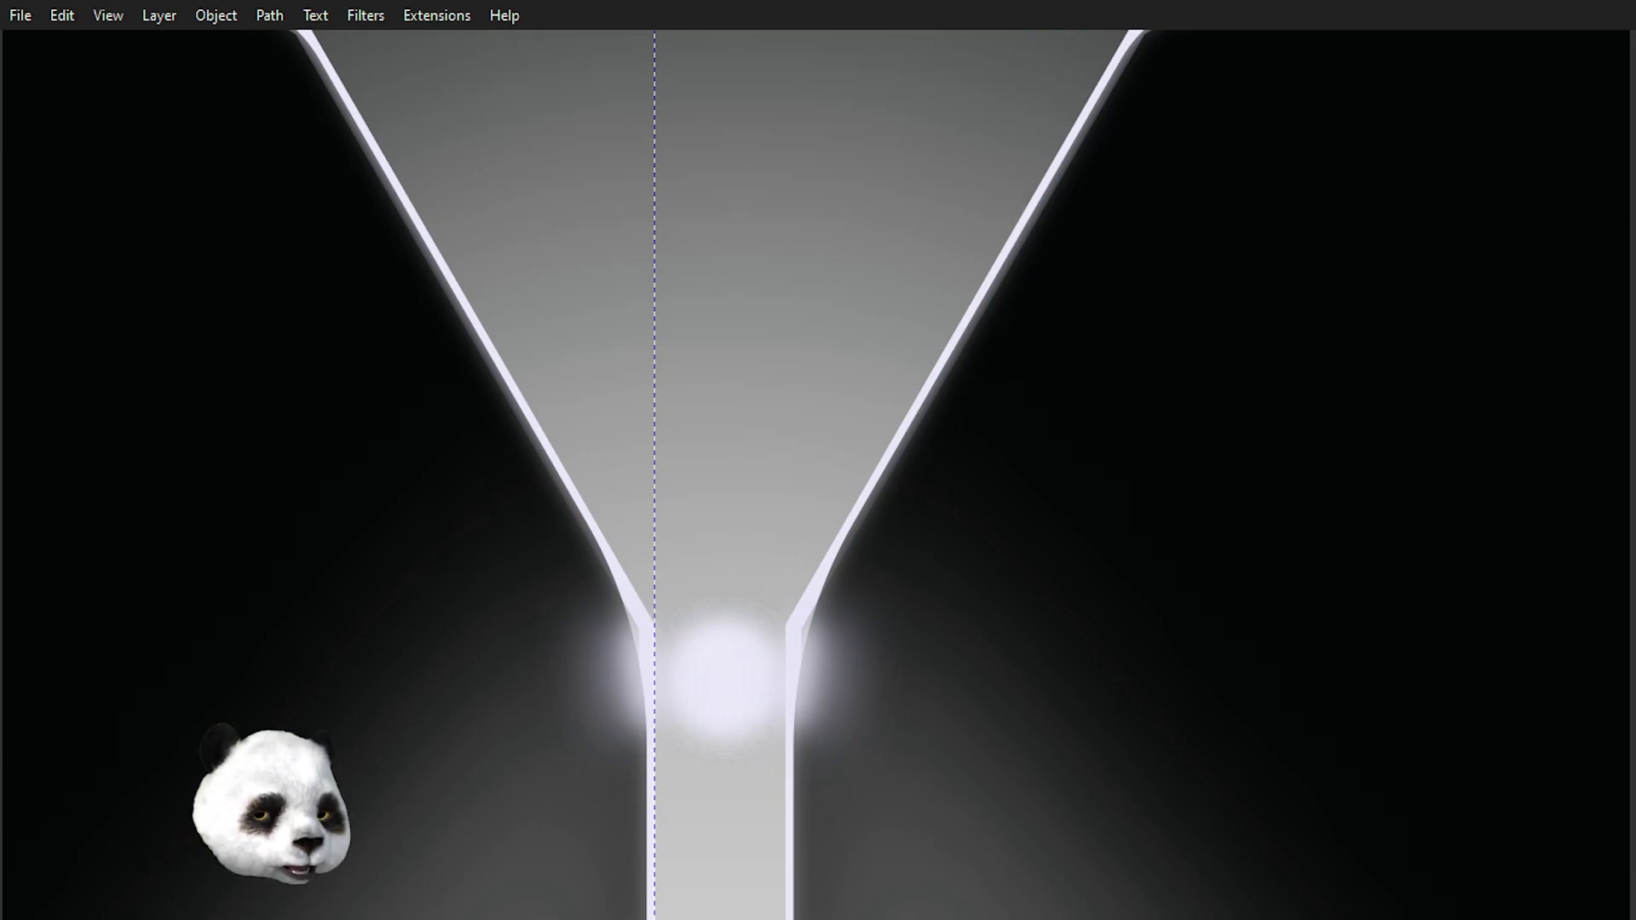
{"action": "key", "text": "ctrl+z"}
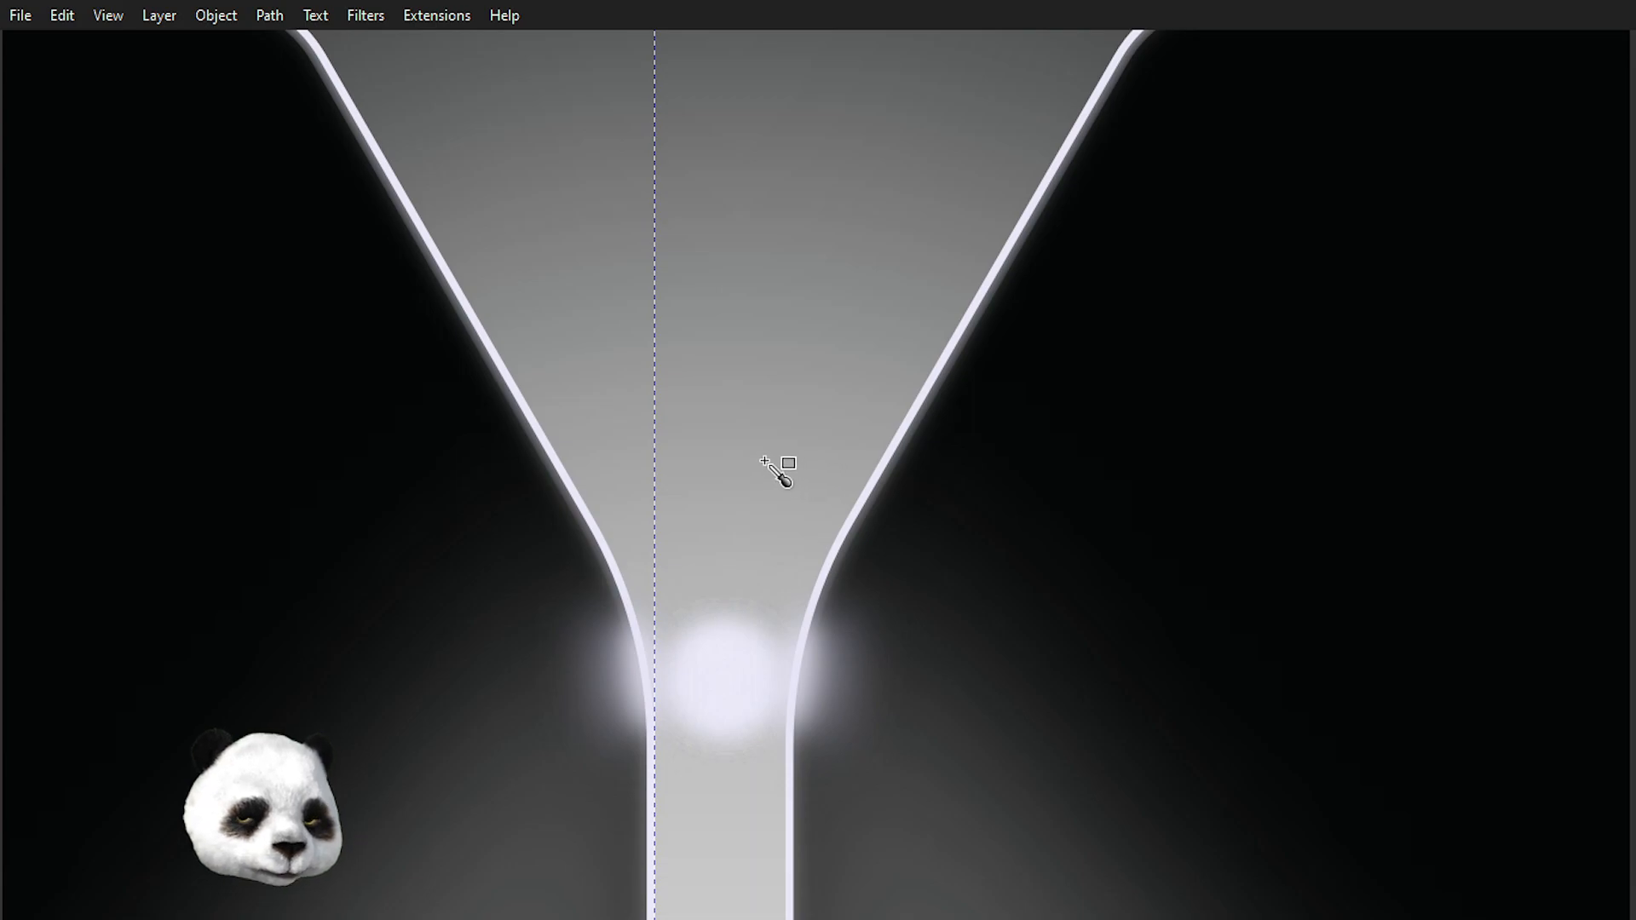
Zoom in and out around the funnel's neck to inspect how the glowing edge outline lines up.
{"action": "scroll", "coordinate": [290, 325], "scroll_direction": "down", "scroll_amount": 2}
{"action": "scroll", "coordinate": [232, 140], "scroll_direction": "up", "scroll_amount": 6}
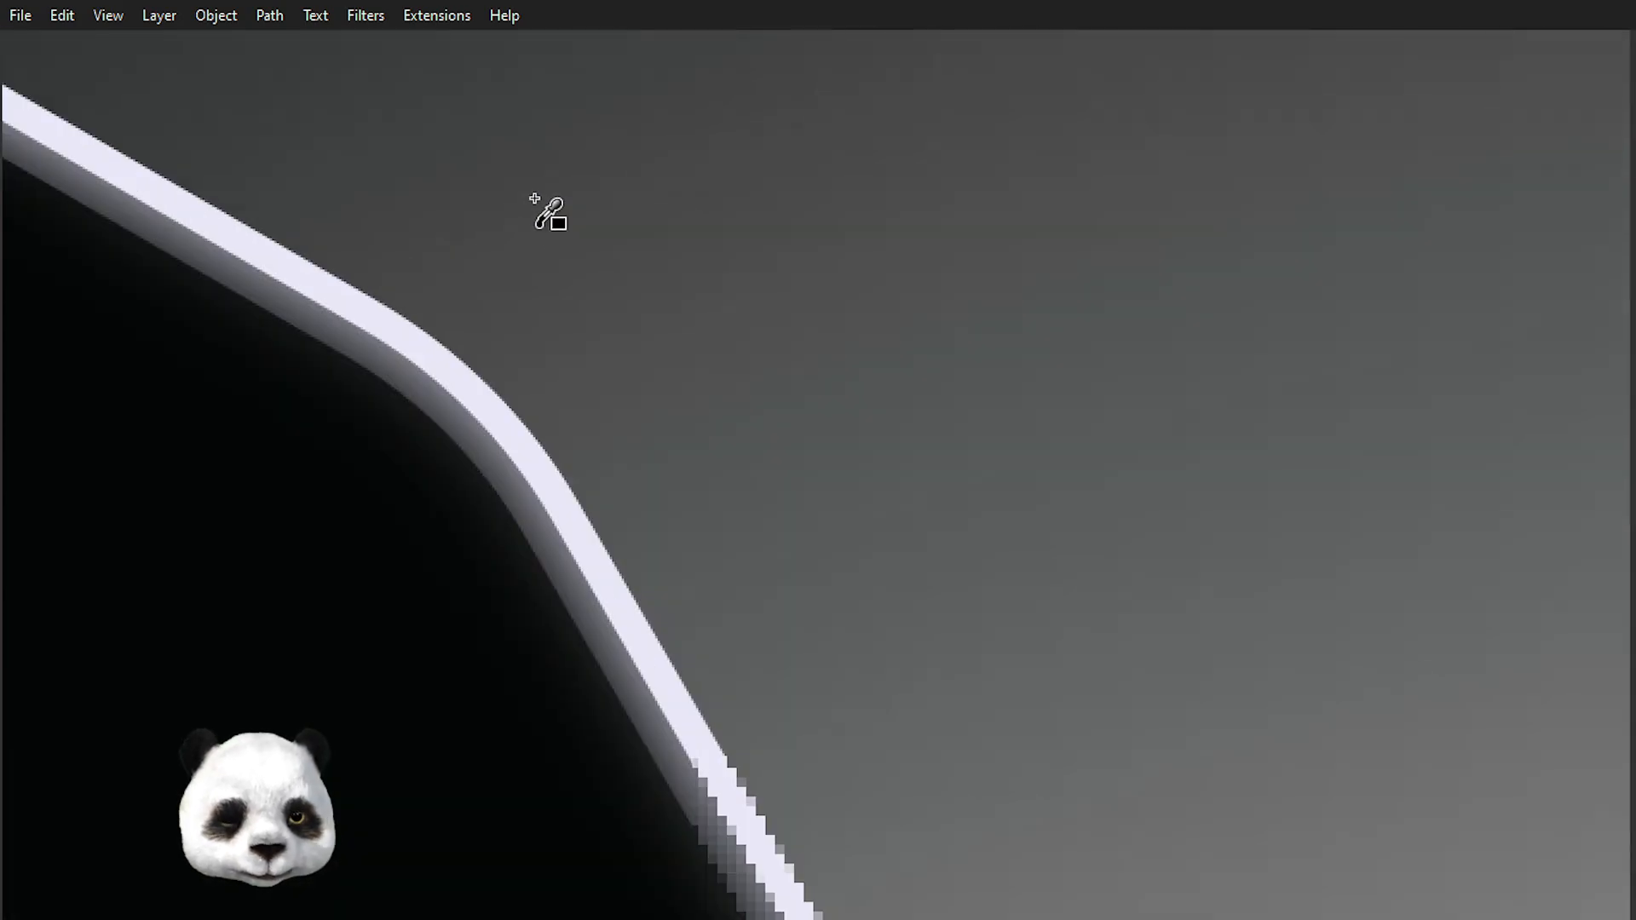
{"action": "scroll", "coordinate": [548, 315], "scroll_direction": "down", "scroll_amount": 4}
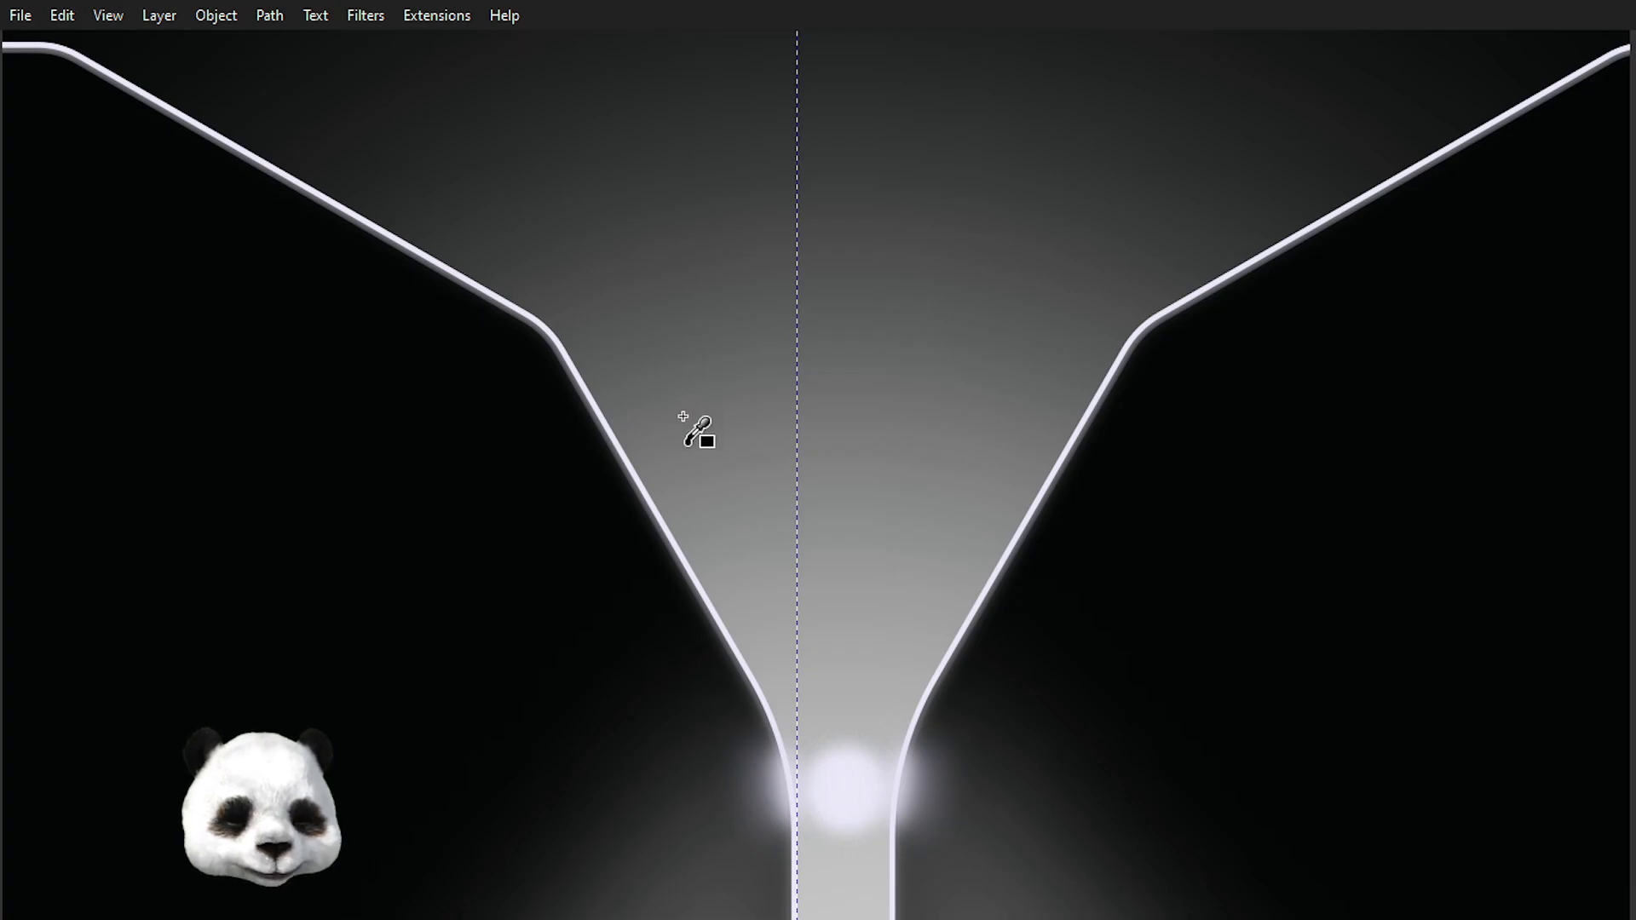
{"action": "scroll", "coordinate": [705, 429], "scroll_direction": "down", "scroll_amount": 2}
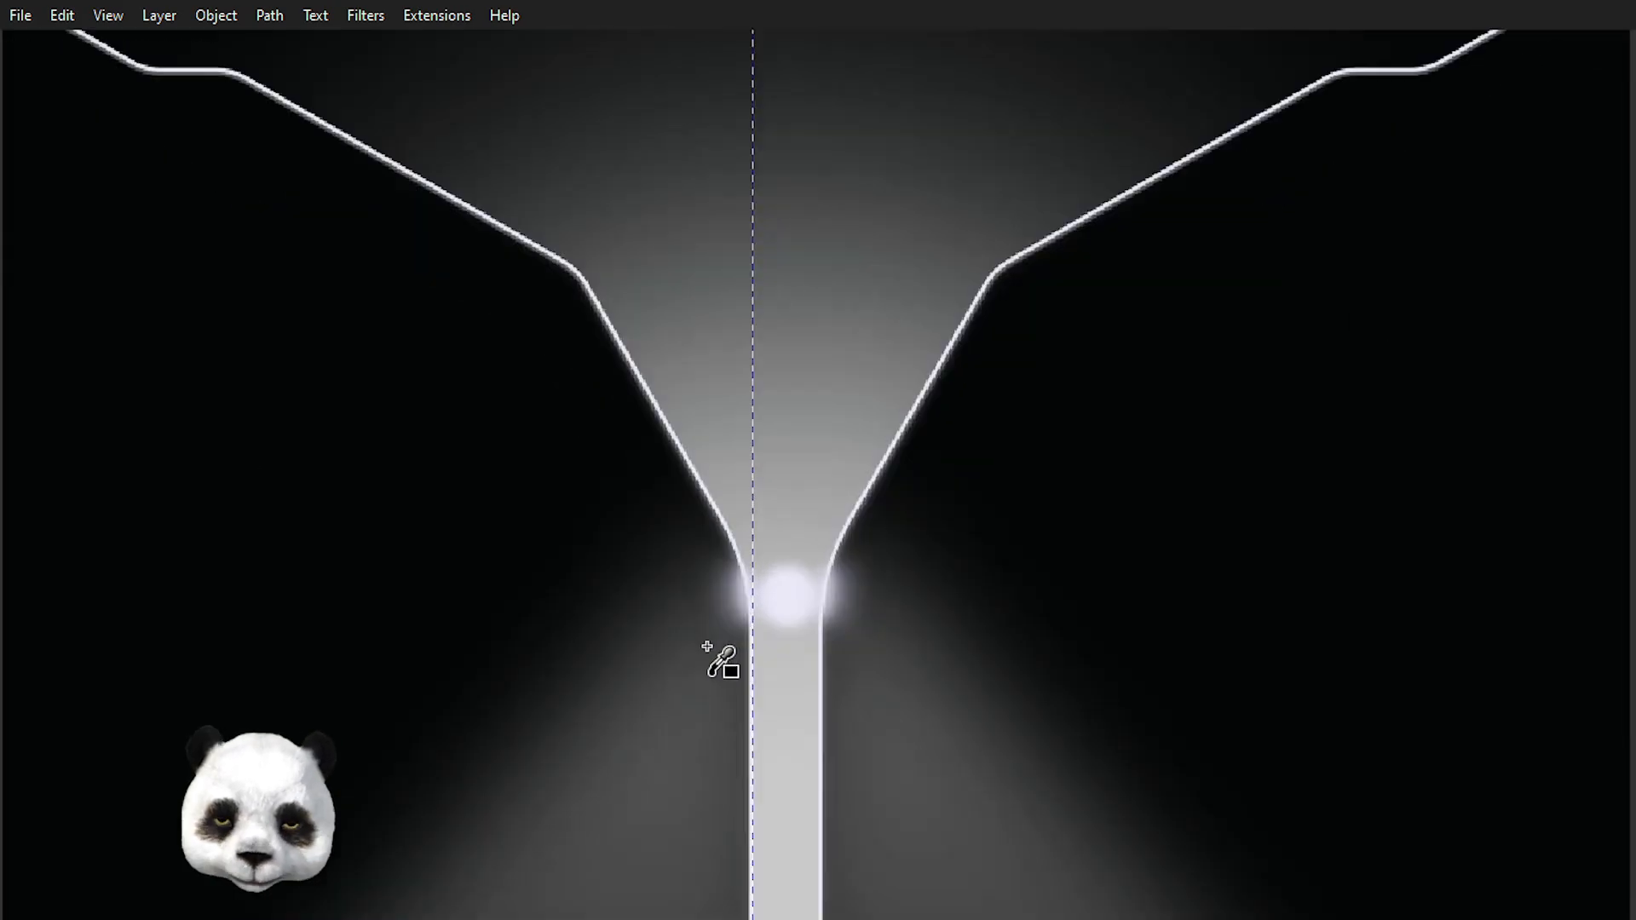
{"action": "scroll", "coordinate": [724, 660], "scroll_direction": "up", "scroll_amount": 5}
{"action": "scroll", "coordinate": [738, 635], "scroll_direction": "down", "scroll_amount": 2}
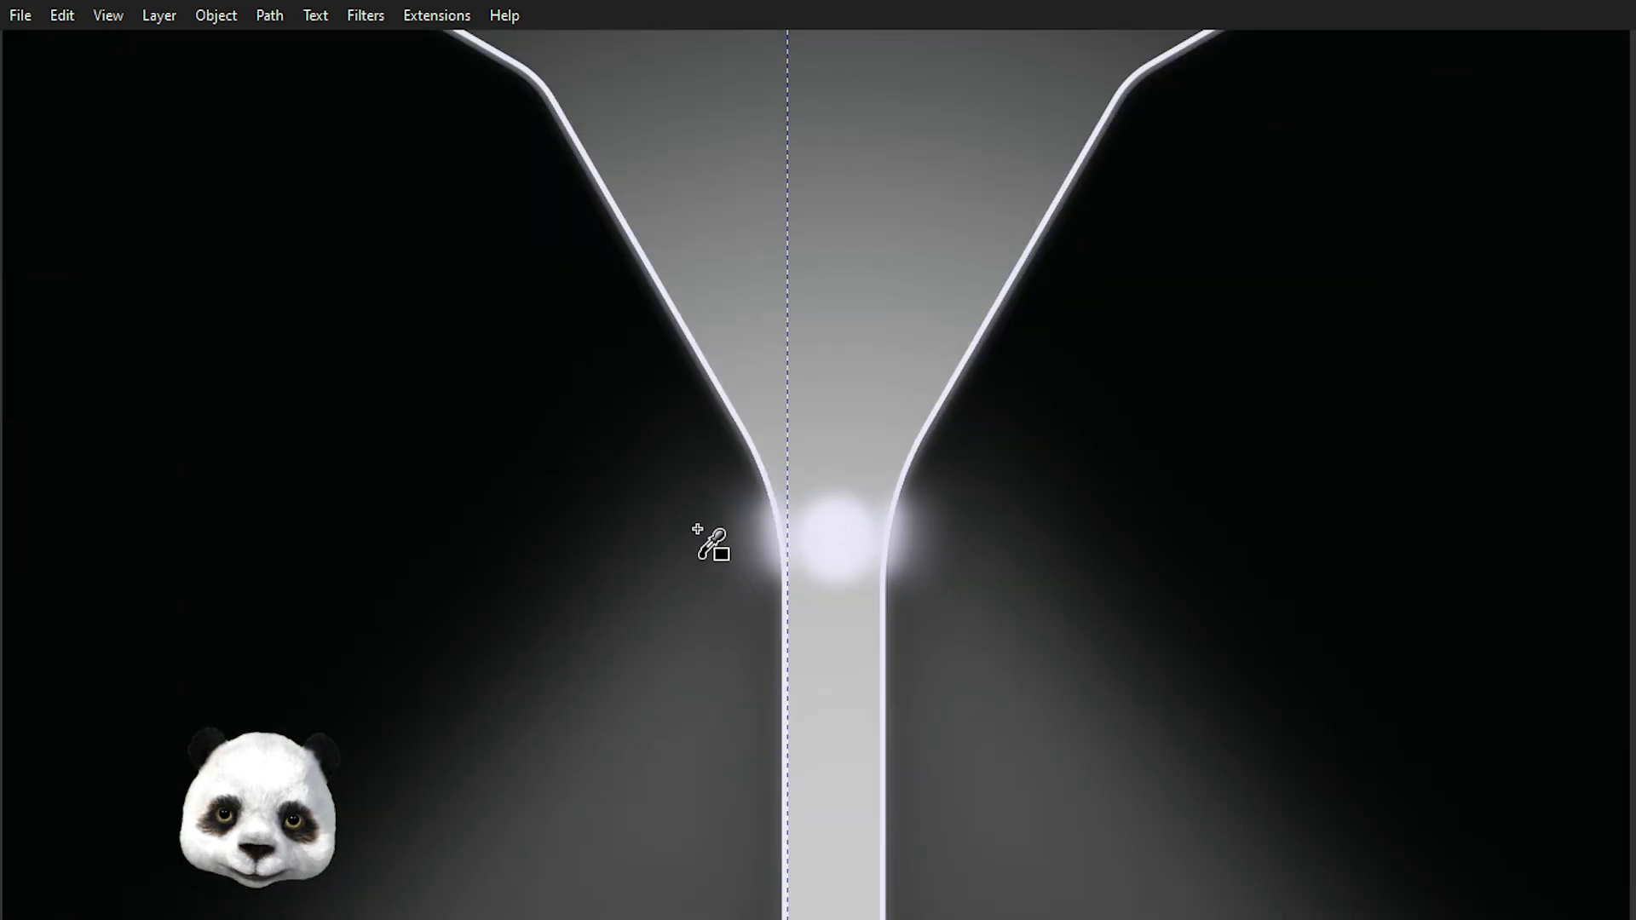
{"action": "scroll", "coordinate": [753, 268], "scroll_direction": "down", "scroll_amount": 1}
{"action": "scroll", "coordinate": [753, 267], "scroll_direction": "up", "scroll_amount": 3}
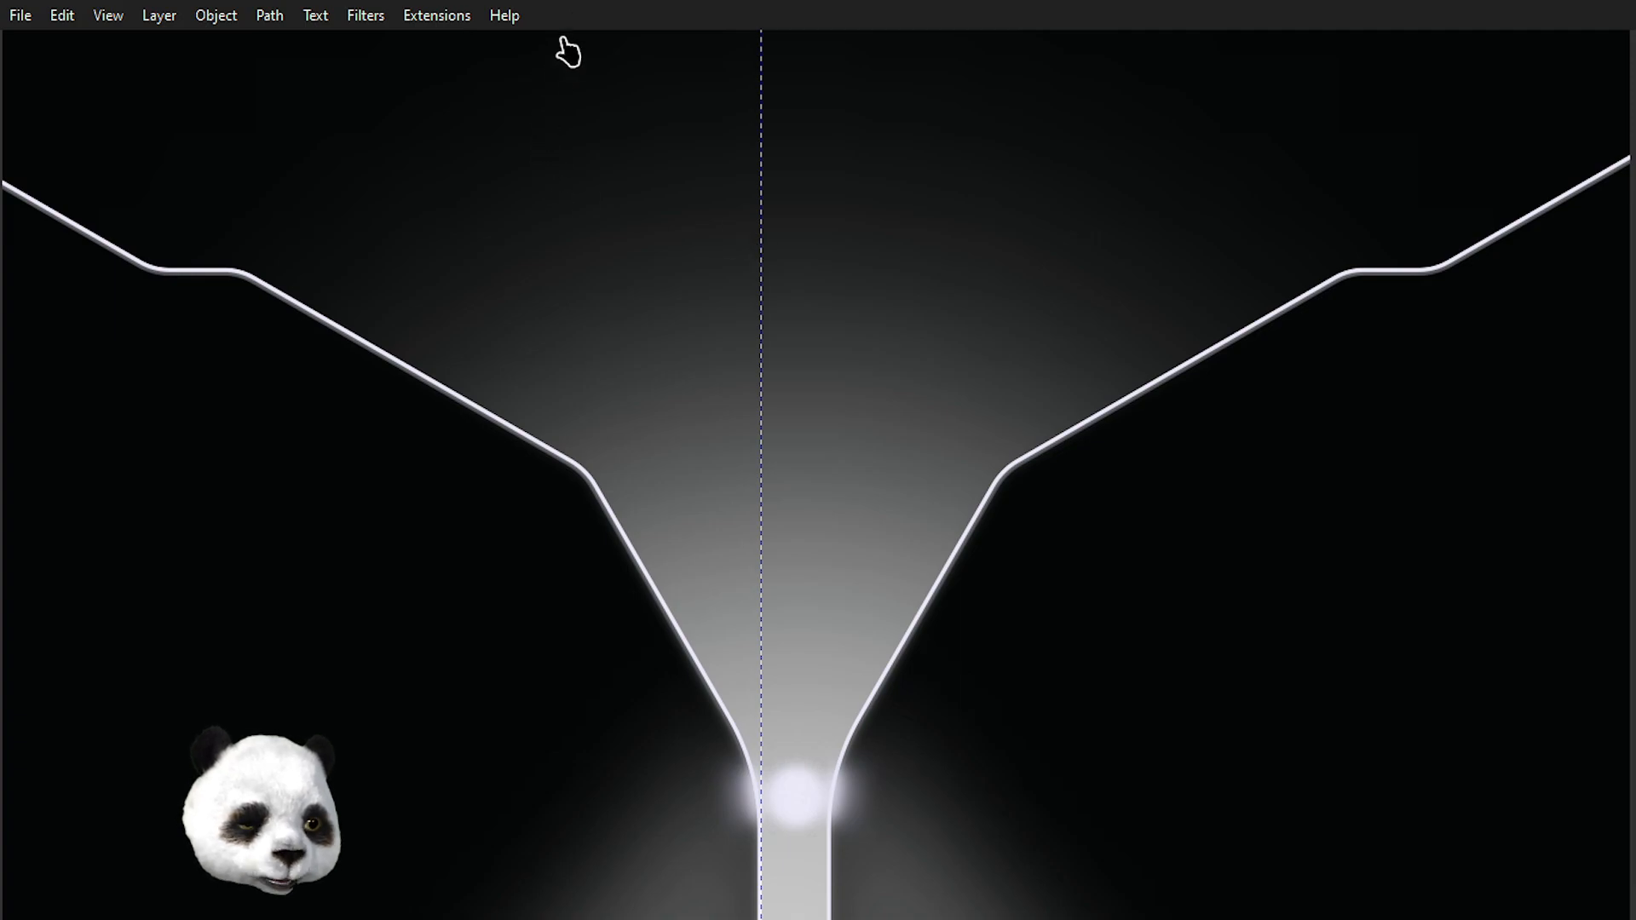
Nudge the selected light edge outline upward by five pixel steps along the funnel.
{"action": "key", "text": "Down"}
{"action": "key", "text": "Up"}
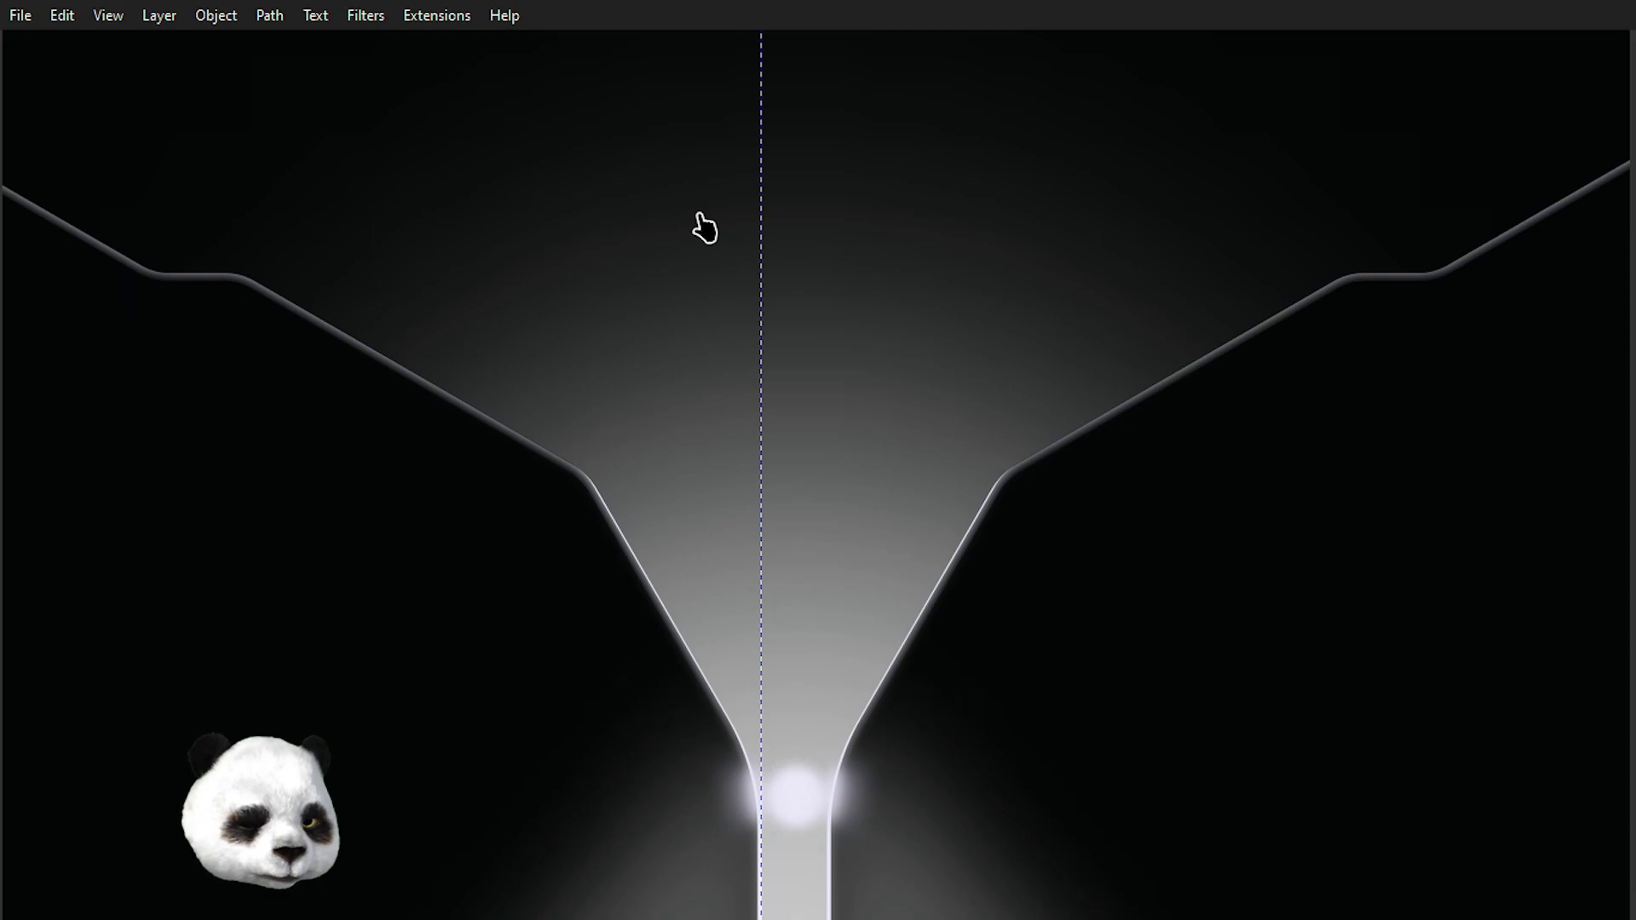
{"action": "key", "text": "alt+Up"}
{"action": "key", "text": "alt+Up"}
{"action": "key", "text": "alt+Up"}
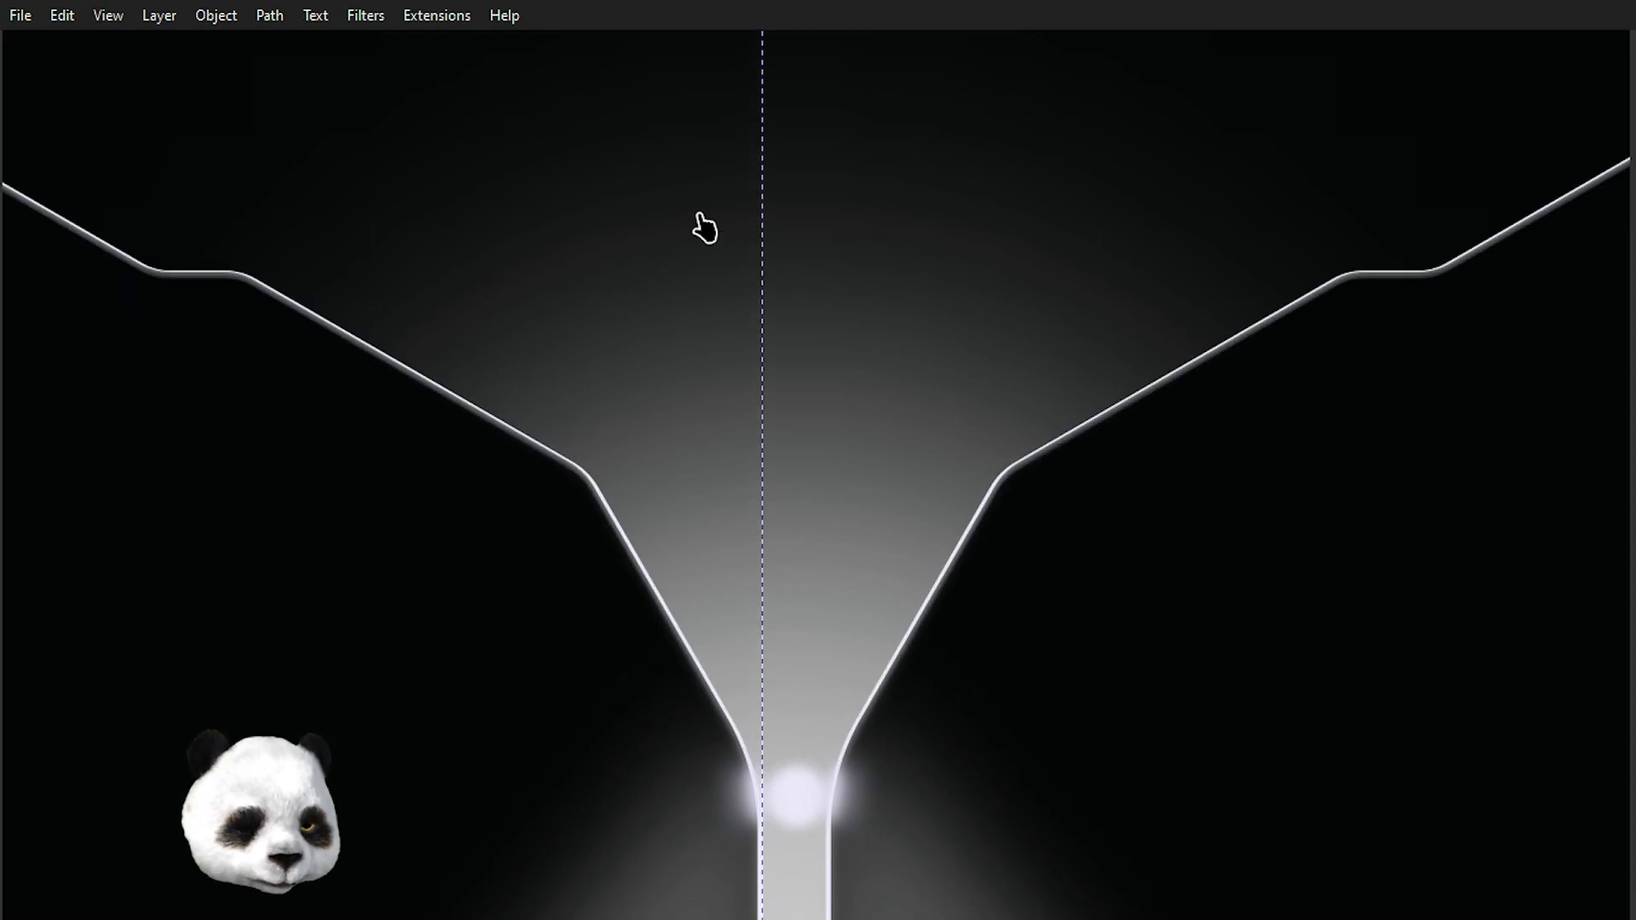
{"action": "scroll", "coordinate": [707, 384], "scroll_direction": "down", "scroll_amount": 6}
{"action": "scroll", "coordinate": [749, 438], "scroll_direction": "down", "scroll_amount": 4}
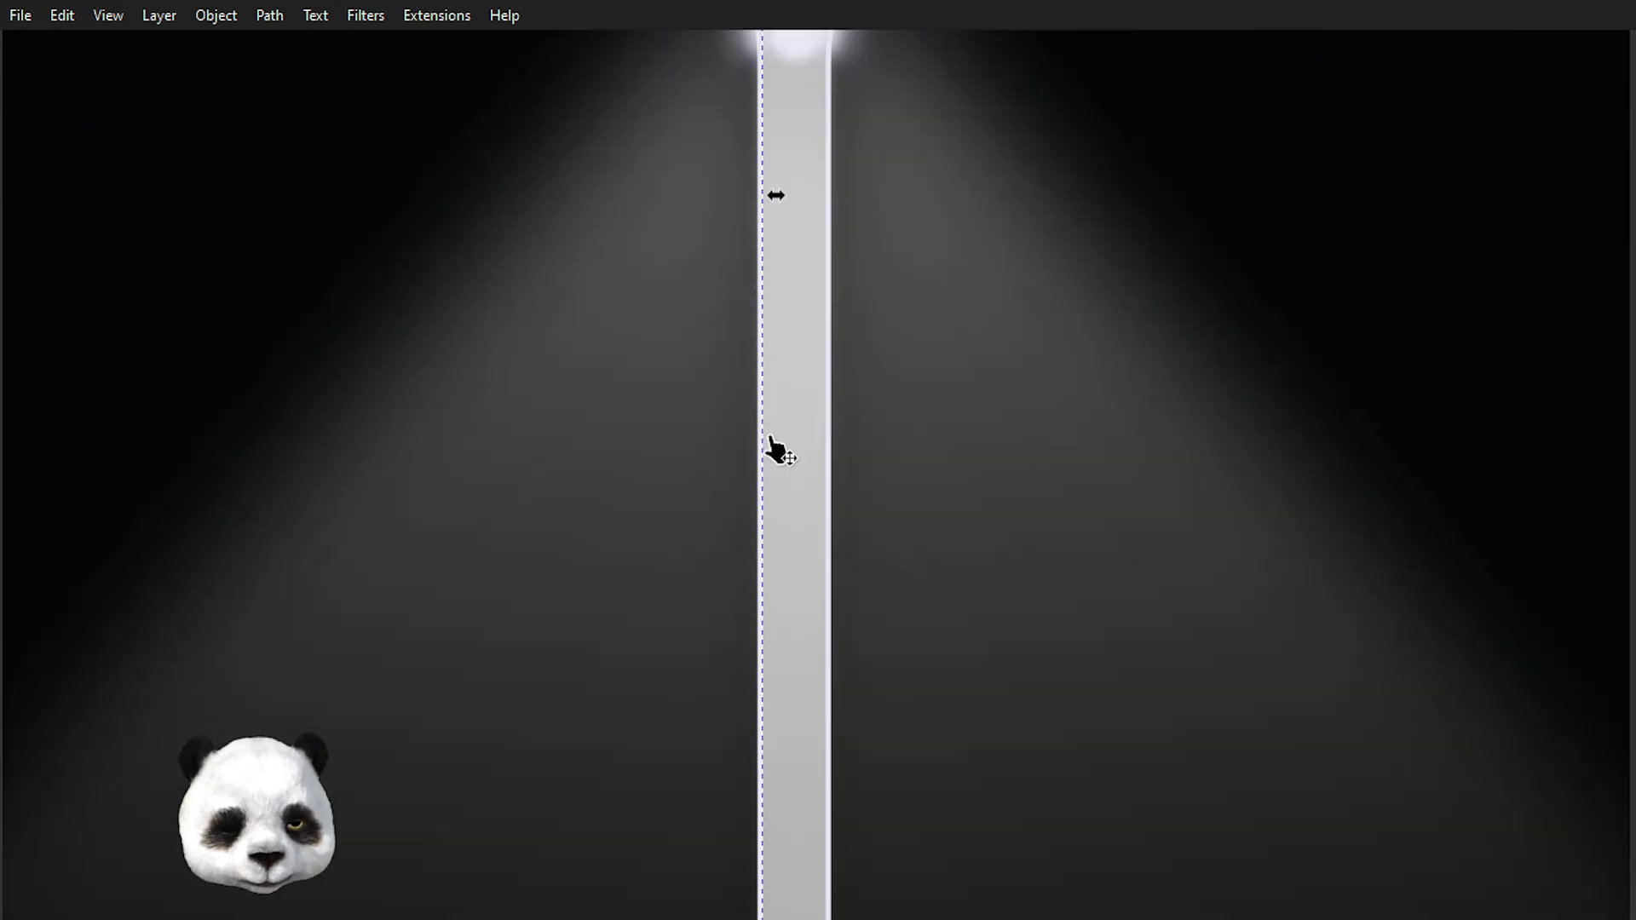
{"action": "scroll", "coordinate": [777, 450], "scroll_direction": "up", "scroll_amount": 9}
{"action": "key", "text": "alt+Up"}
{"action": "key", "text": "alt+Up"}
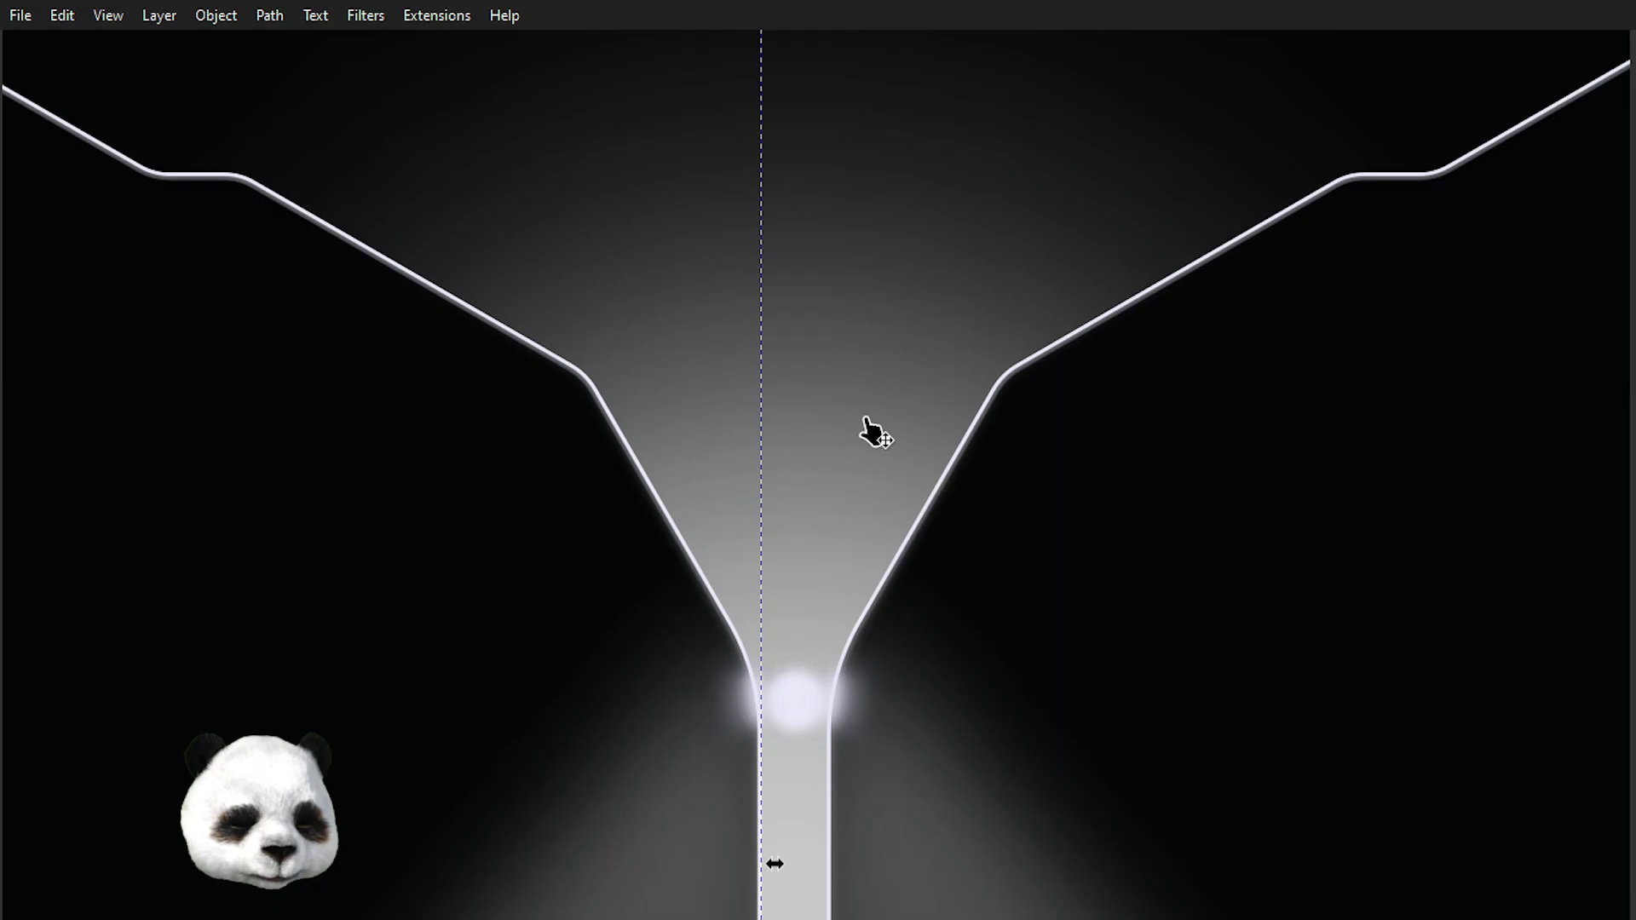
Show the whole page and inspect the left funnel path's nodes, then return to the selection tool.
{"action": "scroll", "coordinate": [852, 439], "scroll_direction": "down", "scroll_amount": 3}
{"action": "scroll", "coordinate": [639, 244], "scroll_direction": "up", "scroll_amount": 2}
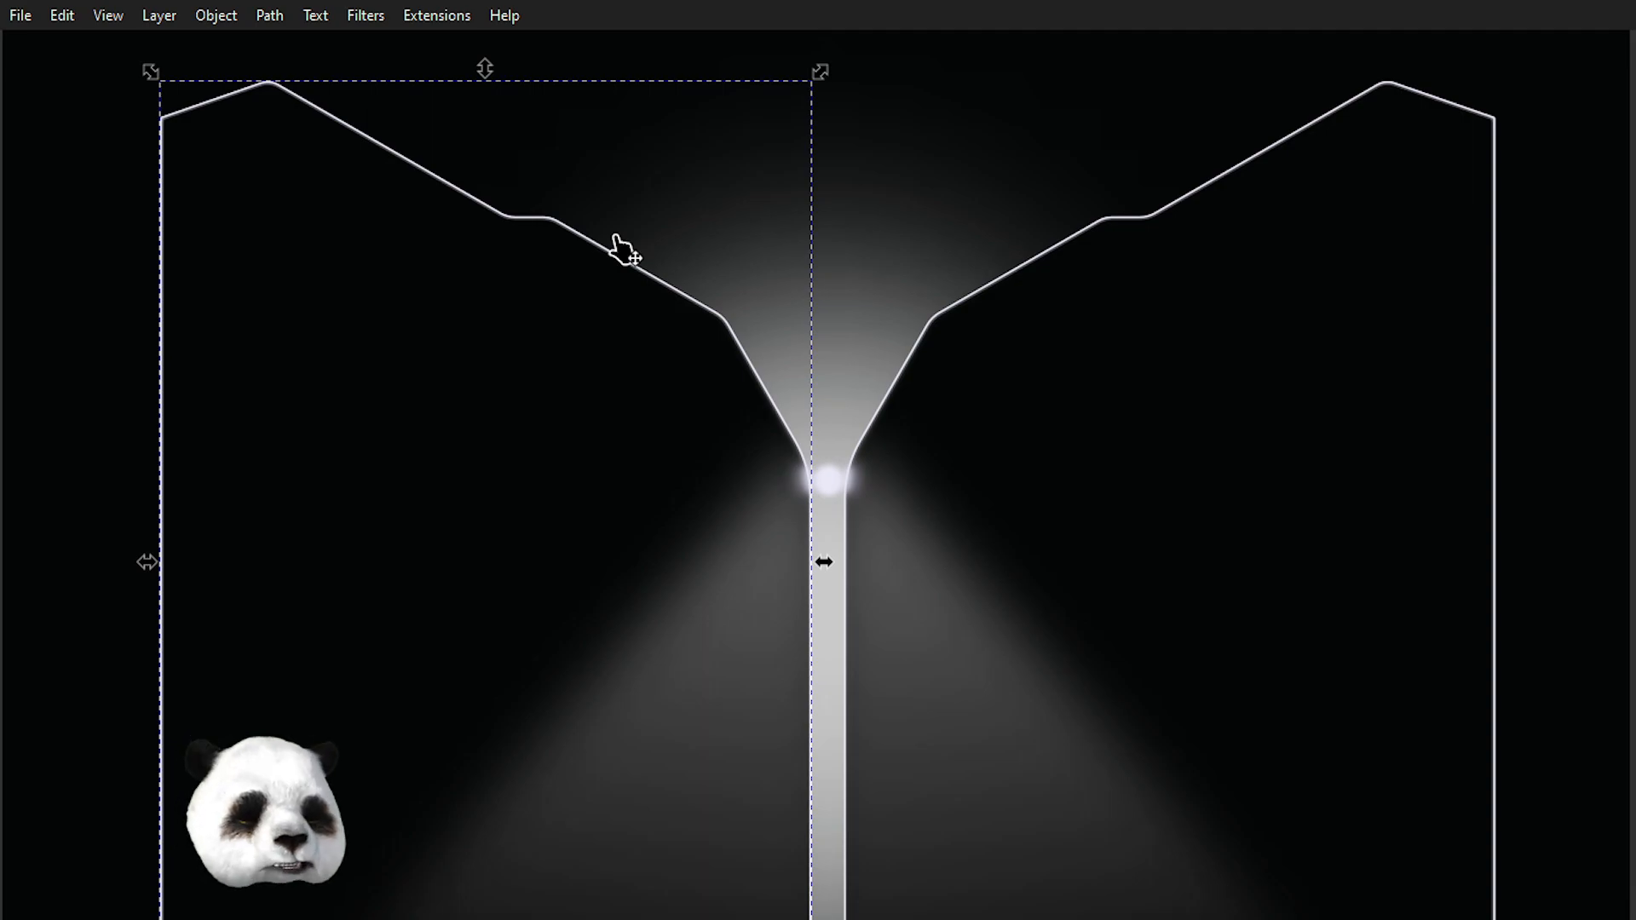
{"action": "scroll", "coordinate": [832, 446], "scroll_direction": "up", "scroll_amount": 2}
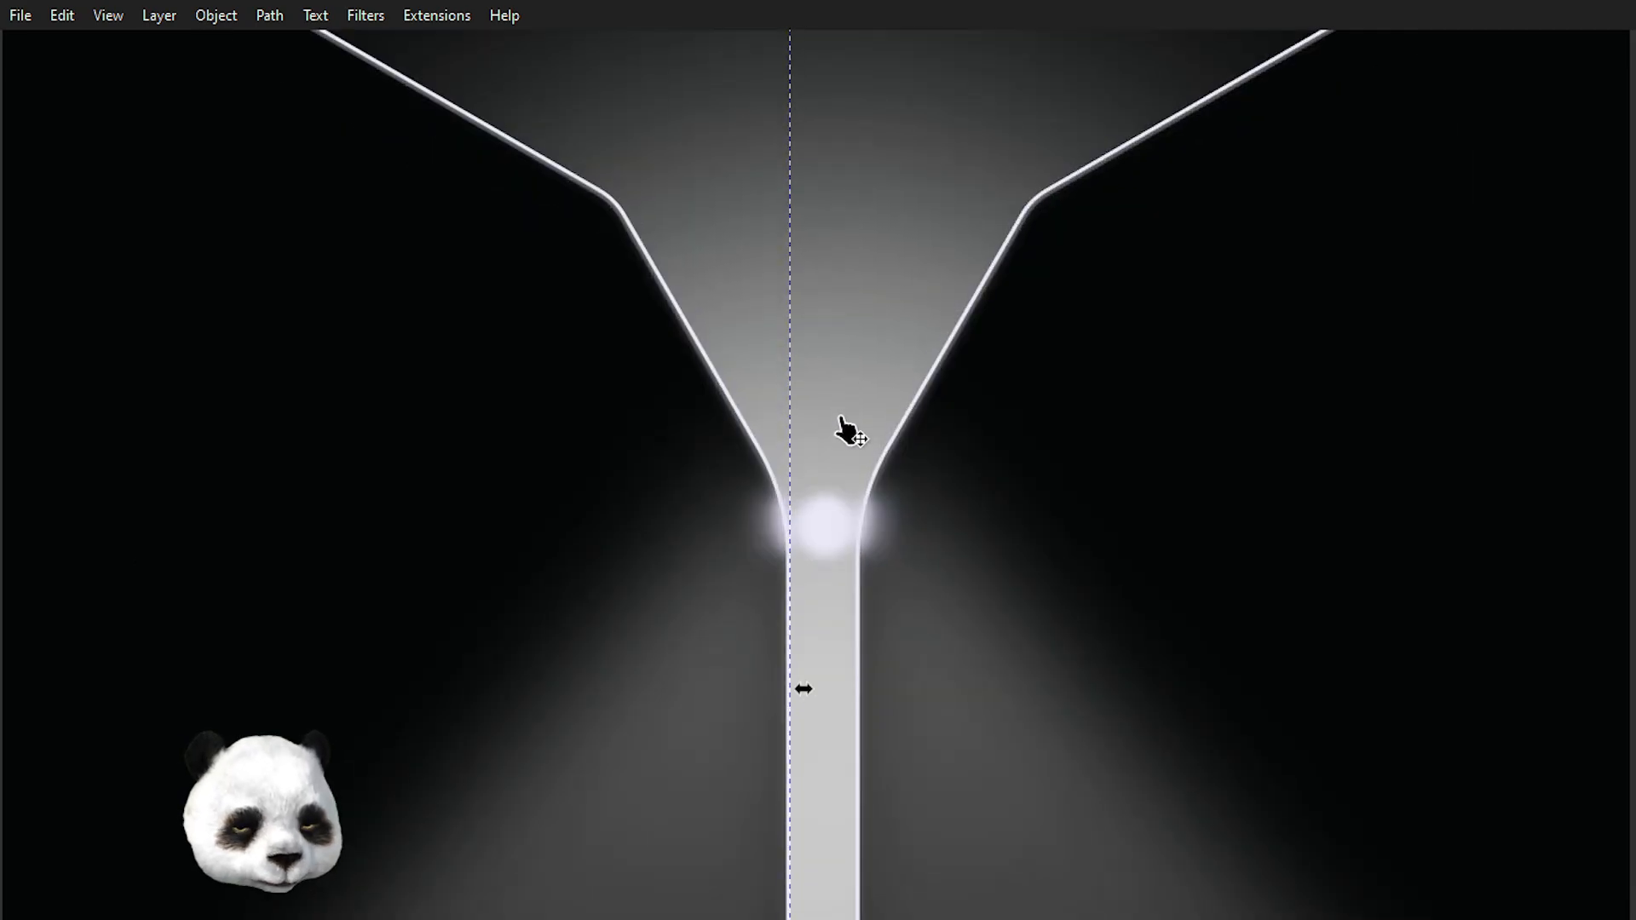
{"action": "key", "text": "alt"}
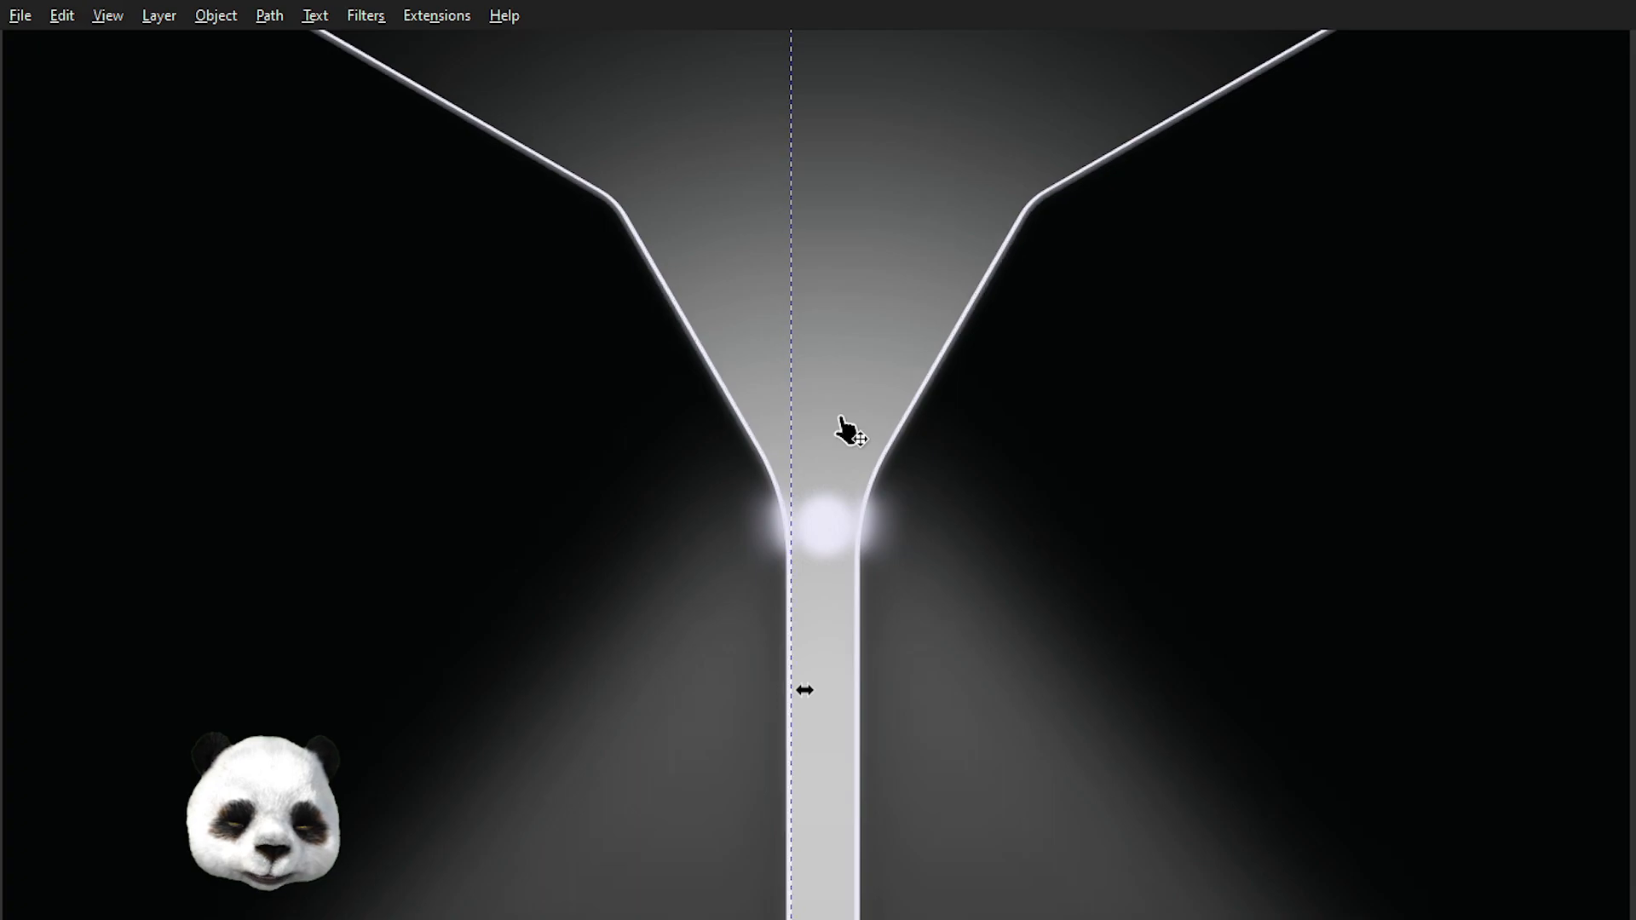
{"action": "key", "text": "5"}
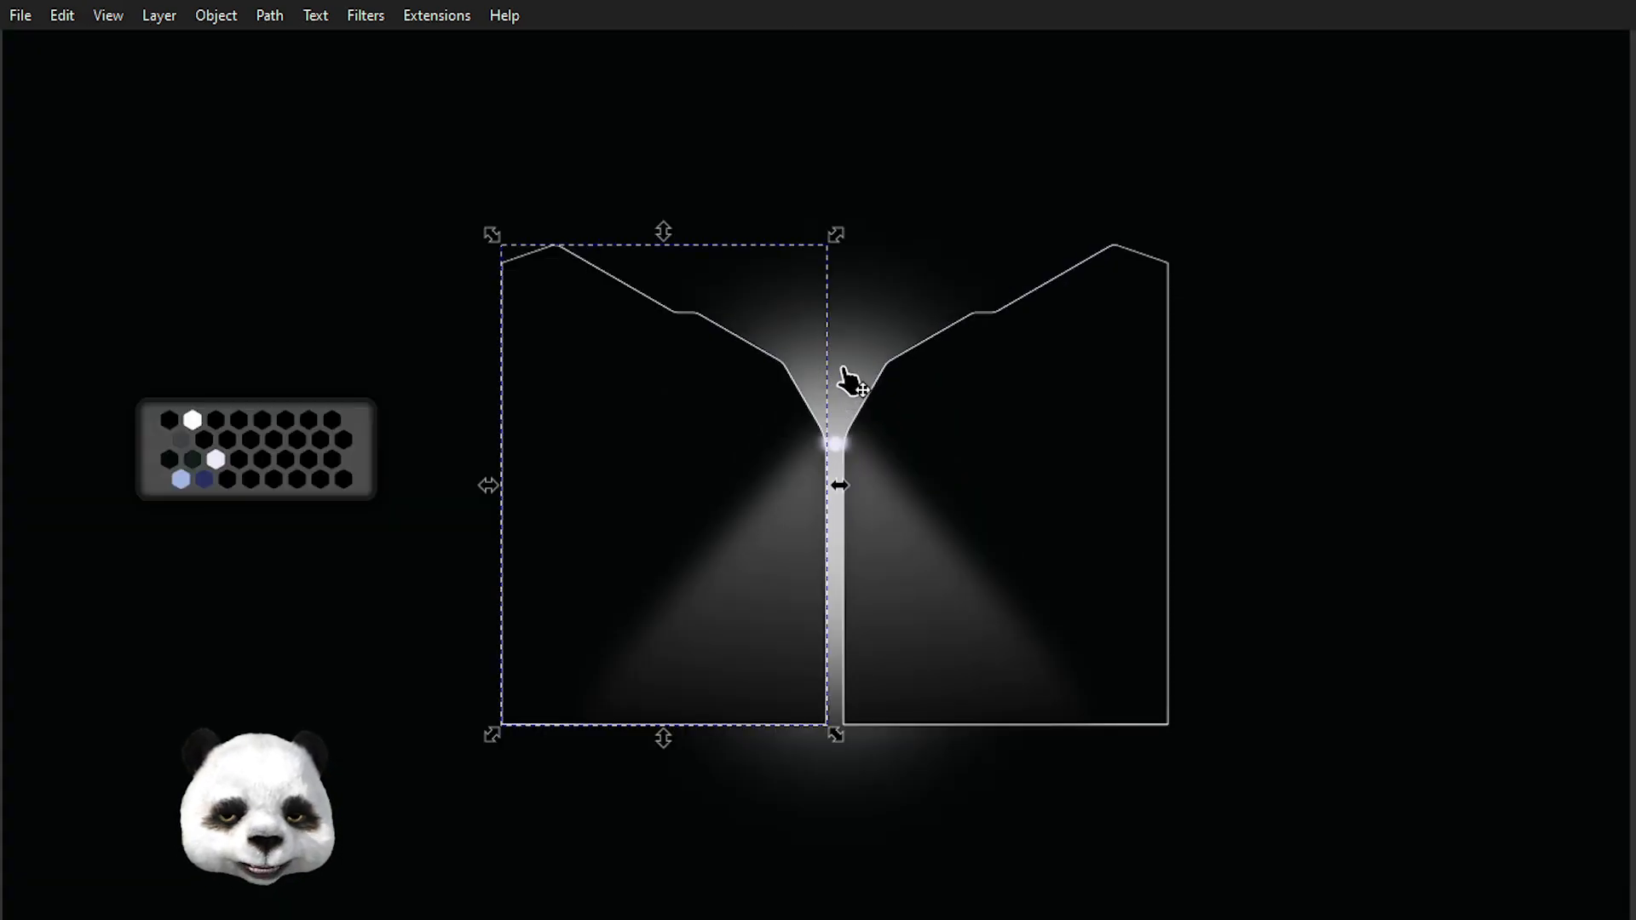
{"action": "key", "text": "n"}
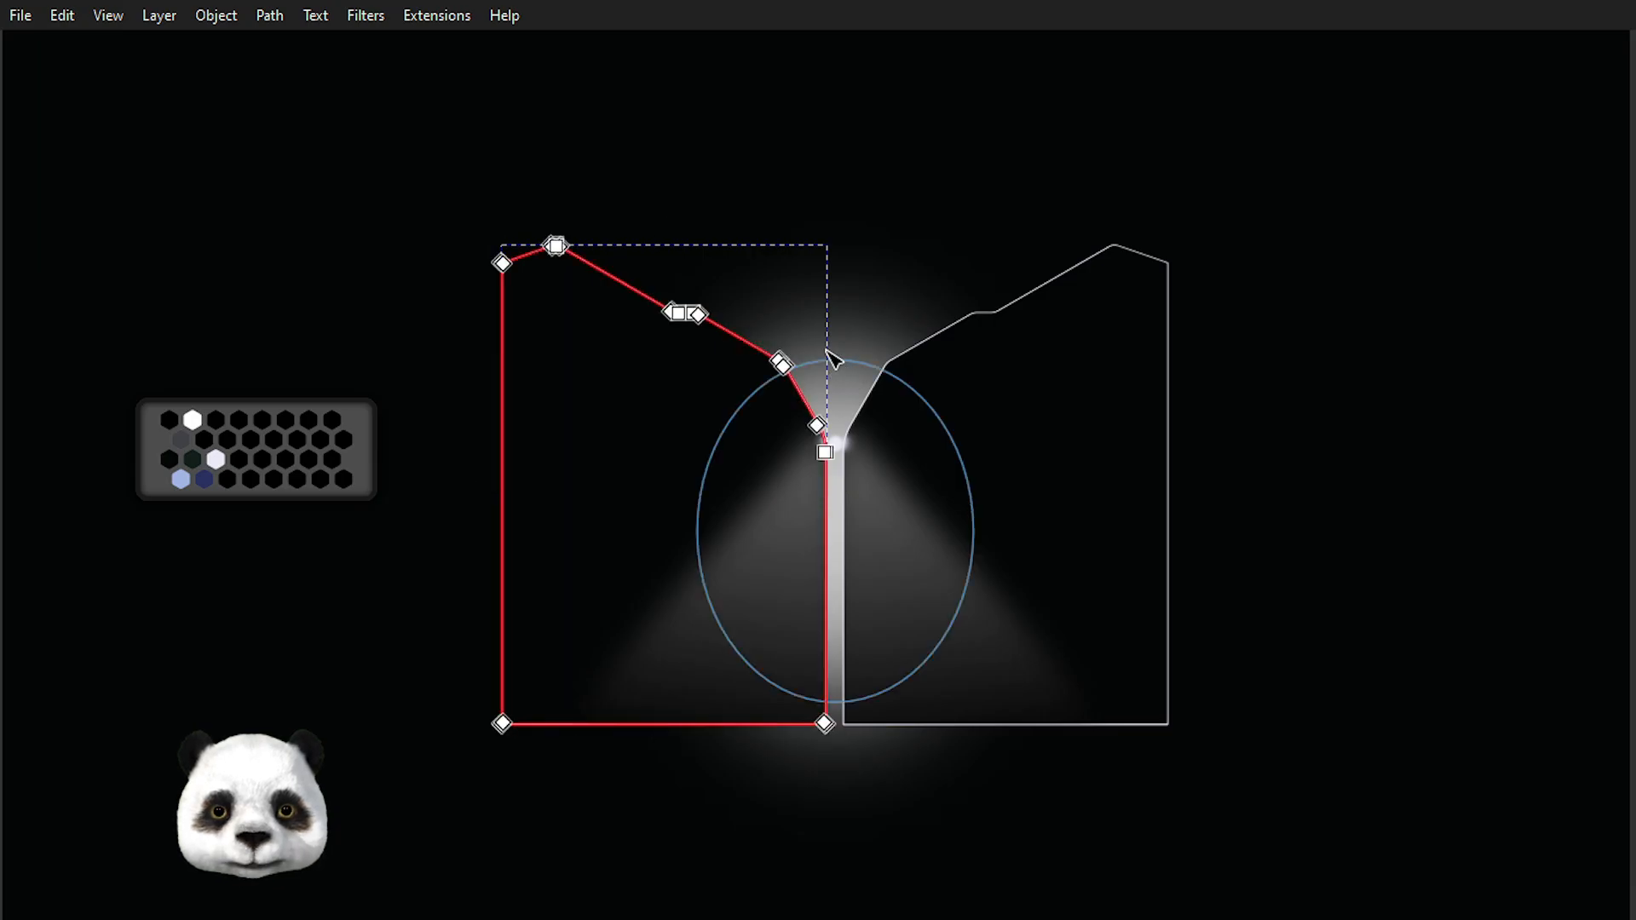
{"action": "scroll", "coordinate": [771, 307], "scroll_direction": "up", "scroll_amount": 3}
{"action": "key", "text": "s"}
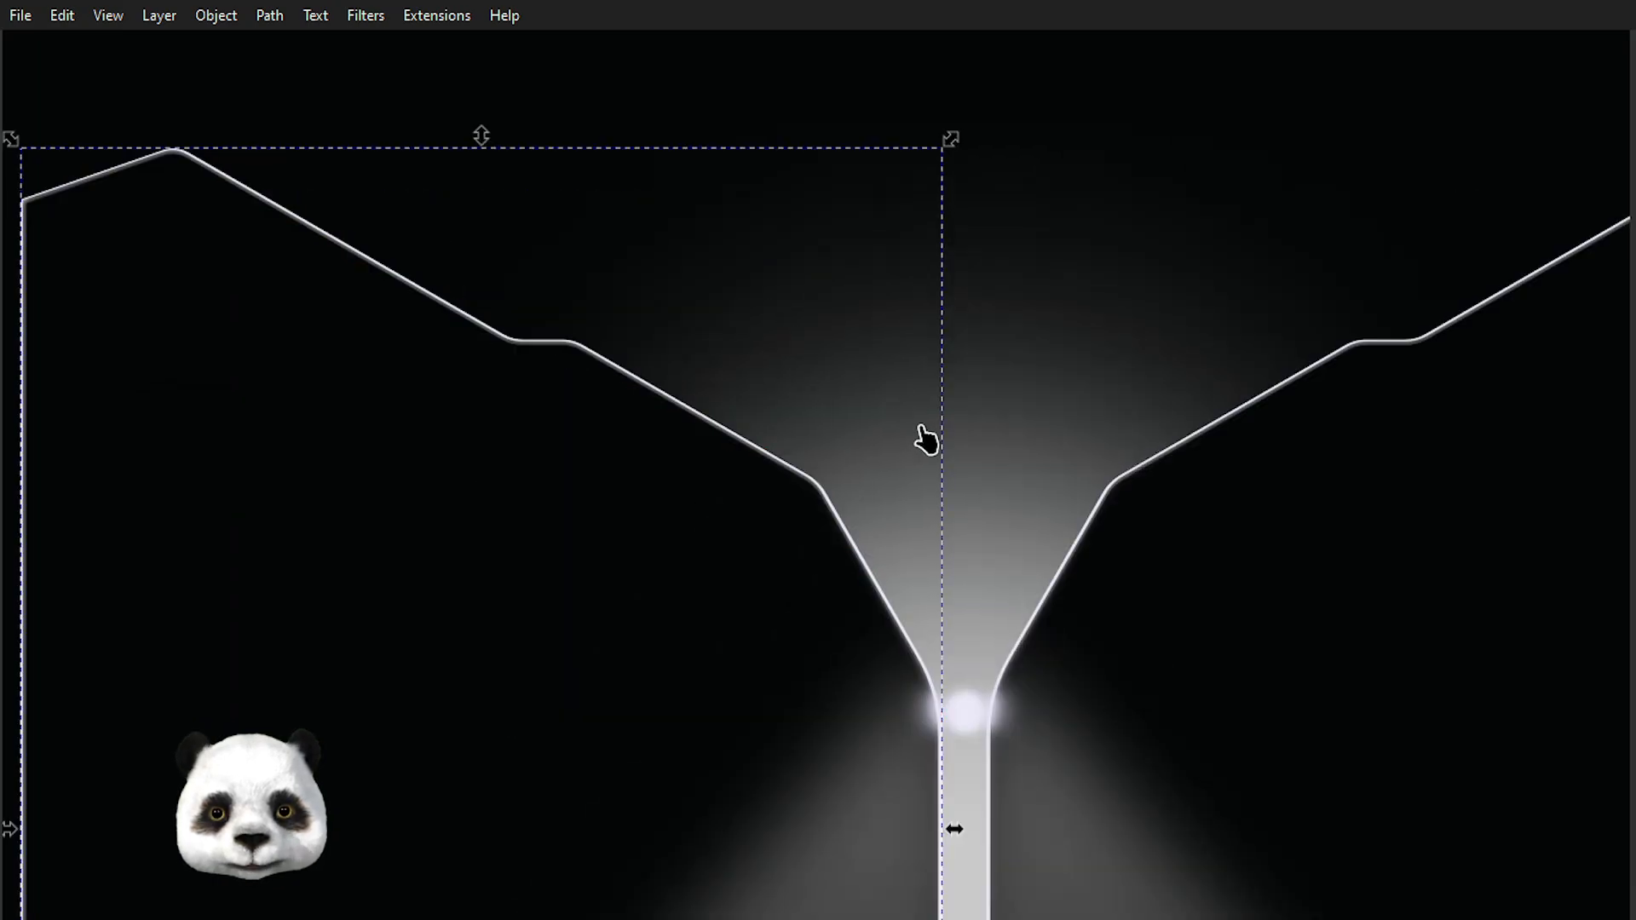
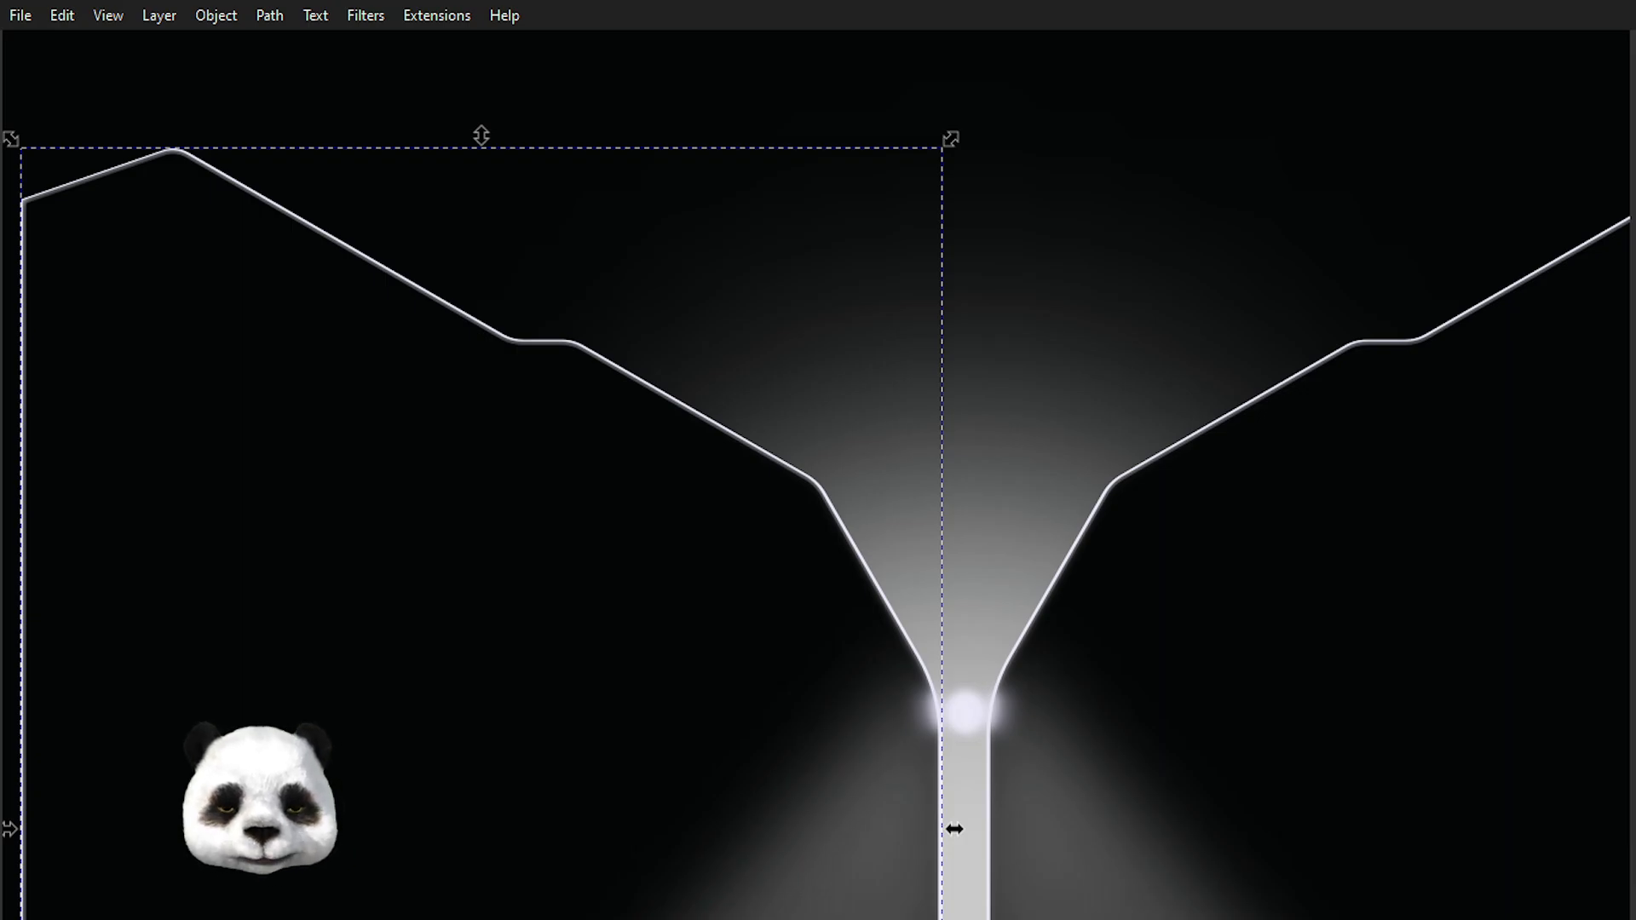
Try deleting the bottom-left corner node of the left funnel path, then undo the deletion.
{"action": "scroll", "coordinate": [1257, 337], "scroll_direction": "down", "scroll_amount": 3}
{"action": "double_click", "coordinate": [894, 410]}
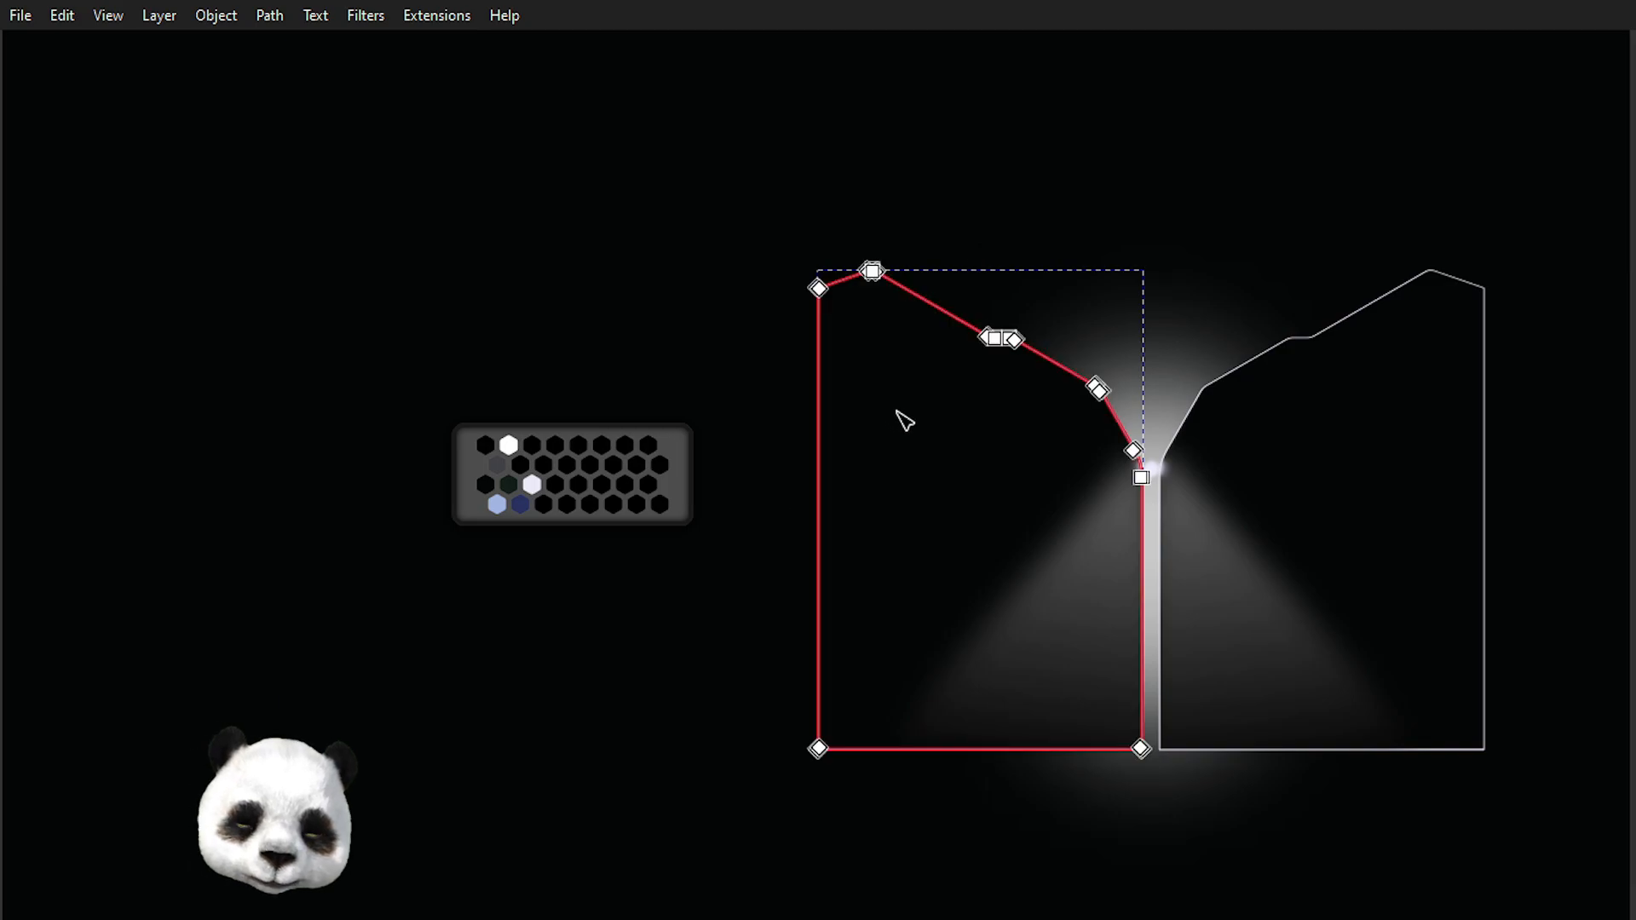
{"action": "scroll", "coordinate": [1039, 790], "scroll_direction": "up", "scroll_amount": 2}
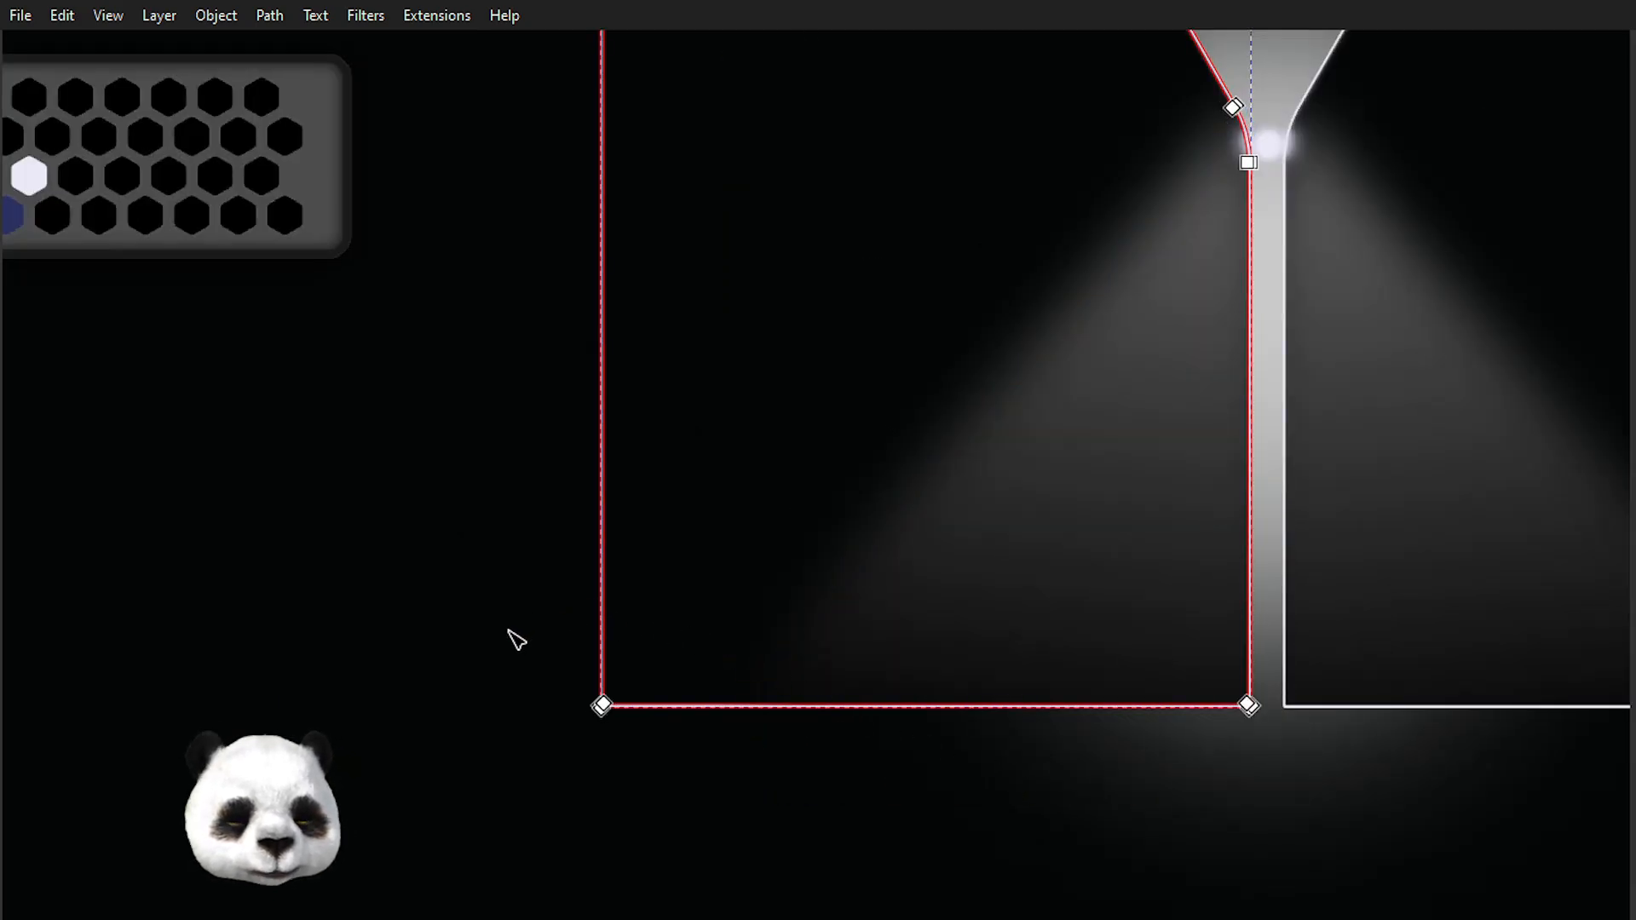
{"action": "left_click", "coordinate": [601, 705]}
{"action": "left_click_drag", "start_coordinate": [602, 708], "coordinate": [636, 679]}
{"action": "key", "text": "Delete"}
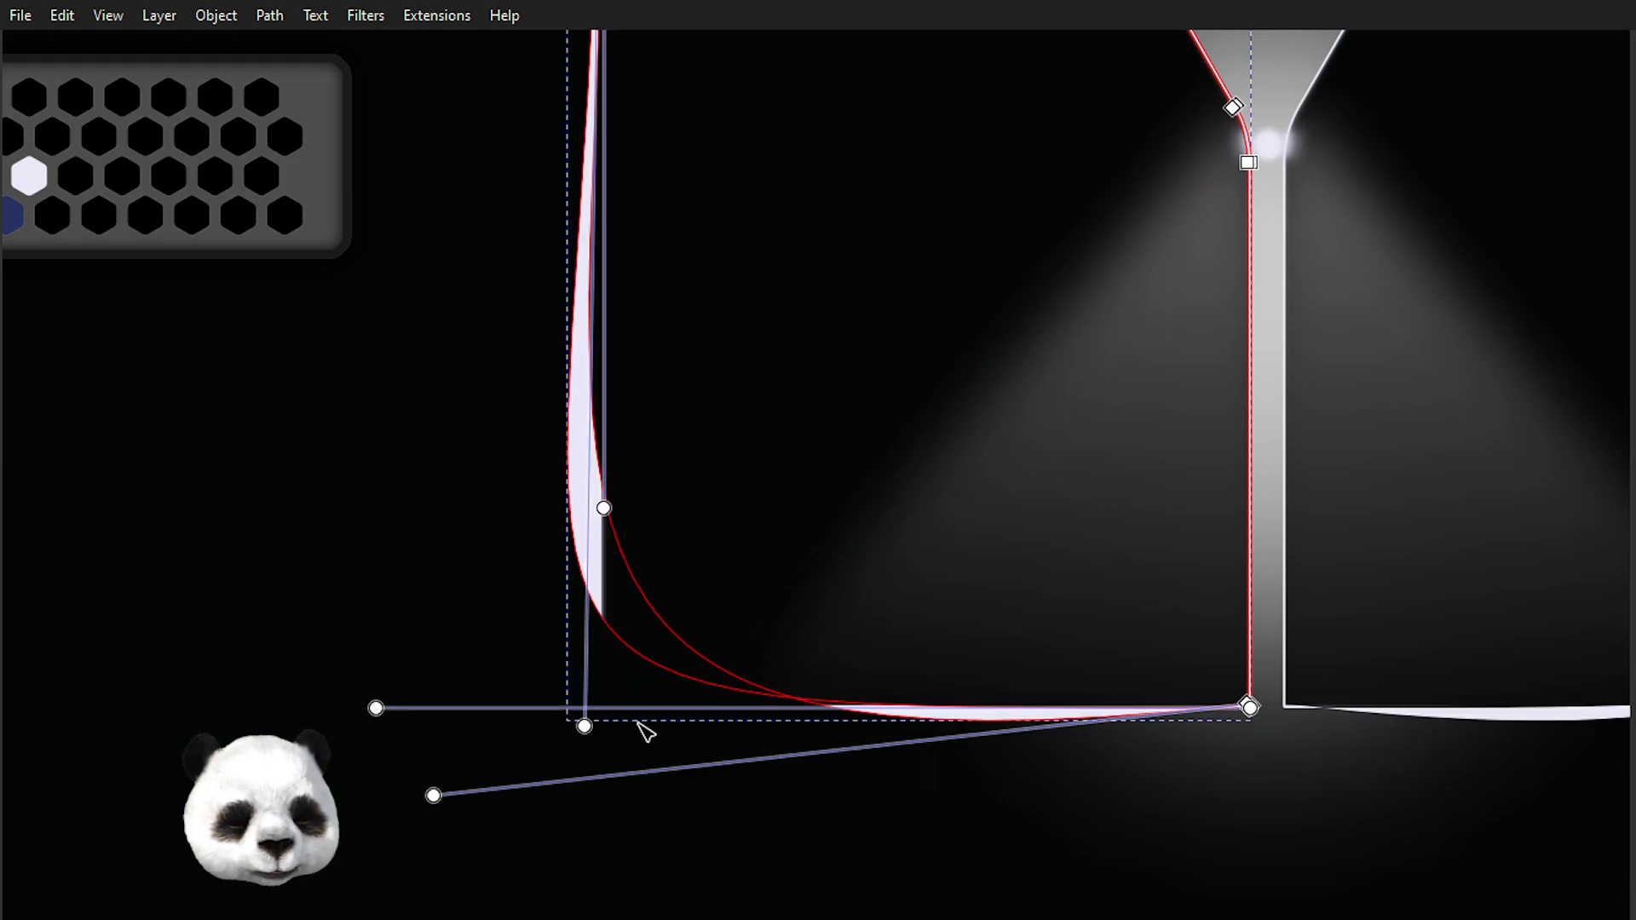
{"action": "left_click", "coordinate": [845, 846]}
{"action": "key", "text": "ctrl+z"}
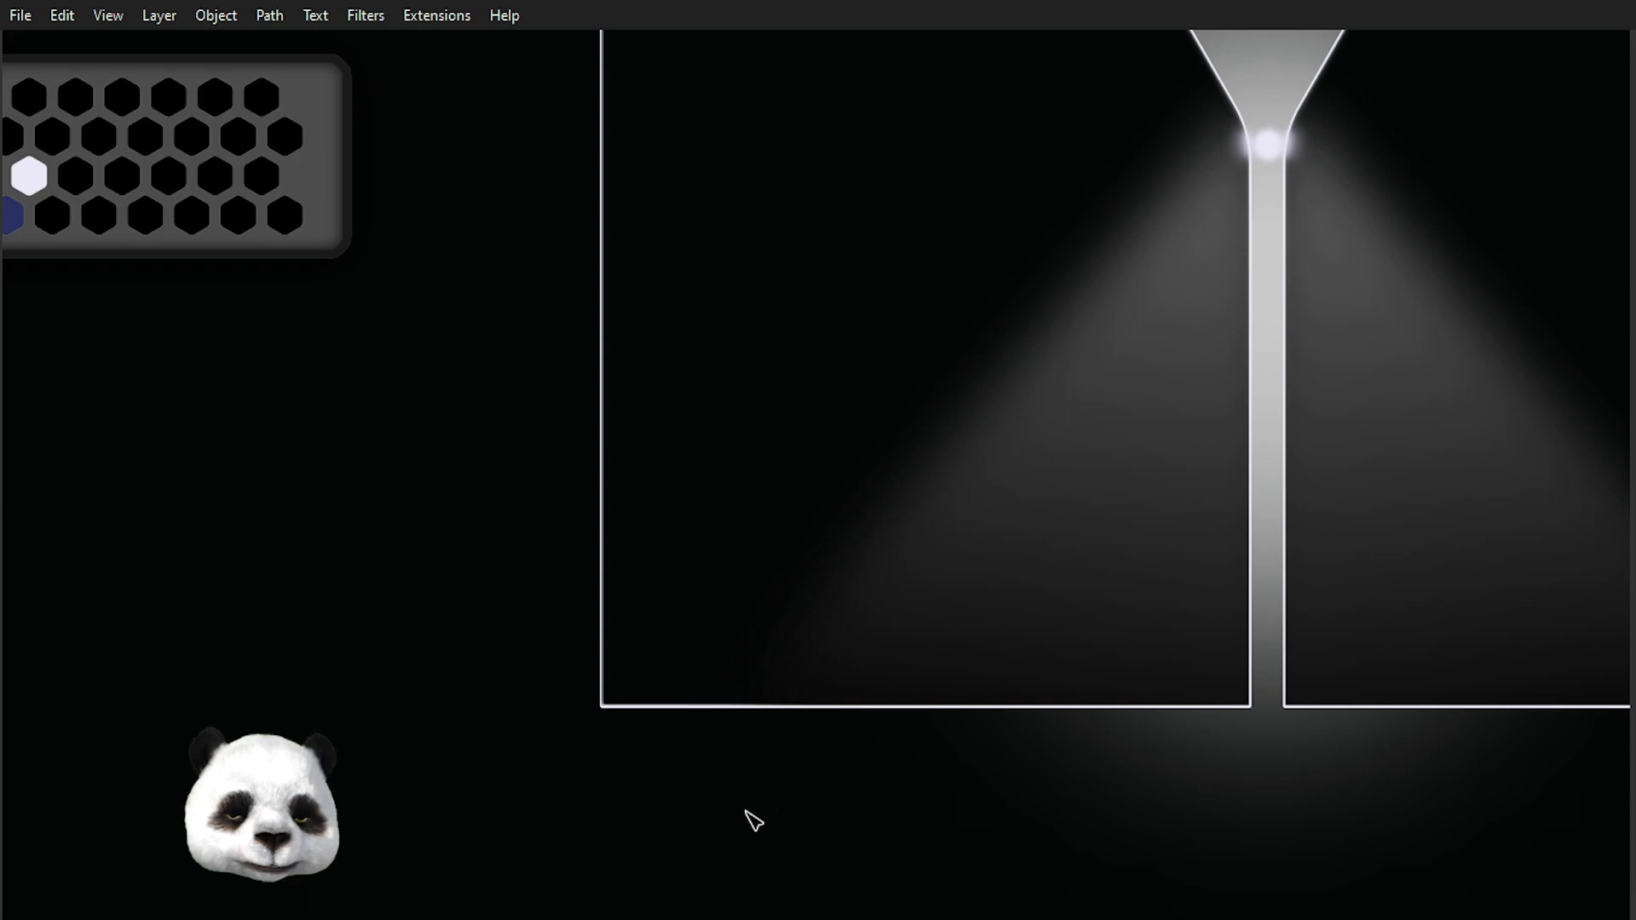
Try dragging the bottom-left corner of the left funnel path, then undo the move.
{"action": "left_click", "coordinate": [685, 707]}
{"action": "scroll", "coordinate": [632, 749], "scroll_direction": "up", "scroll_amount": 3}
{"action": "left_click_drag", "start_coordinate": [616, 712], "coordinate": [498, 596]}
{"action": "left_click_drag", "start_coordinate": [522, 604], "coordinate": [740, 443]}
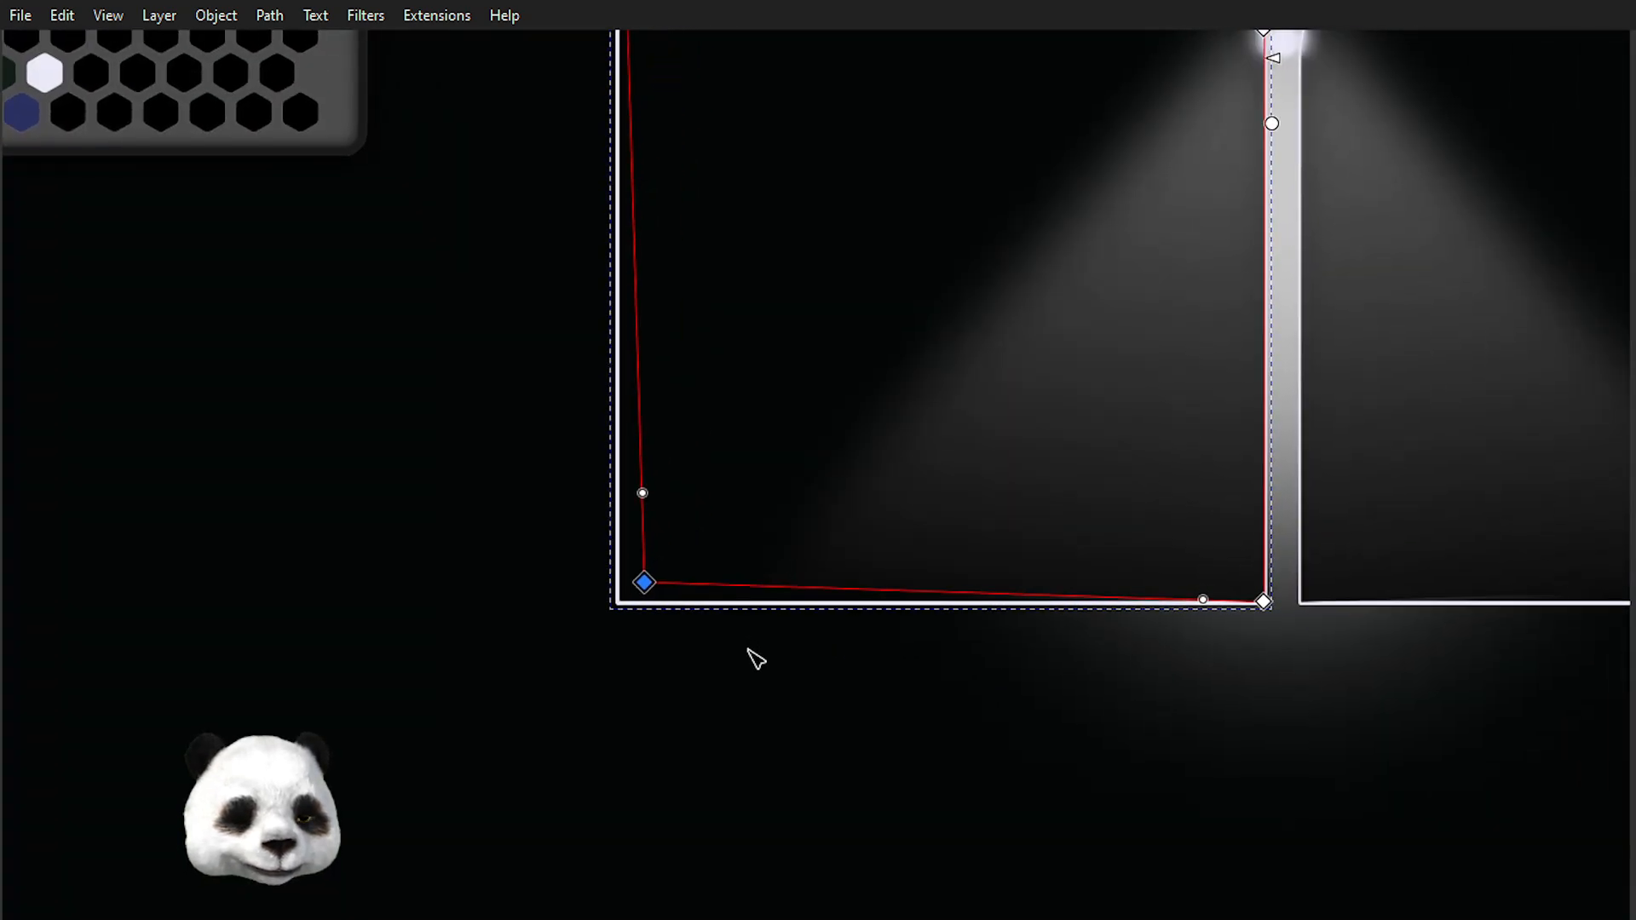
{"action": "key", "text": "ctrl+z"}
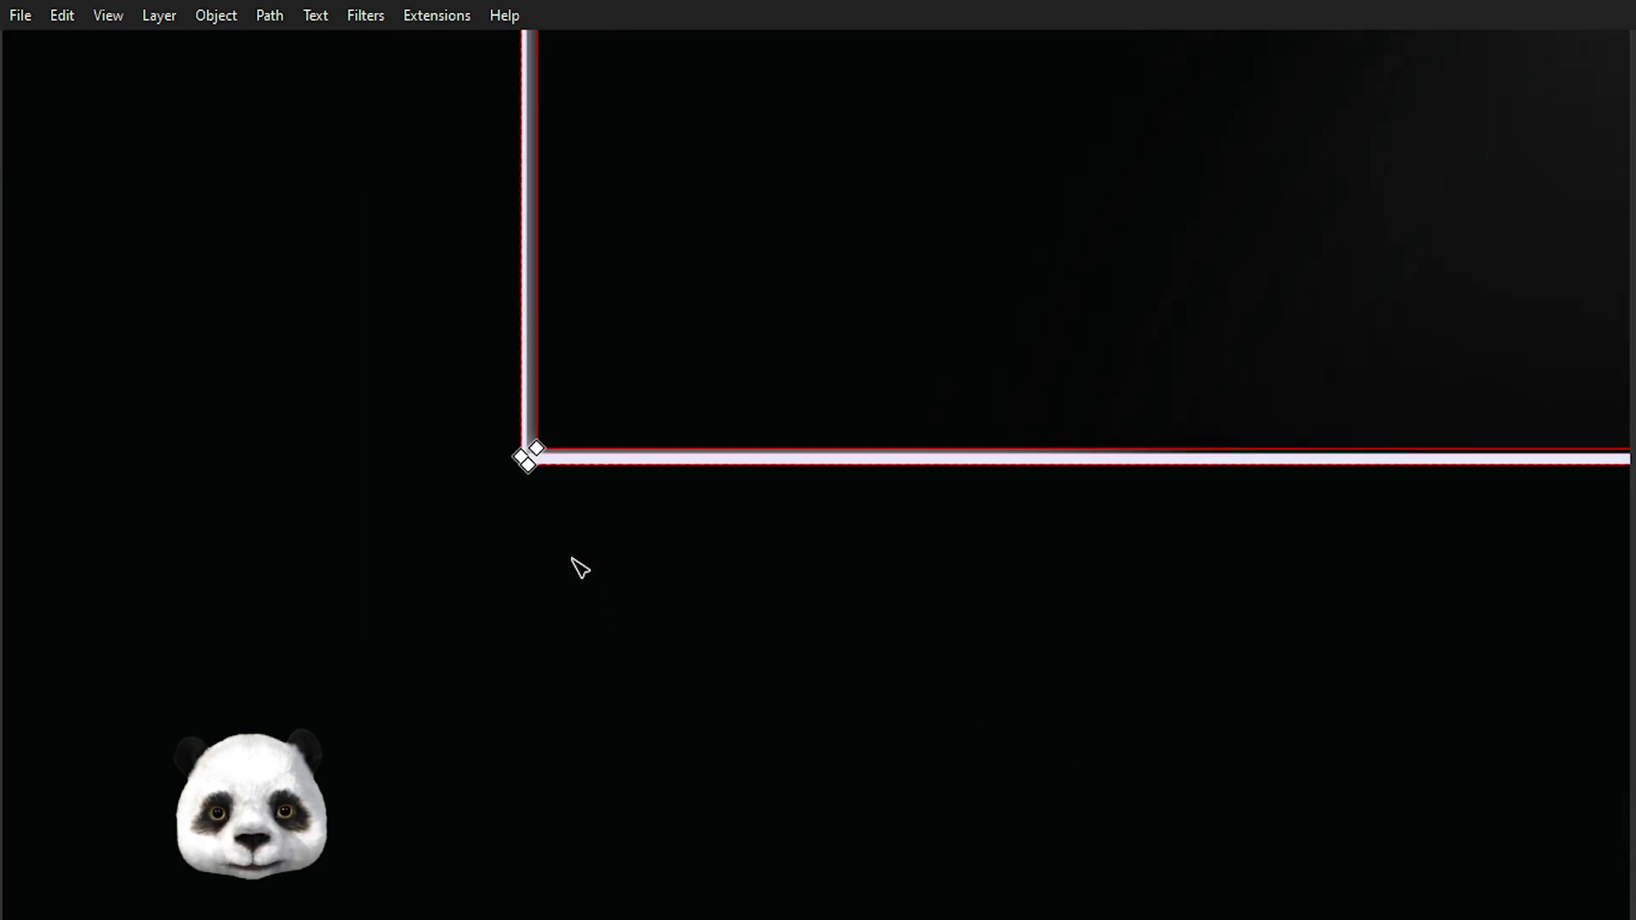
Try moving the rounded peak nodes of the left funnel outlines downward, then undo the move.
{"action": "left_click_drag", "start_coordinate": [570, 560], "coordinate": [454, 416]}
{"action": "scroll", "coordinate": [577, 540], "scroll_direction": "up", "scroll_amount": 4}
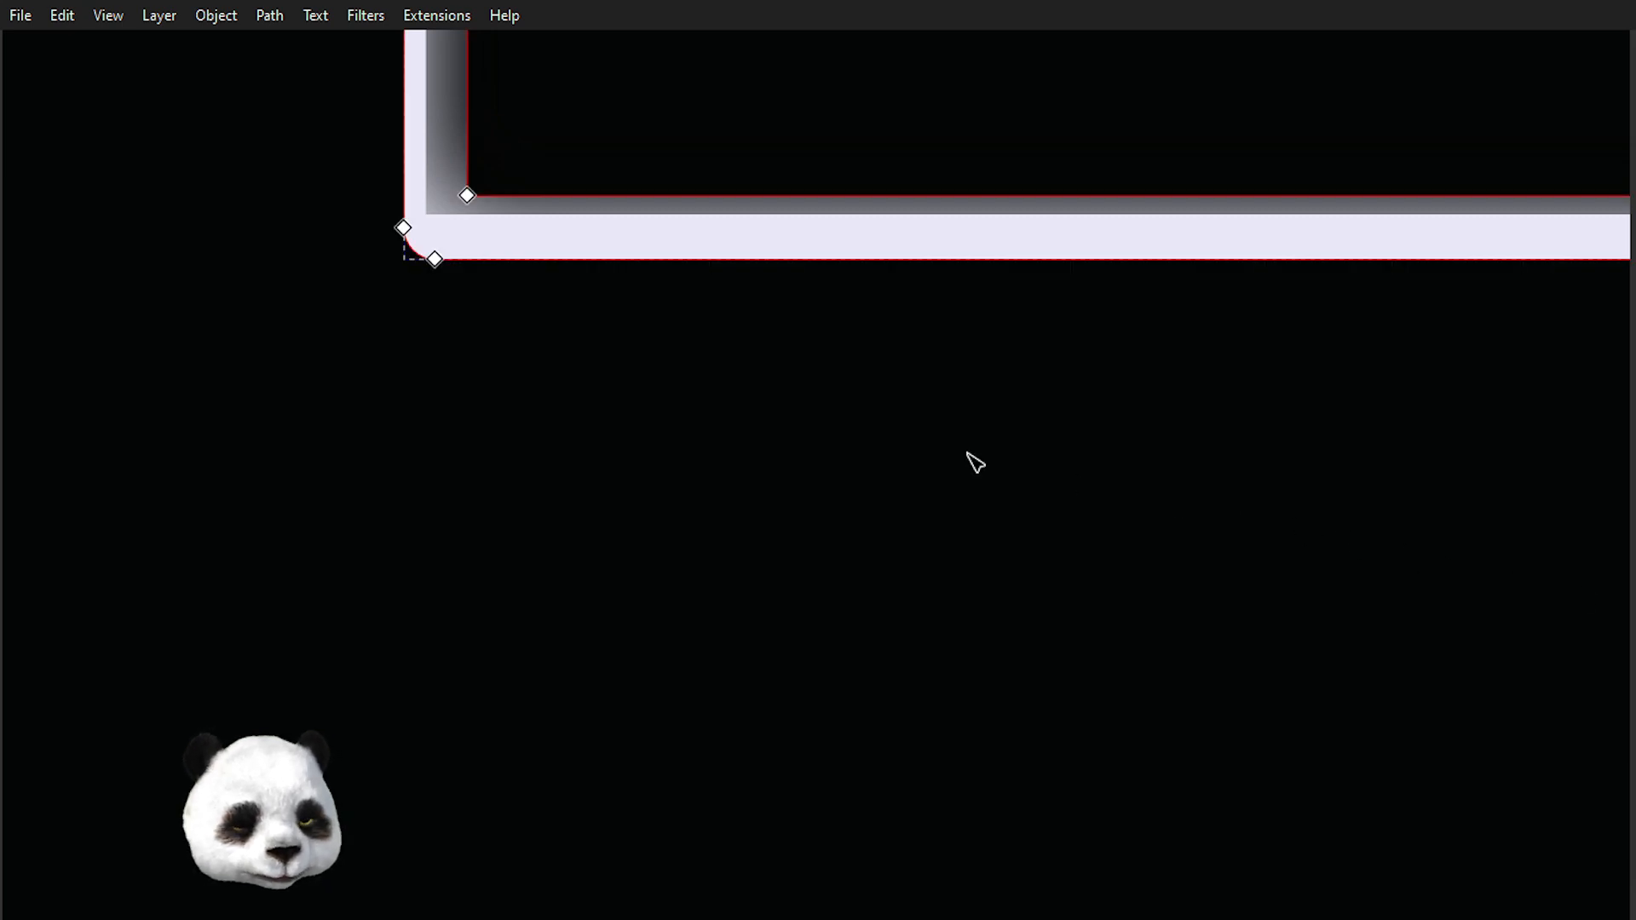
{"action": "left_click_drag", "start_coordinate": [463, 354], "coordinate": [582, 111]}
{"action": "scroll", "coordinate": [620, 257], "scroll_direction": "down", "scroll_amount": 4}
{"action": "left_click_drag", "start_coordinate": [609, 304], "coordinate": [486, 637]}
{"action": "scroll", "coordinate": [495, 647], "scroll_direction": "down", "scroll_amount": 2}
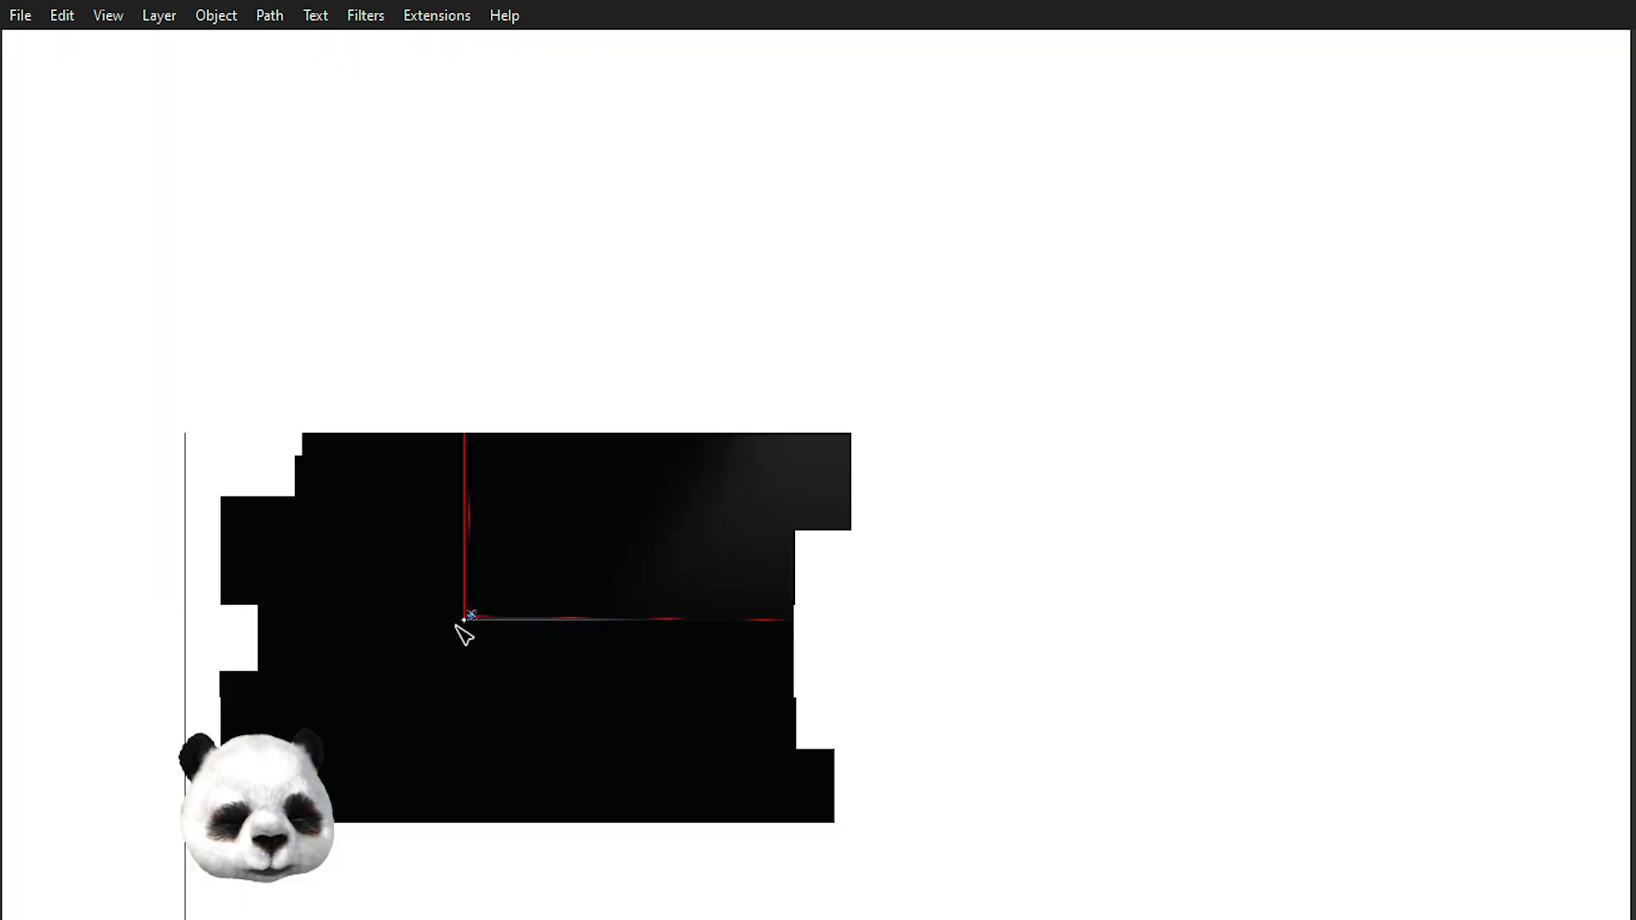
{"action": "left_click_drag", "start_coordinate": [559, 358], "coordinate": [762, 860]}
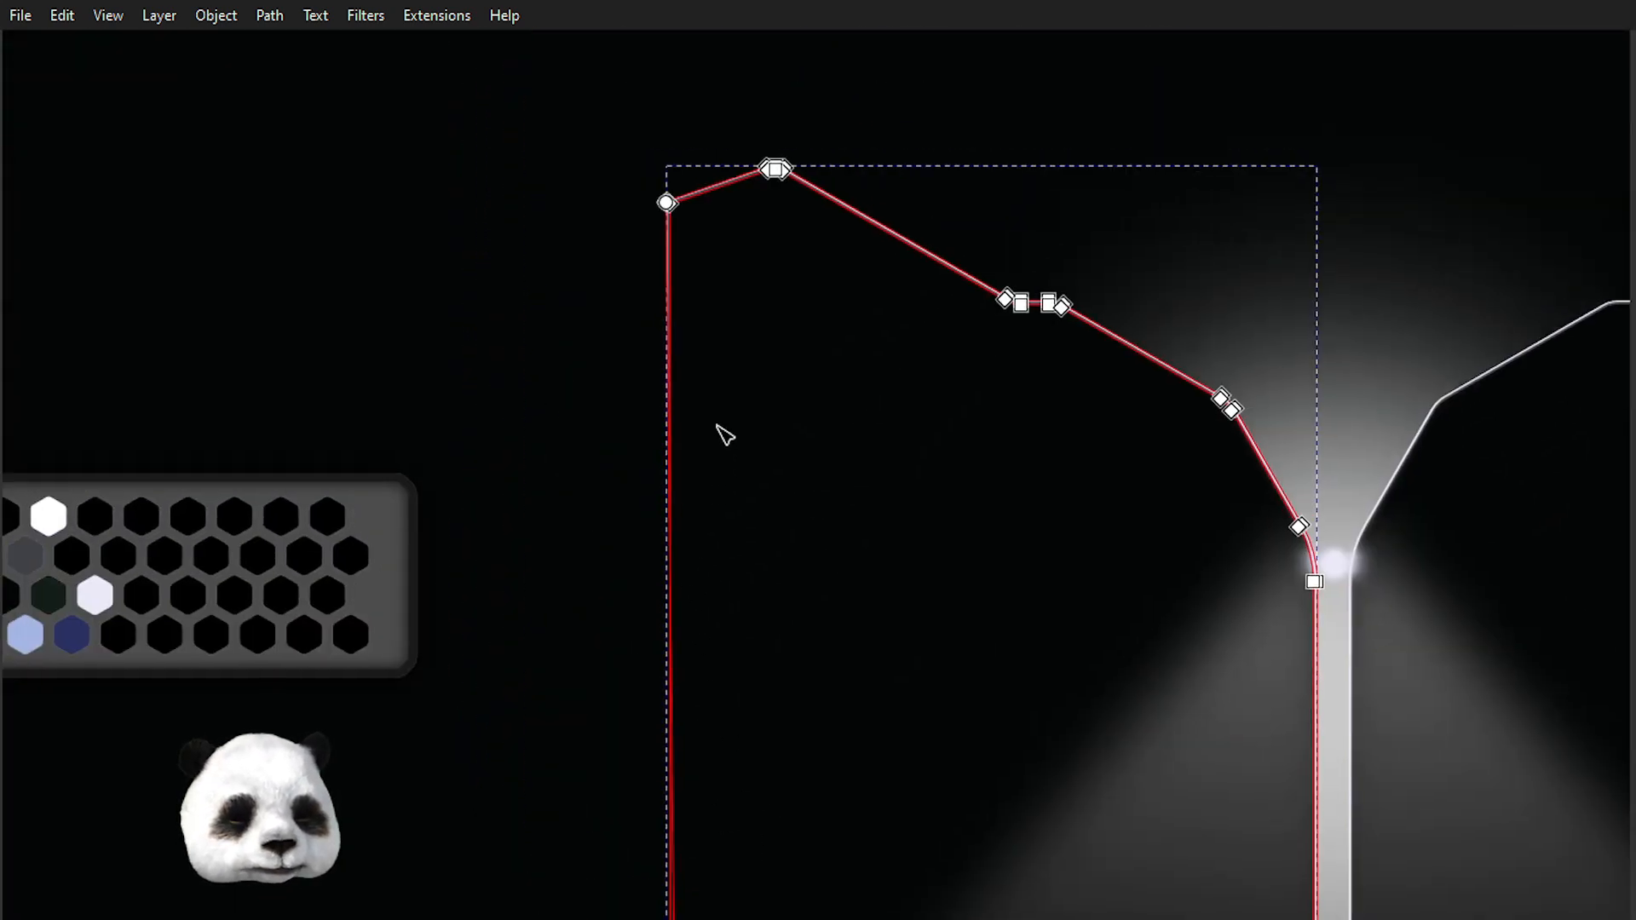
{"action": "left_click_drag", "start_coordinate": [715, 438], "coordinate": [570, 620]}
{"action": "scroll", "coordinate": [570, 332], "scroll_direction": "up", "scroll_amount": 2}
{"action": "left_click_drag", "start_coordinate": [800, 275], "coordinate": [402, 495]}
{"action": "scroll", "coordinate": [633, 405], "scroll_direction": "up", "scroll_amount": 4}
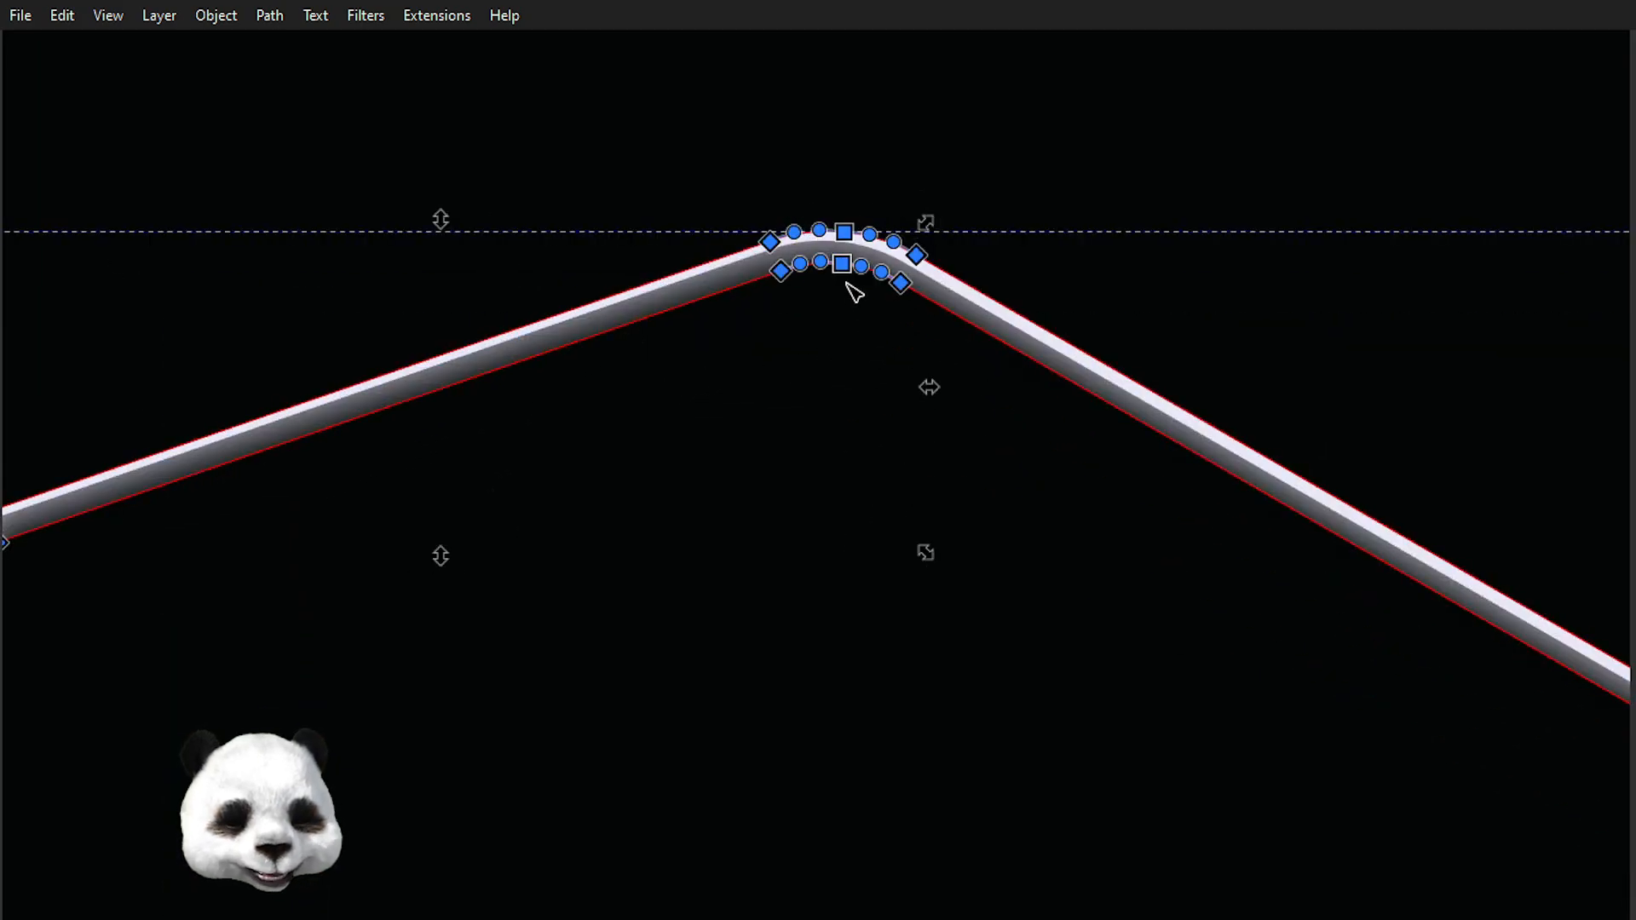
{"action": "left_click_drag", "start_coordinate": [844, 267], "coordinate": [846, 416]}
{"action": "key", "text": "ctrl+z"}
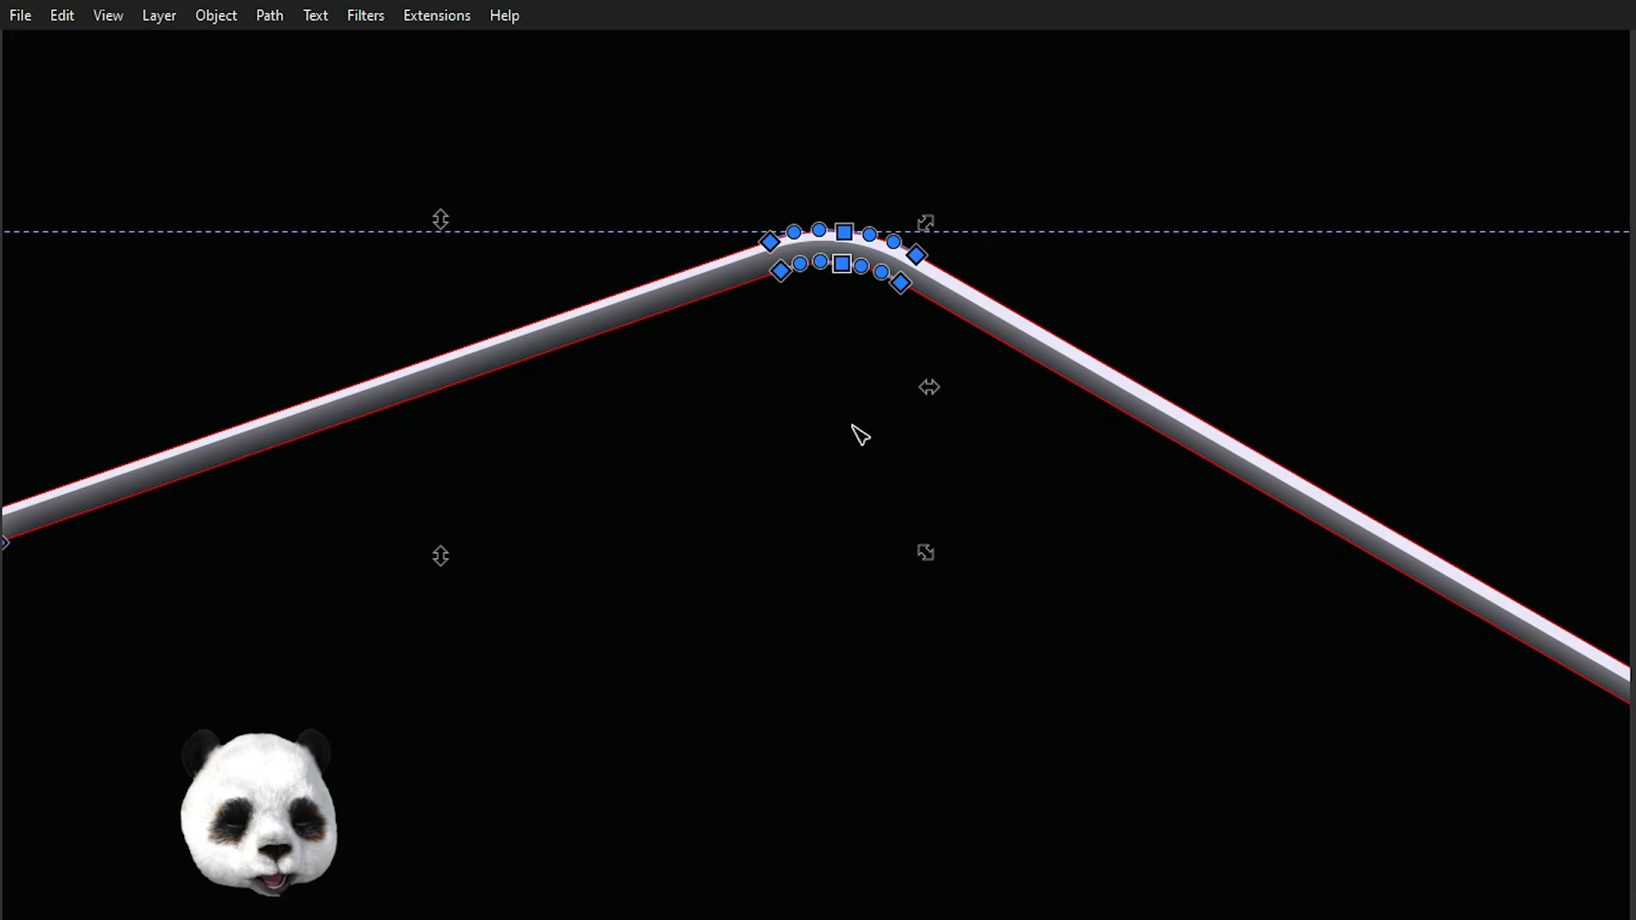
Select the top-left corner nodes of the left funnel outlines and drag them slightly down and to the right.
{"action": "scroll", "coordinate": [852, 426], "scroll_direction": "down", "scroll_amount": 2}
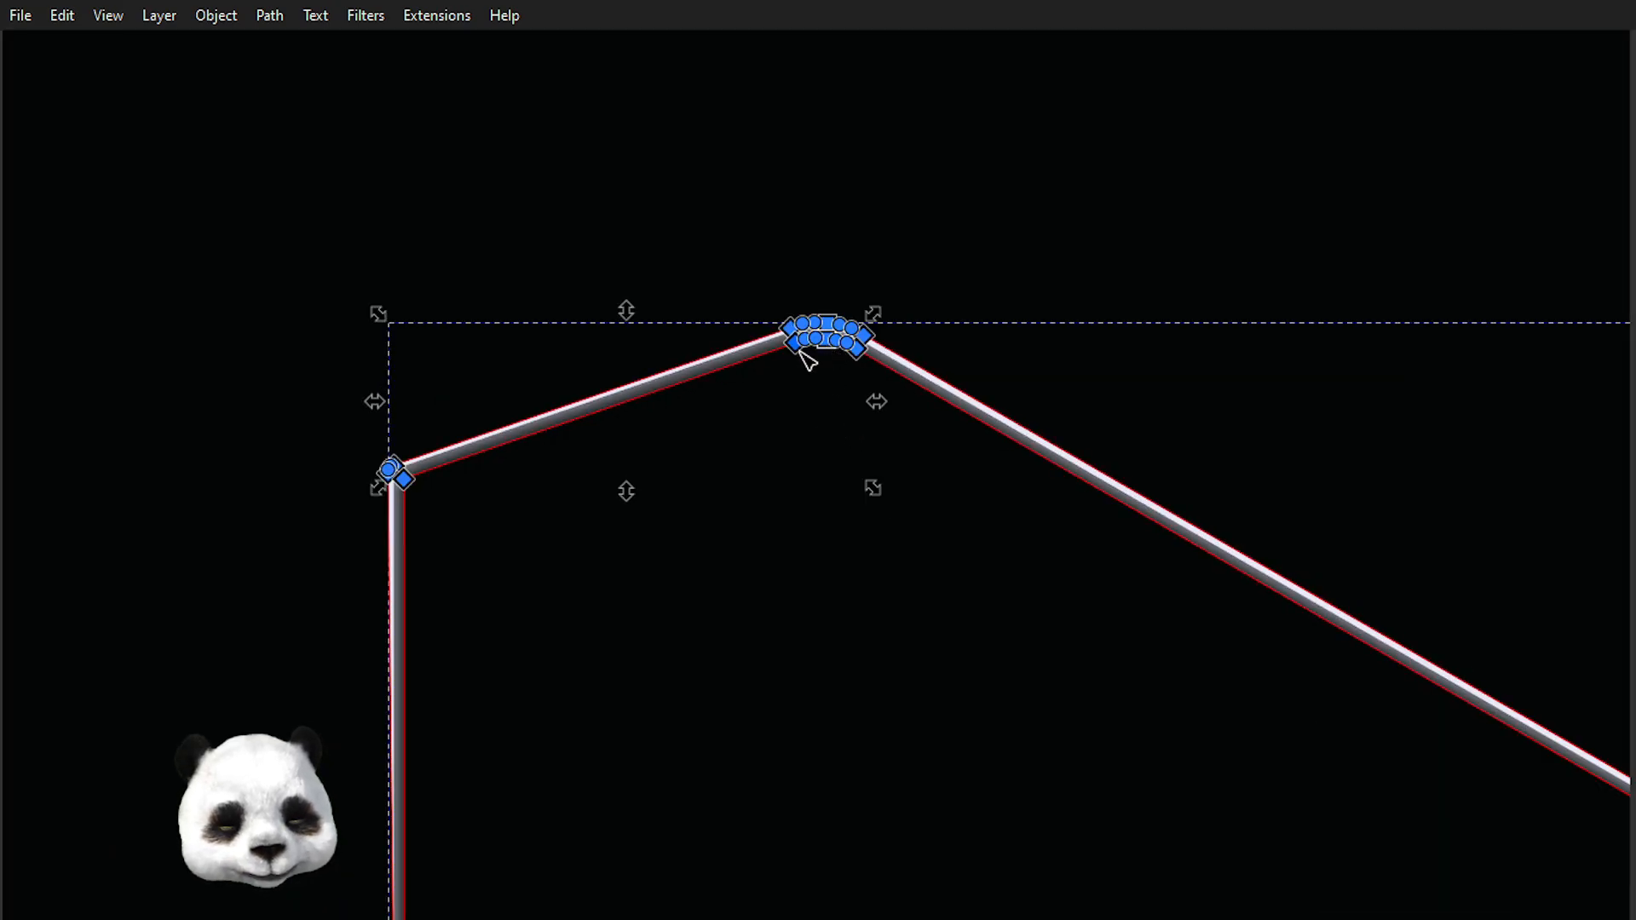
{"action": "left_click_drag", "start_coordinate": [811, 354], "coordinate": [831, 426]}
{"action": "scroll", "coordinate": [986, 226], "scroll_direction": "down", "scroll_amount": 6}
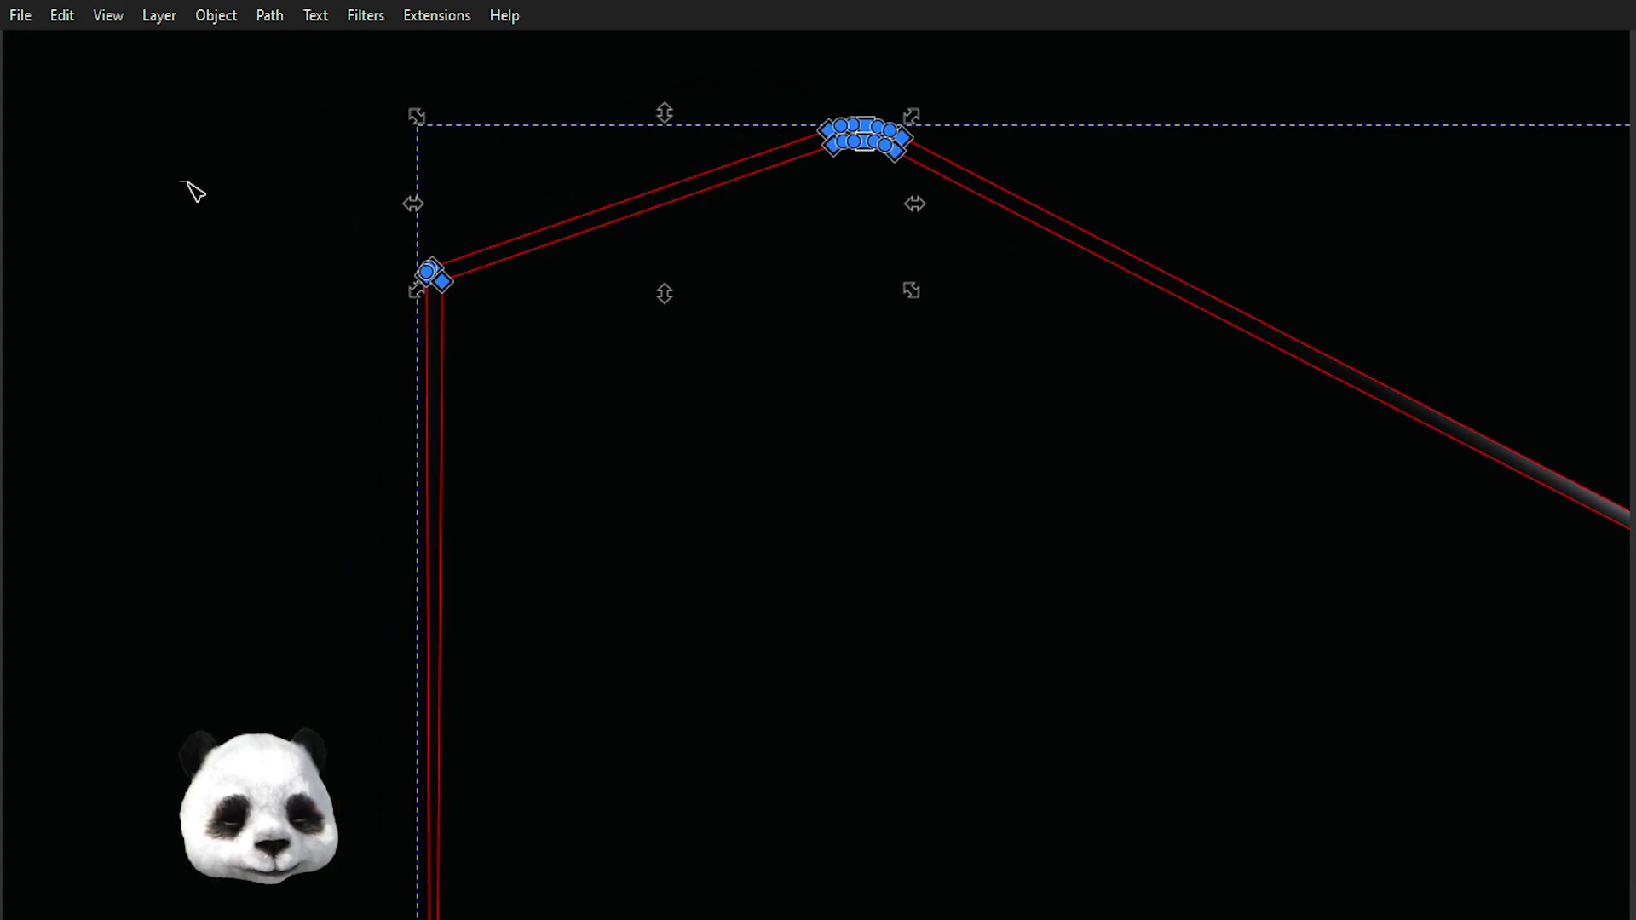
{"action": "left_click", "coordinate": [192, 189]}
{"action": "left_click_drag", "start_coordinate": [376, 230], "coordinate": [554, 354]}
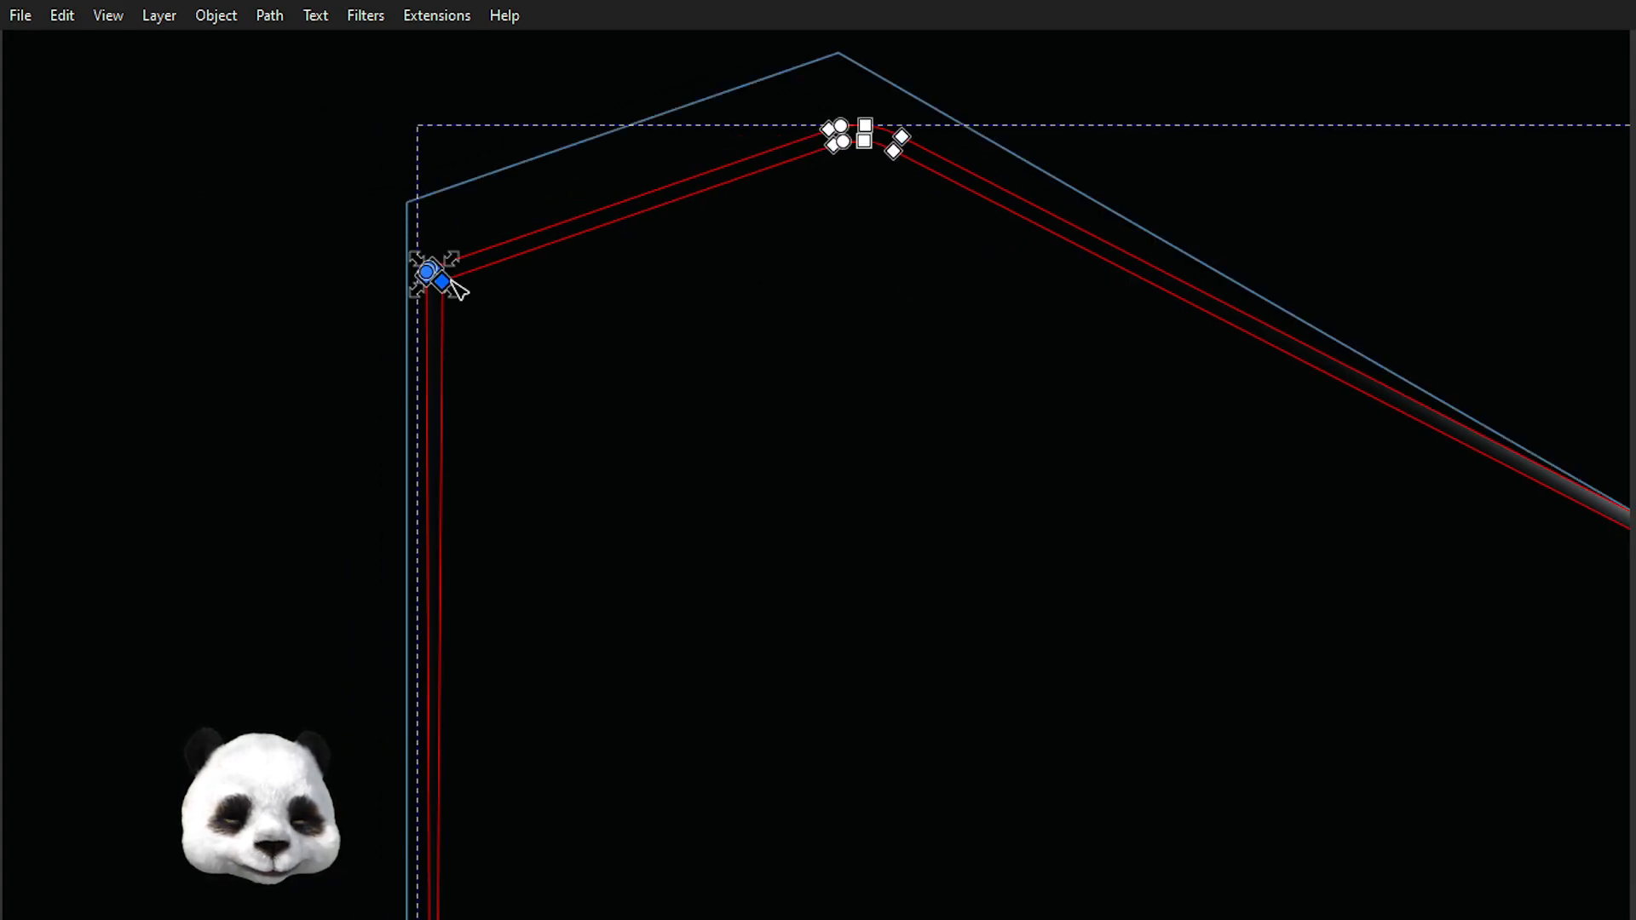
{"action": "left_click_drag", "start_coordinate": [461, 291], "coordinate": [489, 307]}
{"action": "scroll", "coordinate": [491, 308], "scroll_direction": "down", "scroll_amount": 4}
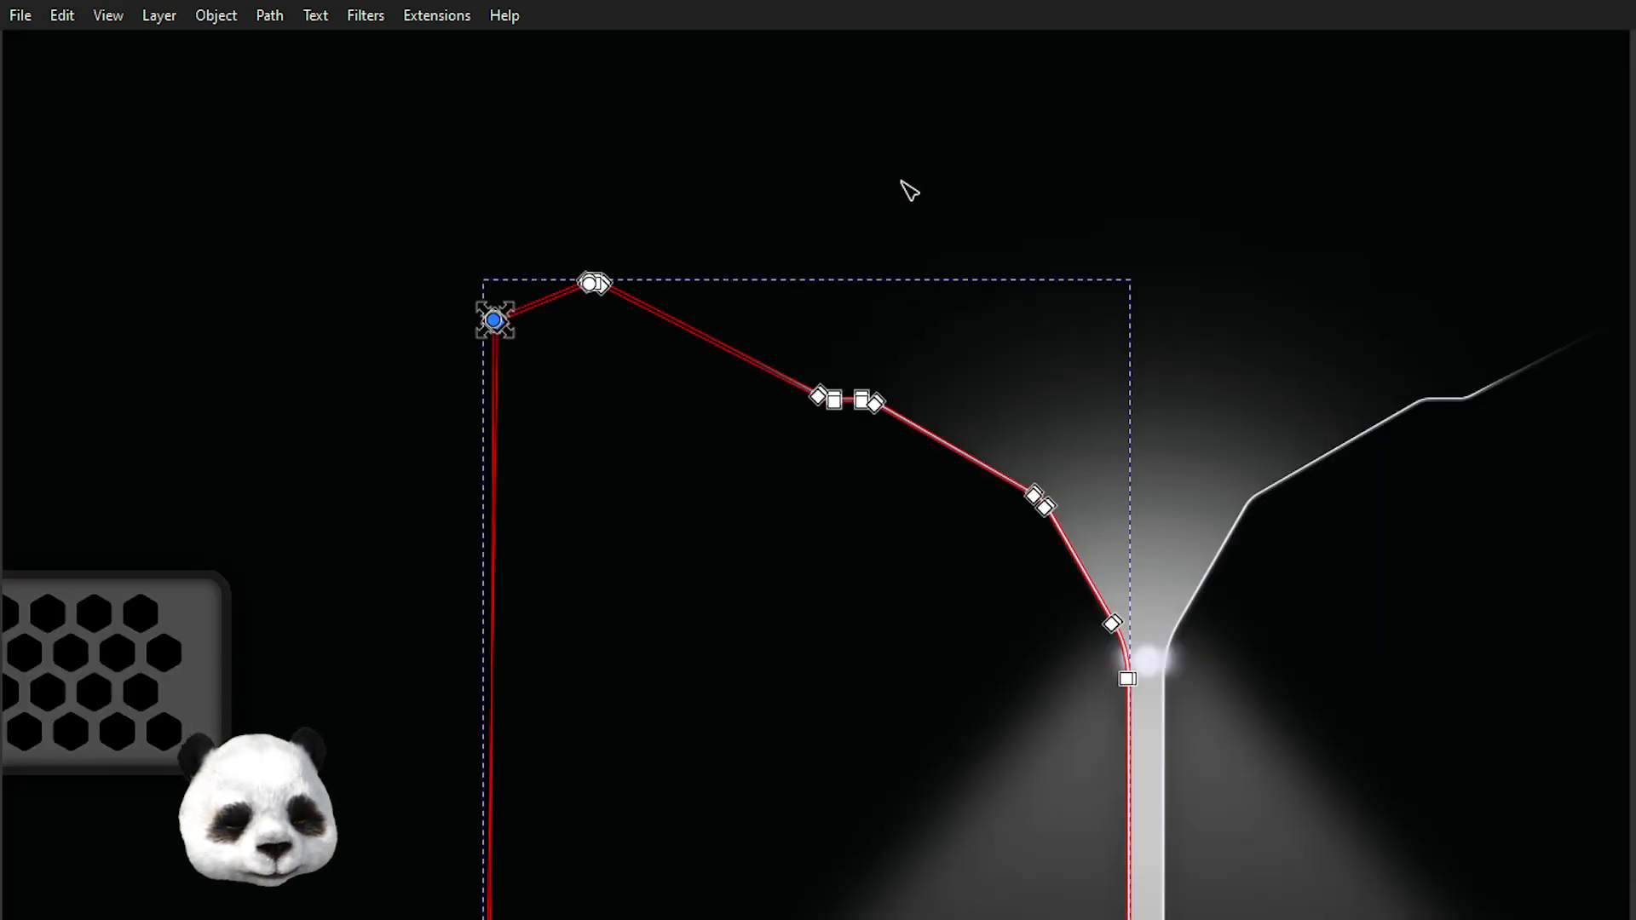
{"action": "left_click", "coordinate": [256, 255]}
{"action": "left_click", "coordinate": [257, 260]}
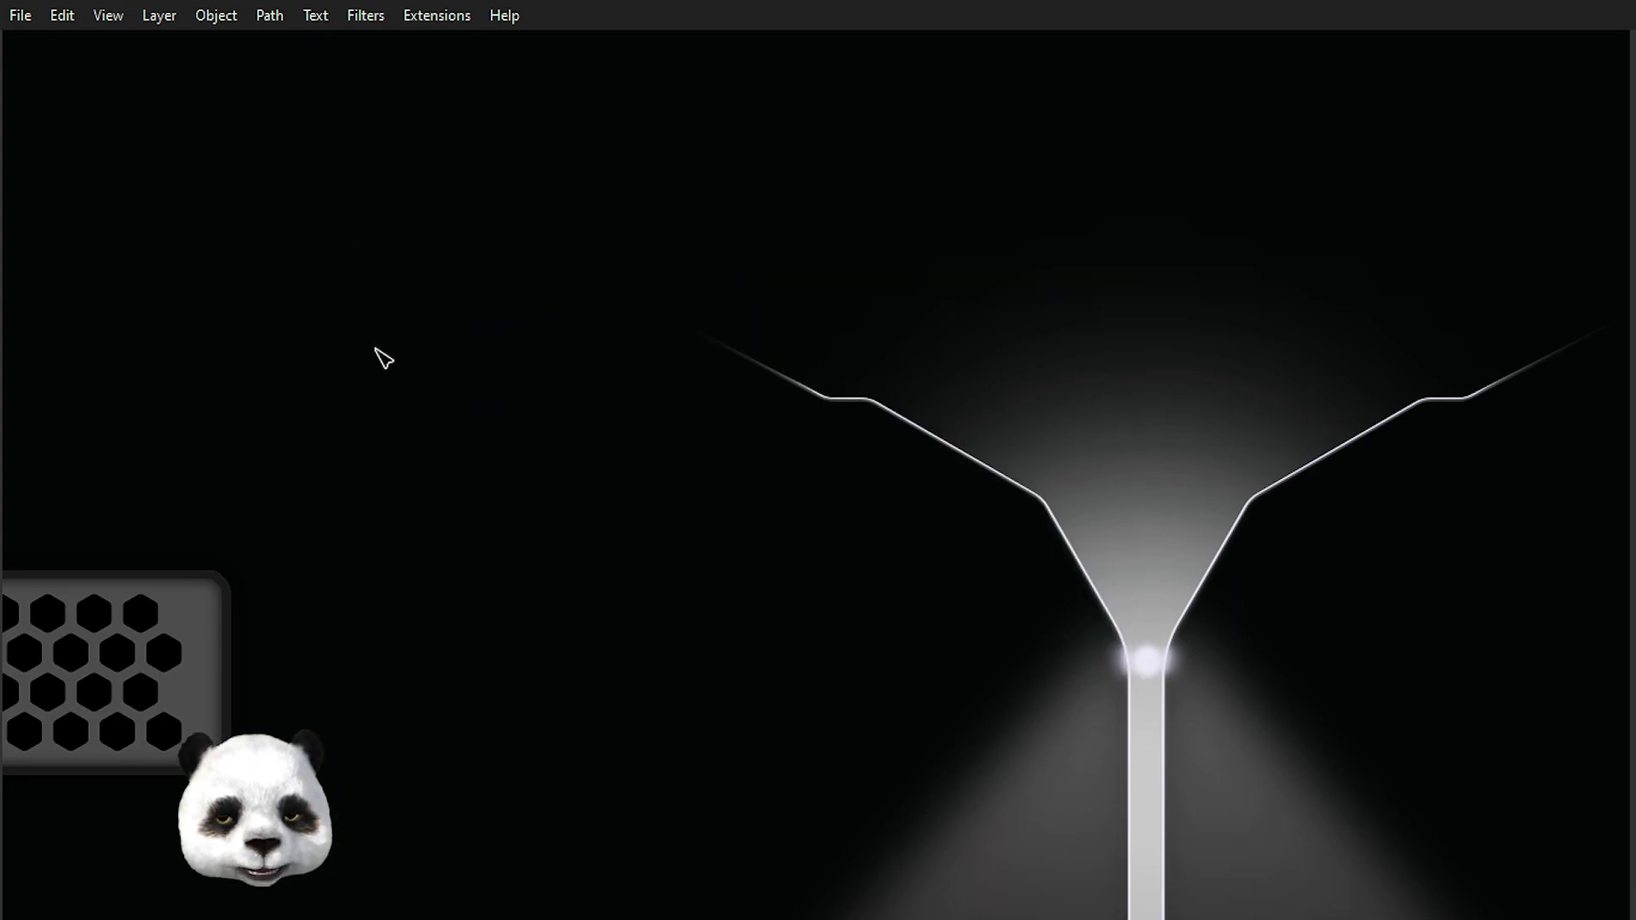
Select the bottom corner nodes of the left funnel outlines beside the stem and drag them slightly up and left.
{"action": "scroll", "coordinate": [383, 357], "scroll_direction": "down", "scroll_amount": 2}
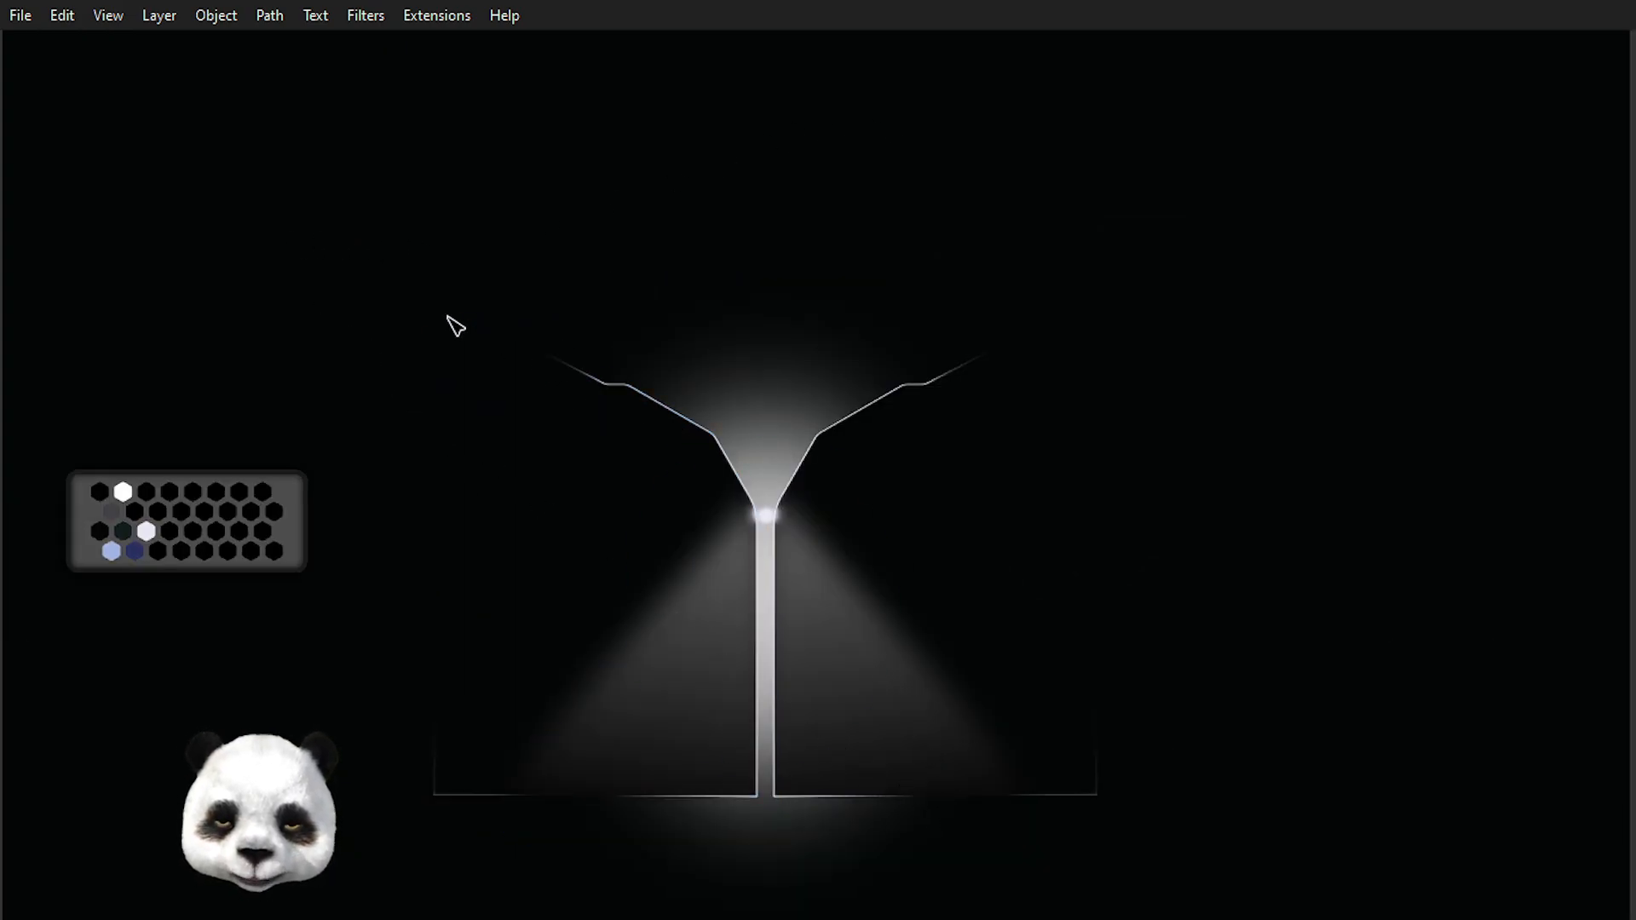
{"action": "scroll", "coordinate": [804, 867], "scroll_direction": "up", "scroll_amount": 3}
{"action": "mouse_move", "coordinate": [517, 740]}
{"action": "left_mouse_down"}
{"action": "mouse_move", "coordinate": [1076, 648]}
{"action": "mouse_move", "coordinate": [1029, 665]}
{"action": "left_mouse_up"}
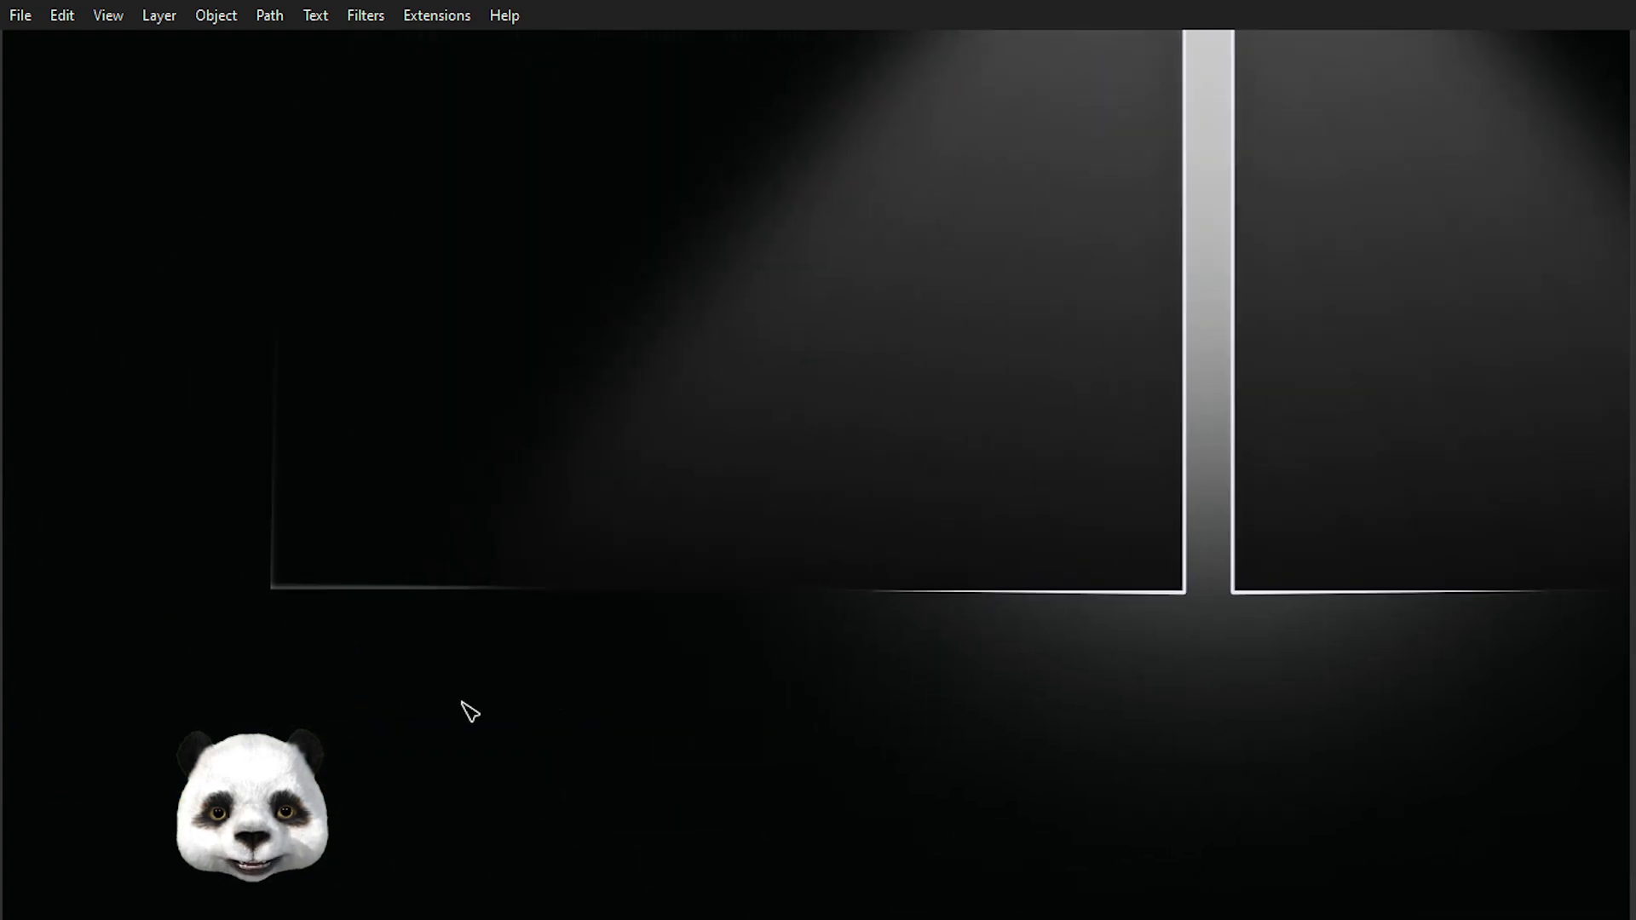
{"action": "left_click", "coordinate": [1057, 591]}
{"action": "scroll", "coordinate": [327, 714], "scroll_direction": "up", "scroll_amount": 3}
{"action": "left_click_drag", "start_coordinate": [190, 423], "coordinate": [207, 335]}
{"action": "scroll", "coordinate": [594, 488], "scroll_direction": "down", "scroll_amount": 3}
{"action": "left_click_drag", "start_coordinate": [1193, 558], "coordinate": [340, 750]}
{"action": "scroll", "coordinate": [361, 745], "scroll_direction": "up", "scroll_amount": 3}
{"action": "left_click_drag", "start_coordinate": [741, 552], "coordinate": [573, 446]}
{"action": "left_click_drag", "start_coordinate": [672, 468], "coordinate": [651, 449]}
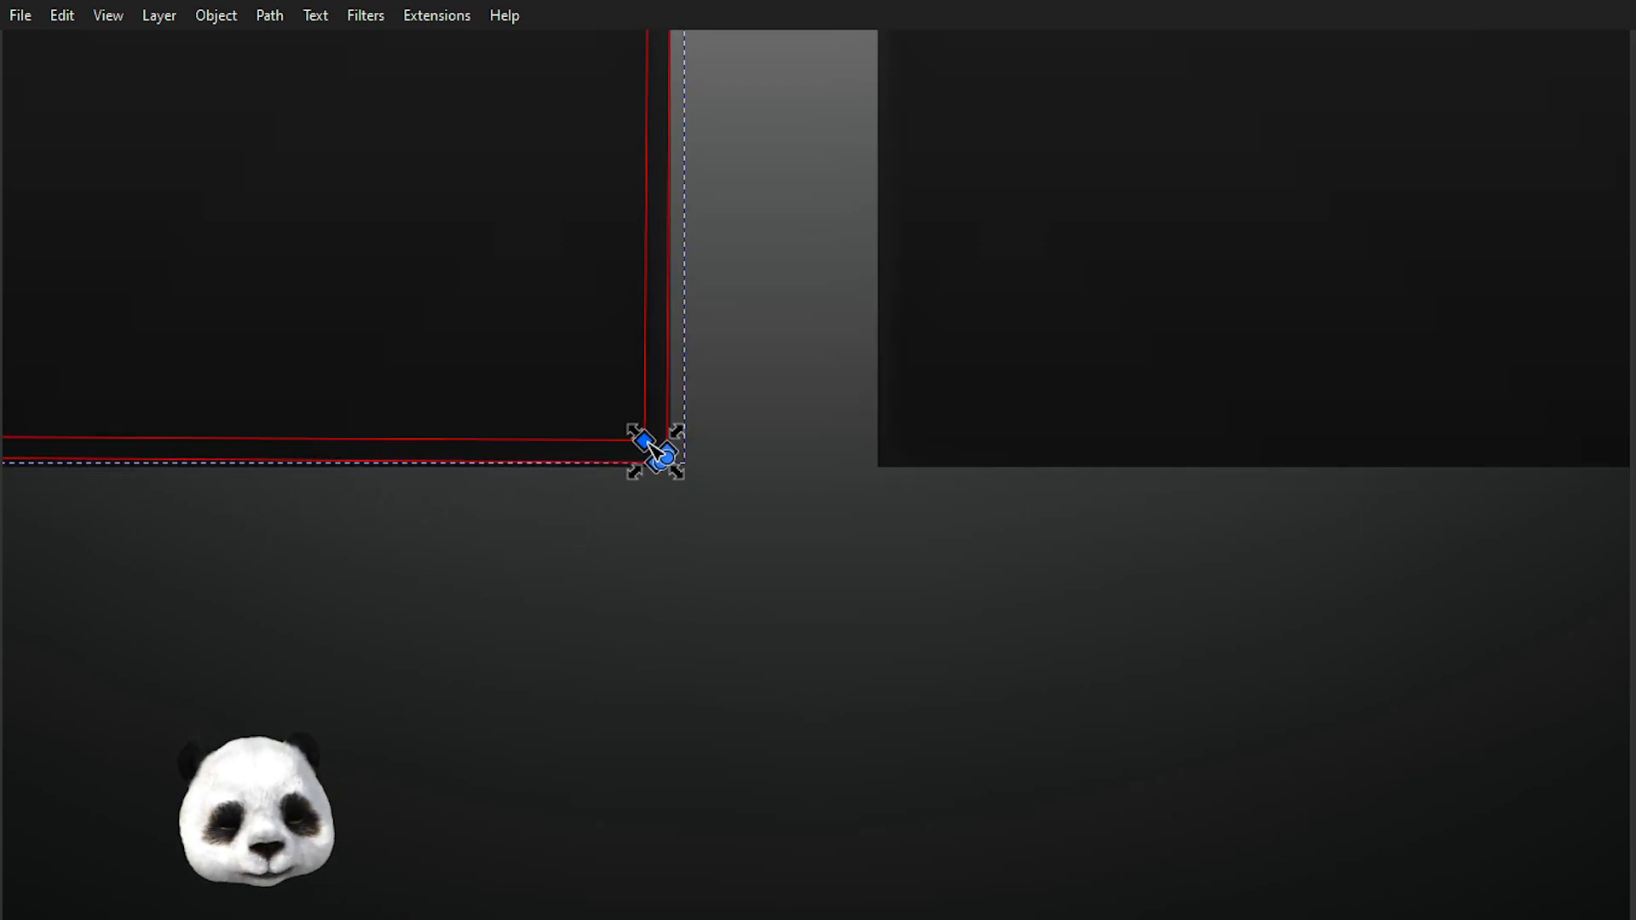
{"action": "scroll", "coordinate": [652, 615], "scroll_direction": "down", "scroll_amount": 4}
{"action": "left_click", "coordinate": [576, 702]}
{"action": "scroll", "coordinate": [551, 683], "scroll_direction": "down", "scroll_amount": 5}
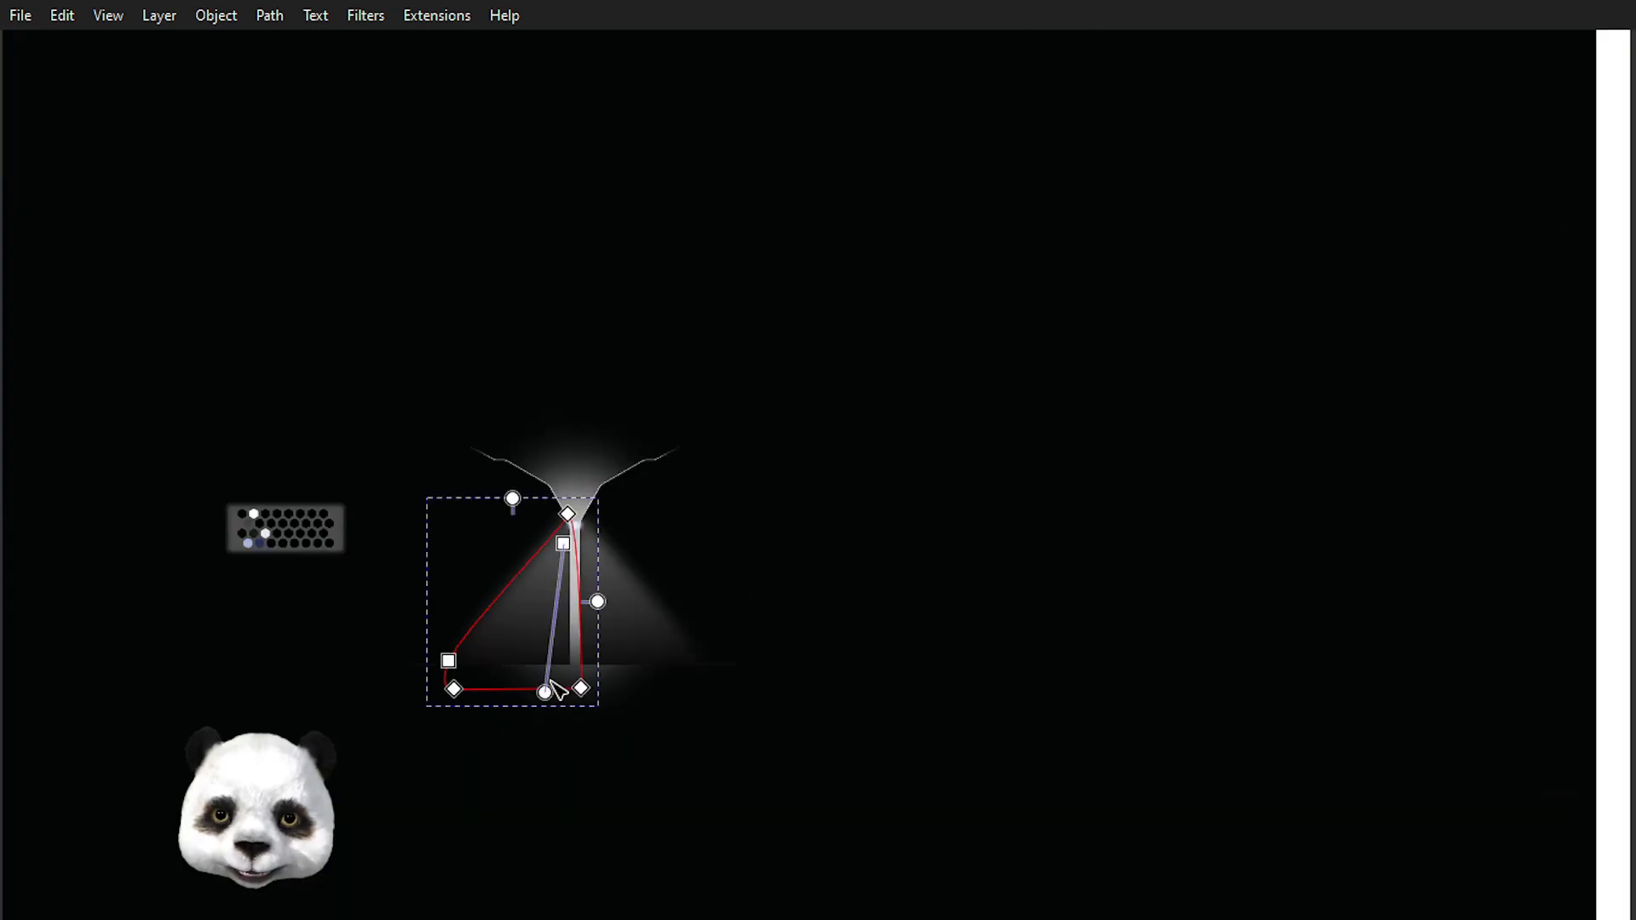
{"action": "key", "text": "Escape"}
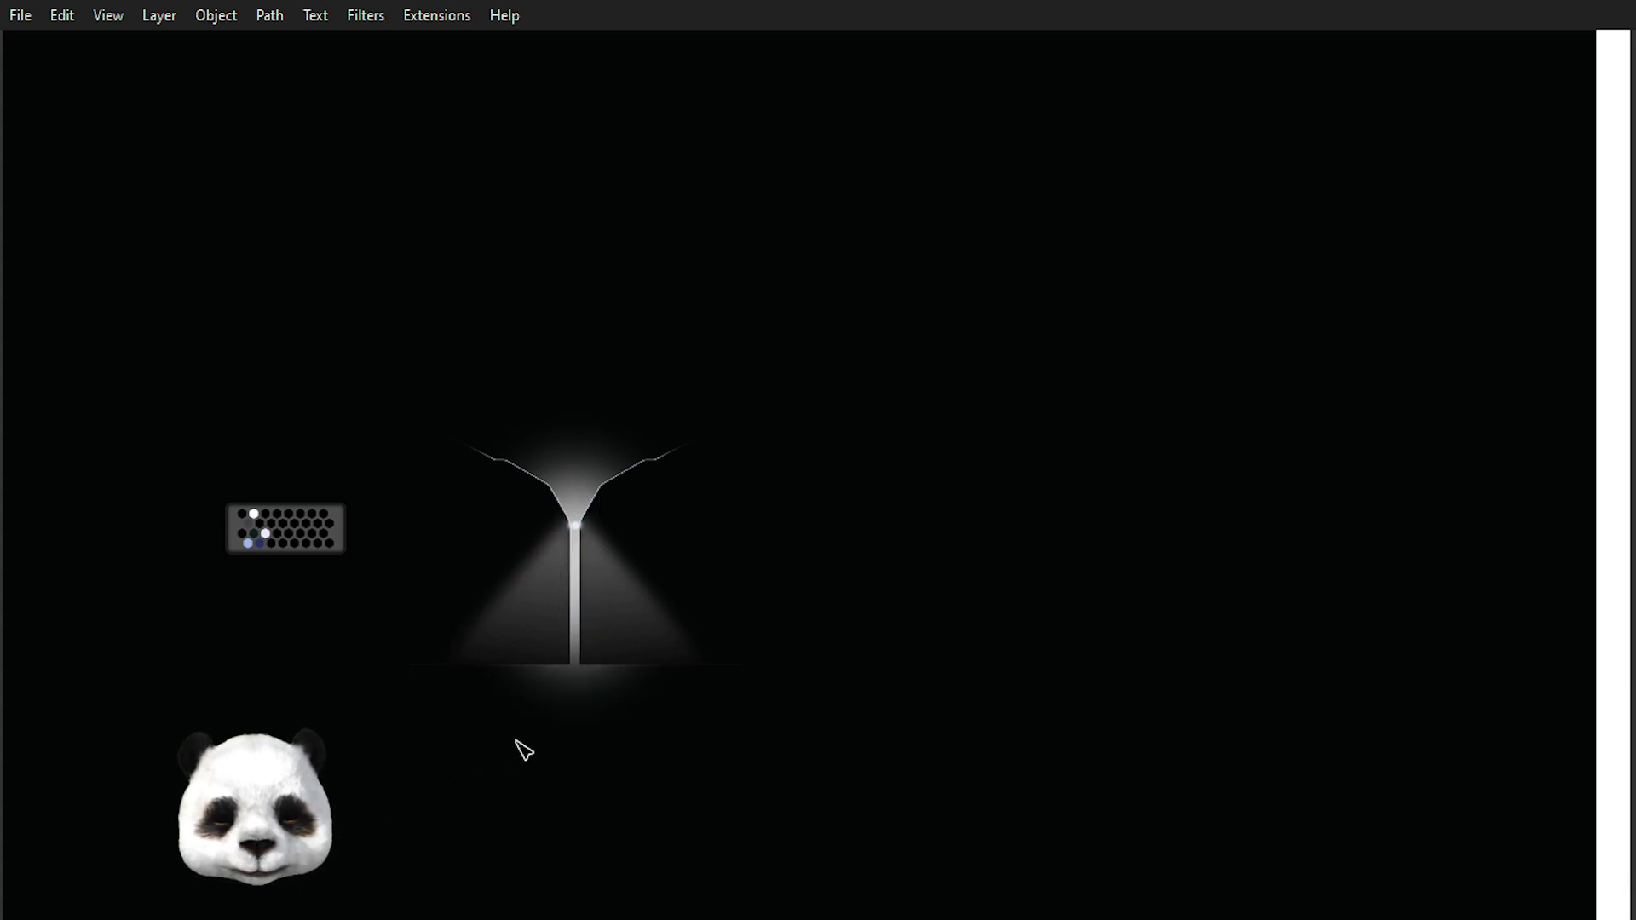
Zoom out and back in on the light cascade, then select the left funnel path to inspect its nodes.
{"action": "scroll", "coordinate": [523, 750], "scroll_direction": "up", "scroll_amount": 1}
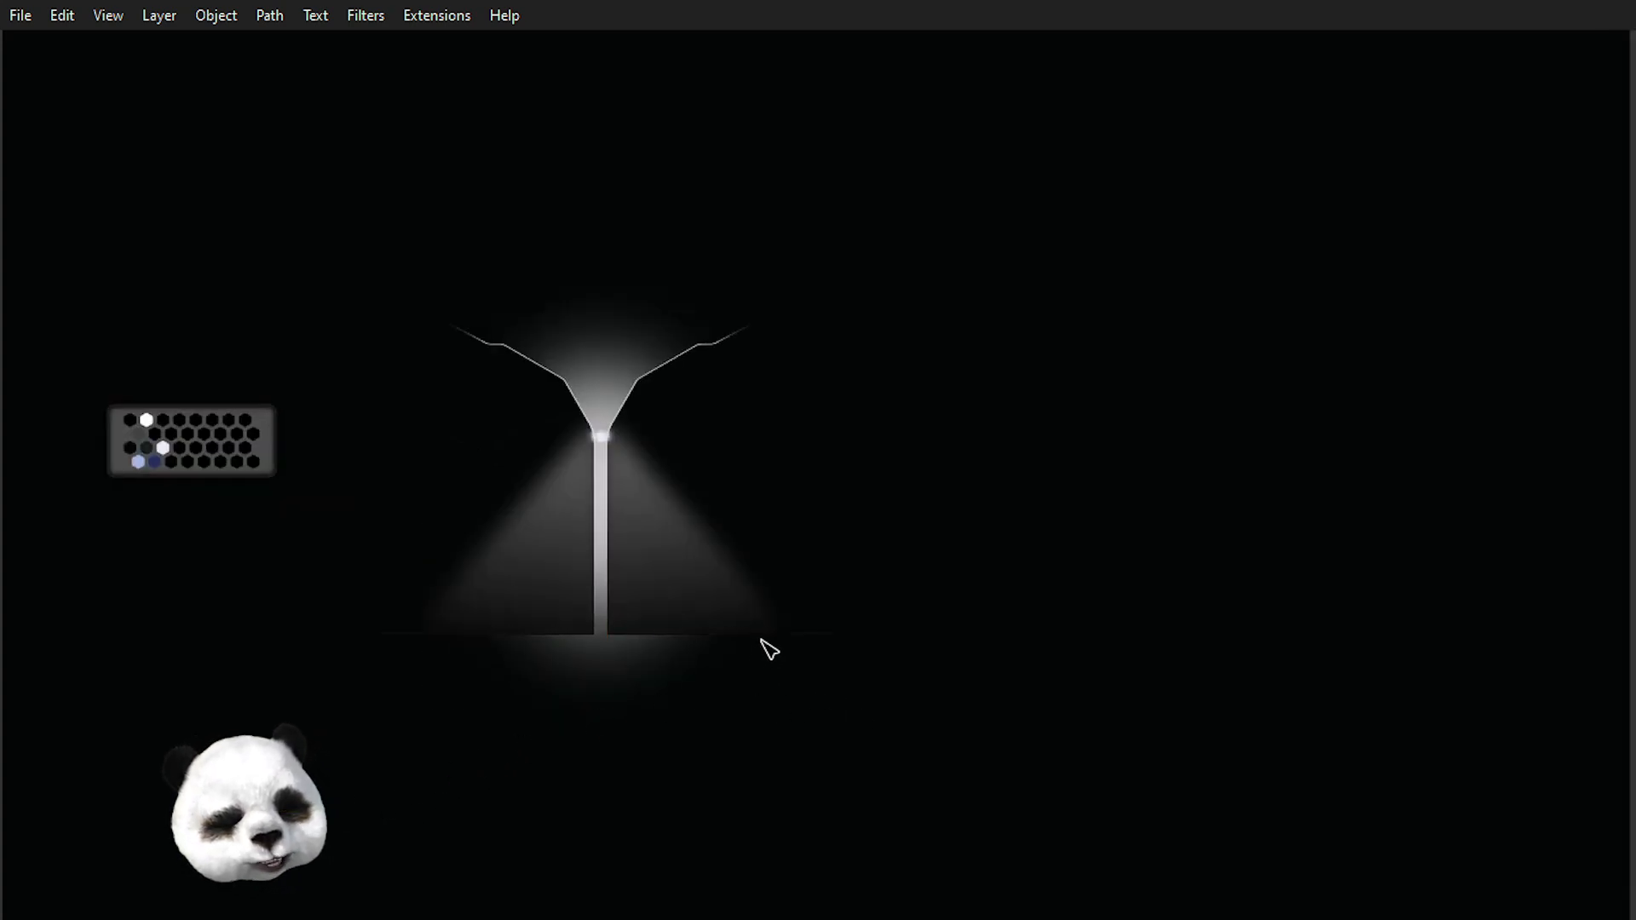
{"action": "scroll", "coordinate": [761, 407], "scroll_direction": "up", "scroll_amount": 3}
{"action": "scroll", "coordinate": [749, 479], "scroll_direction": "down", "scroll_amount": 3}
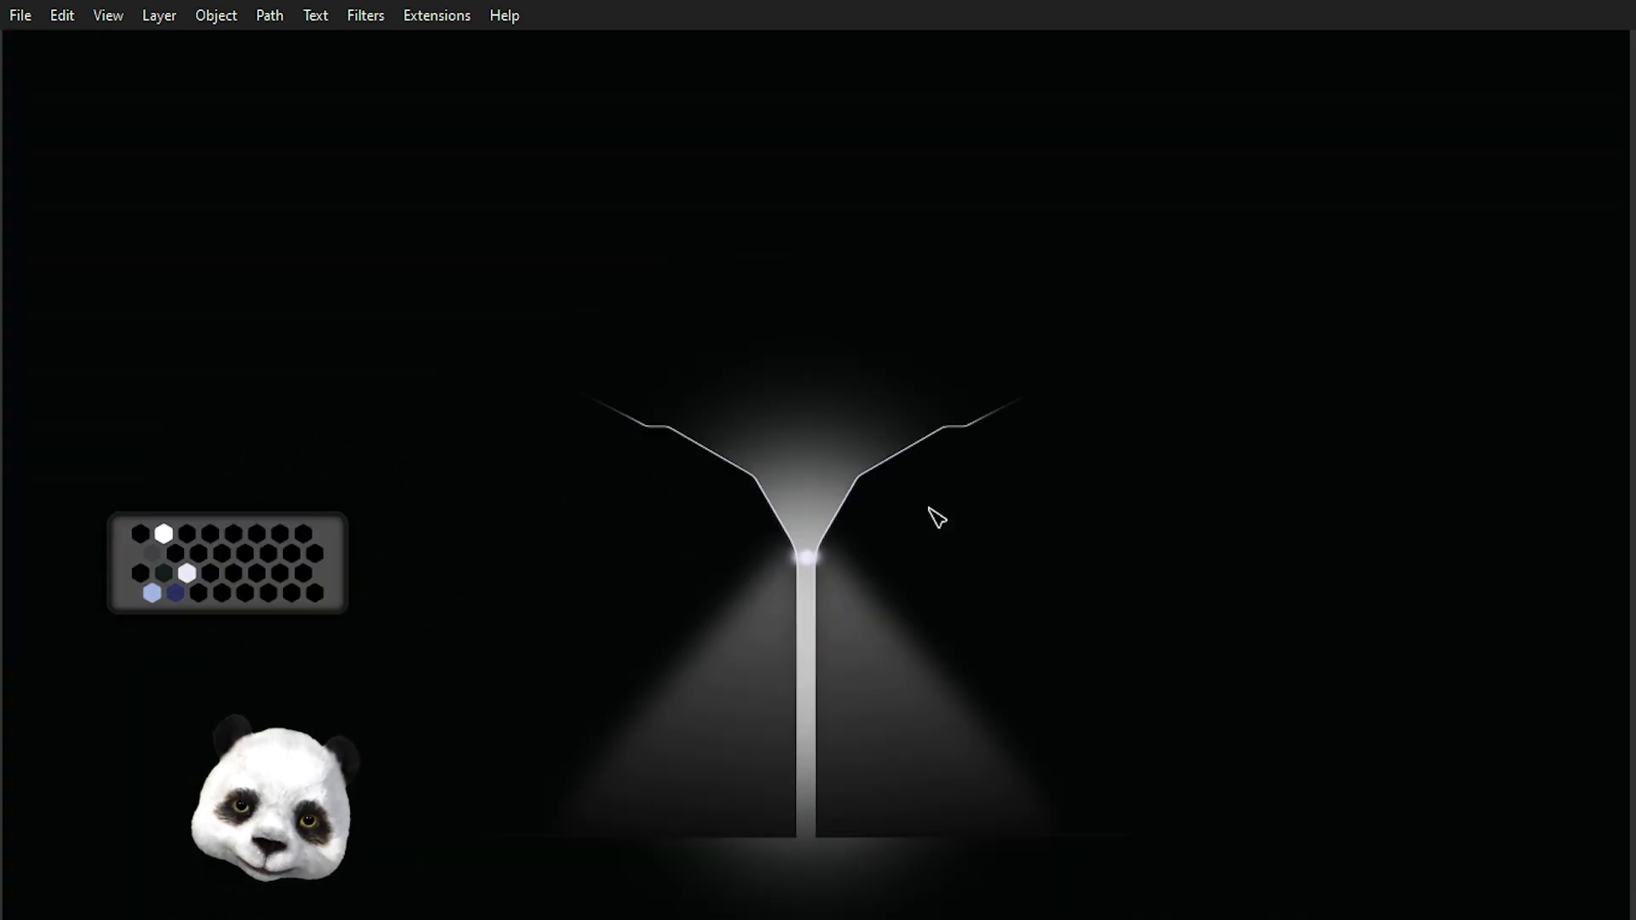
{"action": "scroll", "coordinate": [959, 500], "scroll_direction": "down", "scroll_amount": 1}
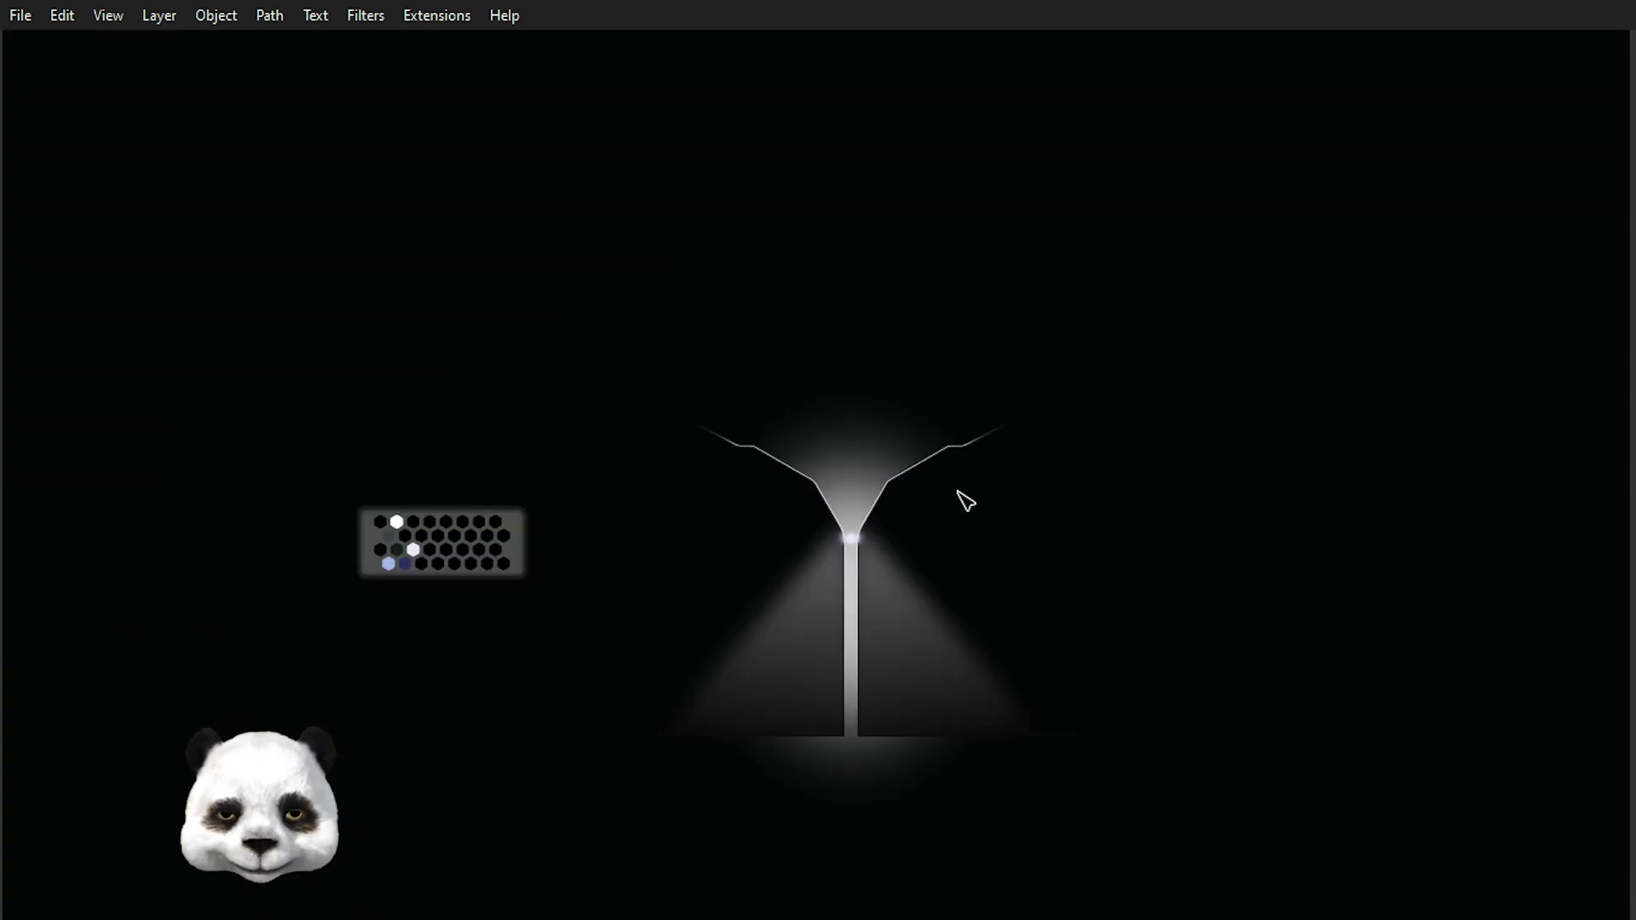
{"action": "scroll", "coordinate": [832, 438], "scroll_direction": "up", "scroll_amount": 2}
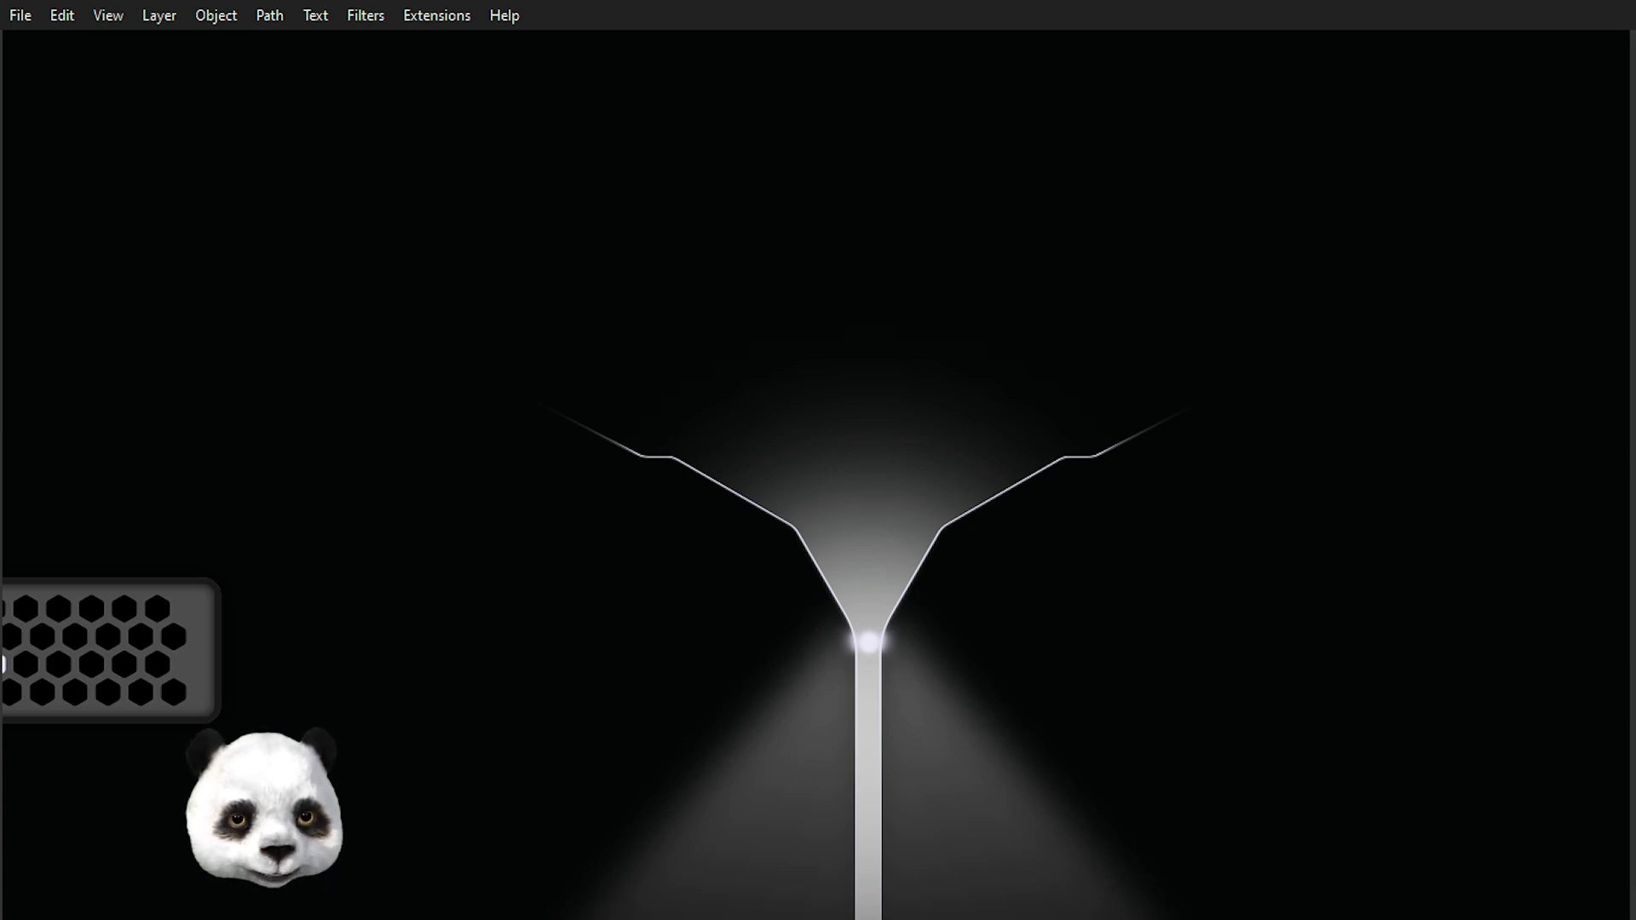
{"action": "left_click", "coordinate": [631, 646]}
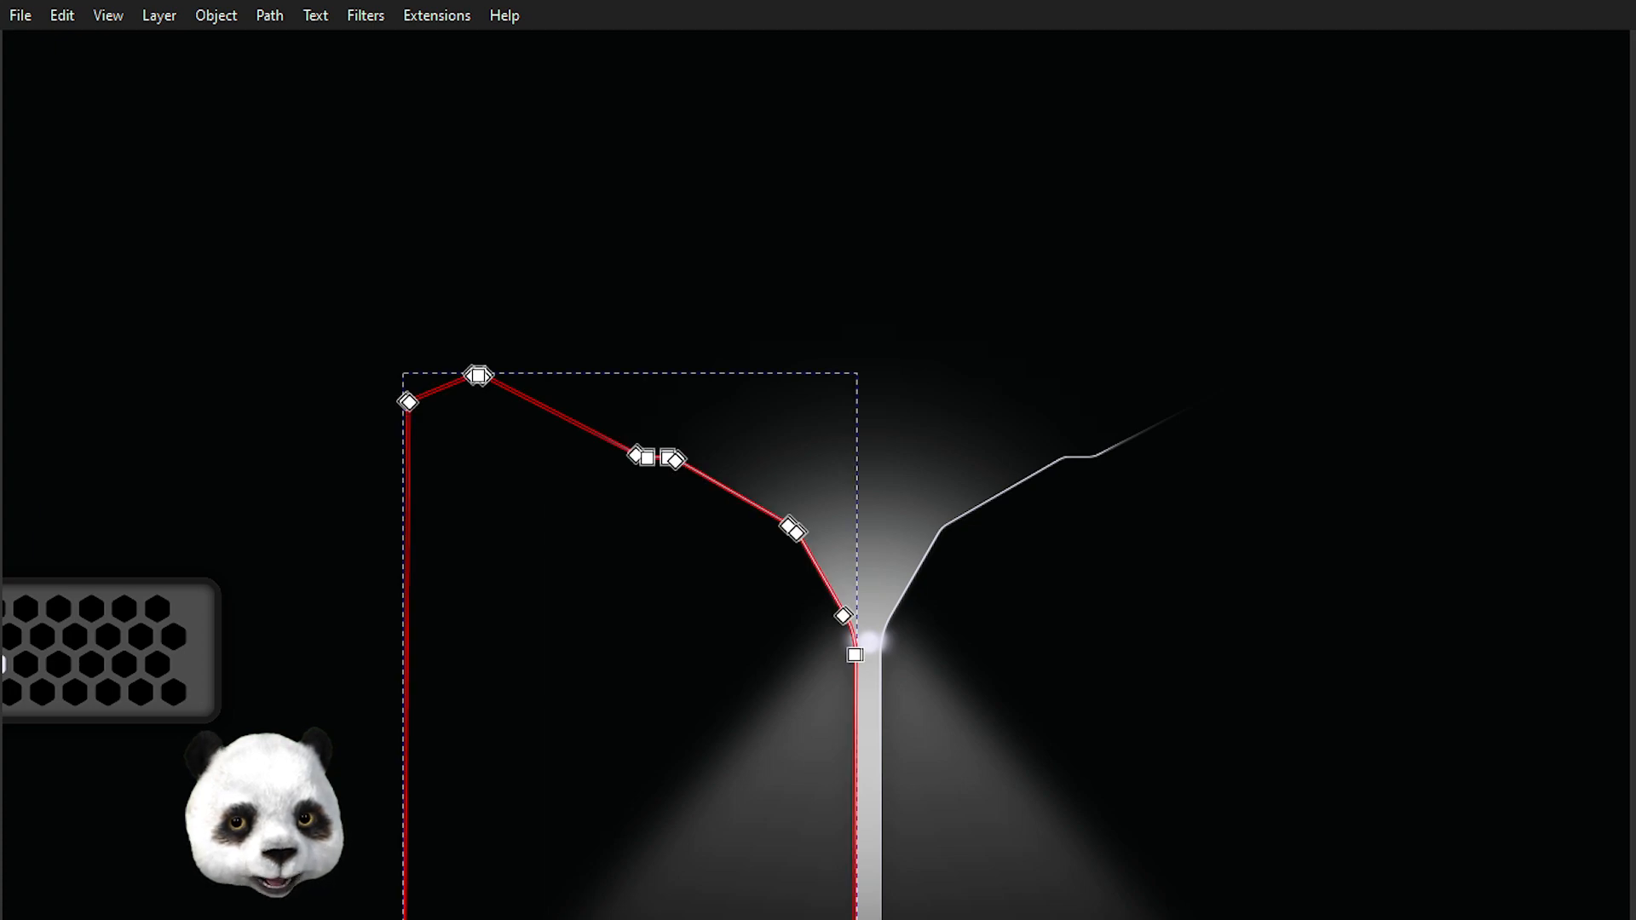
{"action": "key", "text": "Return"}
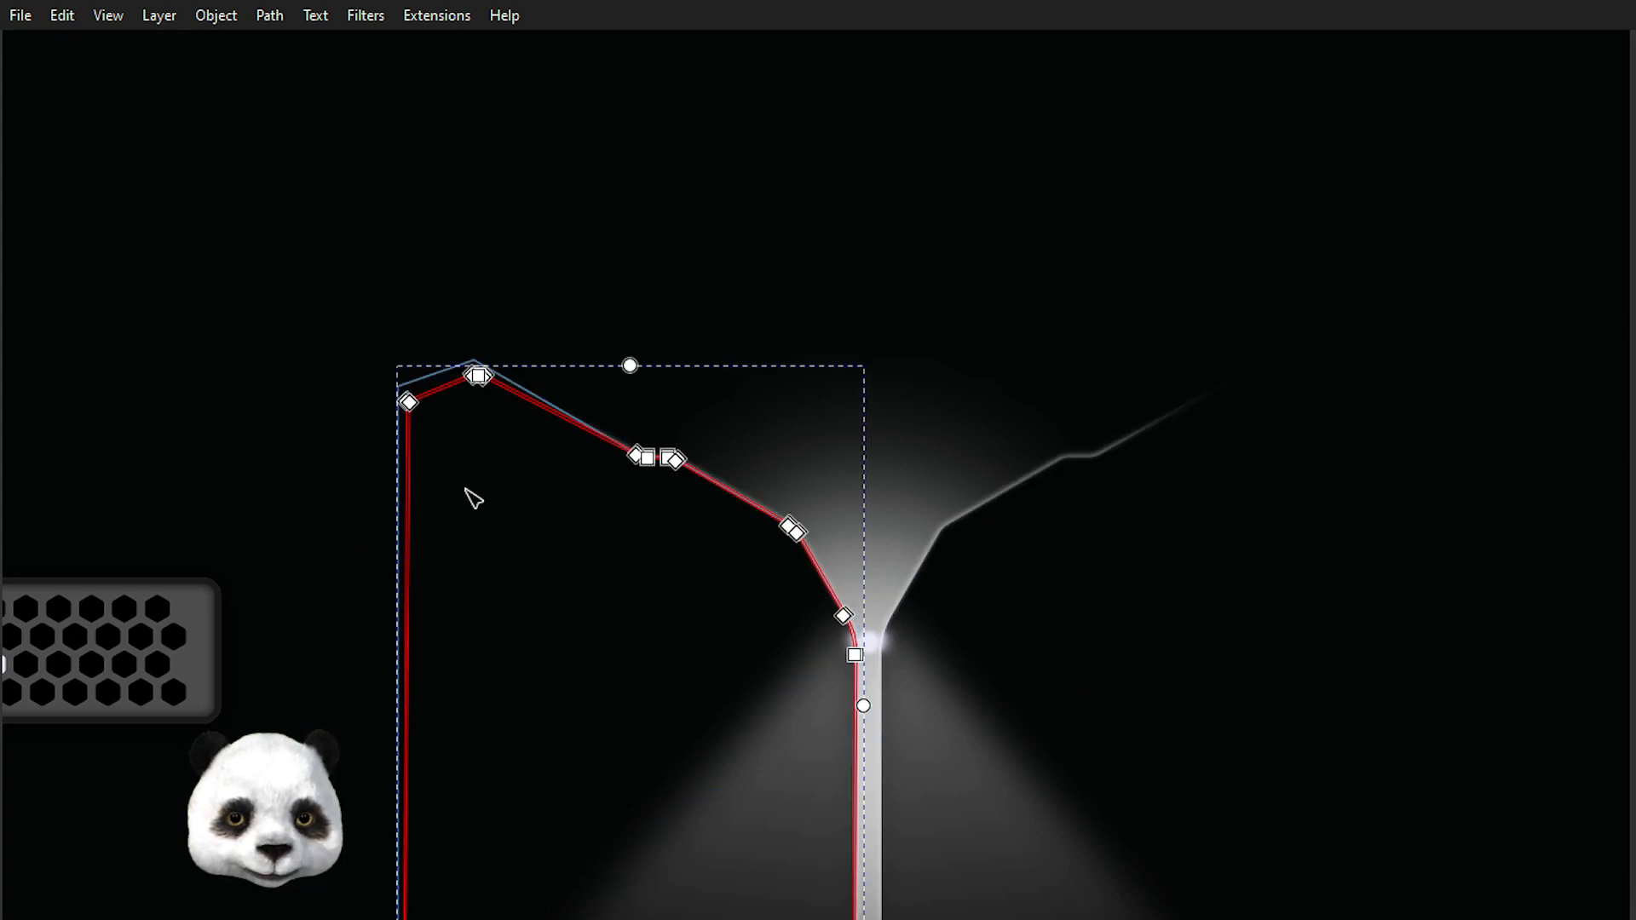
{"action": "left_click", "coordinate": [298, 443]}
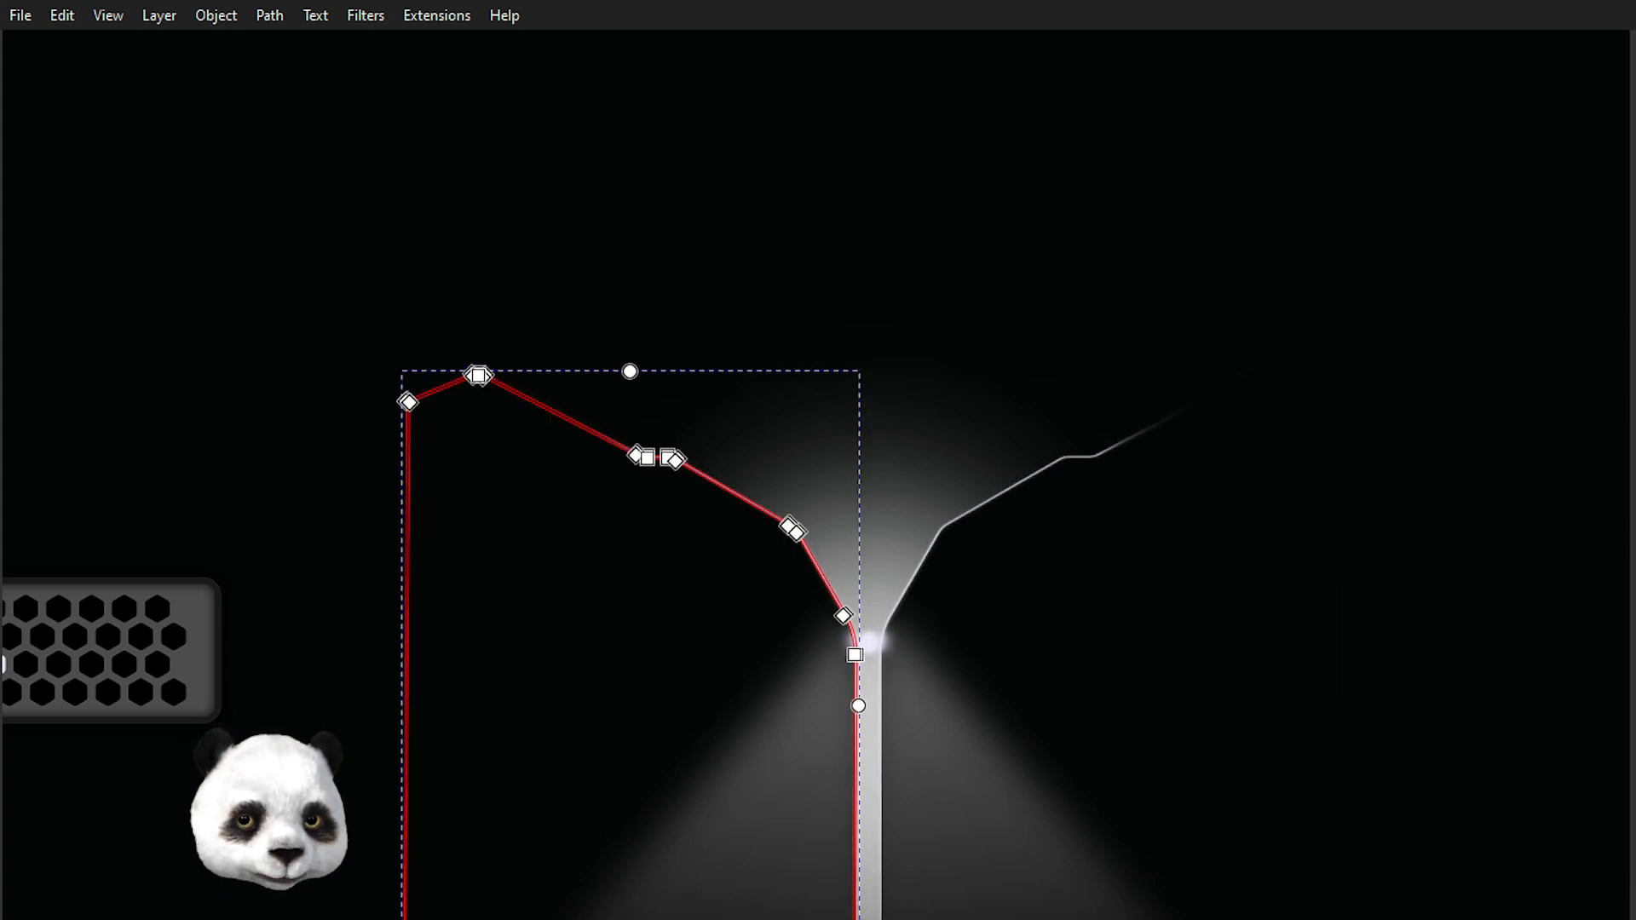
{"action": "left_click", "coordinate": [253, 380]}
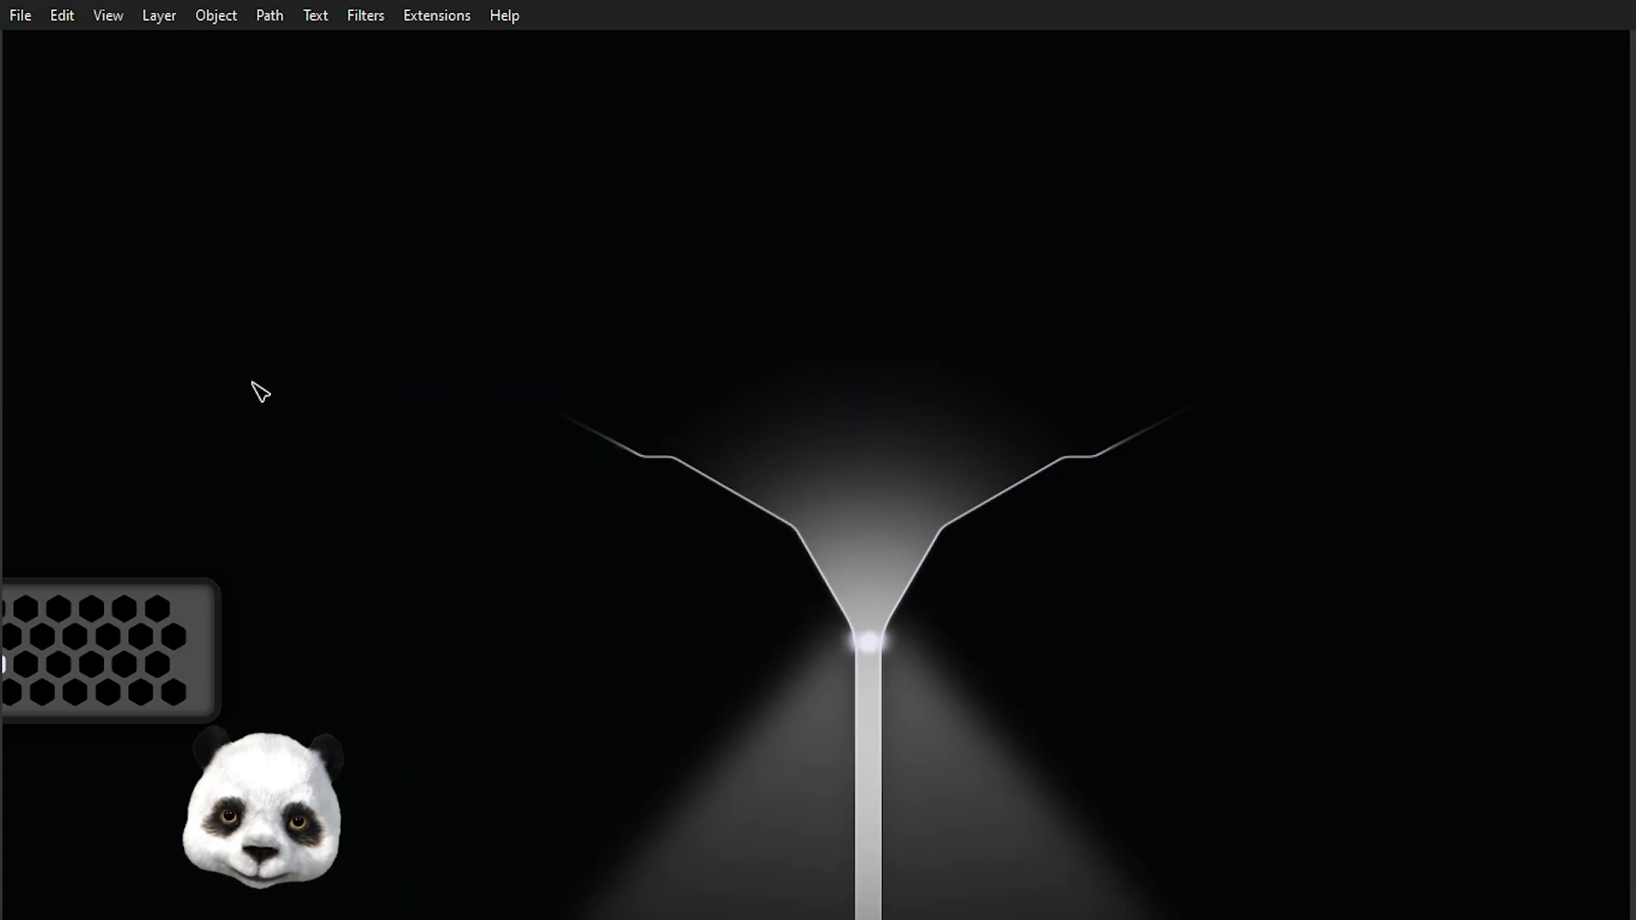
Zoom around the funnel again, select the left path to check it, then return to the selection tool.
{"action": "scroll", "coordinate": [260, 390], "scroll_direction": "down", "scroll_amount": 2}
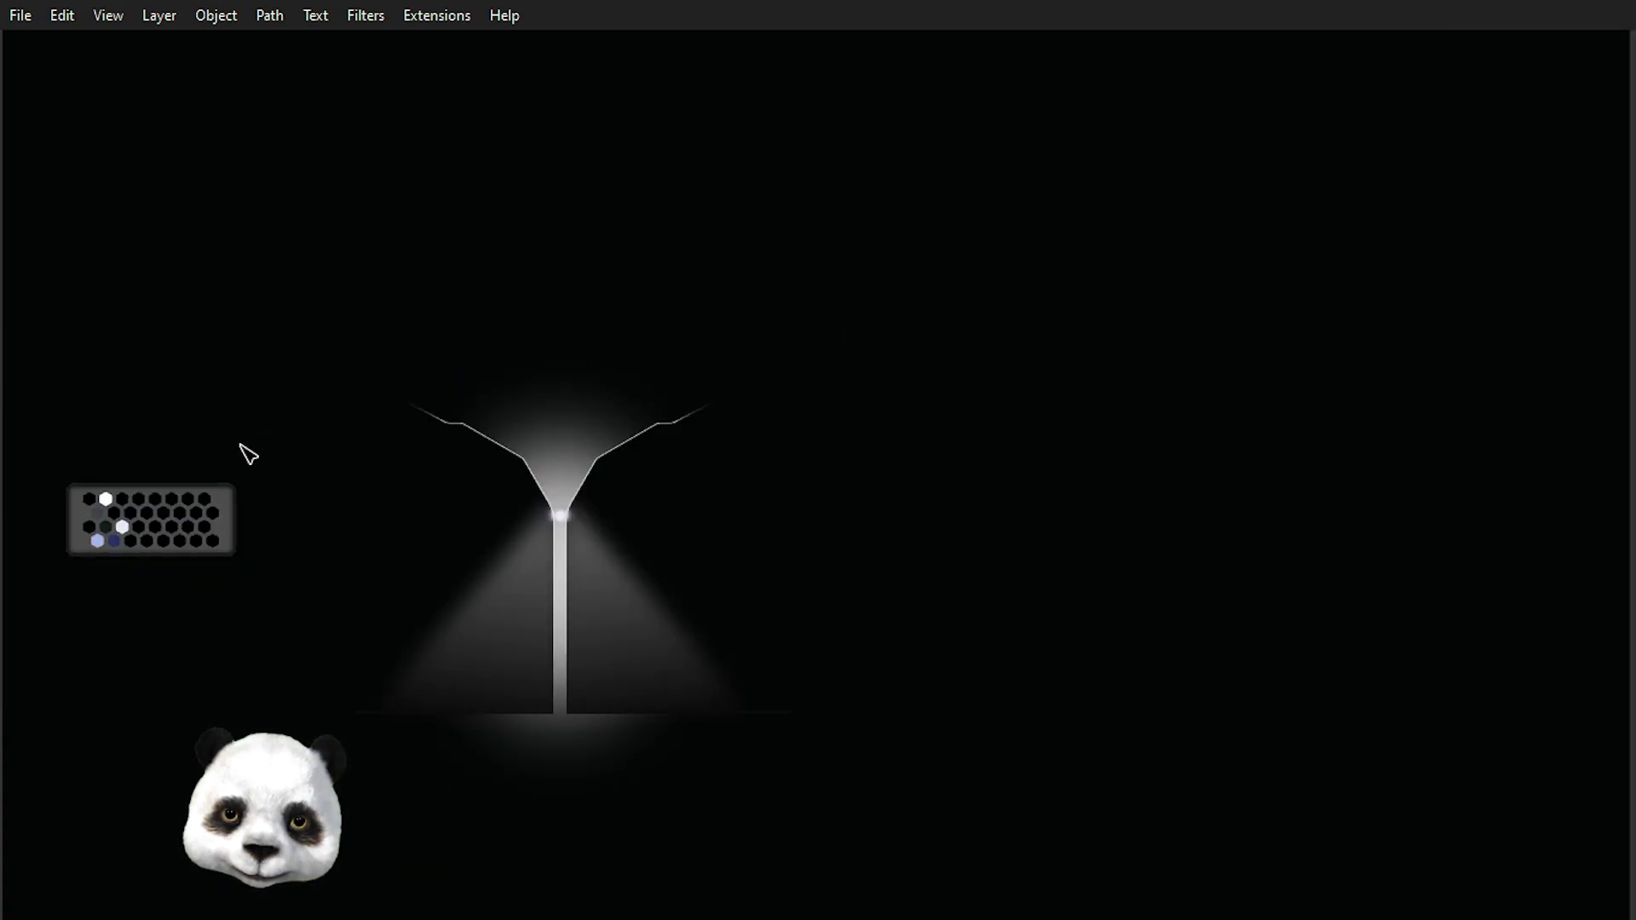
{"action": "scroll", "coordinate": [247, 454], "scroll_direction": "up", "scroll_amount": 2}
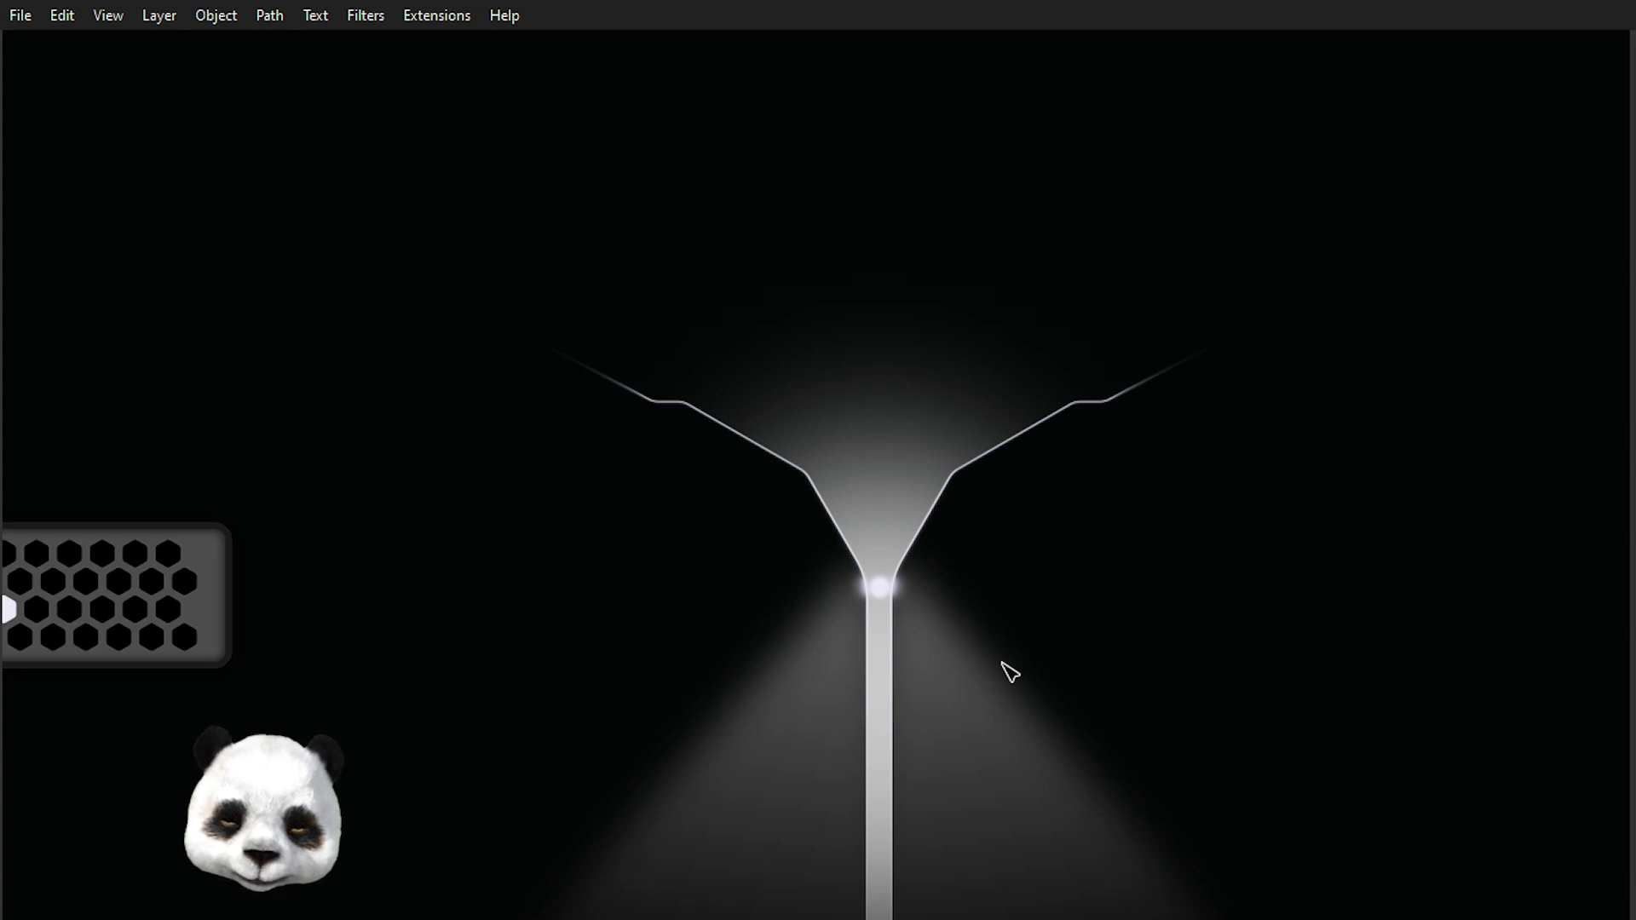
{"action": "scroll", "coordinate": [1005, 672], "scroll_direction": "down", "scroll_amount": 3}
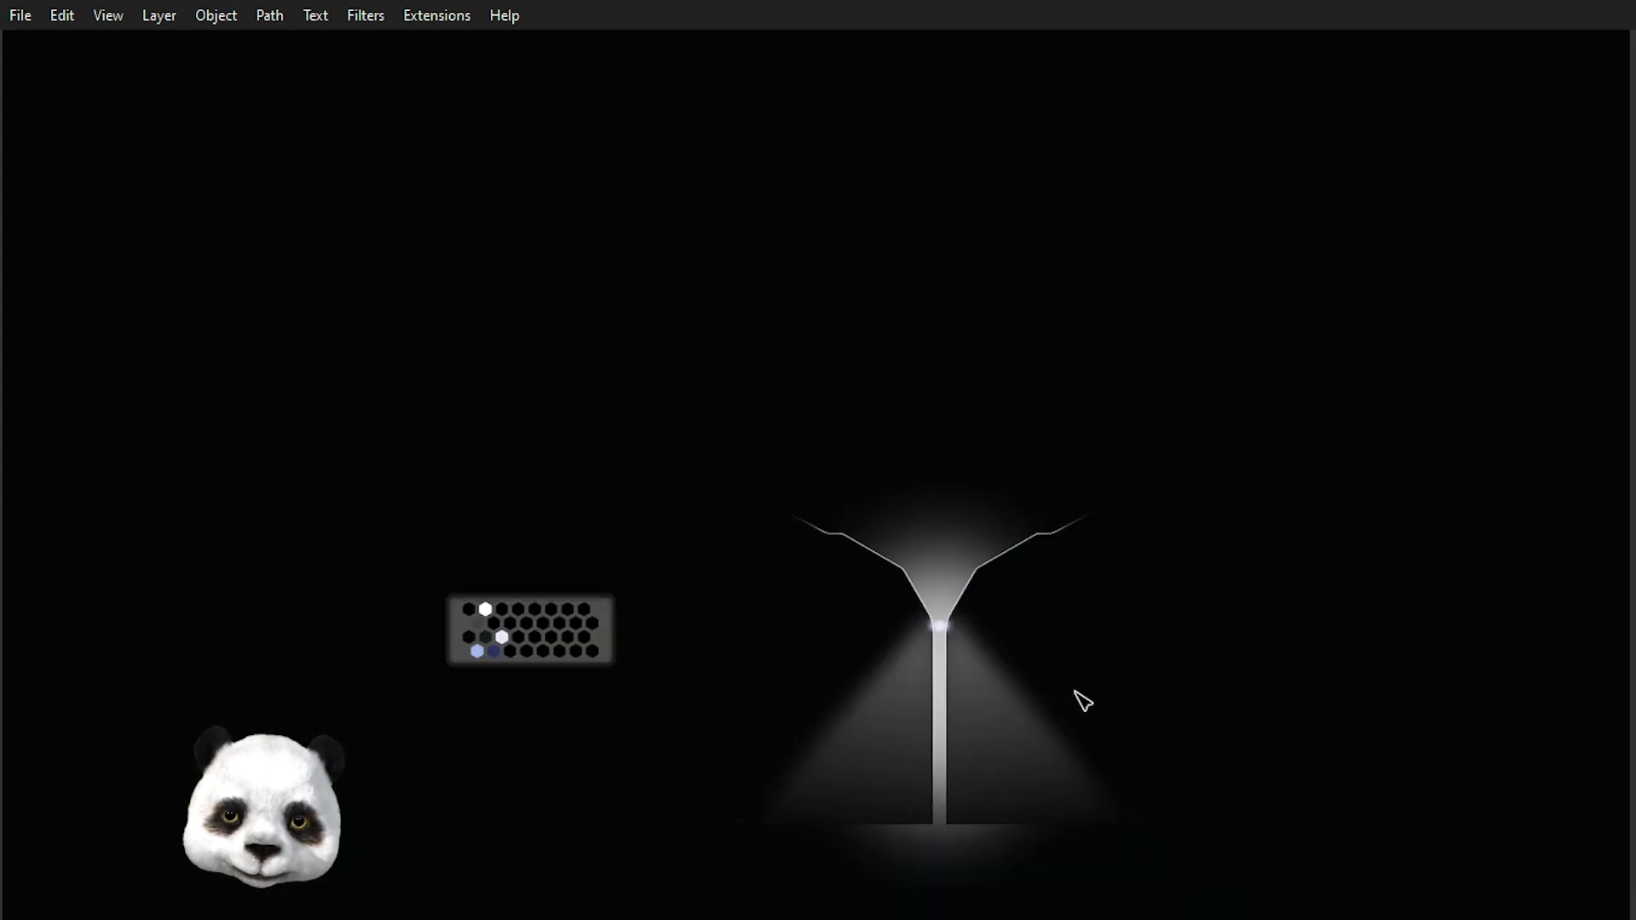
{"action": "scroll", "coordinate": [1079, 698], "scroll_direction": "up", "scroll_amount": 2}
{"action": "scroll", "coordinate": [946, 601], "scroll_direction": "up", "scroll_amount": 1}
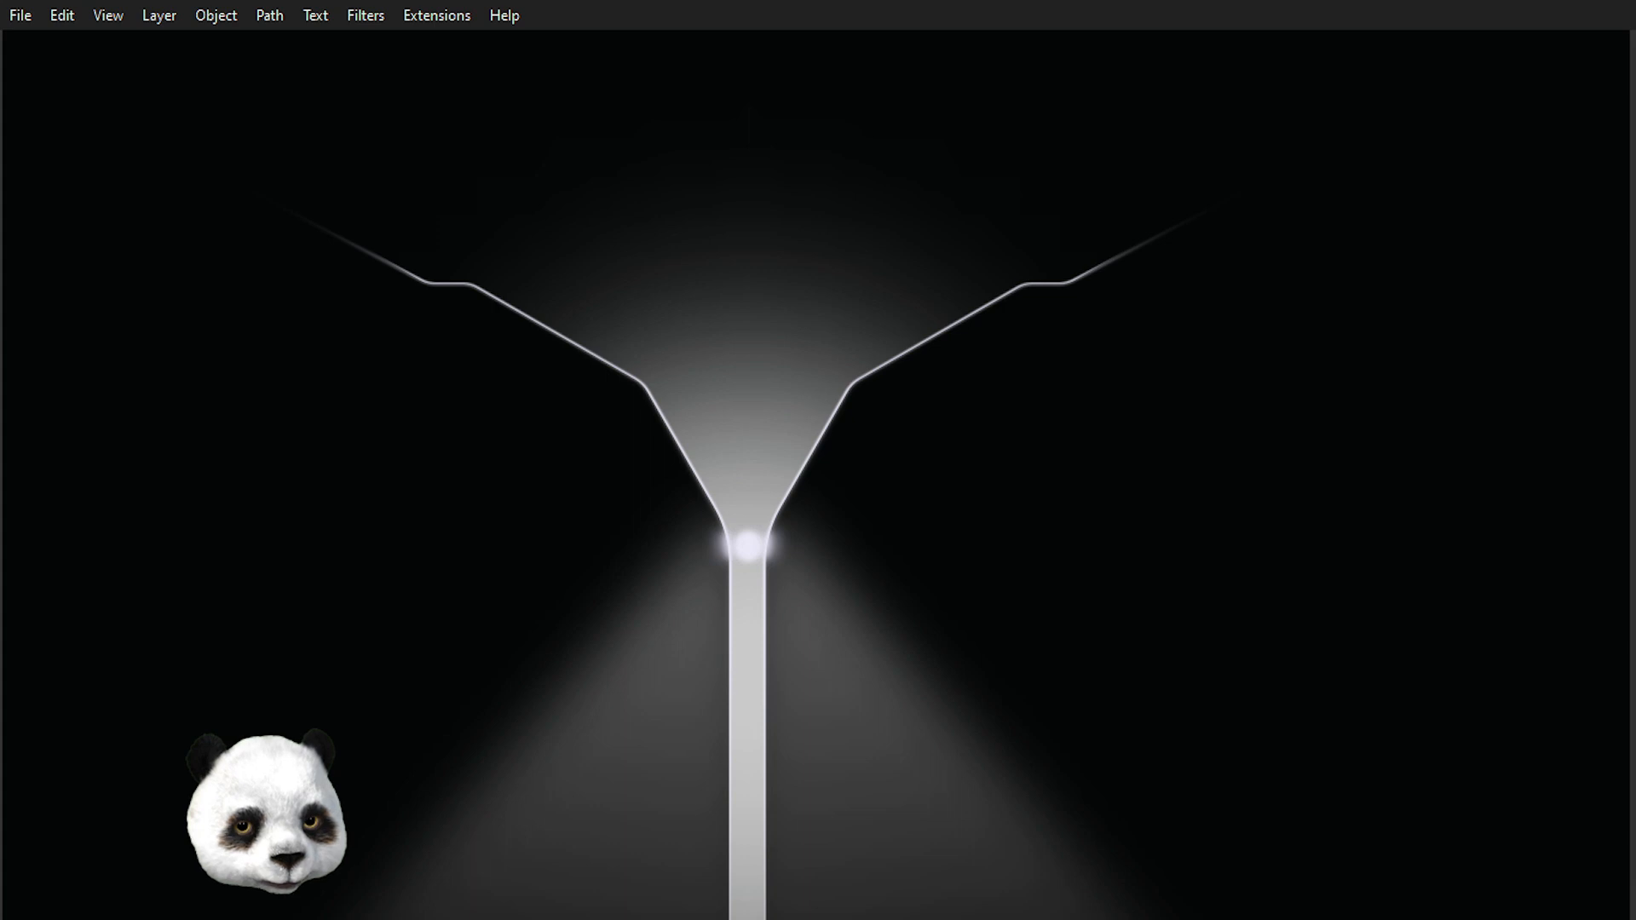
{"action": "key", "text": "Tab"}
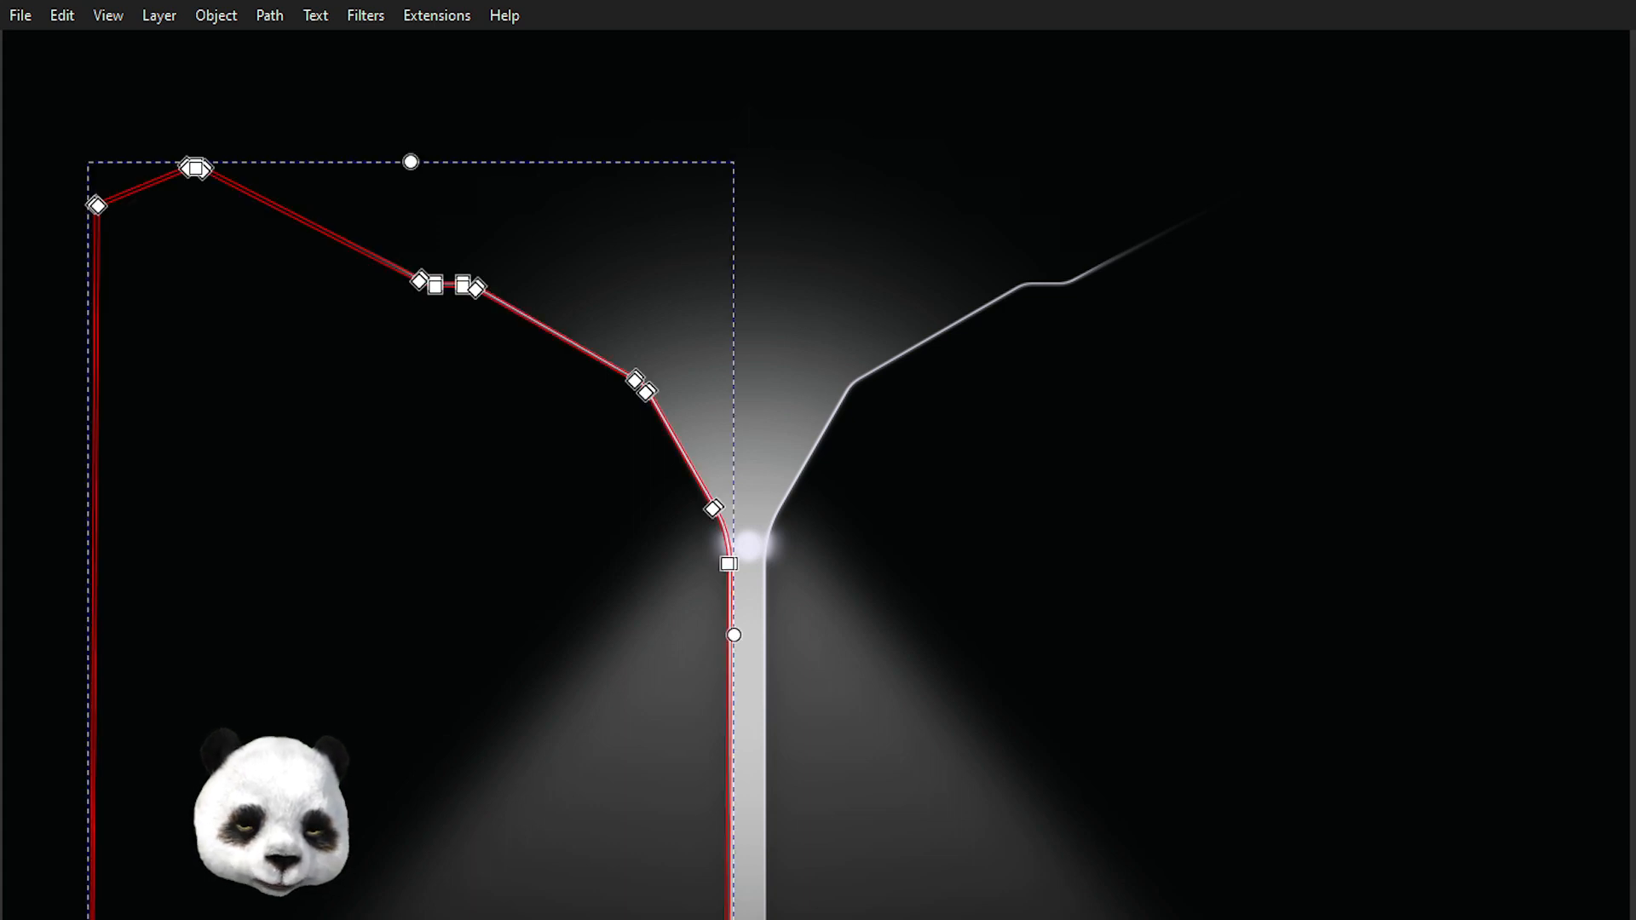
{"action": "key", "text": "s"}
{"action": "key", "text": "Escape"}
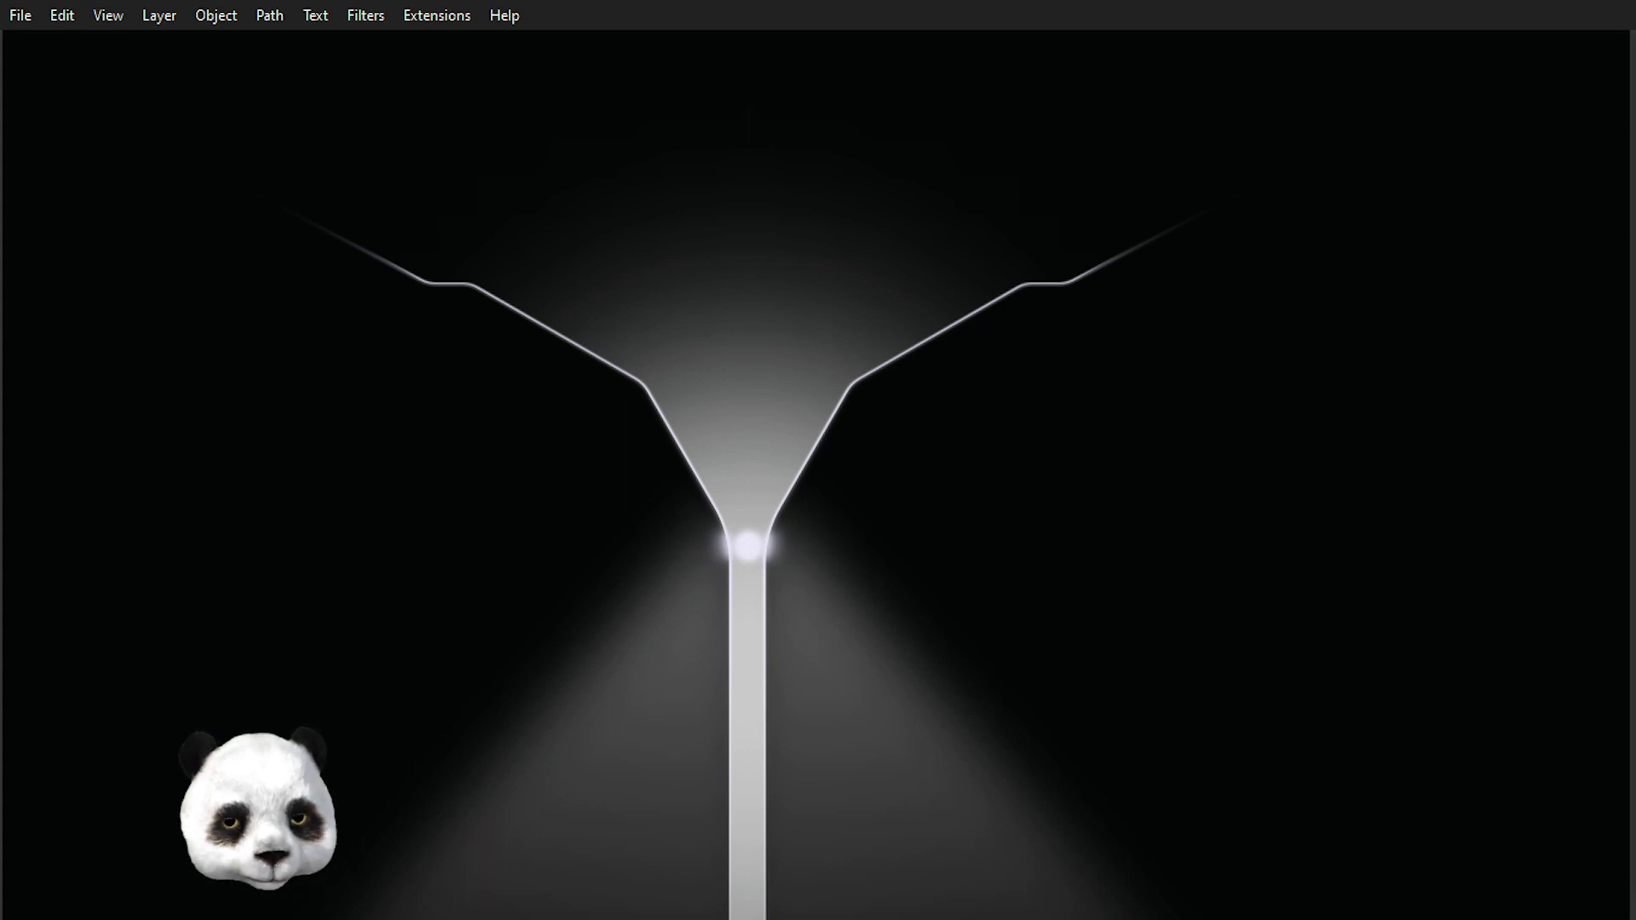
Select the left funnel outline path with the node tool and open the Filter Editor.
{"action": "left_click", "coordinate": [557, 333]}
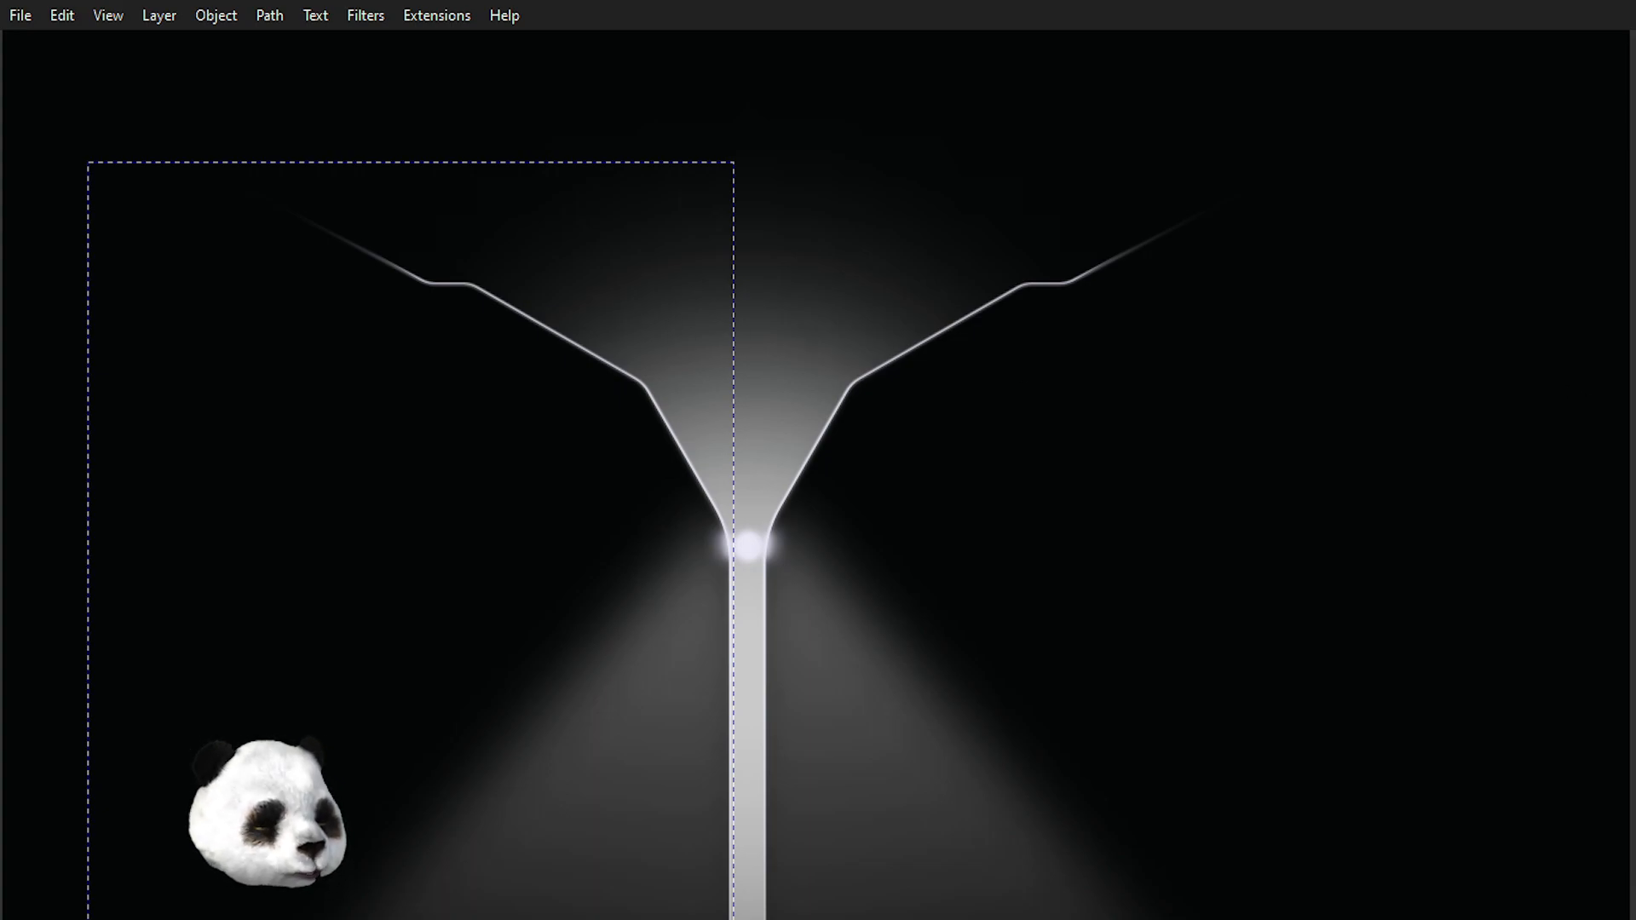
{"action": "key", "text": "n"}
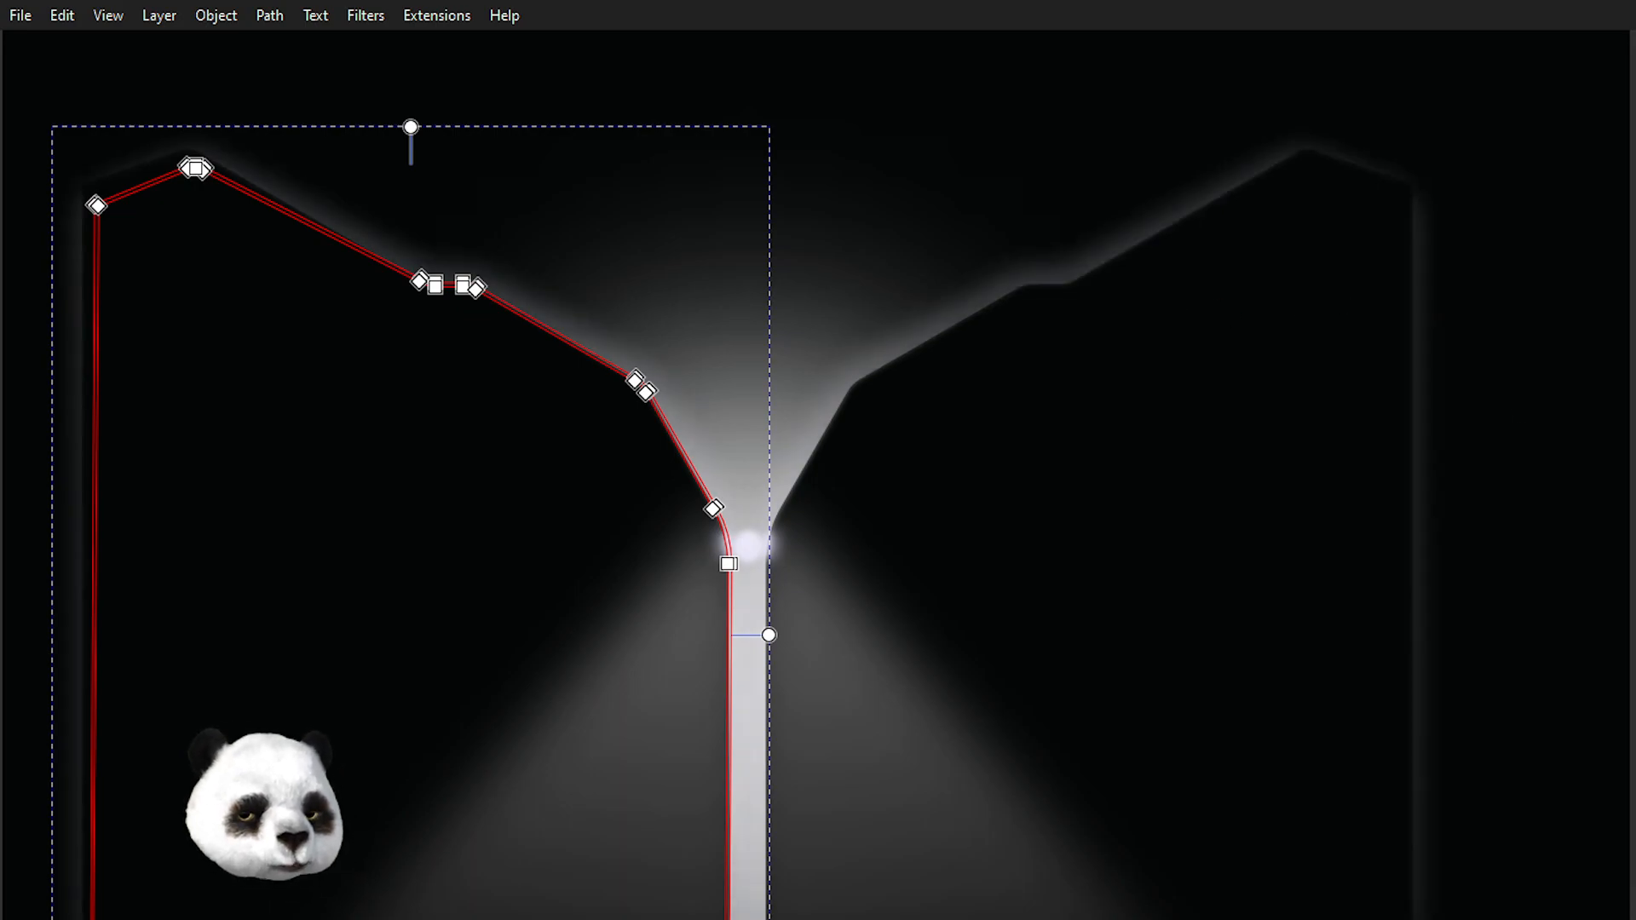
{"action": "left_click", "coordinate": [933, 179]}
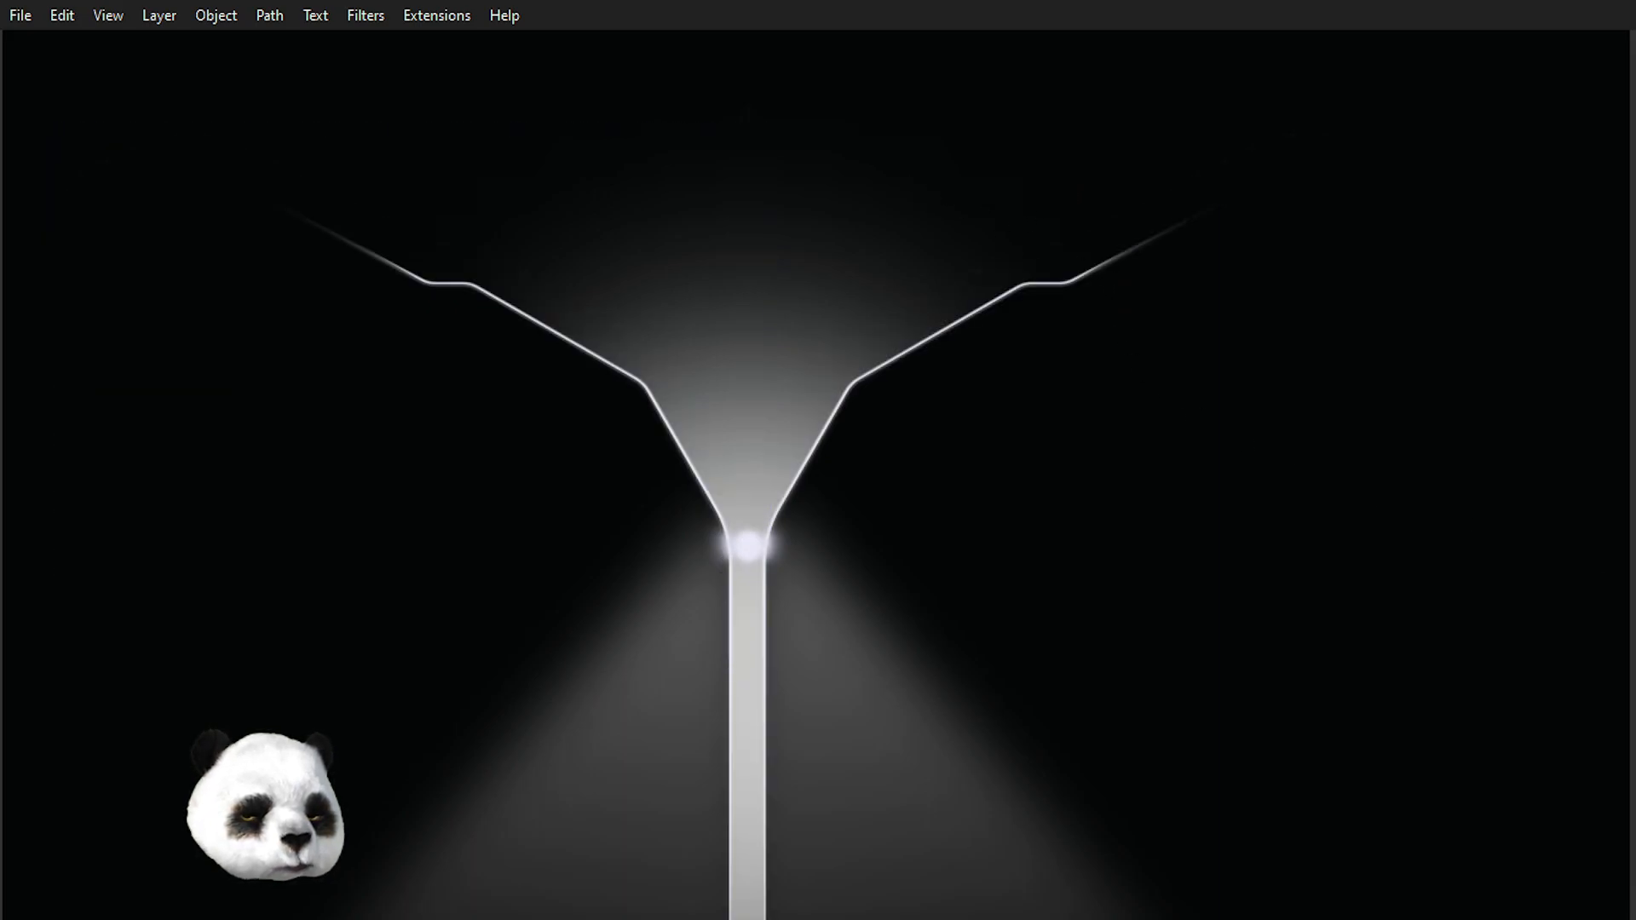
{"action": "left_click", "coordinate": [727, 365]}
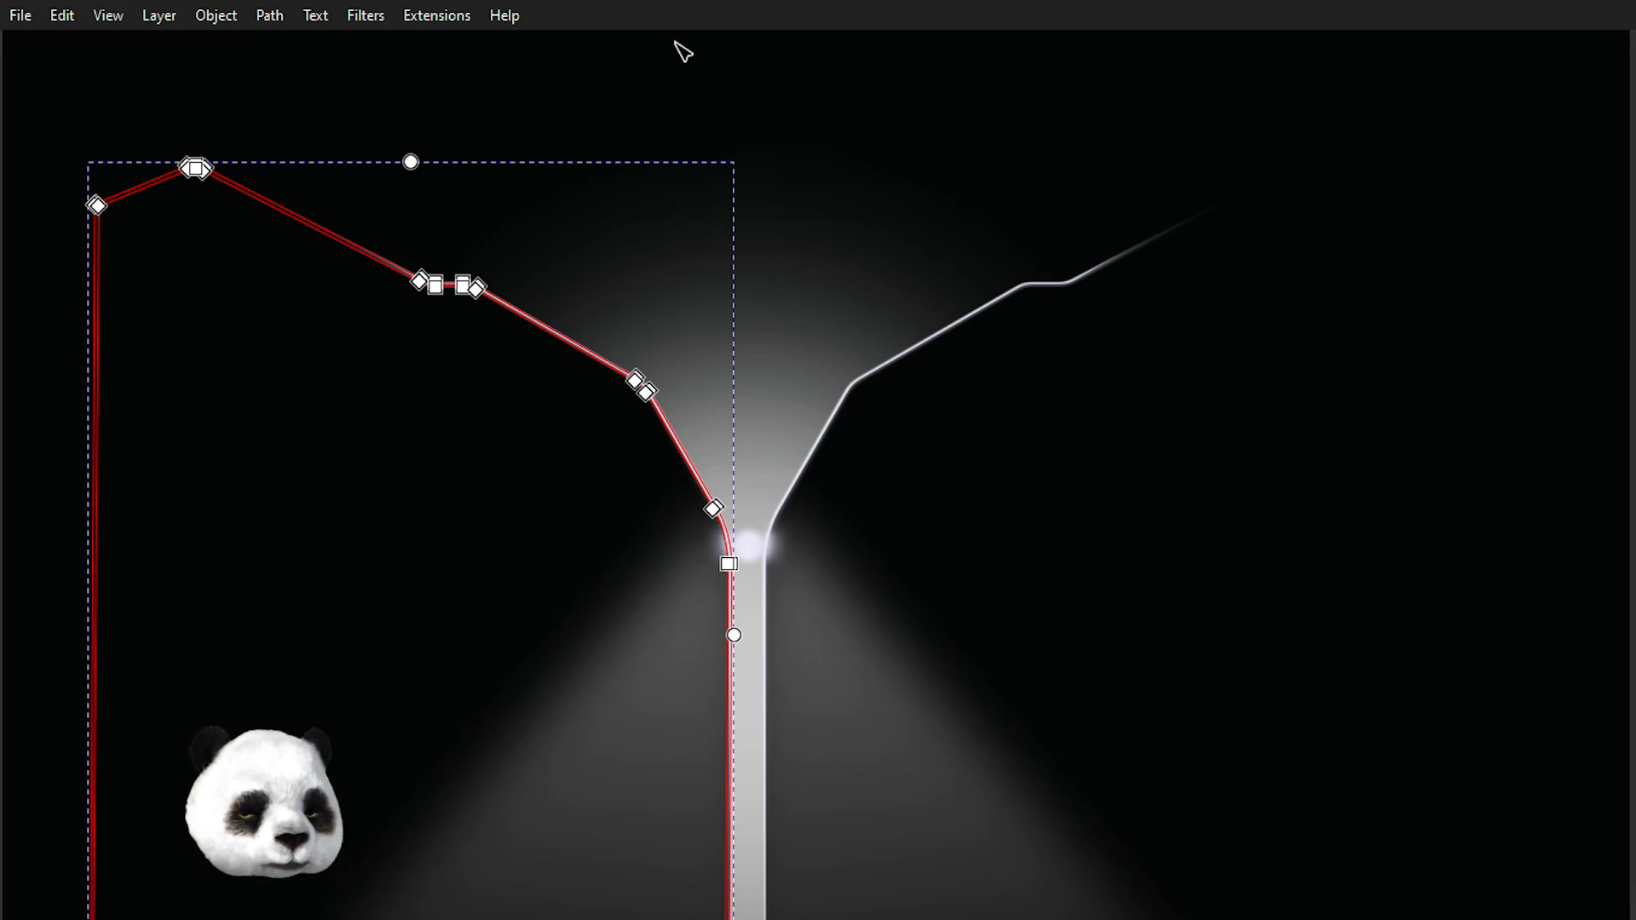
{"action": "left_click", "coordinate": [364, 14]}
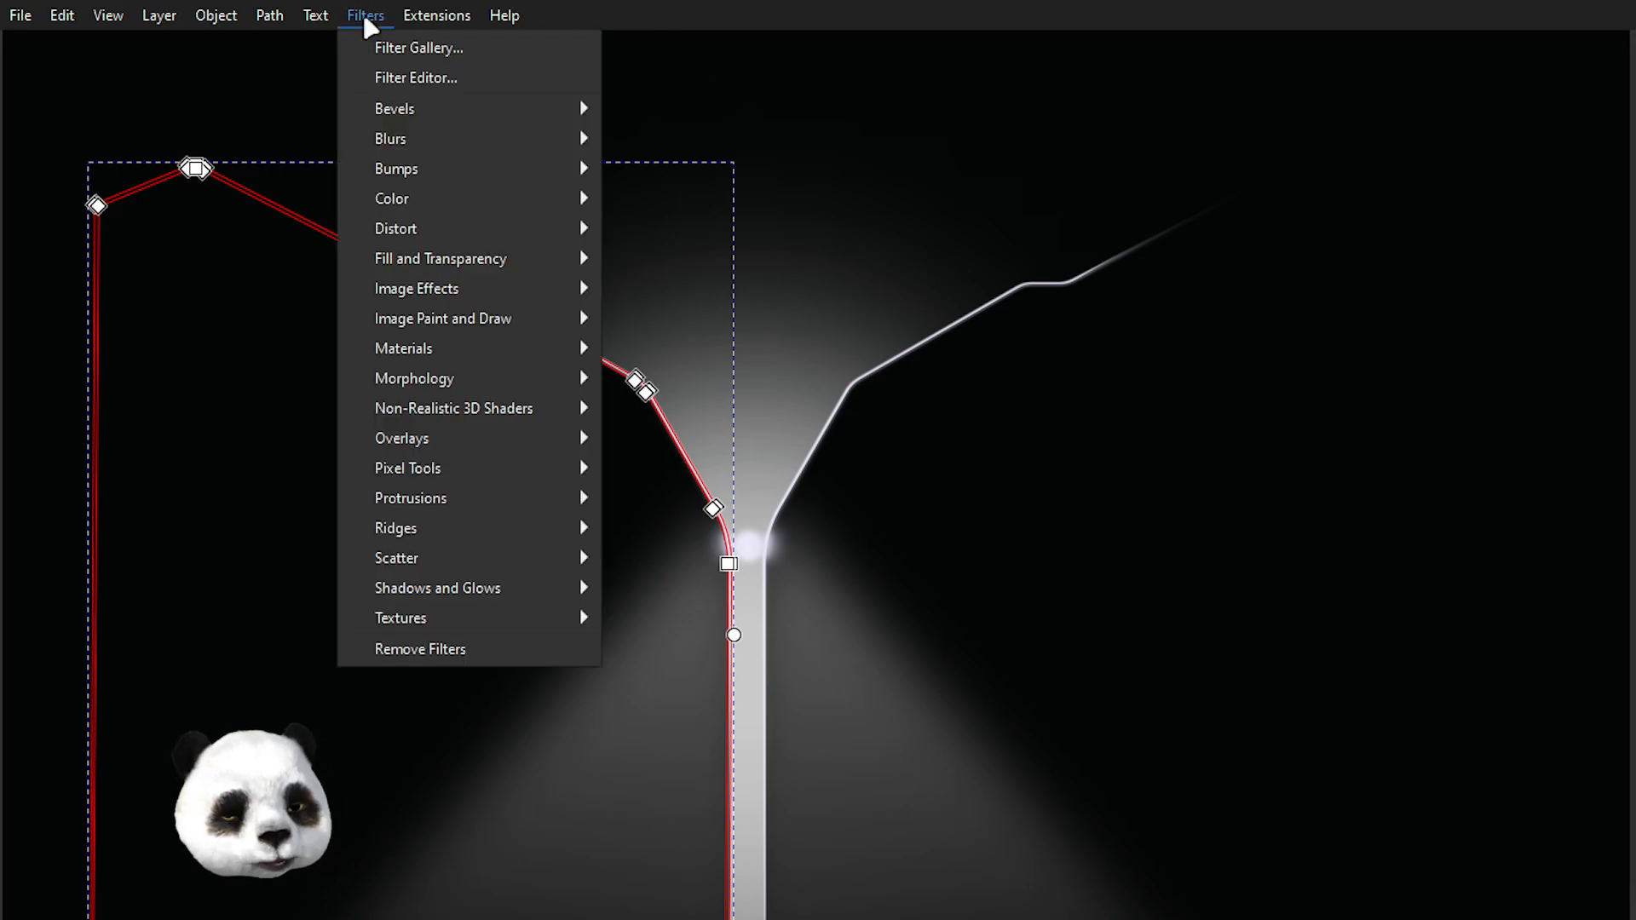
{"action": "left_click", "coordinate": [440, 78]}
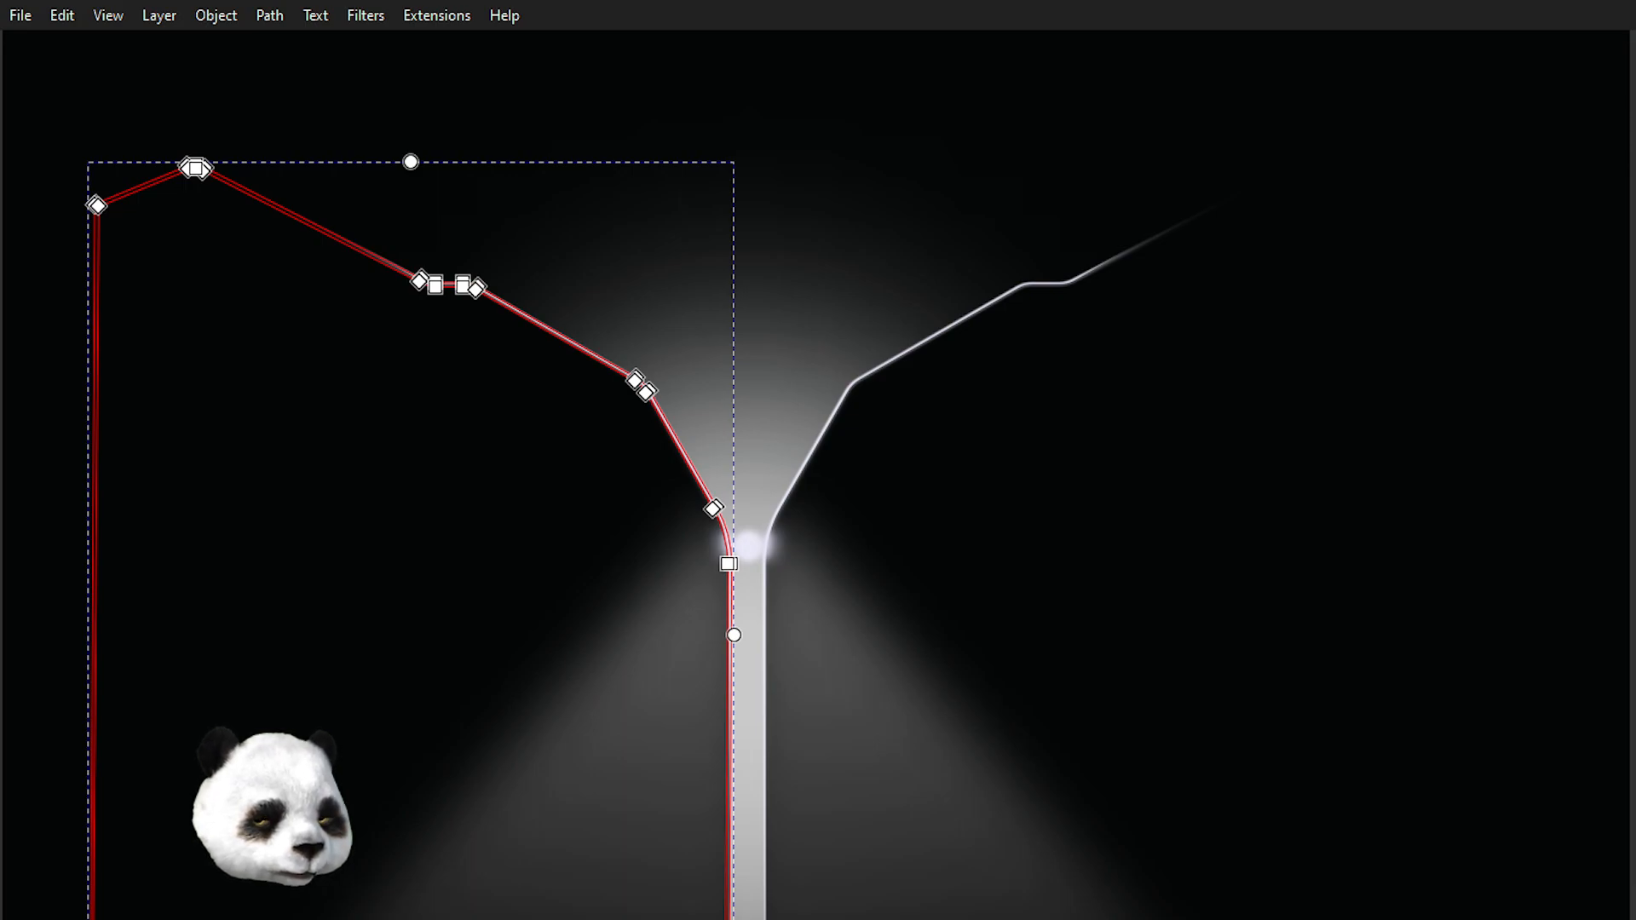
Undo and redo the last edit, then lower the left funnel outline's blur in small steps.
{"action": "key", "text": "ctrl+z"}
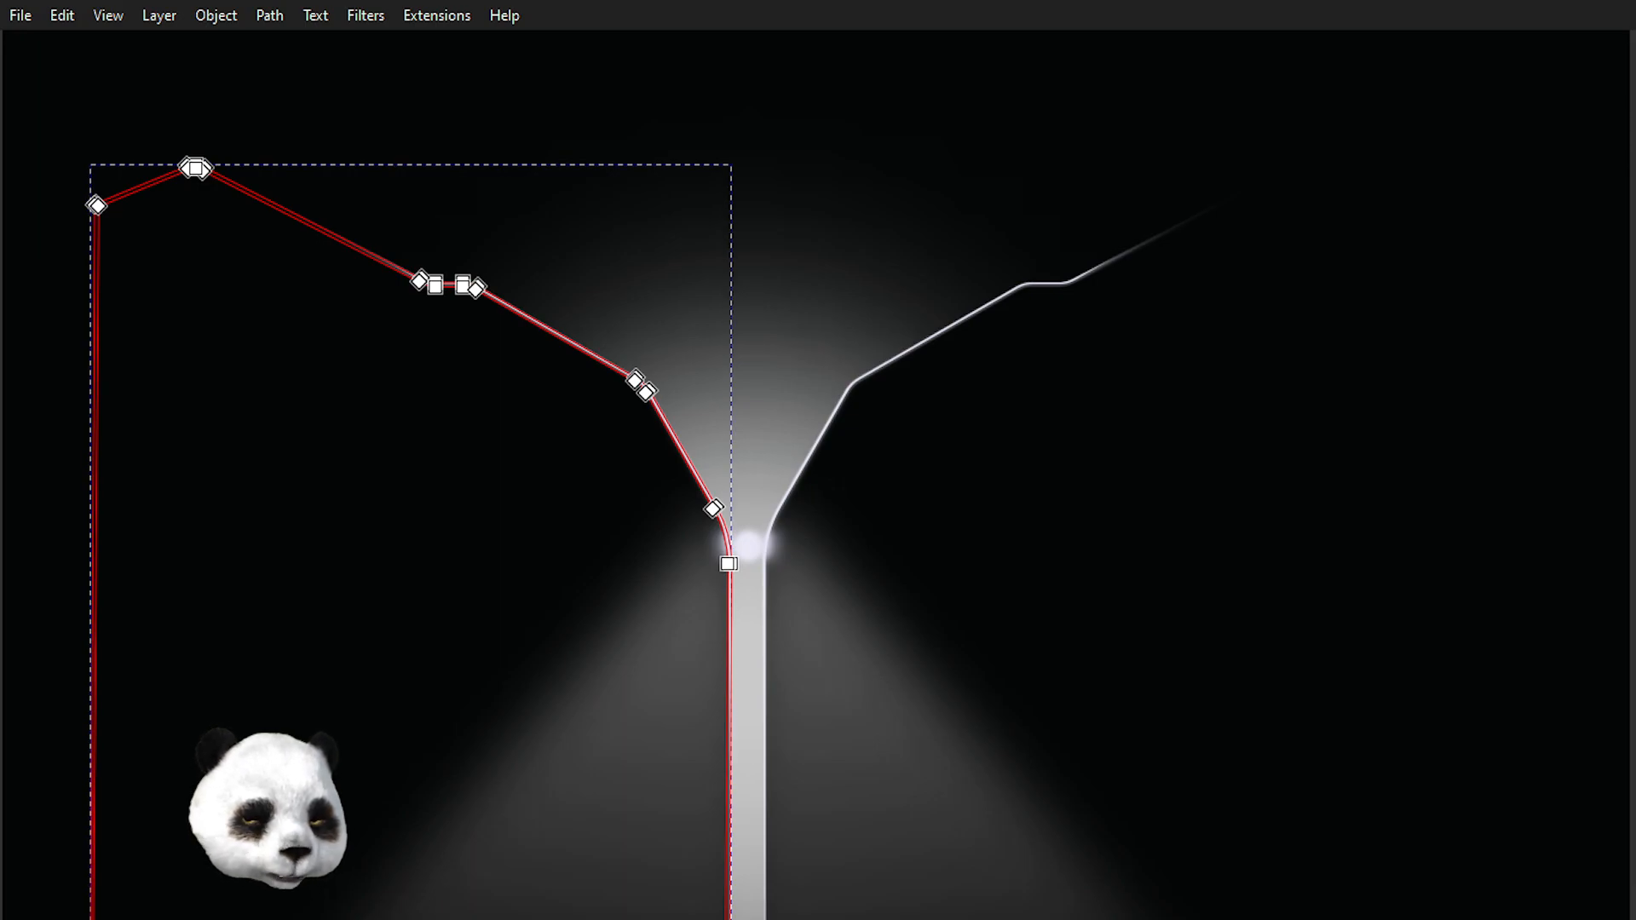
{"action": "key", "text": "ctrl+shift+z"}
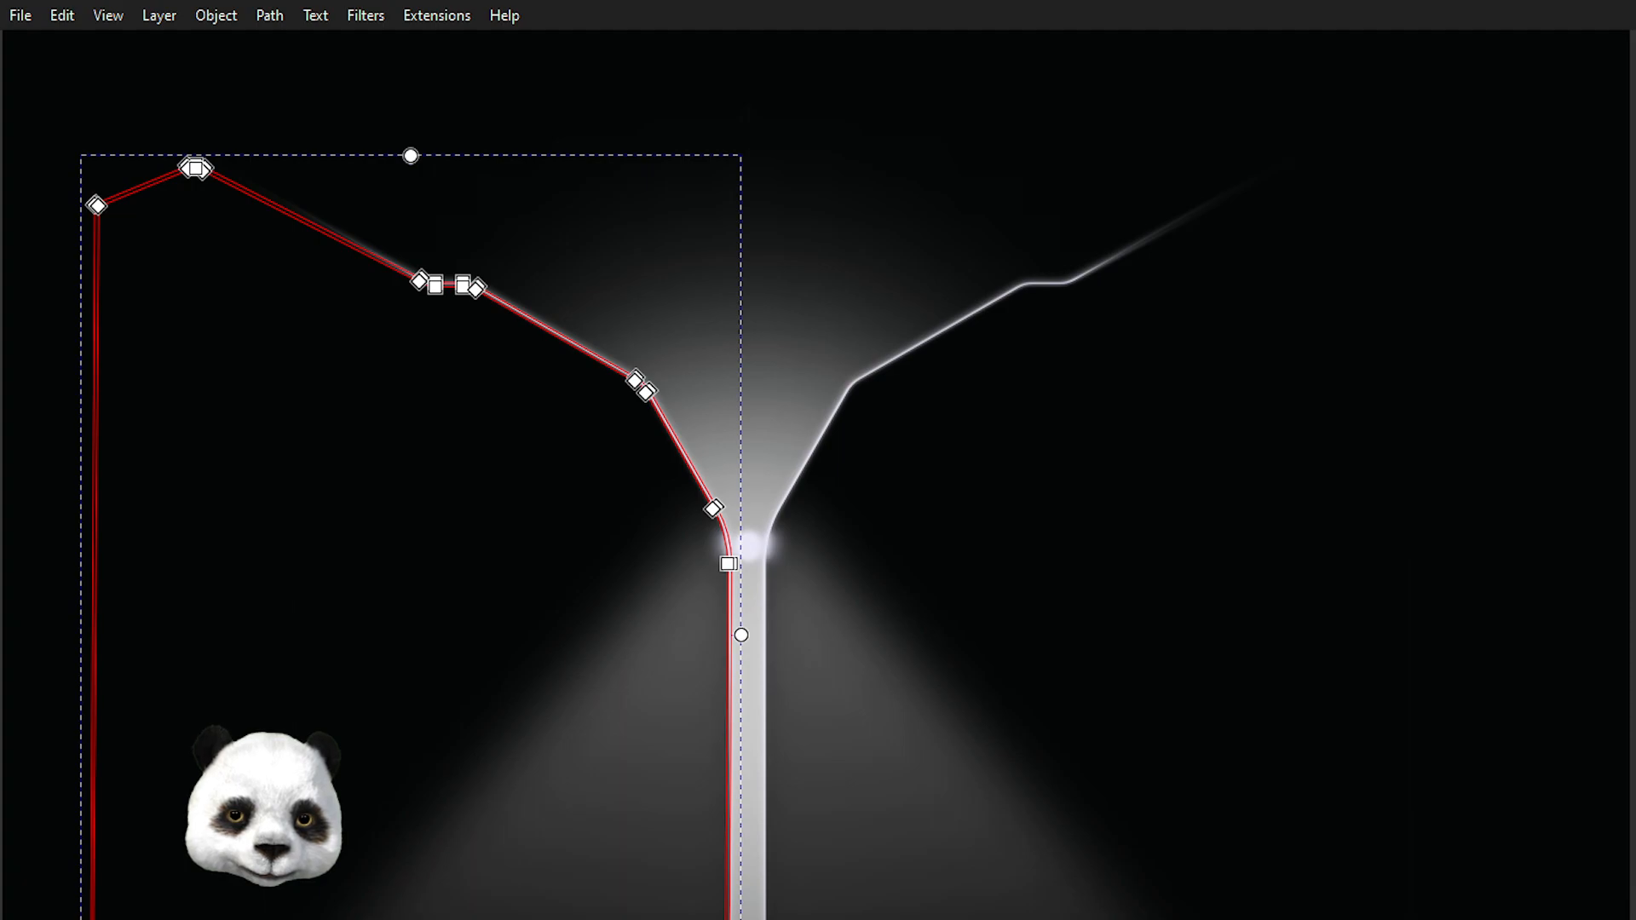
{"action": "key", "text": "Return"}
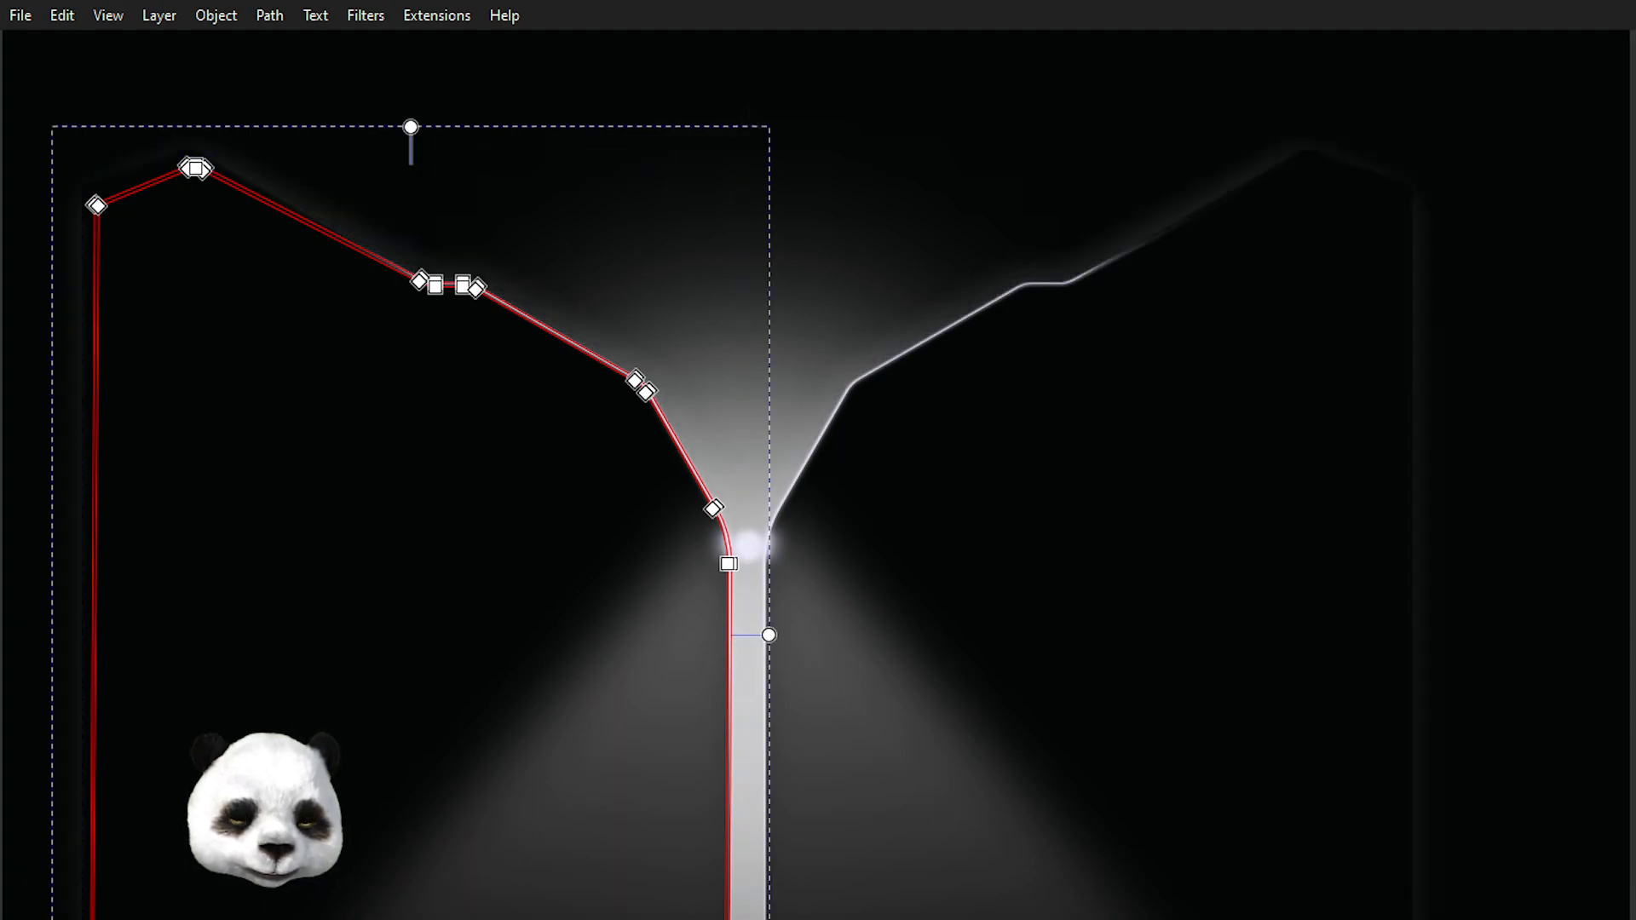
{"action": "key", "text": "Down"}
{"action": "key", "text": "Down"}
{"action": "key", "text": "Down"}
{"action": "key", "text": "Down"}
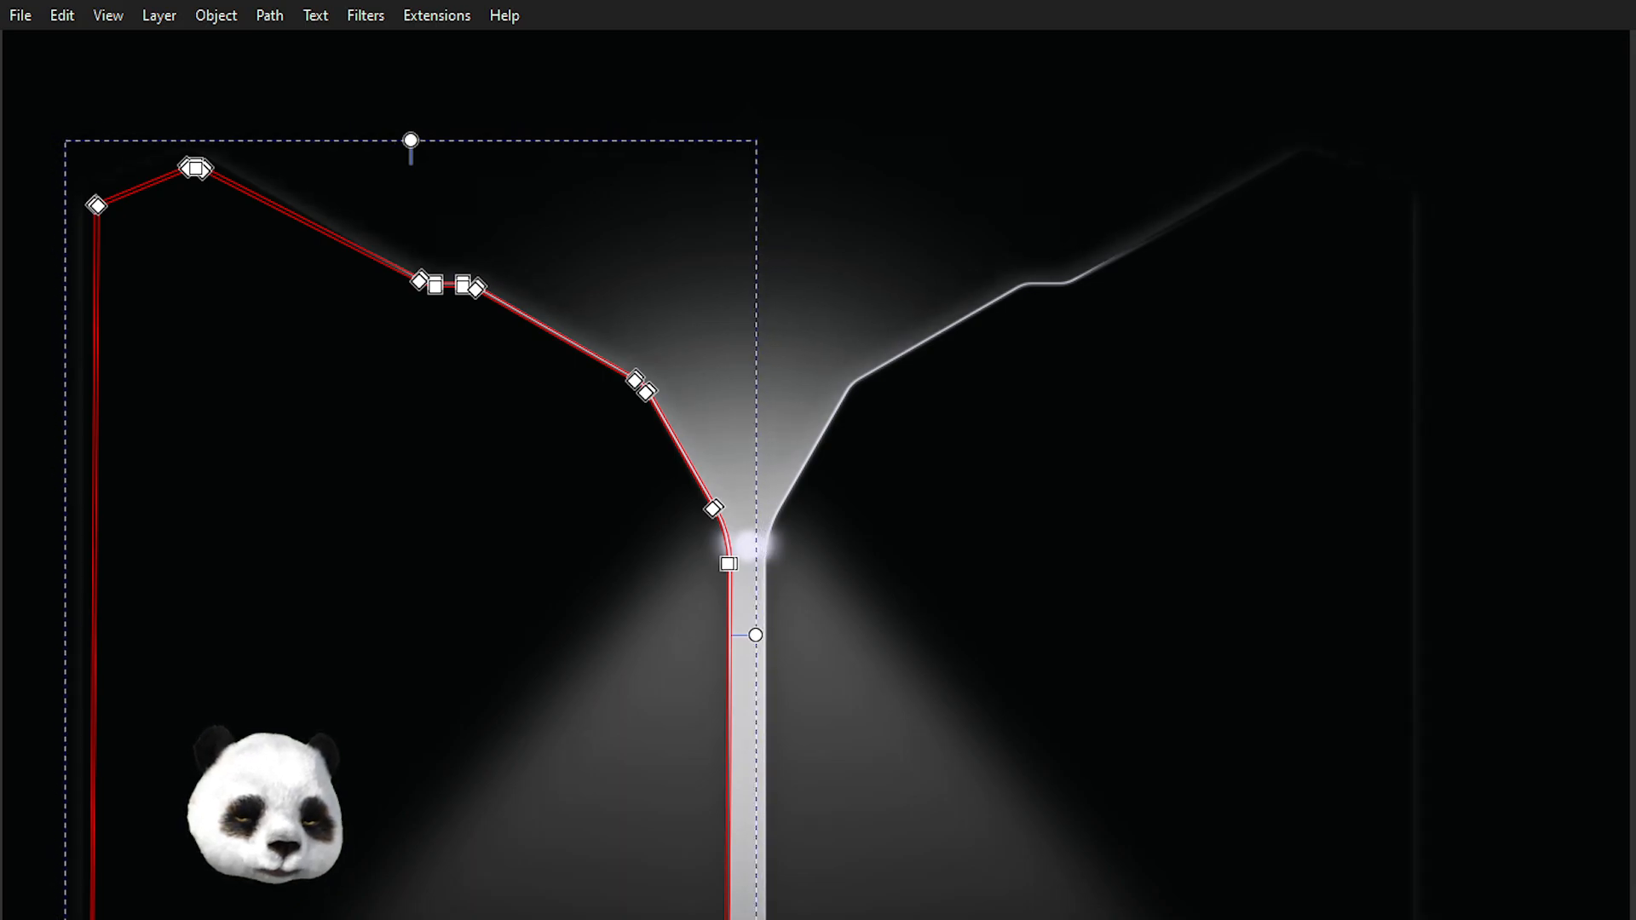
{"action": "key", "text": "Down"}
Select the top-left corner node of the left funnel outline and drag it slightly inward.
{"action": "scroll", "coordinate": [797, 454], "scroll_direction": "down", "scroll_amount": 2}
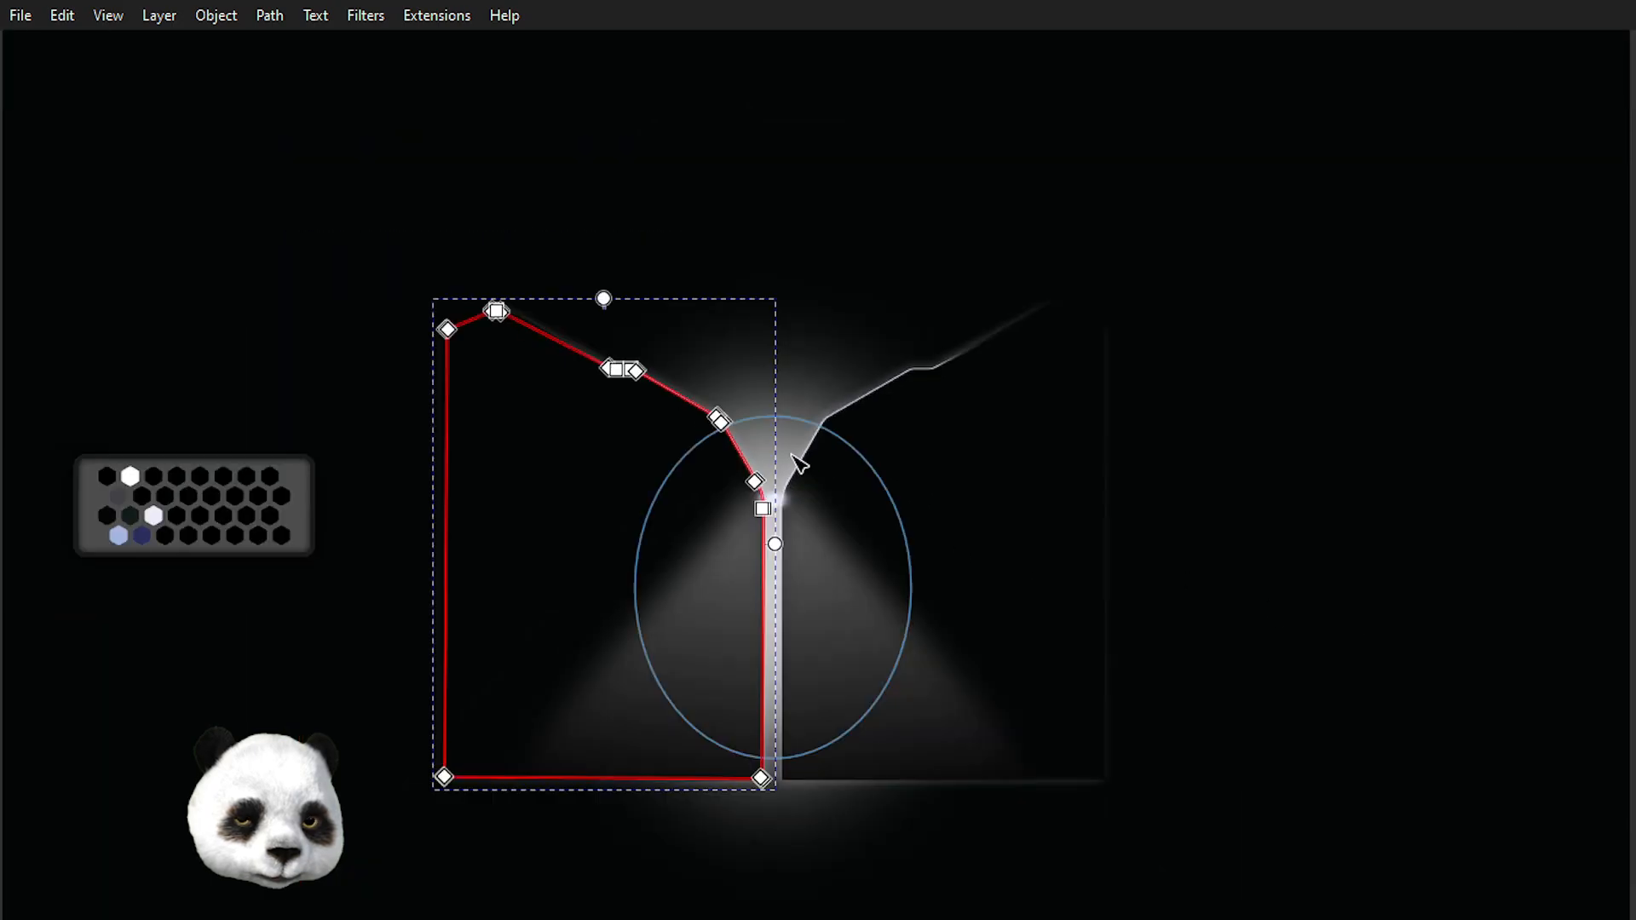
{"action": "scroll", "coordinate": [343, 288], "scroll_direction": "up", "scroll_amount": 1}
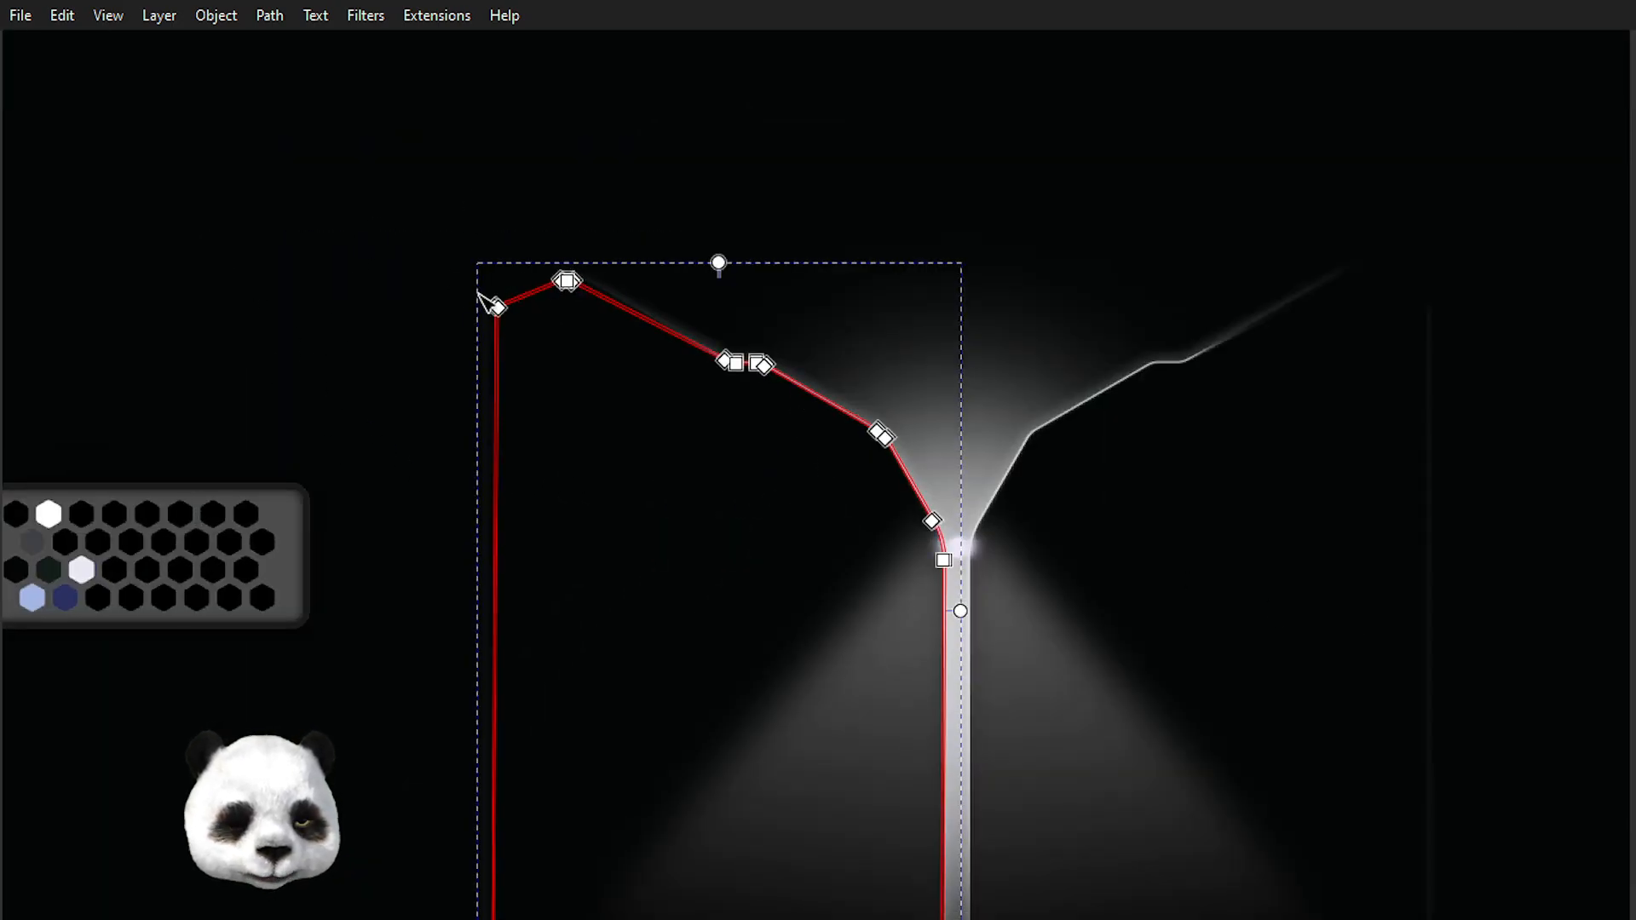
{"action": "scroll", "coordinate": [413, 215], "scroll_direction": "up", "scroll_amount": 3}
{"action": "left_click_drag", "start_coordinate": [413, 215], "coordinate": [676, 492]}
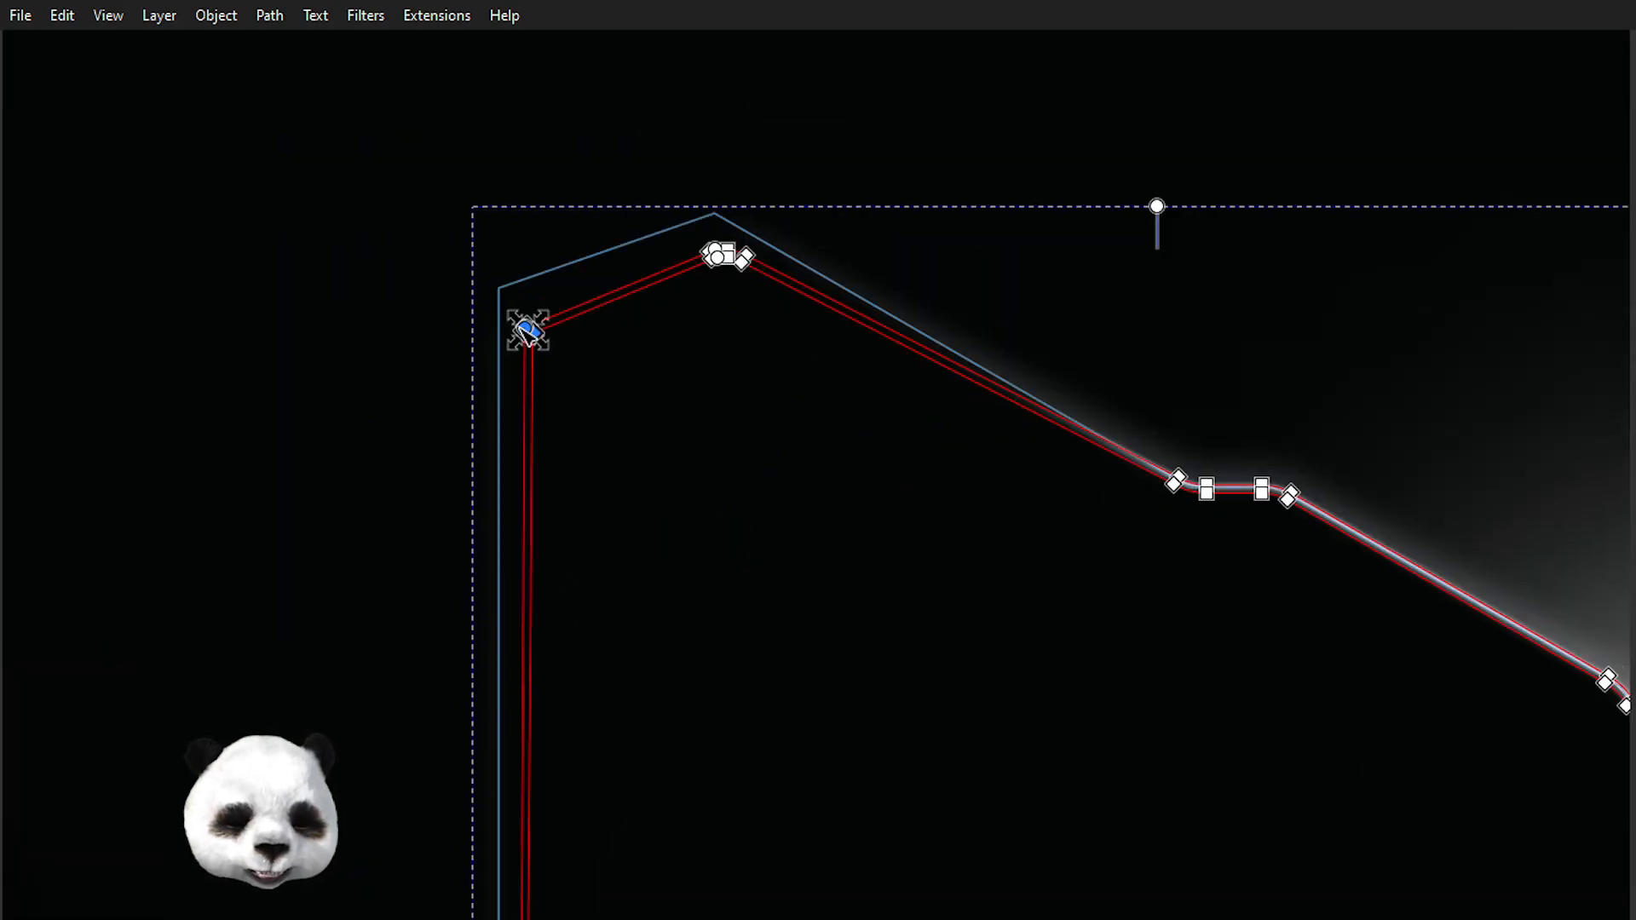
{"action": "left_click_drag", "start_coordinate": [538, 339], "coordinate": [718, 442]}
Select the bottom corner nodes of the left funnel outline beside the stem and nudge them into place.
{"action": "scroll", "coordinate": [718, 442], "scroll_direction": "down", "scroll_amount": 15}
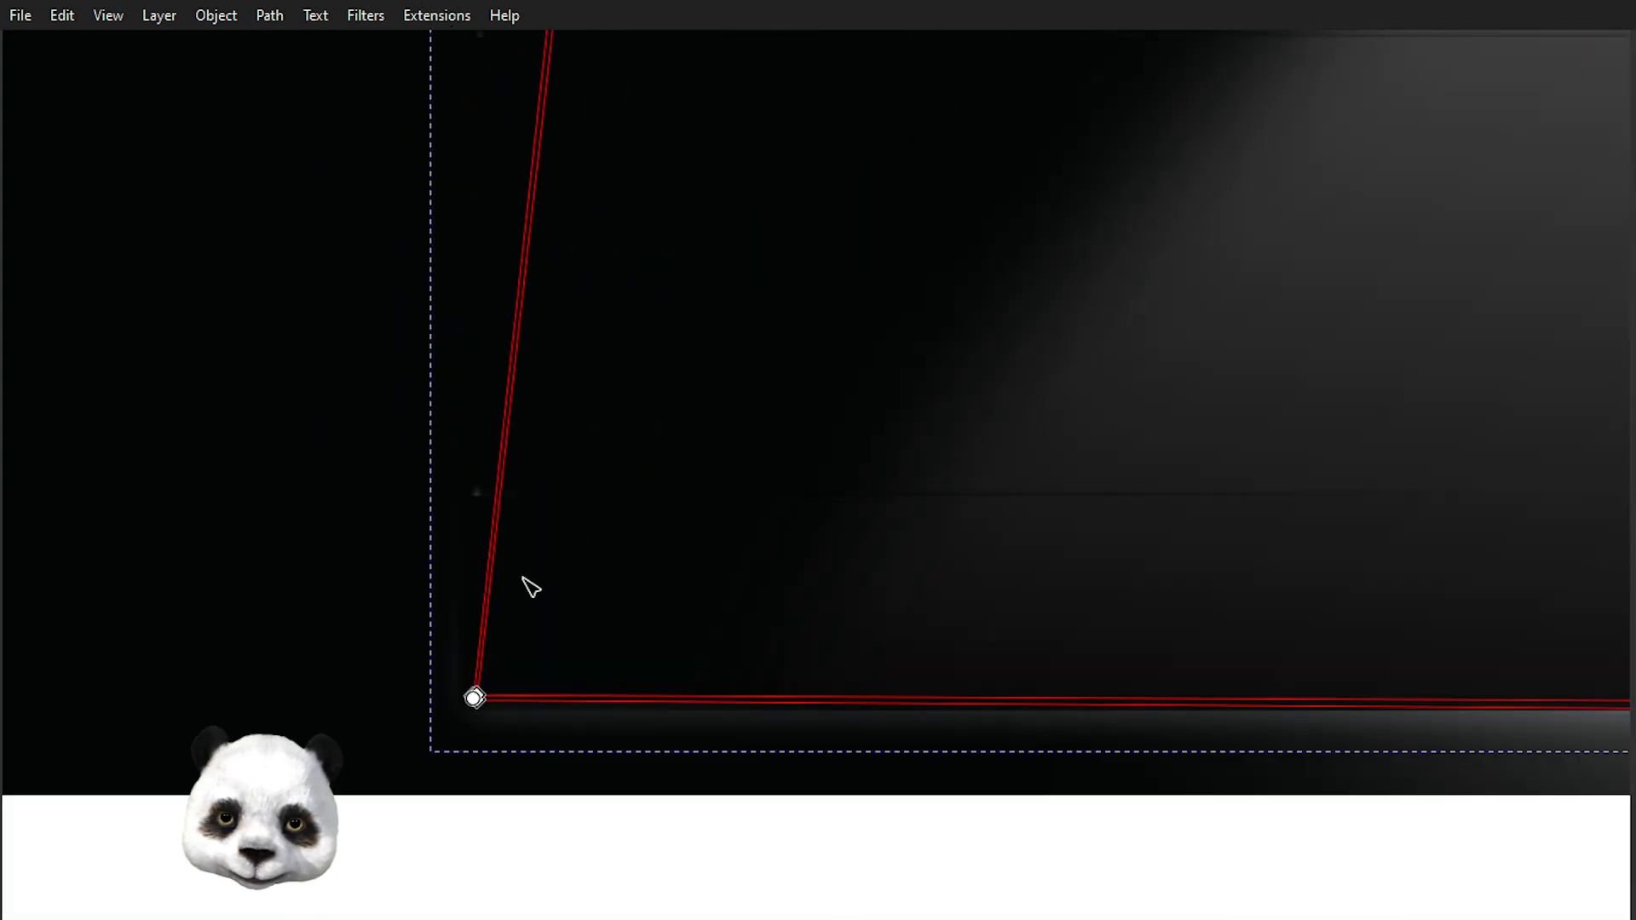
{"action": "left_click_drag", "start_coordinate": [529, 748], "coordinate": [643, 517]}
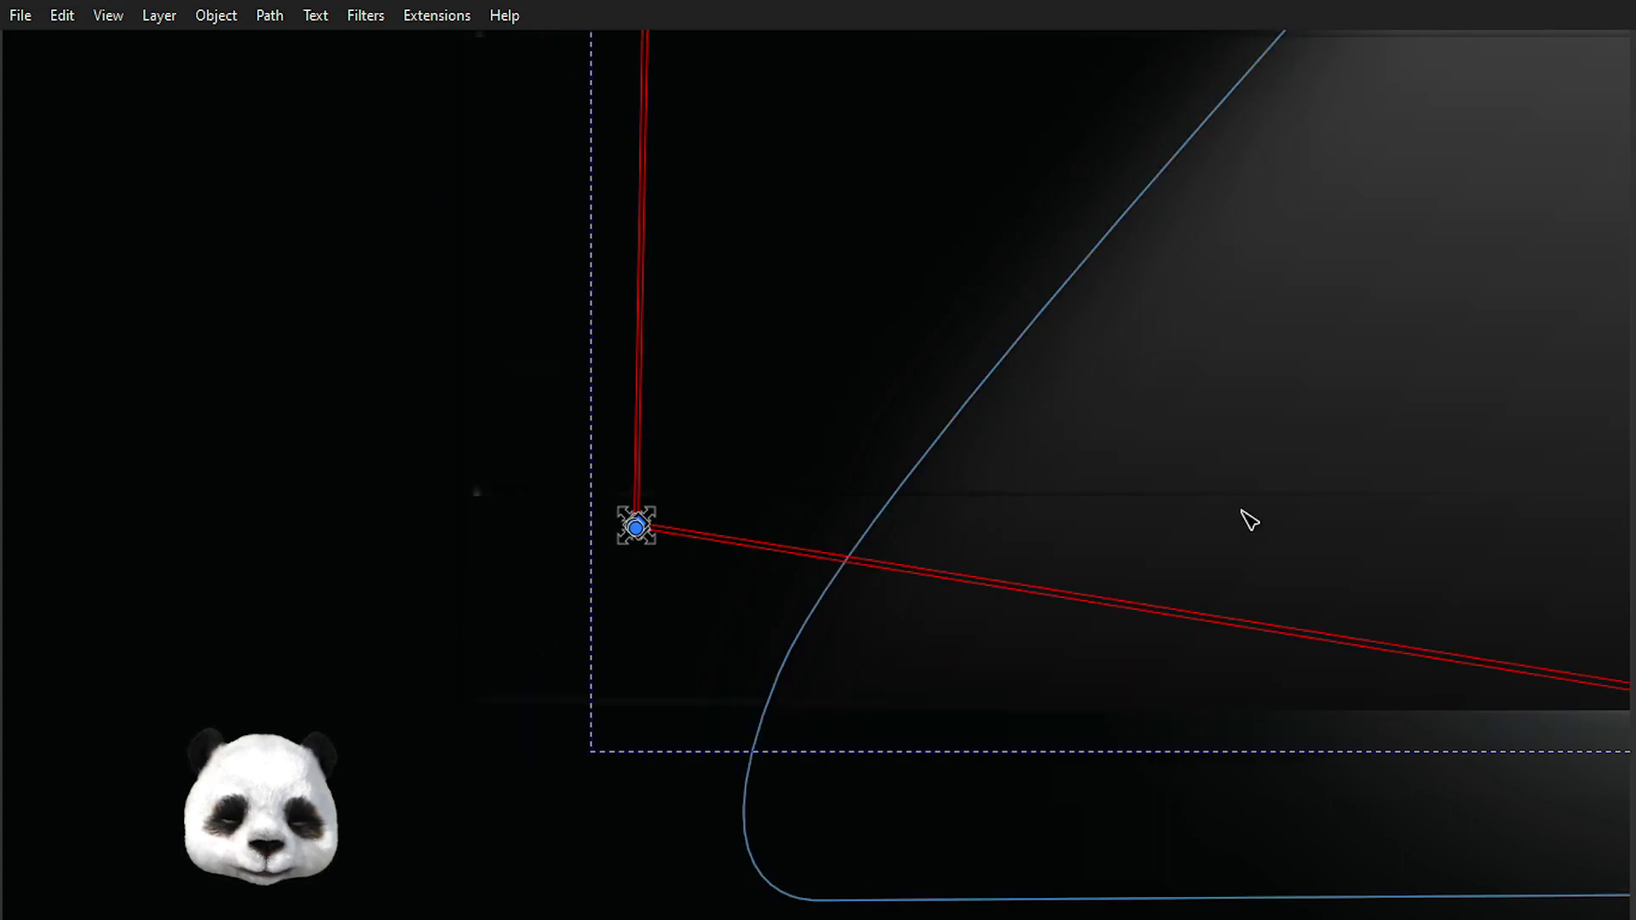
{"action": "scroll", "coordinate": [1363, 503], "scroll_direction": "down", "scroll_amount": 2}
{"action": "scroll", "coordinate": [1445, 509], "scroll_direction": "up", "scroll_amount": 6}
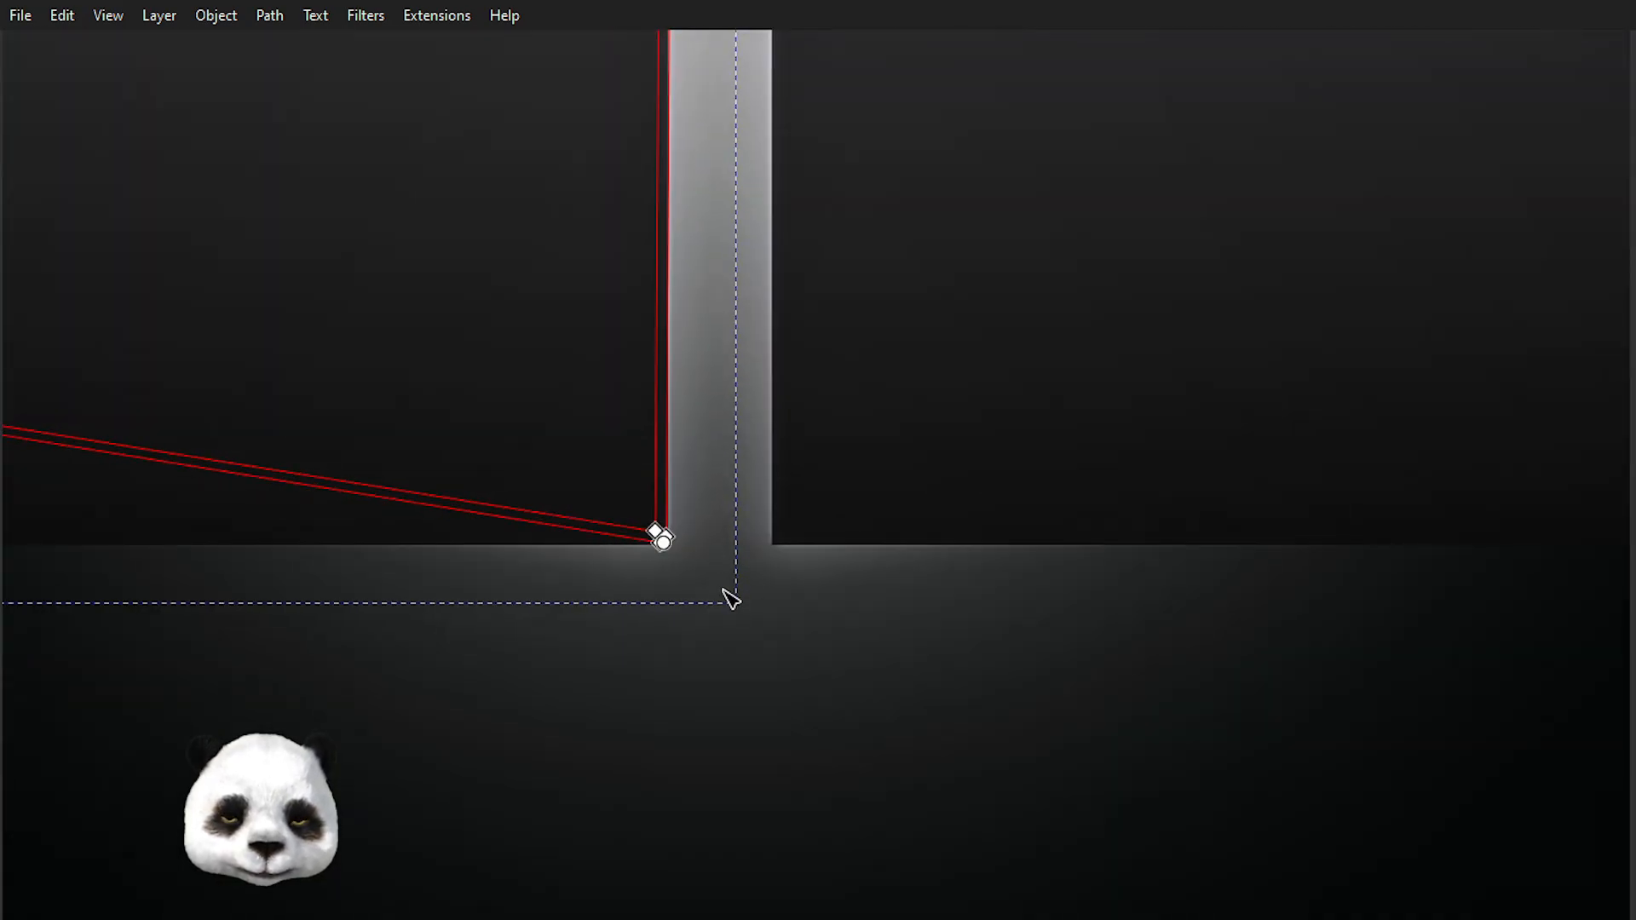
{"action": "left_click_drag", "start_coordinate": [722, 589], "coordinate": [629, 511]}
{"action": "scroll", "coordinate": [683, 535], "scroll_direction": "down", "scroll_amount": 4}
{"action": "left_click", "coordinate": [722, 680]}
{"action": "left_click", "coordinate": [725, 678]}
{"action": "scroll", "coordinate": [726, 677], "scroll_direction": "down", "scroll_amount": 3}
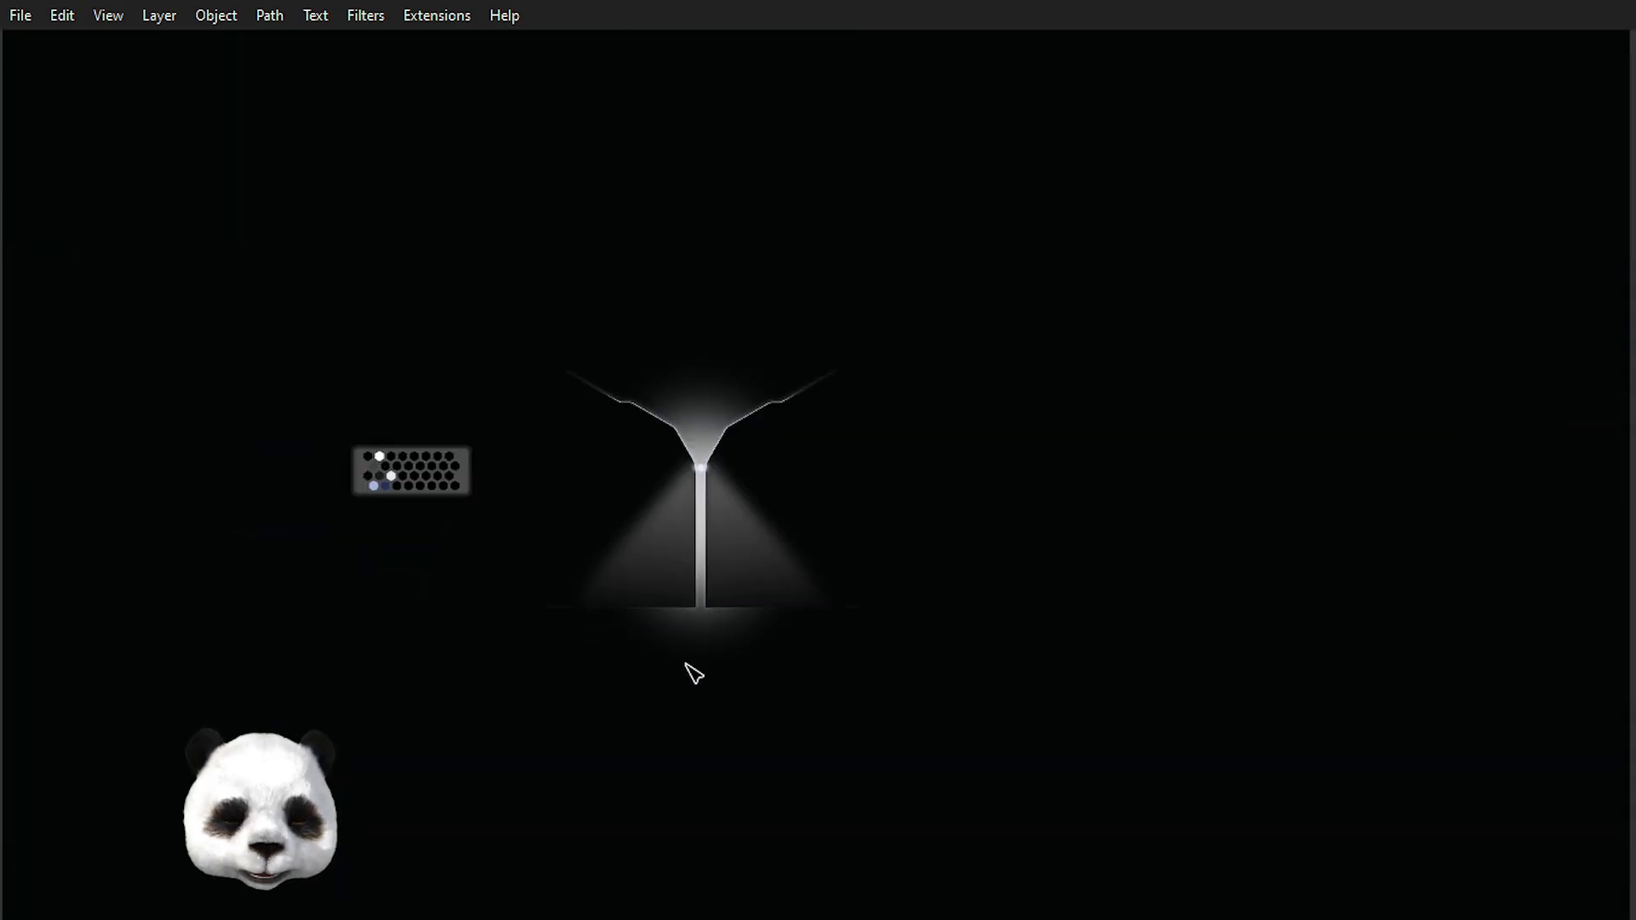
Review the whole light cascade and inspect the left light cone shape.
{"action": "scroll", "coordinate": [690, 618], "scroll_direction": "up", "scroll_amount": 1}
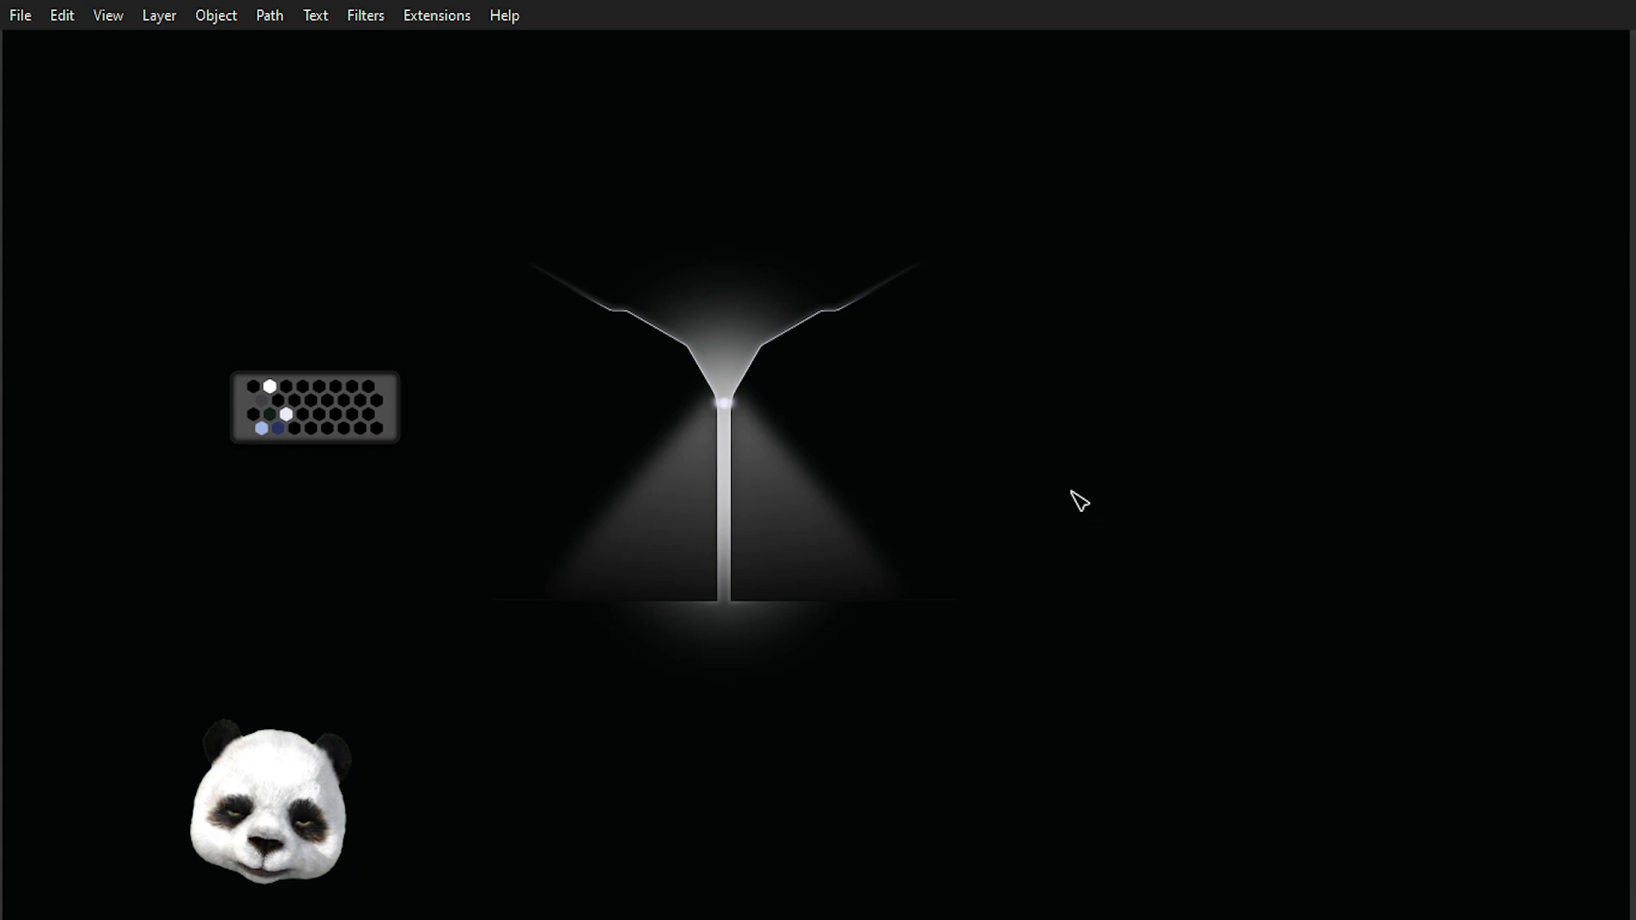
{"action": "scroll", "coordinate": [830, 186], "scroll_direction": "up", "scroll_amount": 2}
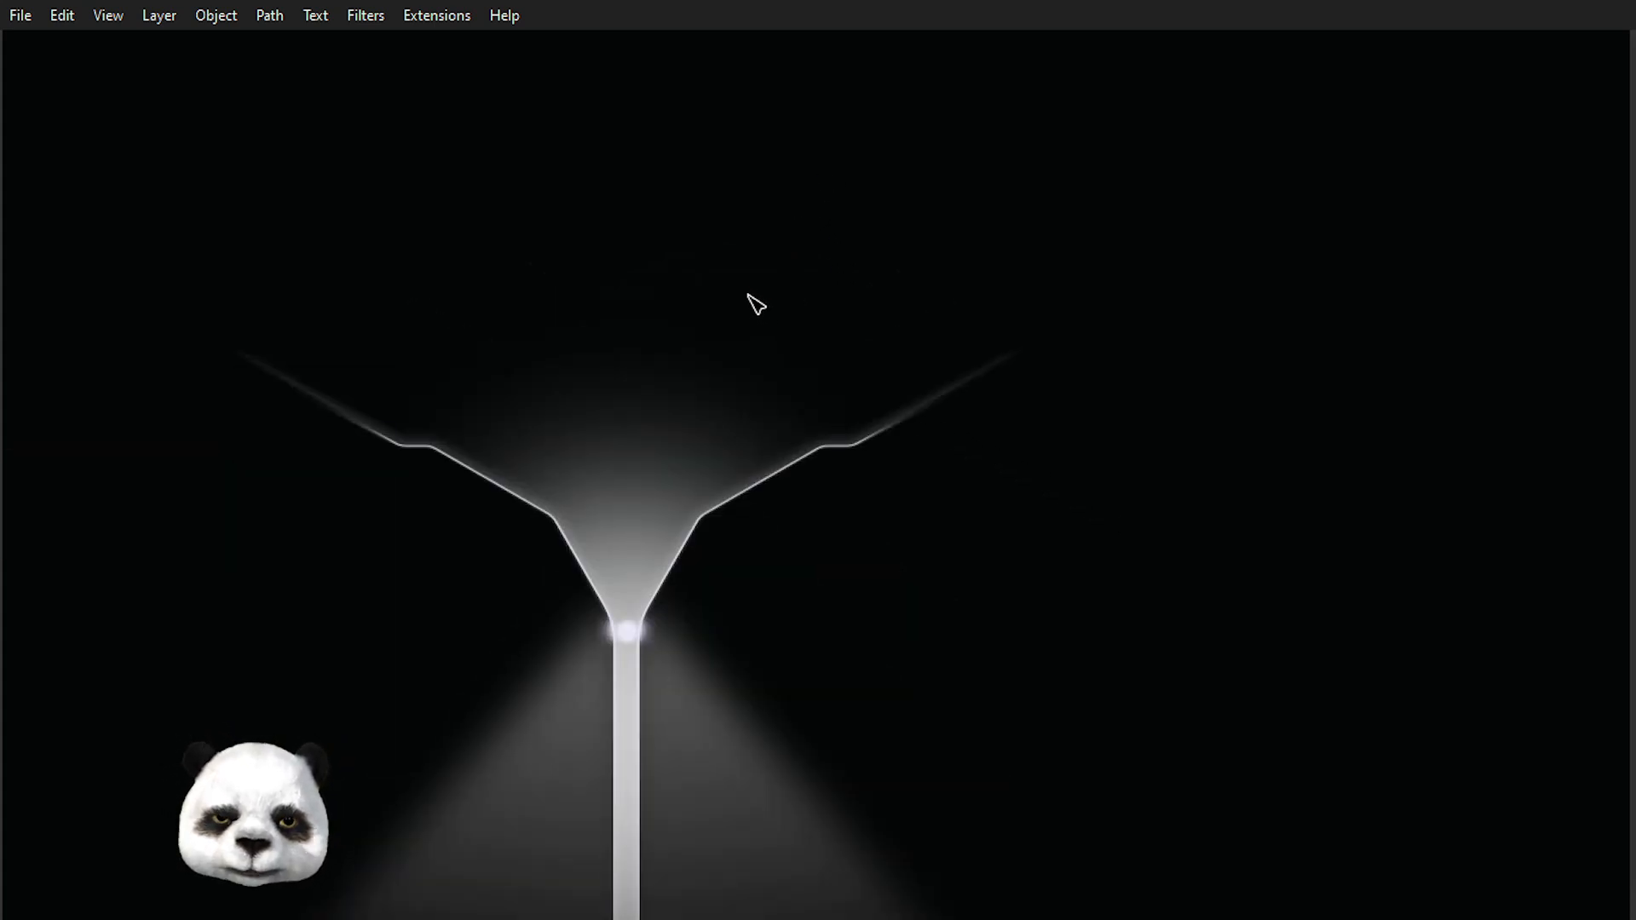
{"action": "scroll", "coordinate": [732, 253], "scroll_direction": "down", "scroll_amount": 2}
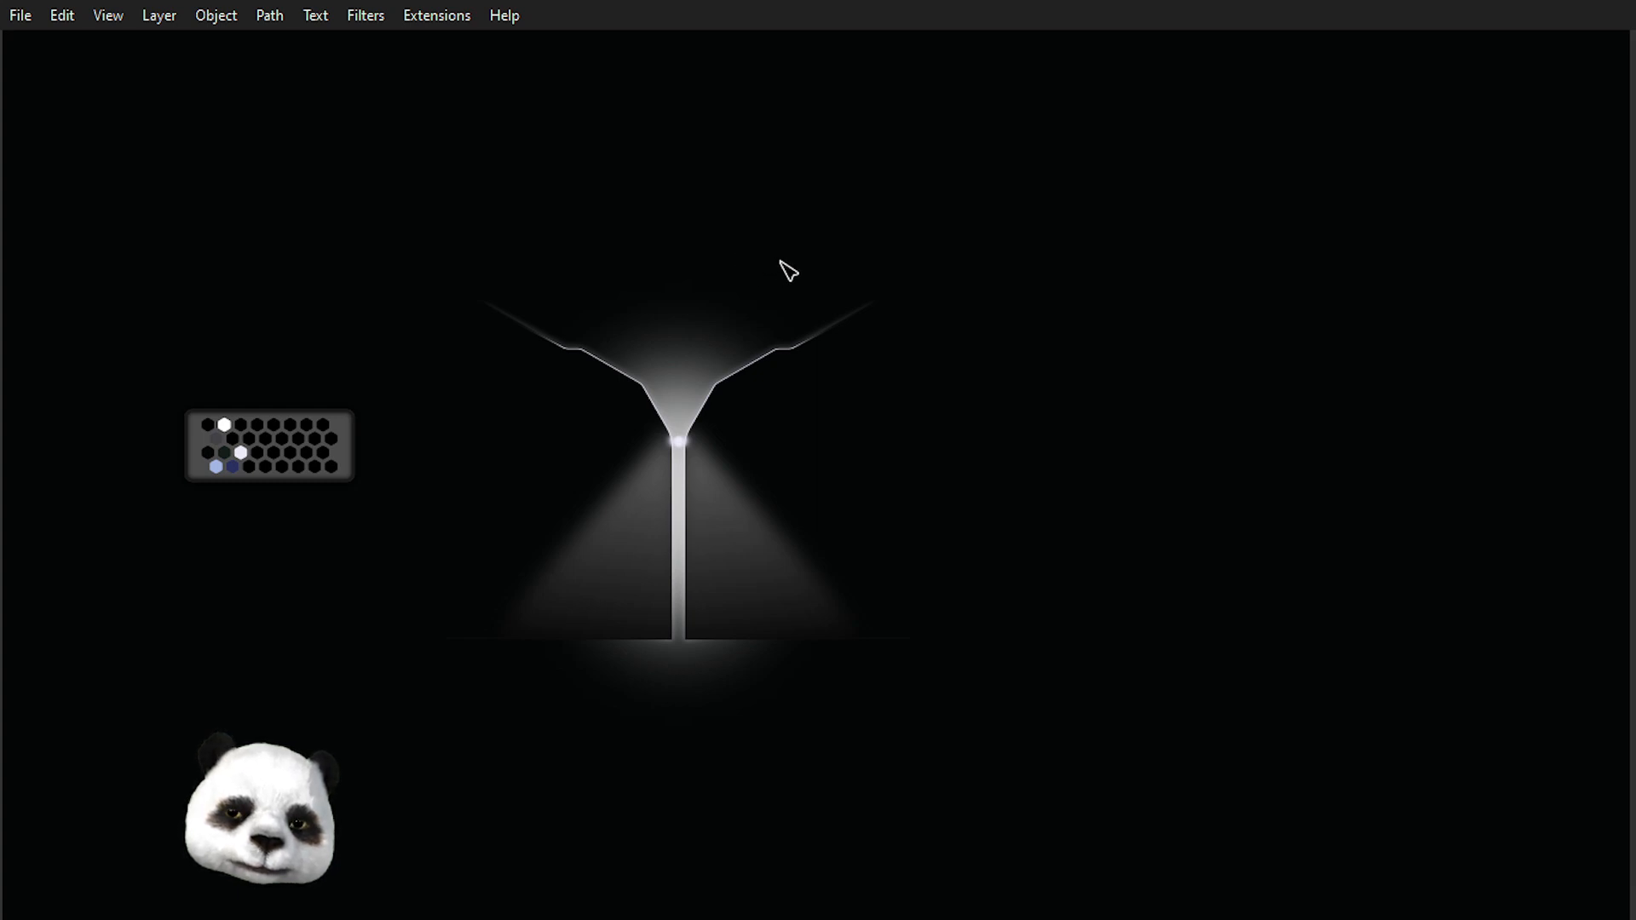
{"action": "scroll", "coordinate": [789, 270], "scroll_direction": "up", "scroll_amount": 1}
{"action": "scroll", "coordinate": [789, 271], "scroll_direction": "down", "scroll_amount": 1}
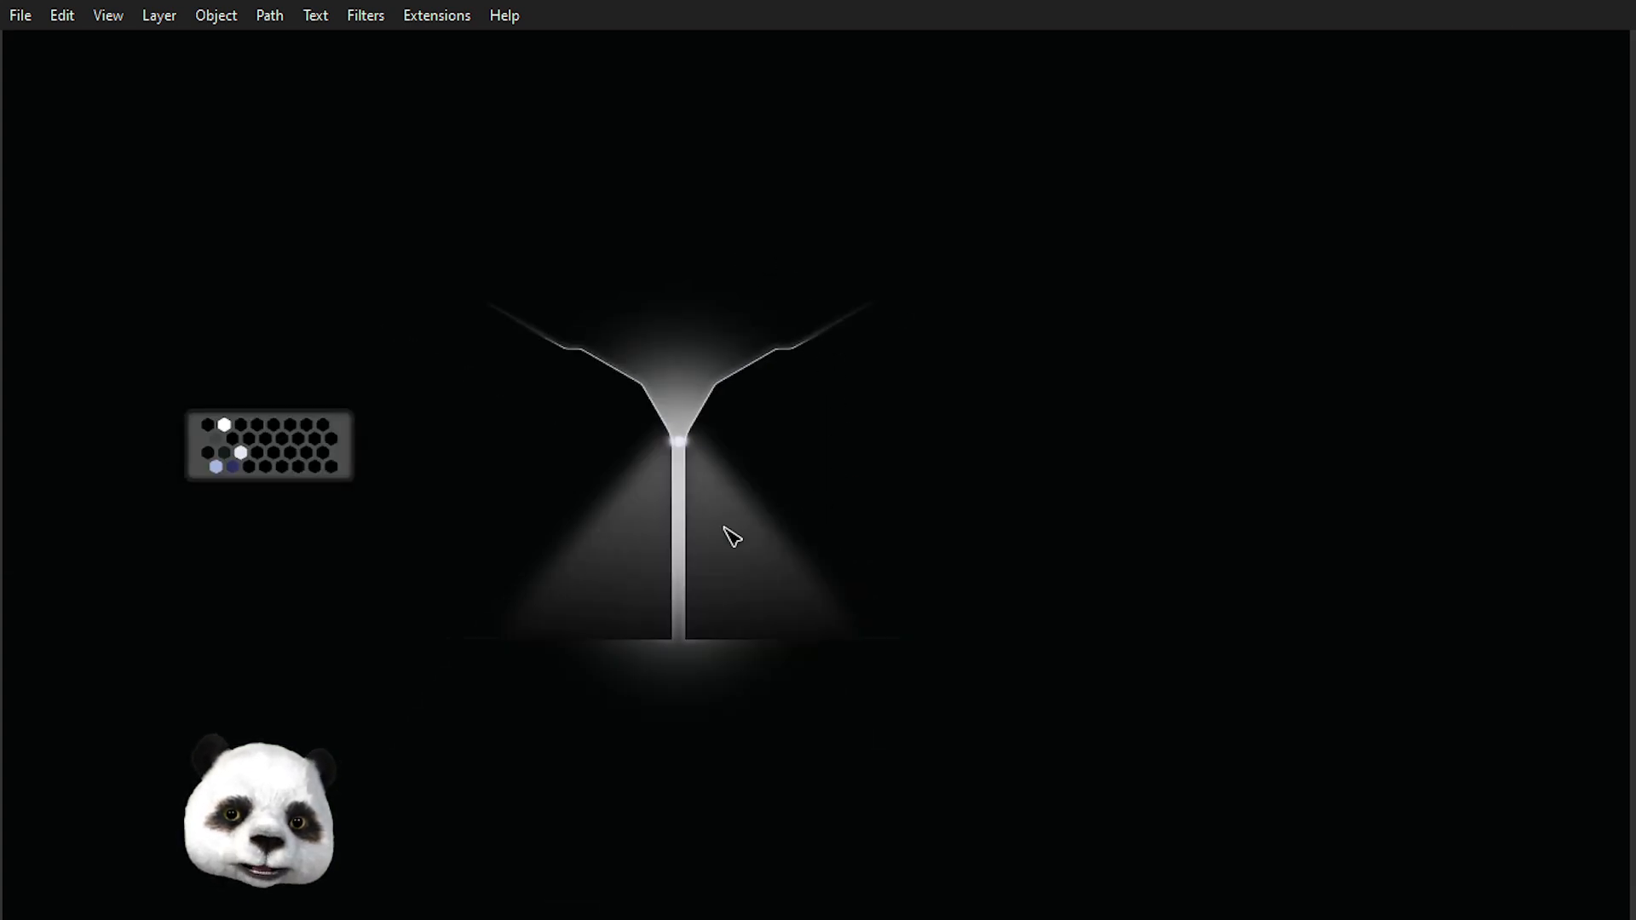
{"action": "scroll", "coordinate": [683, 668], "scroll_direction": "up", "scroll_amount": 2}
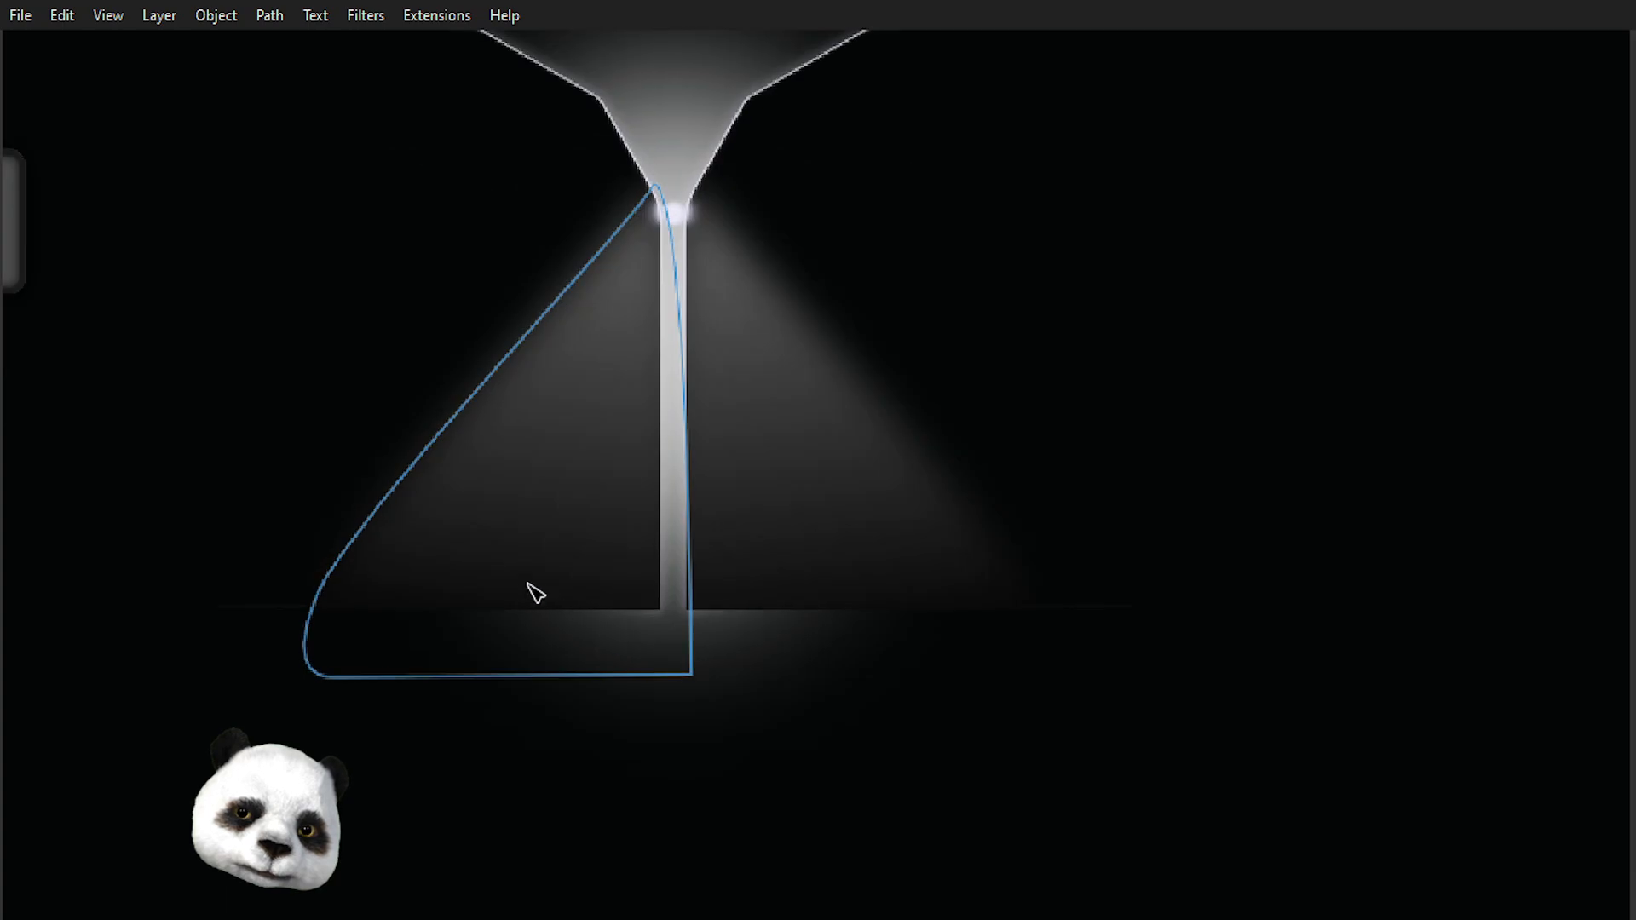
{"action": "left_click", "coordinate": [578, 436]}
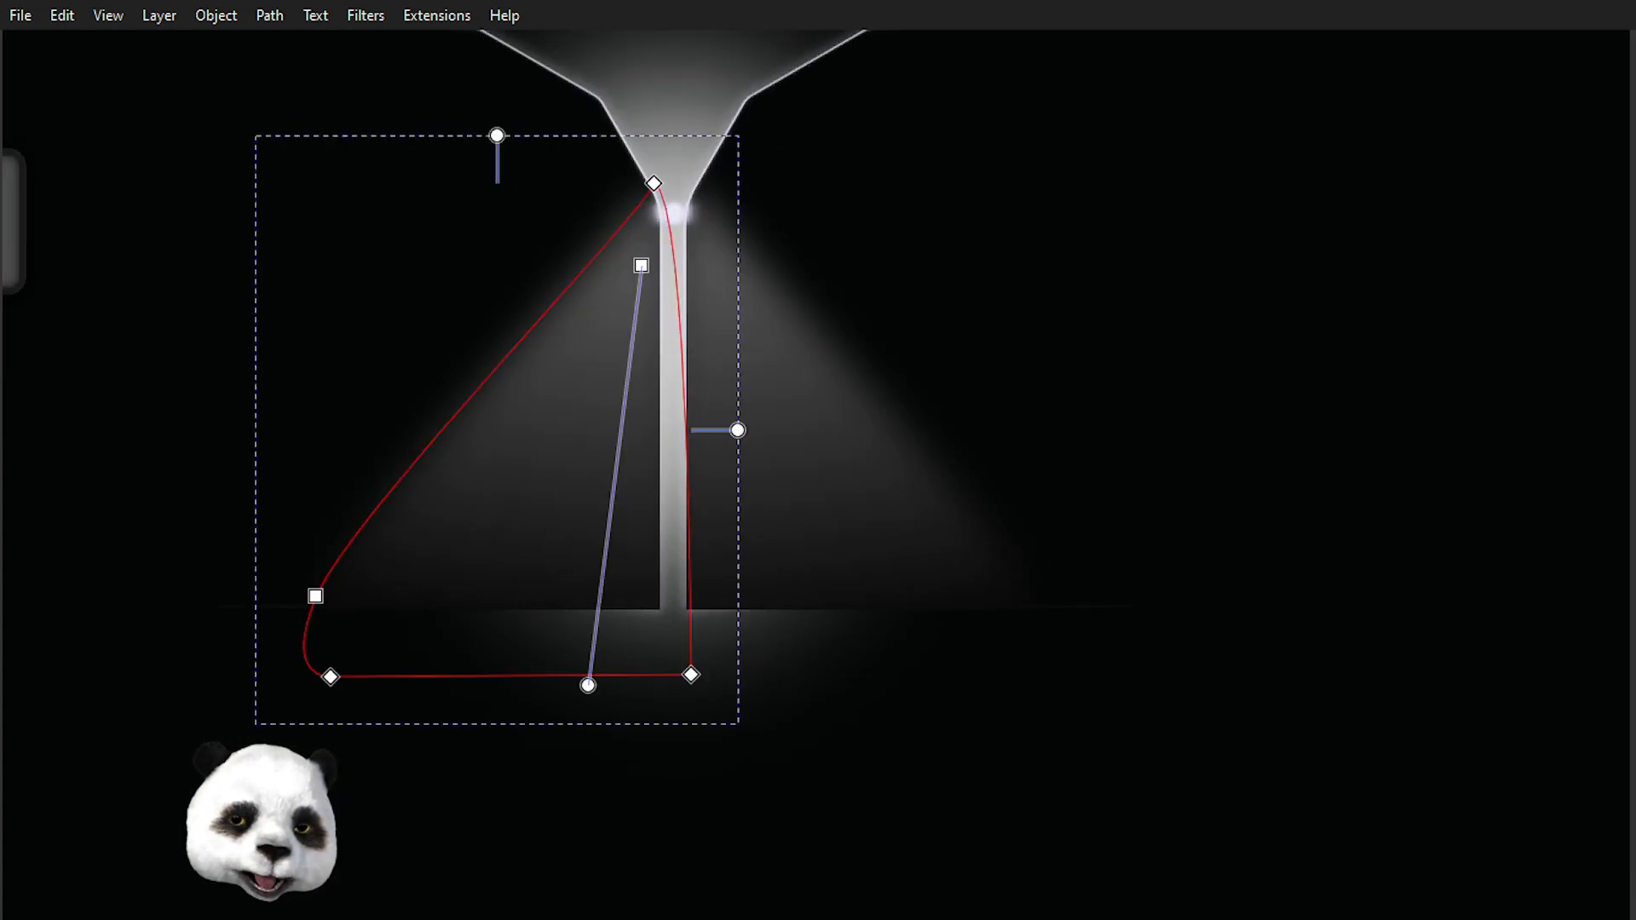
{"action": "left_click", "coordinate": [948, 801]}
{"action": "scroll", "coordinate": [934, 789], "scroll_direction": "down", "scroll_amount": 2}
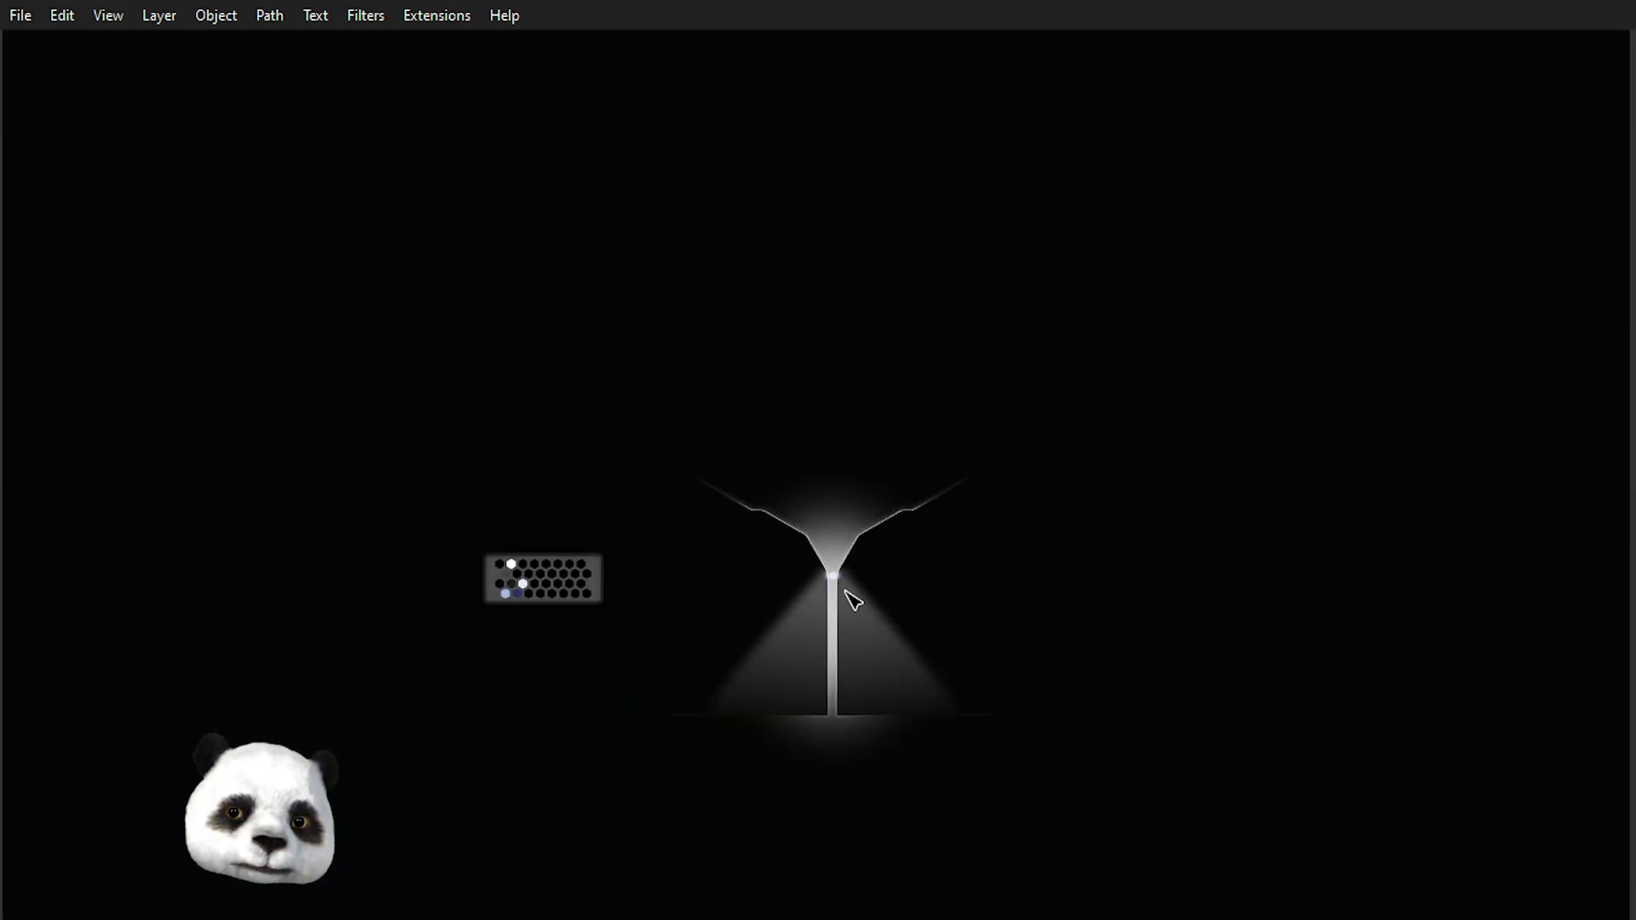
{"action": "scroll", "coordinate": [858, 610], "scroll_direction": "up", "scroll_amount": 3}
{"action": "scroll", "coordinate": [807, 657], "scroll_direction": "down", "scroll_amount": 3}
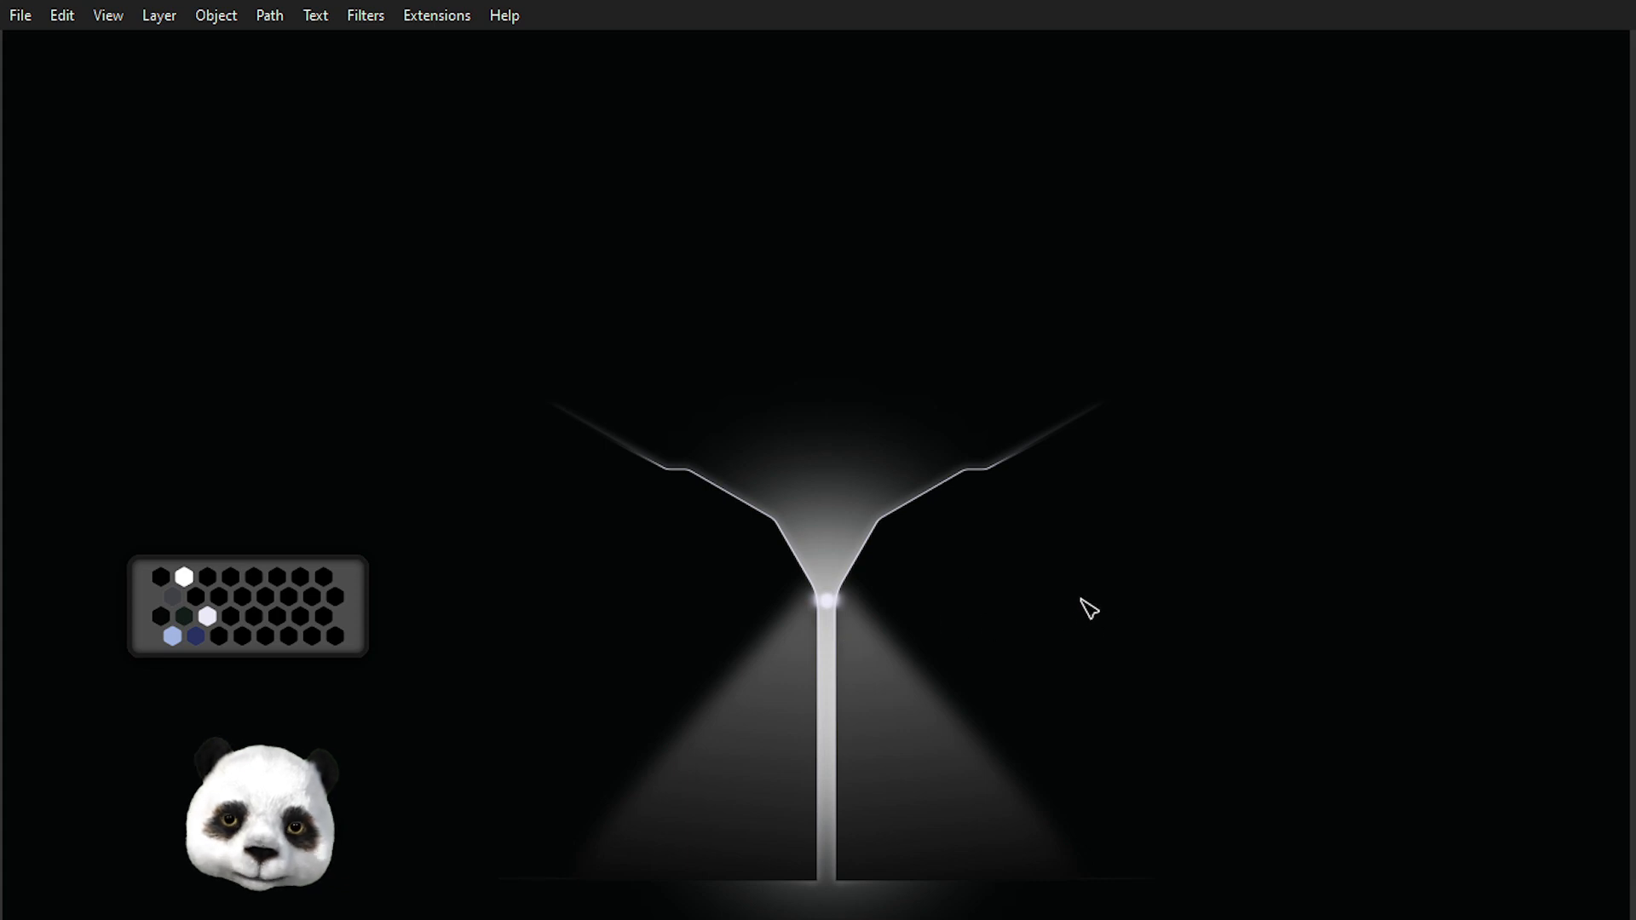
{"action": "scroll", "coordinate": [796, 632], "scroll_direction": "up", "scroll_amount": 10, "text": "ctrl"}
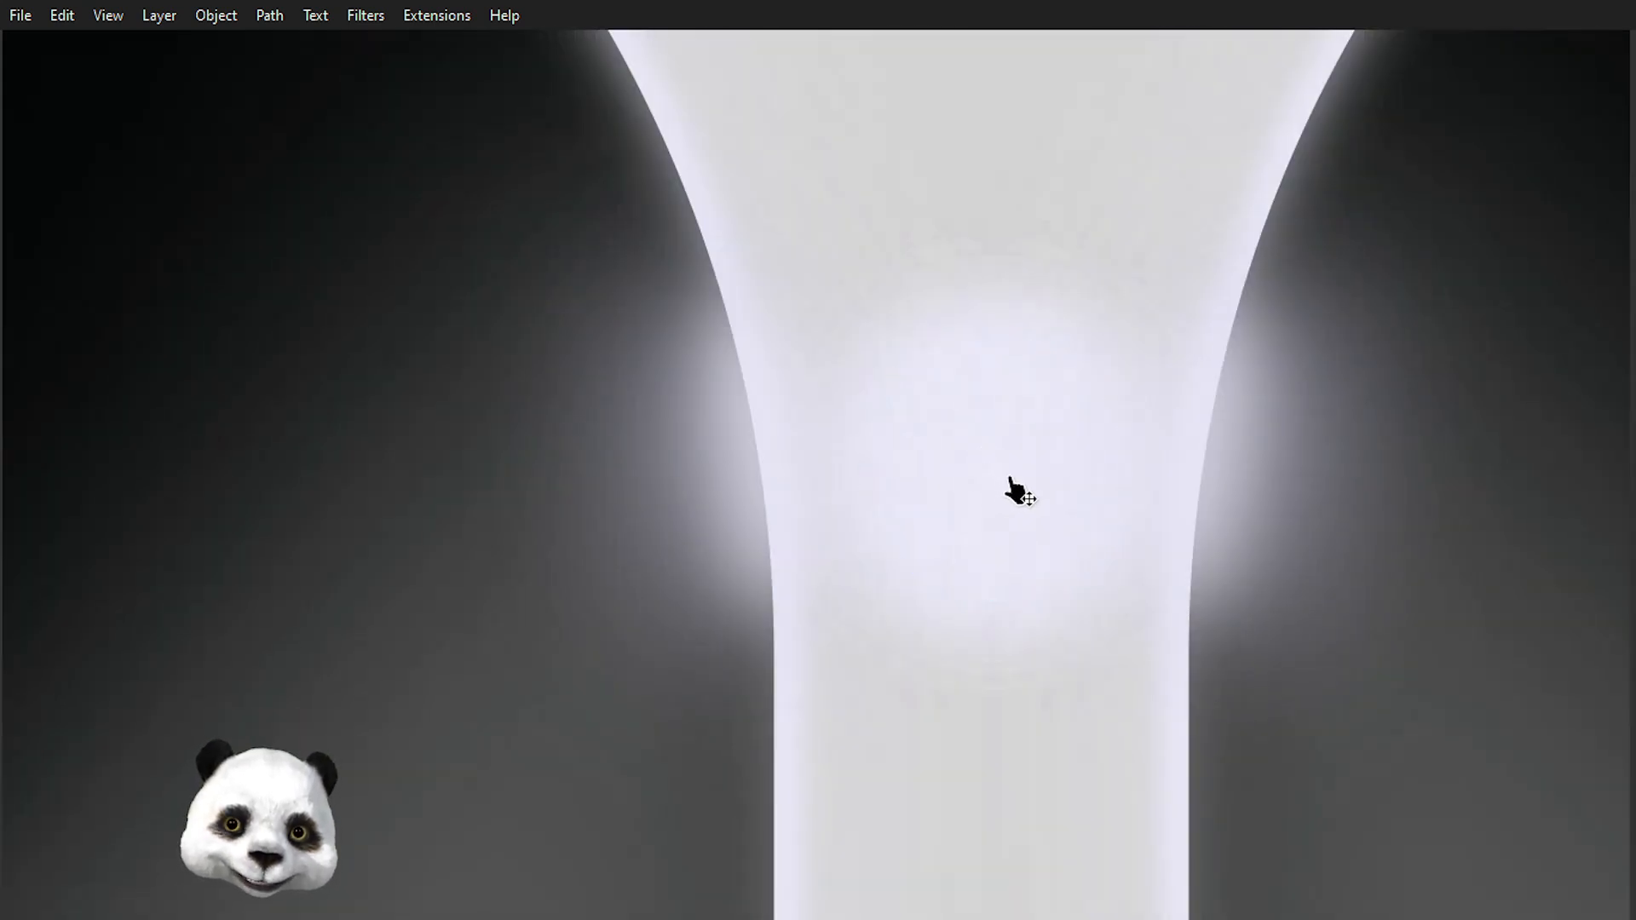
Reposition the glowing highlight dot at the funnel neck with the node tool.
{"action": "key", "text": "n"}
{"action": "left_click", "coordinate": [1038, 517]}
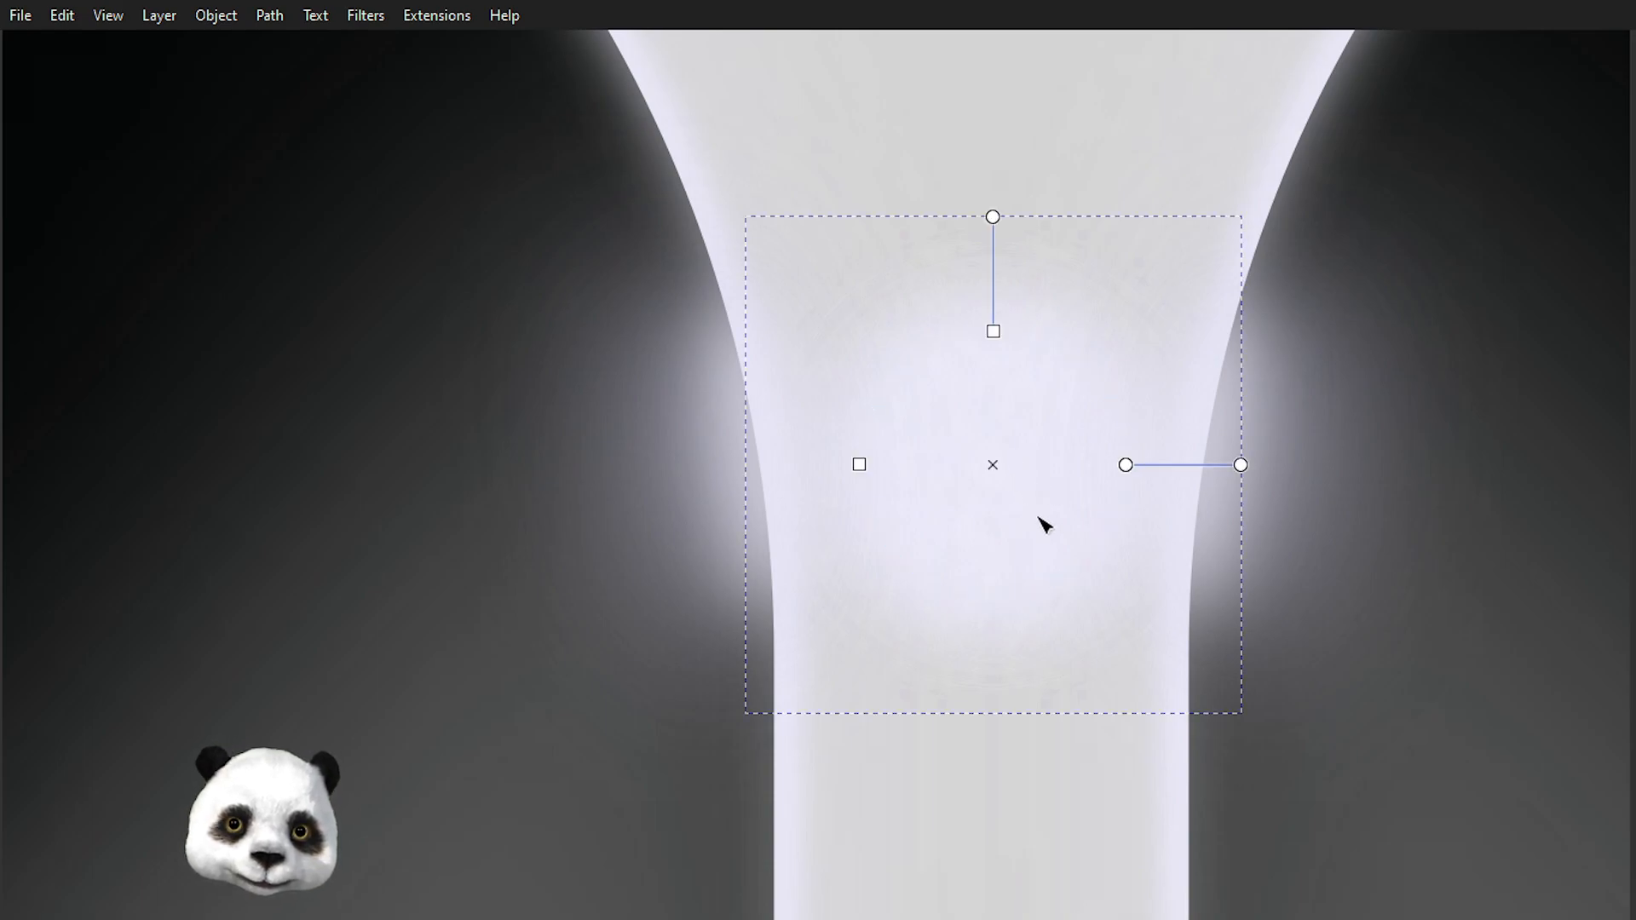
{"action": "scroll", "coordinate": [1048, 527], "scroll_direction": "down", "scroll_amount": 2, "text": "ctrl"}
{"action": "left_click_drag", "start_coordinate": [1045, 574], "coordinate": [837, 621]}
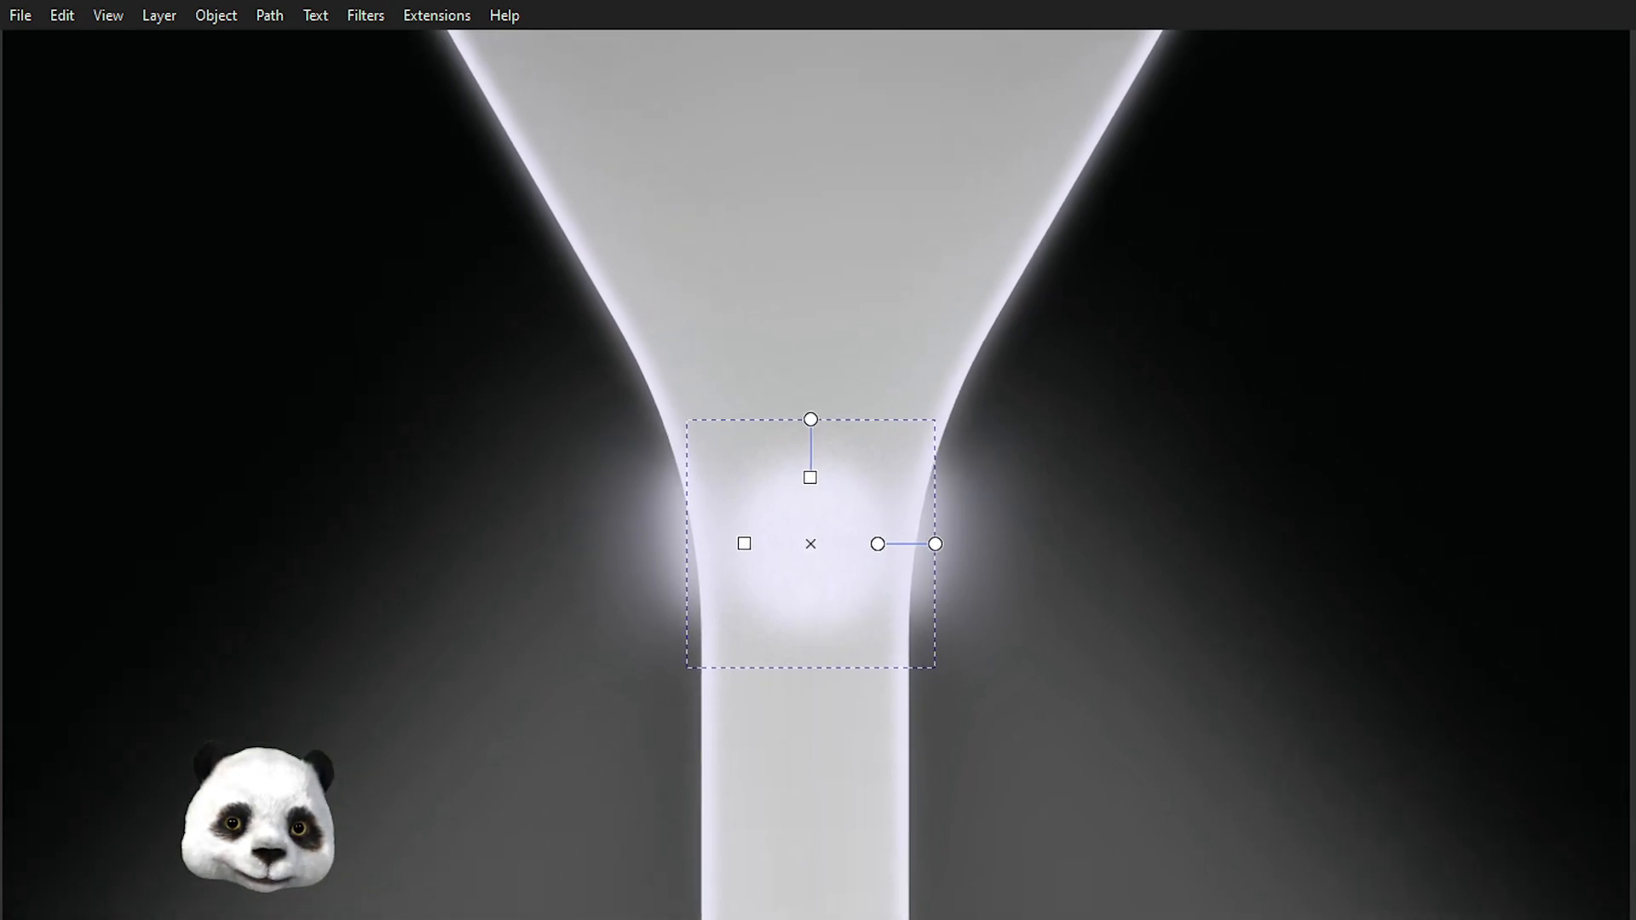
{"action": "key", "text": "Escape"}
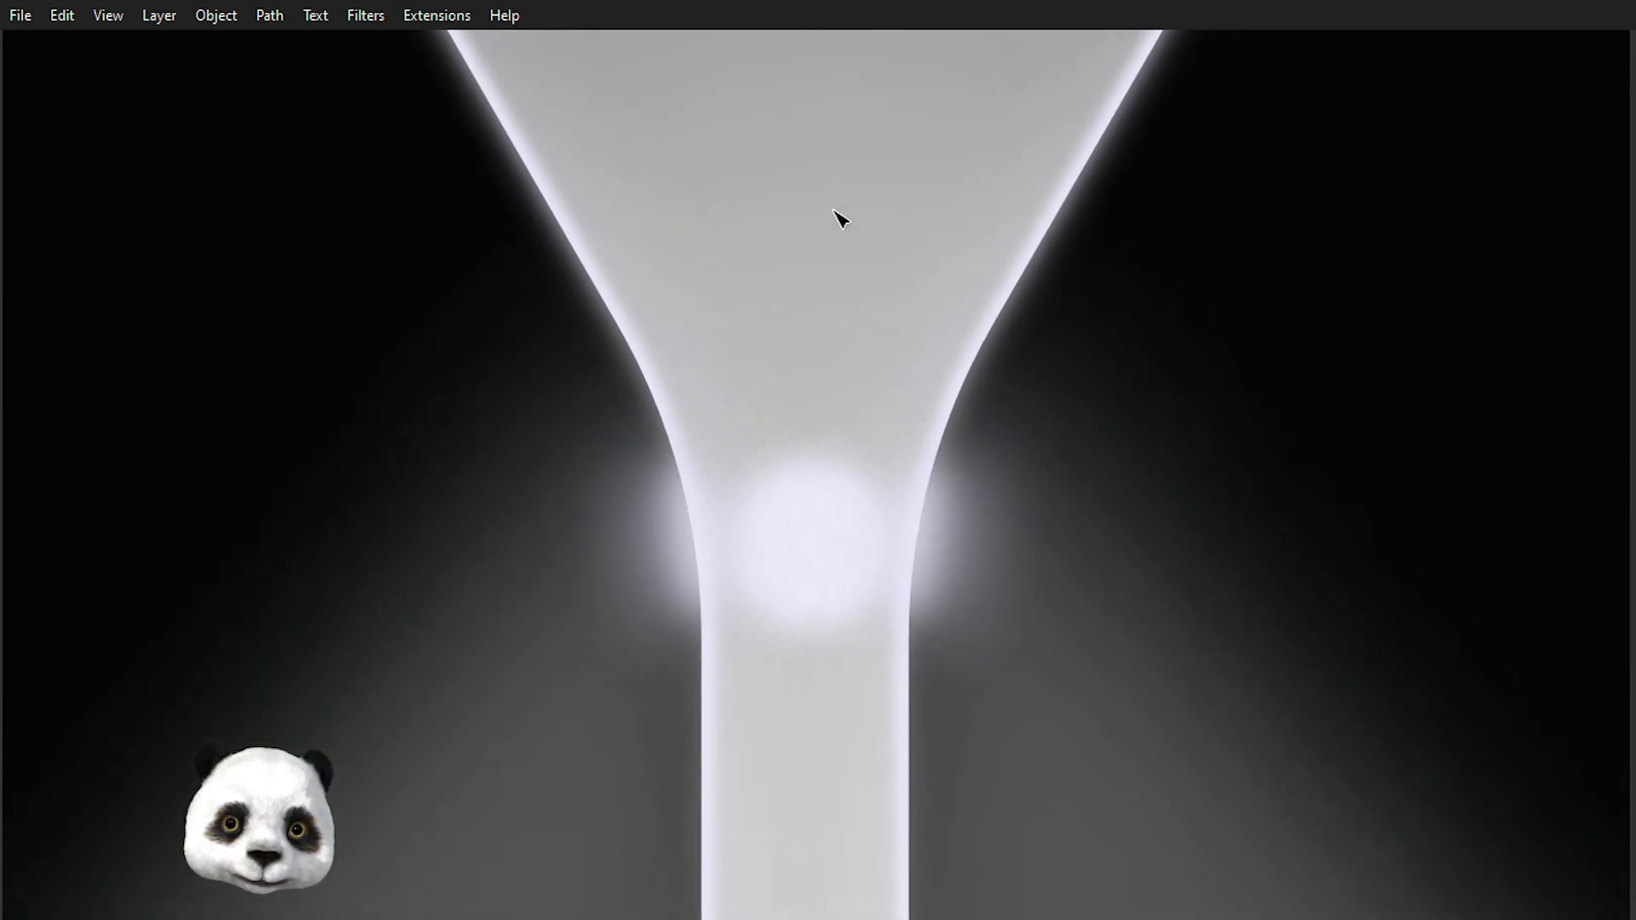
{"action": "left_click", "coordinate": [808, 544]}
{"action": "key", "text": "Escape"}
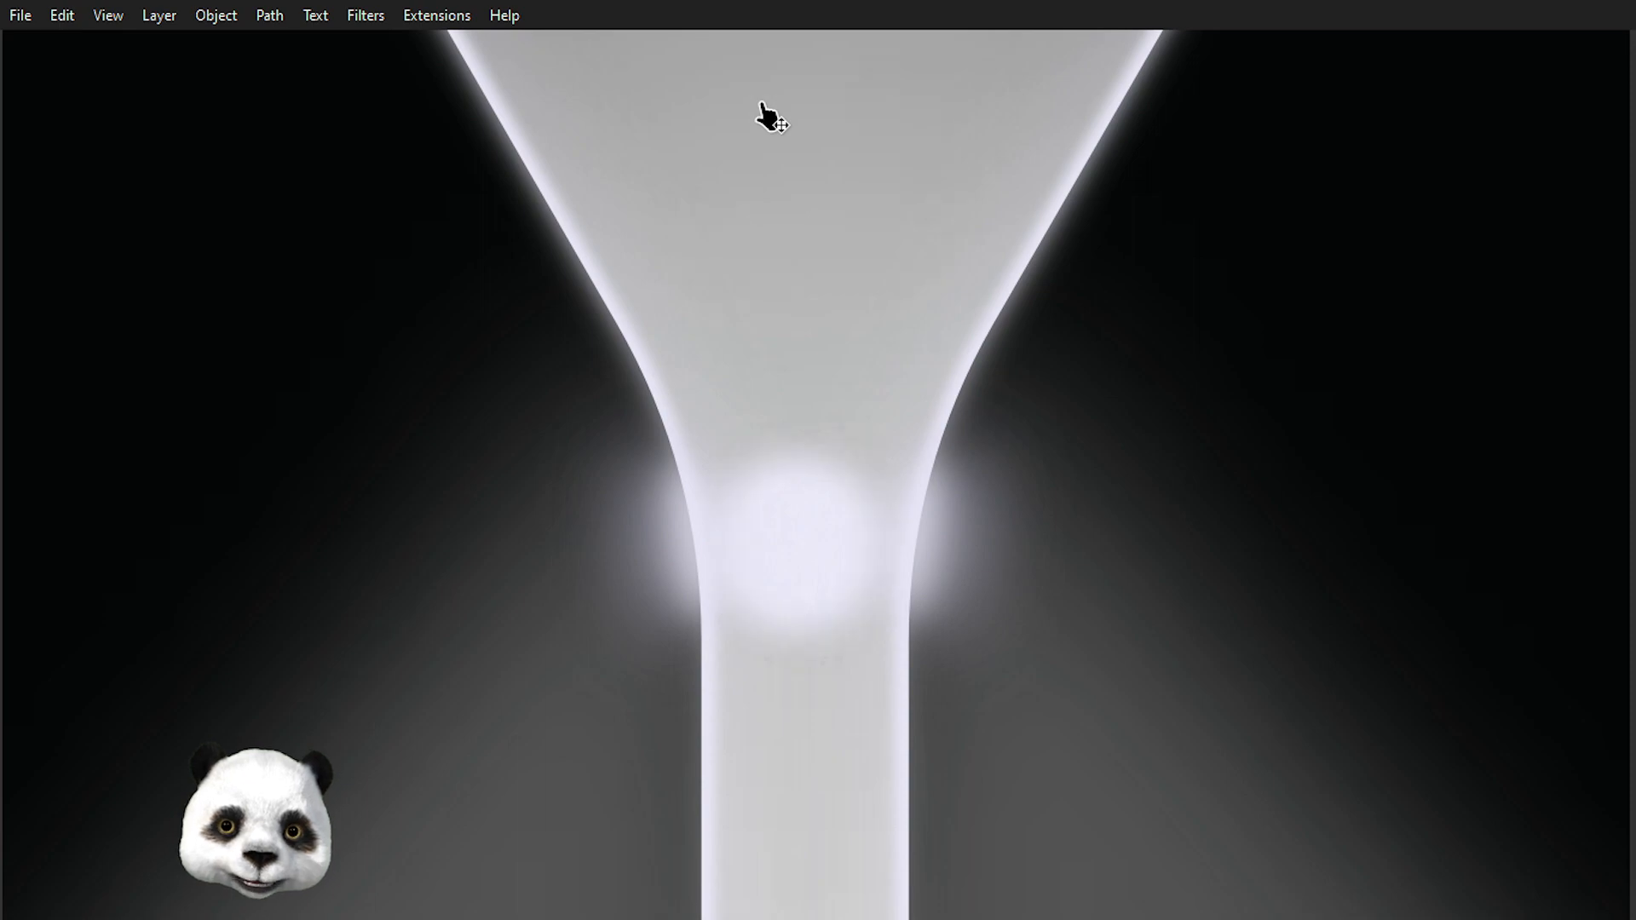
Select the glowing highlight dot at the funnel neck to check its placement, then deselect it.
{"action": "key", "text": "alt"}
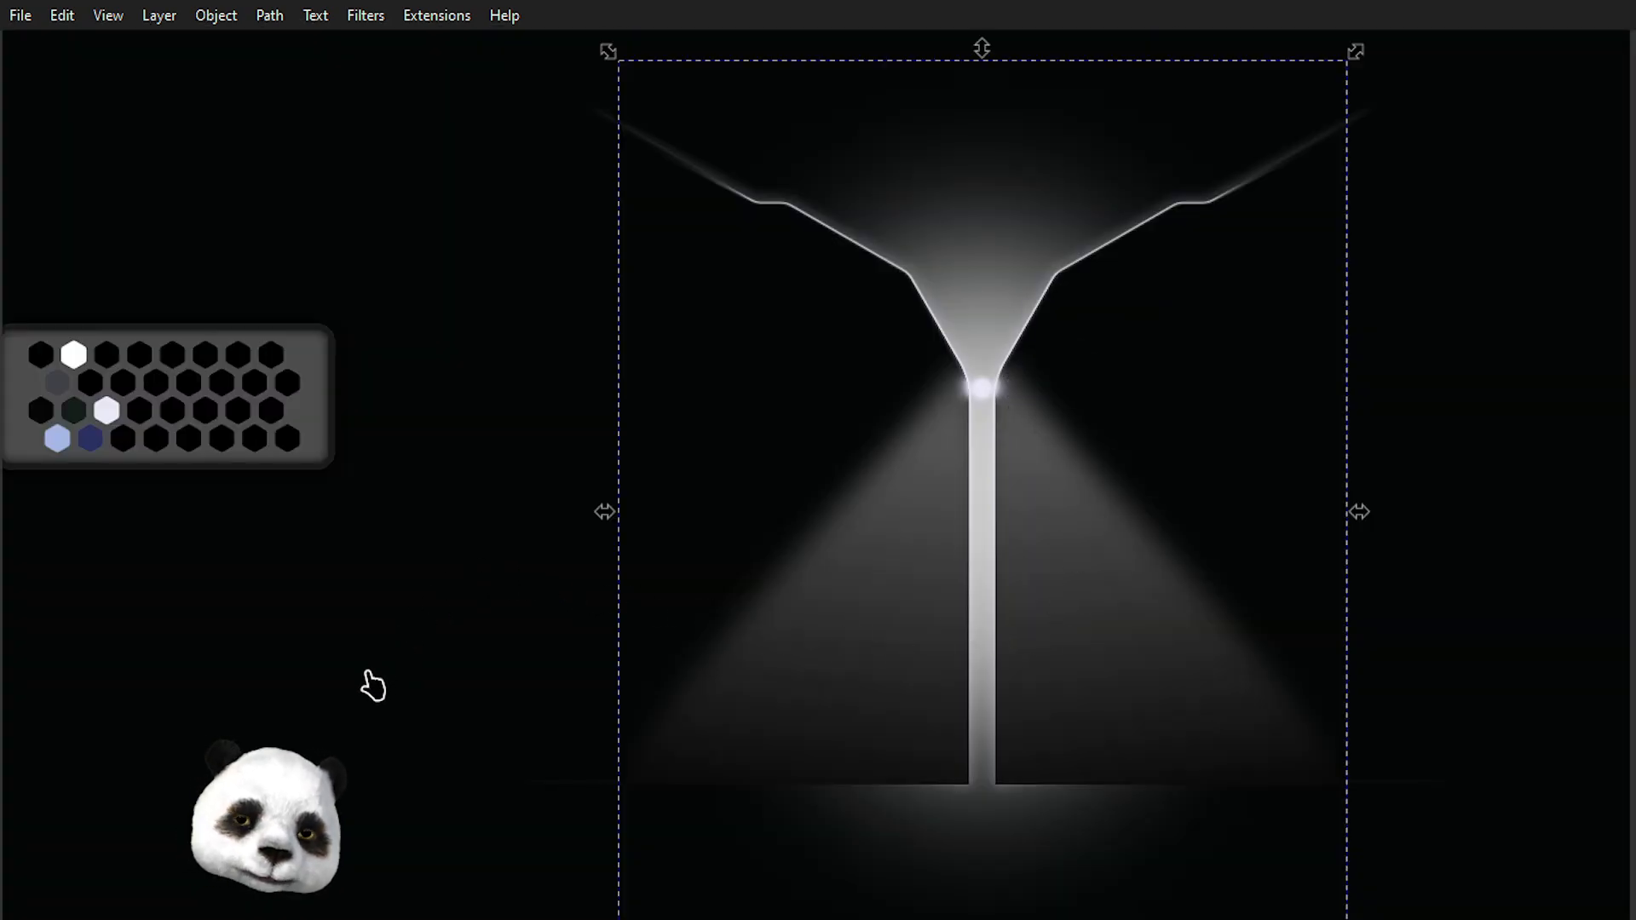
{"action": "left_click", "coordinate": [376, 667]}
{"action": "scroll", "coordinate": [477, 593], "scroll_direction": "down", "scroll_amount": 3}
{"action": "scroll", "coordinate": [664, 596], "scroll_direction": "up", "scroll_amount": 2}
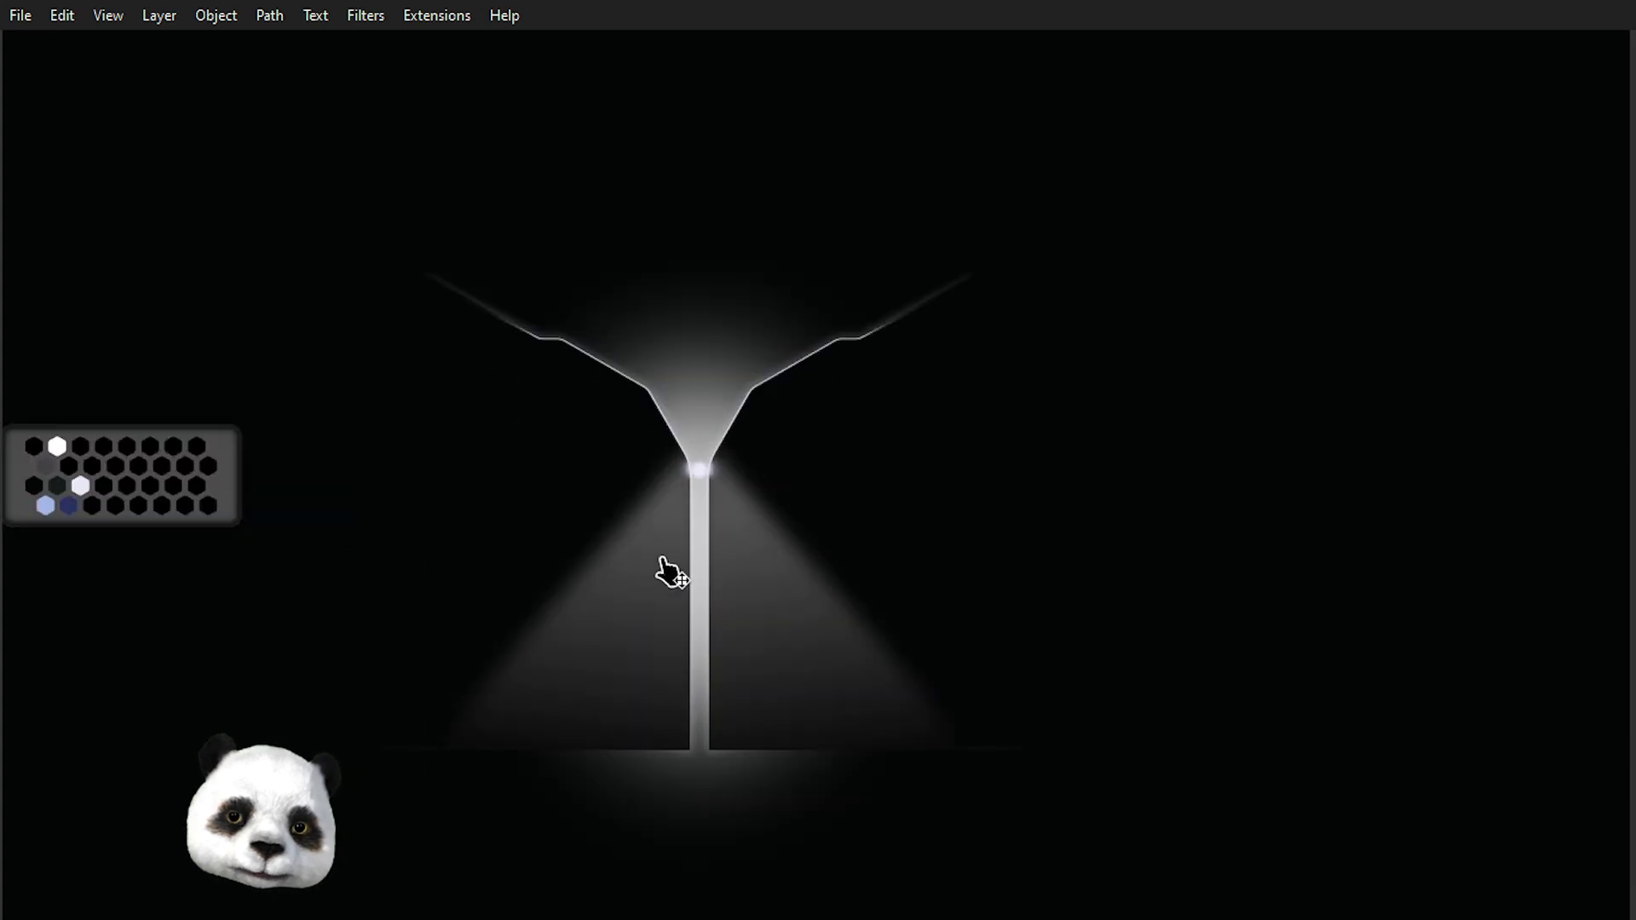
{"action": "scroll", "coordinate": [702, 438], "scroll_direction": "up", "scroll_amount": 2}
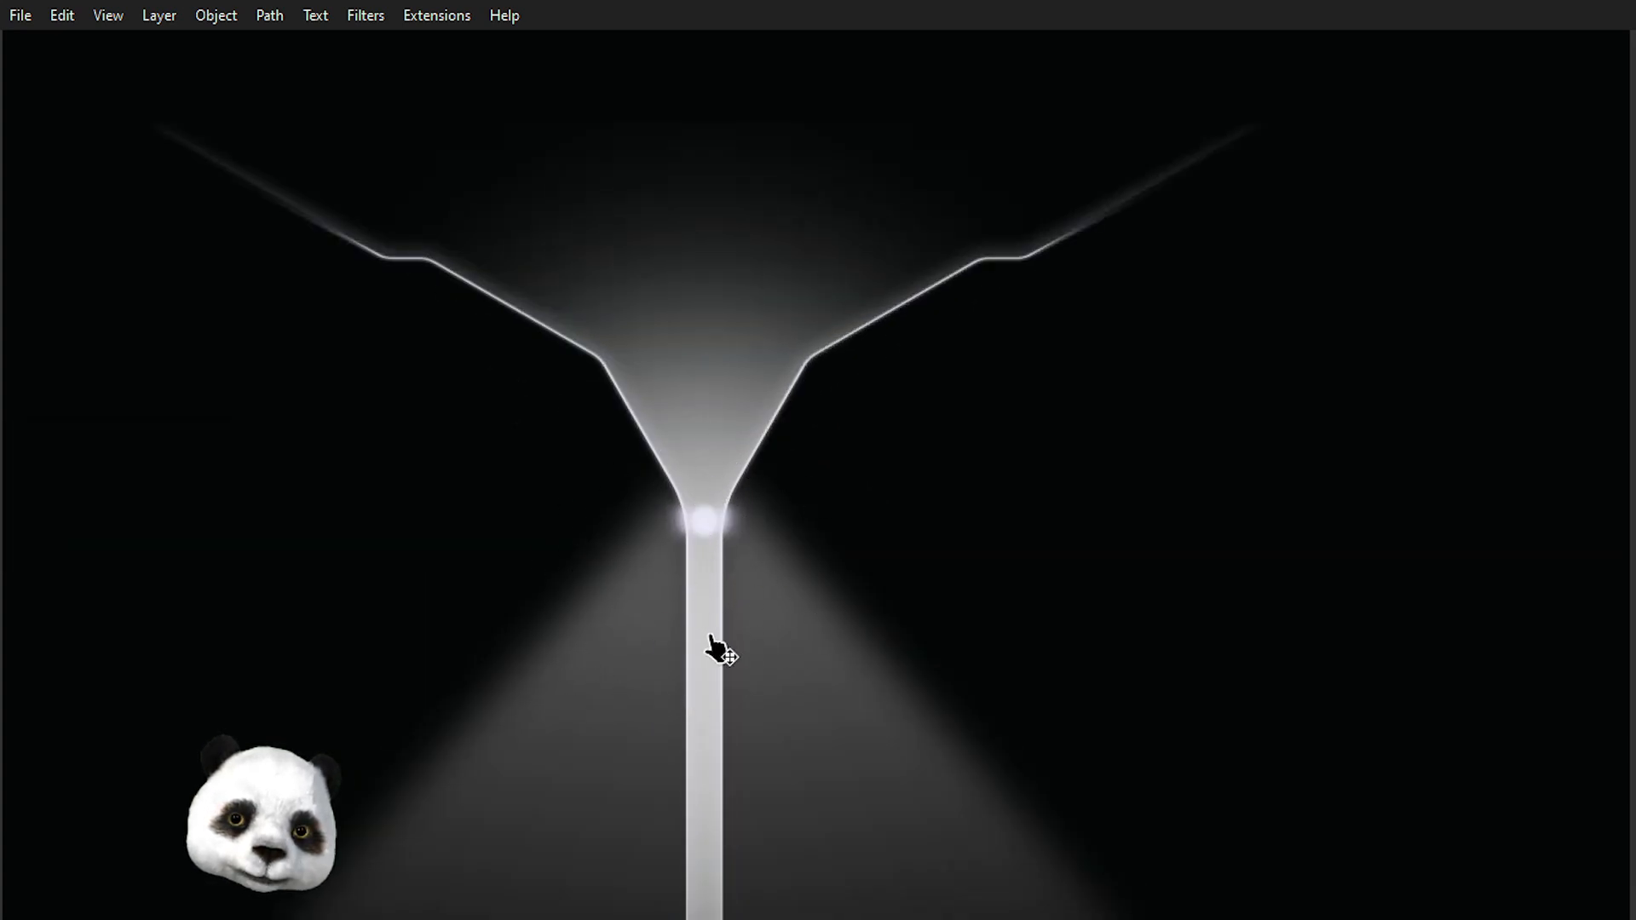
{"action": "scroll", "coordinate": [715, 650], "scroll_direction": "up", "scroll_amount": 2}
{"action": "left_click", "coordinate": [706, 470]}
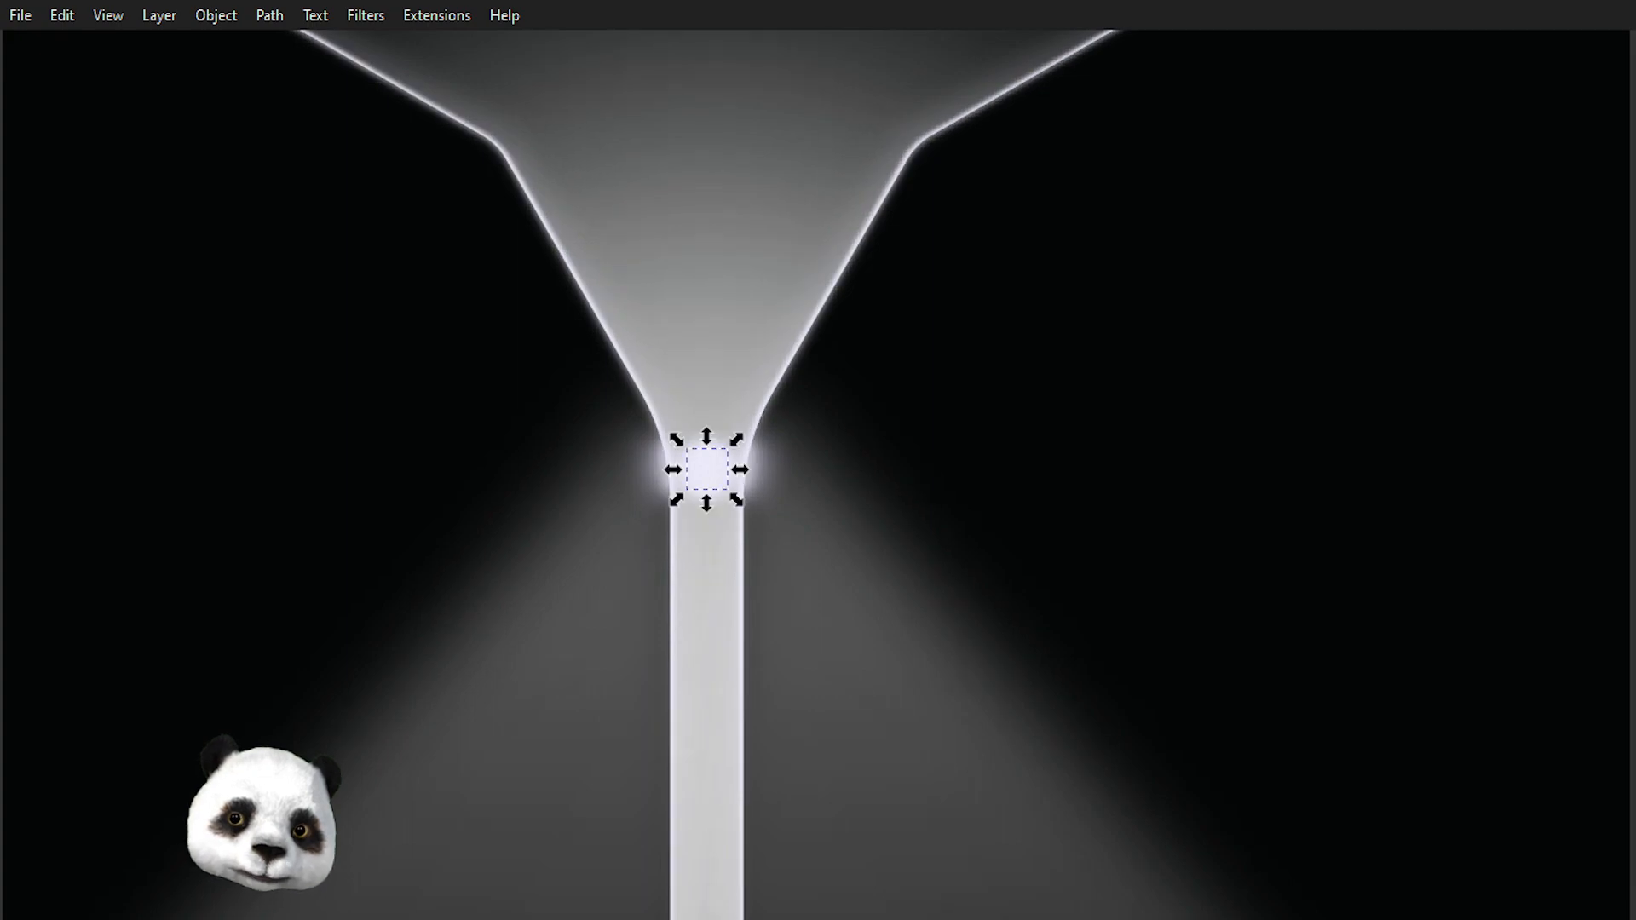
{"action": "key", "text": "Escape"}
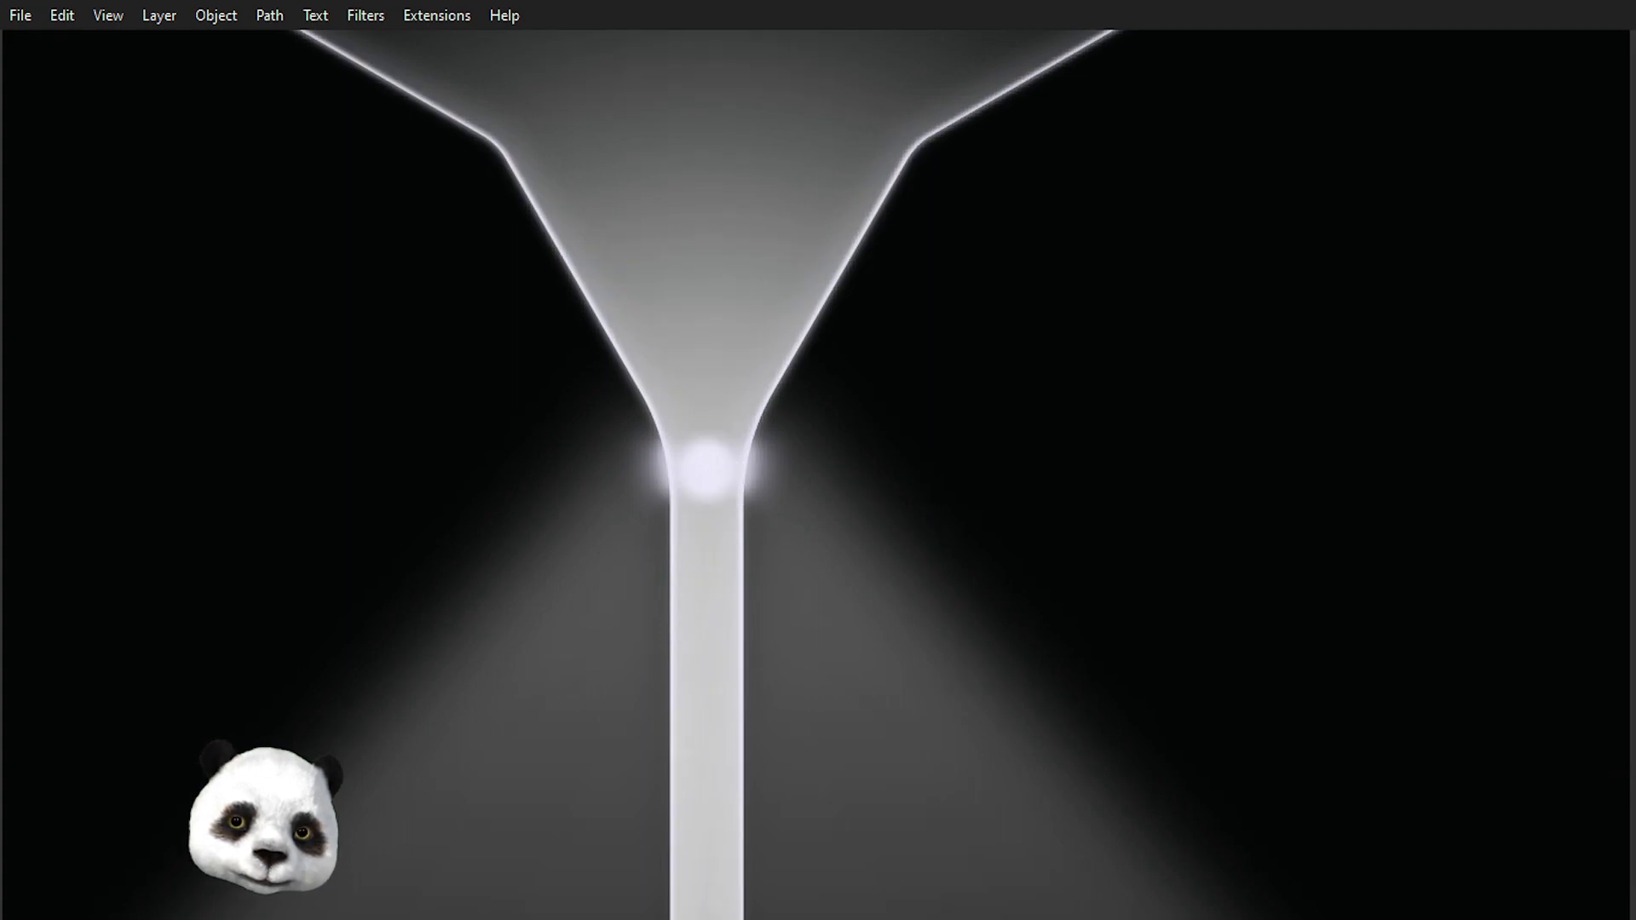
Scale up the glowing highlight dot at the funnel neck to widen its glow.
{"action": "left_click", "coordinate": [706, 469]}
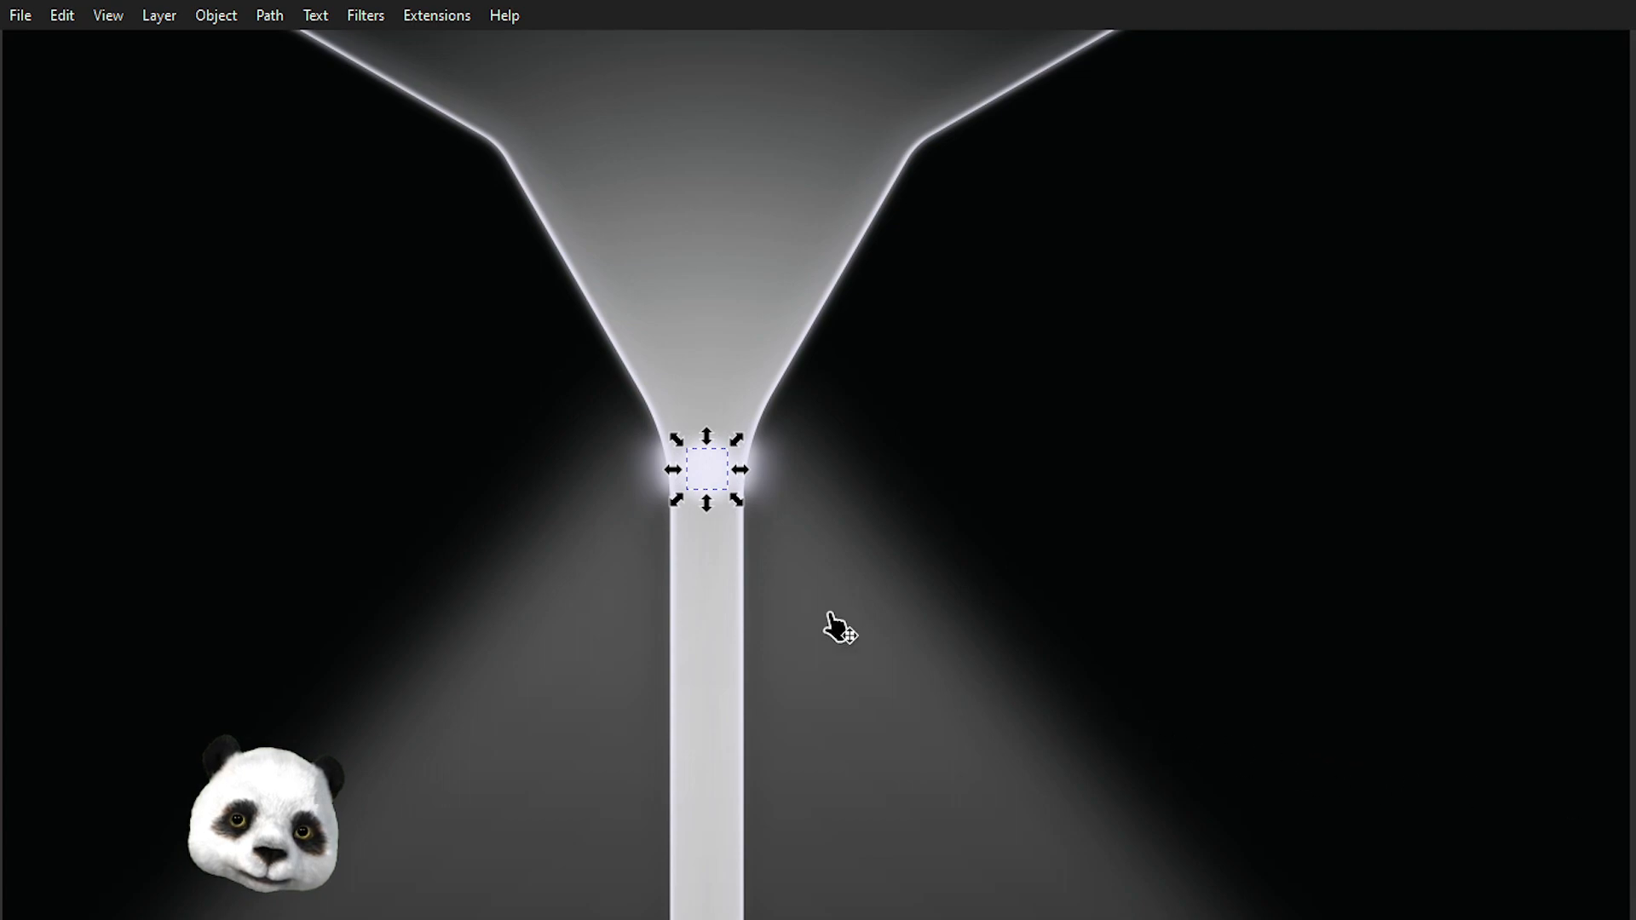
{"action": "left_click_drag", "start_coordinate": [737, 503], "coordinate": [784, 552]}
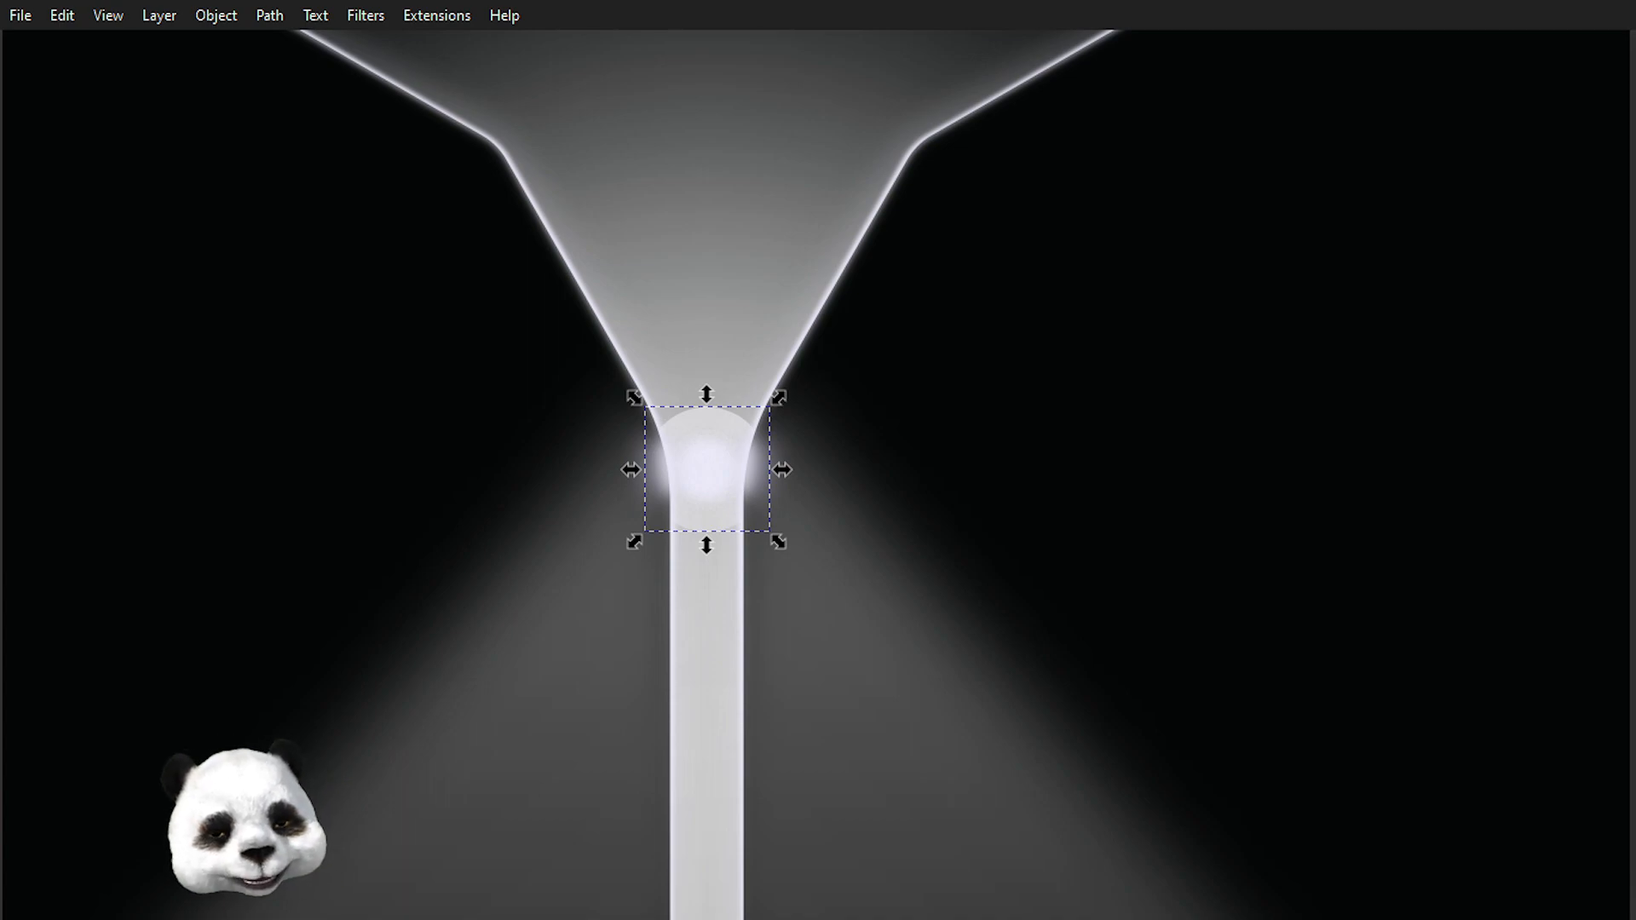
{"action": "key", "text": "Escape"}
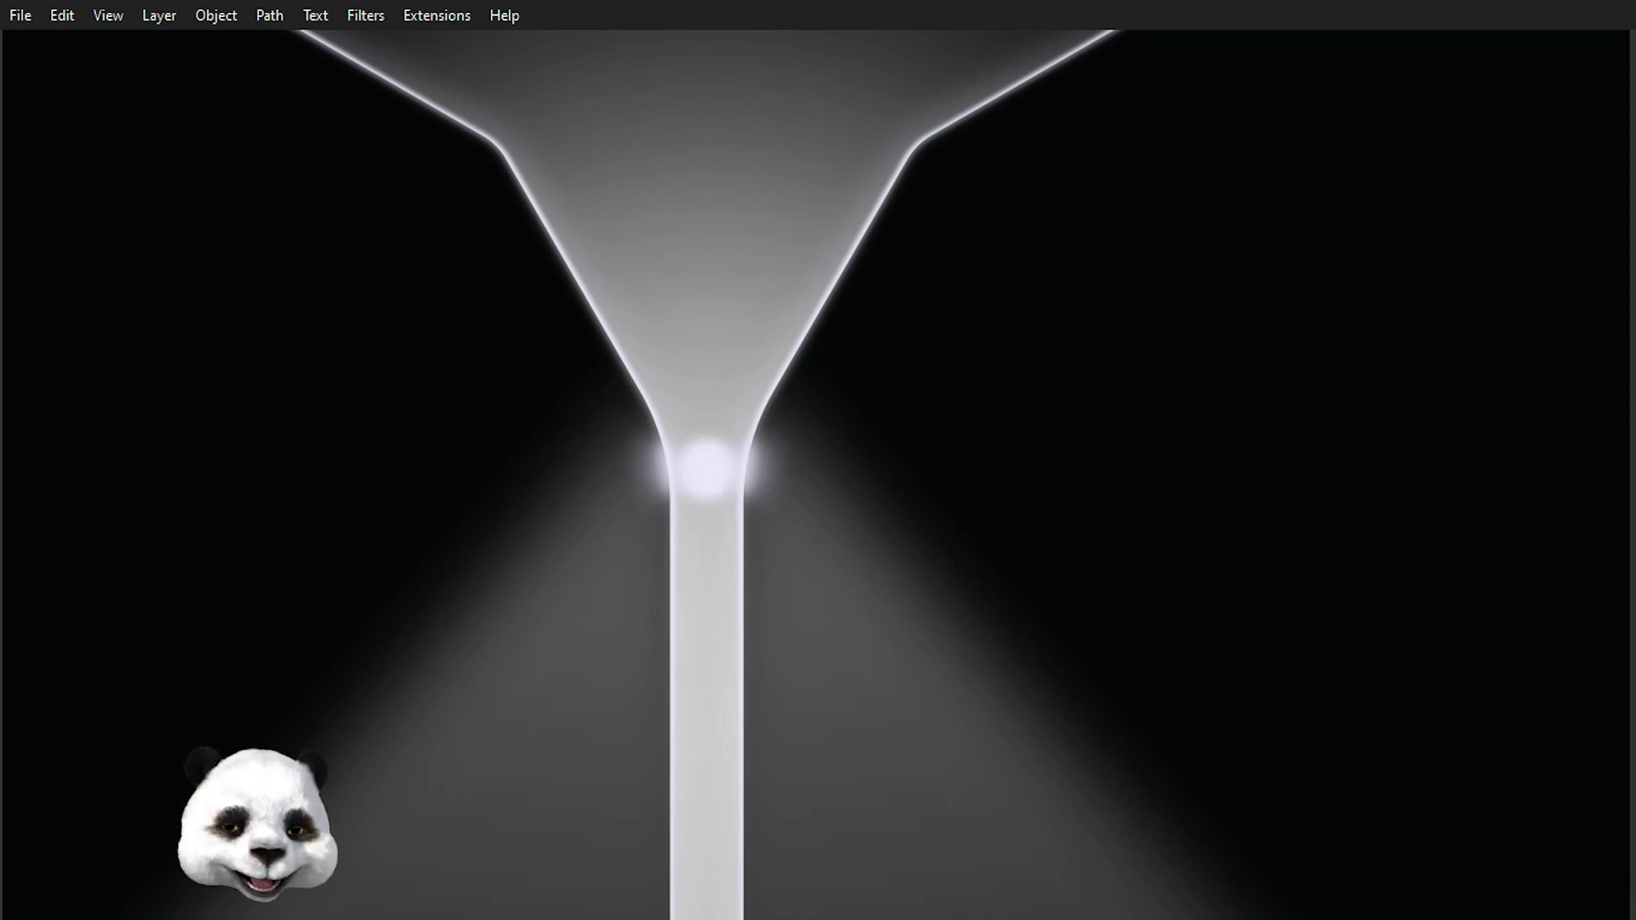
{"action": "left_click", "coordinate": [706, 469]}
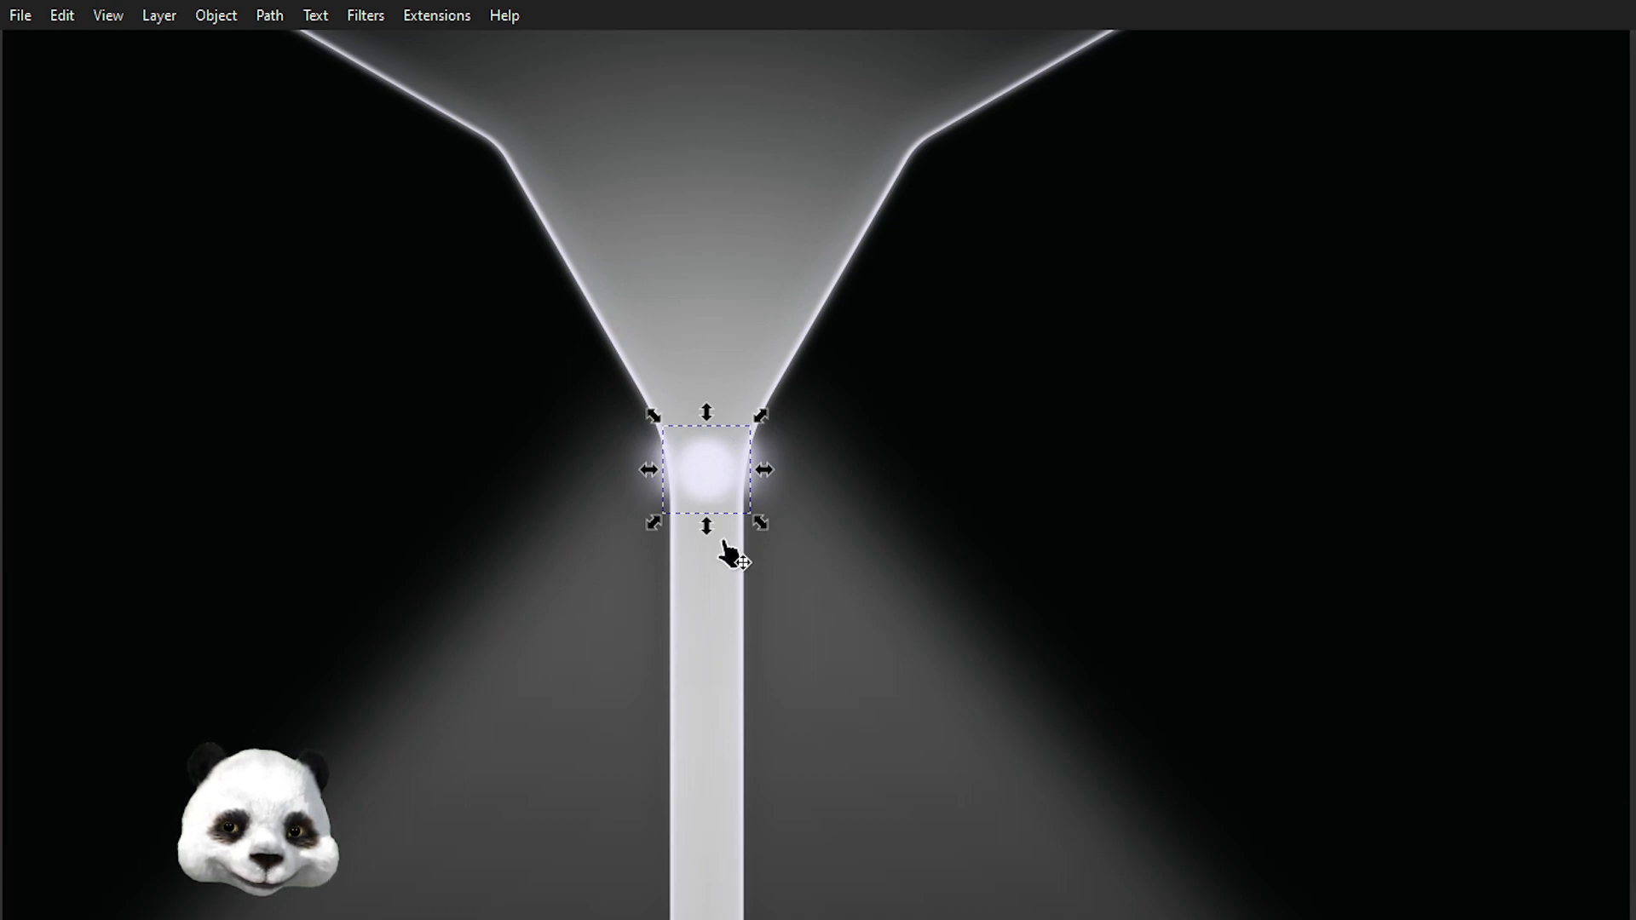
{"action": "left_click_drag", "start_coordinate": [760, 523], "coordinate": [883, 650]}
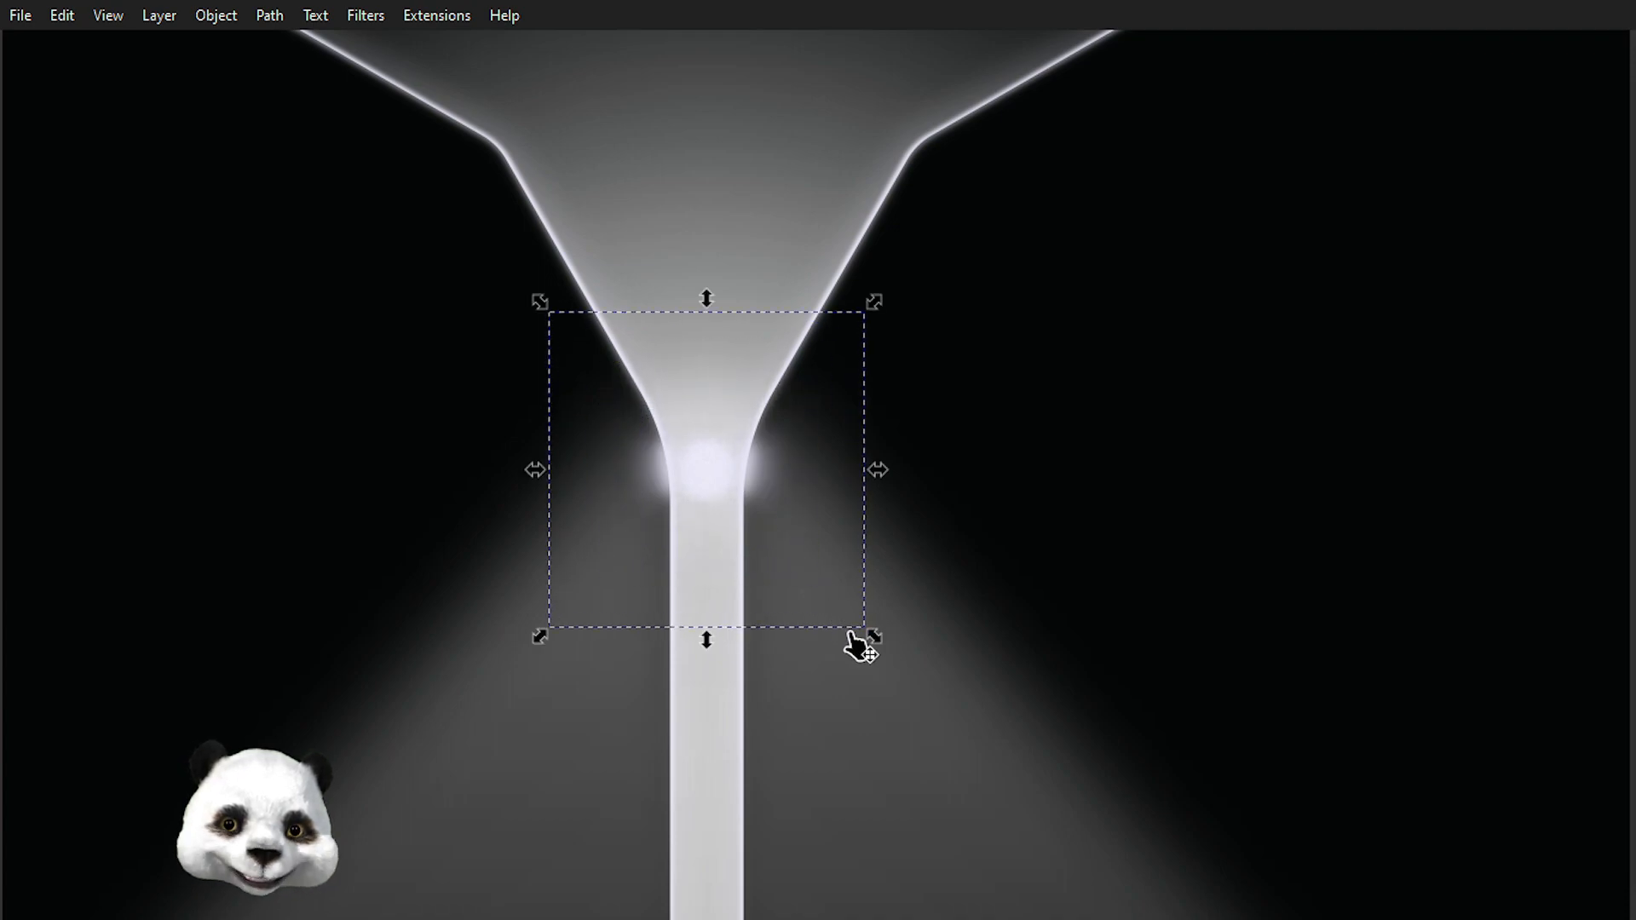
{"action": "scroll", "coordinate": [856, 647], "scroll_direction": "down", "scroll_amount": 2}
{"action": "left_click_drag", "start_coordinate": [869, 644], "coordinate": [917, 699]}
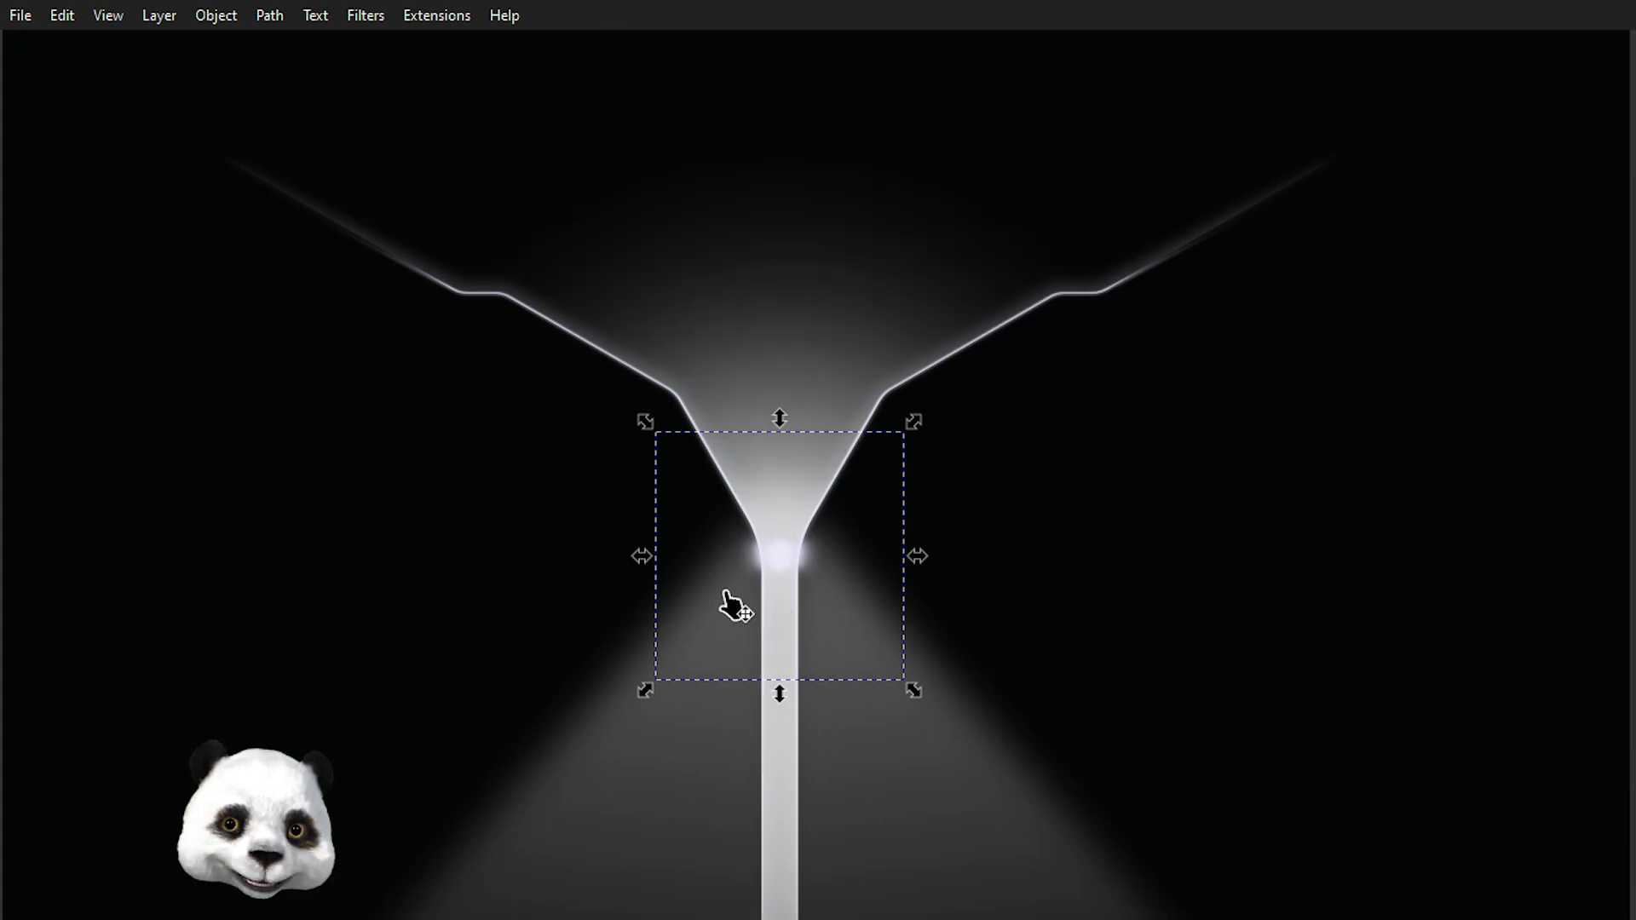
{"action": "scroll", "coordinate": [820, 581], "scroll_direction": "up", "scroll_amount": 2}
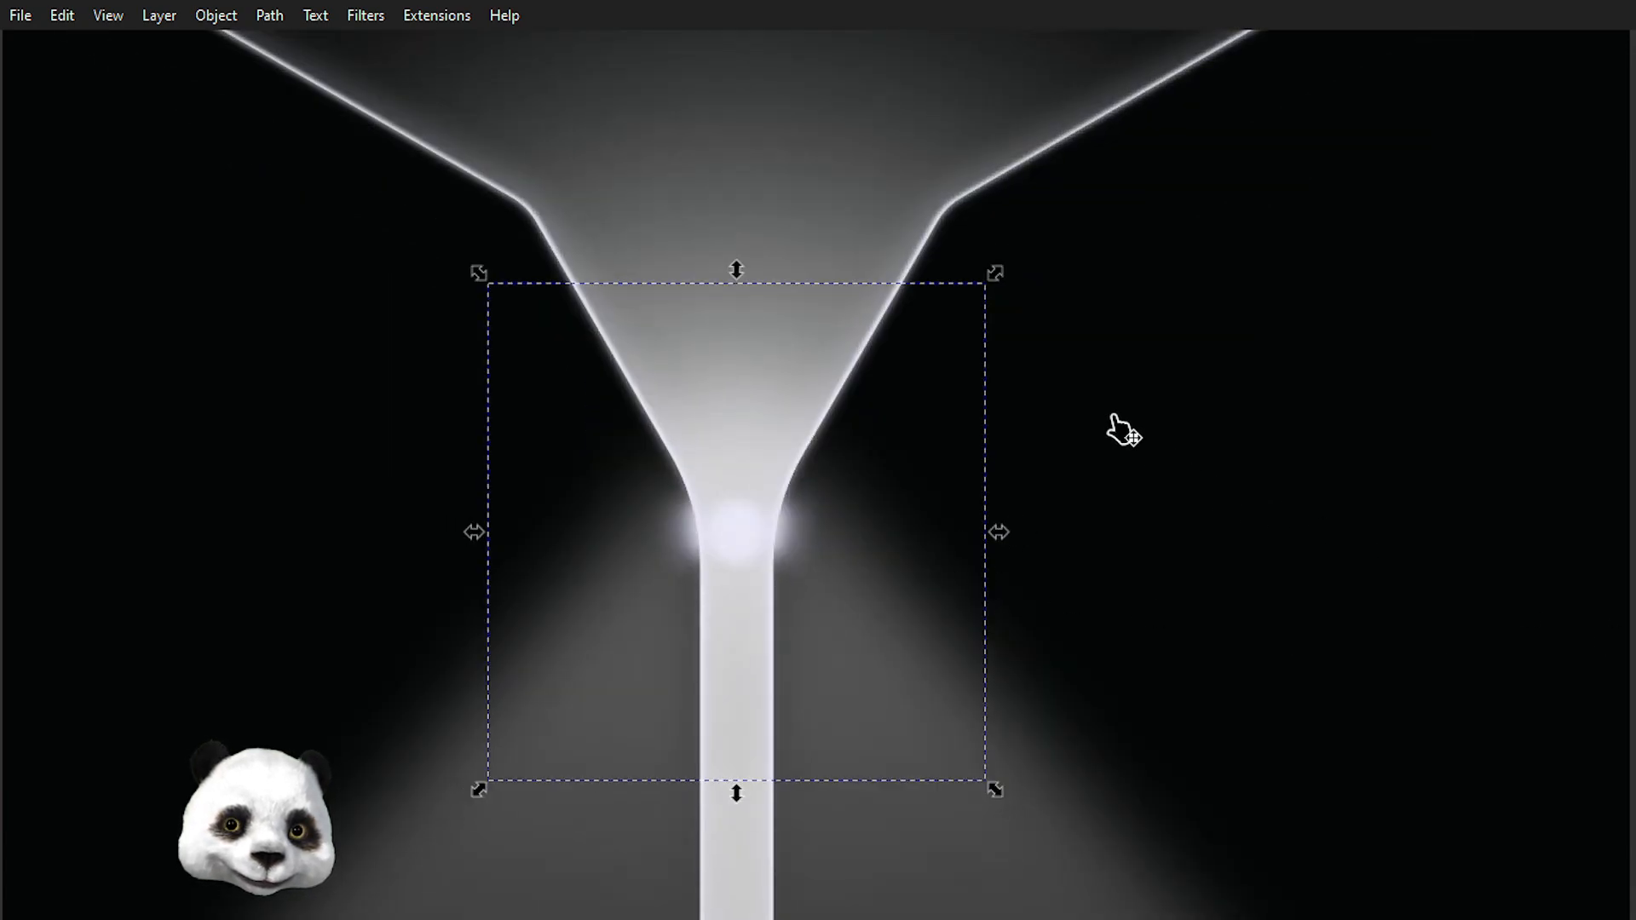
{"action": "scroll", "coordinate": [786, 298], "scroll_direction": "down", "scroll_amount": 3}
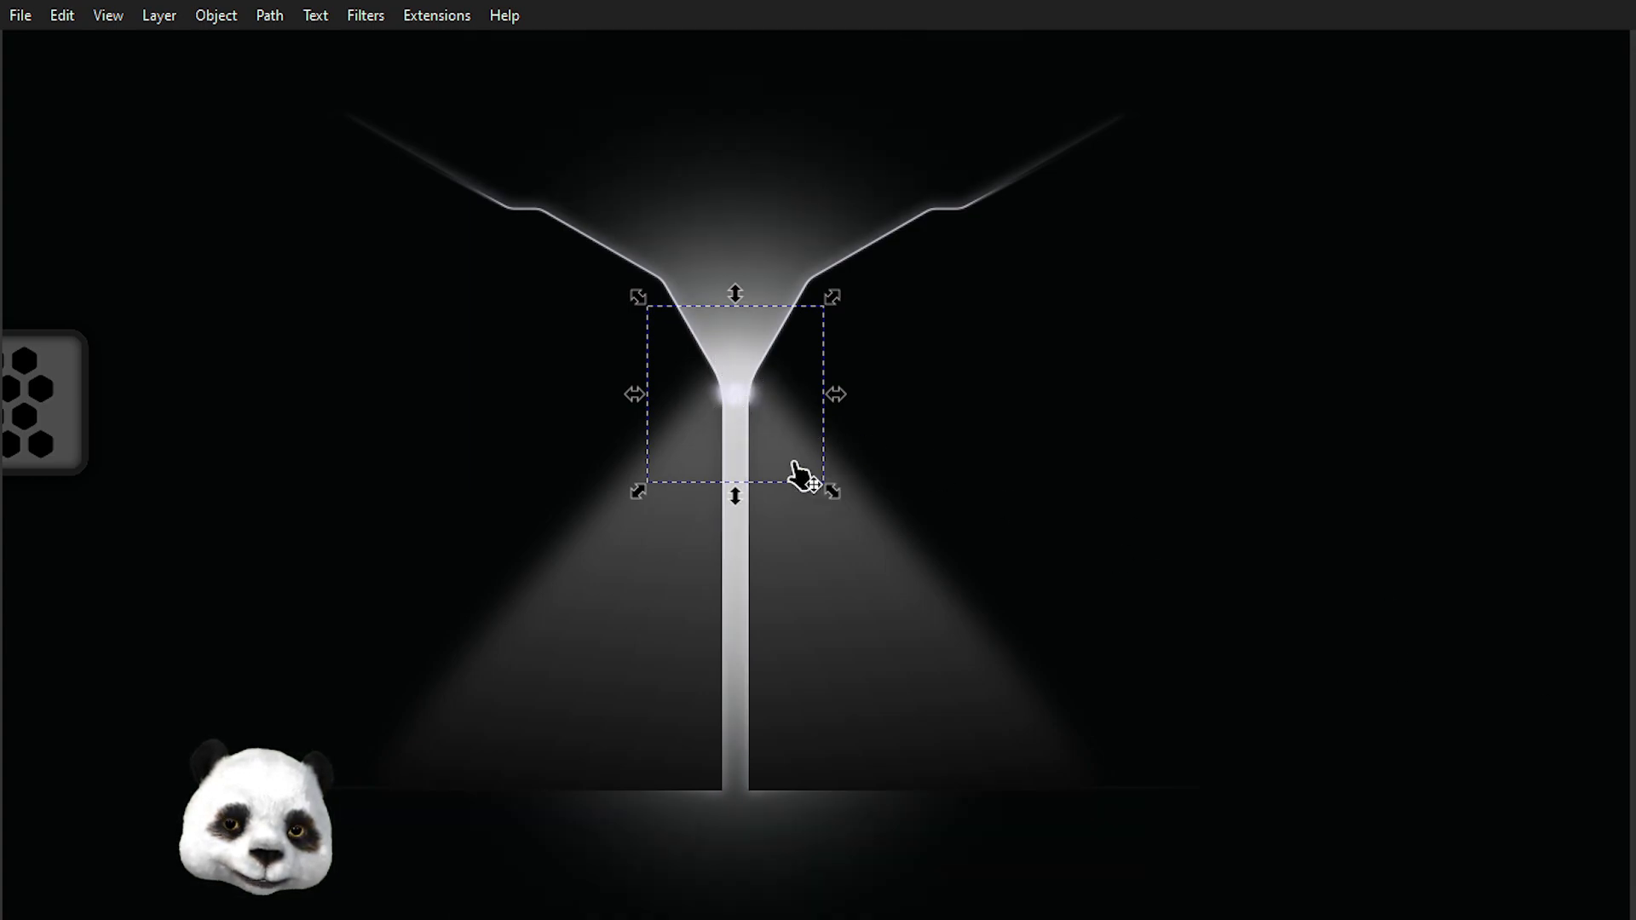
{"action": "scroll", "coordinate": [727, 376], "scroll_direction": "up", "scroll_amount": 2}
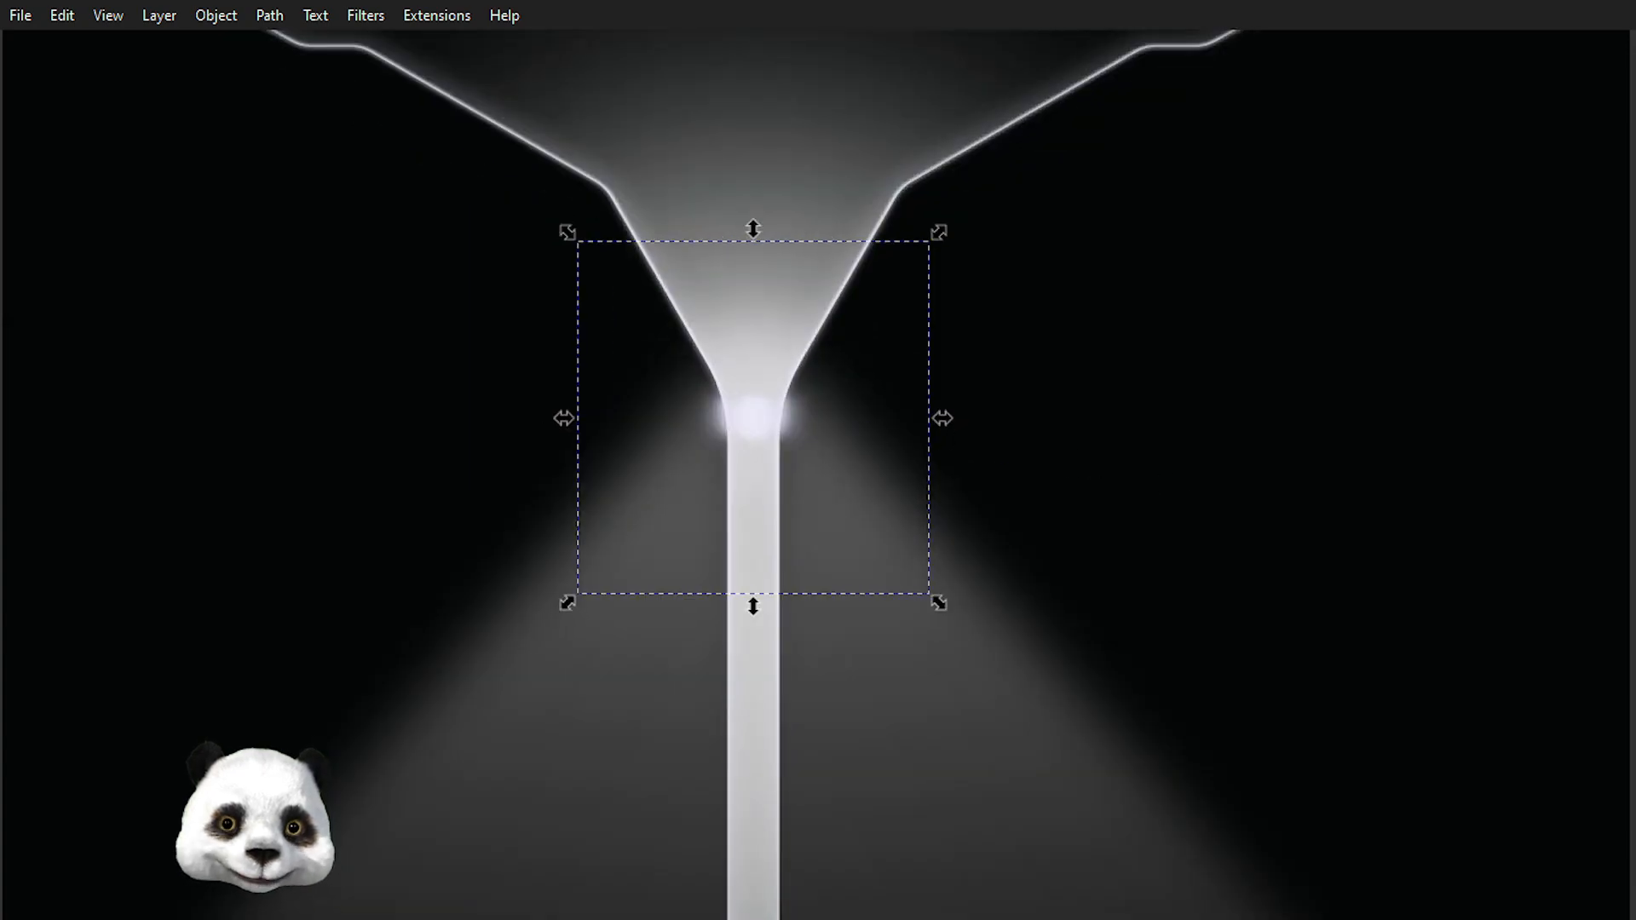
{"action": "key", "text": "Tab"}
{"action": "key", "text": "Tab"}
{"action": "key", "text": "Tab"}
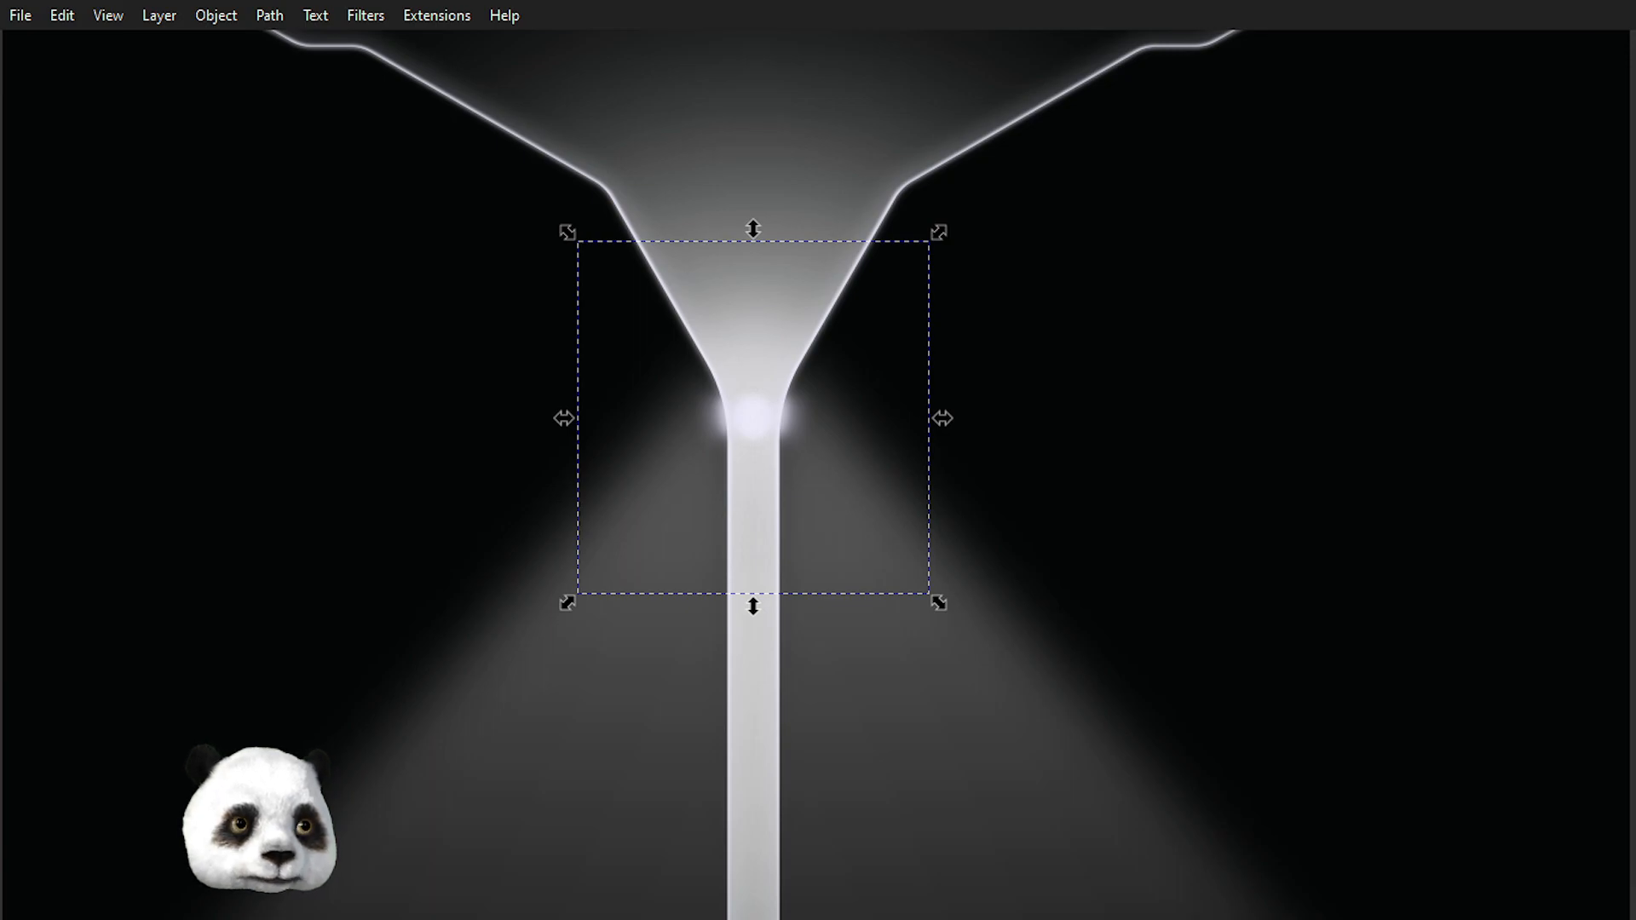
{"action": "key", "text": "ctrl+less"}
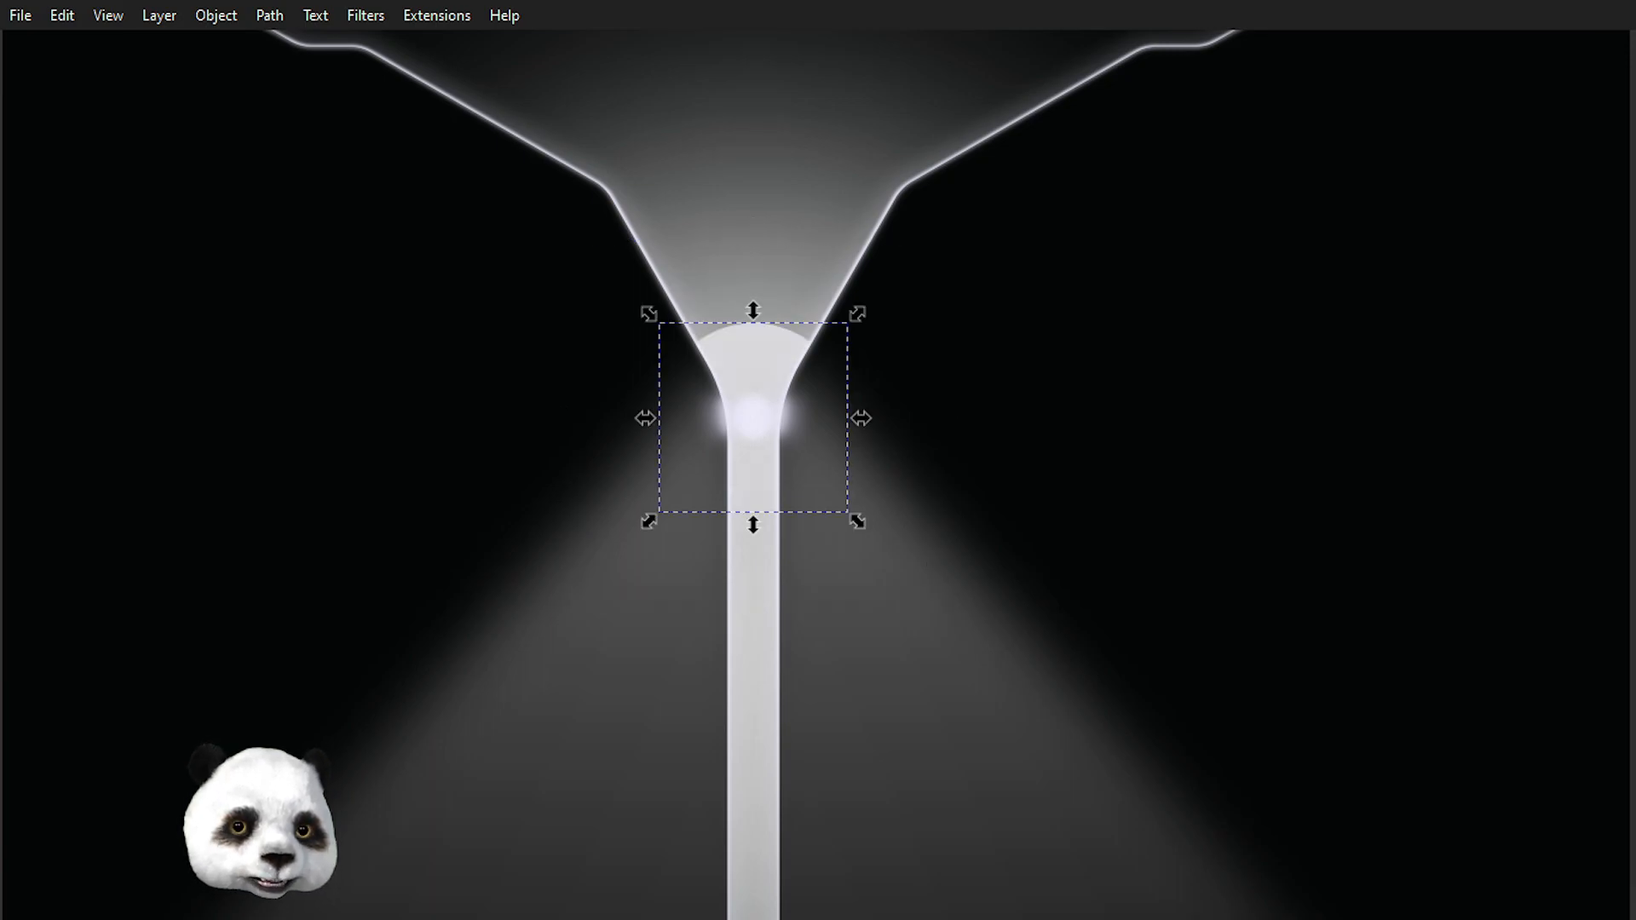
{"action": "key", "text": "ctrl+greater"}
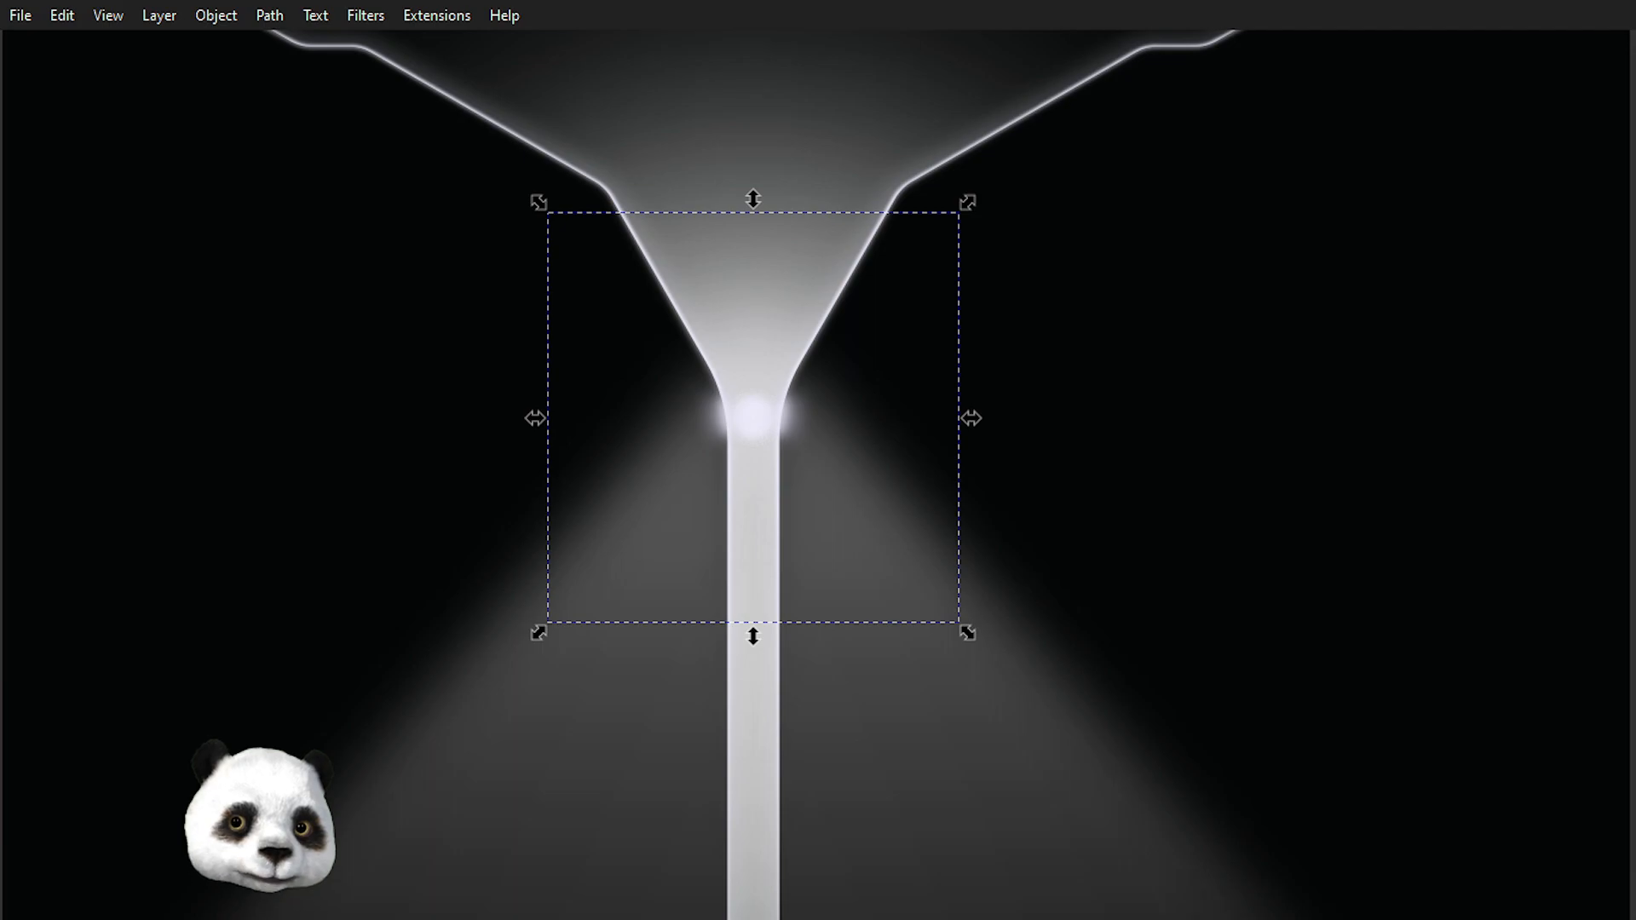
{"action": "key", "text": "ctrl+z"}
{"action": "key", "text": "ctrl+z"}
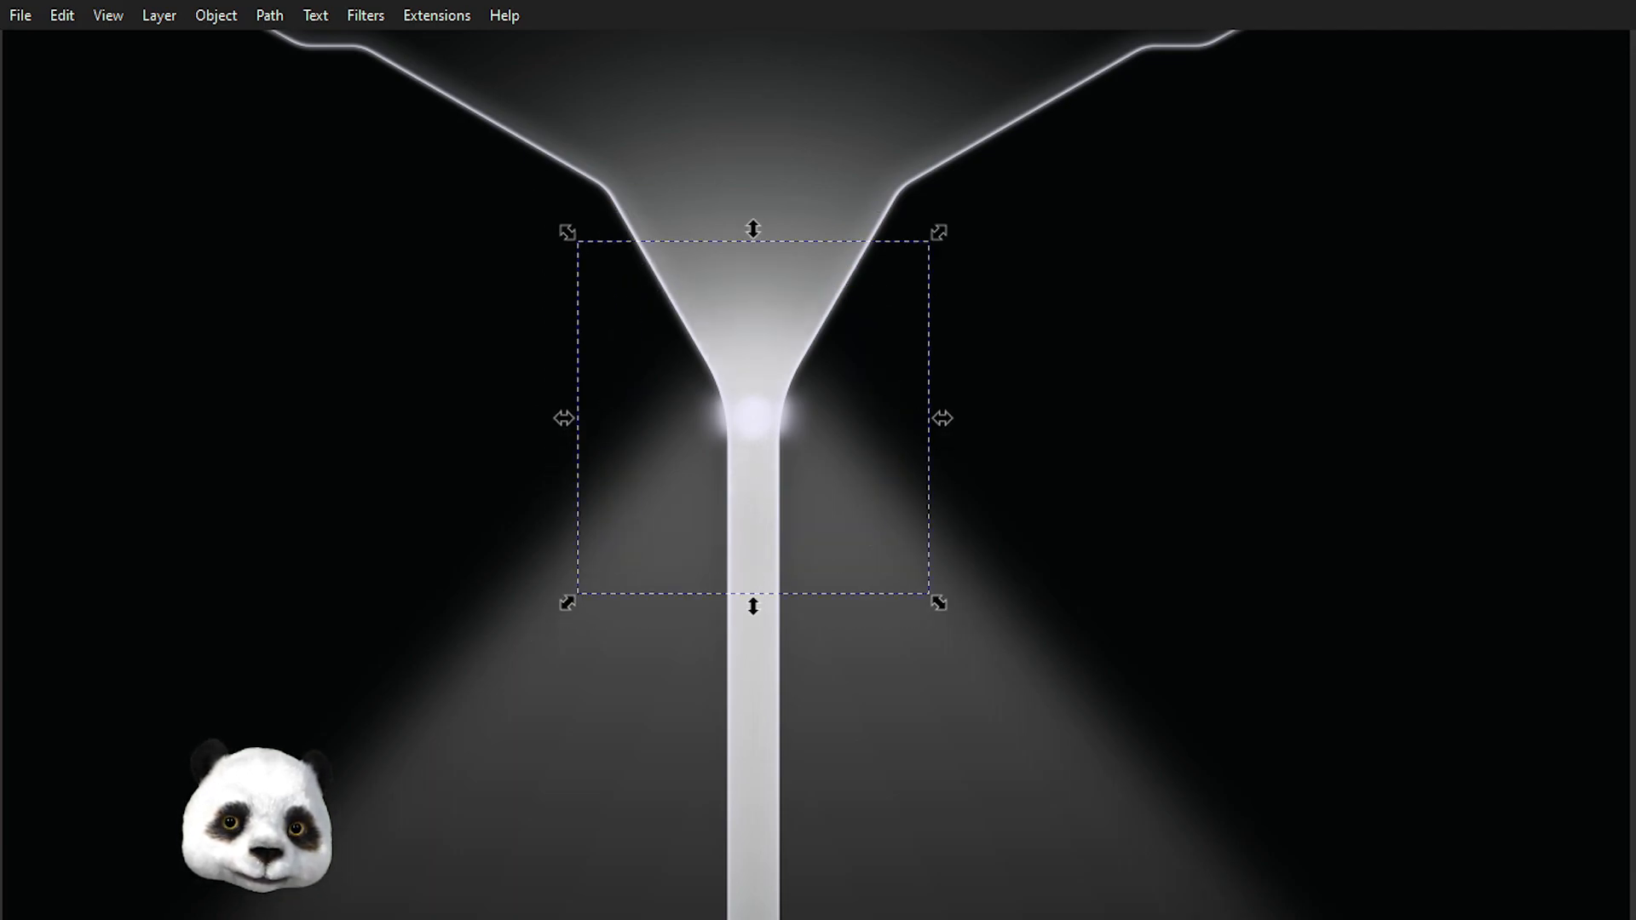
Deselect everything and review the whole light cascade and the funnel neck at several zoom levels.
{"action": "scroll", "coordinate": [1322, 585], "scroll_direction": "down", "scroll_amount": 3}
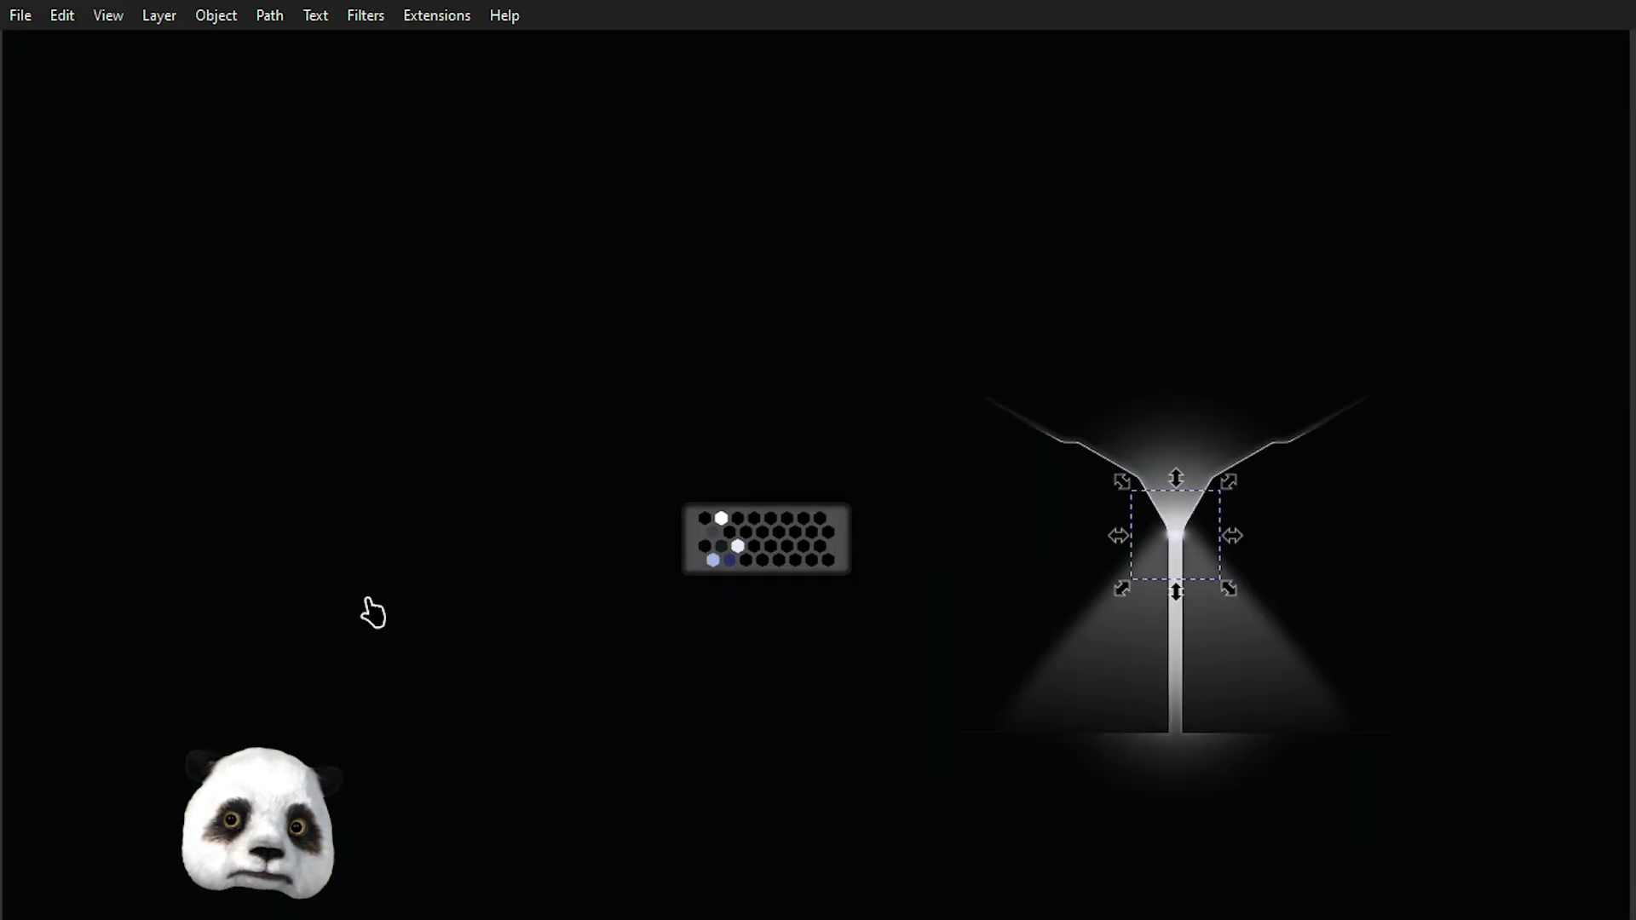
{"action": "left_click", "coordinate": [400, 618]}
{"action": "scroll", "coordinate": [1381, 613], "scroll_direction": "up", "scroll_amount": 3}
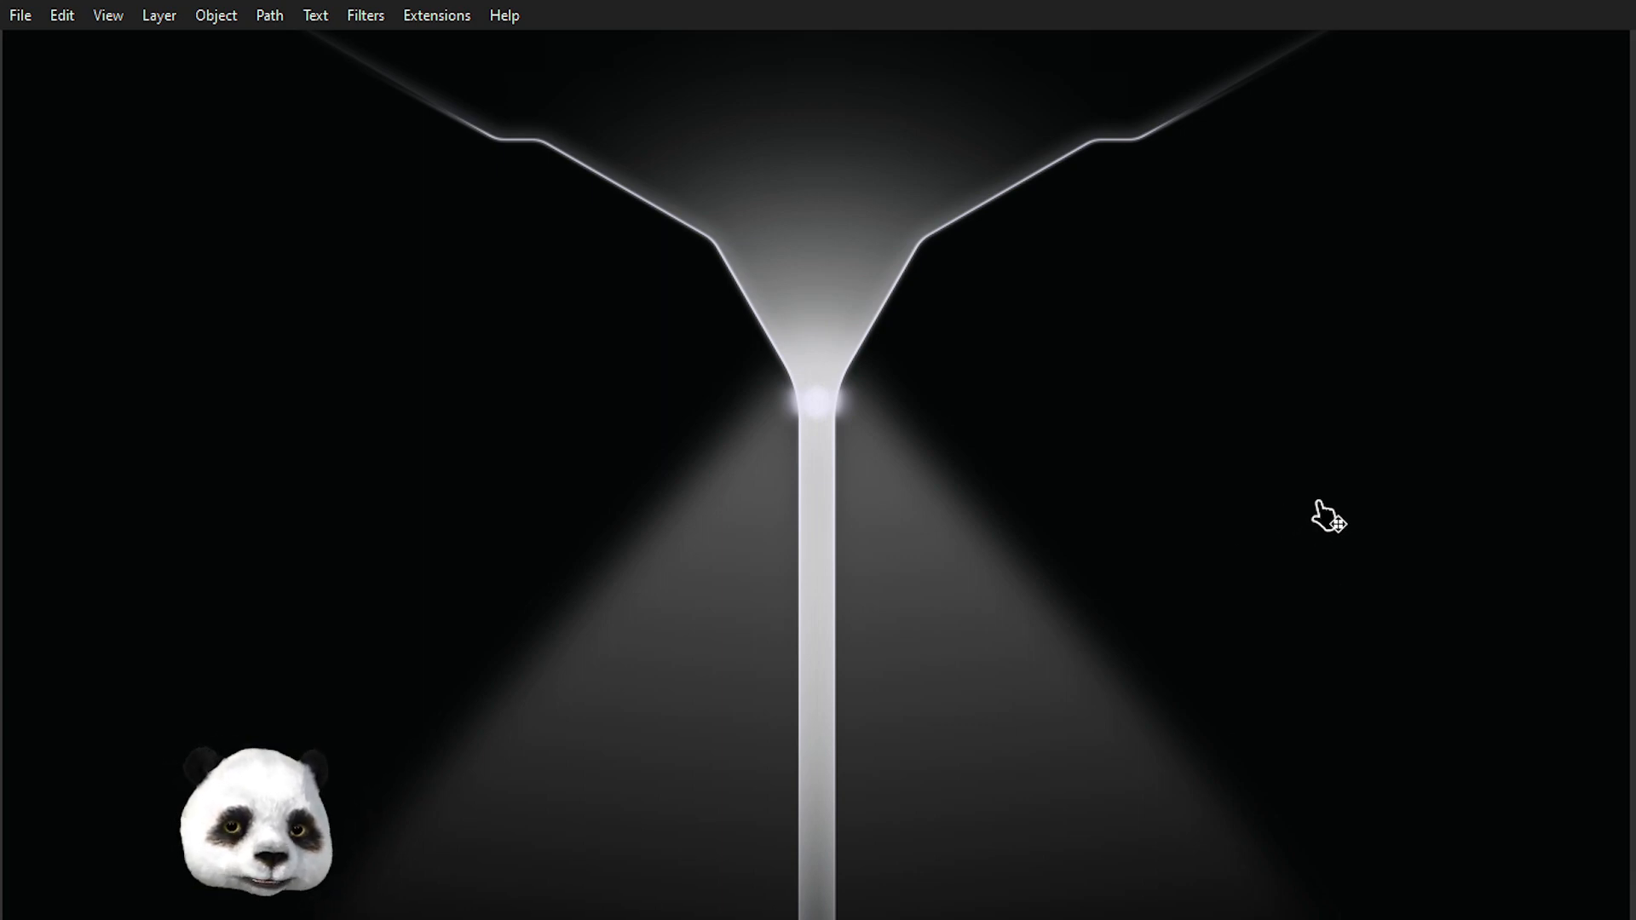
{"action": "left_click_drag", "start_coordinate": [954, 405], "coordinate": [1106, 639]}
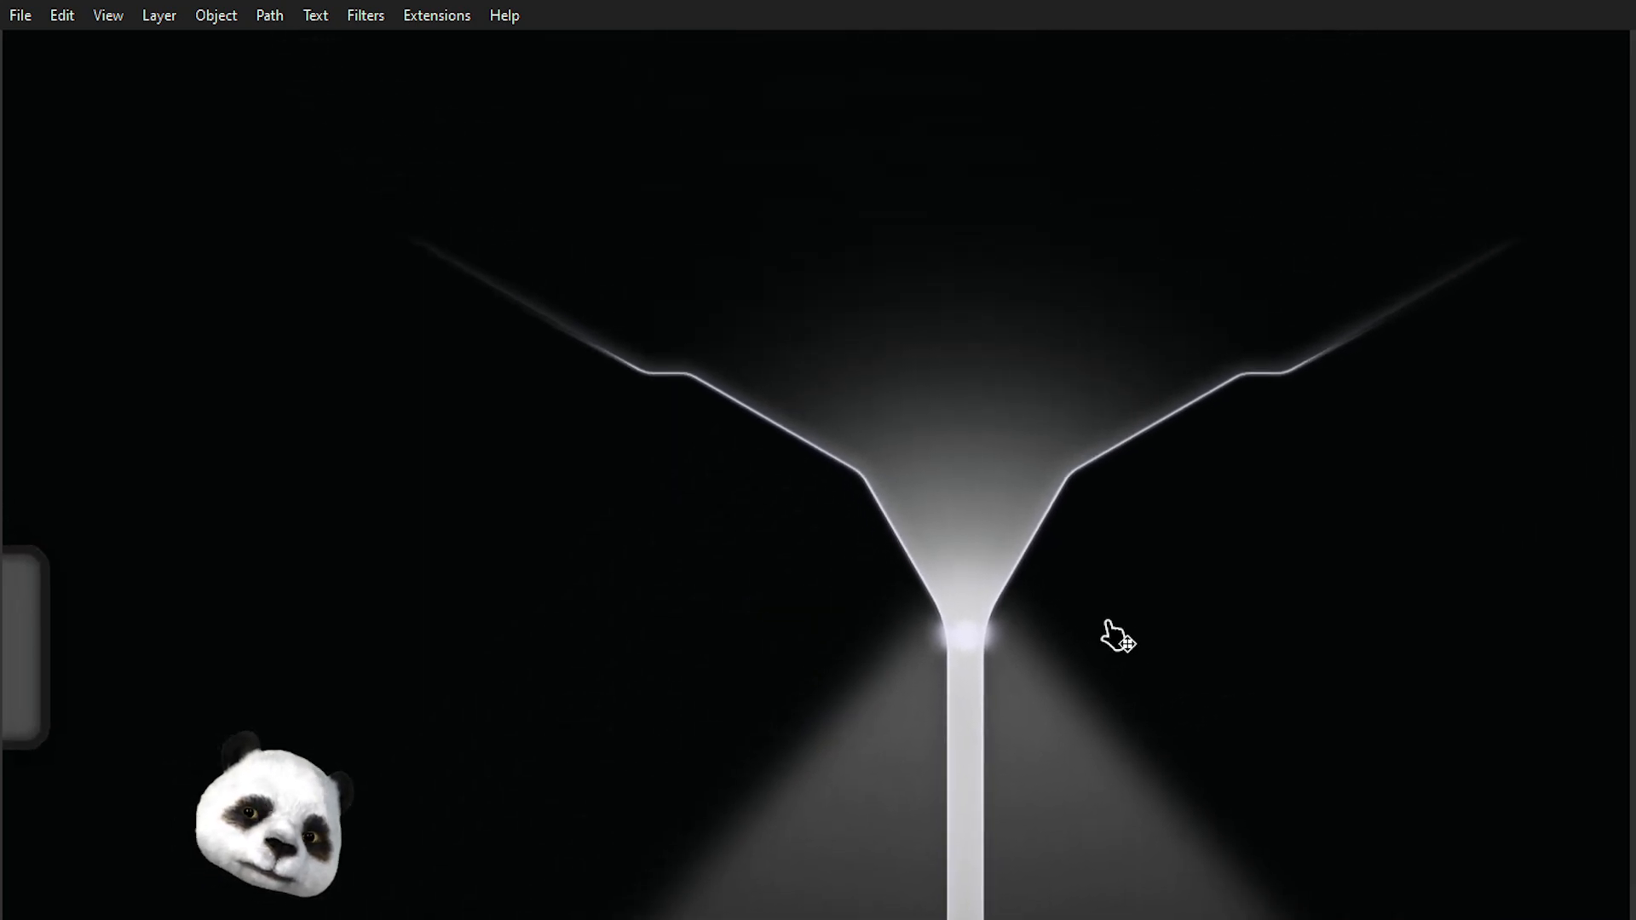
{"action": "scroll", "coordinate": [1116, 639], "scroll_direction": "down", "scroll_amount": 2, "text": "ctrl"}
{"action": "scroll", "coordinate": [1295, 631], "scroll_direction": "up", "scroll_amount": 2, "text": "ctrl"}
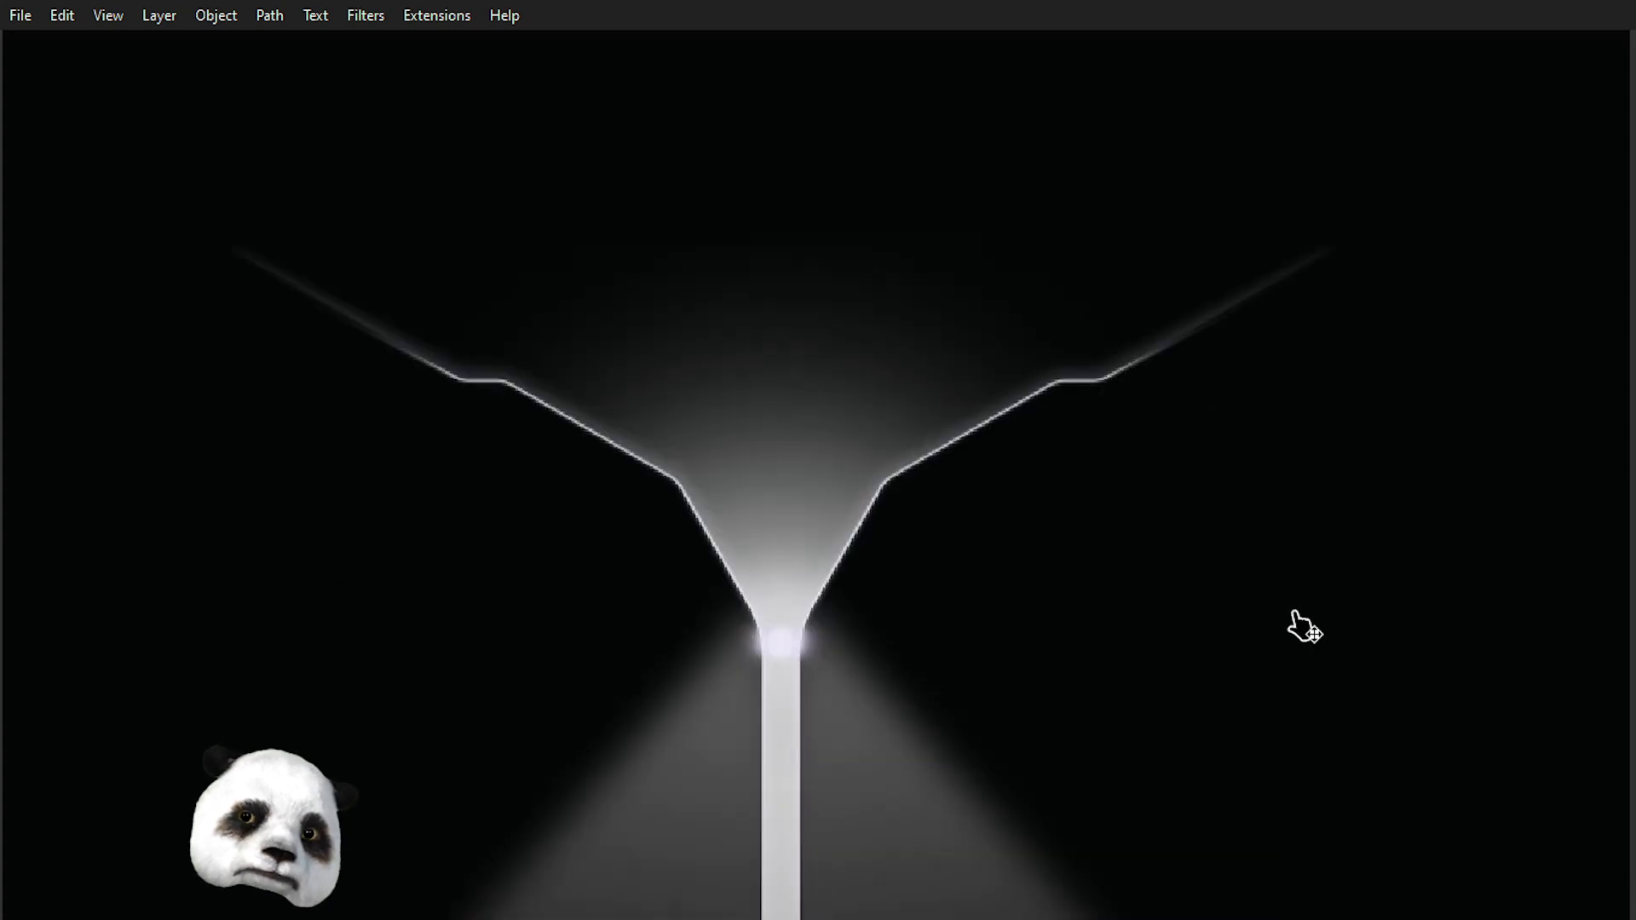
{"action": "scroll", "coordinate": [1210, 598], "scroll_direction": "down", "scroll_amount": 2, "text": "ctrl"}
{"action": "scroll", "coordinate": [1189, 591], "scroll_direction": "up", "scroll_amount": 1, "text": "ctrl"}
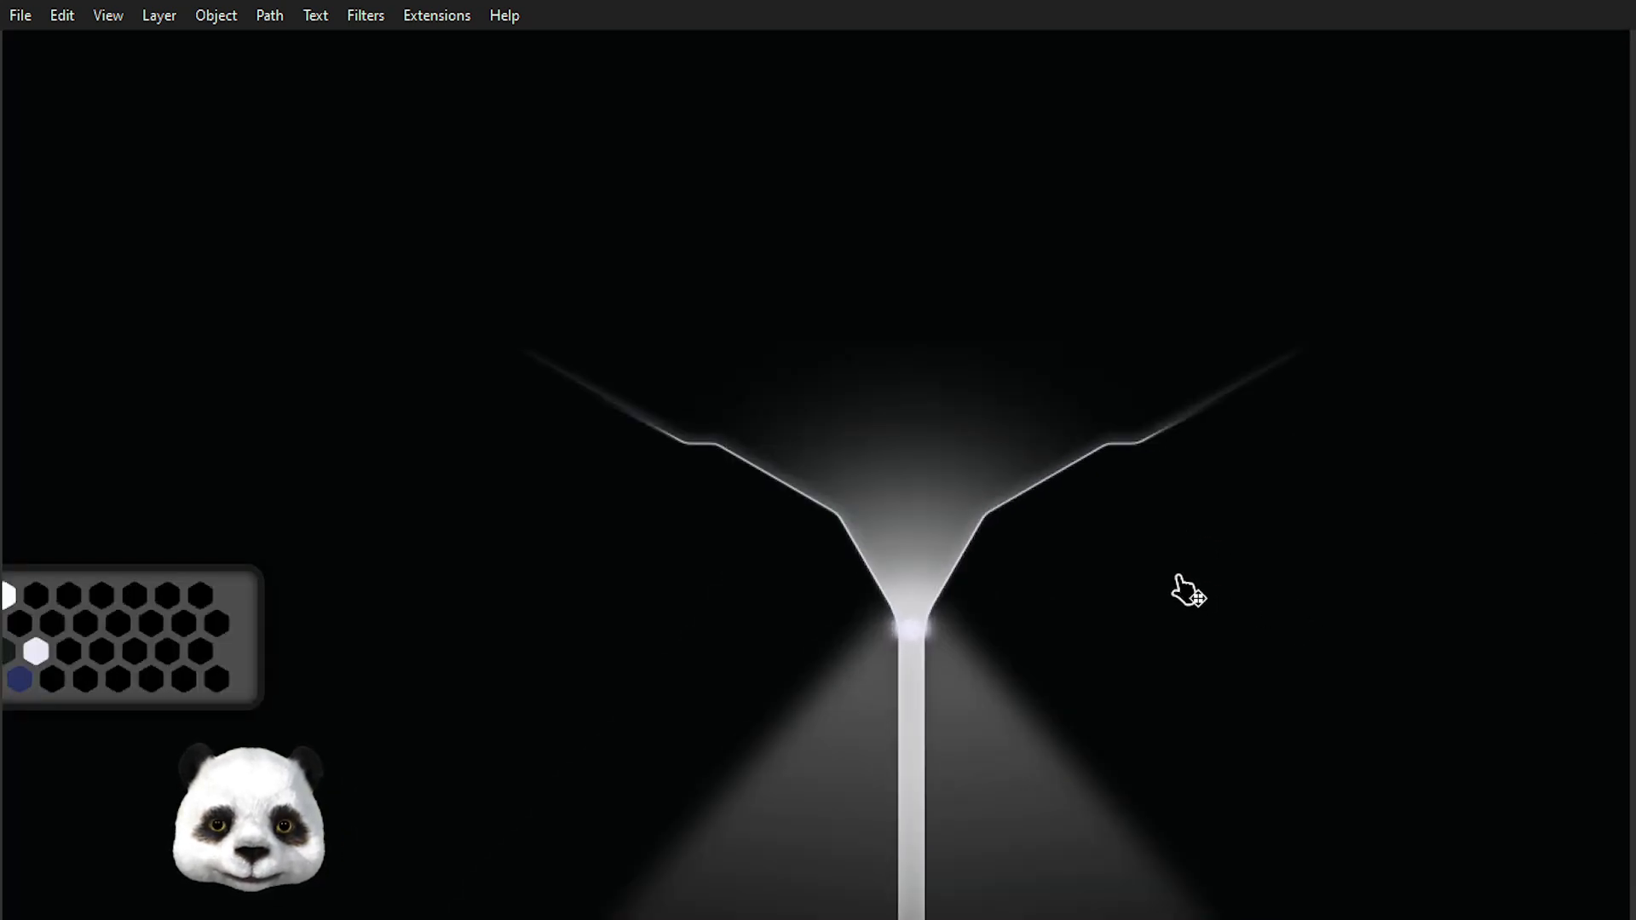
{"action": "scroll", "coordinate": [1026, 676], "scroll_direction": "up", "scroll_amount": 1, "text": "ctrl"}
{"action": "scroll", "coordinate": [1026, 675], "scroll_direction": "down", "scroll_amount": 2, "text": "ctrl"}
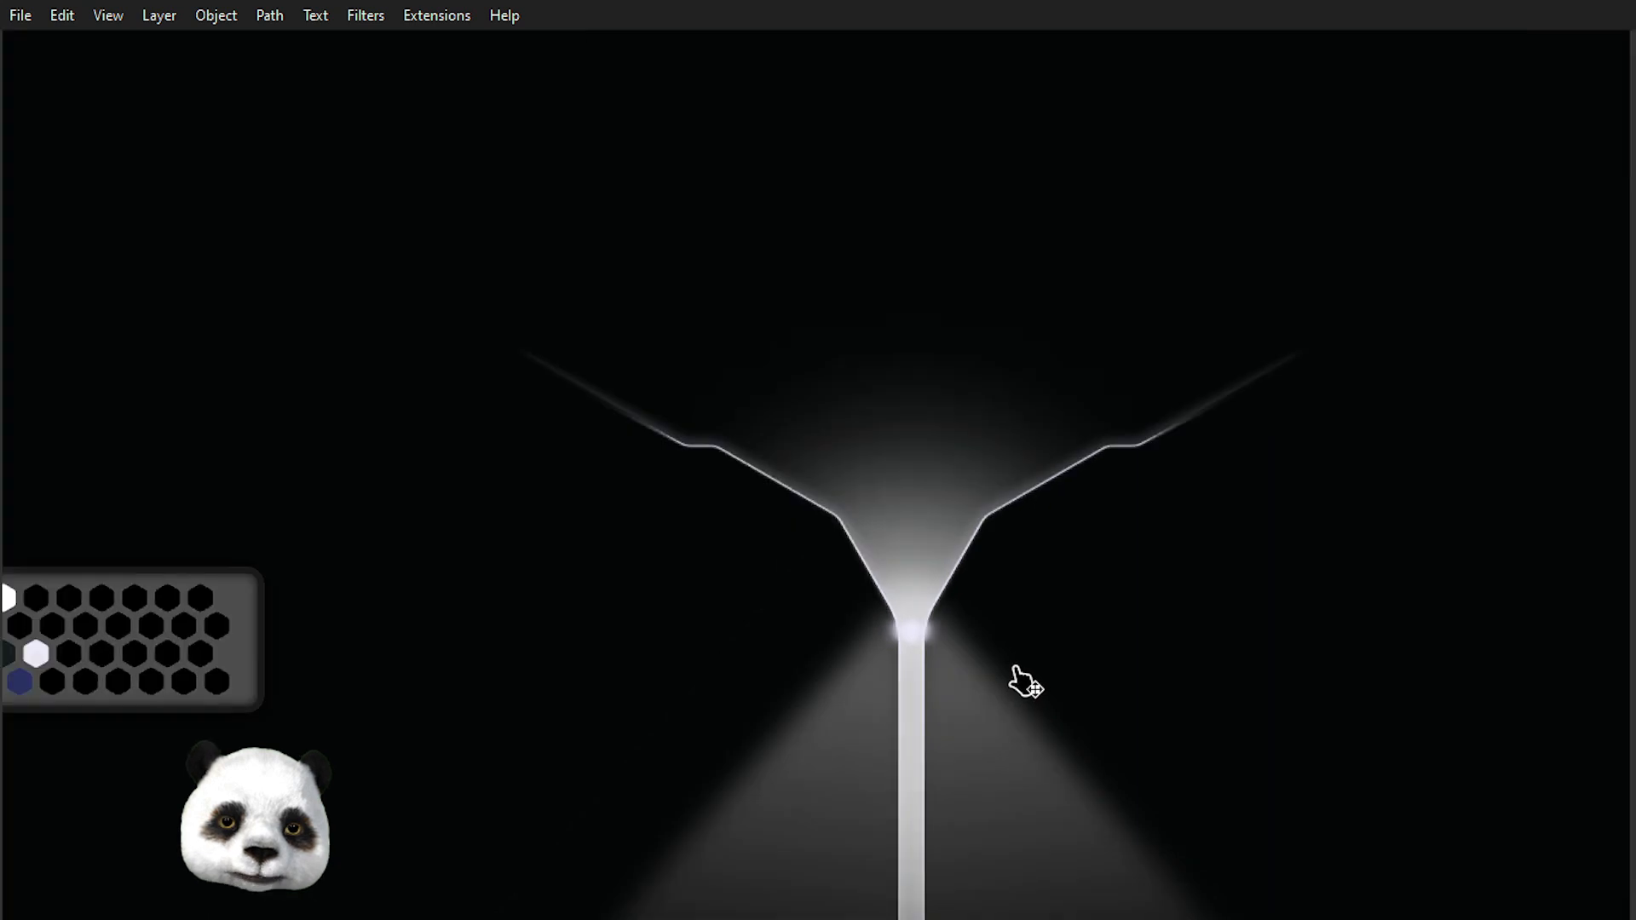
{"action": "scroll", "coordinate": [1099, 699], "scroll_direction": "up", "scroll_amount": 3, "text": "ctrl"}
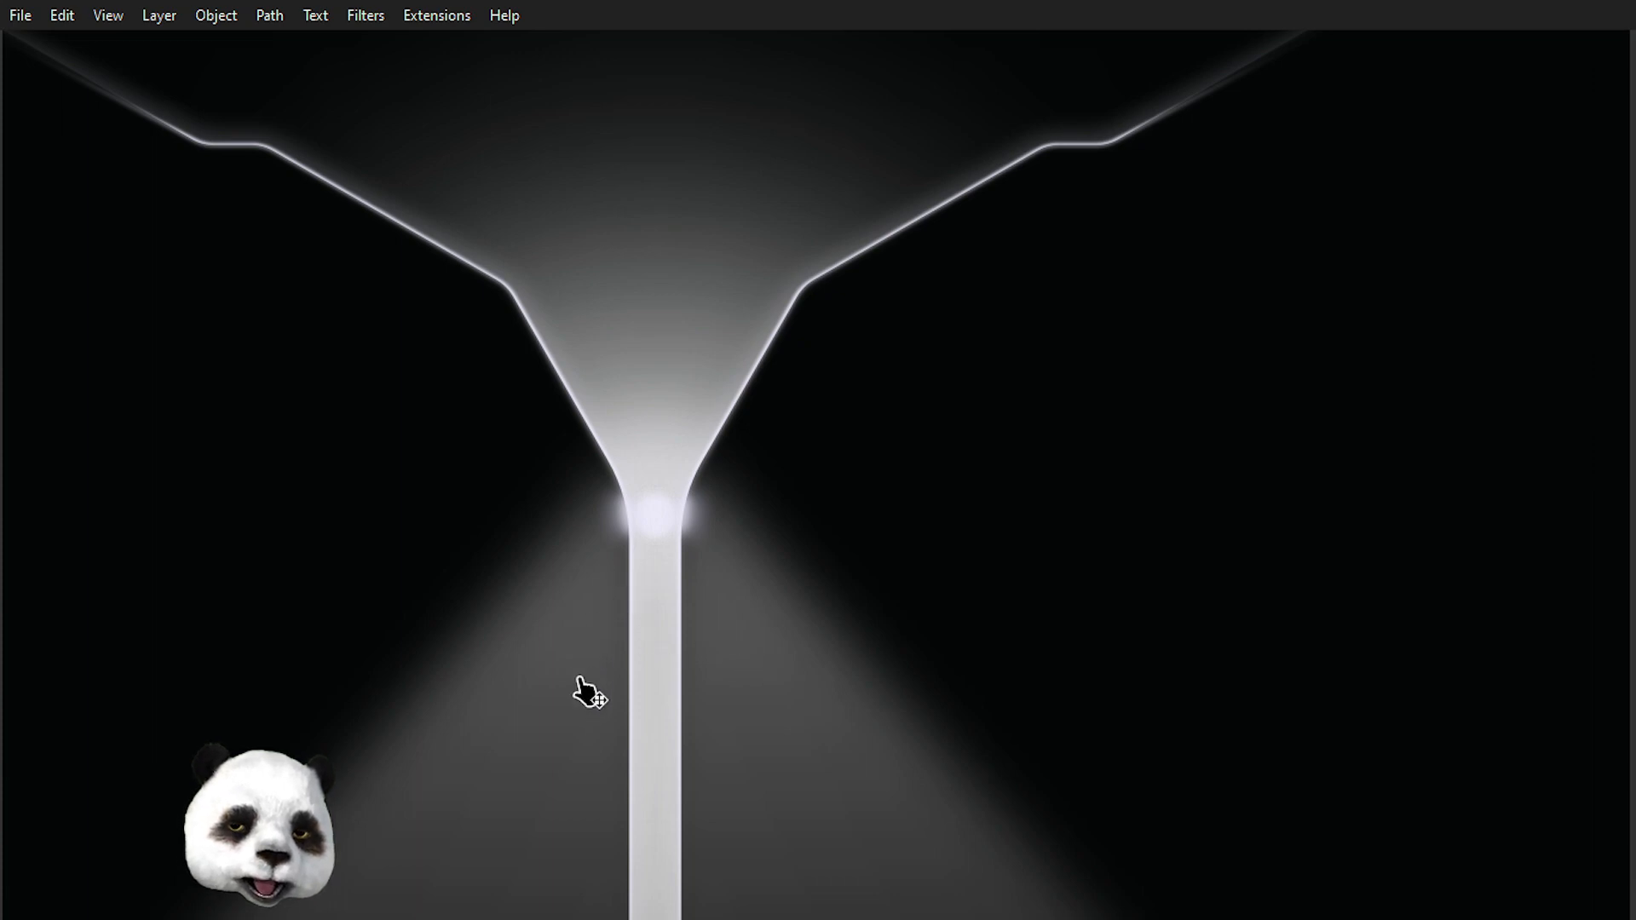
{"action": "scroll", "coordinate": [552, 663], "scroll_direction": "down", "scroll_amount": 3}
{"action": "left_click_drag", "start_coordinate": [635, 747], "coordinate": [750, 585]}
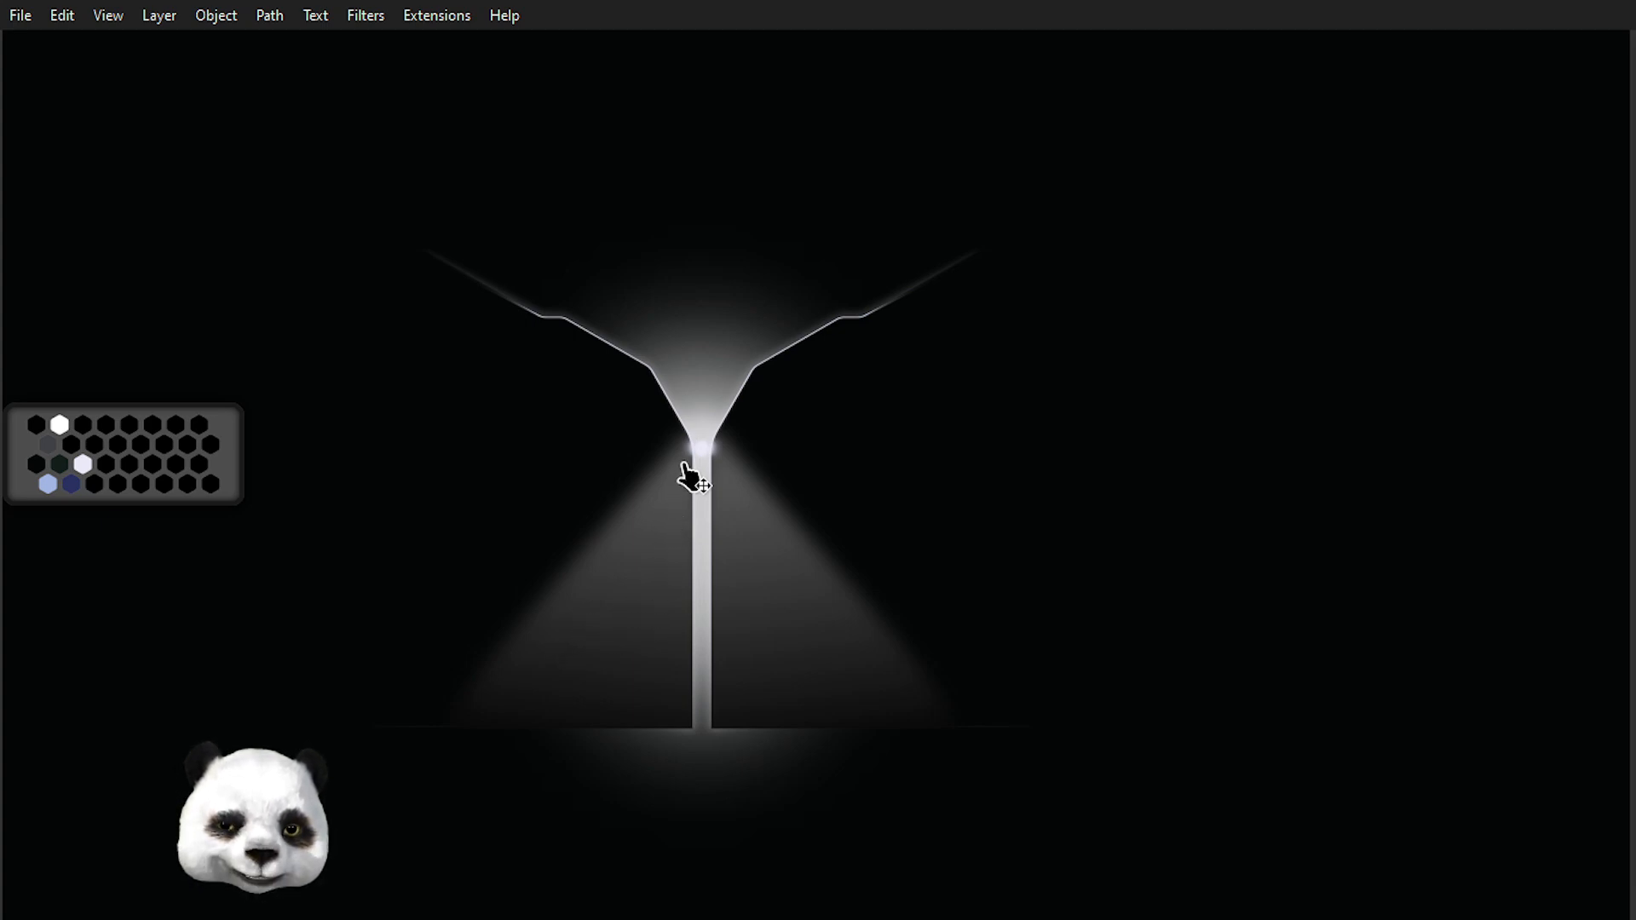
{"action": "scroll", "coordinate": [683, 464], "scroll_direction": "up", "scroll_amount": 3}
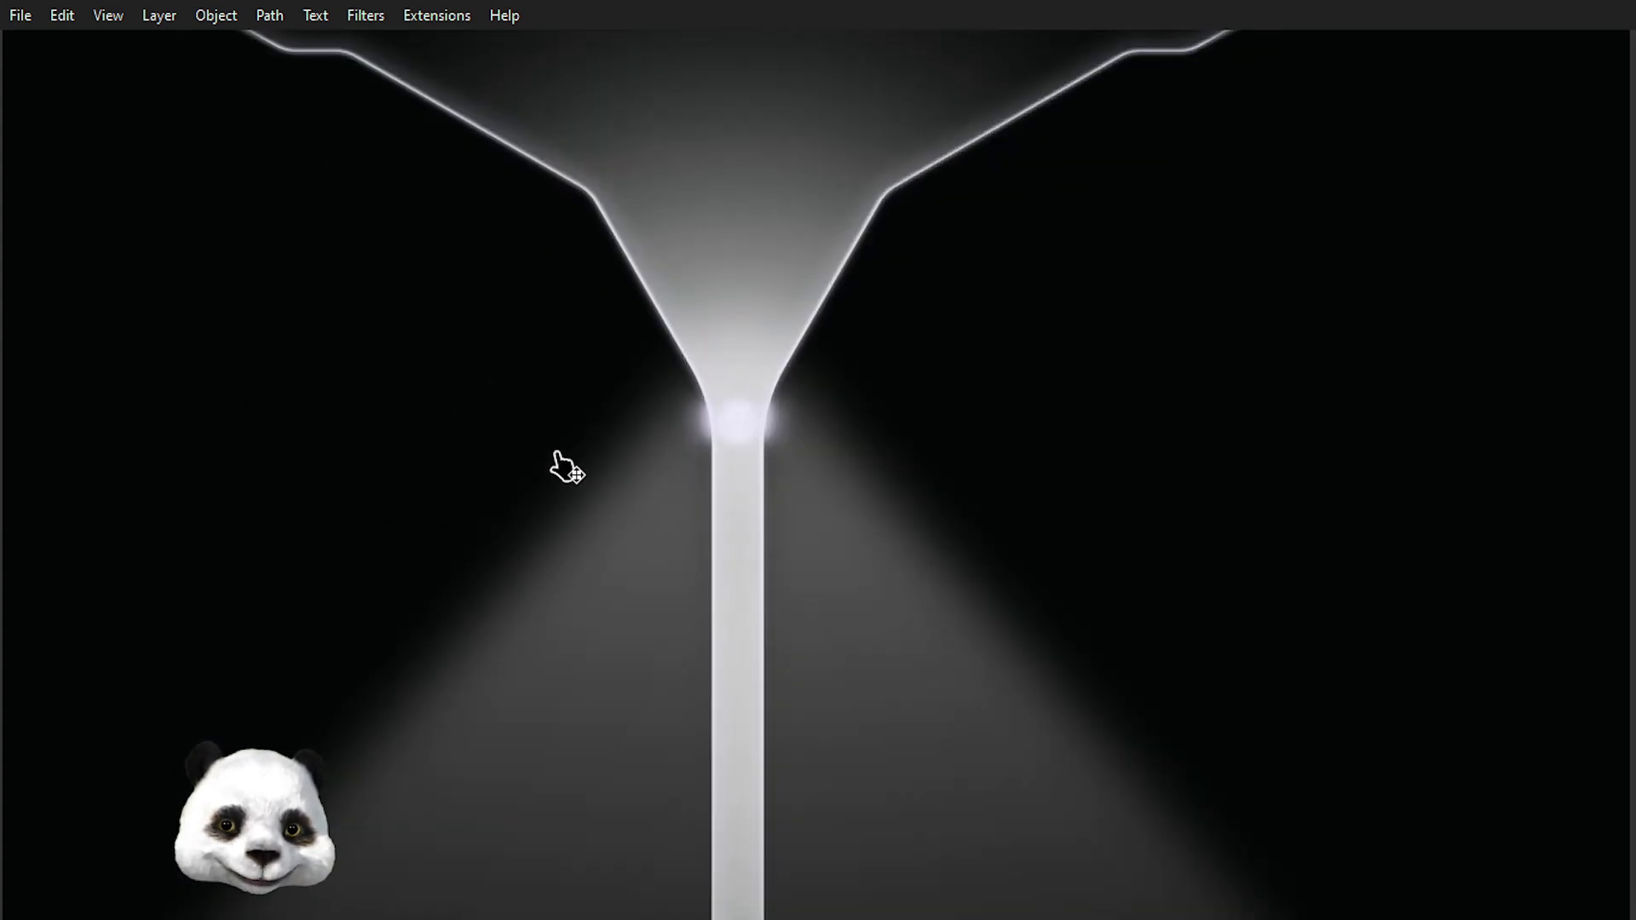
{"action": "left_click_drag", "start_coordinate": [562, 467], "coordinate": [564, 660]}
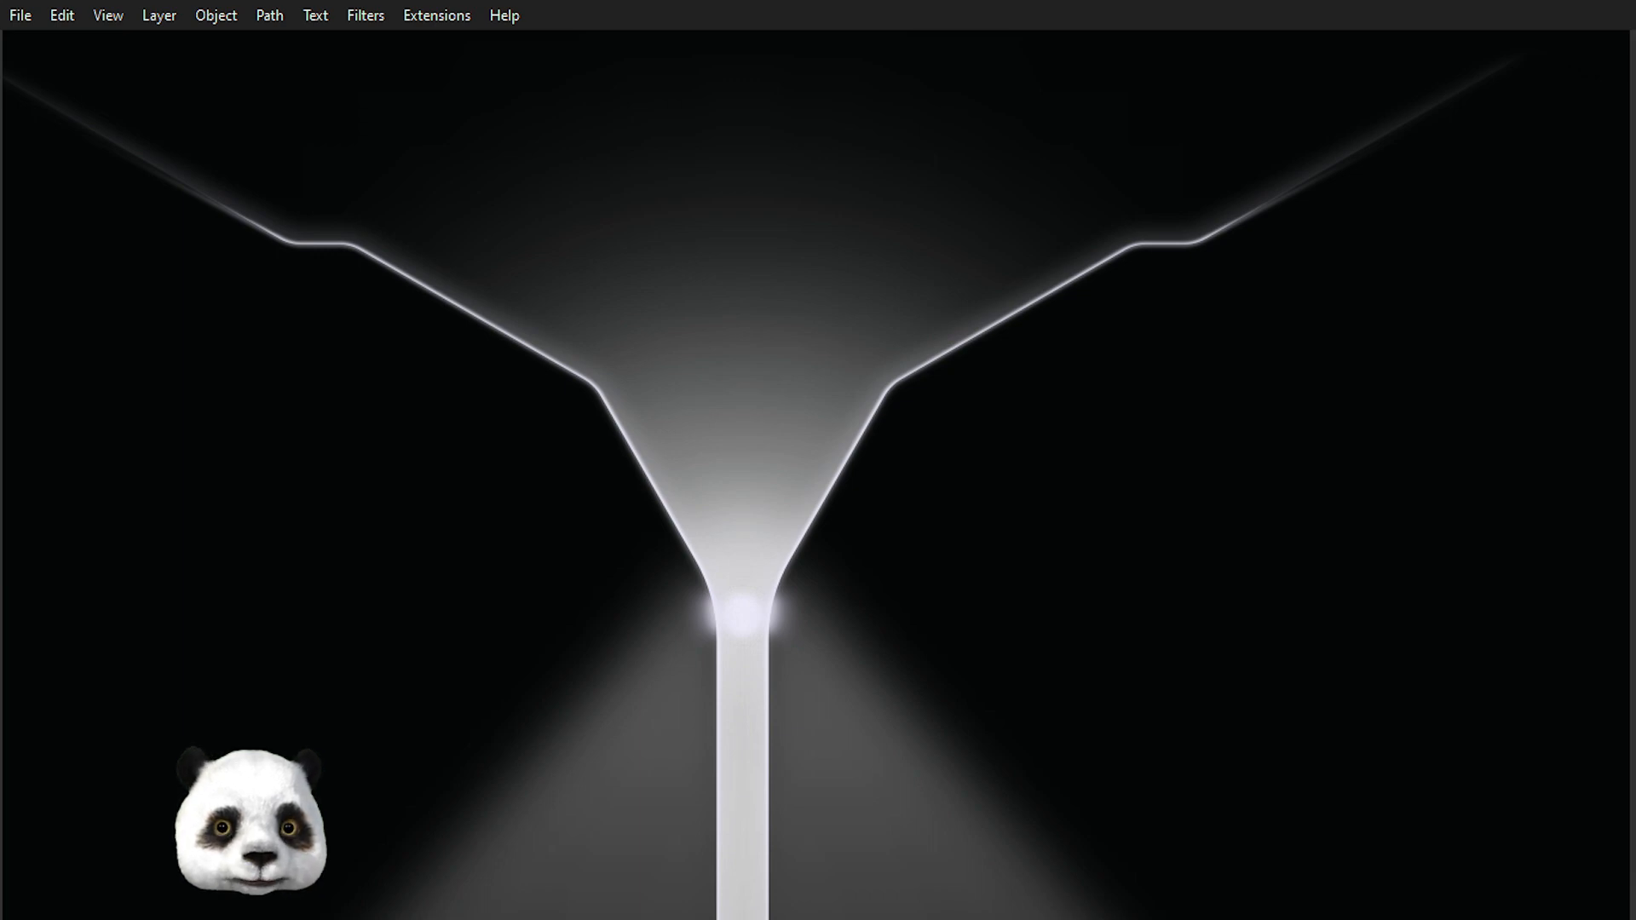
{"action": "scroll", "coordinate": [621, 573], "scroll_direction": "up", "scroll_amount": 2}
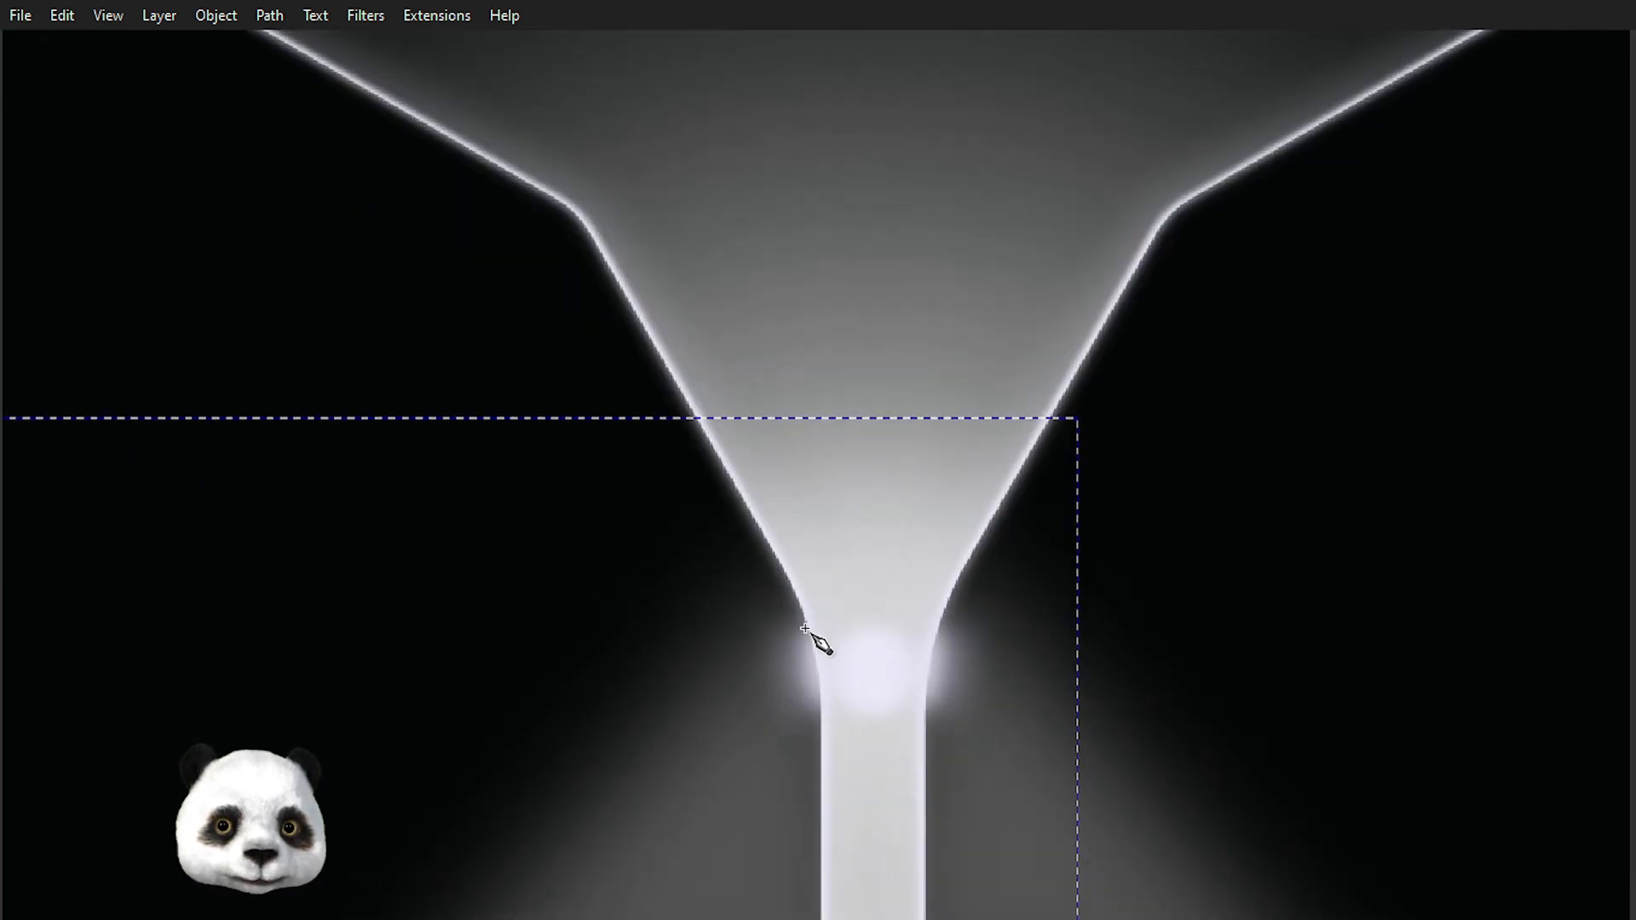
Draw a thin closed Pen-tool shape along the left funnel's inner edge from the neck up past the bend.
{"action": "left_click_drag", "start_coordinate": [800, 627], "coordinate": [778, 582]}
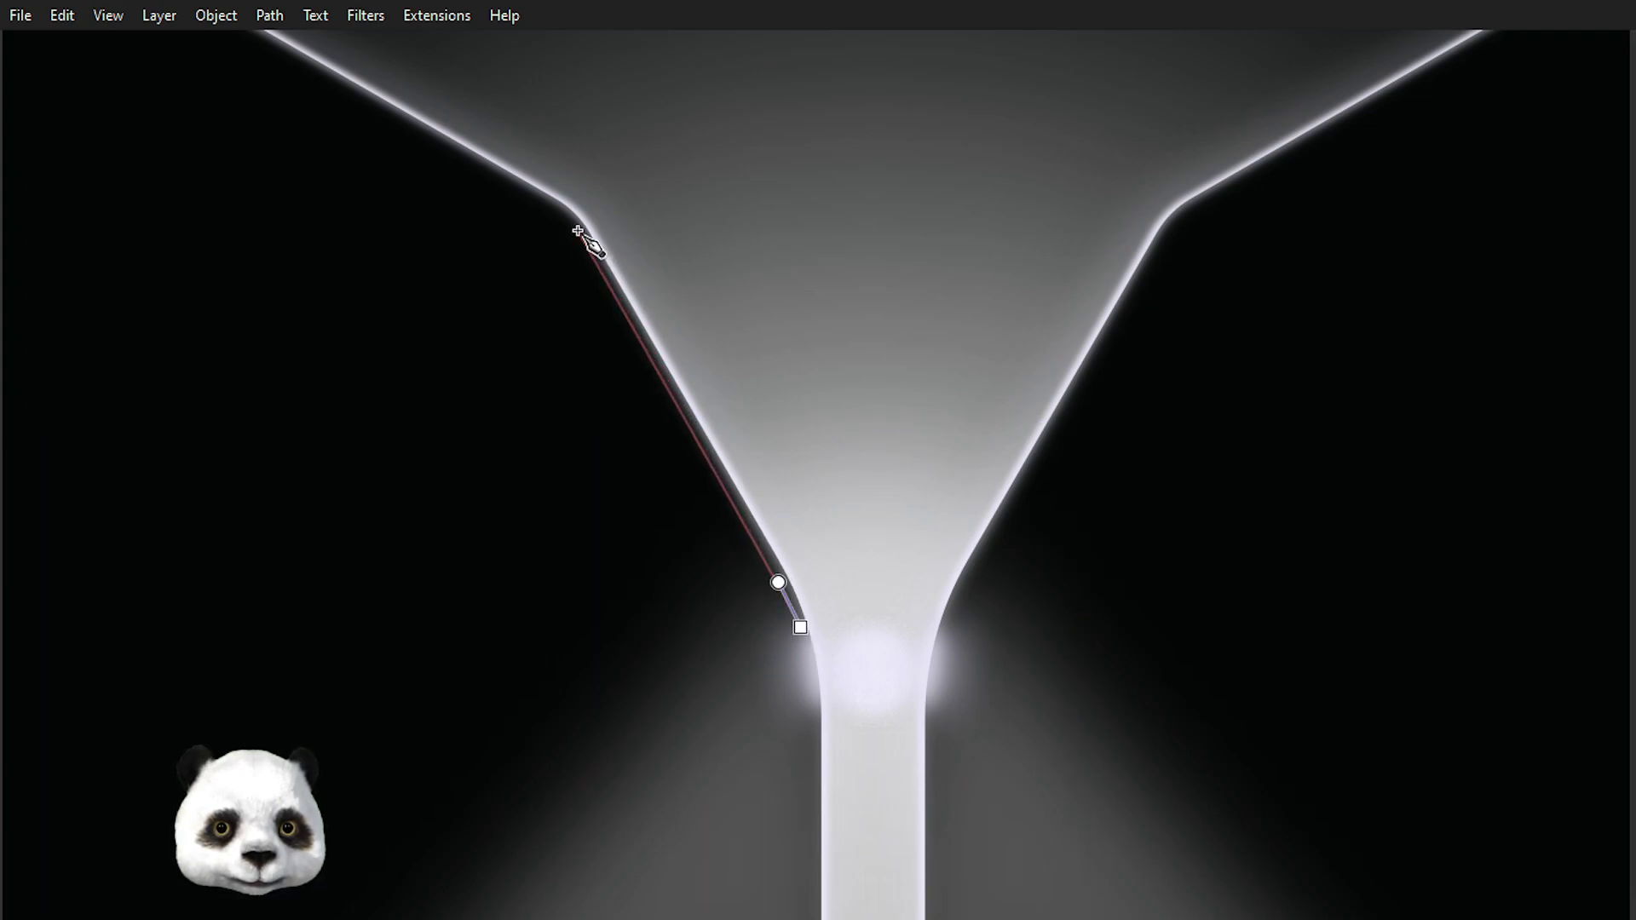
{"action": "left_click_drag", "start_coordinate": [580, 239], "coordinate": [822, 425]}
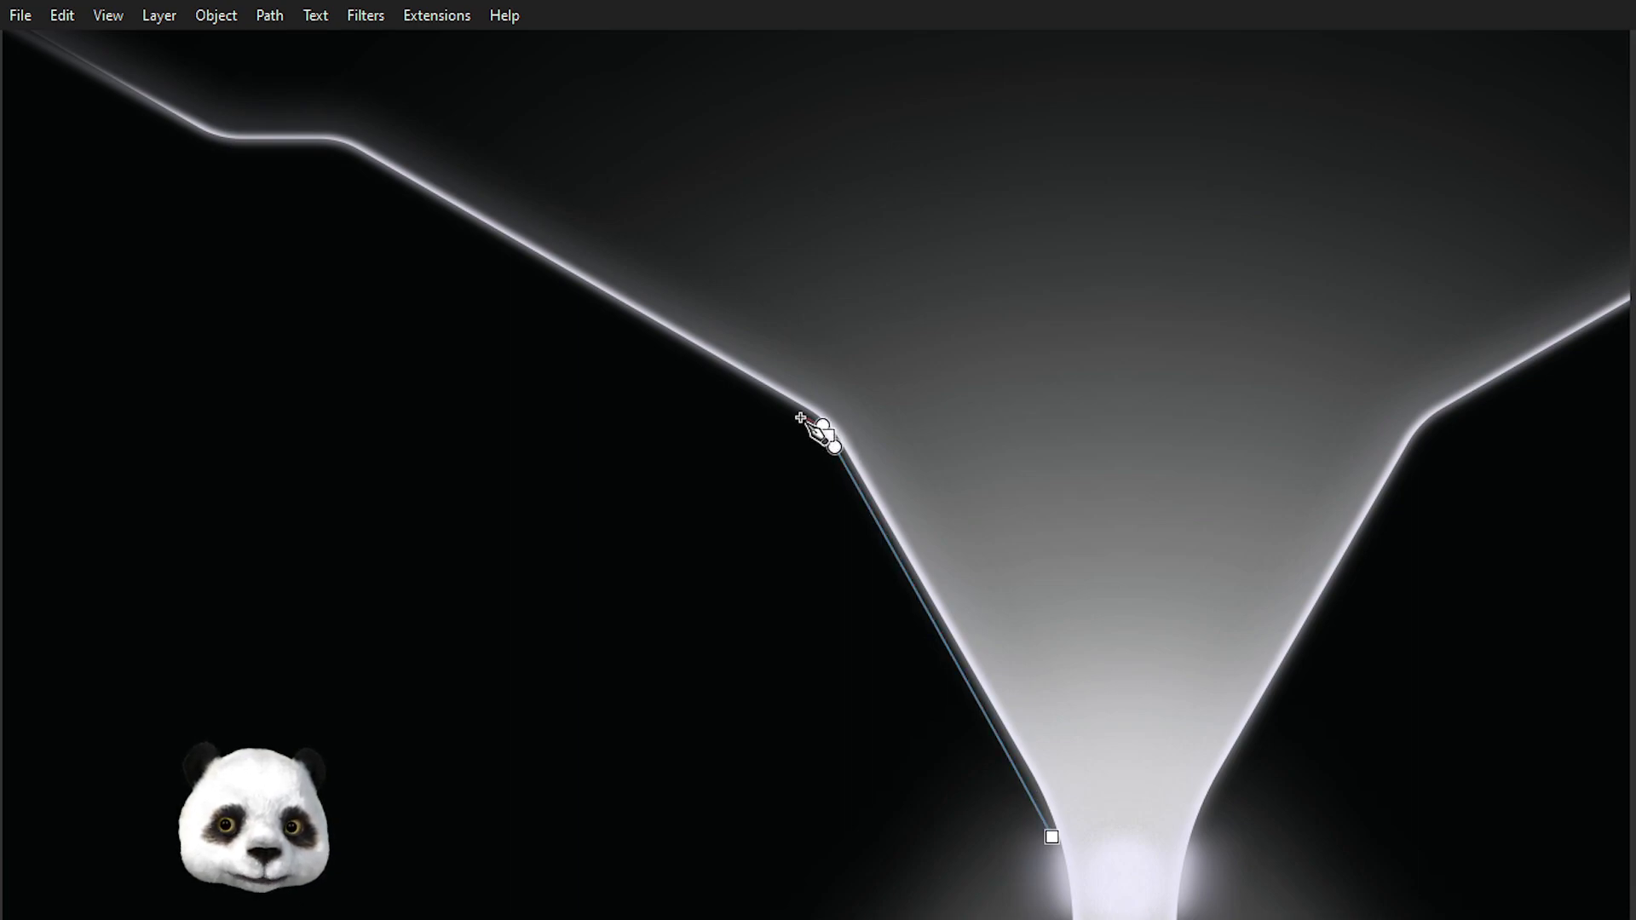
{"action": "left_click", "coordinate": [633, 319]}
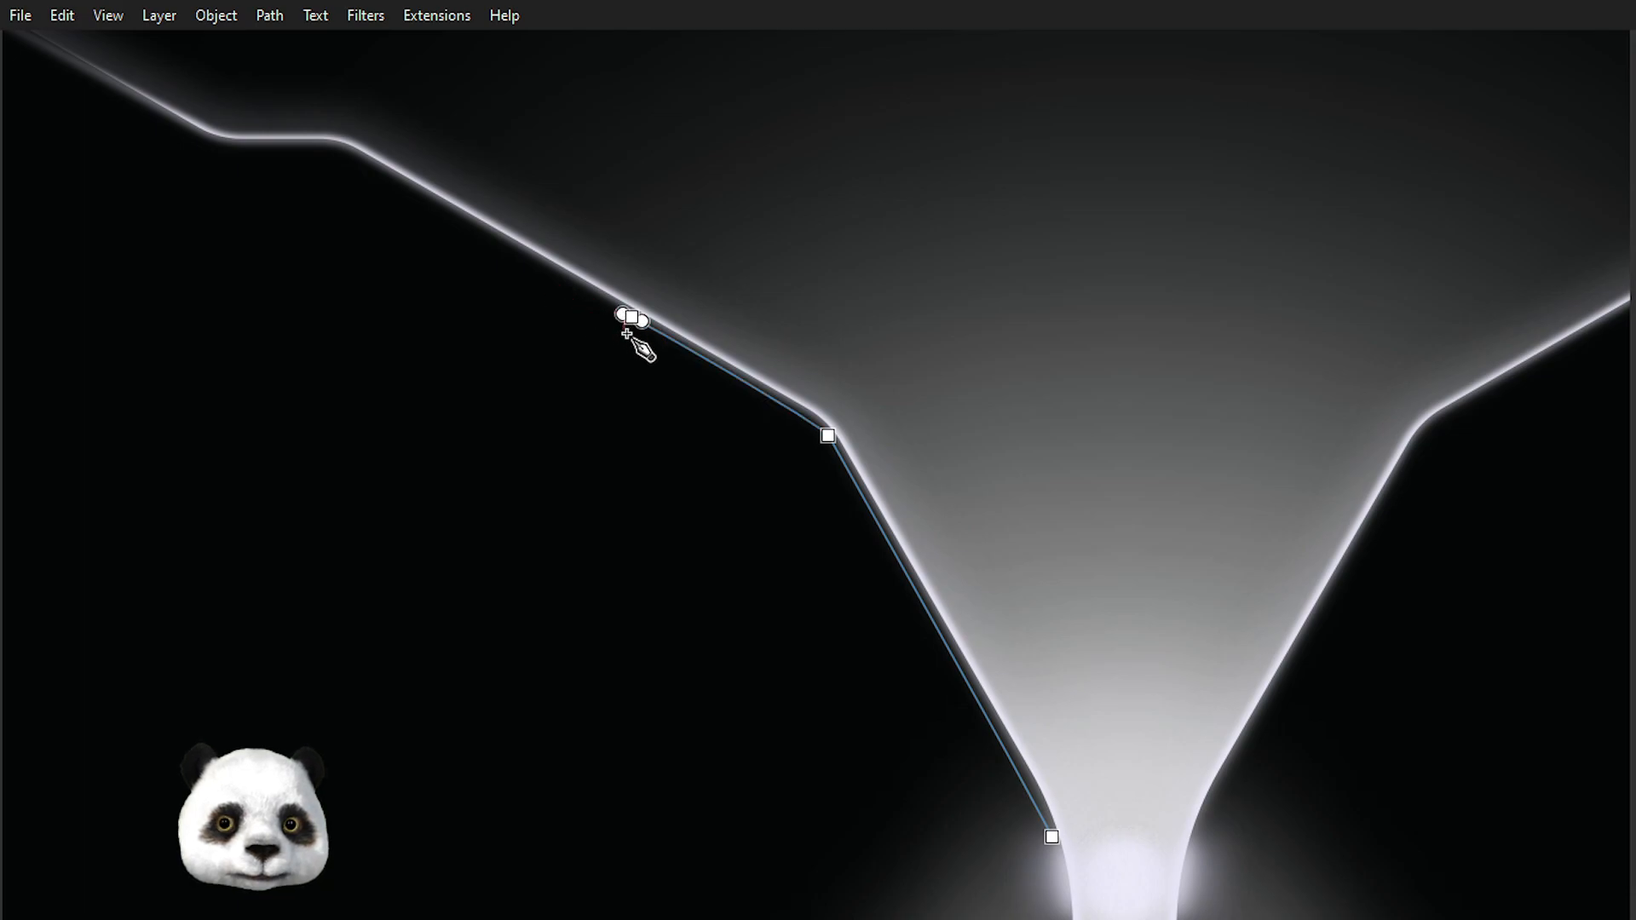
{"action": "left_click", "coordinate": [630, 335]}
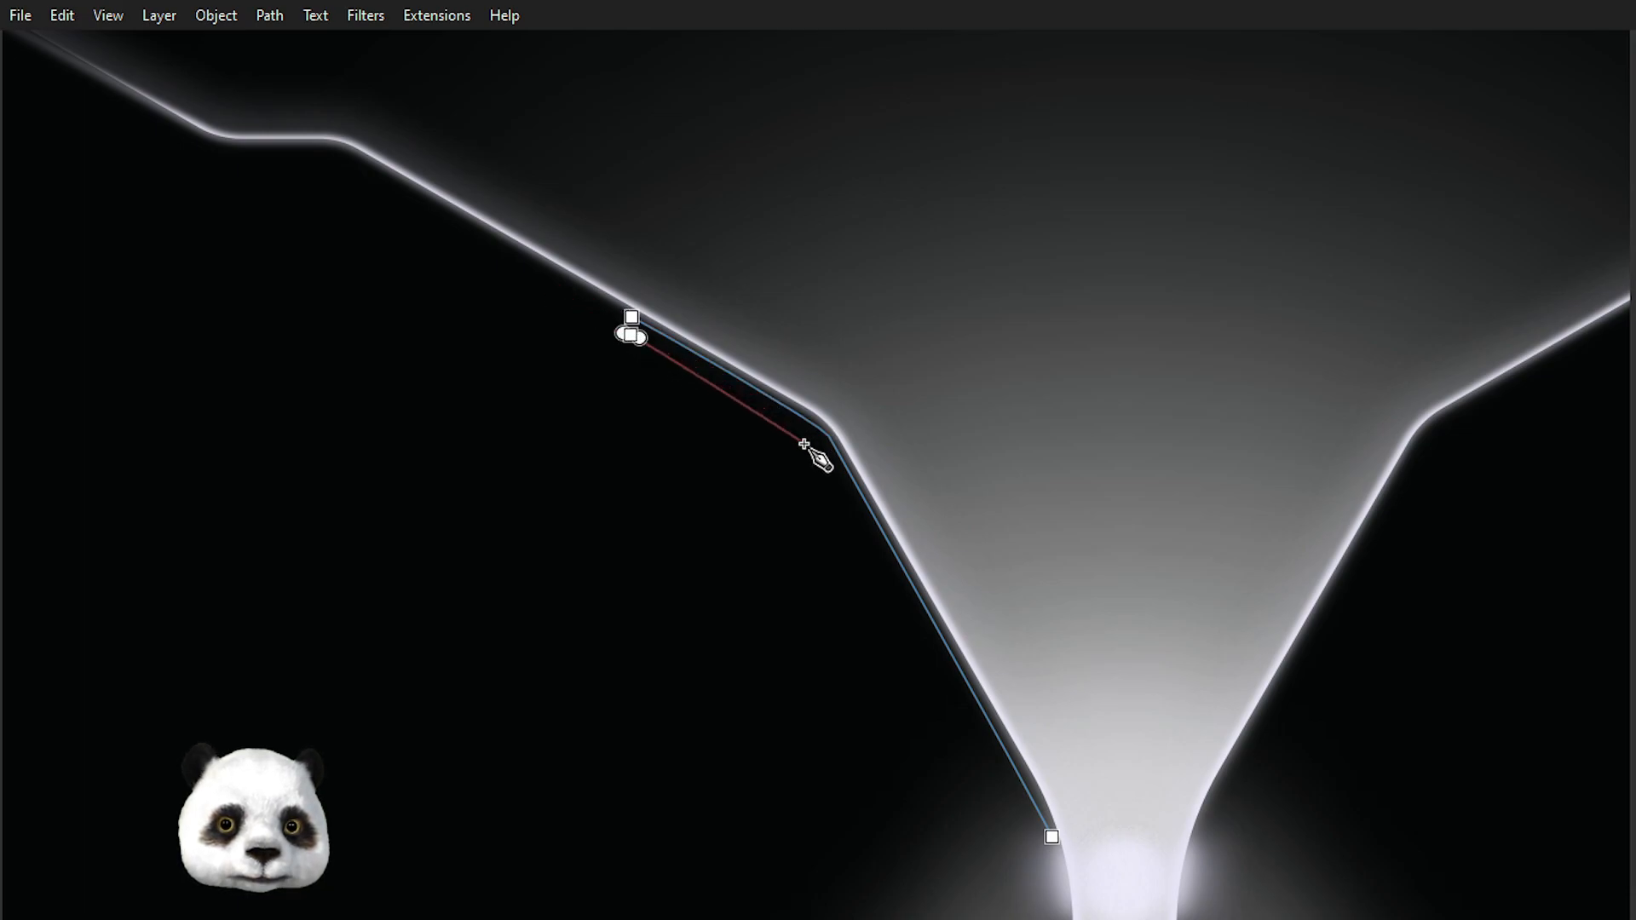
{"action": "scroll", "coordinate": [793, 438], "scroll_direction": "up", "scroll_amount": 3}
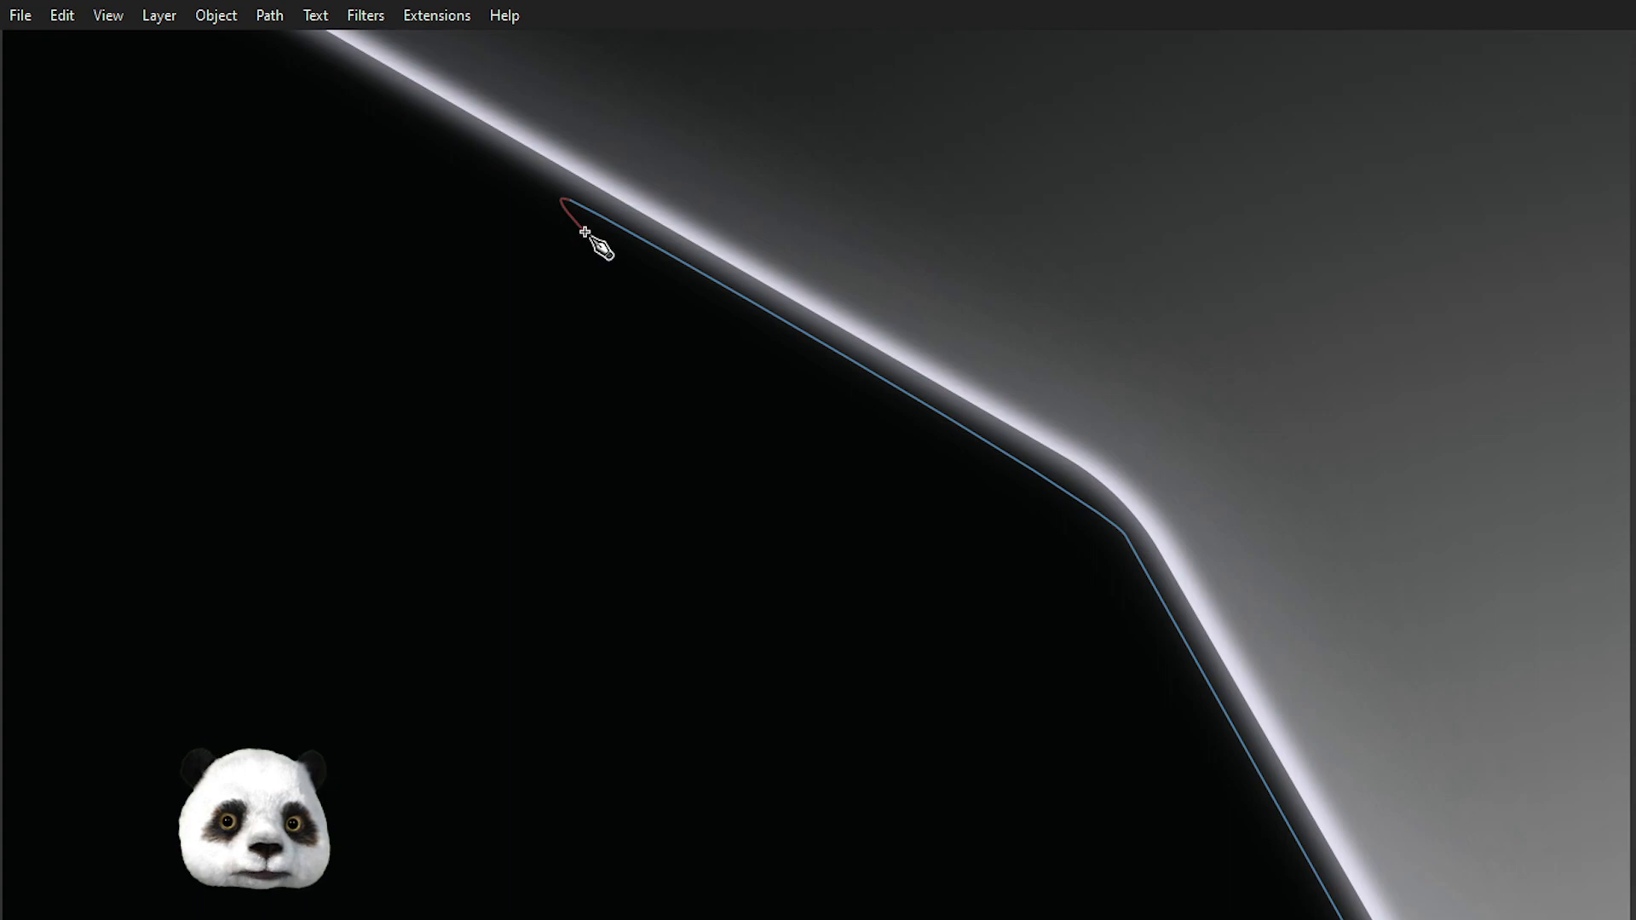
{"action": "left_click_drag", "start_coordinate": [582, 221], "coordinate": [593, 228]}
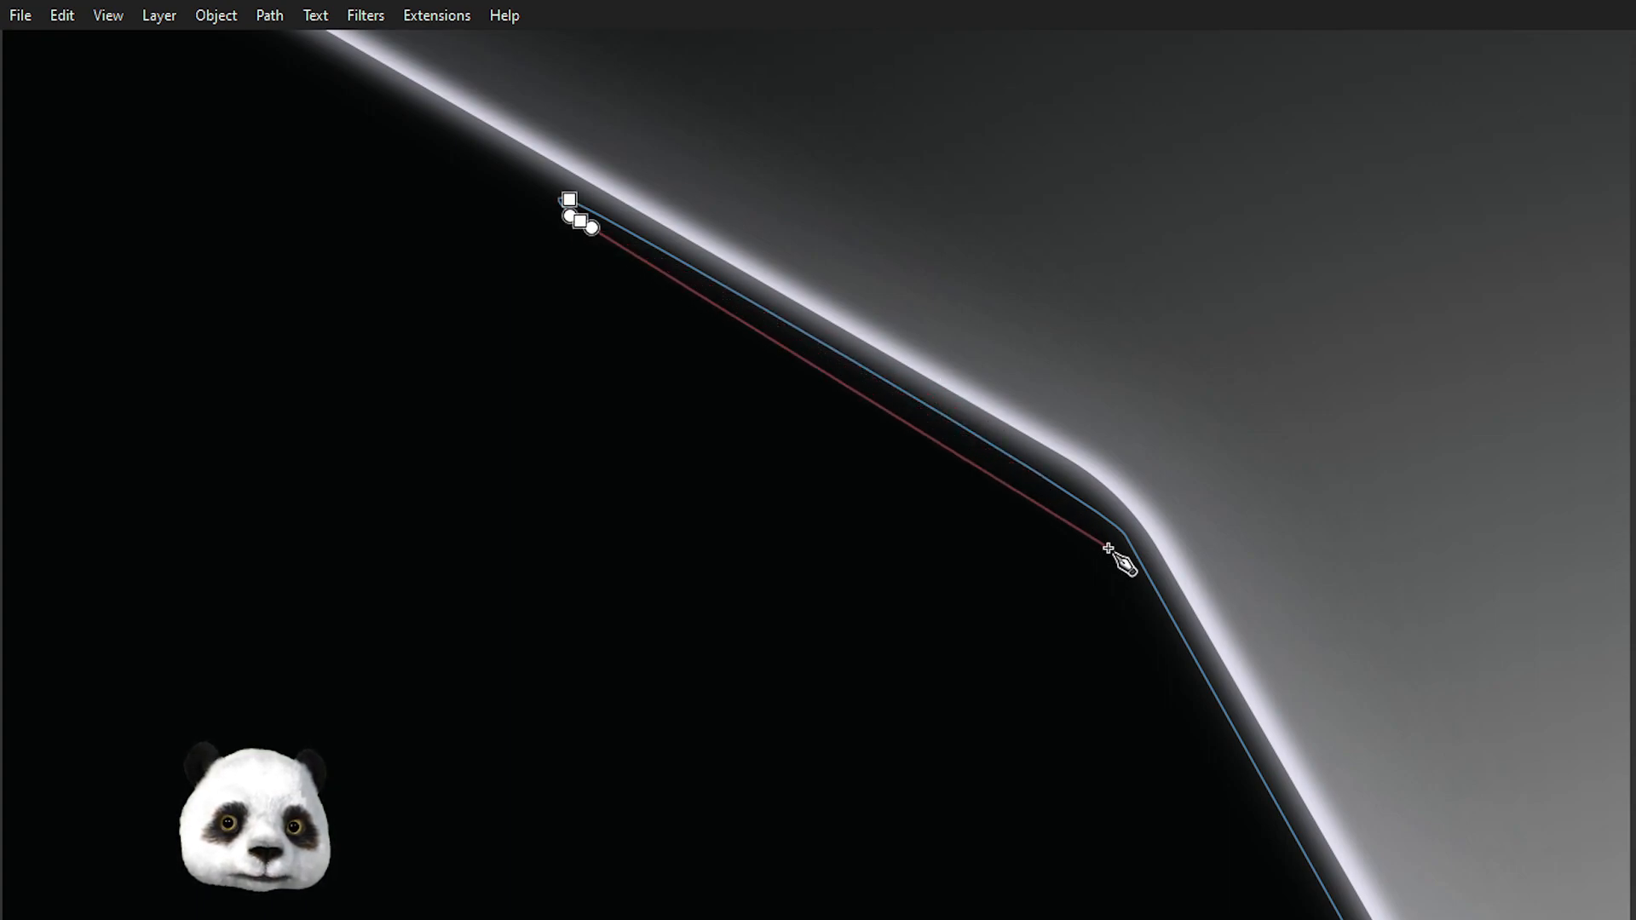
{"action": "left_click_drag", "start_coordinate": [1112, 556], "coordinate": [1140, 594]}
{"action": "scroll", "coordinate": [1221, 736], "scroll_direction": "down", "scroll_amount": 1}
{"action": "left_click_drag", "start_coordinate": [1221, 736], "coordinate": [712, 84]}
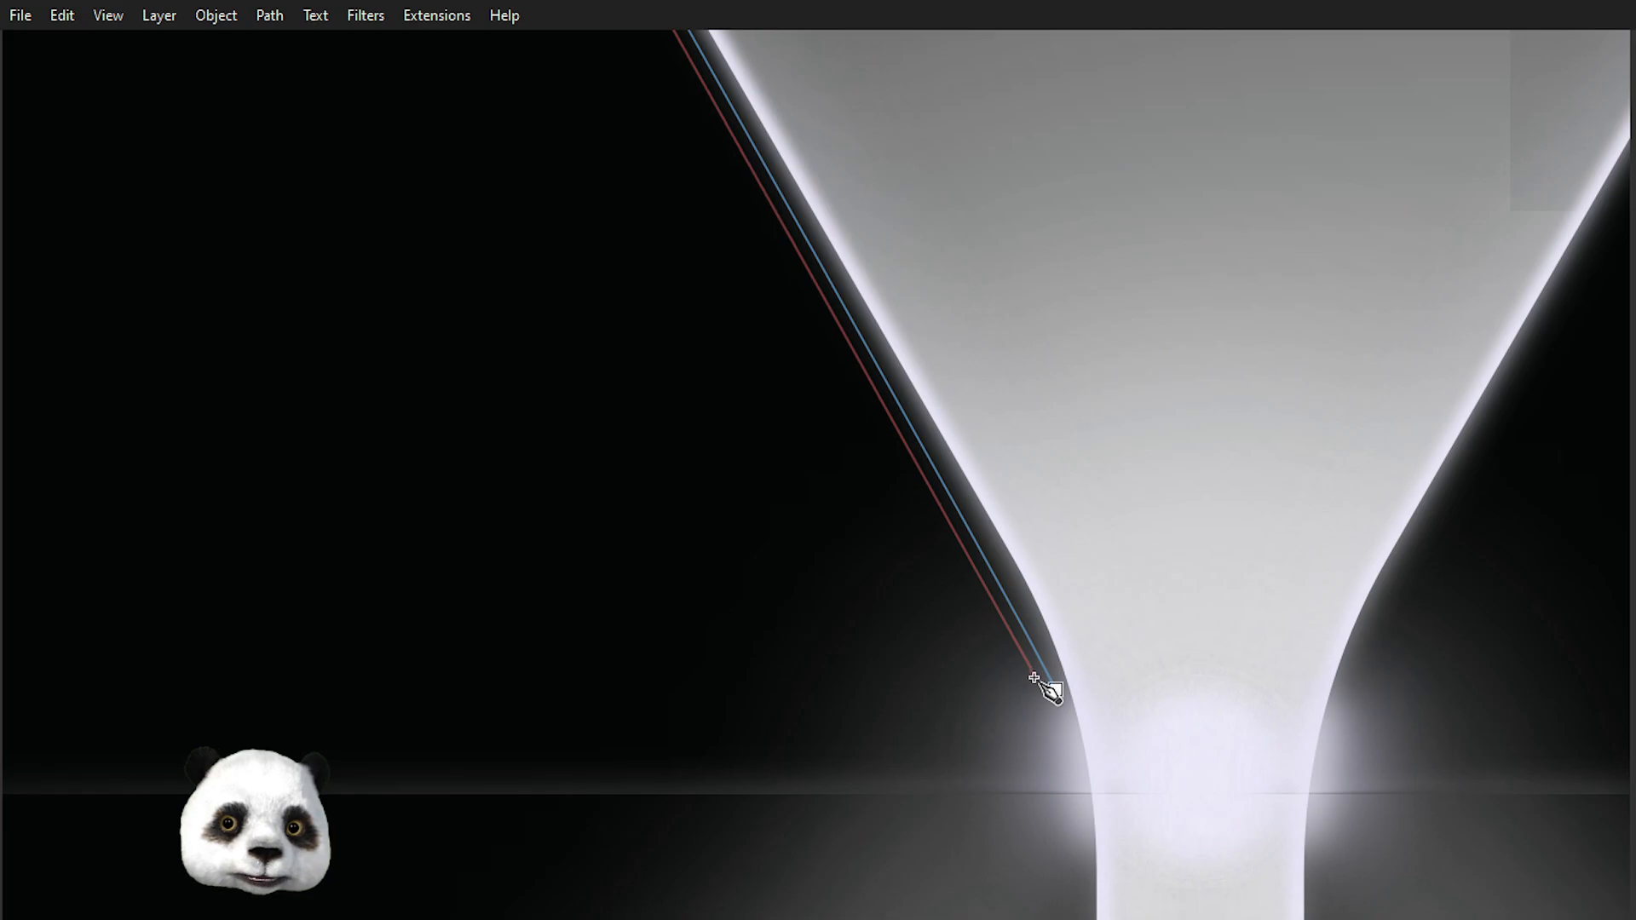
{"action": "left_click_drag", "start_coordinate": [1033, 676], "coordinate": [1047, 644]}
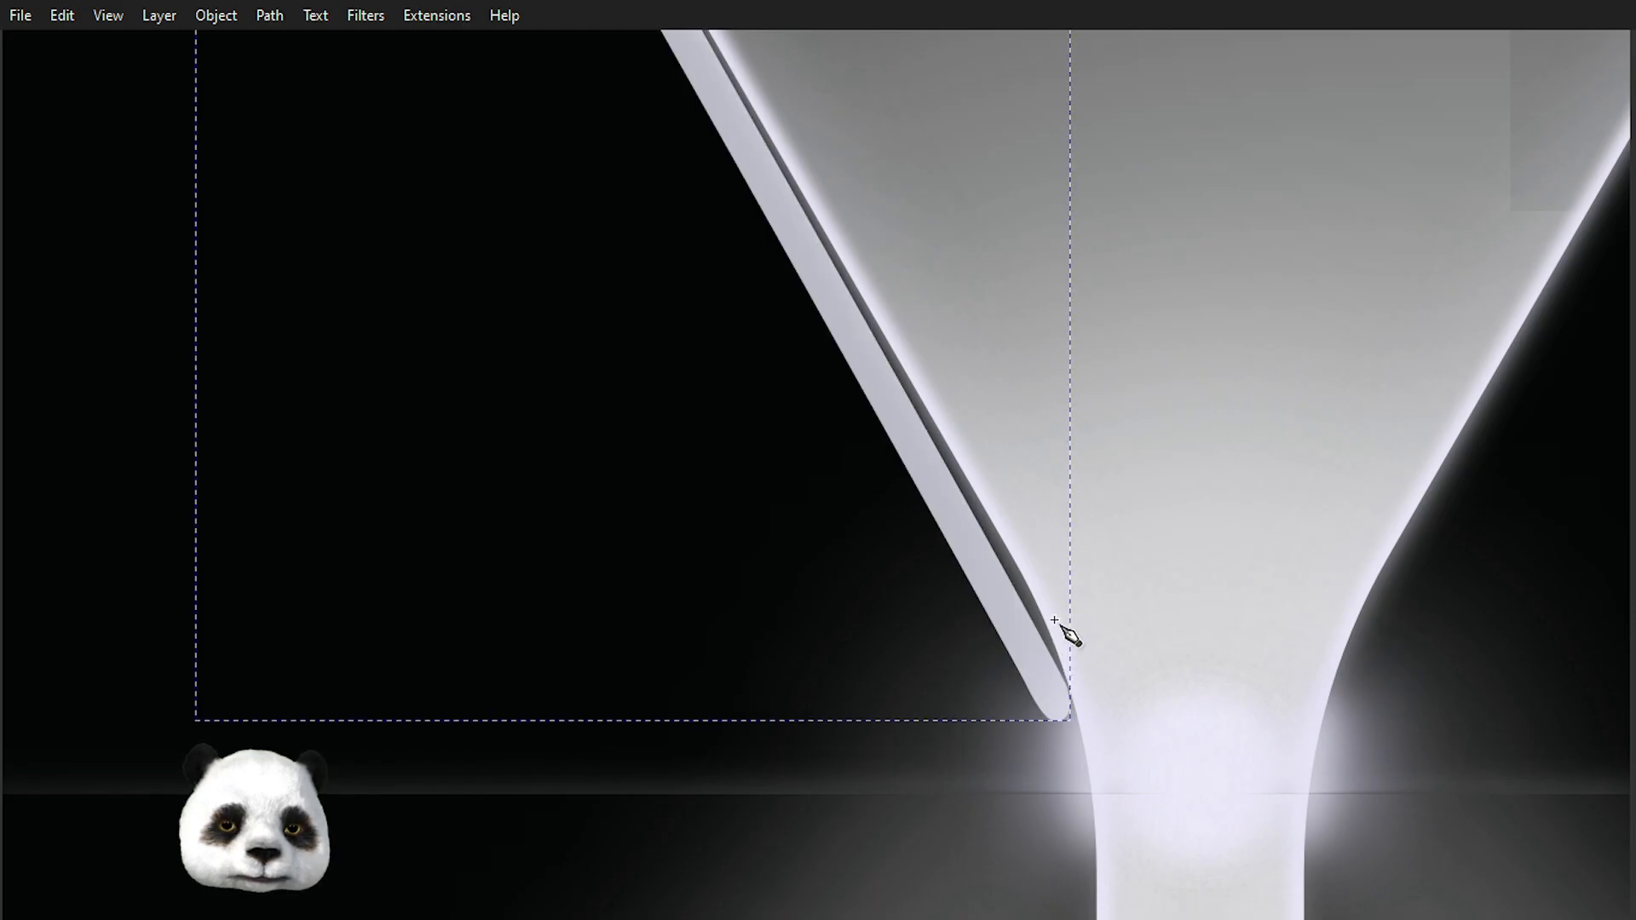
Fill the new left edge strip with a light grey swatch from the palette.
{"action": "scroll", "coordinate": [1063, 628], "scroll_direction": "down", "scroll_amount": 3}
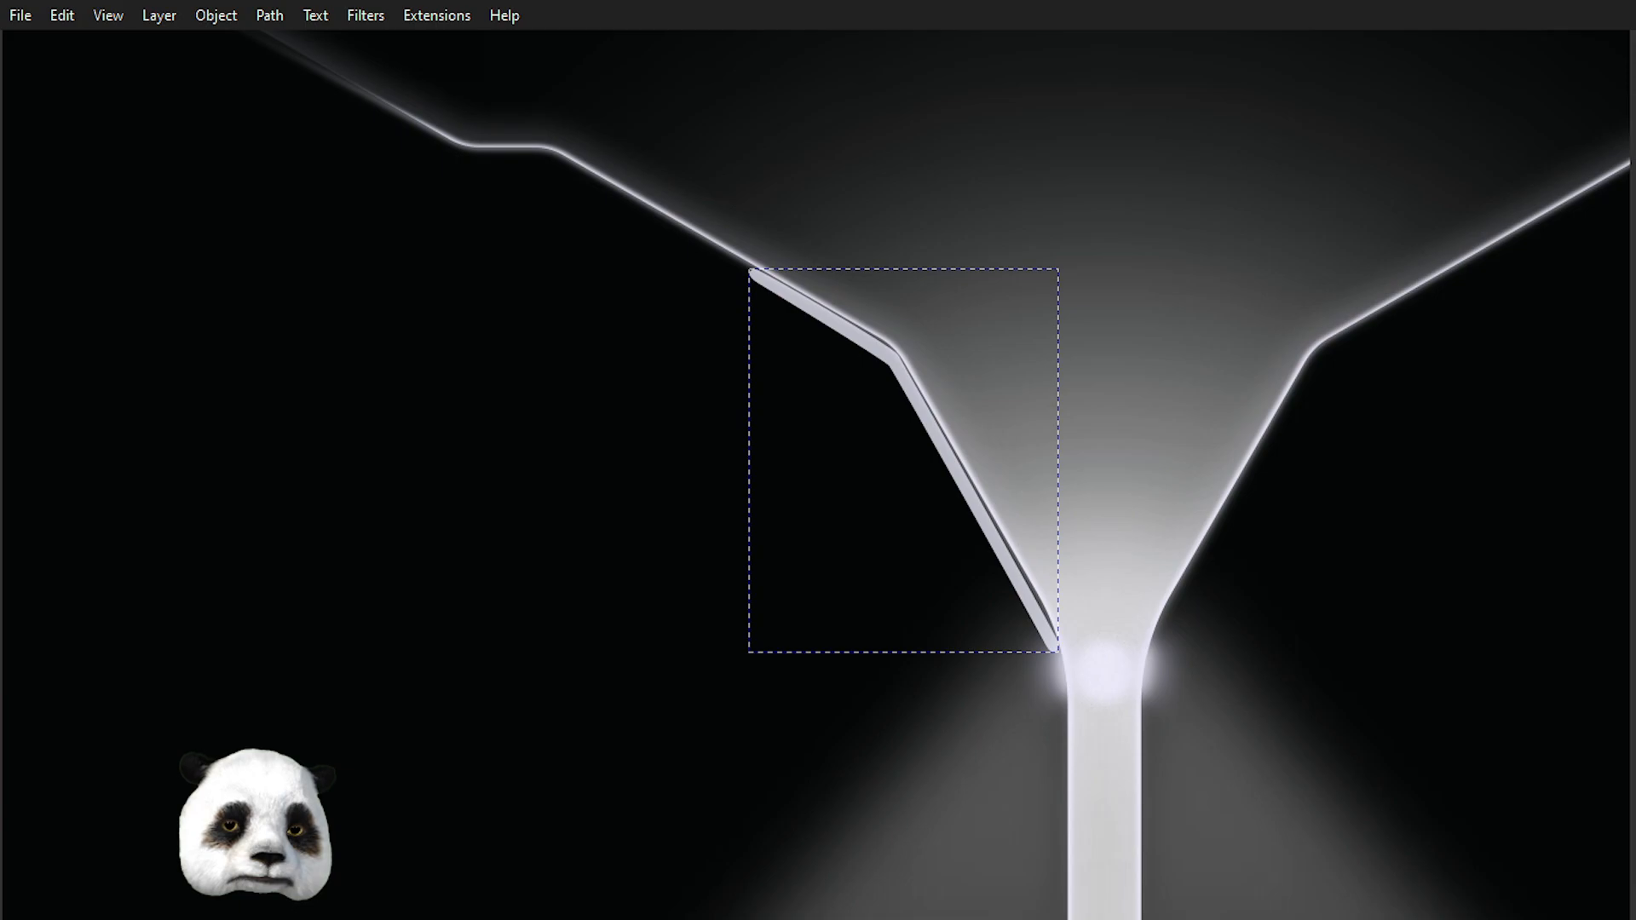
{"action": "left_click", "coordinate": [10, 915], "text": "shift"}
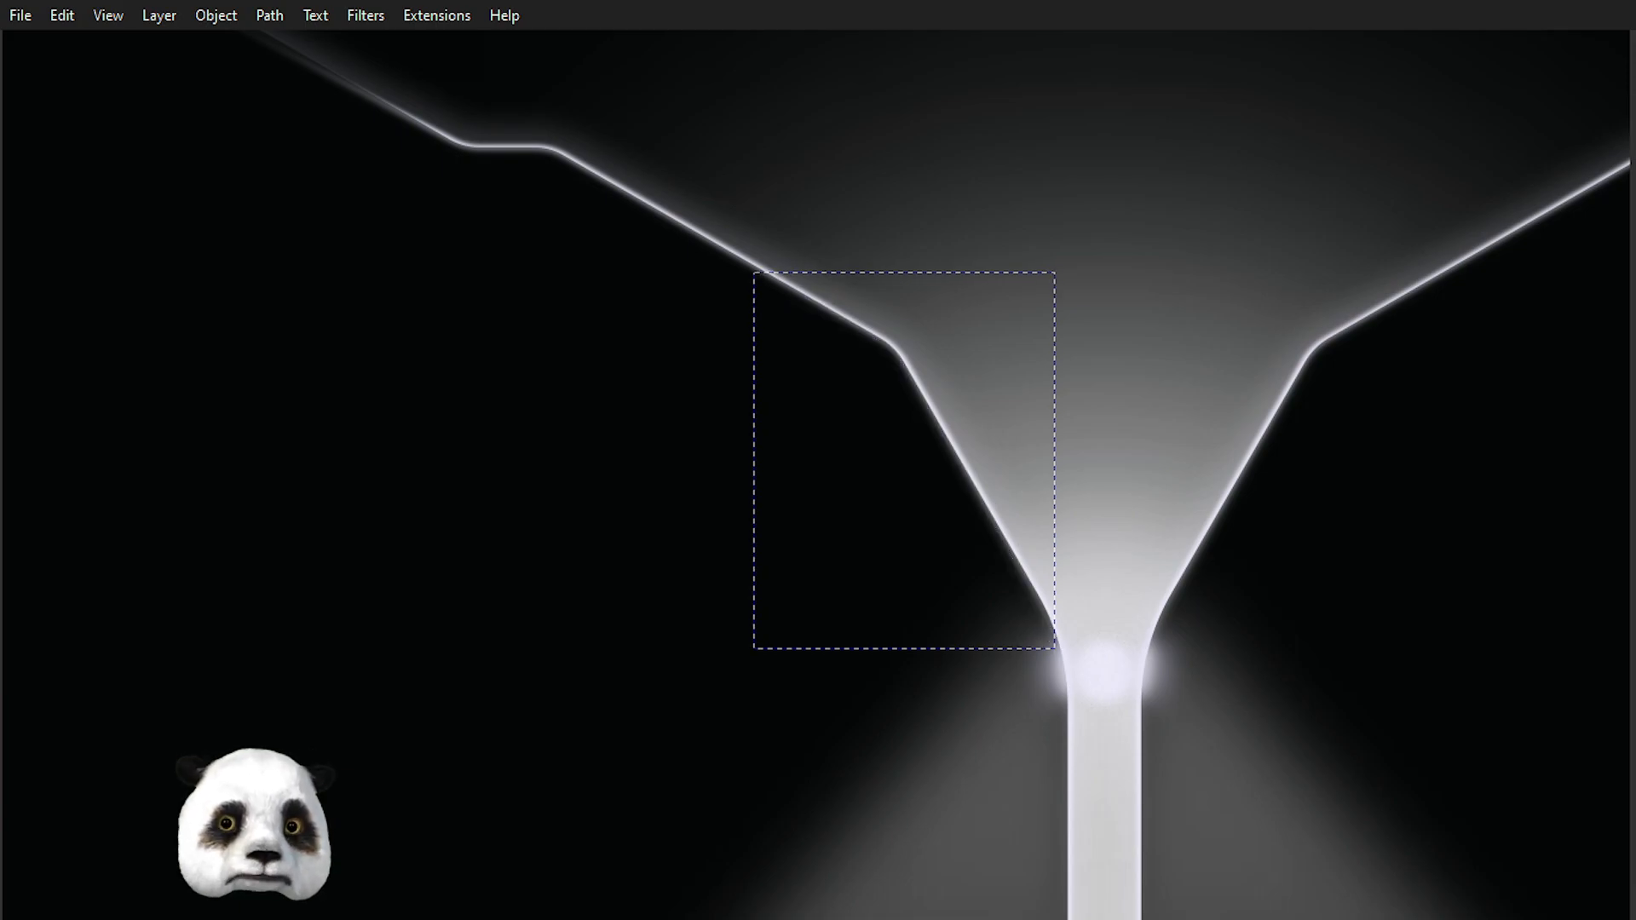
{"action": "left_click", "coordinate": [220, 919]}
{"action": "scroll", "coordinate": [1138, 444], "scroll_direction": "up", "scroll_amount": 1}
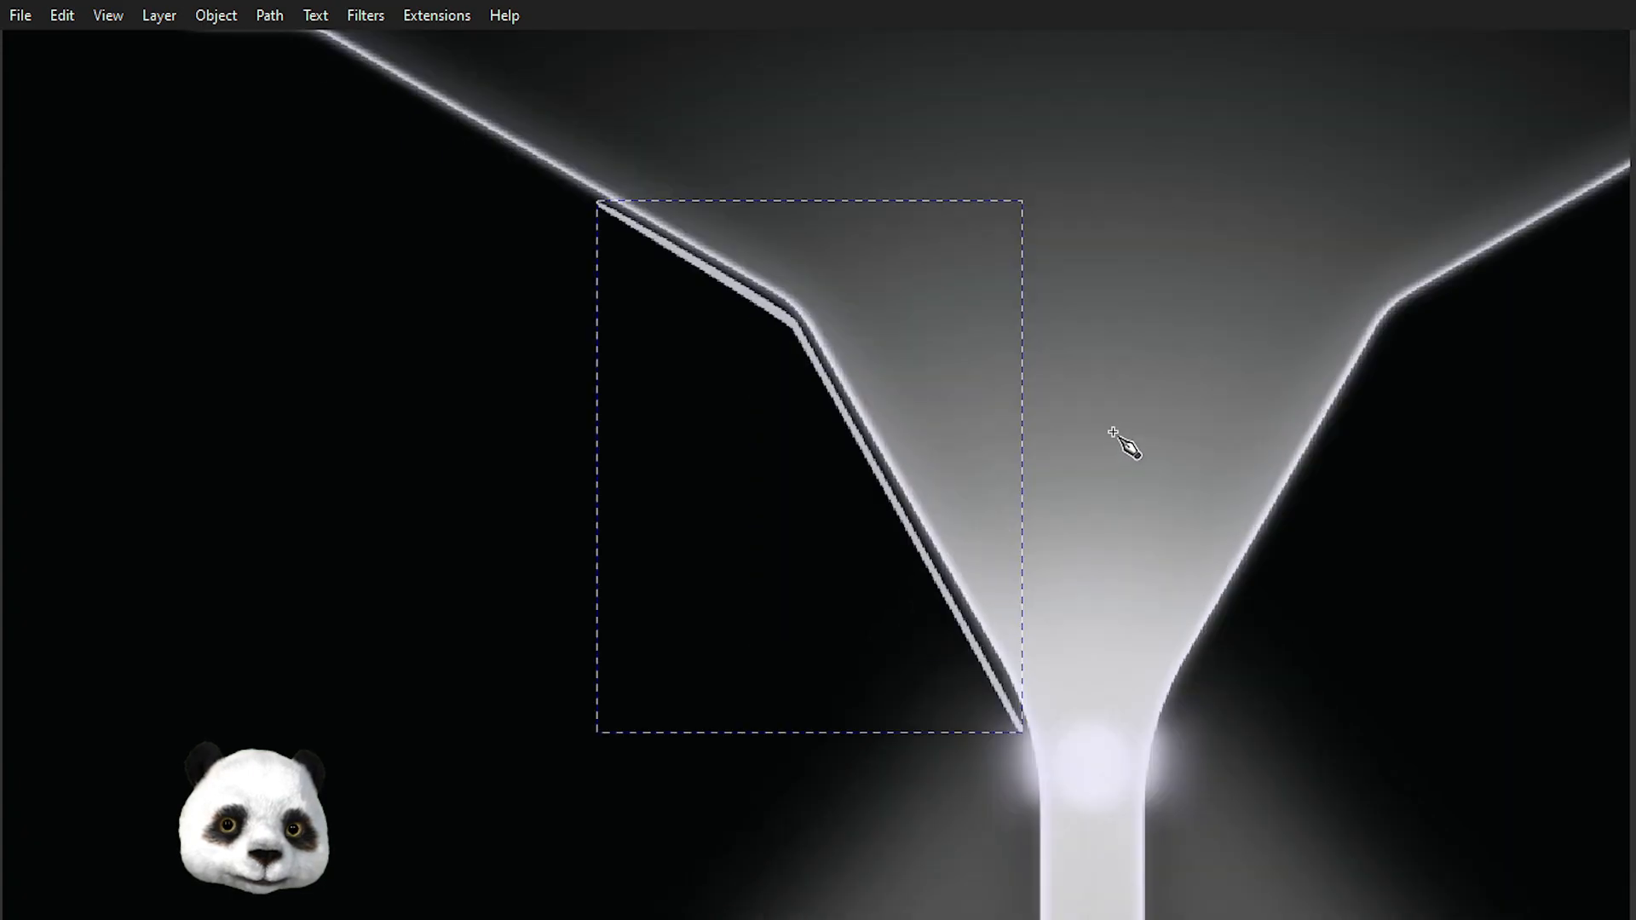
Edit the left edge strip's nodes, smoothing the corner nodes at the bend and adjusting the handles at its upper end.
{"action": "key", "text": "n"}
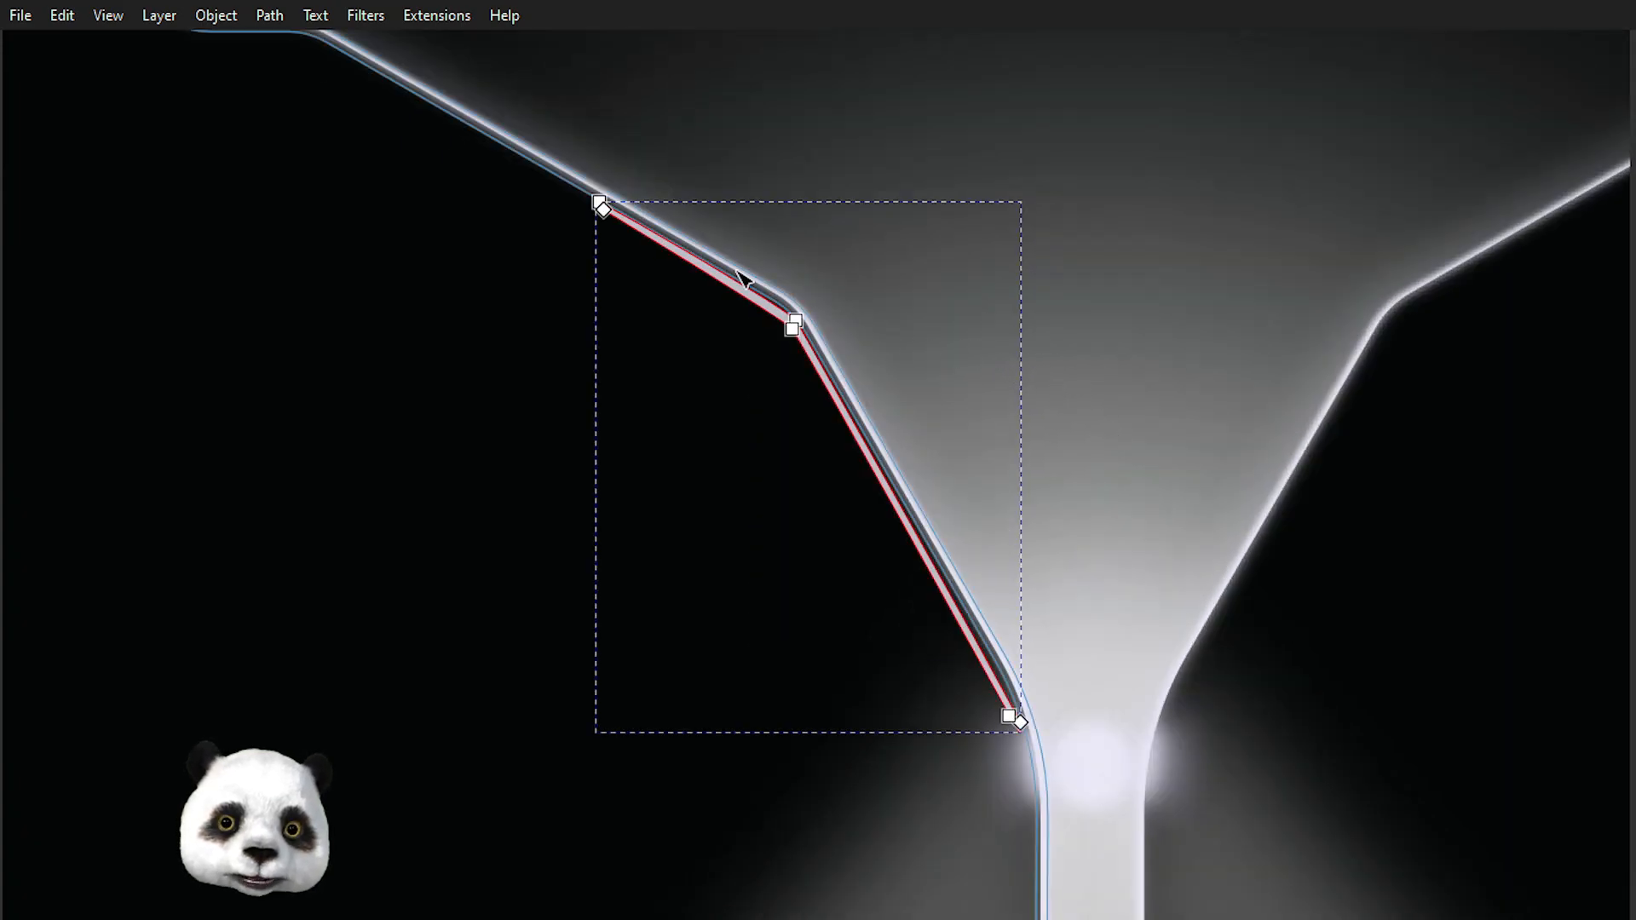
{"action": "scroll", "coordinate": [745, 274], "scroll_direction": "up", "scroll_amount": 2}
{"action": "left_click", "coordinate": [856, 372]}
{"action": "left_click", "coordinate": [856, 372]}
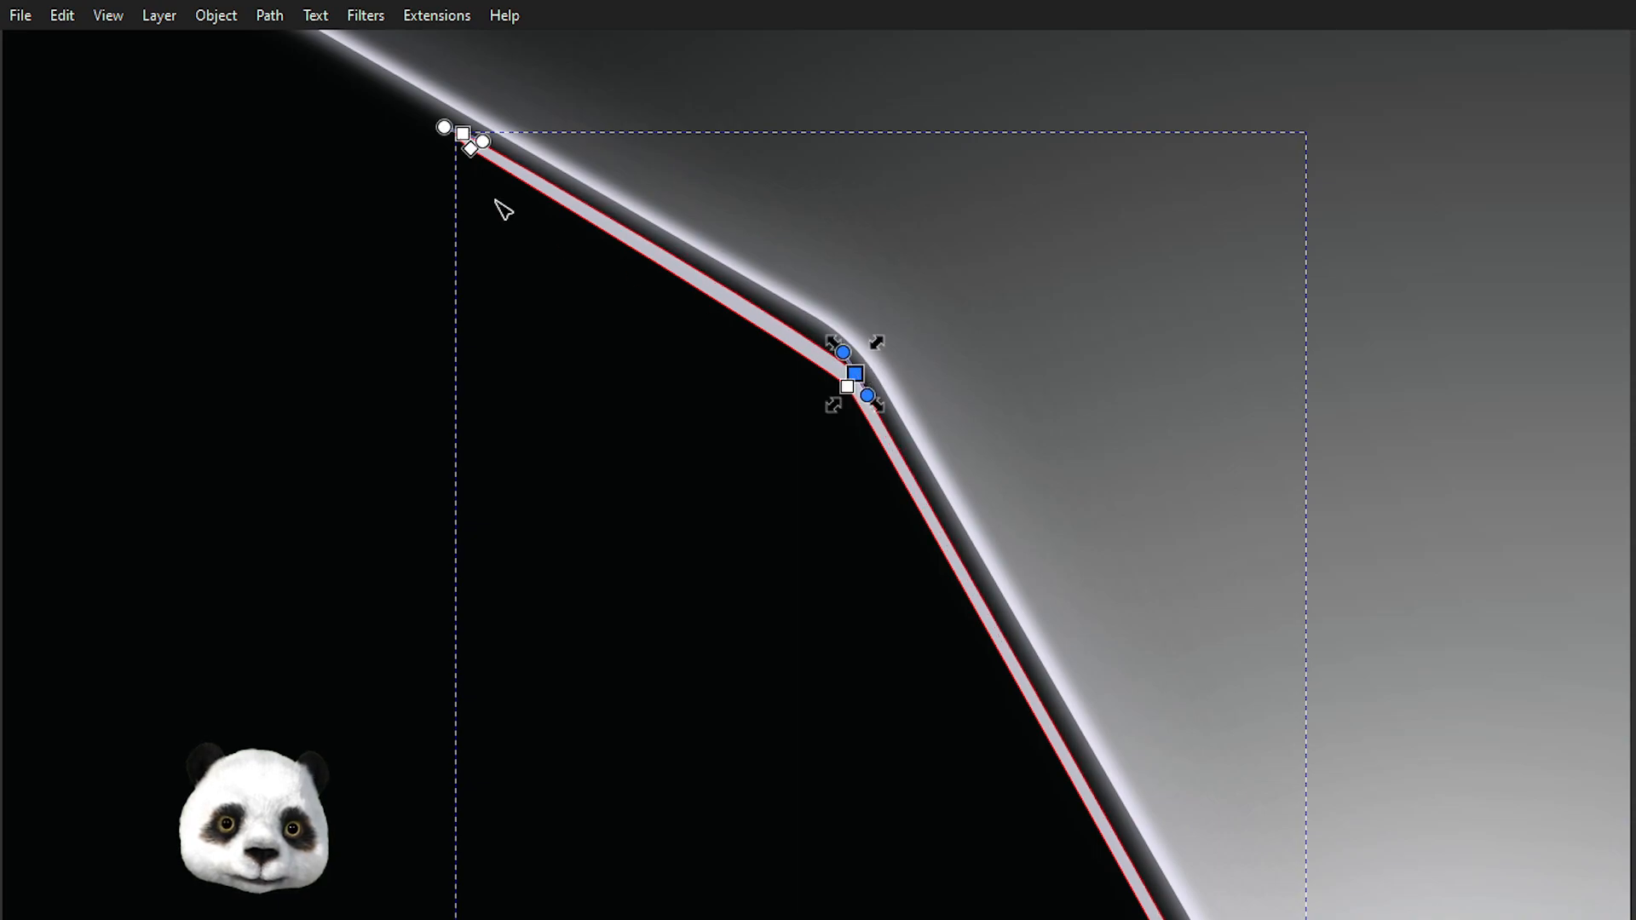
{"action": "left_click_drag", "start_coordinate": [423, 104], "coordinate": [454, 137]}
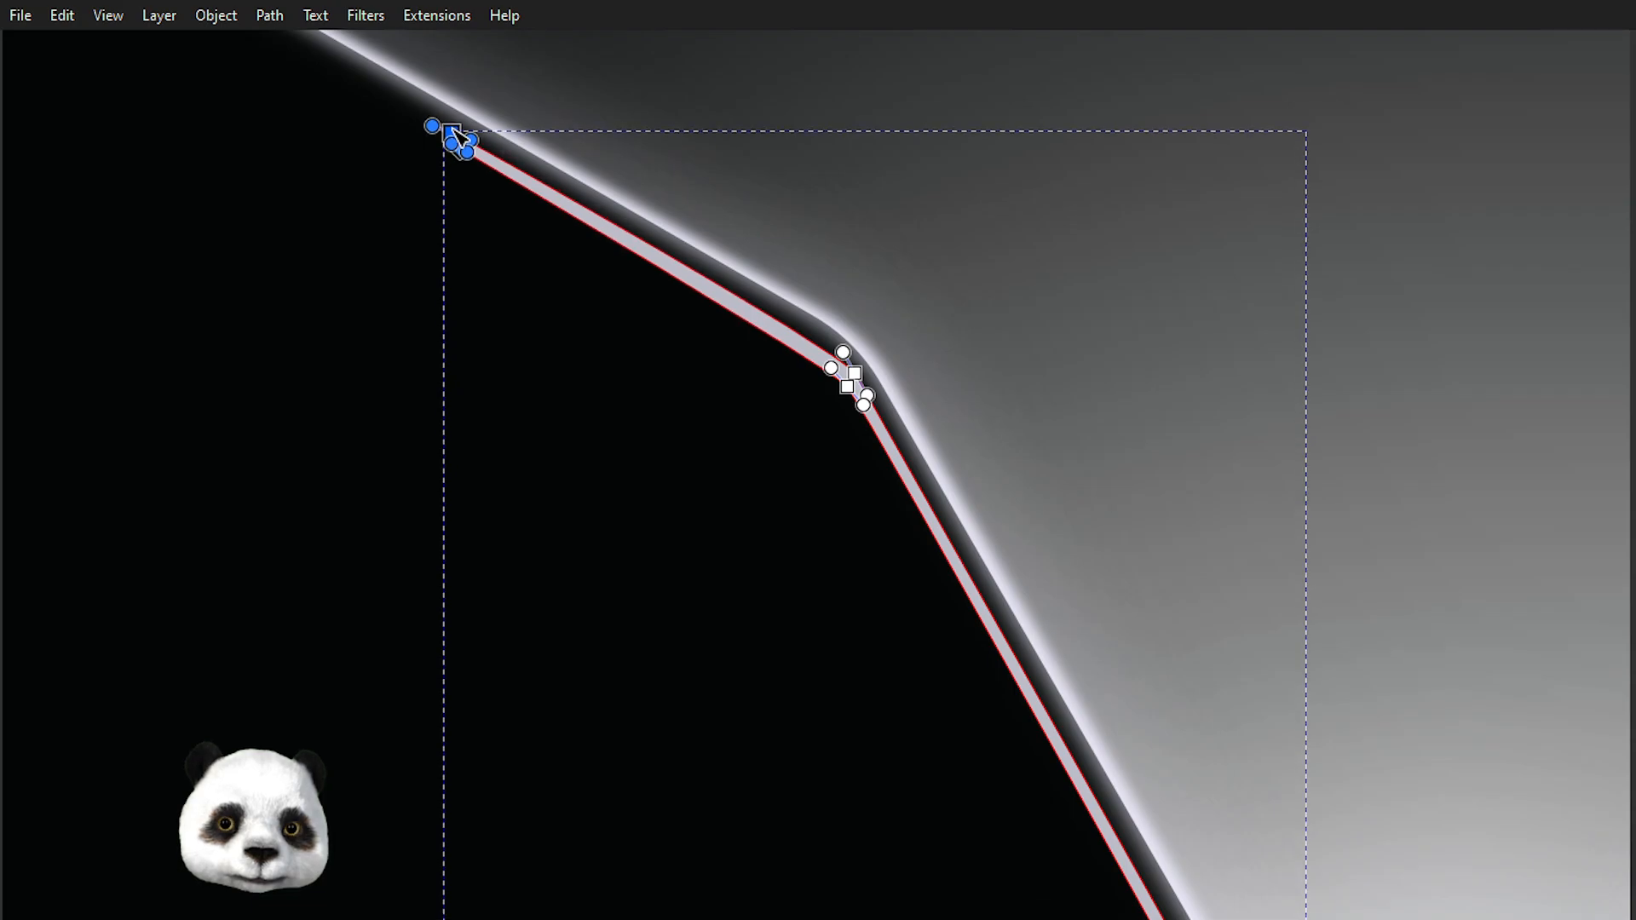
{"action": "scroll", "coordinate": [993, 315], "scroll_direction": "down", "scroll_amount": 2}
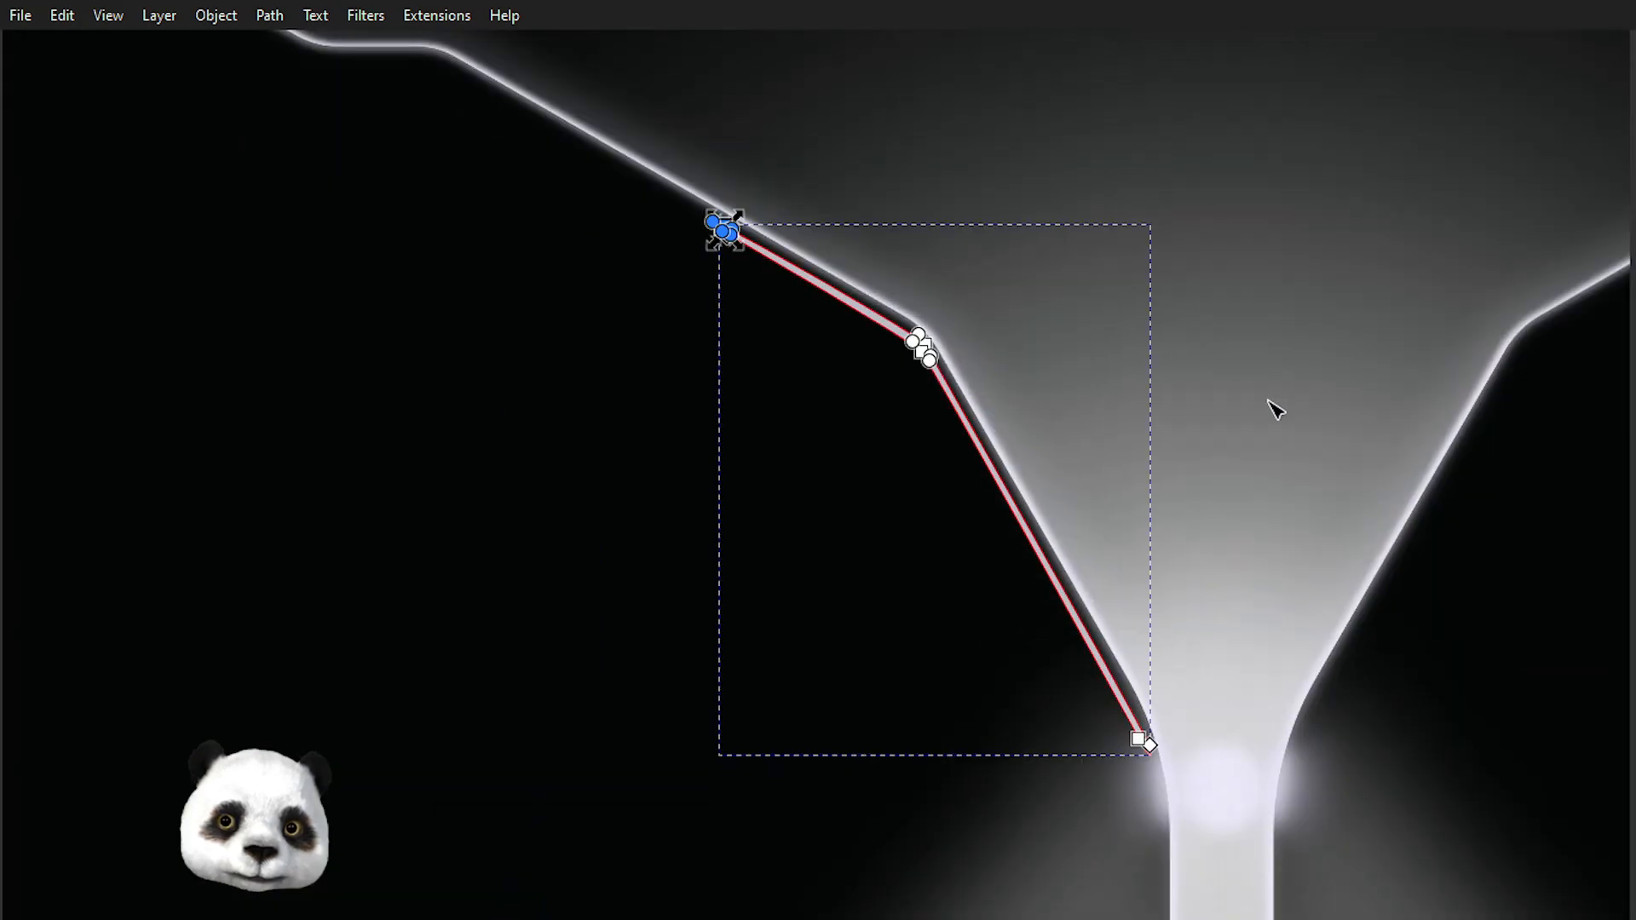
{"action": "left_click", "coordinate": [1266, 400]}
{"action": "scroll", "coordinate": [1191, 402], "scroll_direction": "down", "scroll_amount": 2}
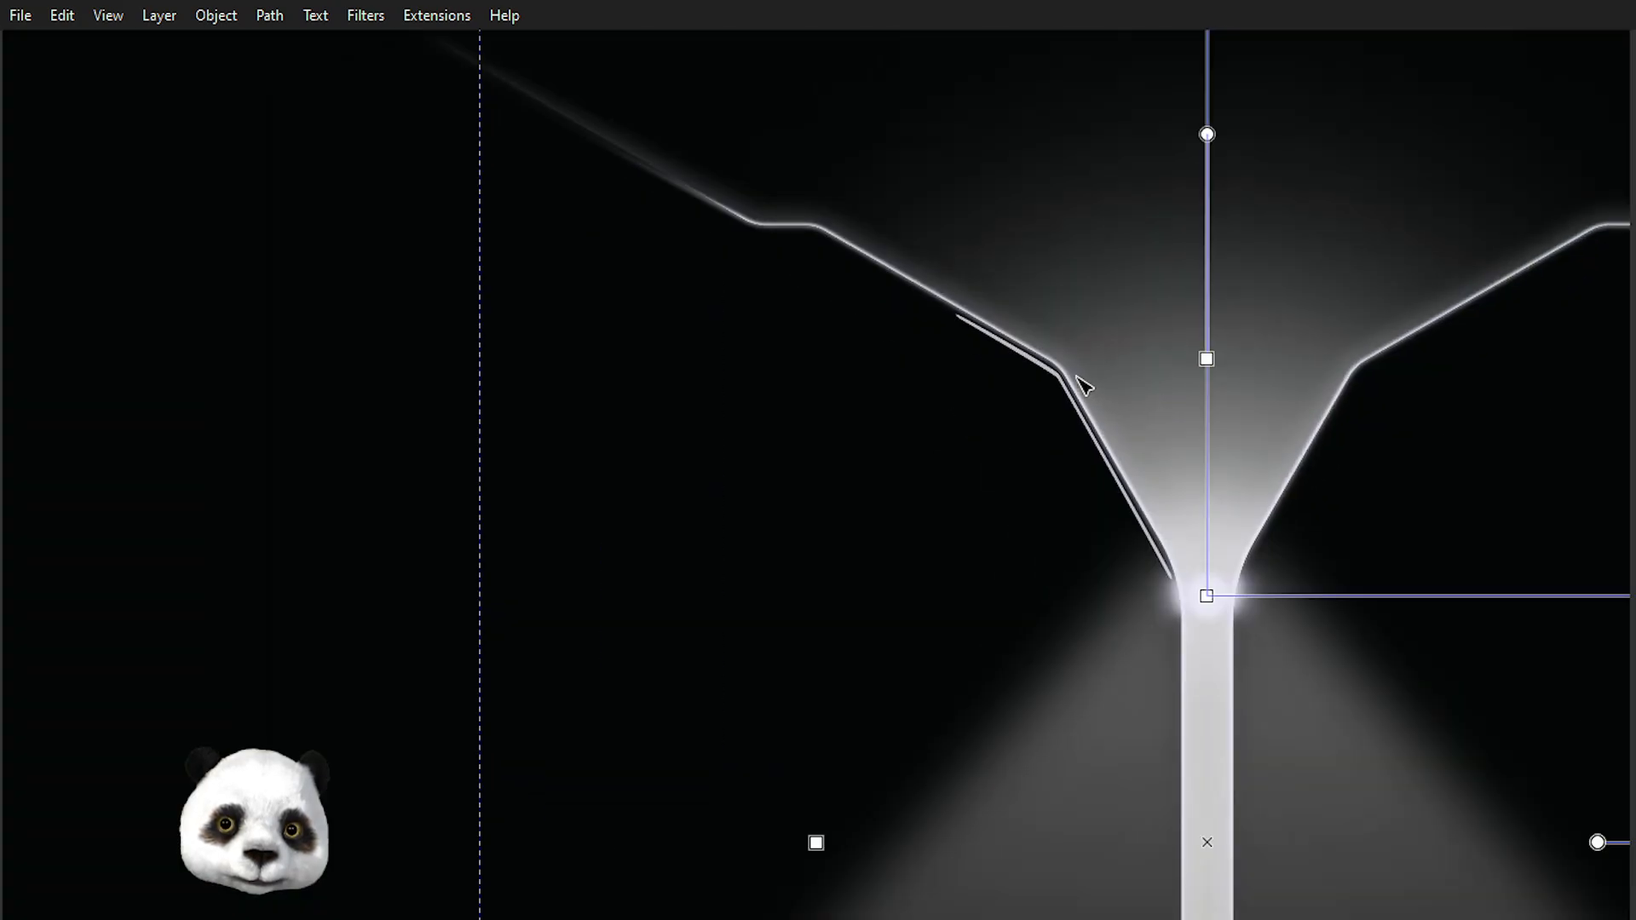
{"action": "scroll", "coordinate": [1030, 368], "scroll_direction": "up", "scroll_amount": 4}
{"action": "left_click", "coordinate": [1006, 335]}
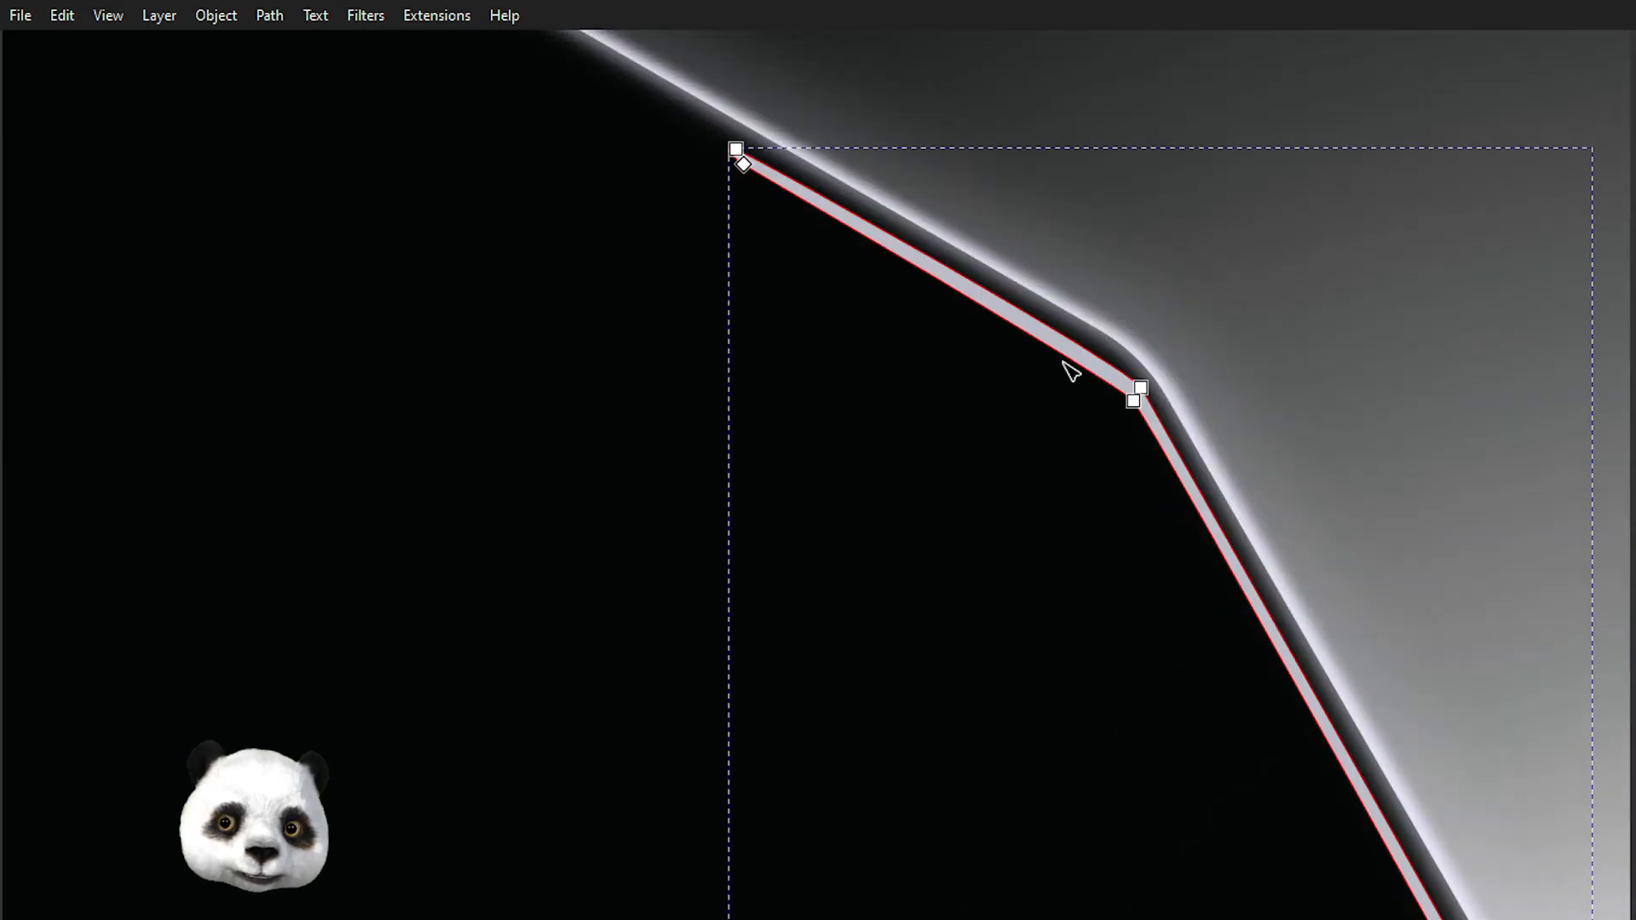
{"action": "left_click", "coordinate": [1134, 400]}
{"action": "left_click", "coordinate": [1141, 389], "text": "shift"}
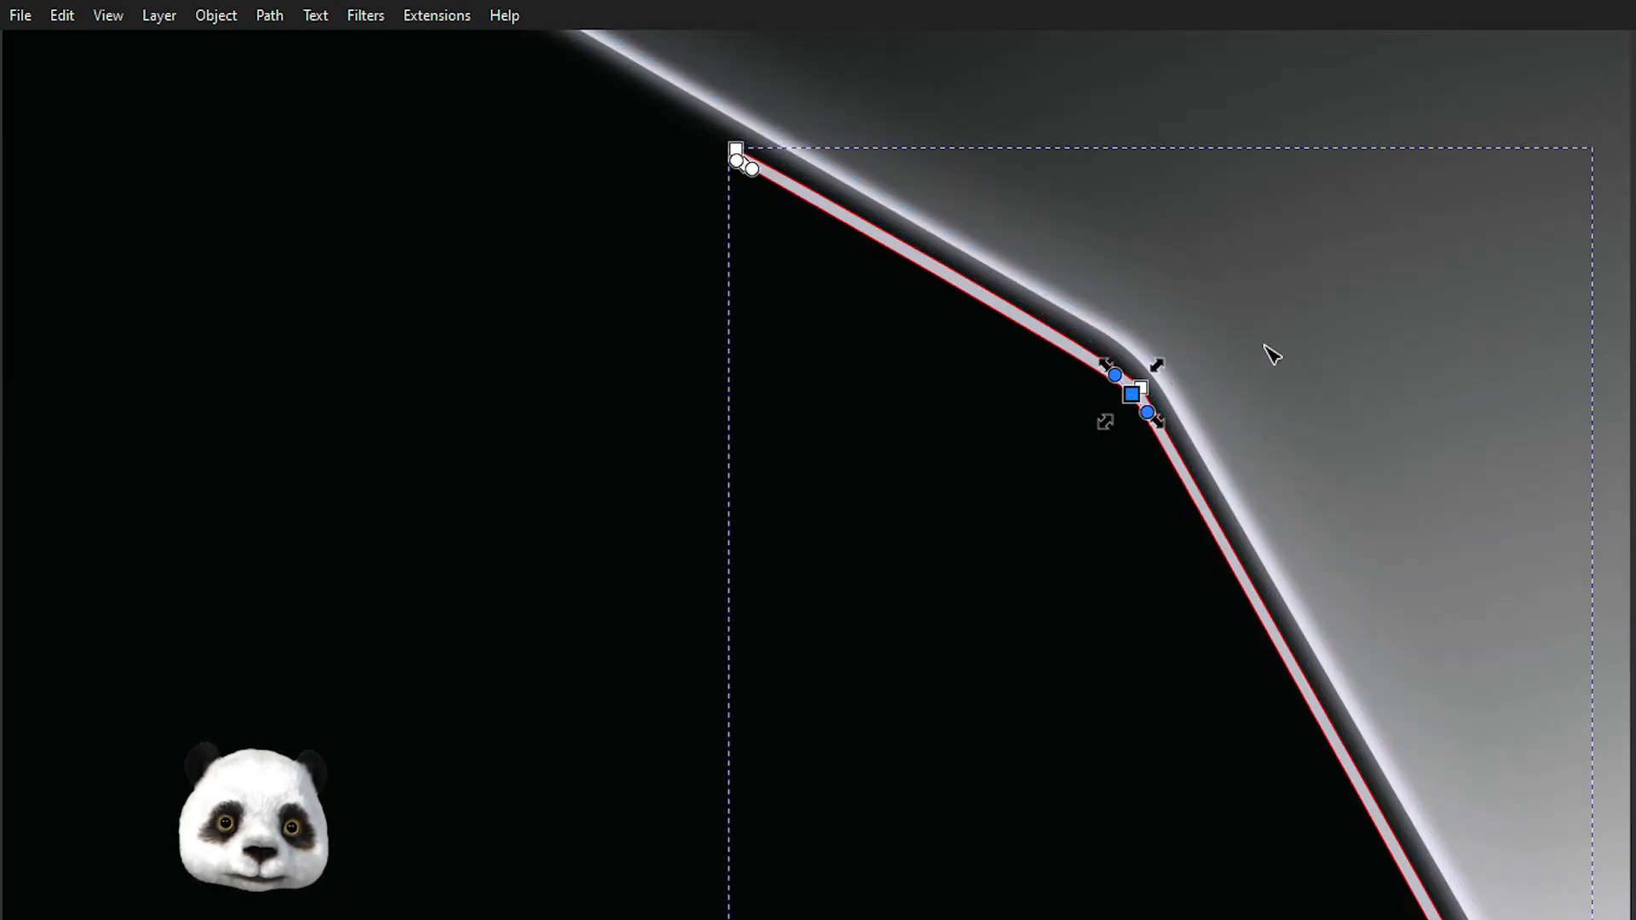
{"action": "left_click", "coordinate": [1303, 332]}
{"action": "left_click_drag", "start_coordinate": [743, 163], "coordinate": [773, 186]}
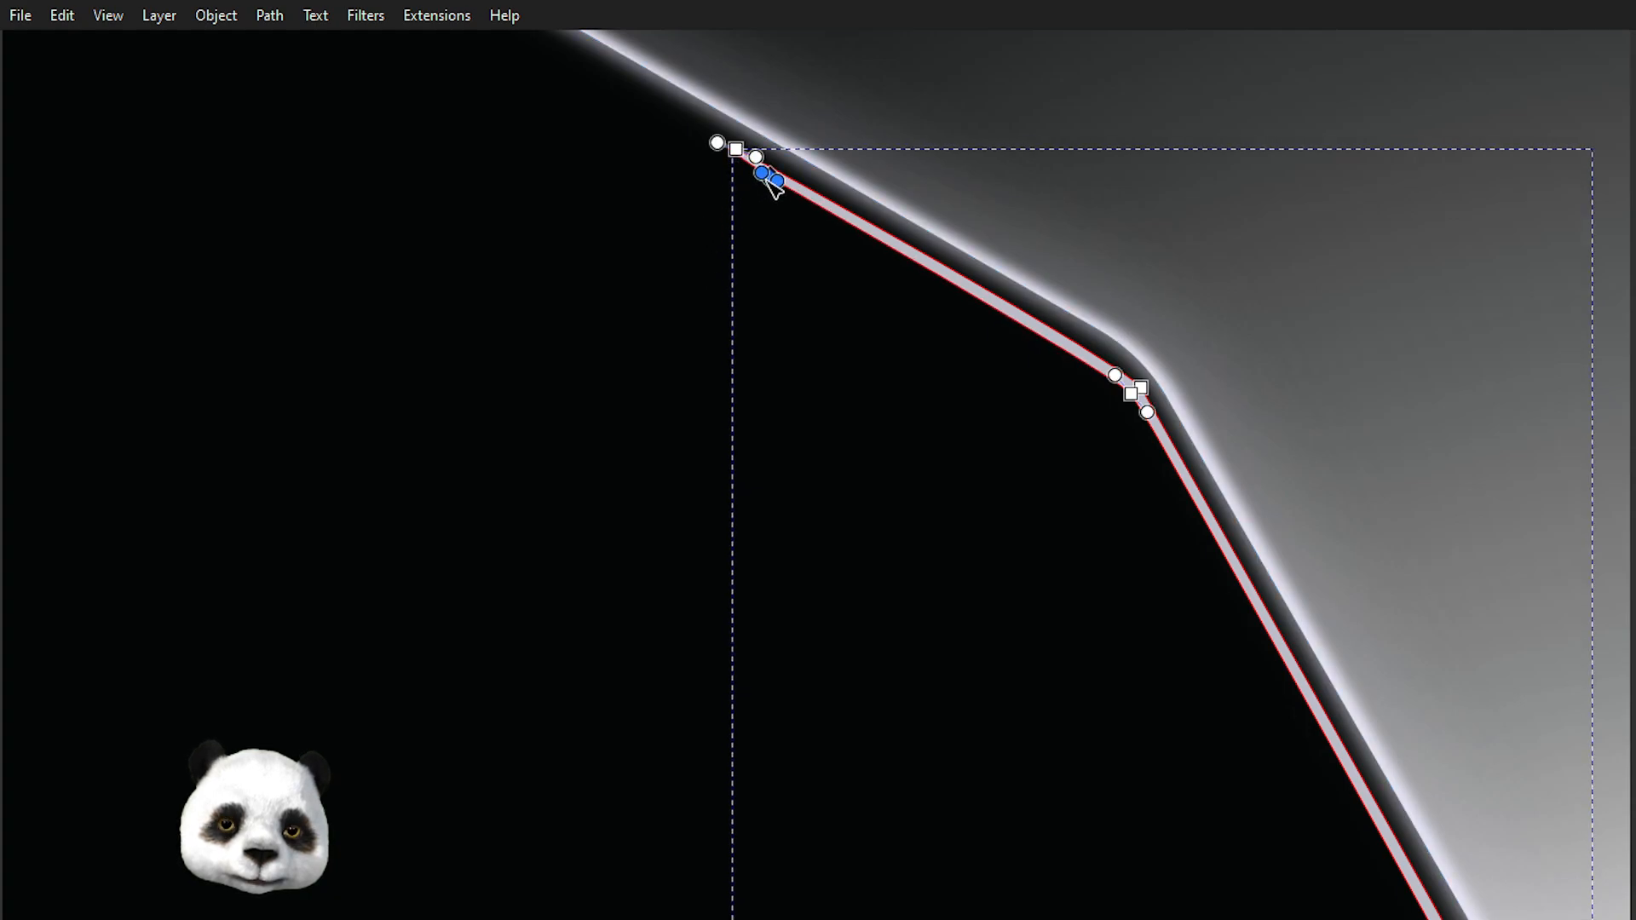
{"action": "left_click", "coordinate": [1424, 213]}
{"action": "left_click", "coordinate": [1377, 253]}
{"action": "scroll", "coordinate": [1334, 268], "scroll_direction": "down", "scroll_amount": 3}
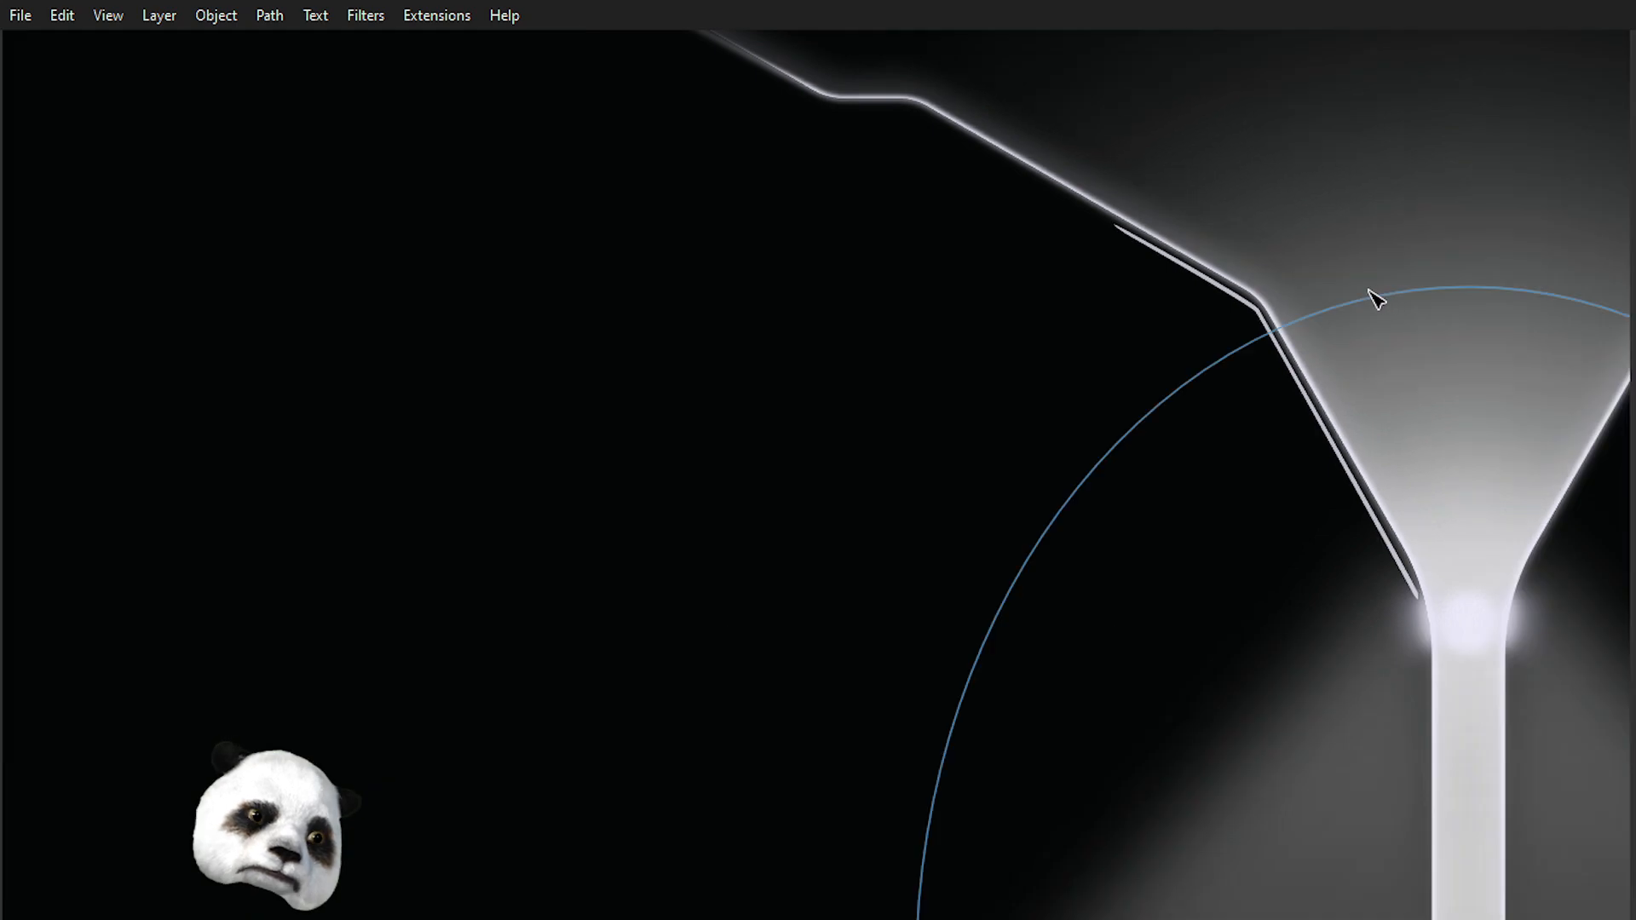
{"action": "scroll", "coordinate": [1360, 285], "scroll_direction": "down", "scroll_amount": 1}
{"action": "left_click_drag", "start_coordinate": [1348, 281], "coordinate": [828, 236]}
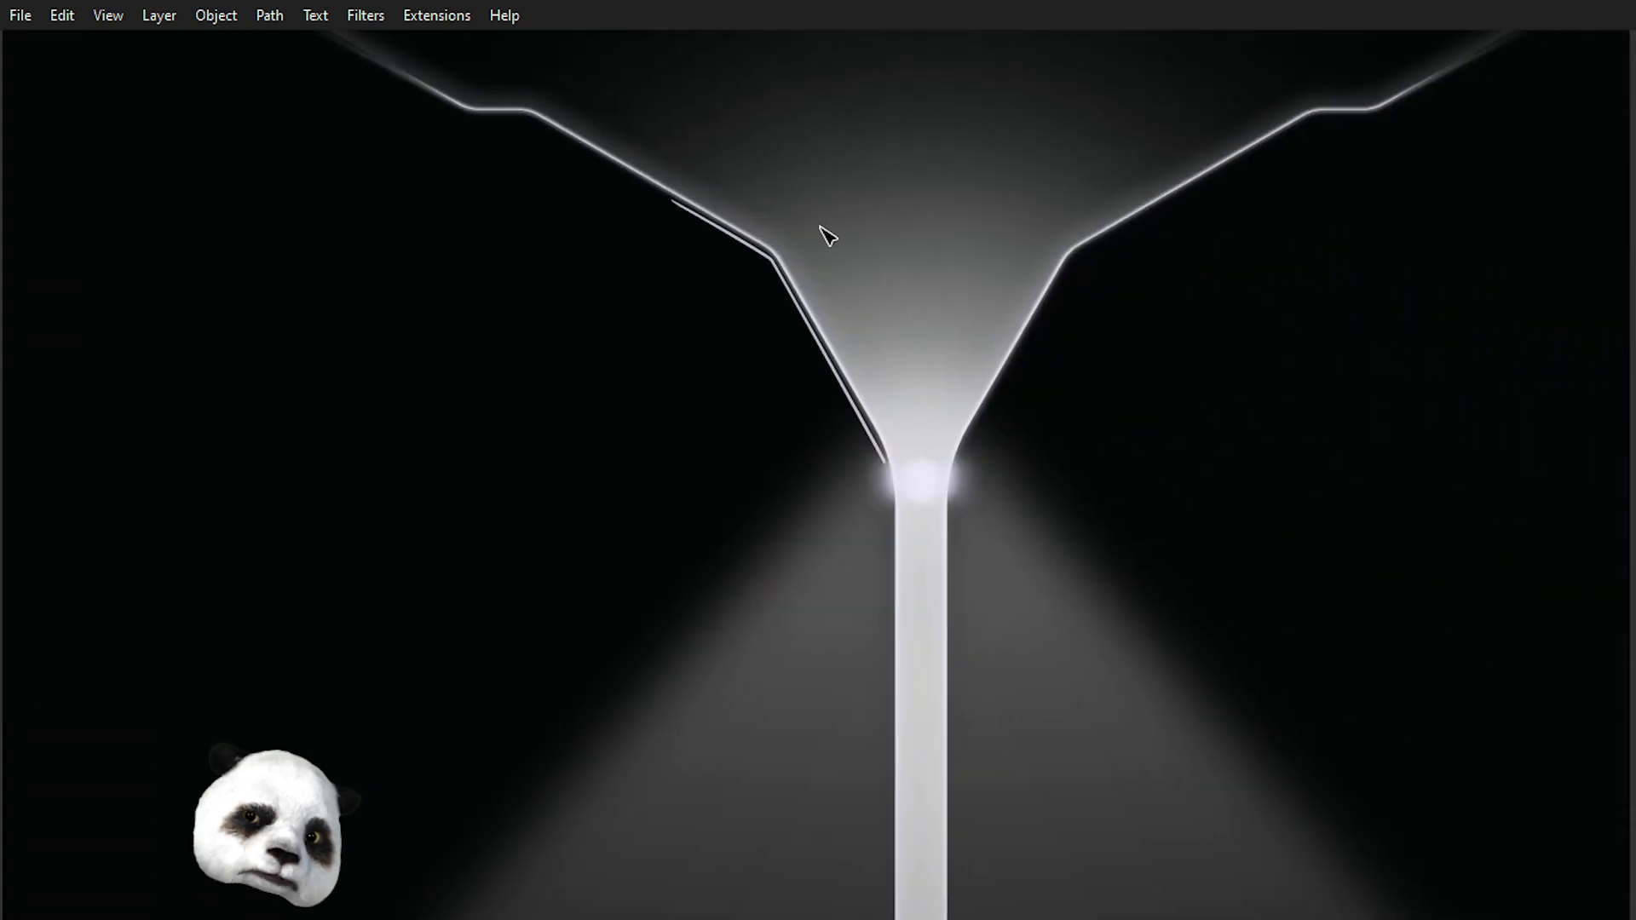
Adjust the strip's lower tip node where it meets the funnel neck.
{"action": "scroll", "coordinate": [852, 273], "scroll_direction": "up", "scroll_amount": 5}
{"action": "left_click", "coordinate": [941, 763]}
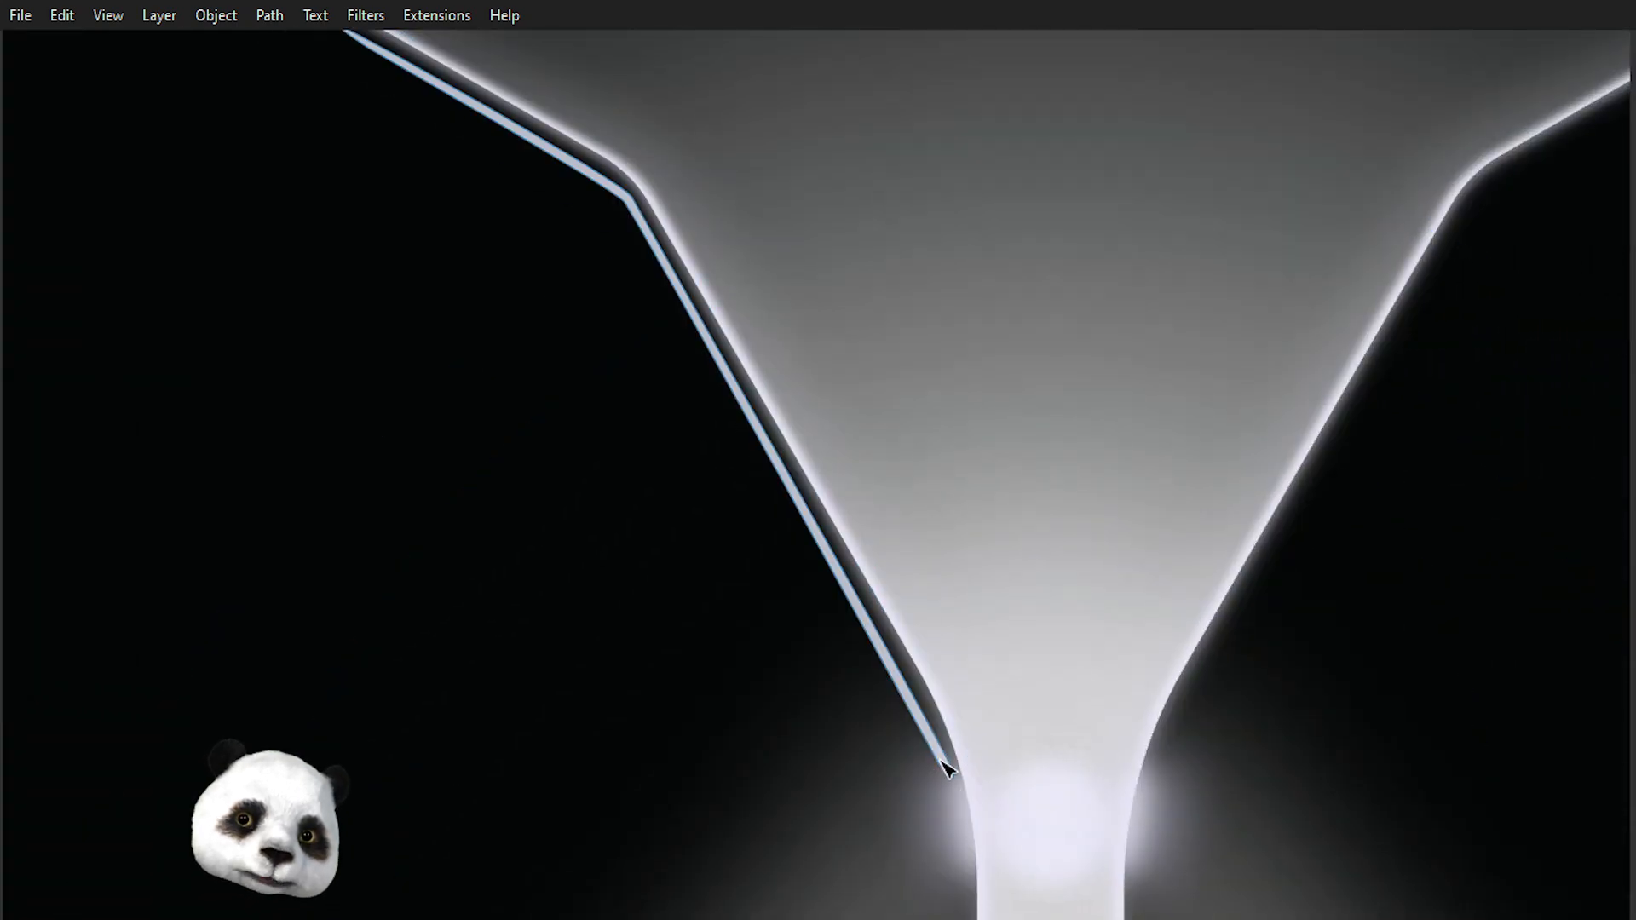
{"action": "scroll", "coordinate": [955, 814], "scroll_direction": "up", "scroll_amount": 2}
{"action": "left_click", "coordinate": [945, 694]}
{"action": "left_click", "coordinate": [944, 691]}
{"action": "left_click_drag", "start_coordinate": [841, 649], "coordinate": [1035, 731]}
{"action": "key", "text": "ctrl+z"}
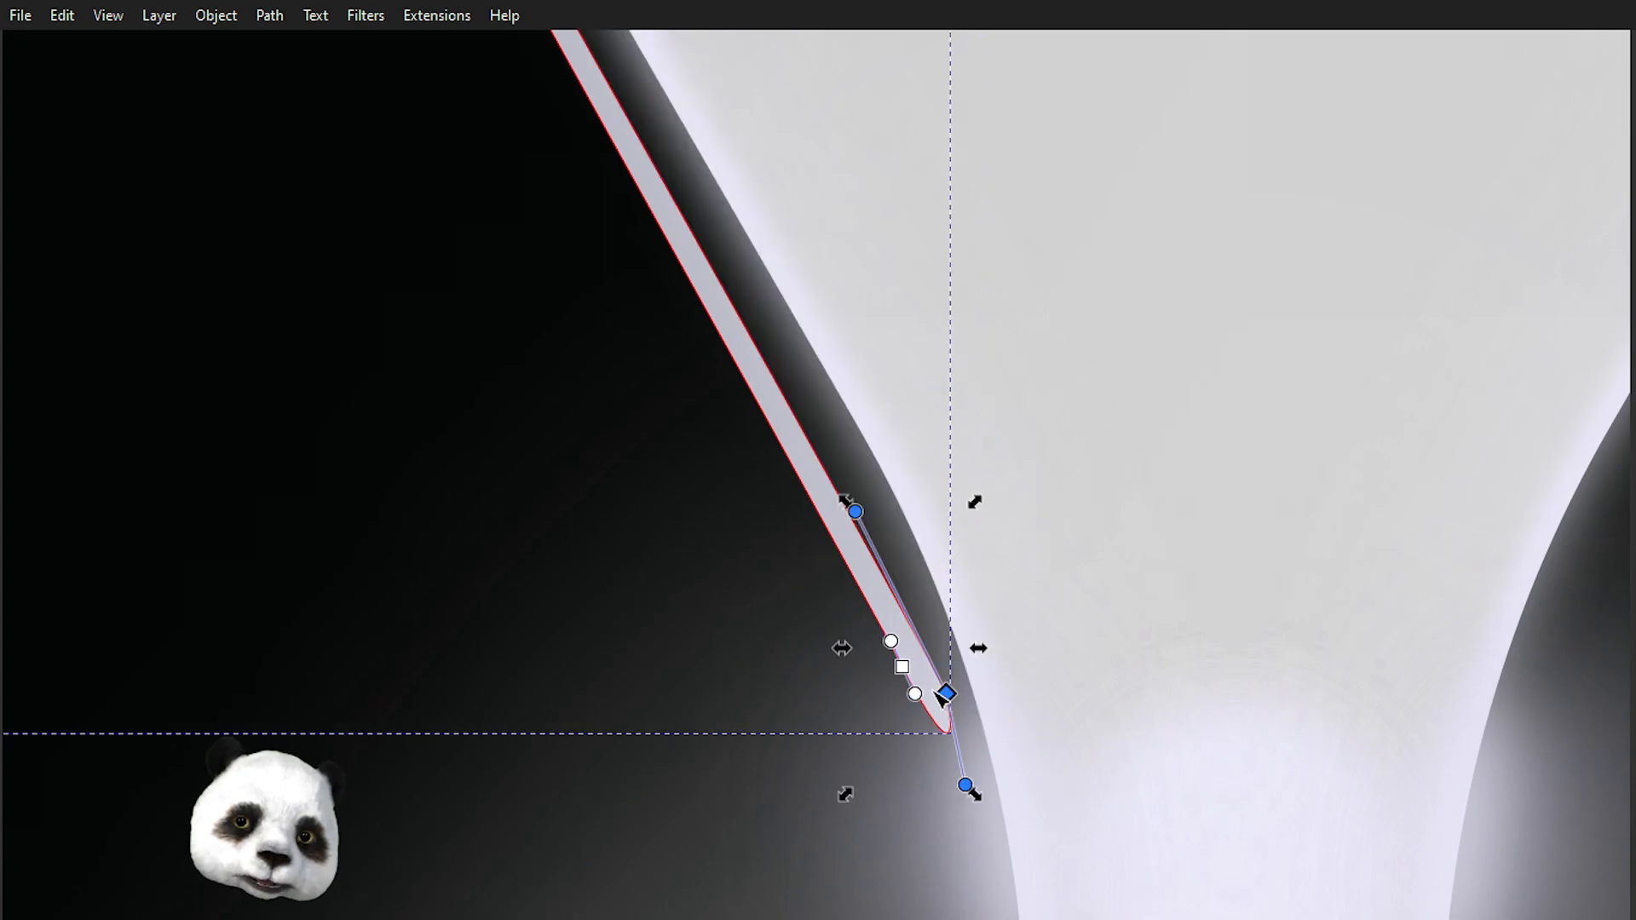
{"action": "left_click_drag", "start_coordinate": [903, 670], "coordinate": [899, 656]}
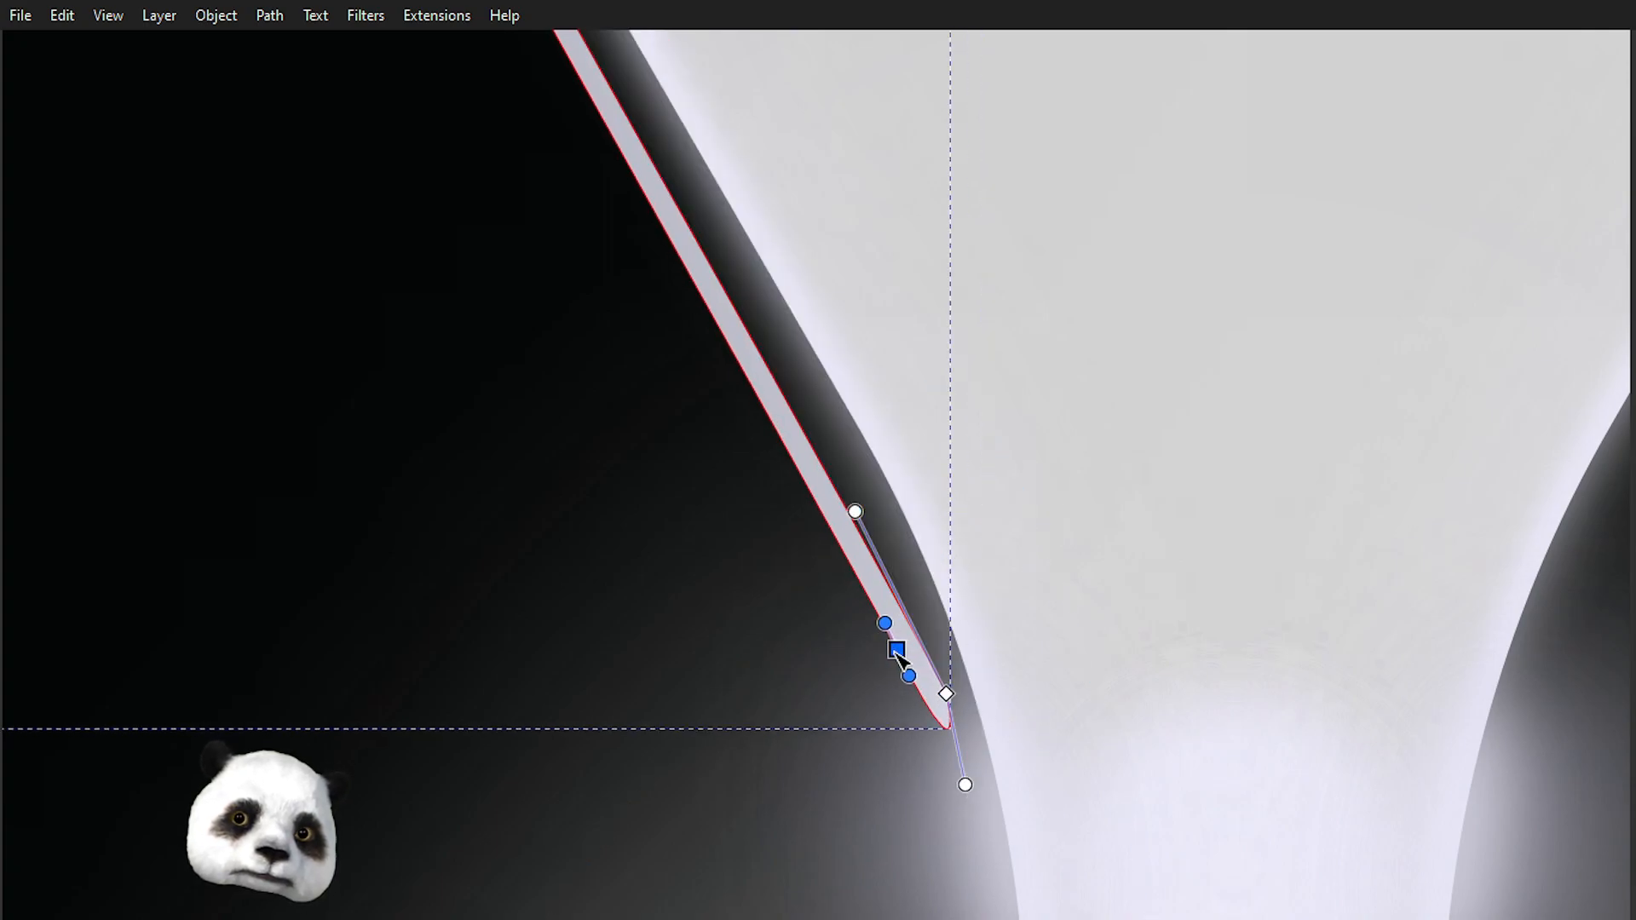
{"action": "scroll", "coordinate": [1077, 474], "scroll_direction": "down", "scroll_amount": 6}
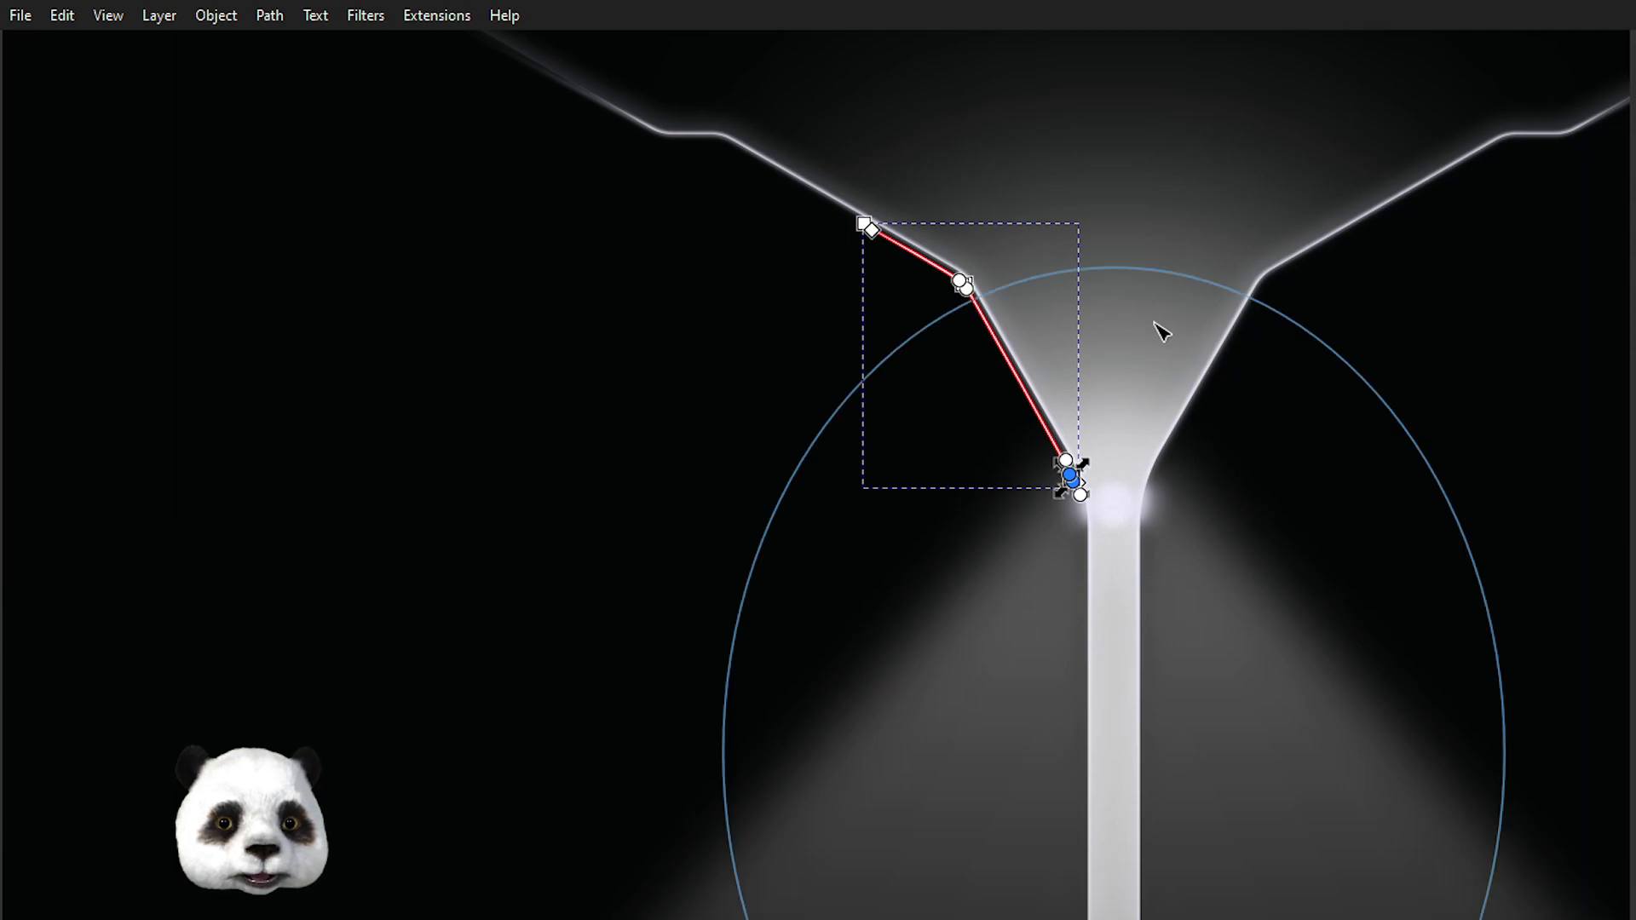
{"action": "scroll", "coordinate": [1162, 332], "scroll_direction": "up", "scroll_amount": 2}
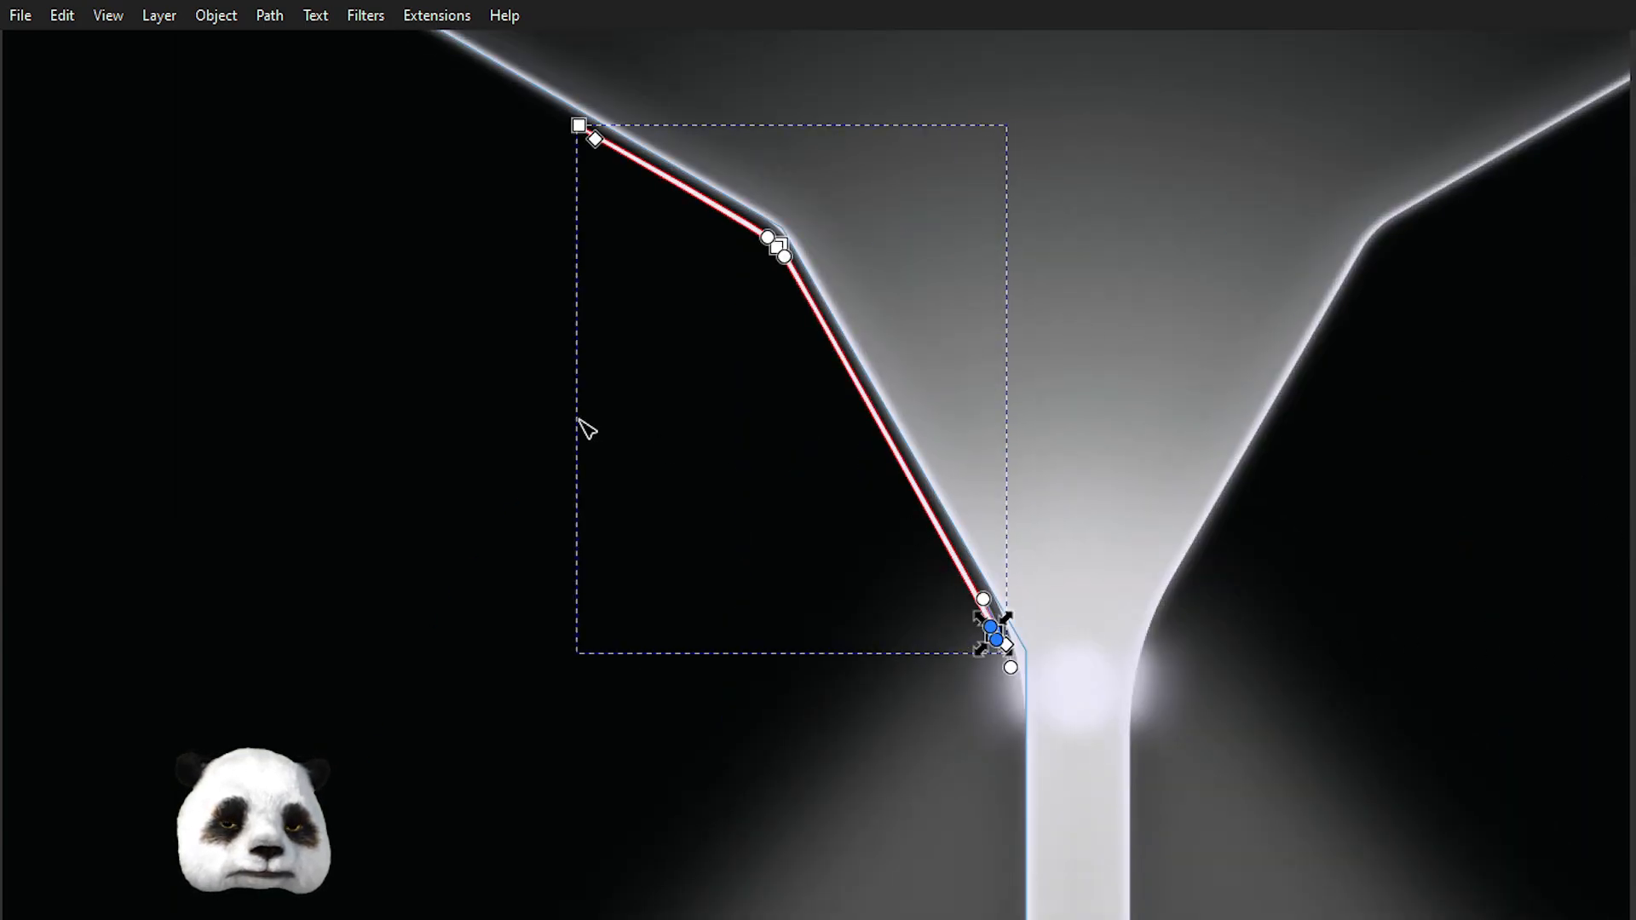
{"action": "scroll", "coordinate": [583, 421], "scroll_direction": "down", "scroll_amount": 2}
Review the left edge strip along the funnel and the neck at several zoom levels.
{"action": "left_click_drag", "start_coordinate": [260, 466], "coordinate": [1286, 436]}
{"action": "scroll", "coordinate": [685, 464], "scroll_direction": "down", "scroll_amount": 2}
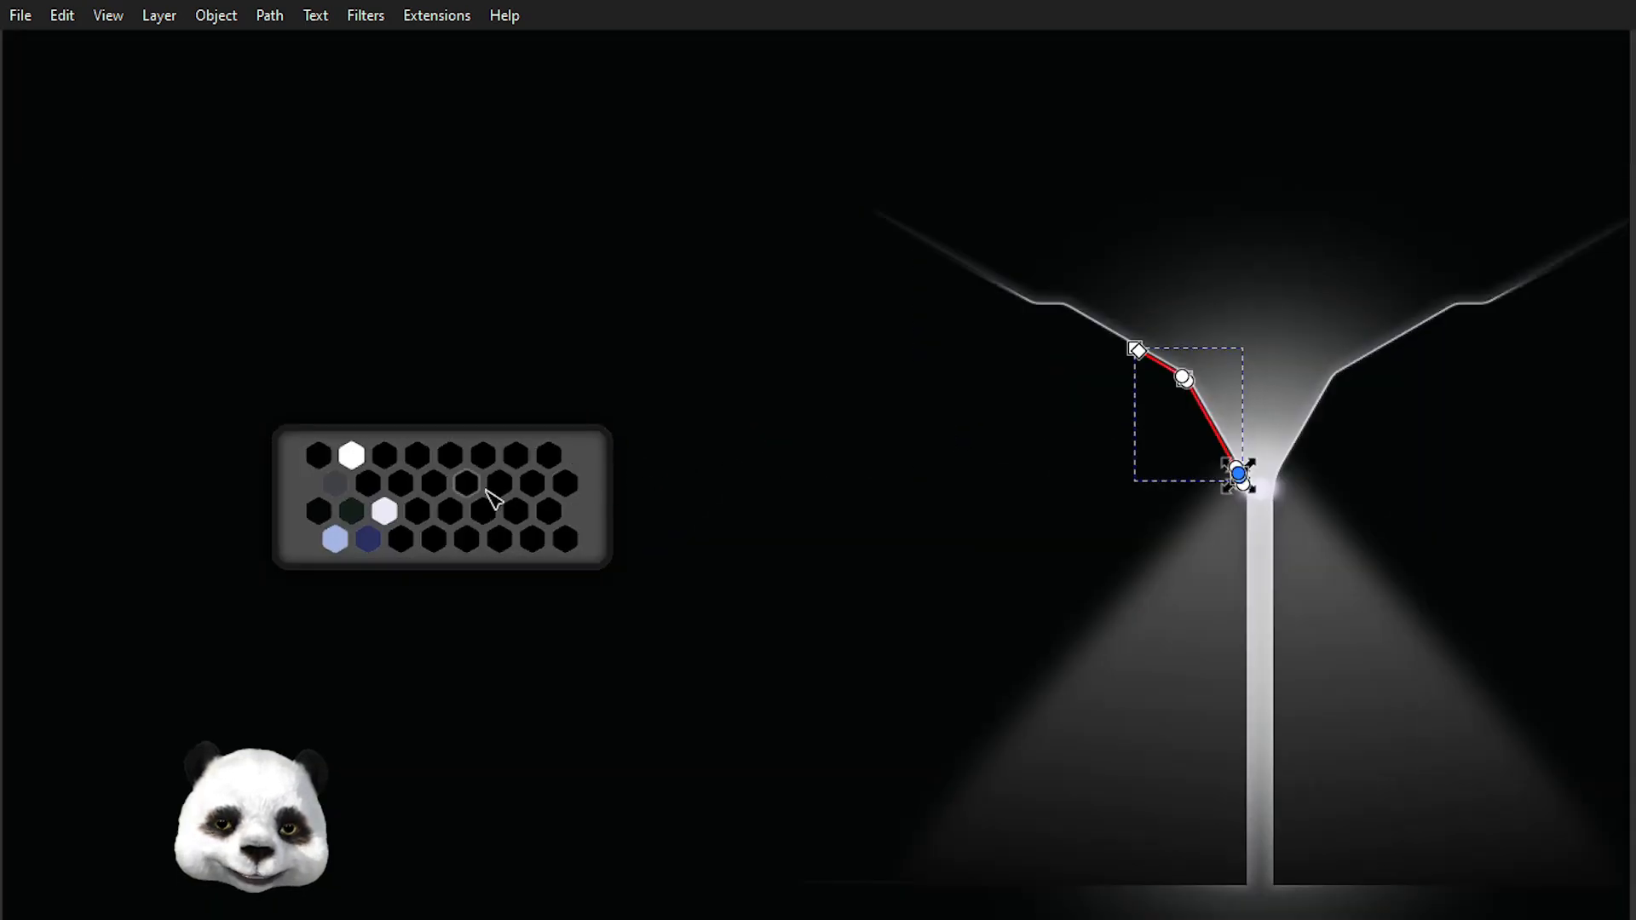
{"action": "scroll", "coordinate": [1380, 375], "scroll_direction": "up", "scroll_amount": 3}
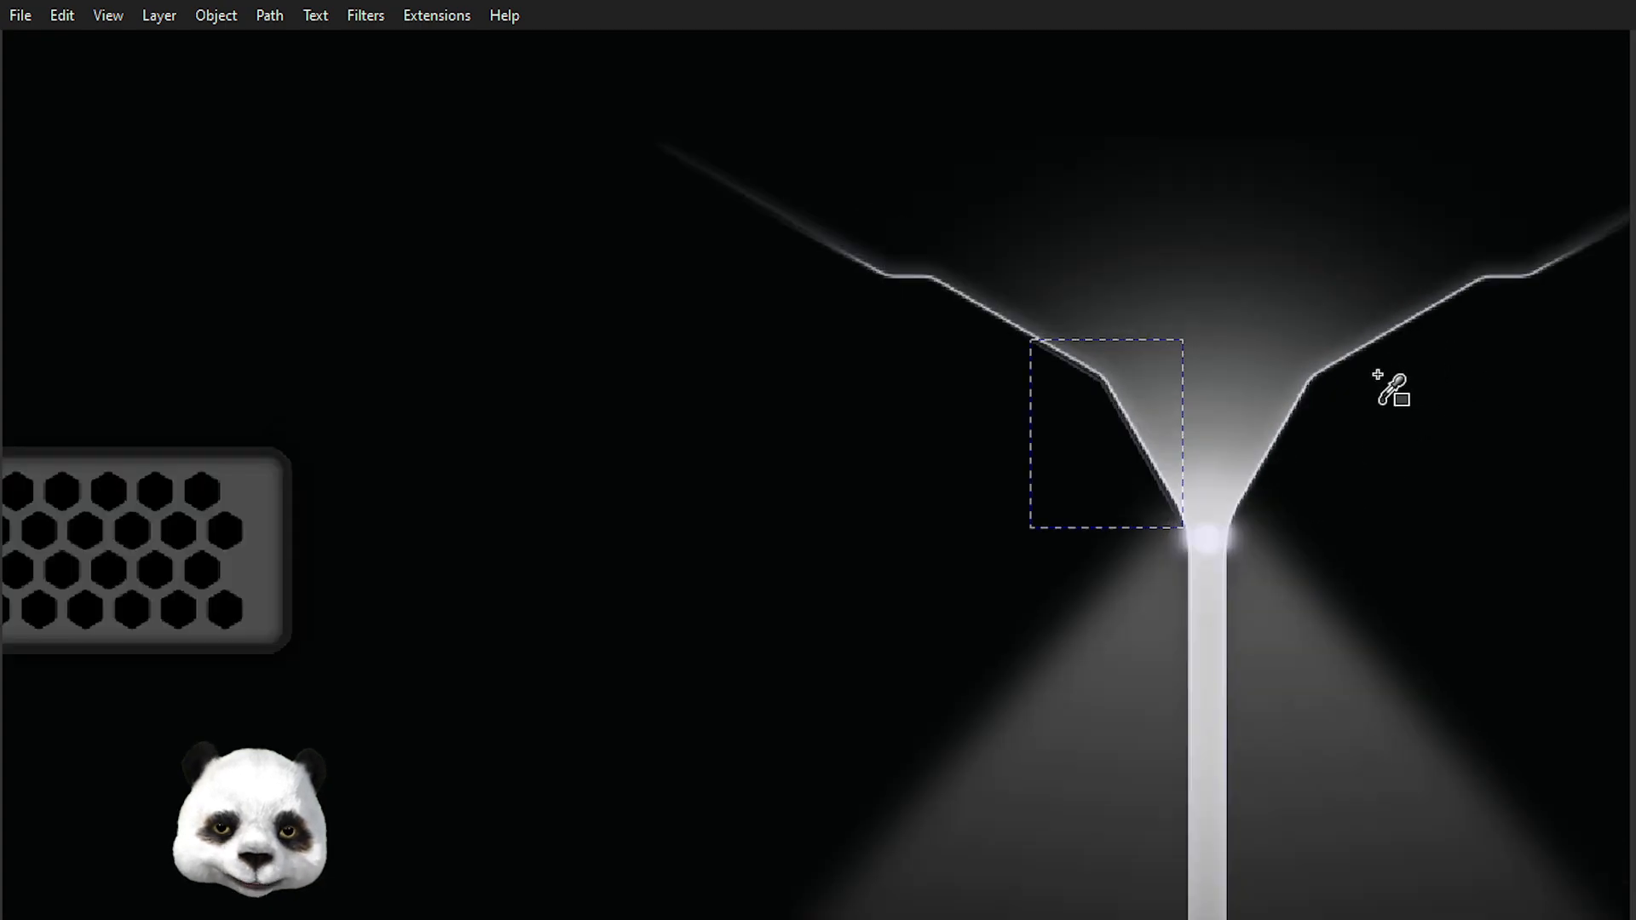
{"action": "scroll", "coordinate": [1014, 452], "scroll_direction": "up", "scroll_amount": 2}
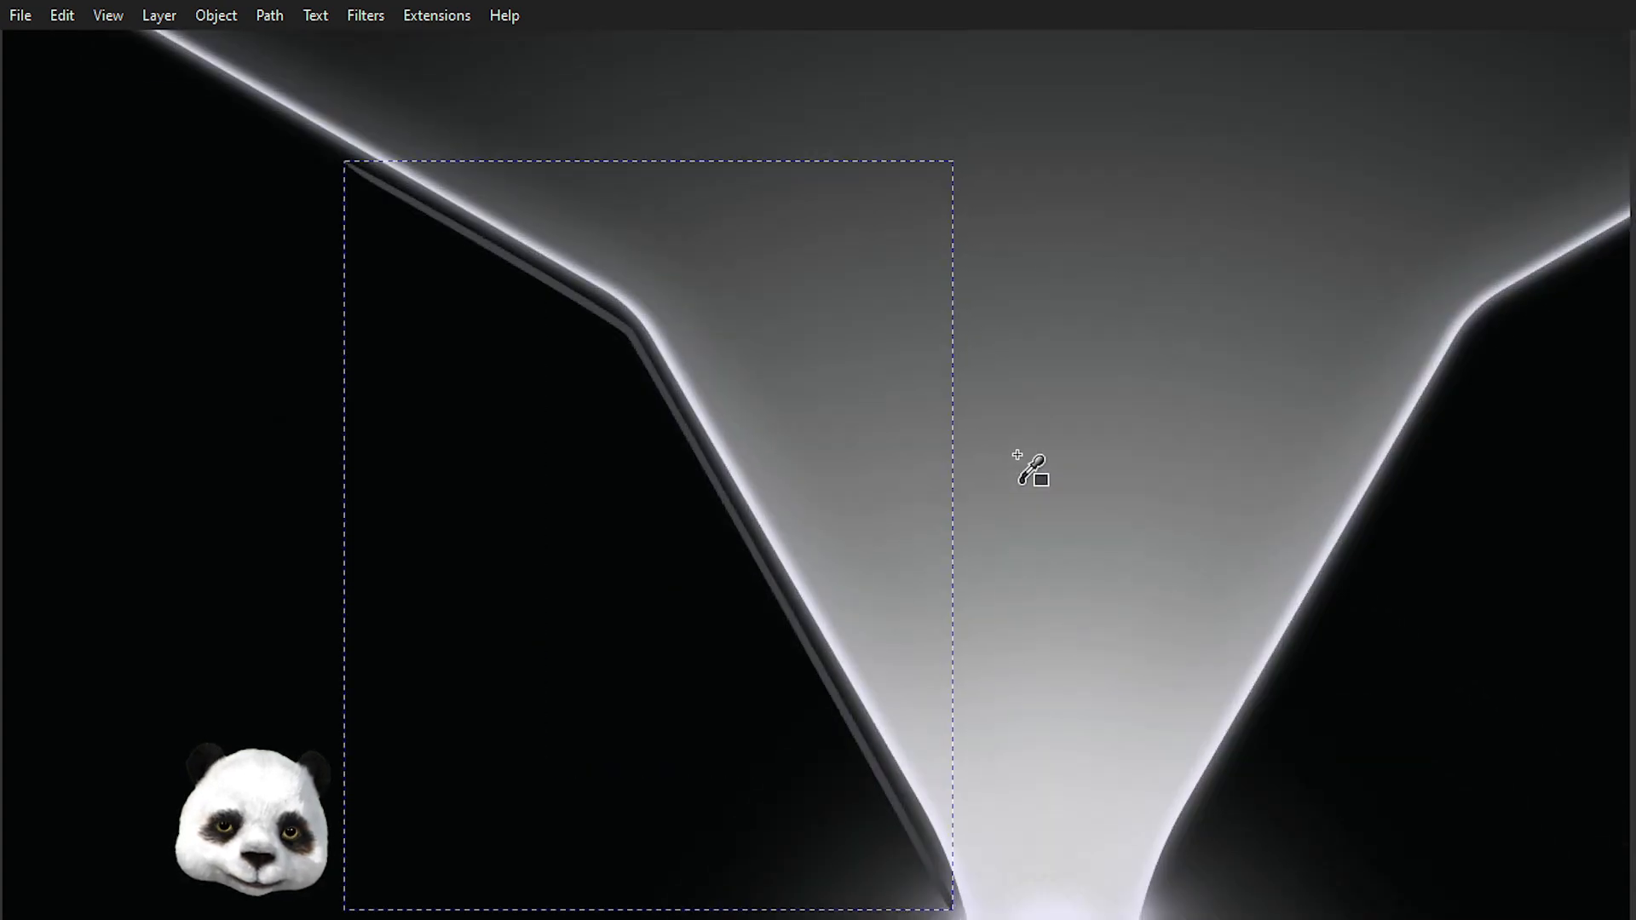
{"action": "scroll", "coordinate": [1031, 464], "scroll_direction": "down", "scroll_amount": 1}
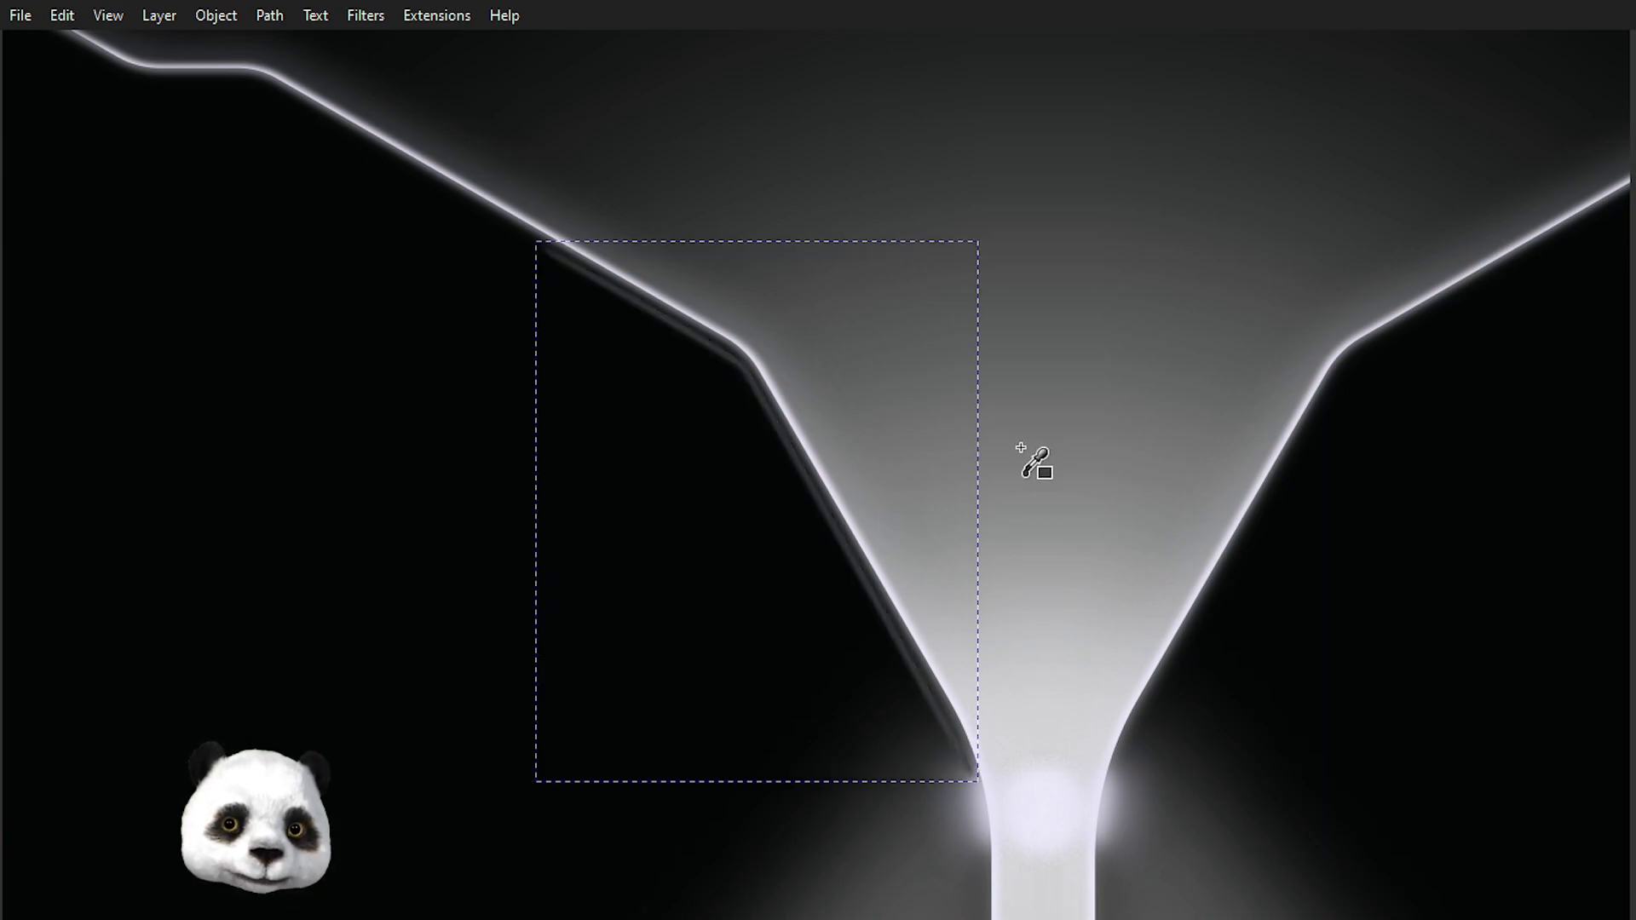
{"action": "scroll", "coordinate": [1107, 460], "scroll_direction": "down", "scroll_amount": 2}
{"action": "scroll", "coordinate": [1112, 444], "scroll_direction": "up", "scroll_amount": 3}
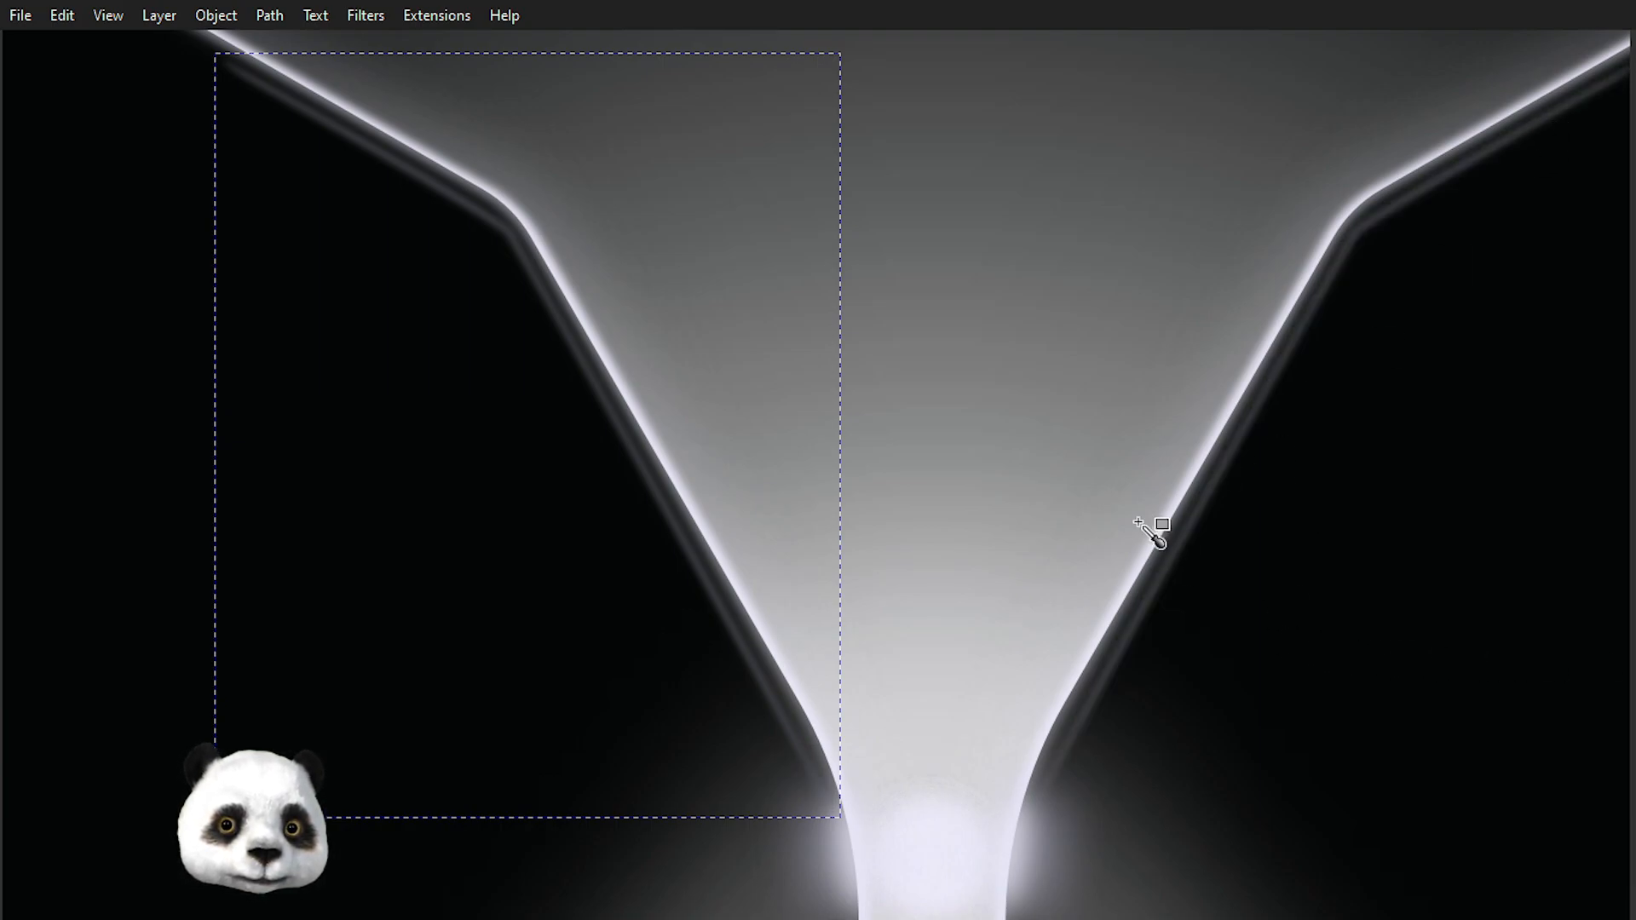
{"action": "scroll", "coordinate": [391, 310], "scroll_direction": "down", "scroll_amount": 3}
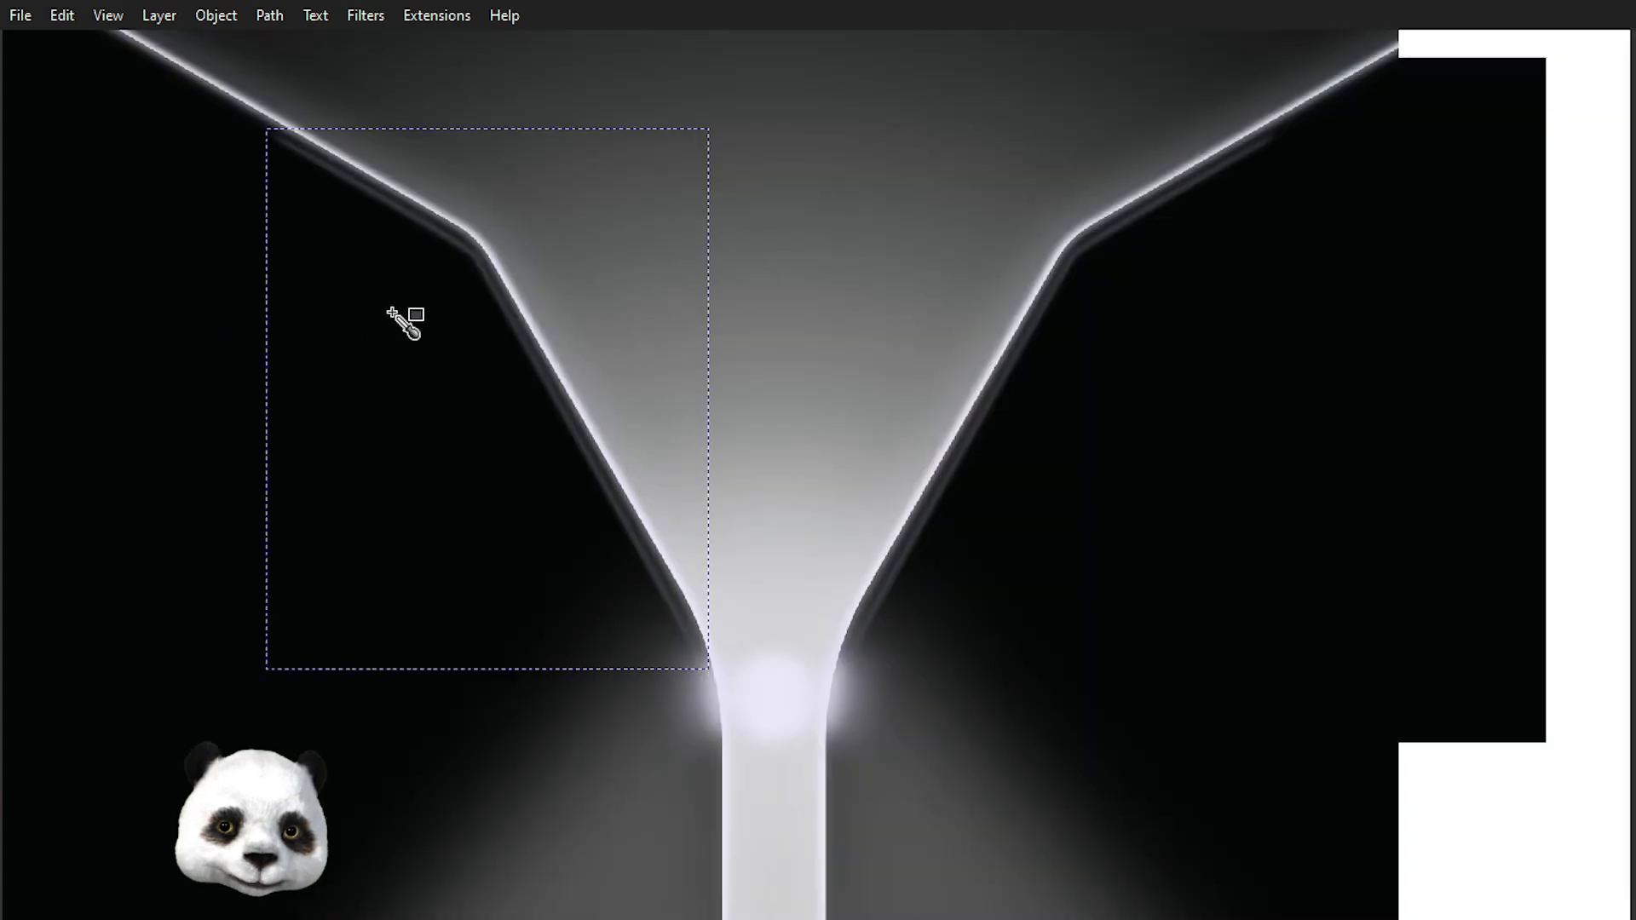
{"action": "scroll", "coordinate": [387, 294], "scroll_direction": "up", "scroll_amount": 2}
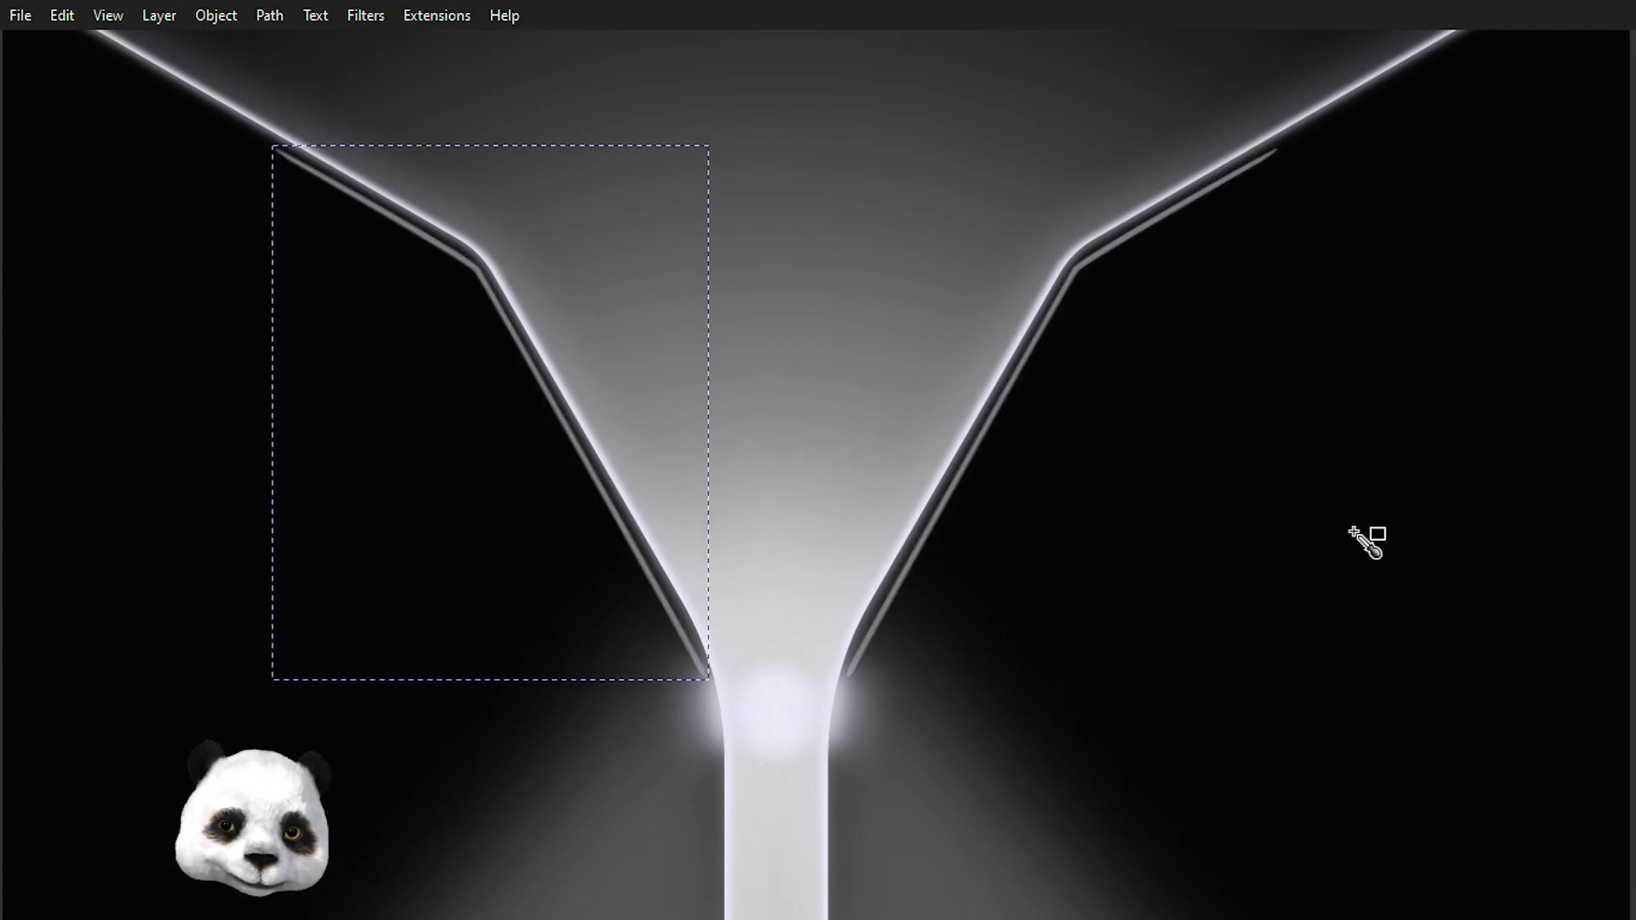
{"action": "scroll", "coordinate": [307, 68], "scroll_direction": "down", "scroll_amount": 2}
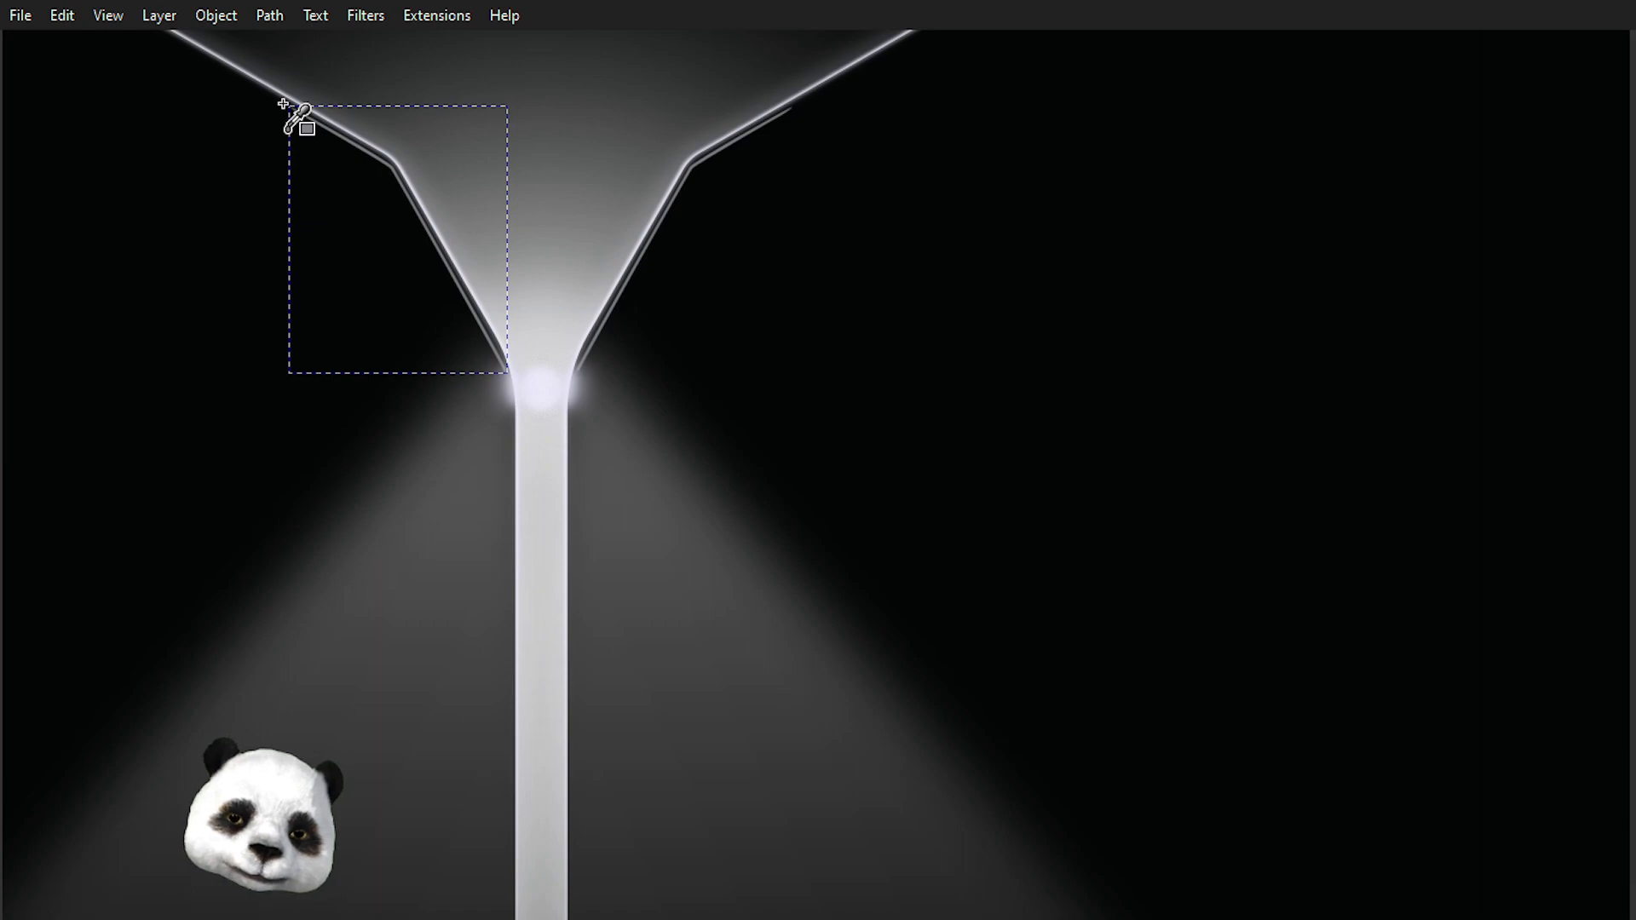
{"action": "scroll", "coordinate": [299, 110], "scroll_direction": "up", "scroll_amount": 4}
{"action": "scroll", "coordinate": [682, 401], "scroll_direction": "down", "scroll_amount": 2}
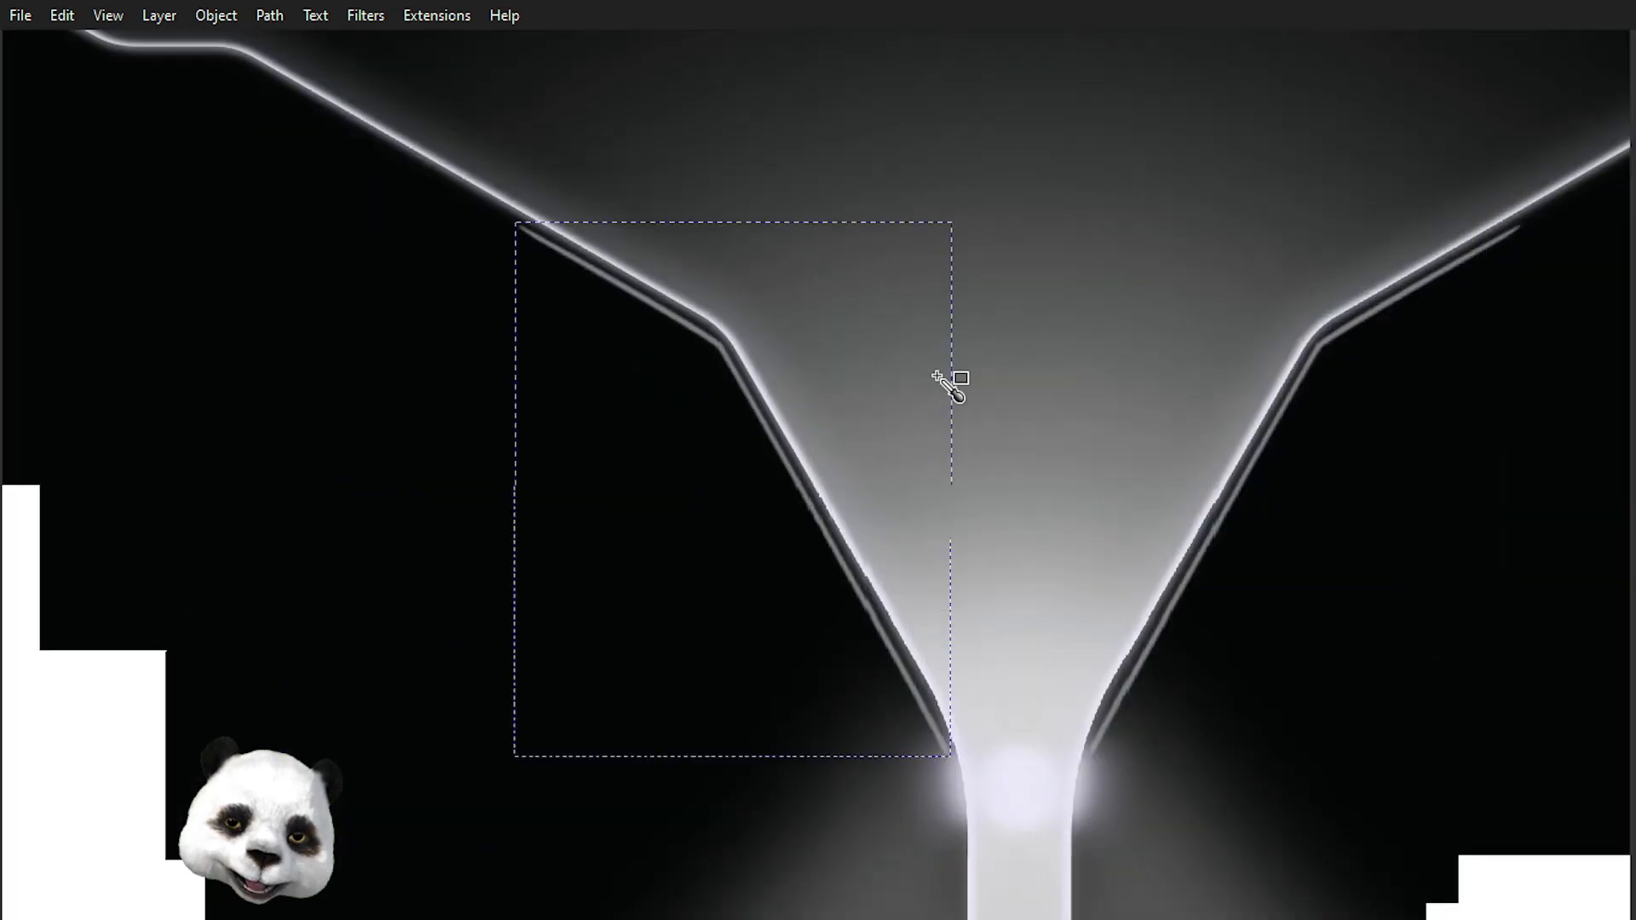
{"action": "scroll", "coordinate": [811, 219], "scroll_direction": "up", "scroll_amount": 3}
Move the strip's nodes at its lower end slightly up along the funnel edge.
{"action": "left_click", "coordinate": [862, 610]}
{"action": "left_click_drag", "start_coordinate": [865, 603], "coordinate": [779, 669]}
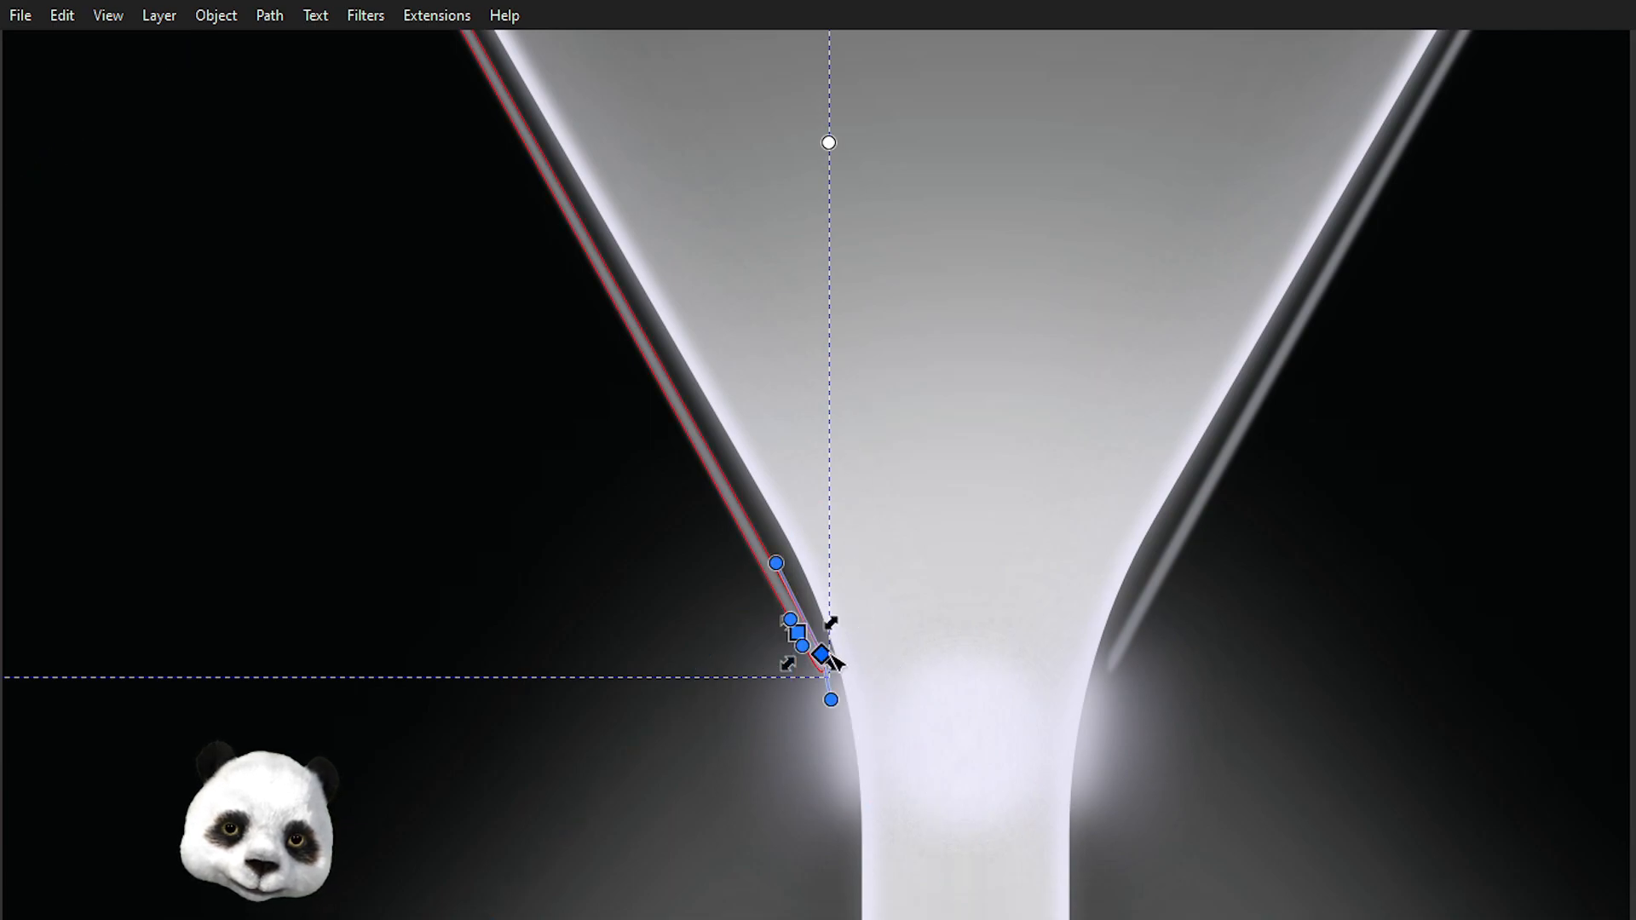
{"action": "left_click_drag", "start_coordinate": [811, 613], "coordinate": [808, 596]}
Reshape the strip's bend by dragging its nodes and handles so it follows the funnel's rounded corner.
{"action": "scroll", "coordinate": [809, 598], "scroll_direction": "down", "scroll_amount": 3}
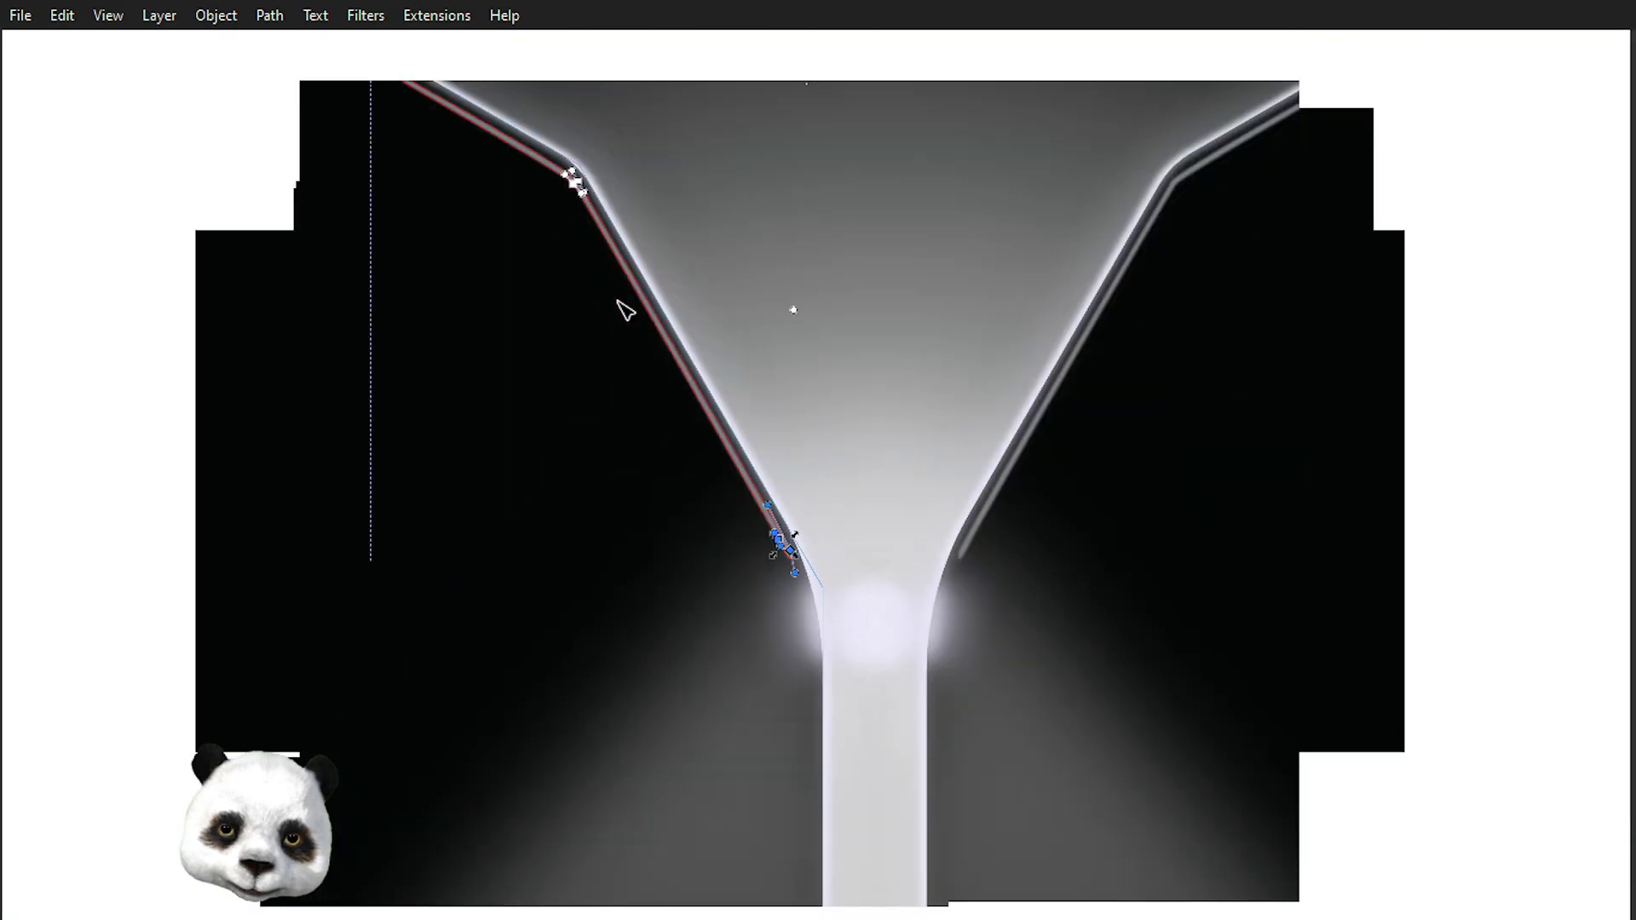
{"action": "scroll", "coordinate": [793, 588], "scroll_direction": "up", "scroll_amount": 10}
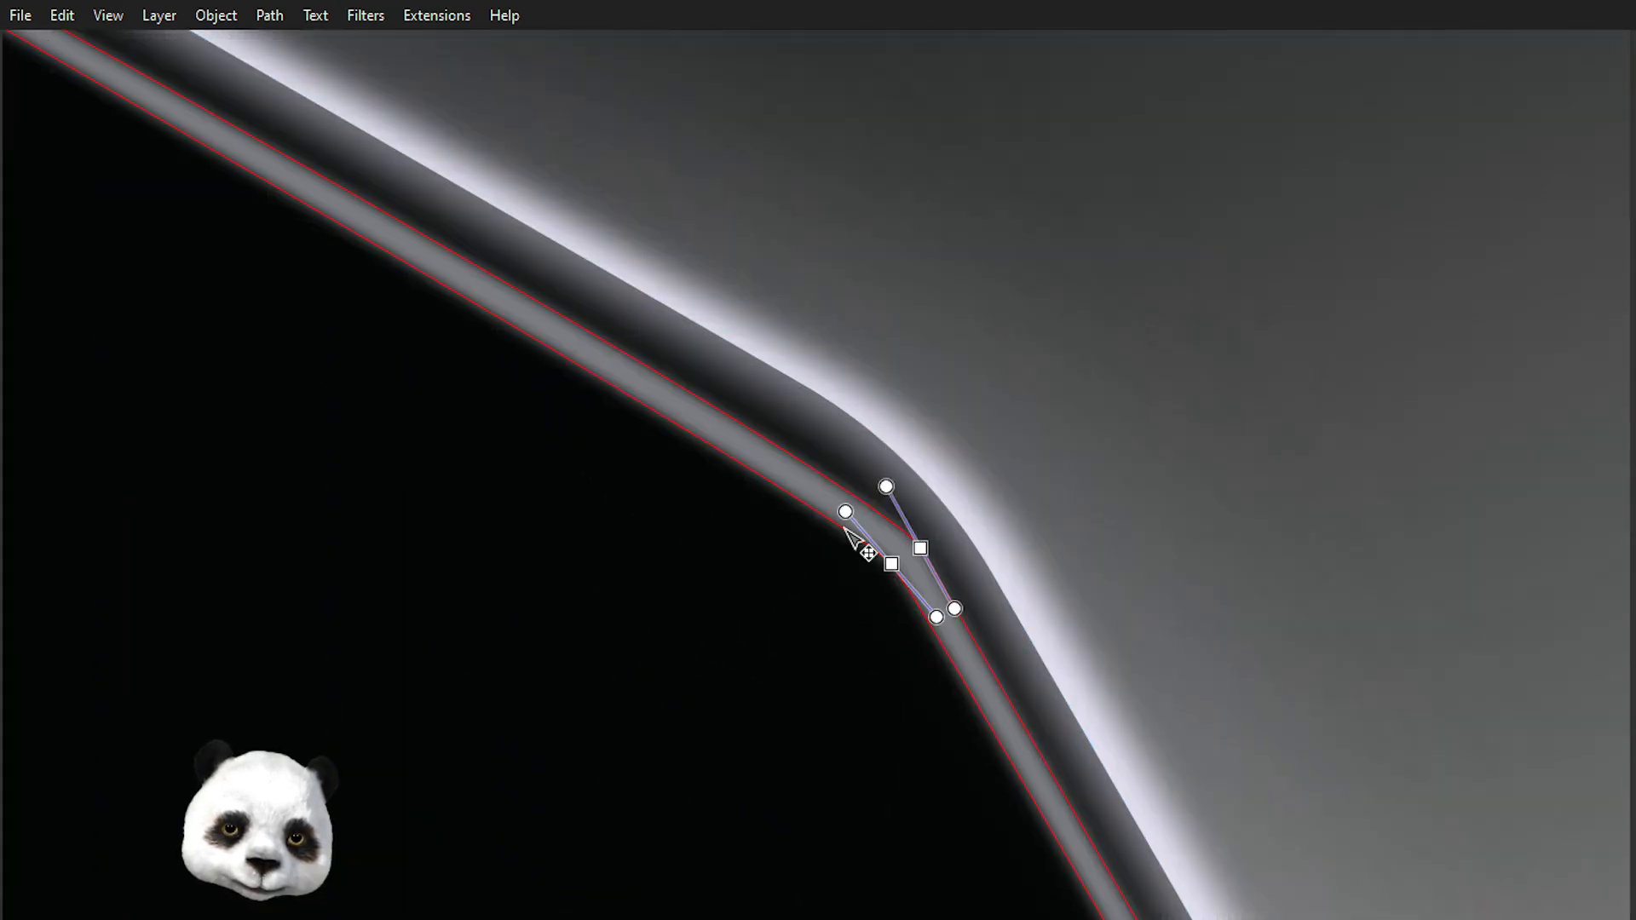
{"action": "left_click_drag", "start_coordinate": [846, 513], "coordinate": [811, 486]}
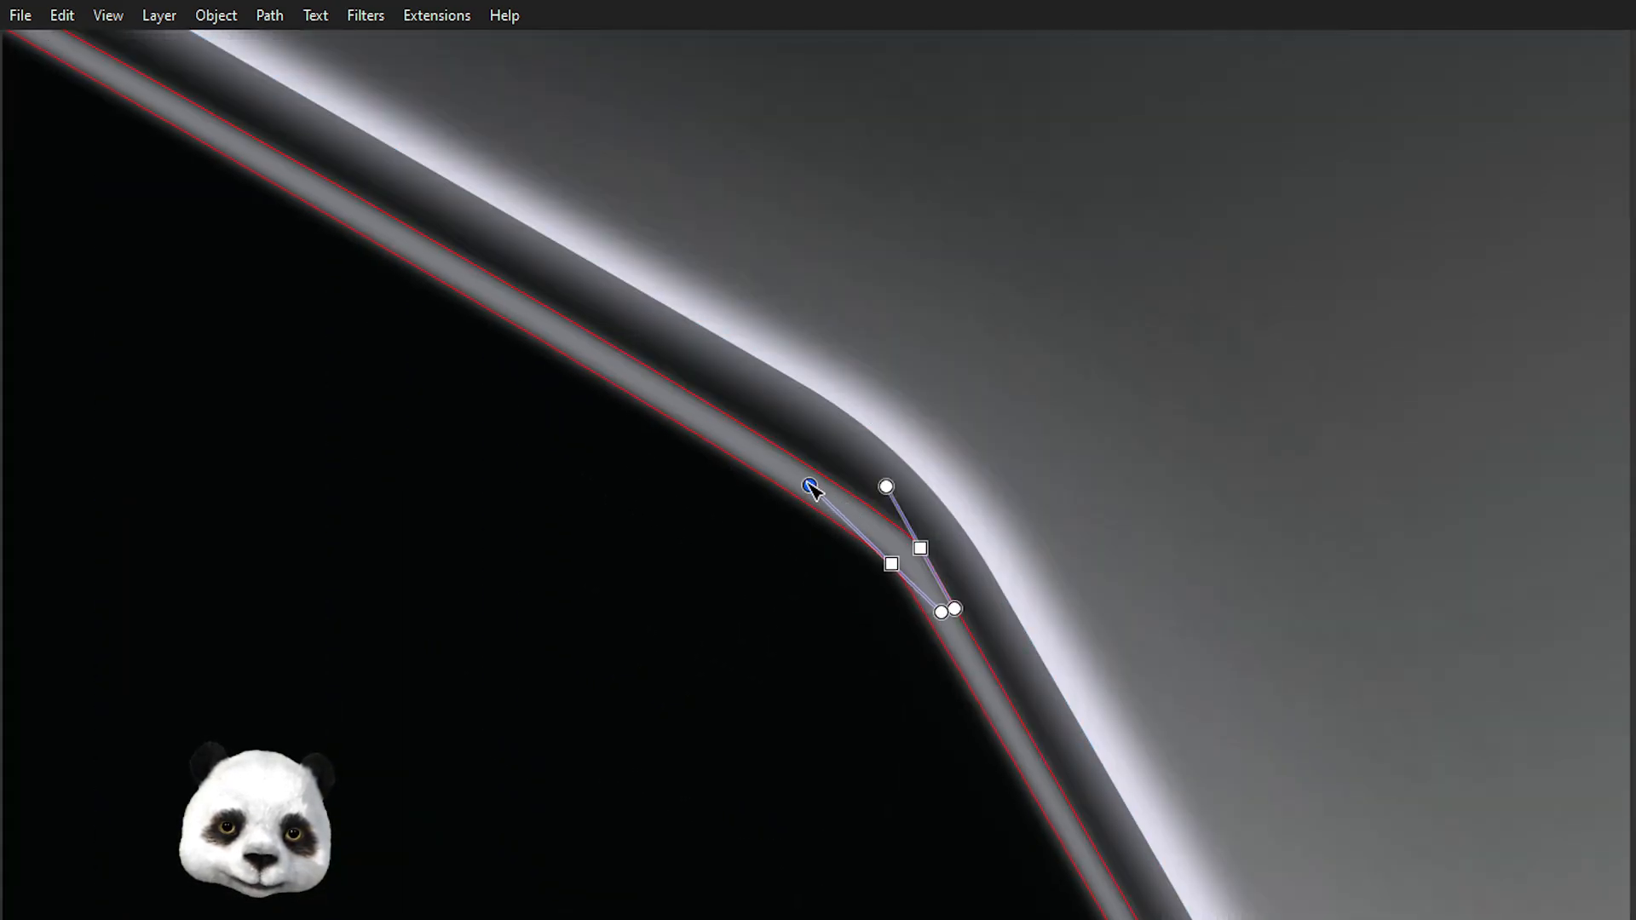
{"action": "left_click_drag", "start_coordinate": [943, 612], "coordinate": [976, 617]}
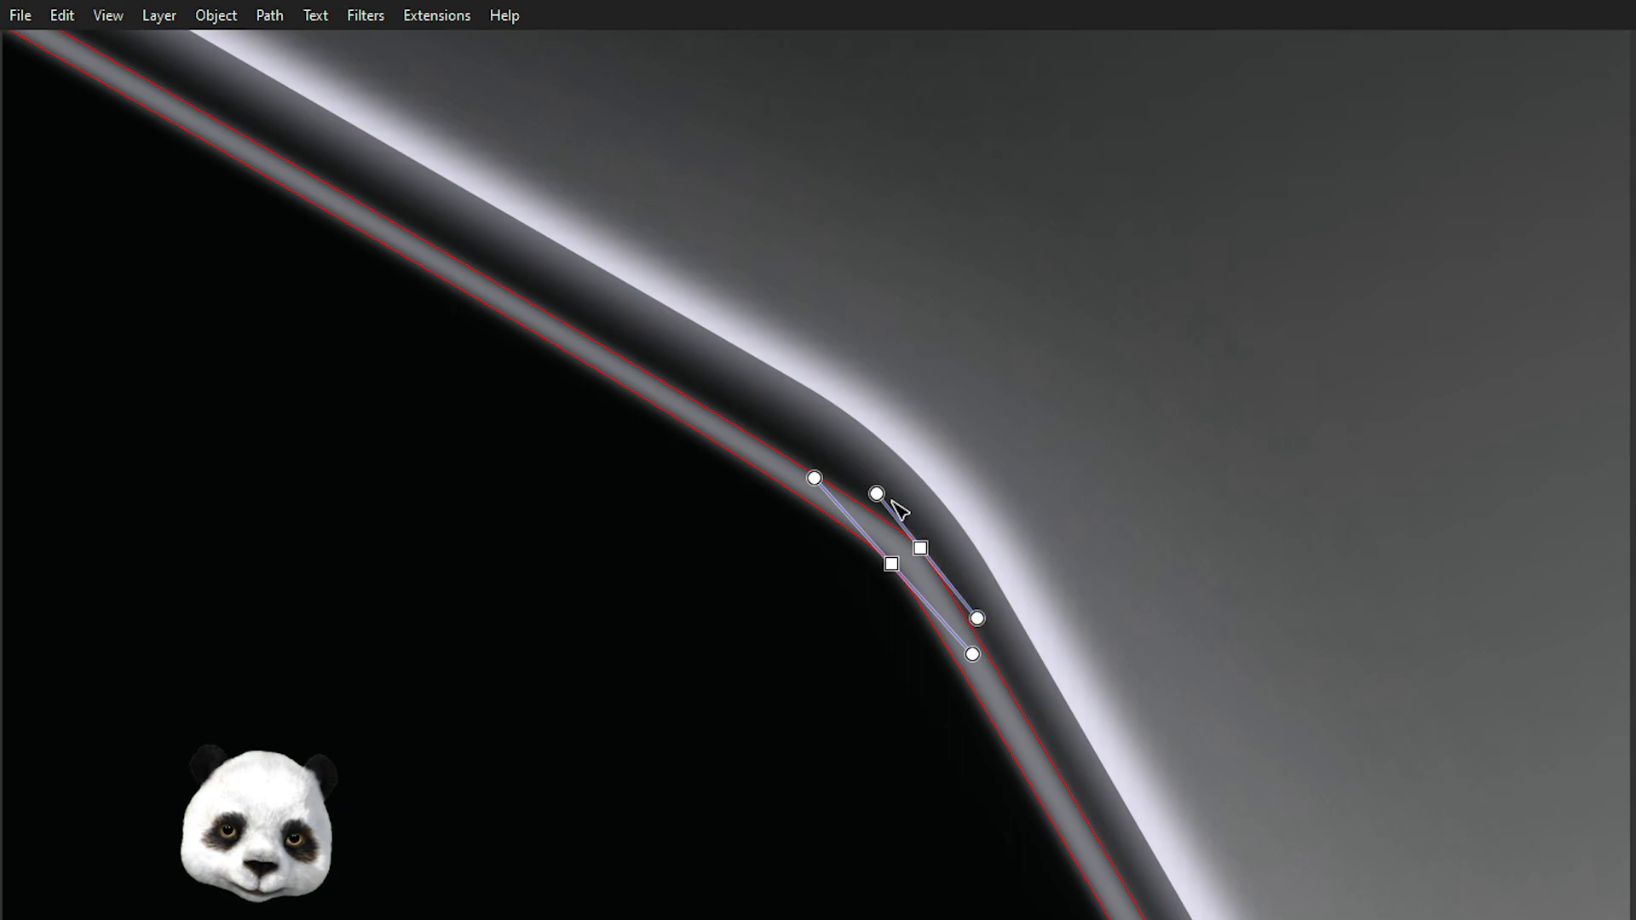
{"action": "left_click_drag", "start_coordinate": [877, 493], "coordinate": [852, 467]}
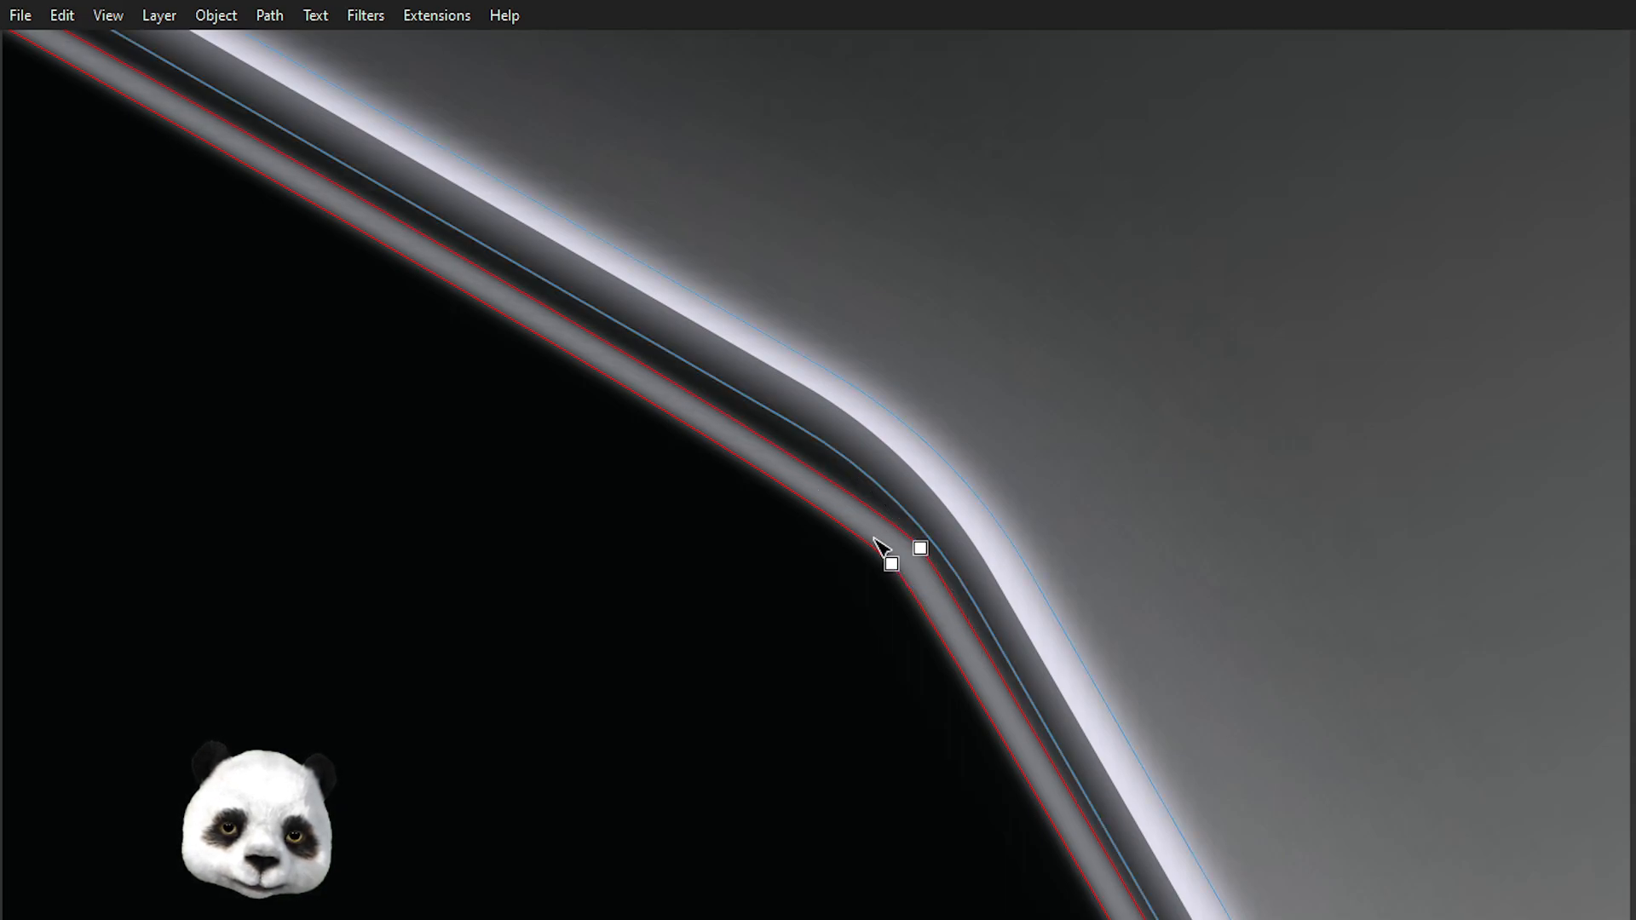
{"action": "left_click", "coordinate": [920, 548]}
{"action": "left_click_drag", "start_coordinate": [852, 466], "coordinate": [795, 401]}
{"action": "left_click", "coordinate": [890, 563]}
{"action": "left_click_drag", "start_coordinate": [798, 465], "coordinate": [770, 428]}
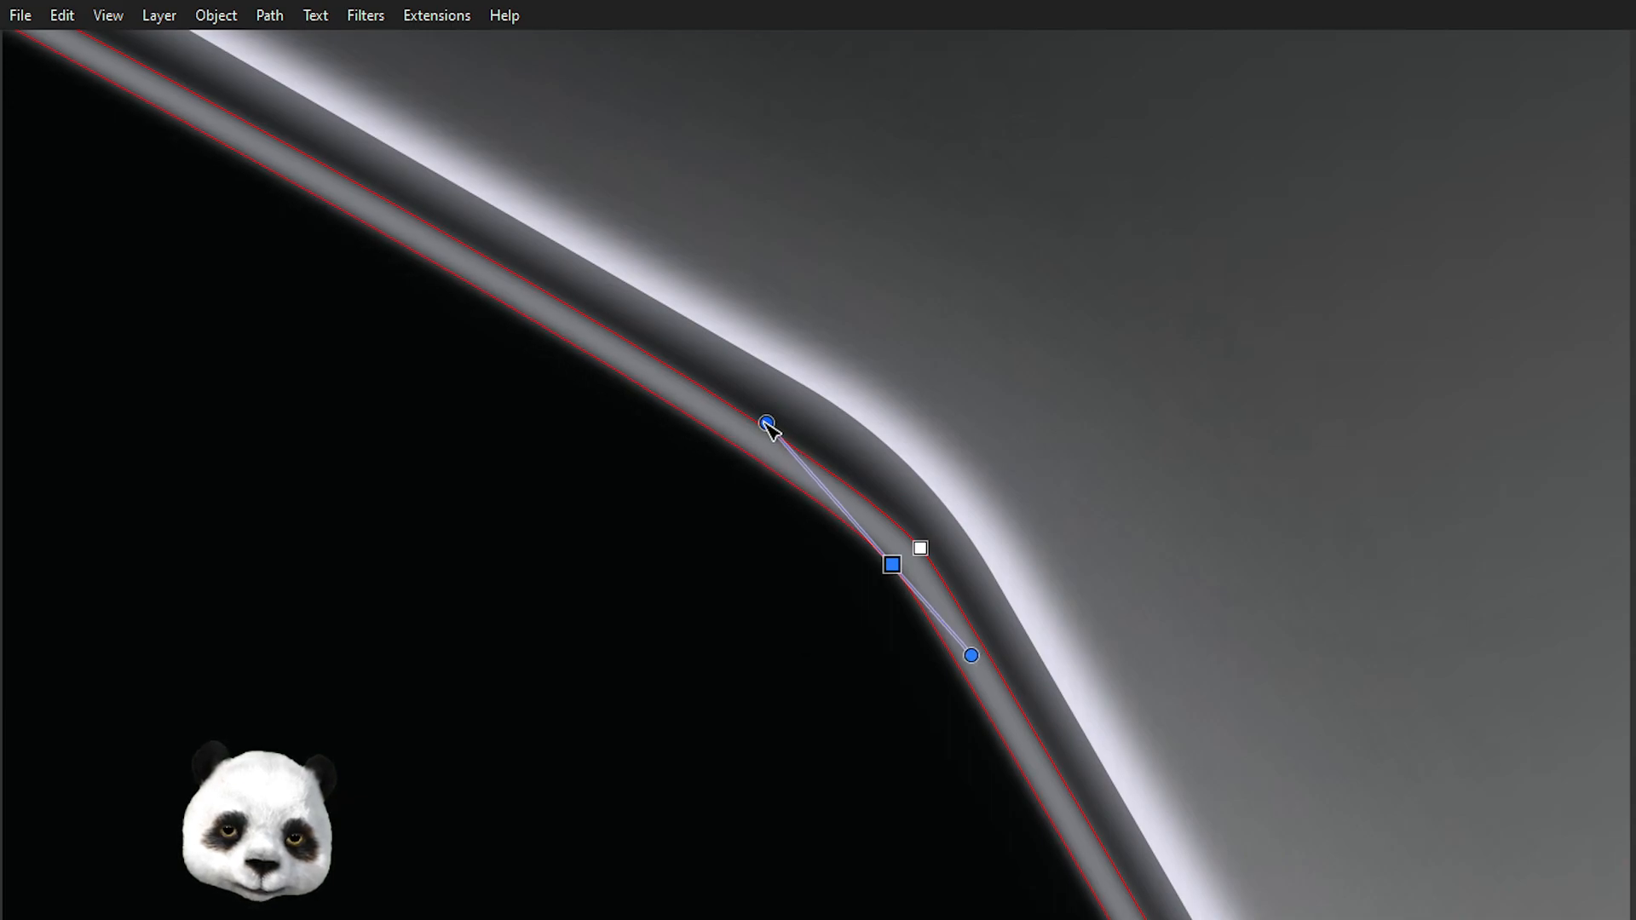
{"action": "key", "text": "Escape"}
{"action": "key", "text": "Escape"}
Adjust the gradient handles of the glow inside the funnel's left side with the gradient tool.
{"action": "scroll", "coordinate": [1120, 466], "scroll_direction": "down", "scroll_amount": 4}
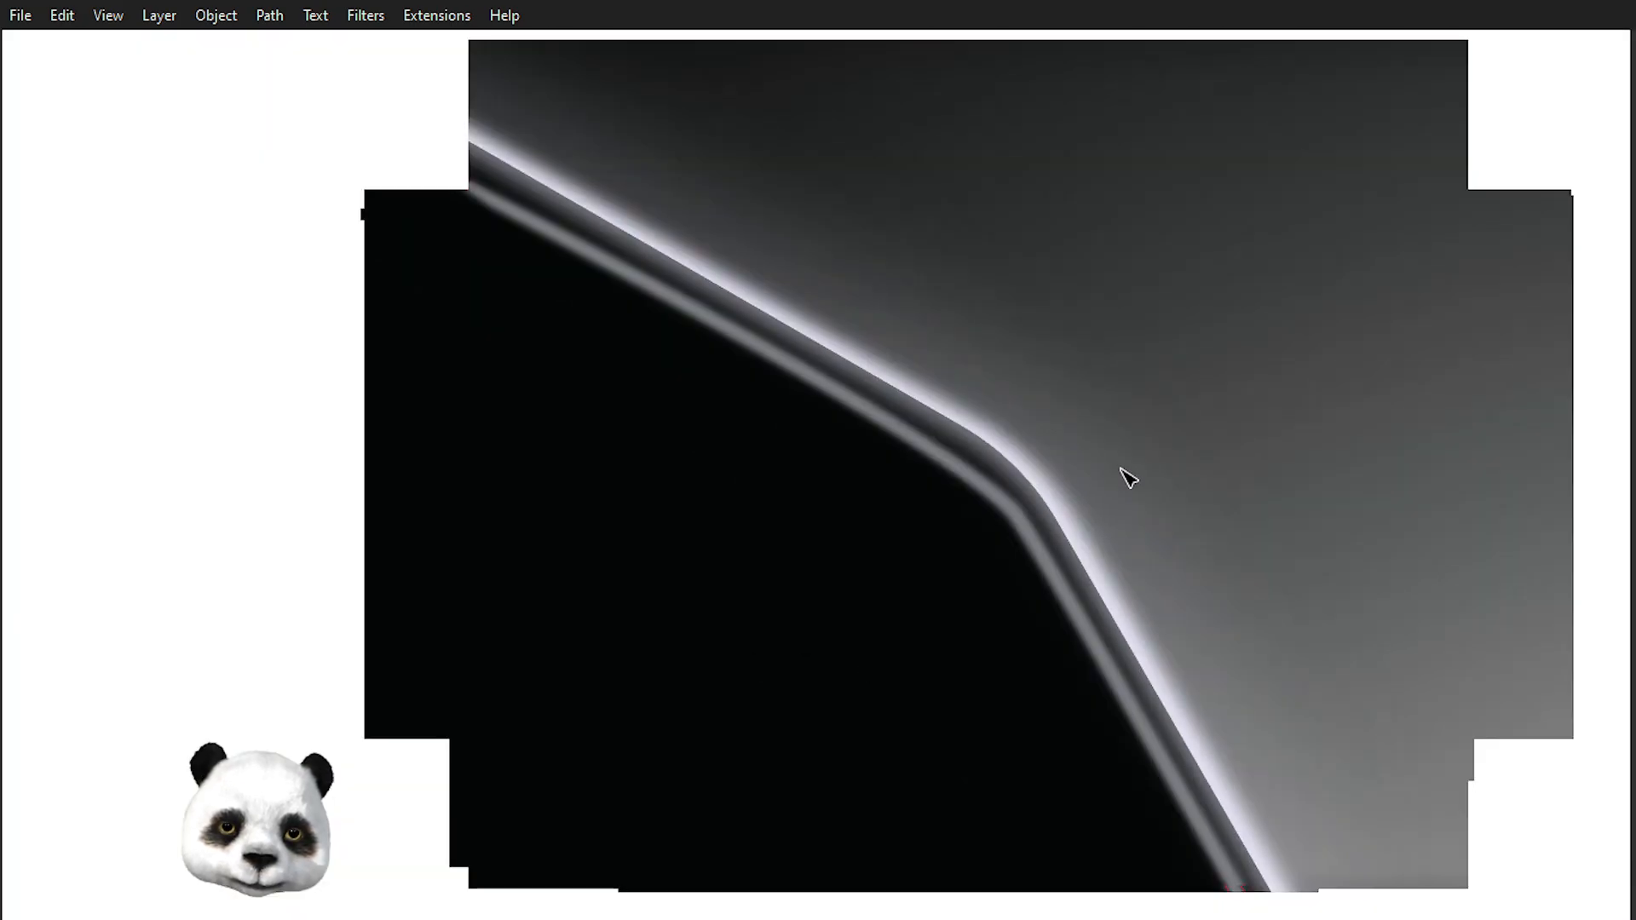
{"action": "scroll", "coordinate": [1342, 467], "scroll_direction": "down", "scroll_amount": 3}
{"action": "left_click_drag", "start_coordinate": [1383, 468], "coordinate": [904, 349]}
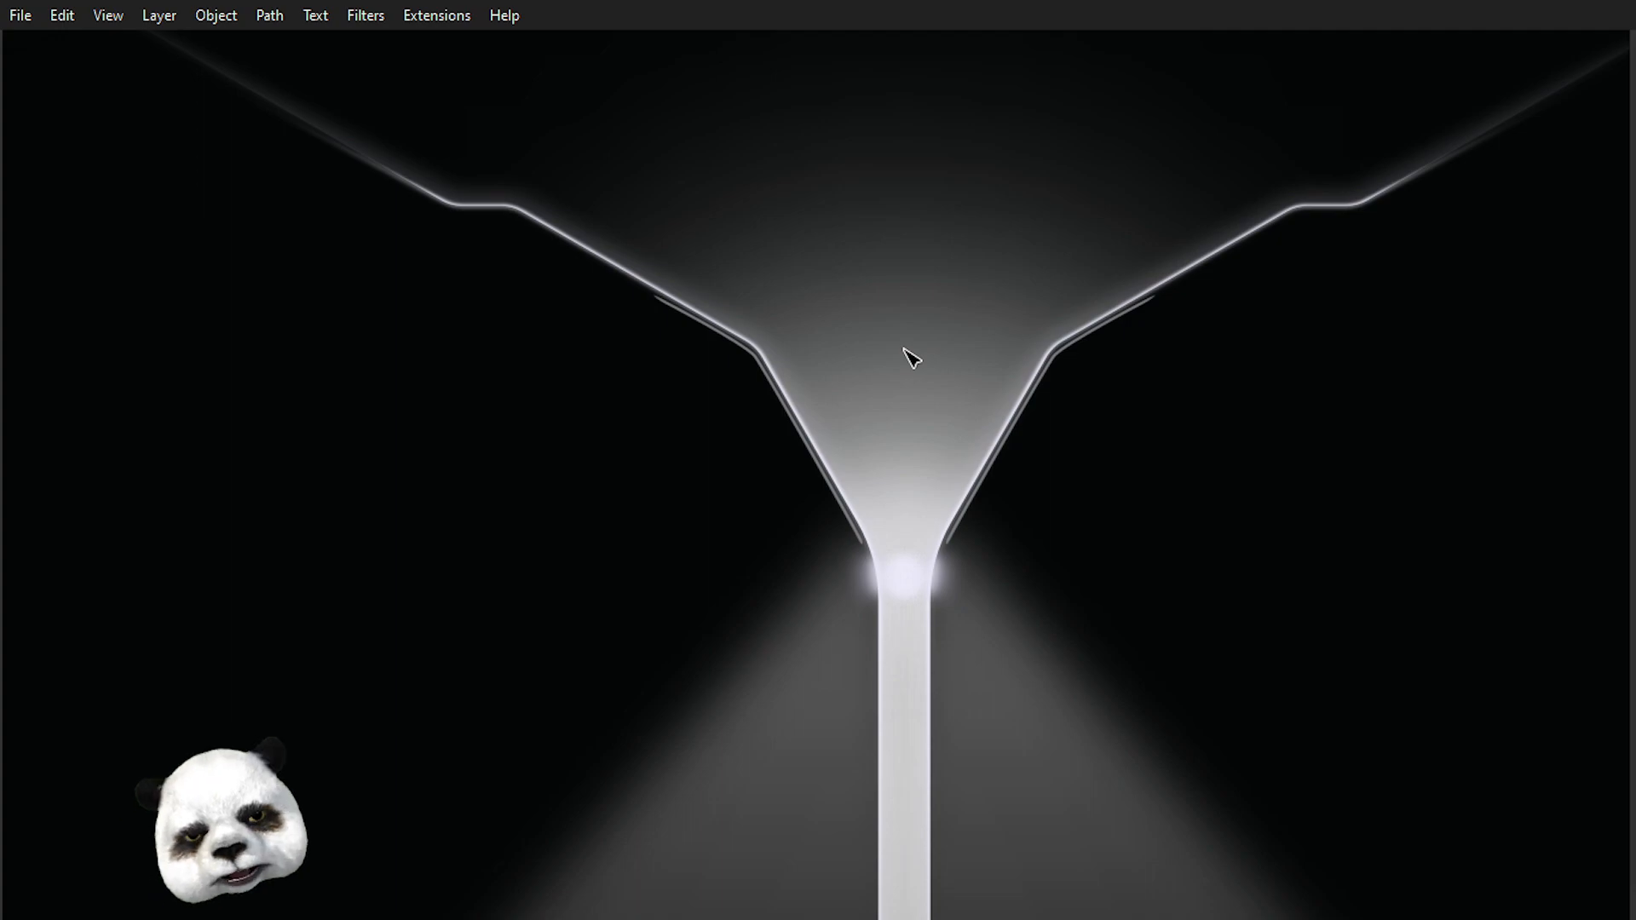
{"action": "scroll", "coordinate": [609, 272], "scroll_direction": "up", "scroll_amount": 3}
{"action": "left_click_drag", "start_coordinate": [957, 523], "coordinate": [814, 302]}
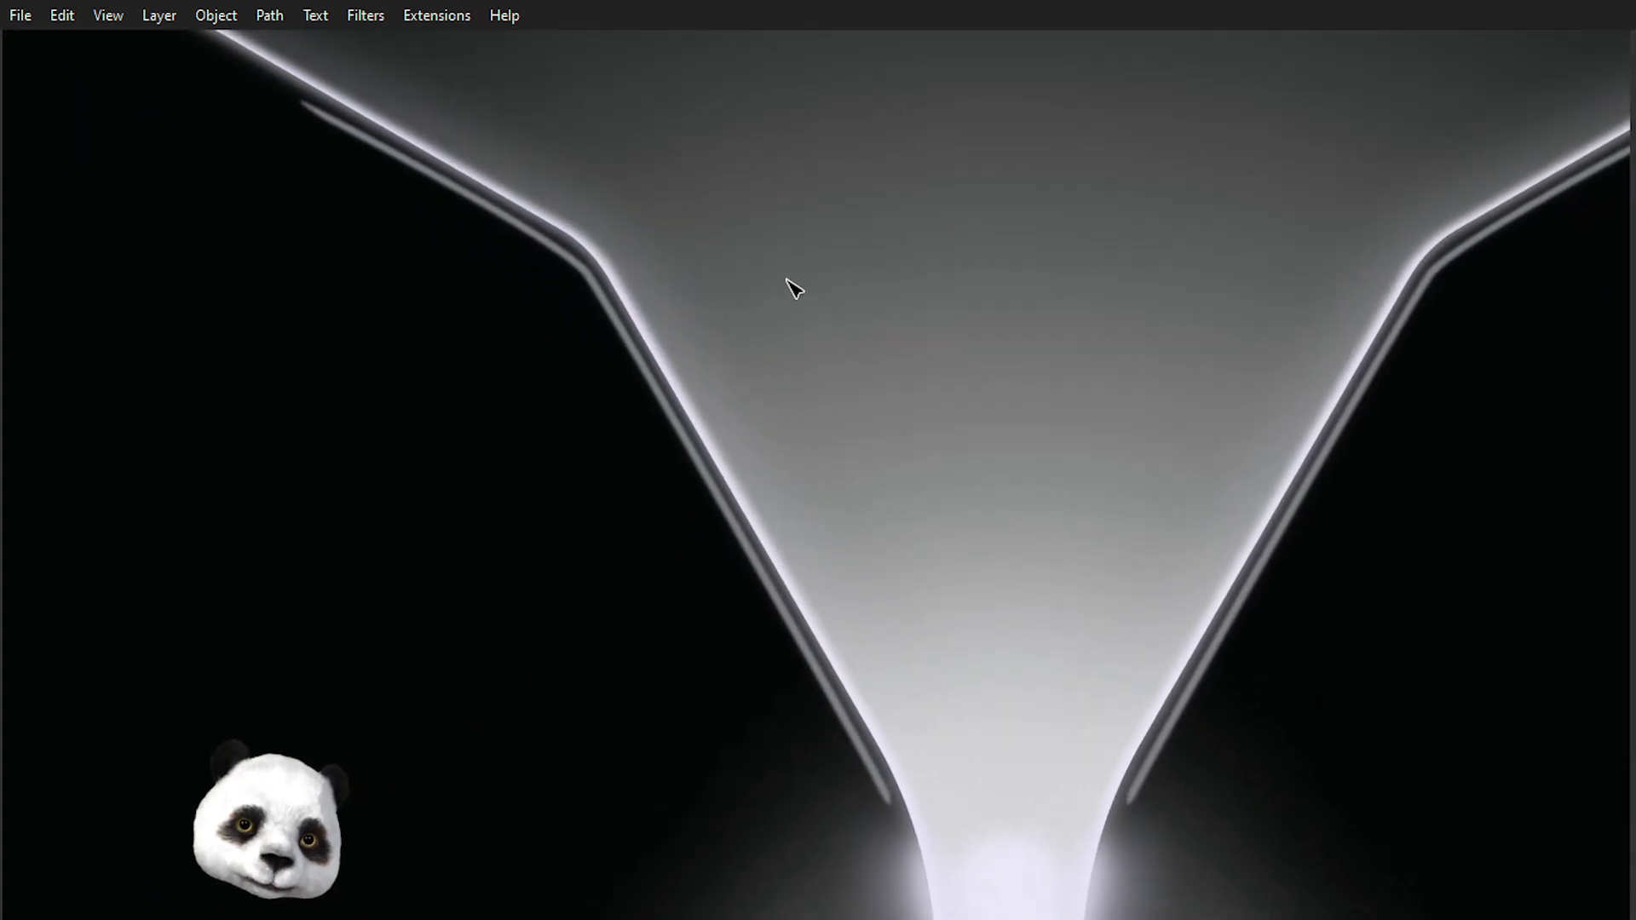
{"action": "left_click", "coordinate": [748, 554]}
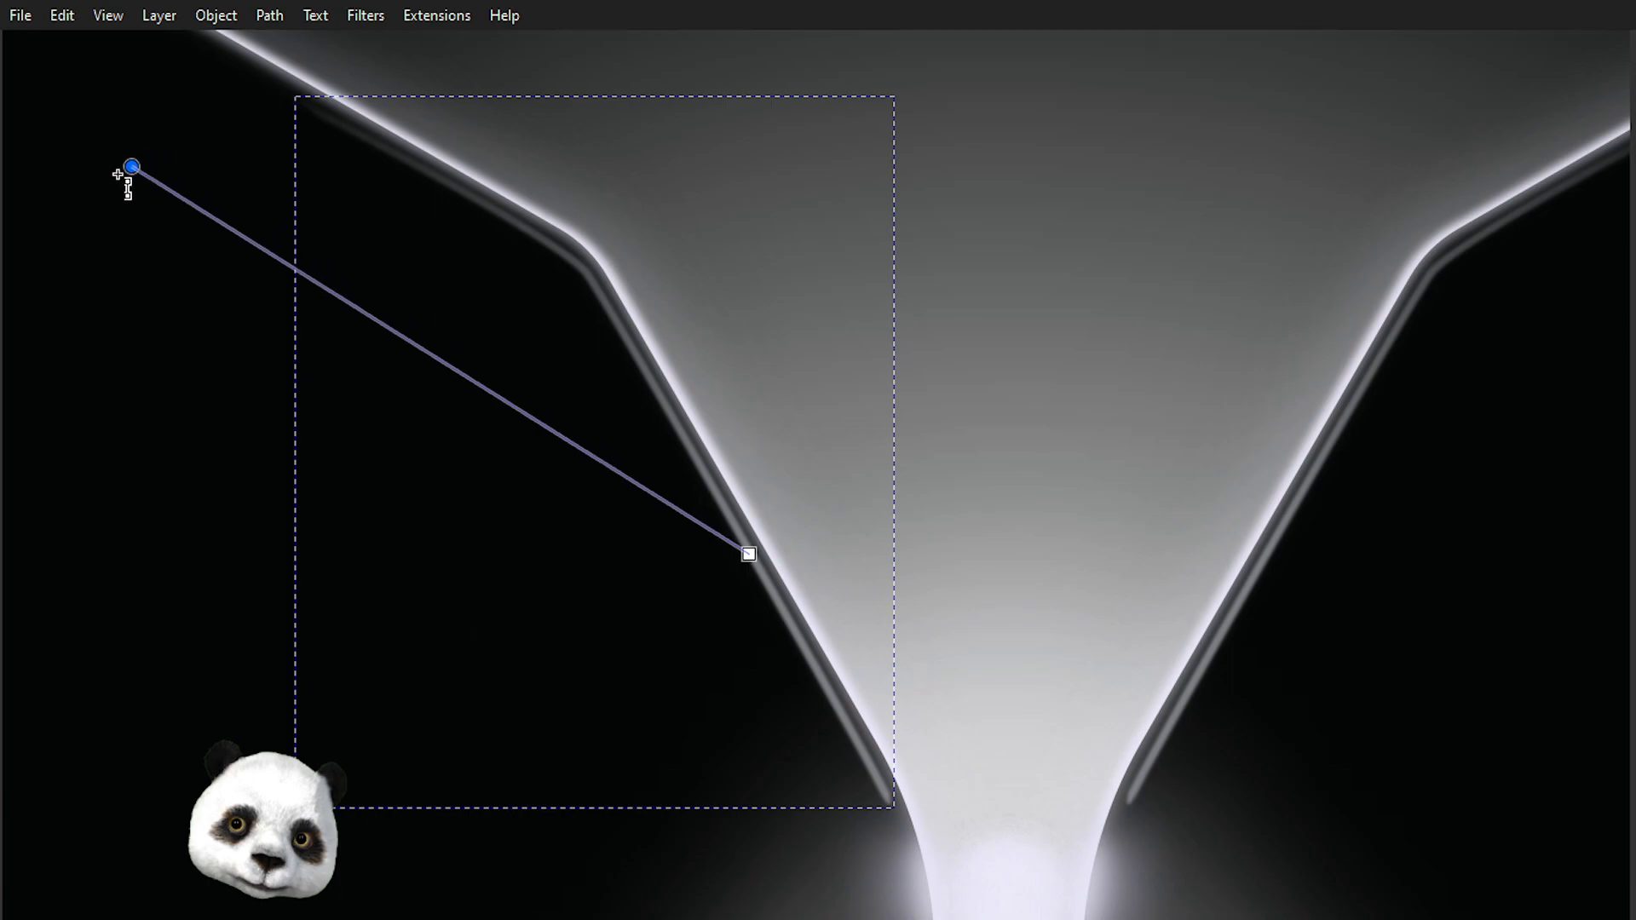
{"action": "double_click", "coordinate": [115, 187]}
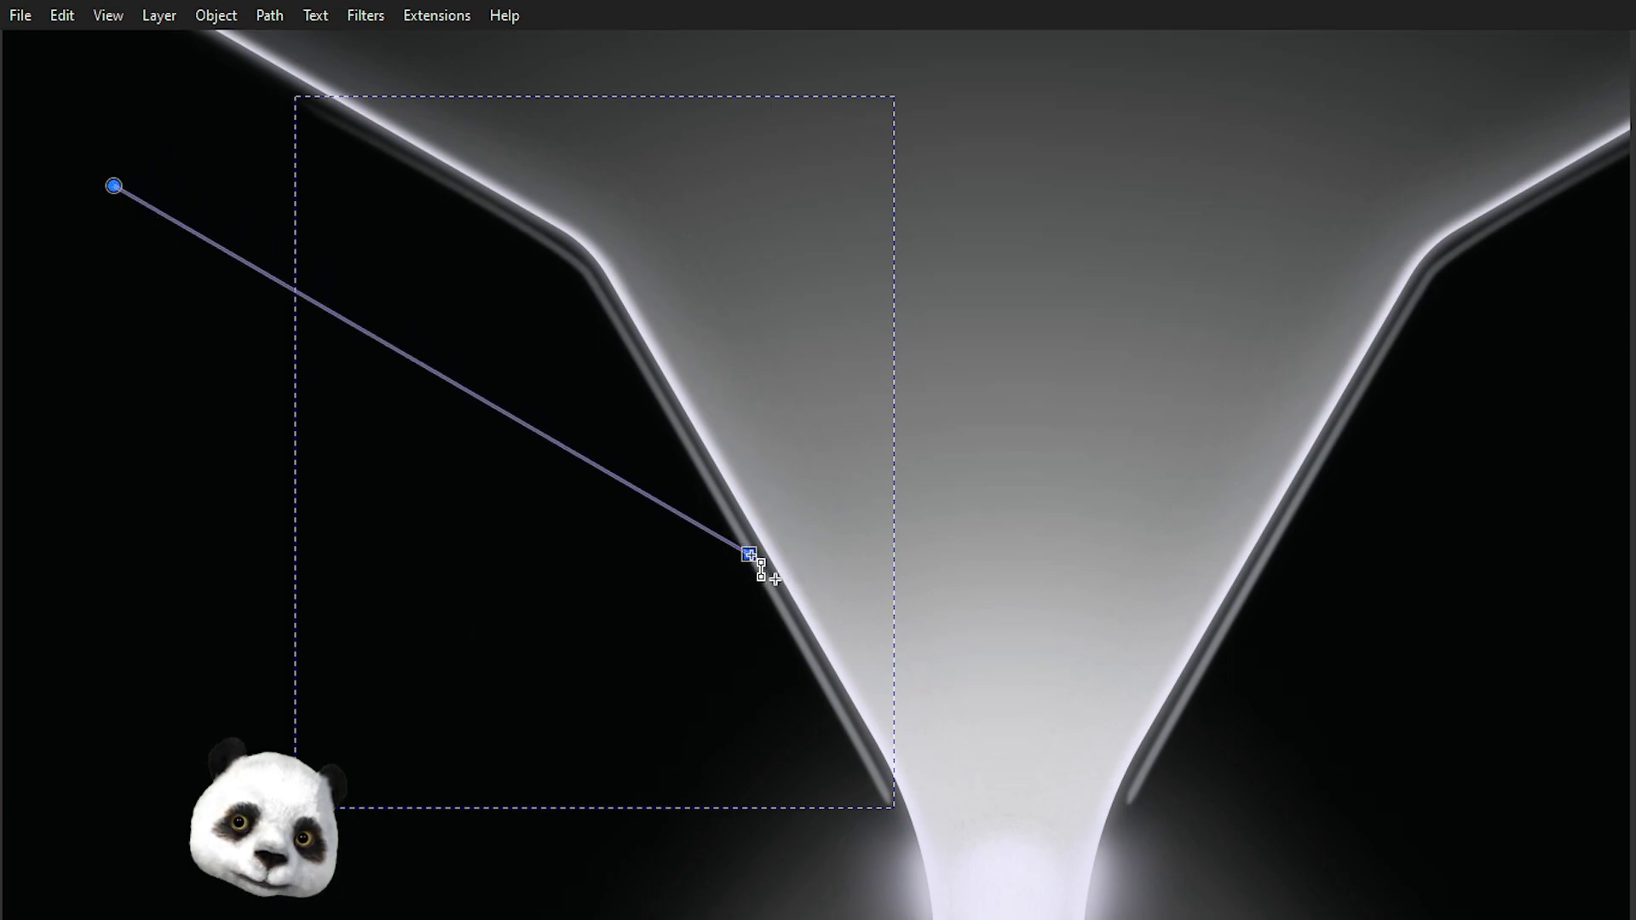
{"action": "left_click_drag", "start_coordinate": [814, 661], "coordinate": [889, 773]}
{"action": "key", "text": "s"}
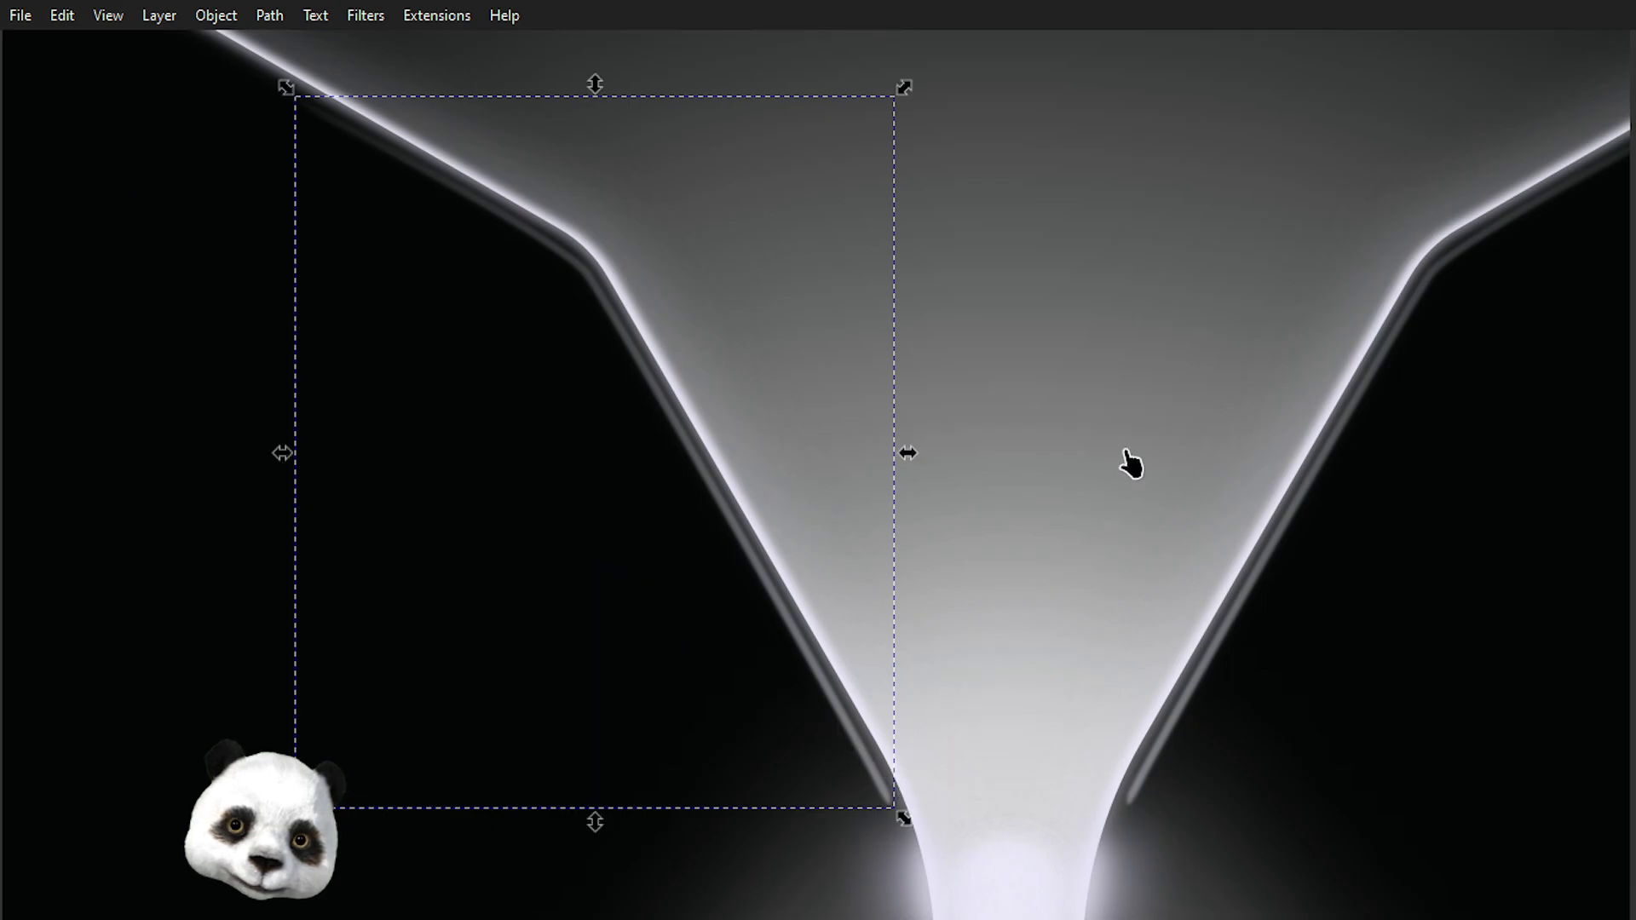
{"action": "key", "text": "Escape"}
Select the inner glow near the funnel neck and move its gradient start point upward.
{"action": "scroll", "coordinate": [1146, 380], "scroll_direction": "down", "scroll_amount": 4}
{"action": "left_click", "coordinate": [1177, 387]}
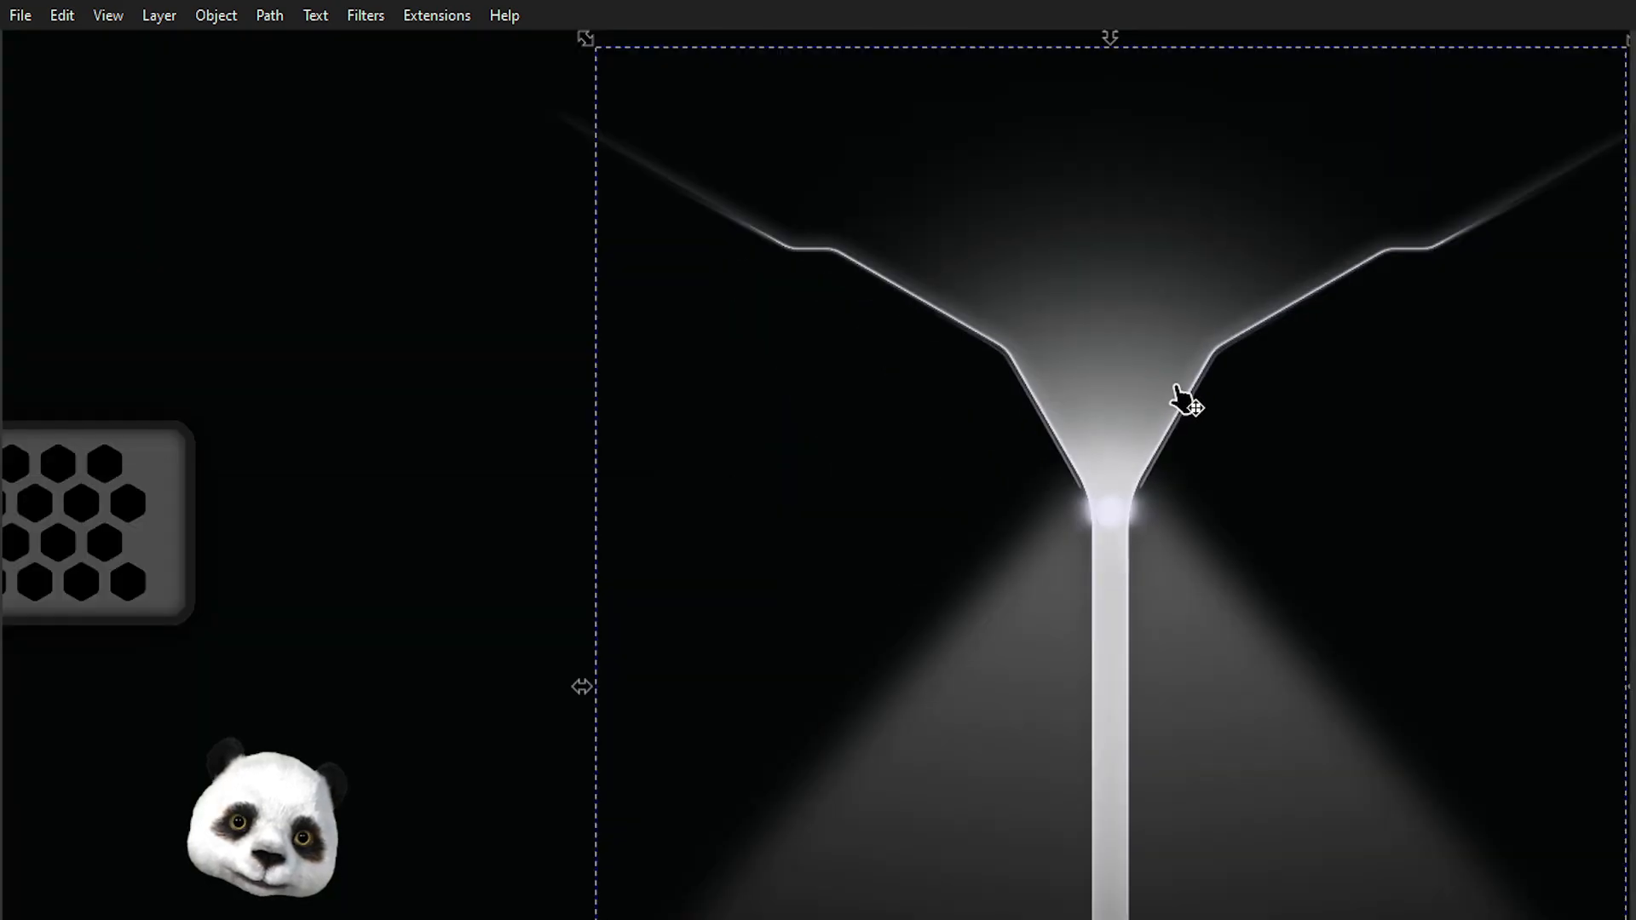
{"action": "scroll", "coordinate": [1139, 387], "scroll_direction": "up", "scroll_amount": 2}
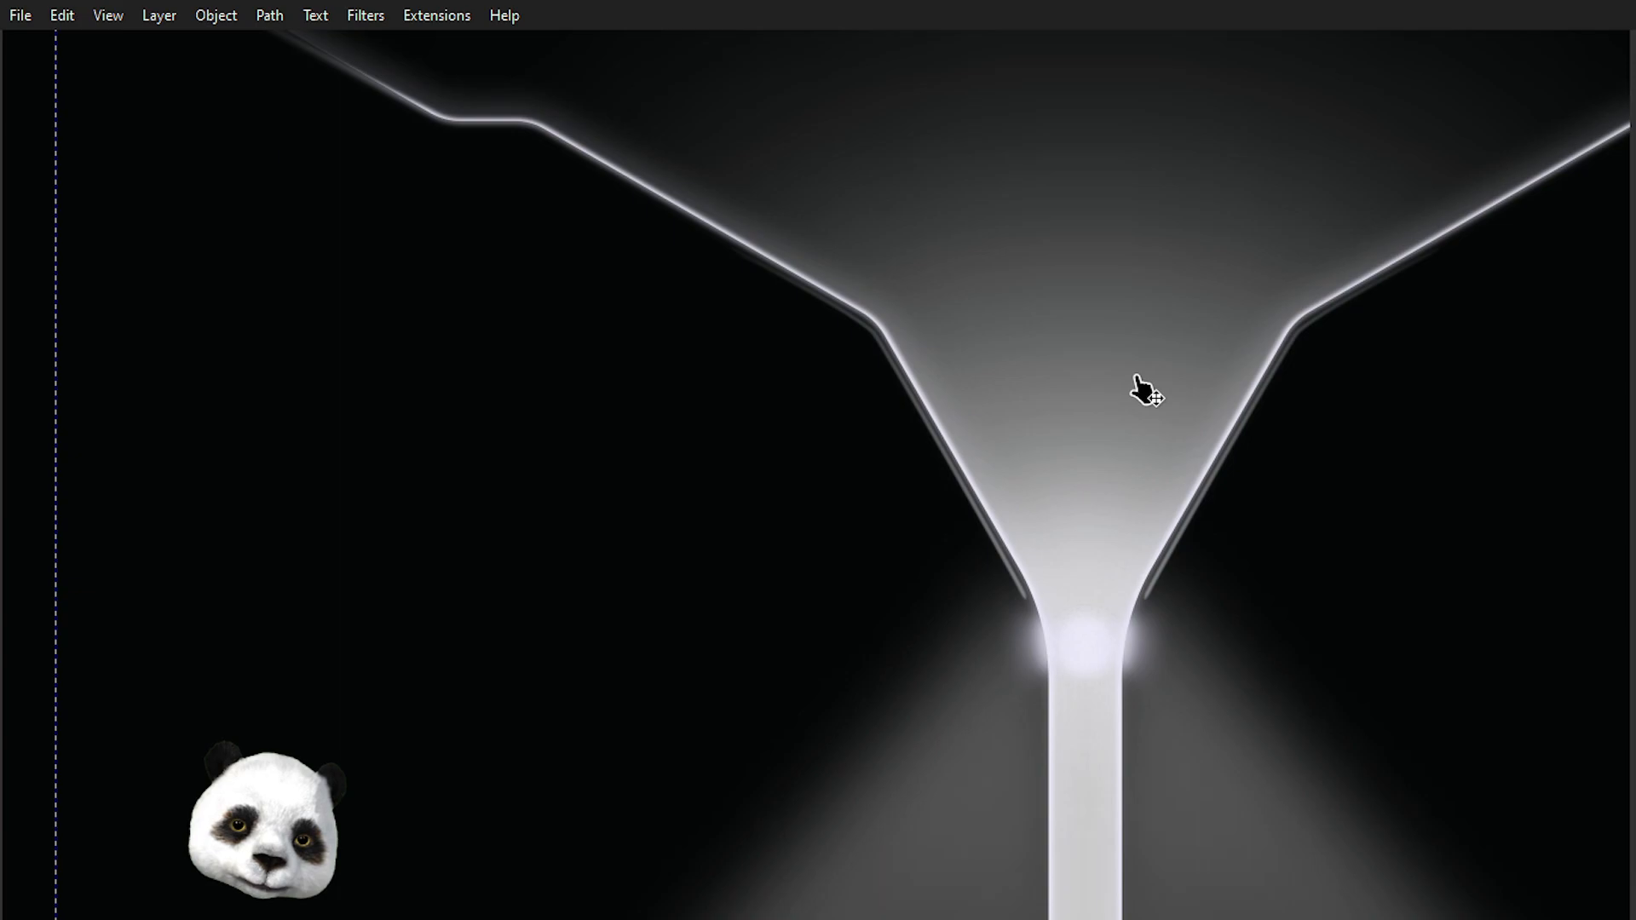
{"action": "key", "text": "g"}
{"action": "left_click", "coordinate": [989, 530]}
{"action": "left_click", "coordinate": [637, 291]}
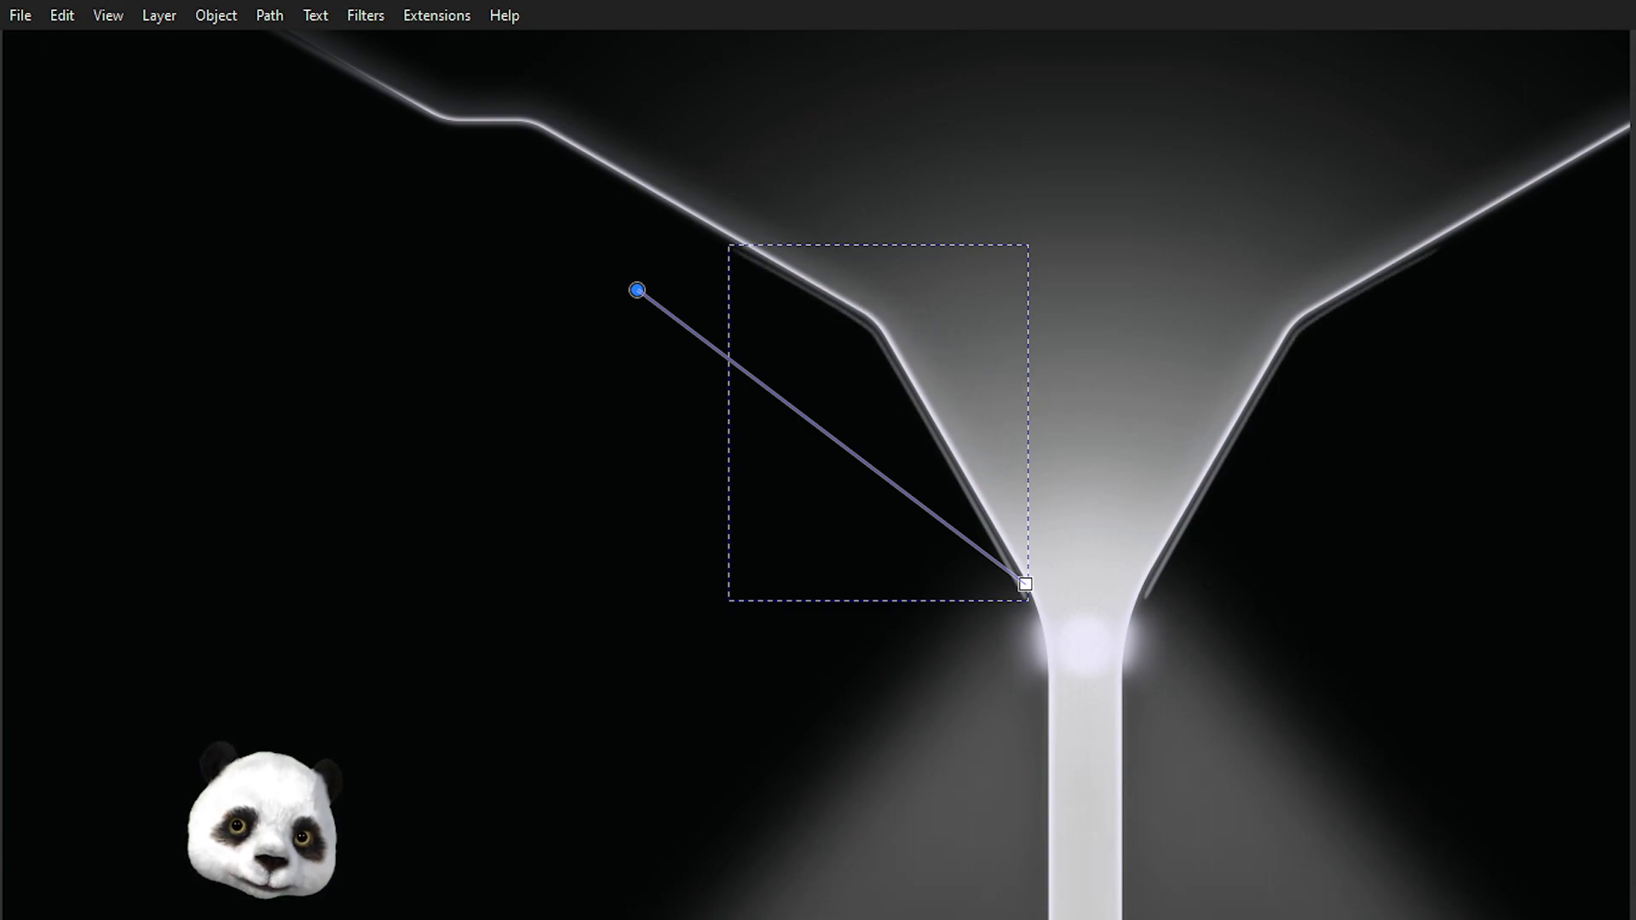
{"action": "left_click", "coordinate": [638, 291]}
{"action": "left_click_drag", "start_coordinate": [637, 291], "coordinate": [629, 214]}
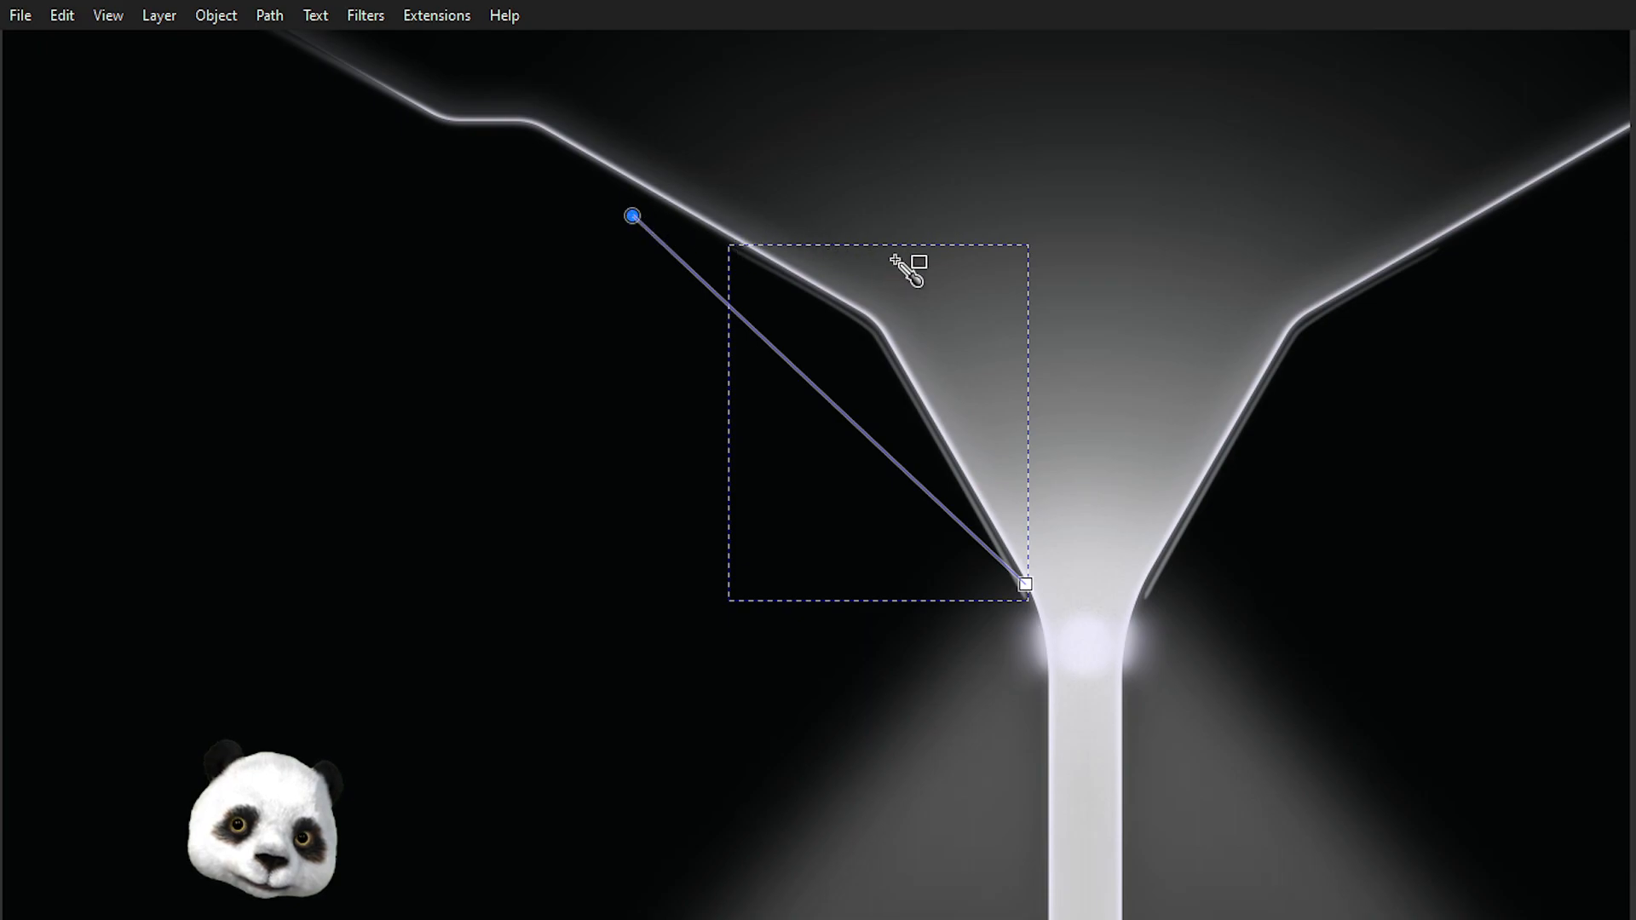
{"action": "key", "text": "s"}
{"action": "key", "text": "Escape"}
Review the funnel, neck and light cone at several zoom levels.
{"action": "scroll", "coordinate": [1182, 299], "scroll_direction": "down", "scroll_amount": 3}
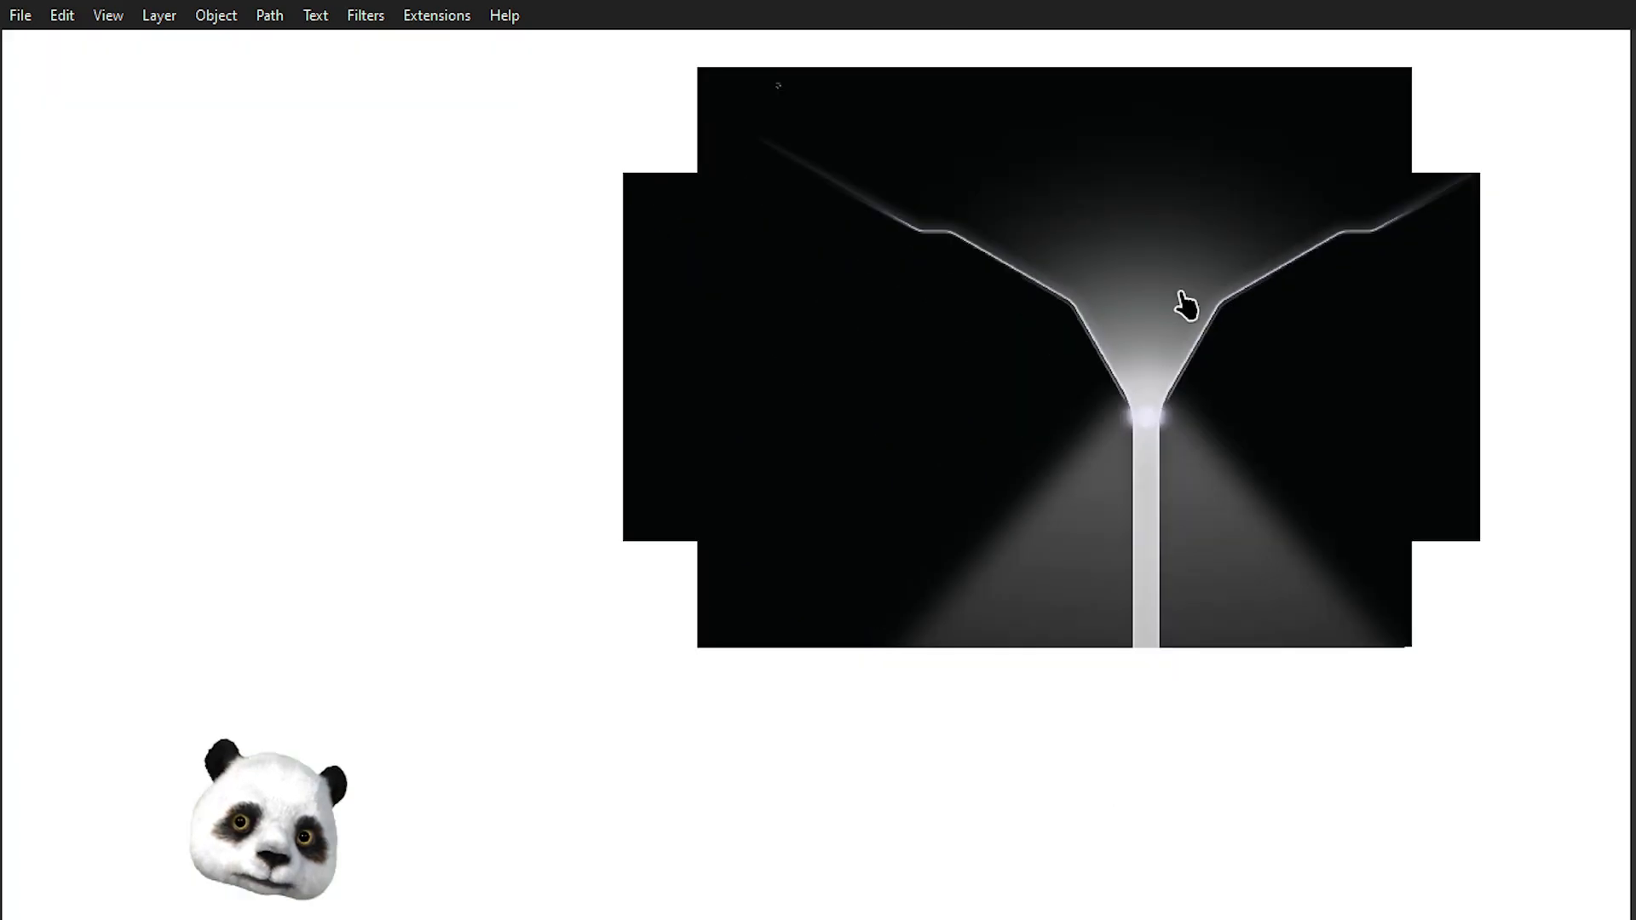
{"action": "left_click_drag", "start_coordinate": [1056, 394], "coordinate": [752, 505]}
{"action": "scroll", "coordinate": [780, 493], "scroll_direction": "up", "scroll_amount": 2}
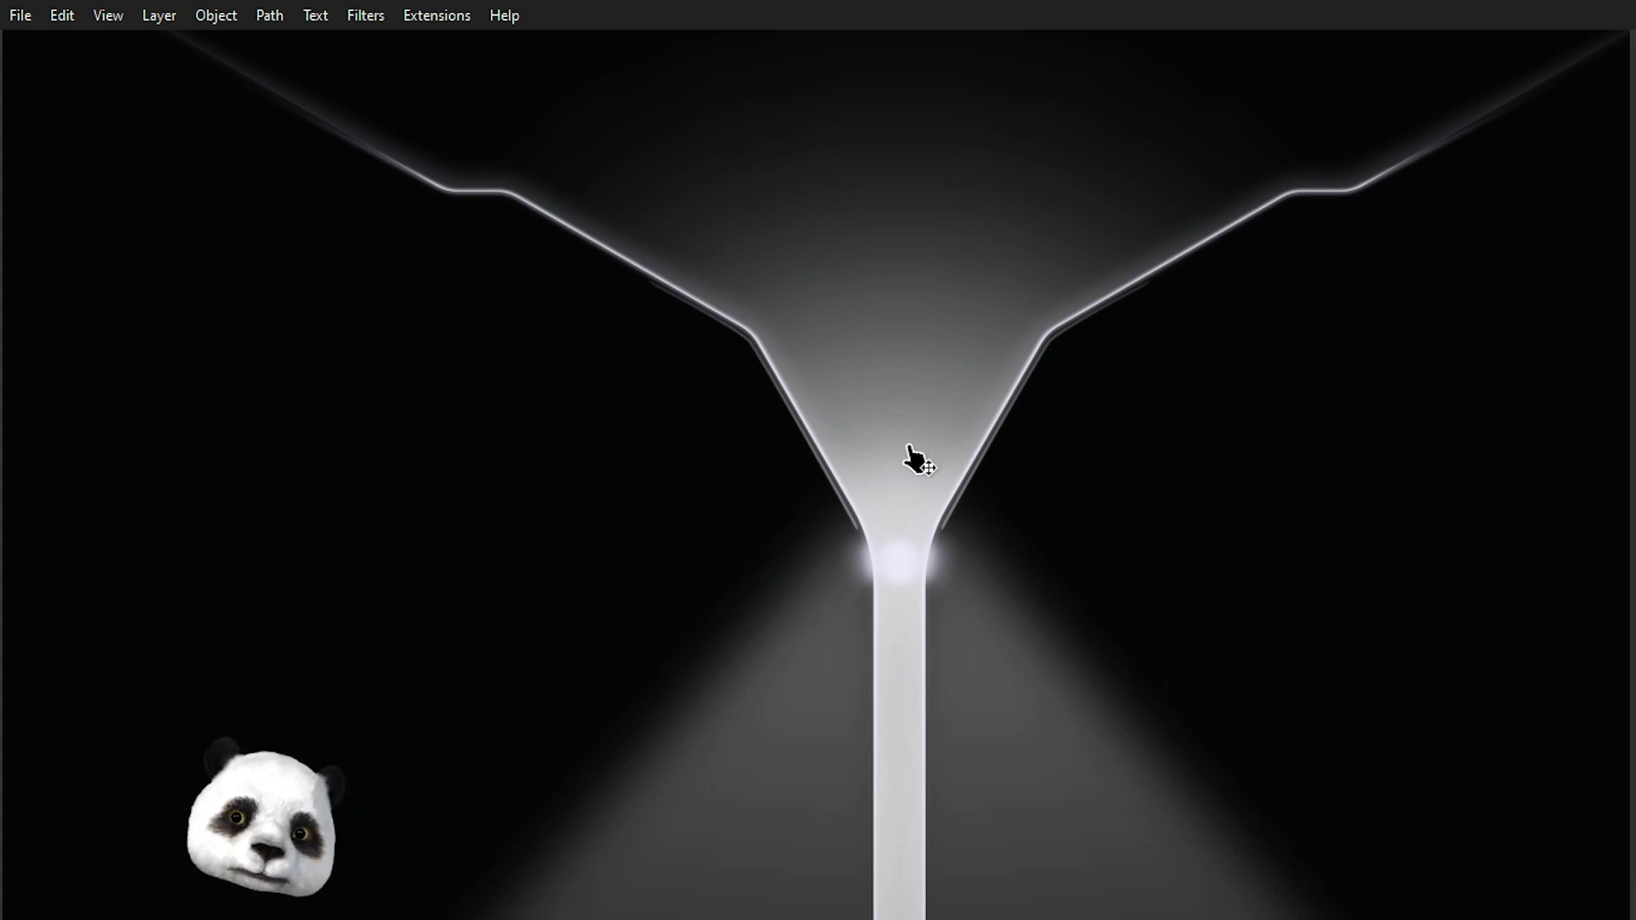
{"action": "scroll", "coordinate": [909, 461], "scroll_direction": "down", "scroll_amount": 1}
{"action": "scroll", "coordinate": [908, 437], "scroll_direction": "down", "scroll_amount": 2}
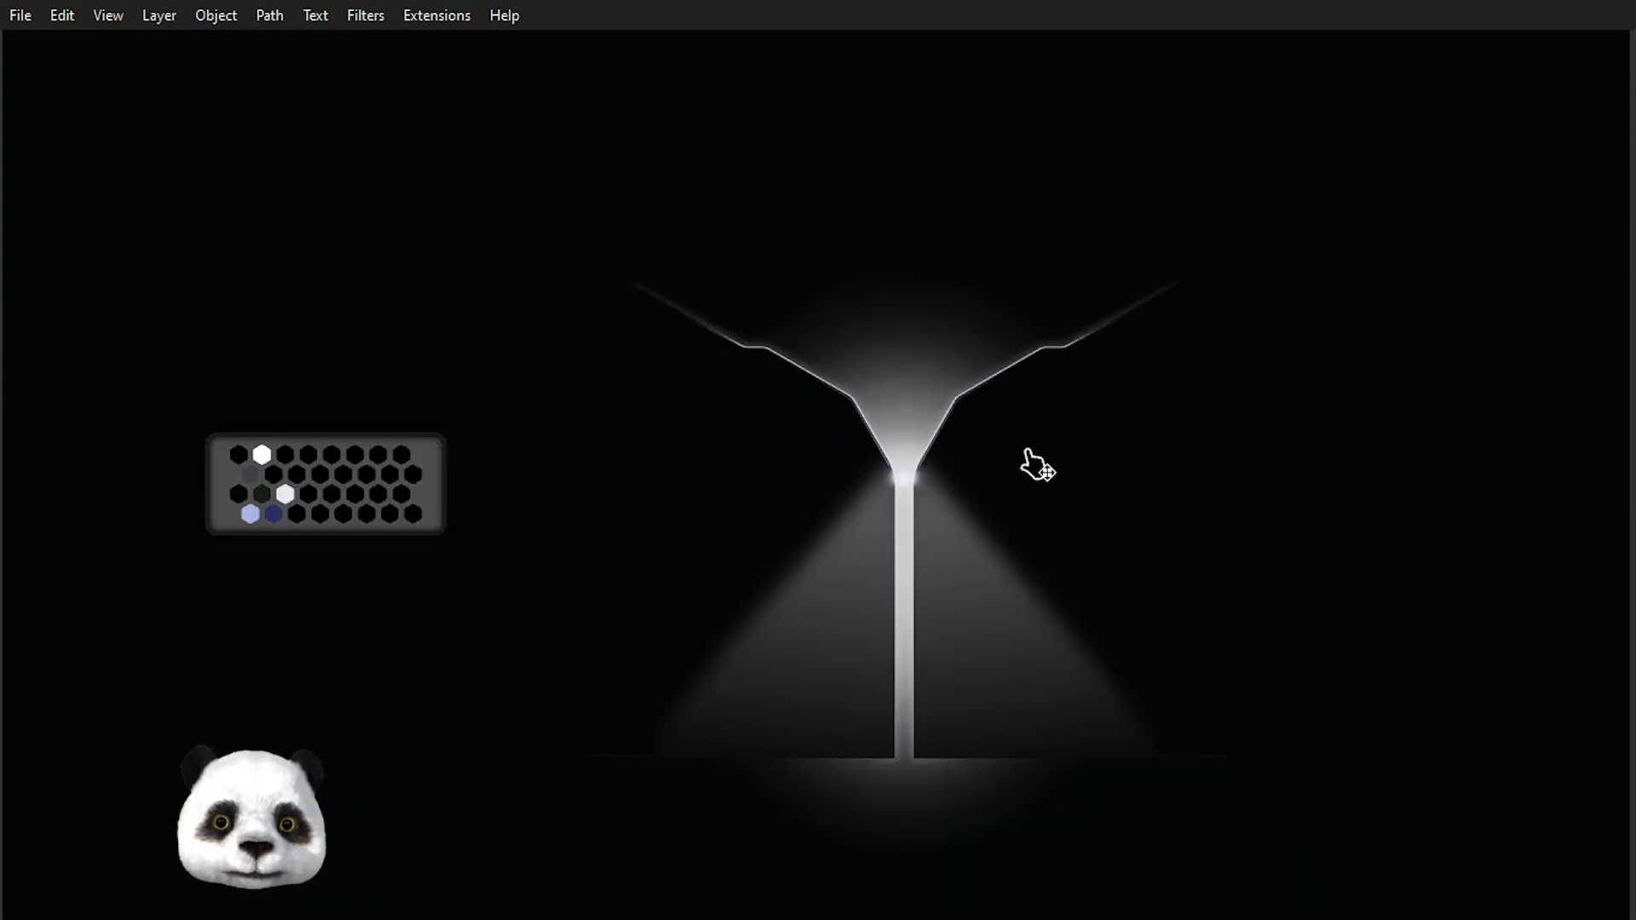
{"action": "scroll", "coordinate": [925, 465], "scroll_direction": "up", "scroll_amount": 3}
{"action": "scroll", "coordinate": [993, 447], "scroll_direction": "down", "scroll_amount": 3}
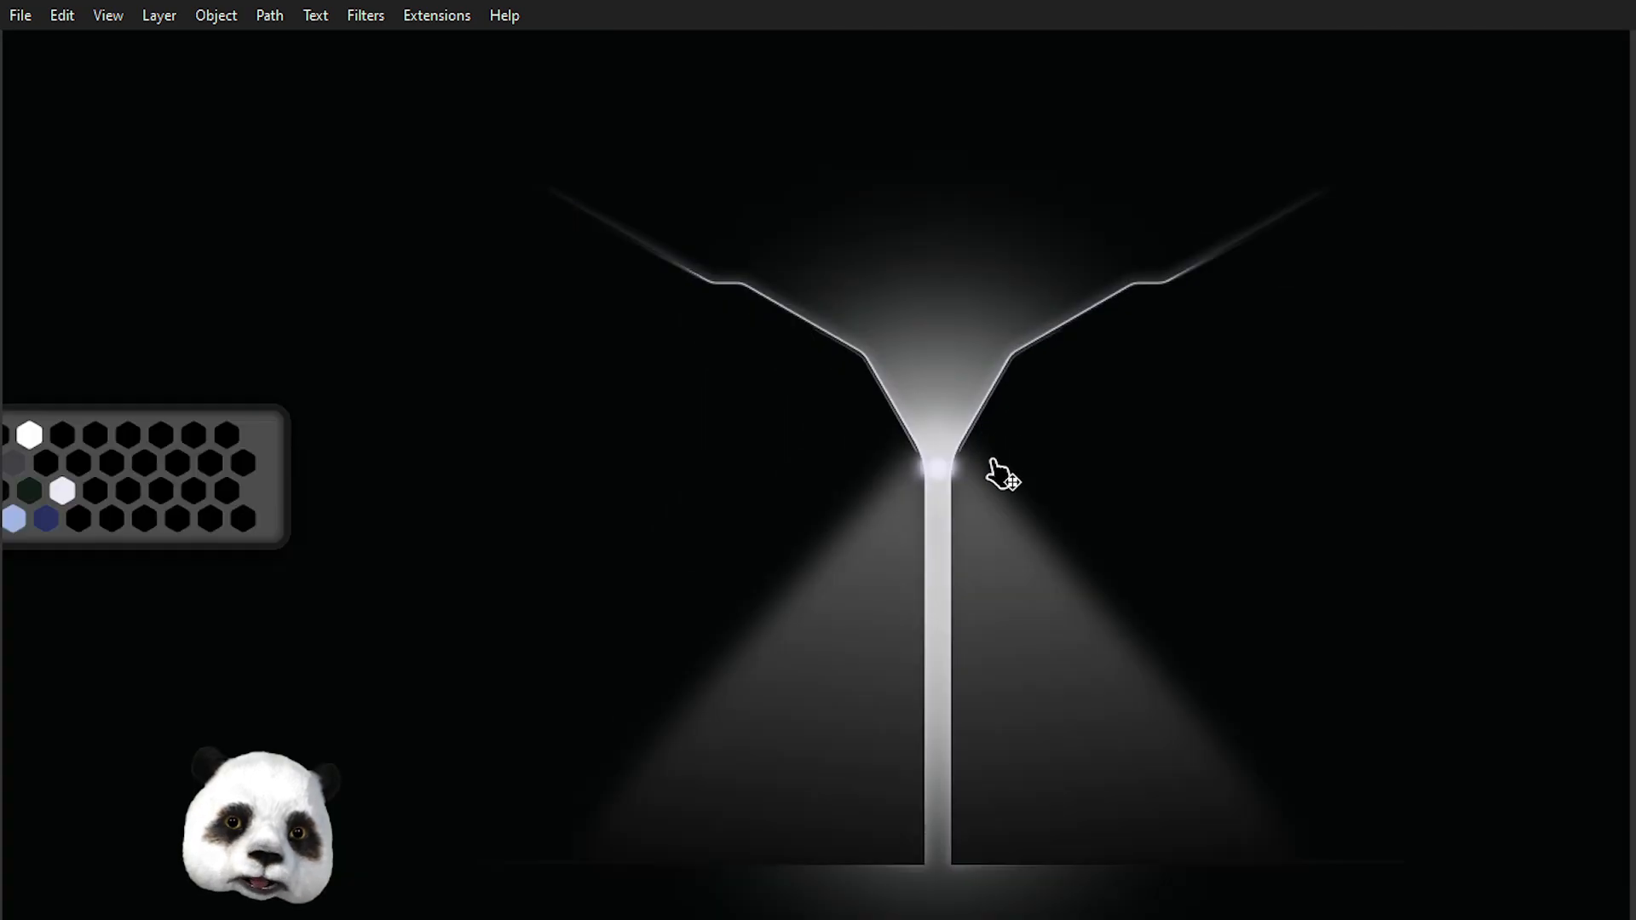
{"action": "scroll", "coordinate": [910, 682], "scroll_direction": "up", "scroll_amount": 3}
Apply the dark blue palette swatch to the light cone's upper gradient stop, undoing and redoing it.
{"action": "left_click", "coordinate": [887, 576]}
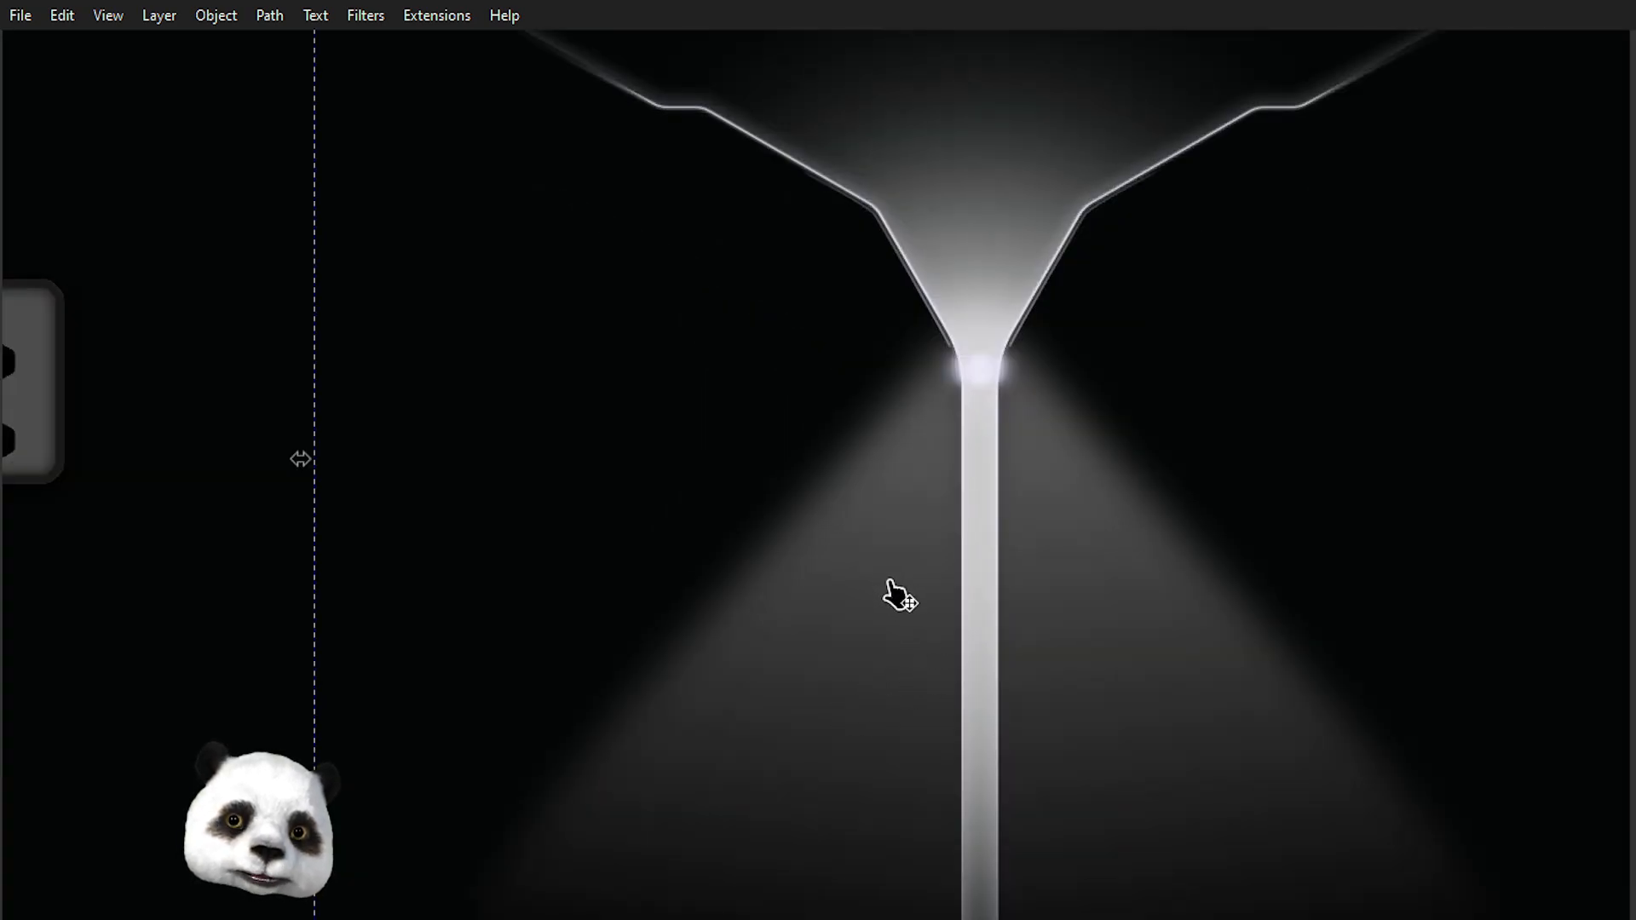
{"action": "key", "text": "g"}
{"action": "left_click", "coordinate": [936, 491]}
{"action": "left_click", "coordinate": [934, 447]}
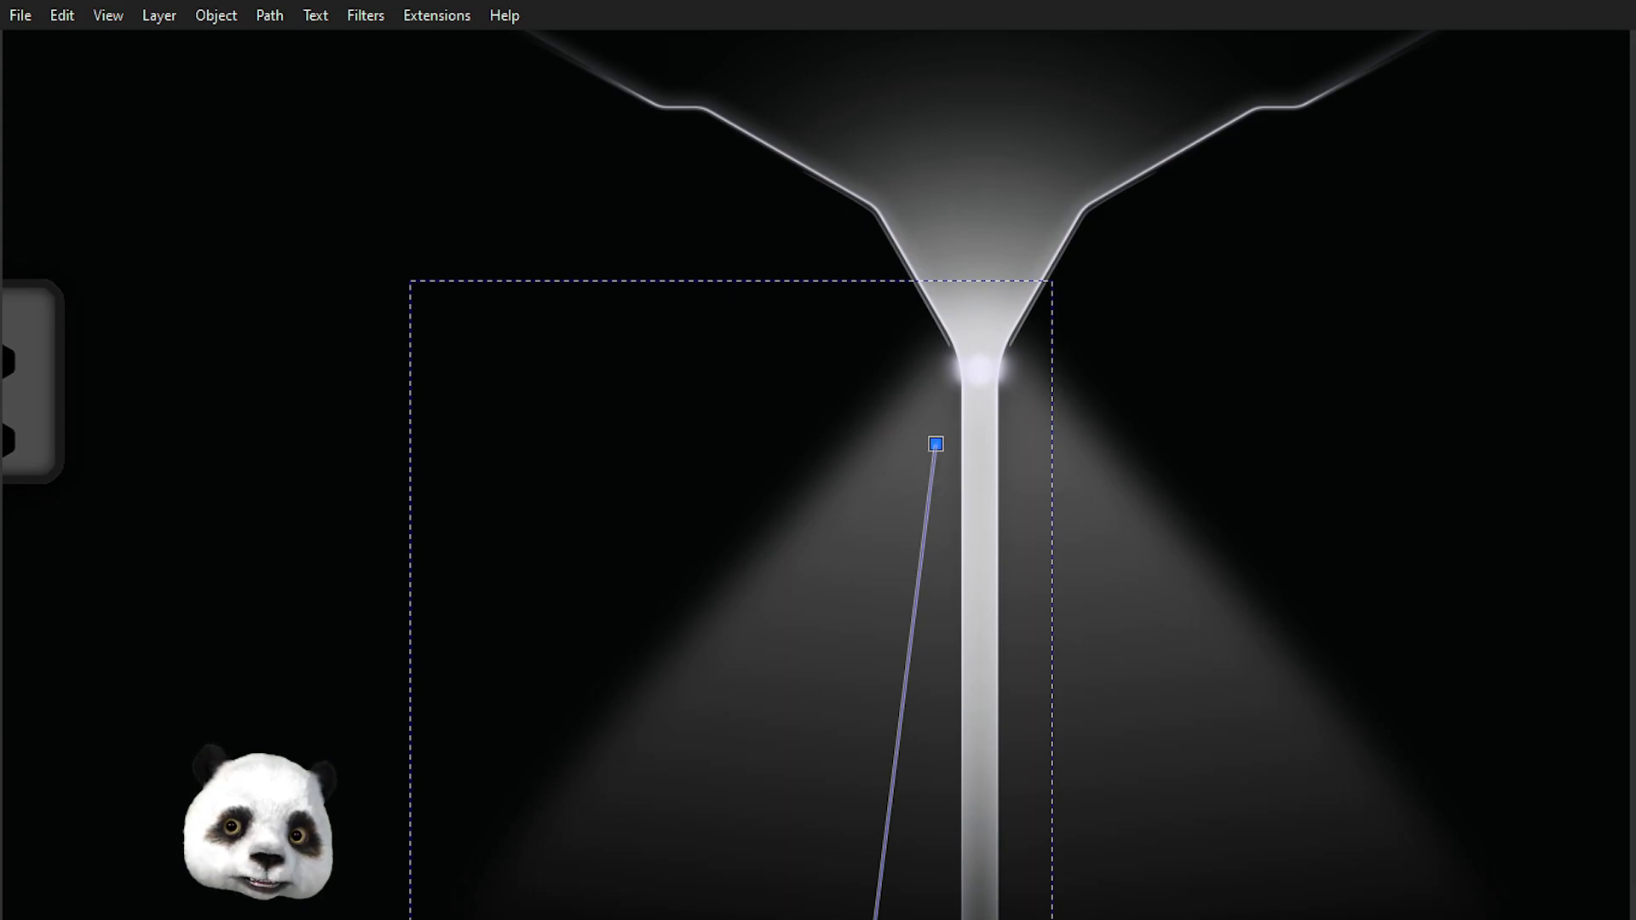
{"action": "left_click_drag", "start_coordinate": [502, 576], "coordinate": [971, 564]}
{"action": "key", "text": "d"}
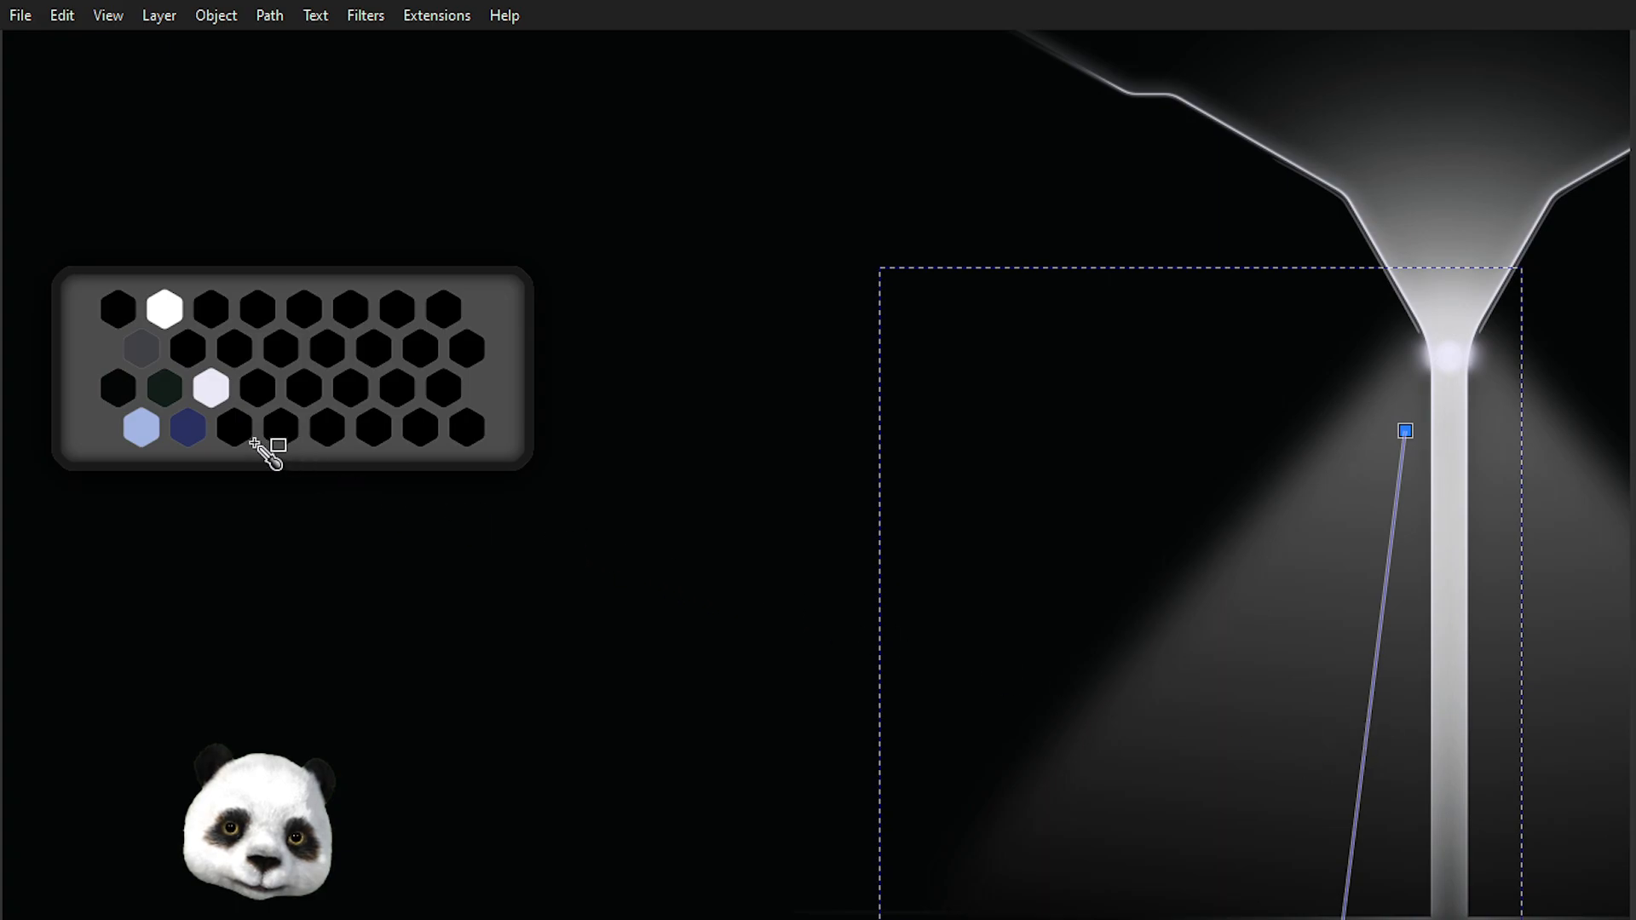
{"action": "left_click", "coordinate": [207, 436]}
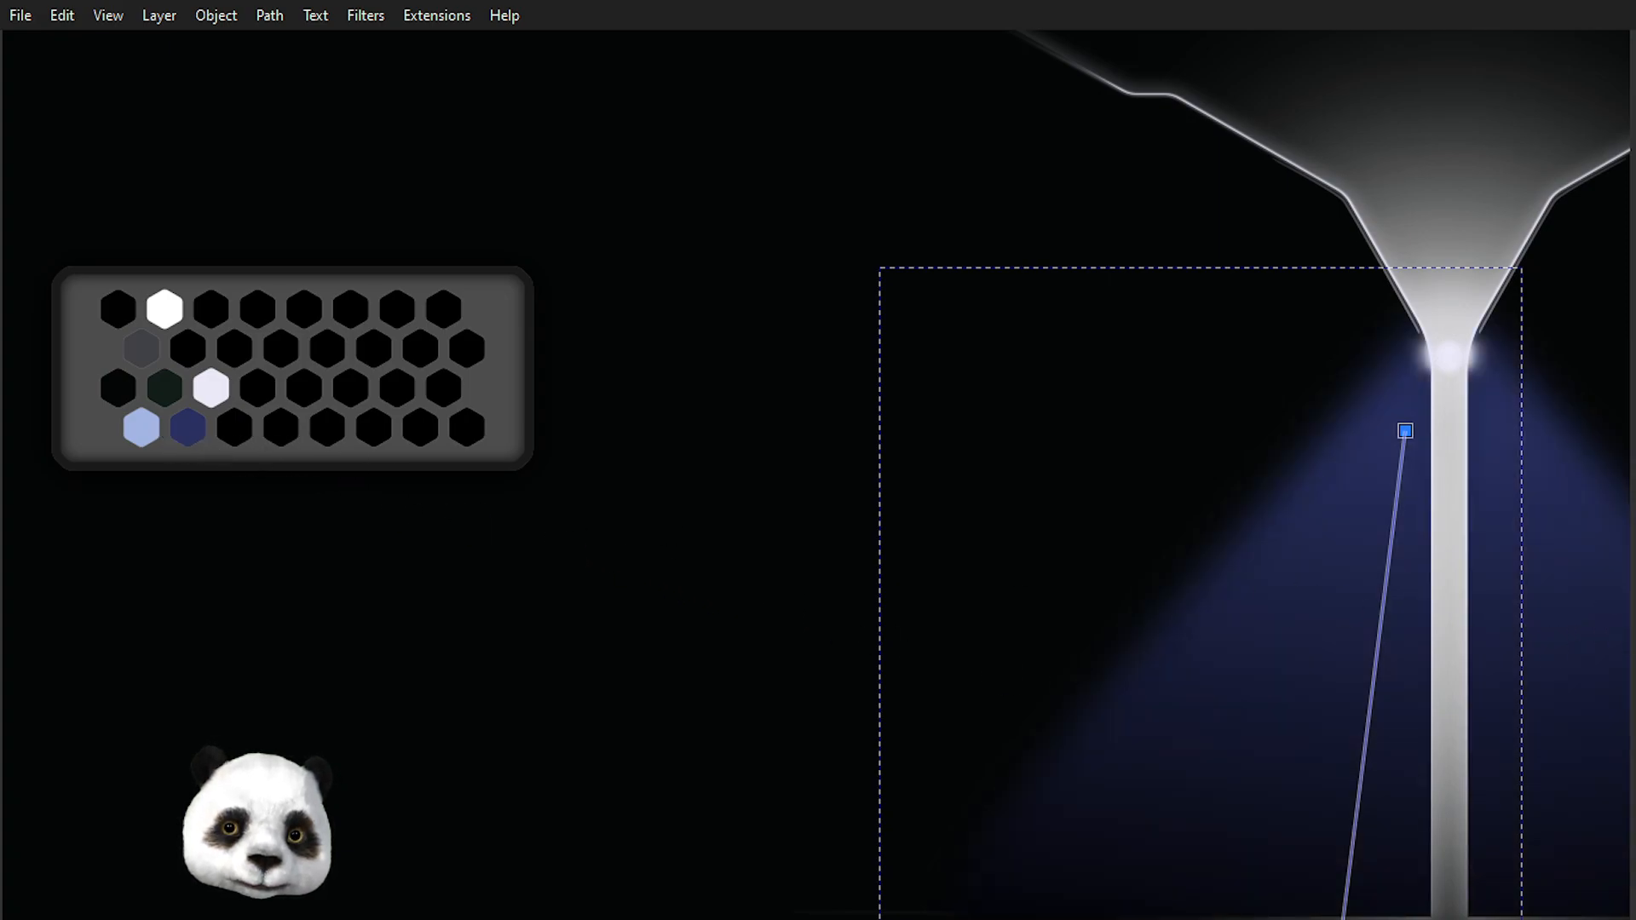
{"action": "key", "text": "ctrl+z"}
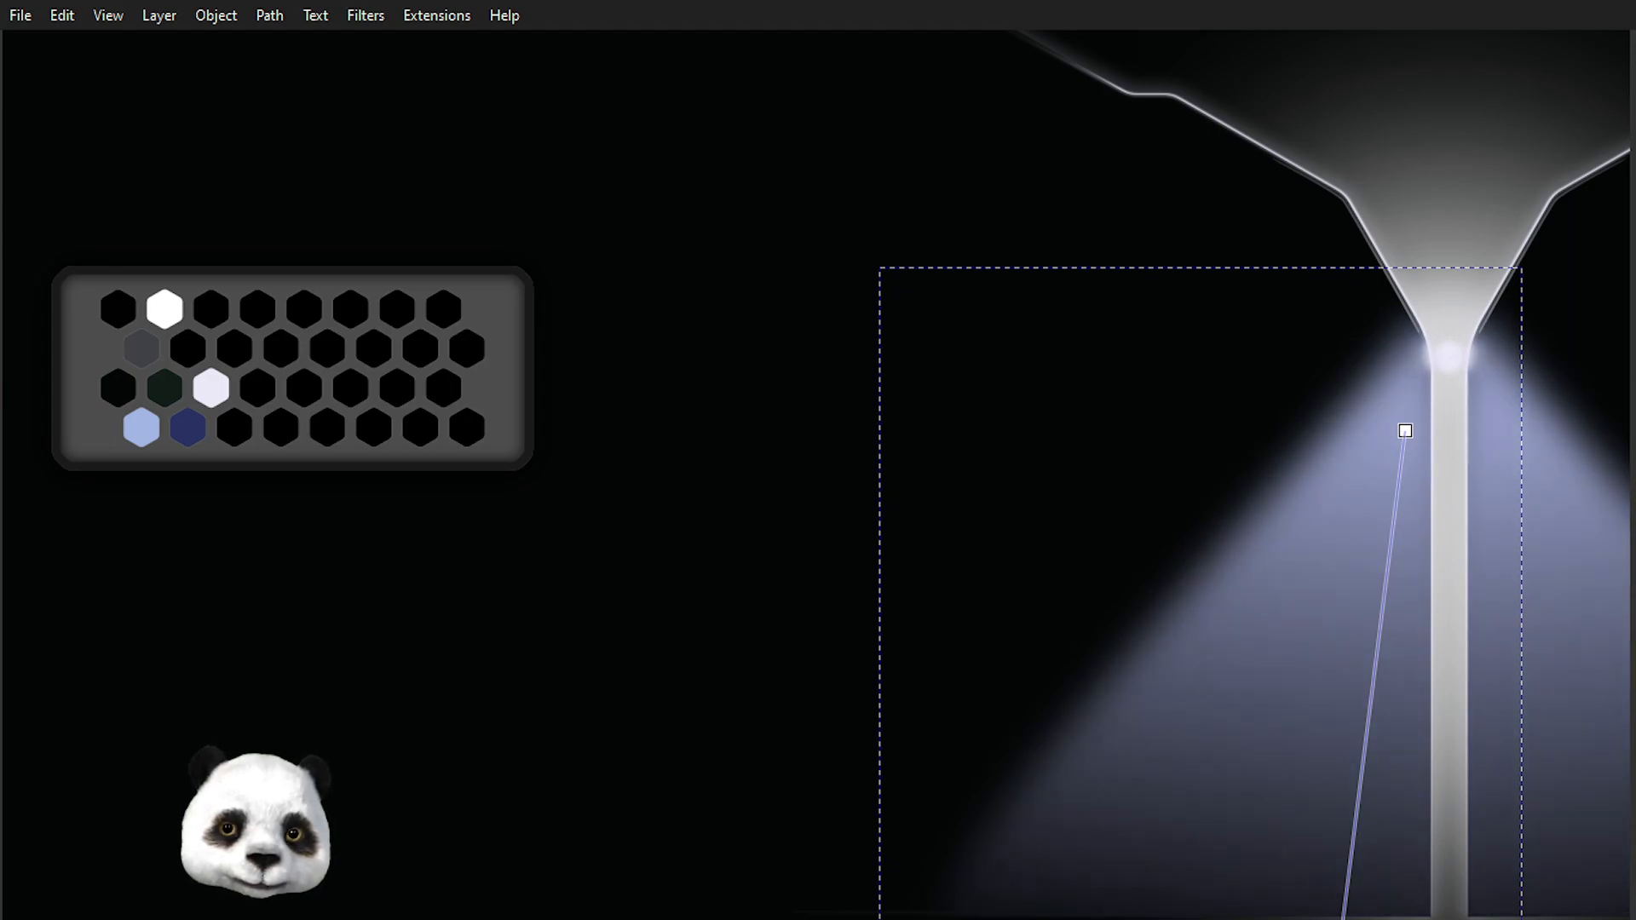
{"action": "key", "text": "ctrl+shift+z"}
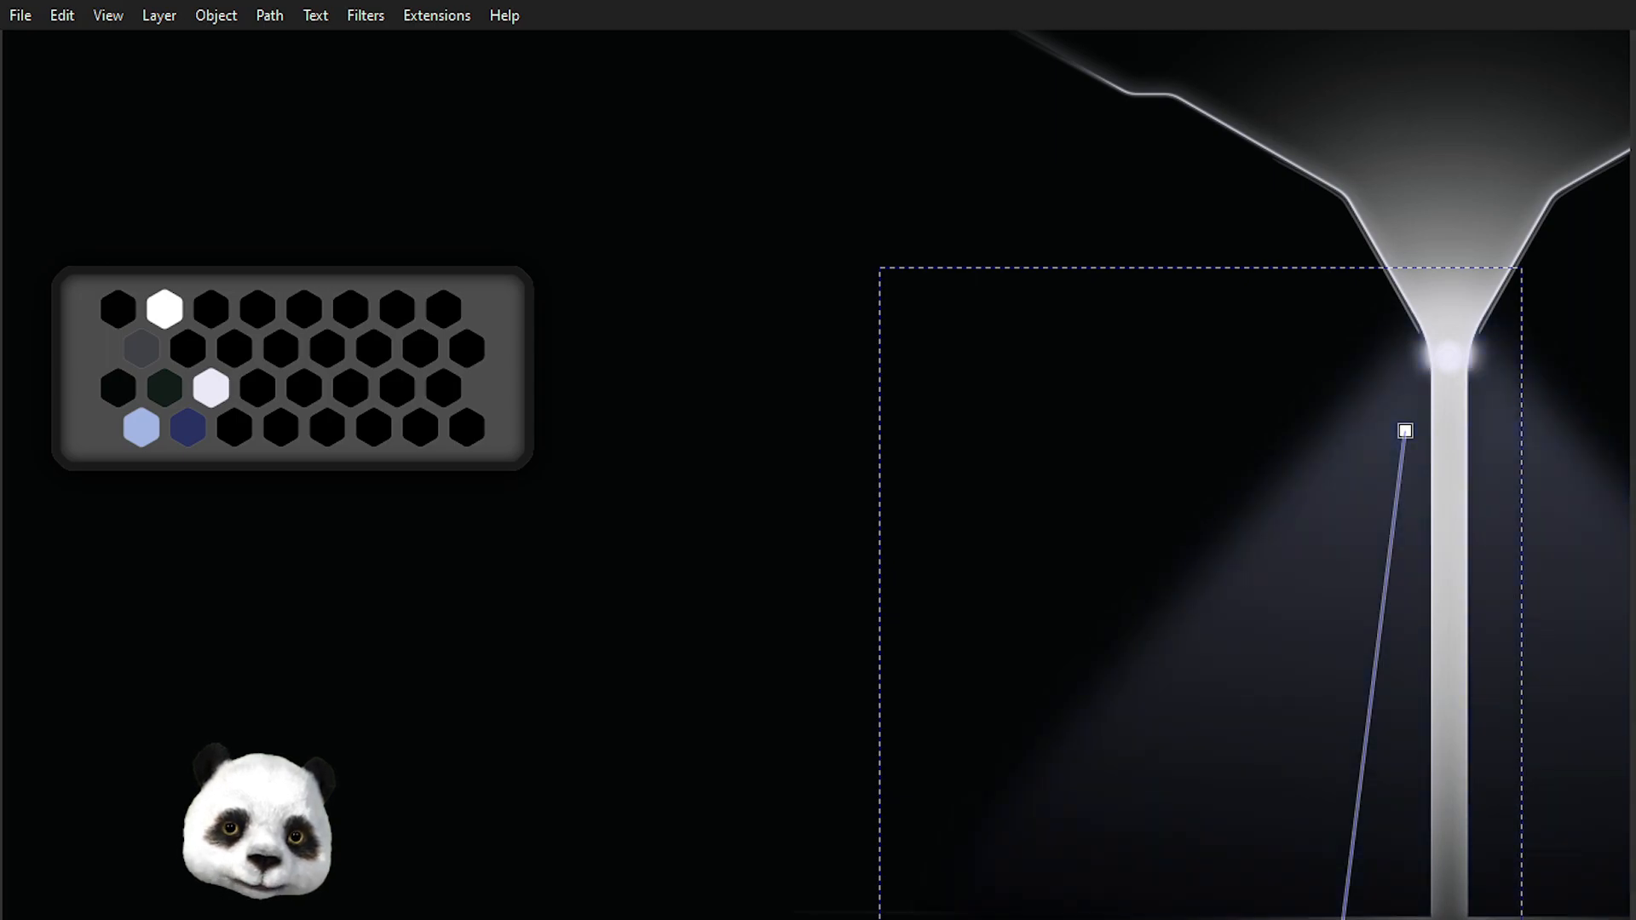
Apply dark blue to the cone's lower gradient stop and pick a pale colour for its upper stop.
{"action": "scroll", "coordinate": [1363, 701], "scroll_direction": "down", "scroll_amount": 6}
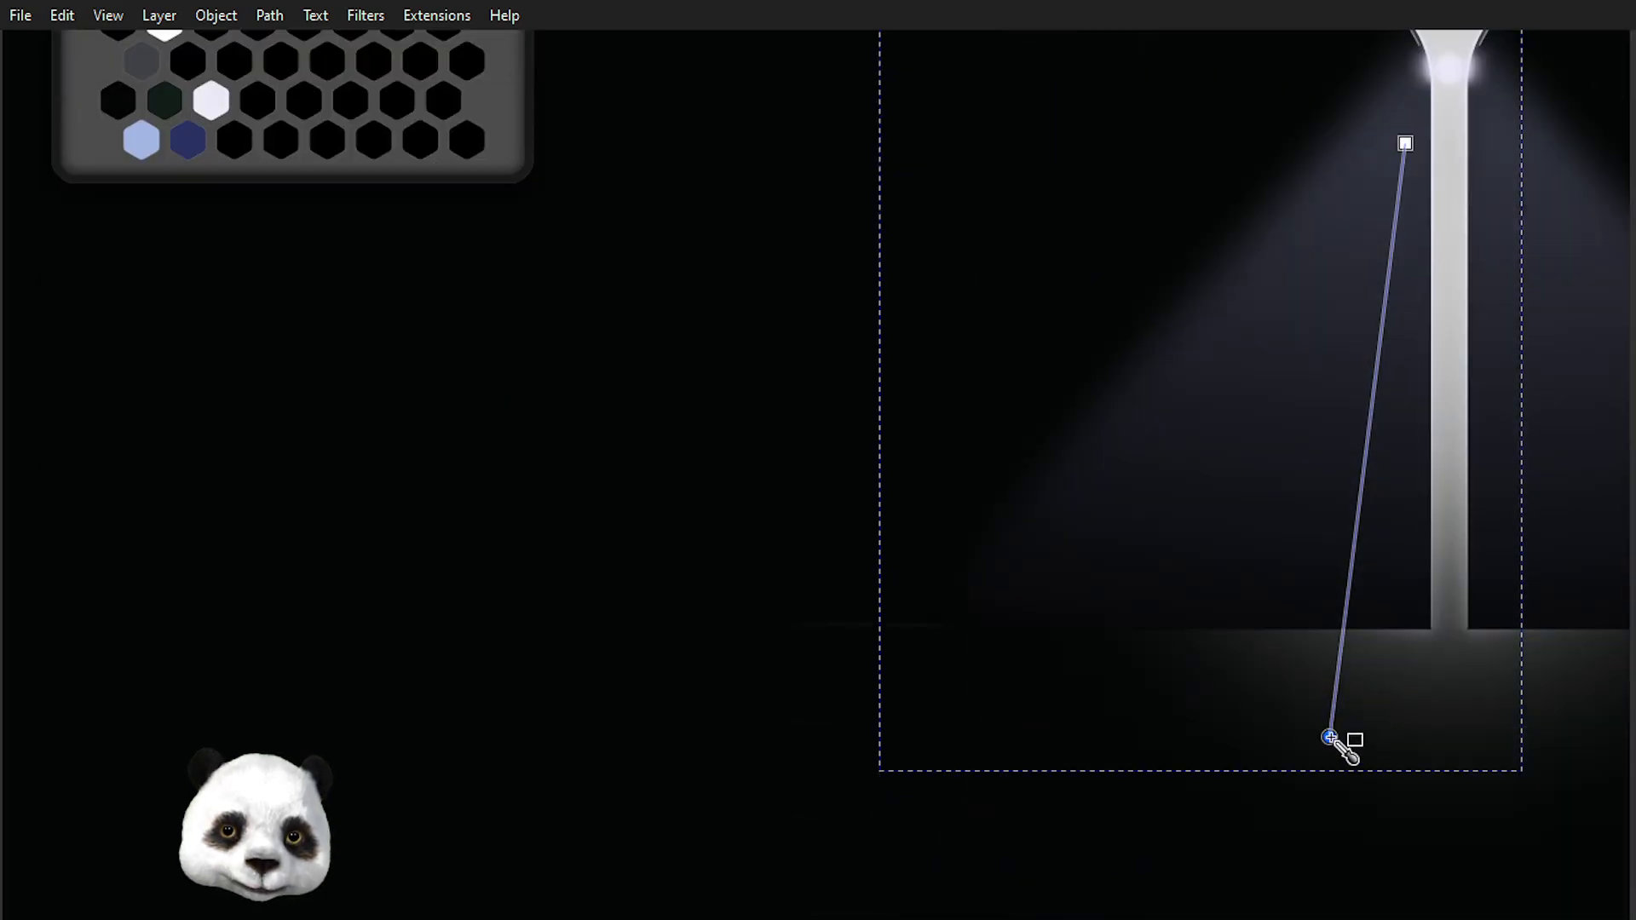
{"action": "left_click", "coordinate": [188, 141]}
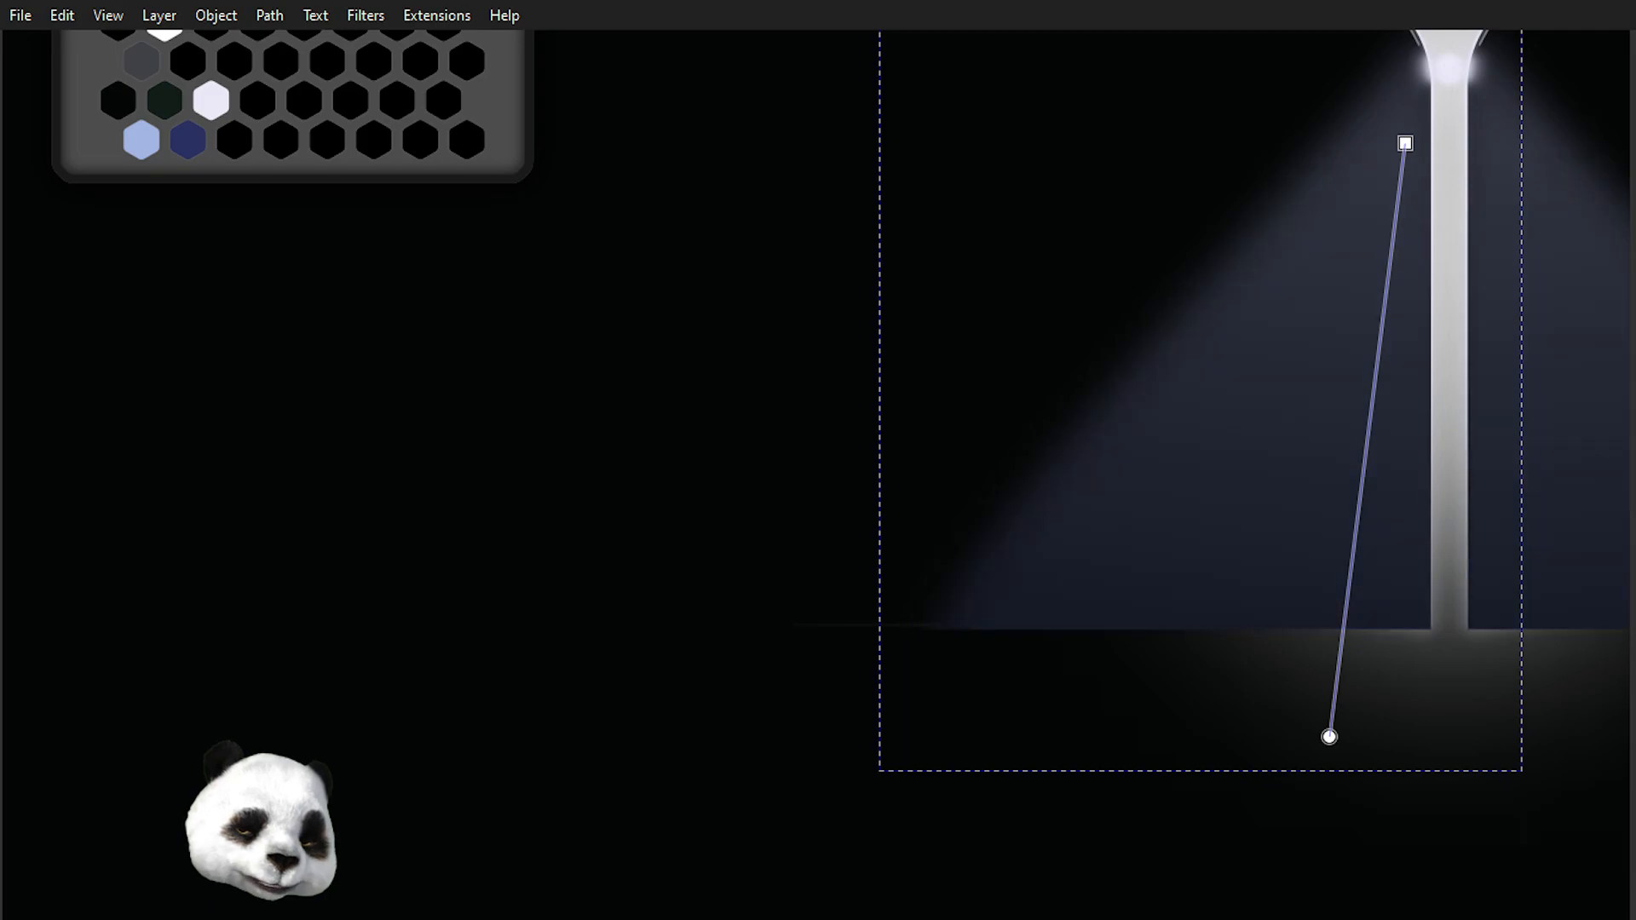
{"action": "scroll", "coordinate": [1378, 600], "scroll_direction": "down", "scroll_amount": 1}
{"action": "left_click_drag", "start_coordinate": [1275, 605], "coordinate": [596, 778]}
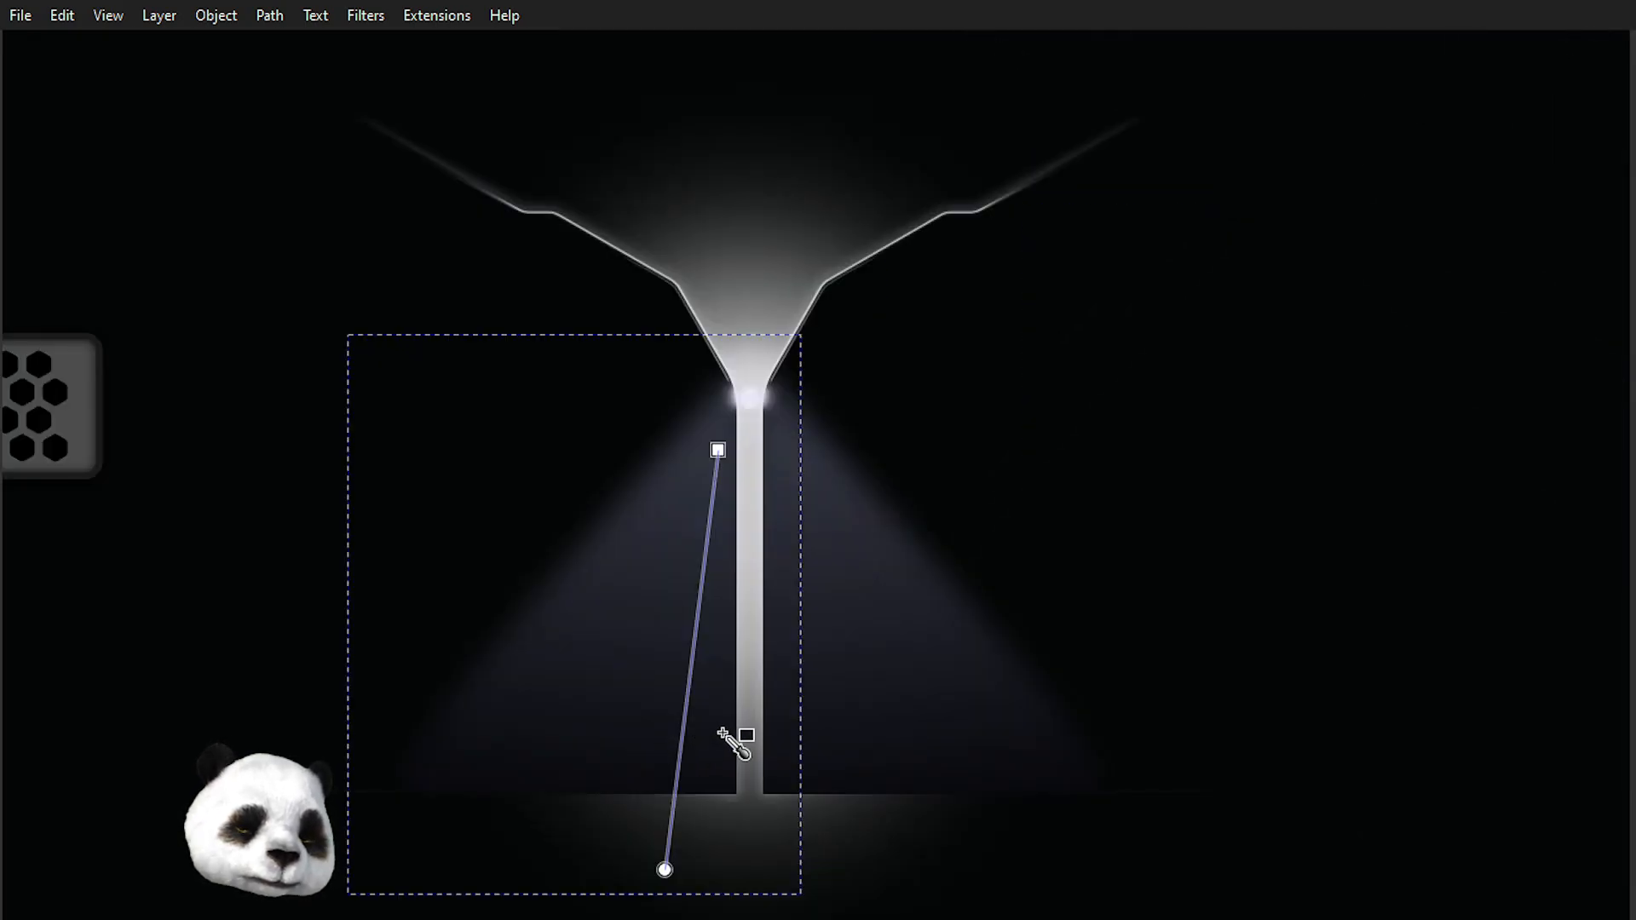
{"action": "left_click", "coordinate": [718, 450]}
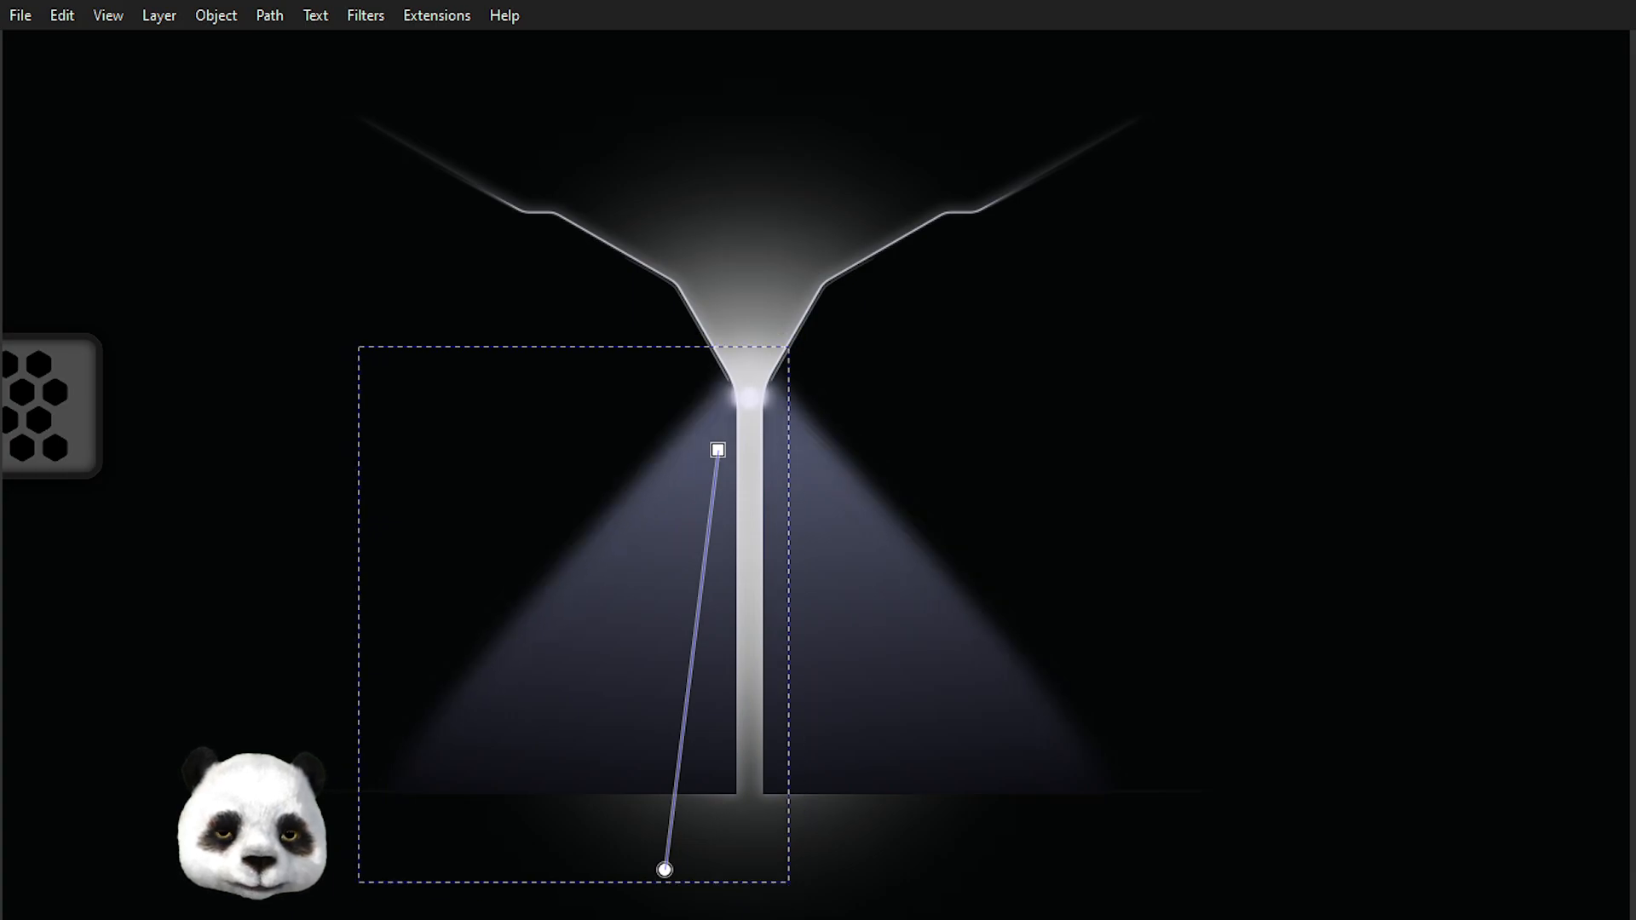
Reshape the light cone's left edge with the node tool, moving its middle node and handles outward.
{"action": "scroll", "coordinate": [912, 501], "scroll_direction": "down", "scroll_amount": 3}
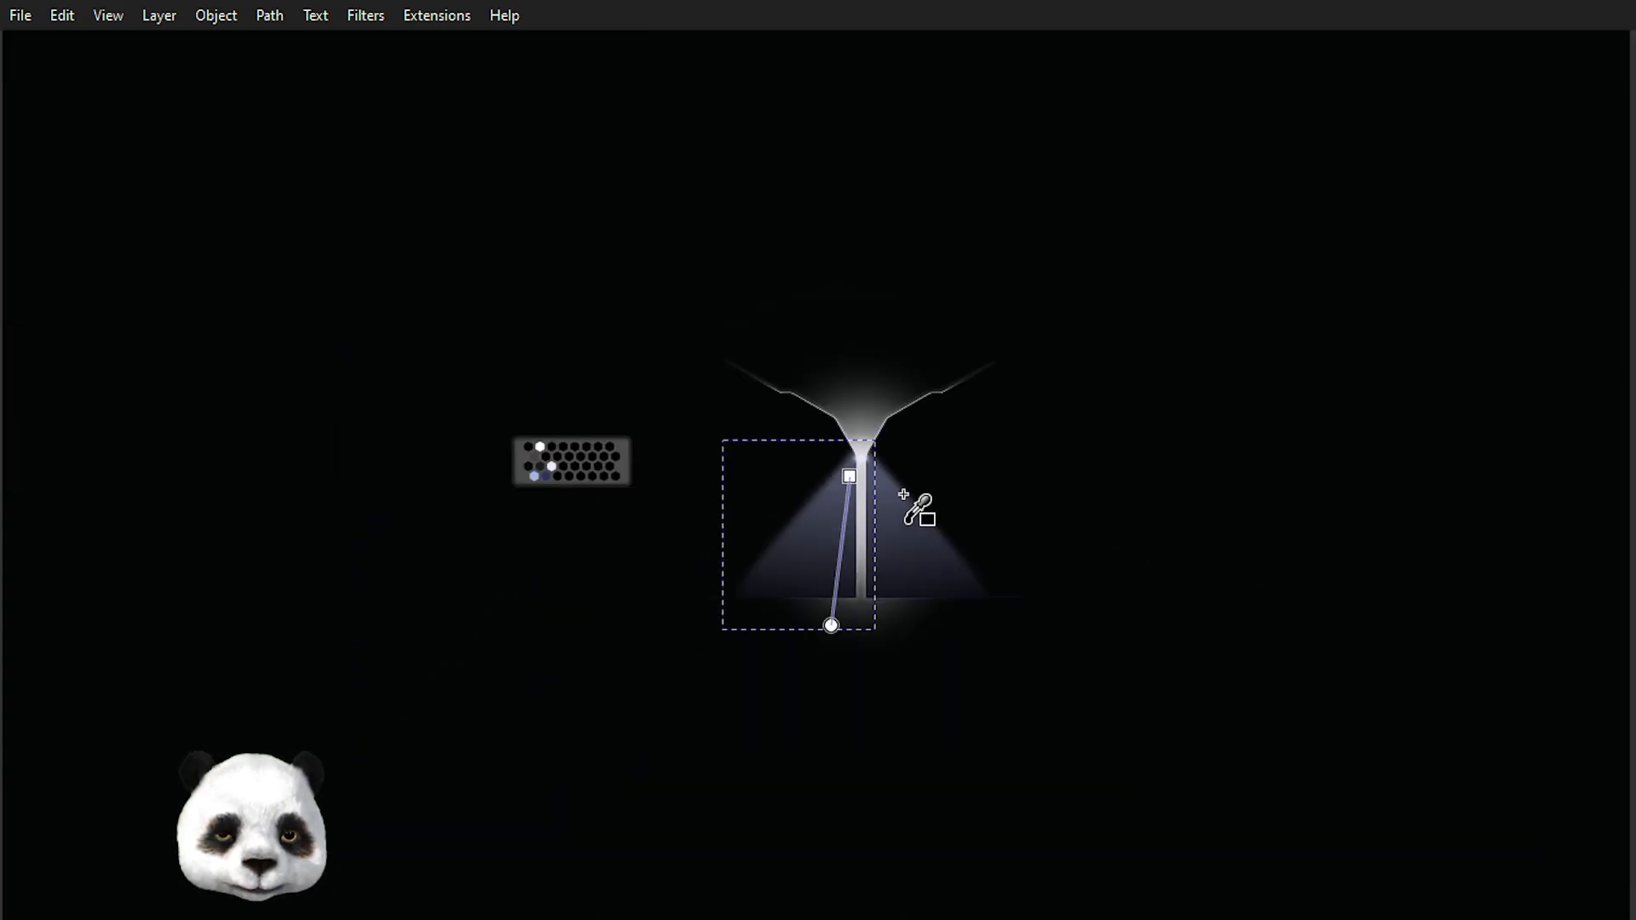
{"action": "scroll", "coordinate": [886, 499], "scroll_direction": "up", "scroll_amount": 1}
{"action": "scroll", "coordinate": [831, 554], "scroll_direction": "up", "scroll_amount": 2}
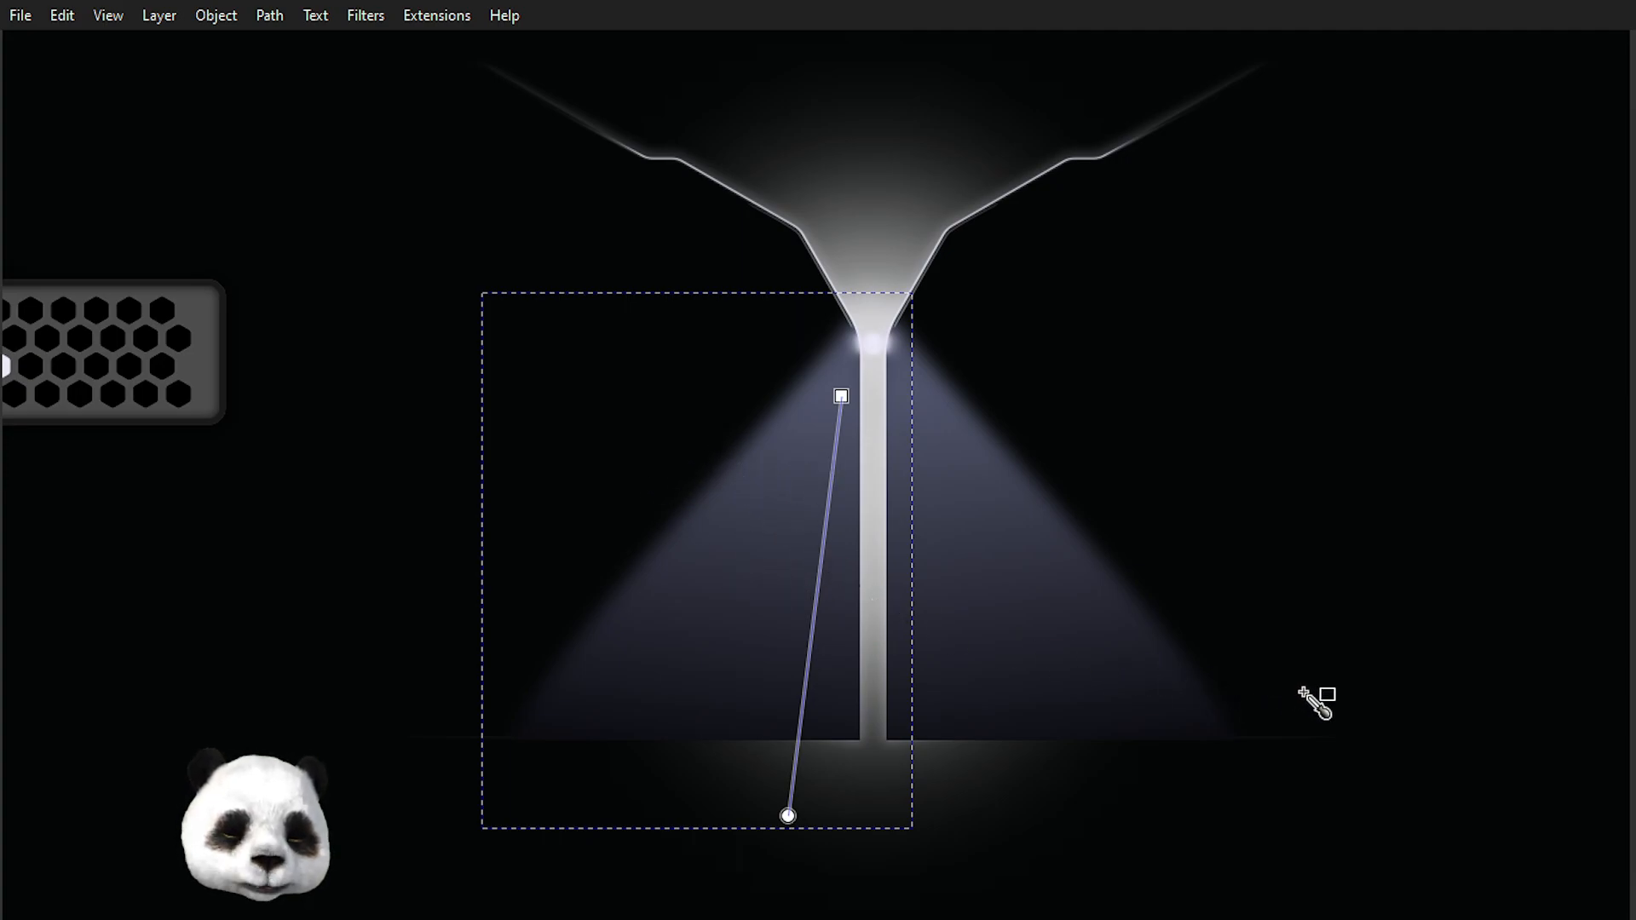
{"action": "scroll", "coordinate": [959, 651], "scroll_direction": "down", "scroll_amount": 2}
{"action": "scroll", "coordinate": [1027, 569], "scroll_direction": "up", "scroll_amount": 2}
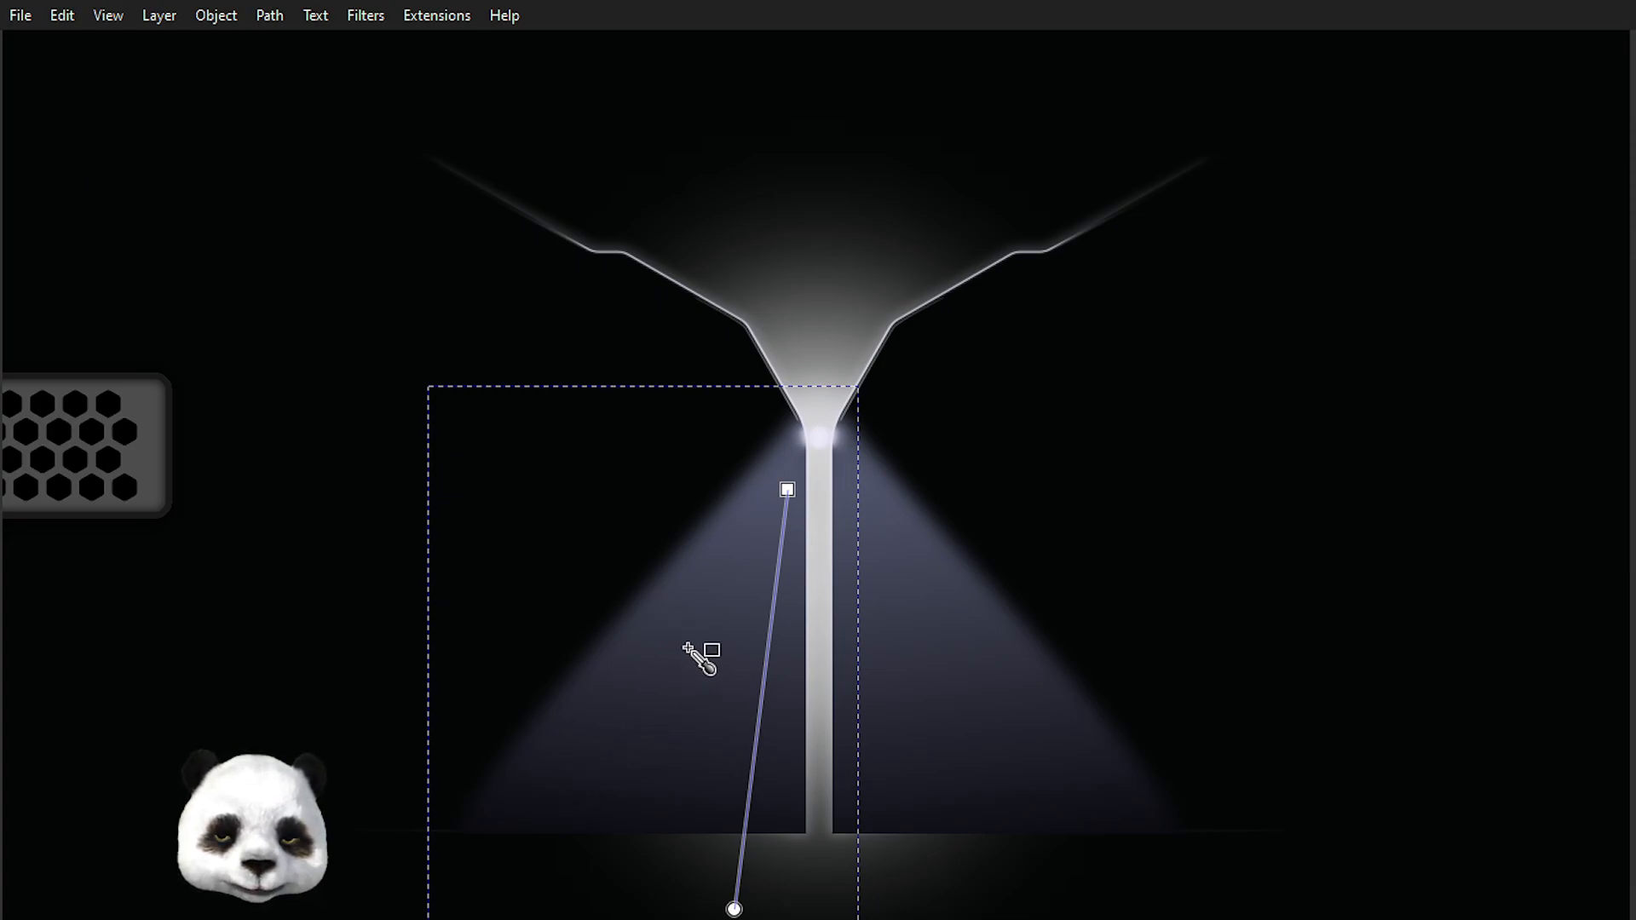
{"action": "key", "text": "n"}
{"action": "left_click", "coordinate": [461, 819]}
{"action": "left_click_drag", "start_coordinate": [494, 788], "coordinate": [524, 738]}
{"action": "left_click_drag", "start_coordinate": [480, 828], "coordinate": [451, 829]}
{"action": "left_click_drag", "start_coordinate": [522, 746], "coordinate": [597, 680]}
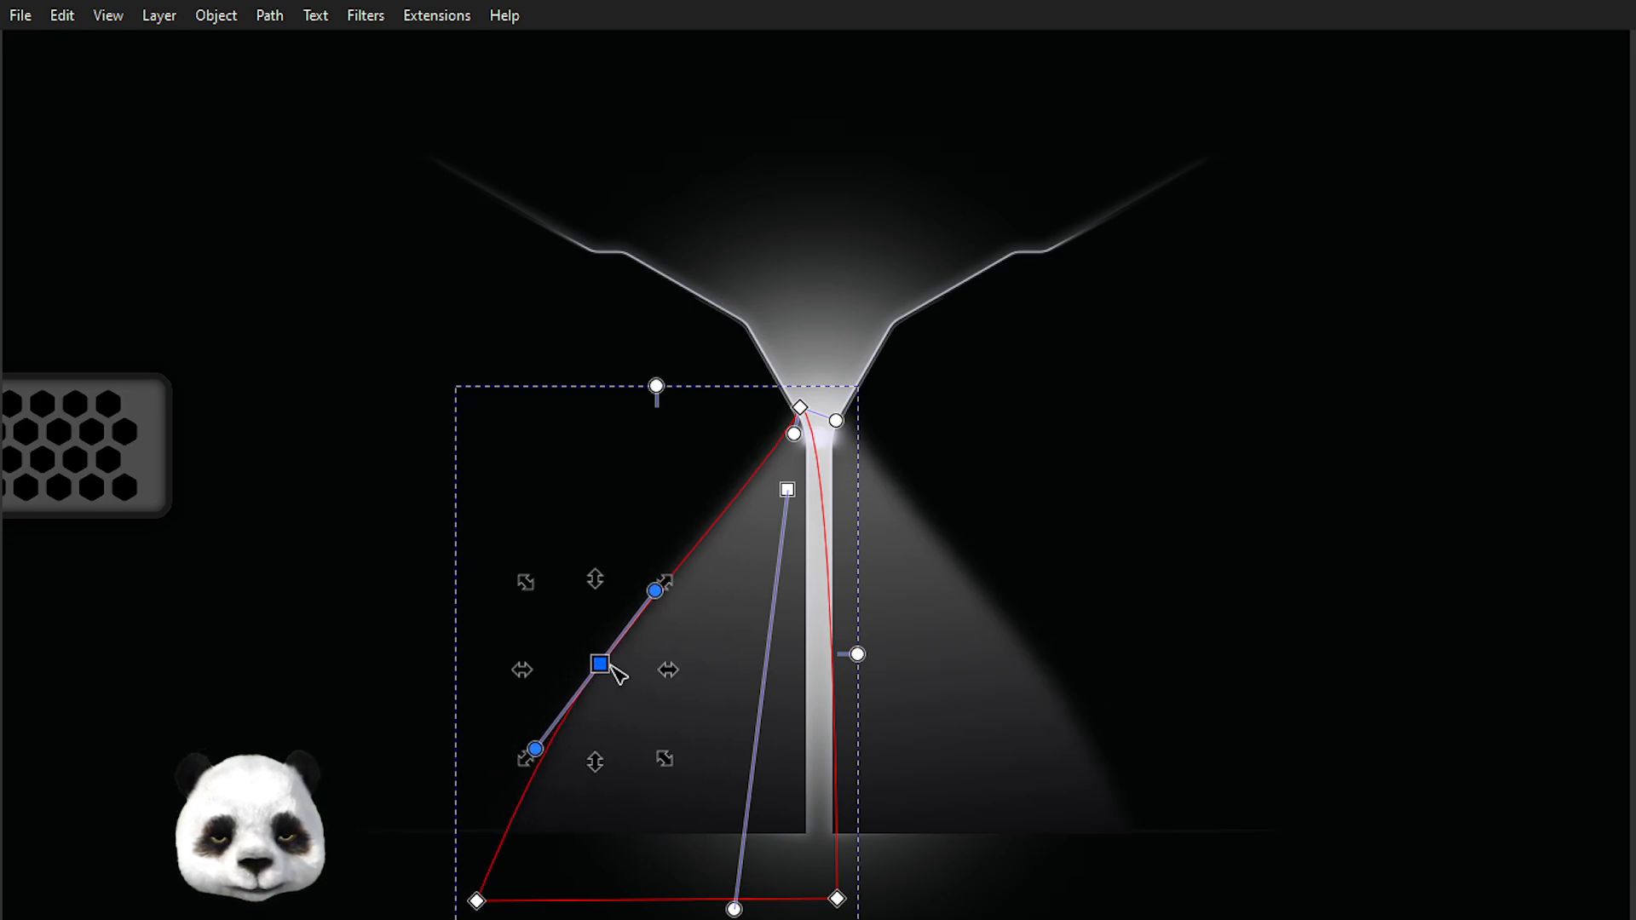
Refine the cone's left edge curve by adjusting its handles and shifting the lower corner node slightly left.
{"action": "left_click_drag", "start_coordinate": [655, 590], "coordinate": [685, 543]}
{"action": "left_click_drag", "start_coordinate": [537, 751], "coordinate": [512, 828]}
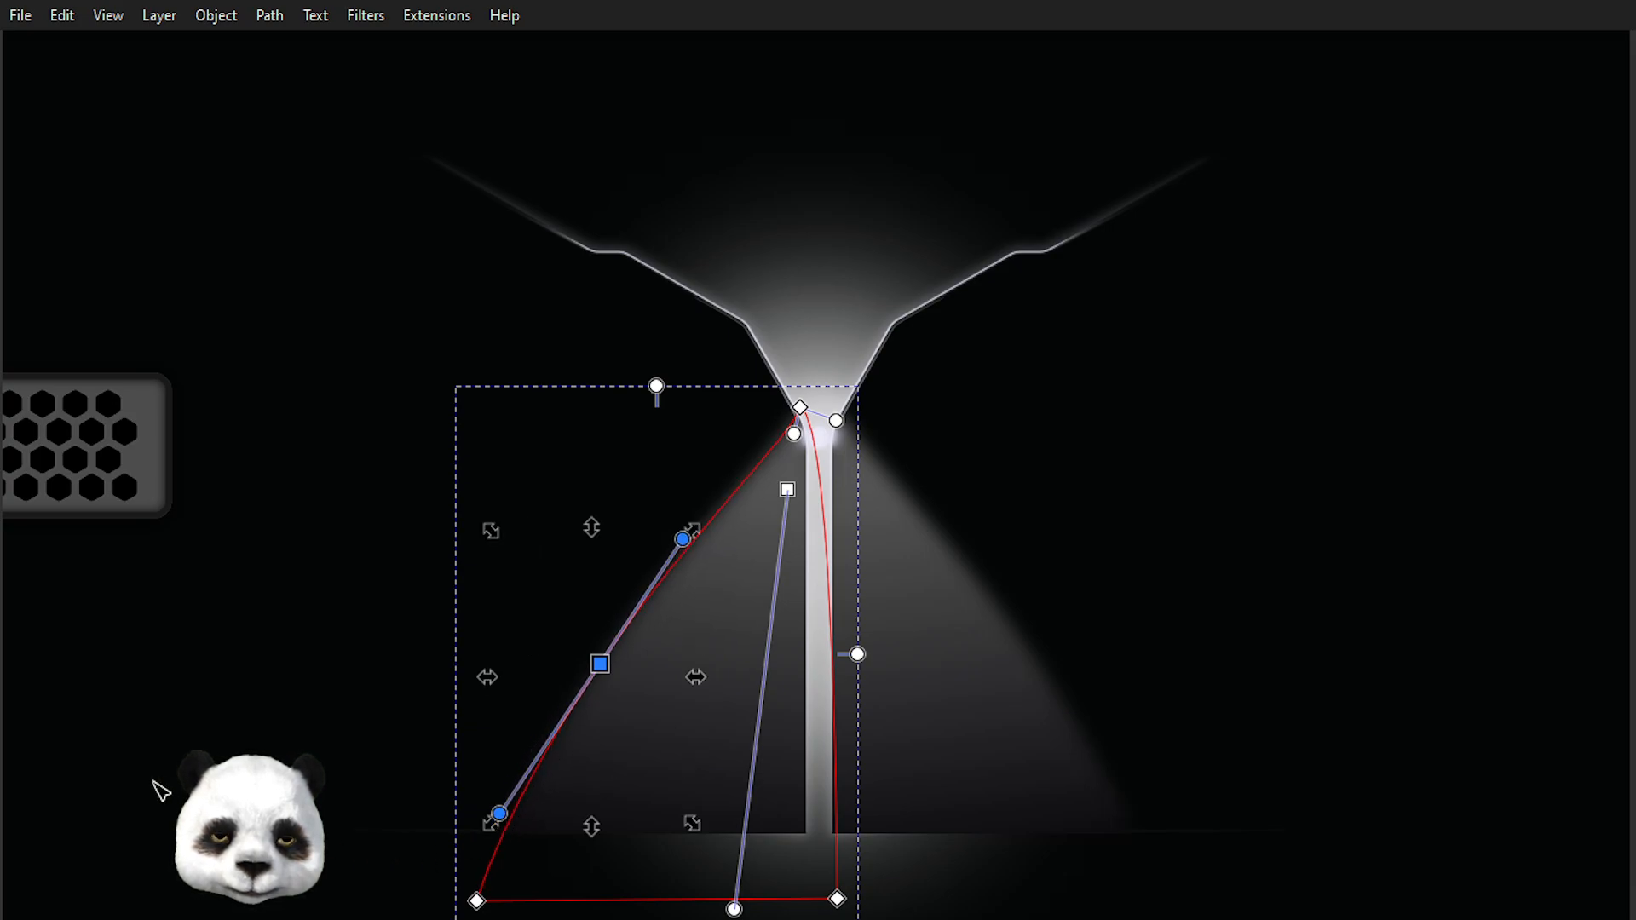
{"action": "left_click_drag", "start_coordinate": [601, 665], "coordinate": [623, 630]}
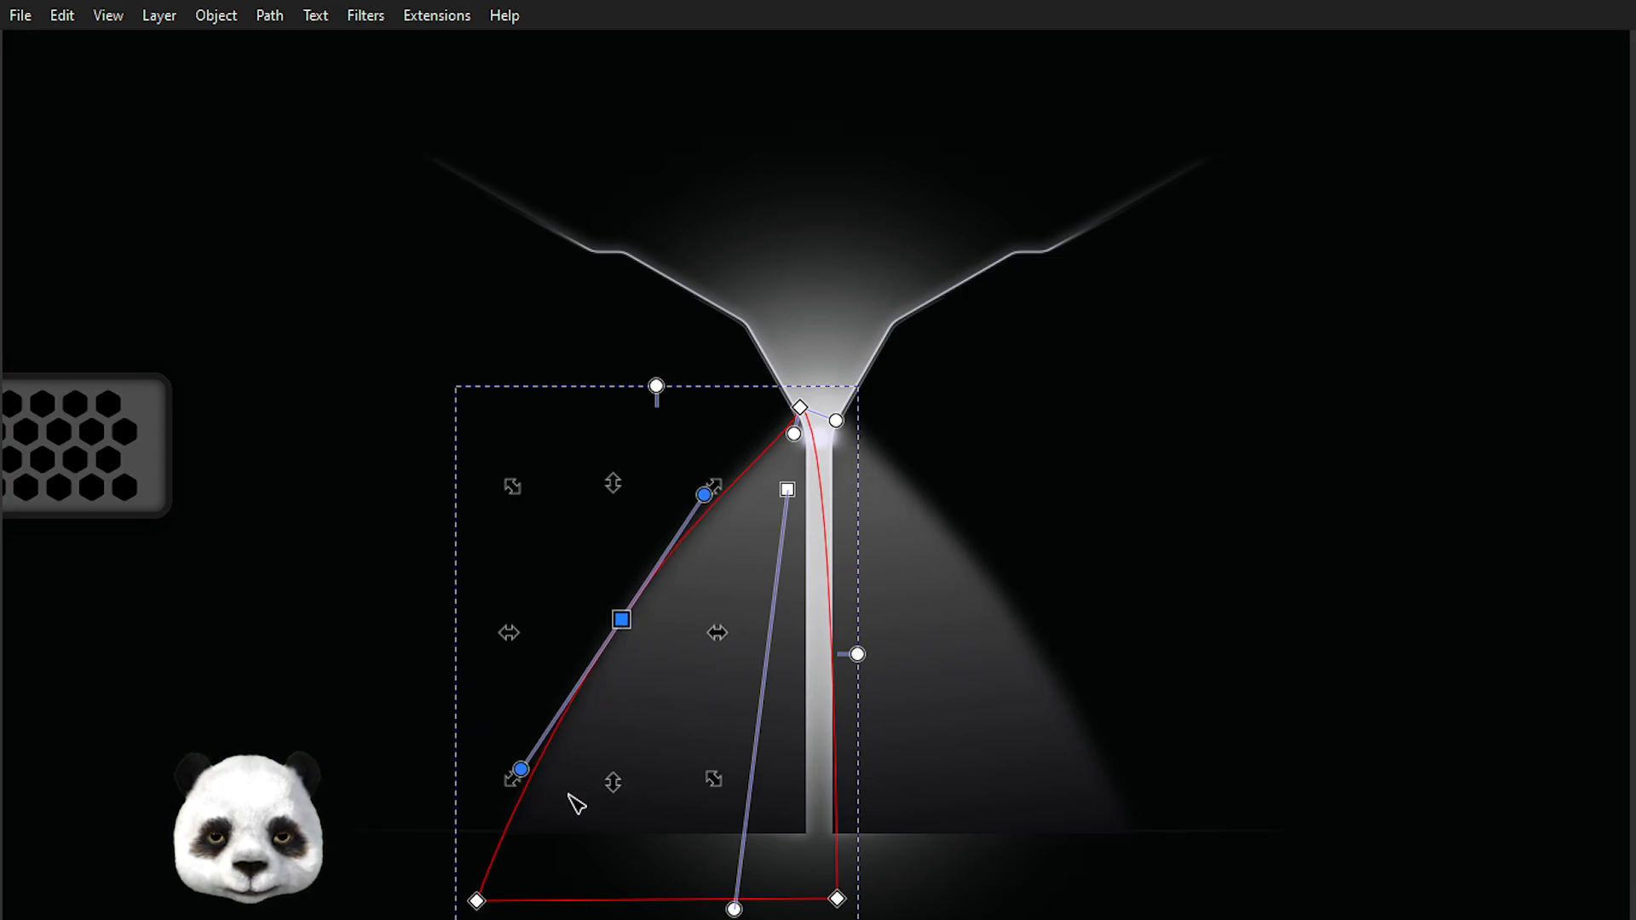
{"action": "left_click_drag", "start_coordinate": [478, 910], "coordinate": [470, 910]}
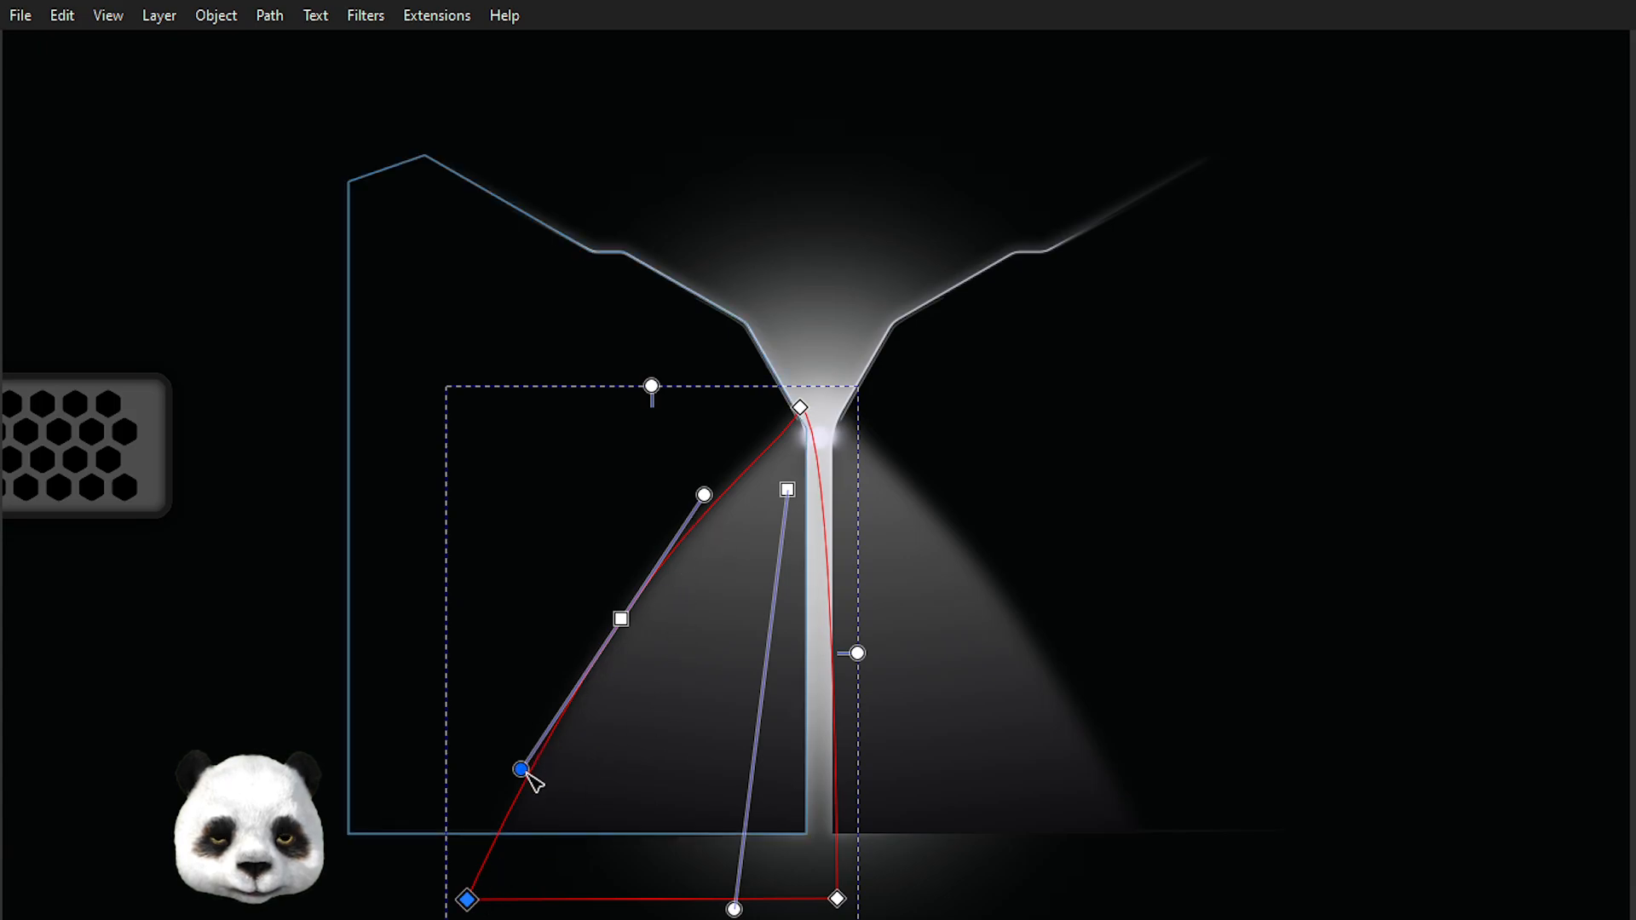
{"action": "left_click_drag", "start_coordinate": [523, 771], "coordinate": [510, 788]}
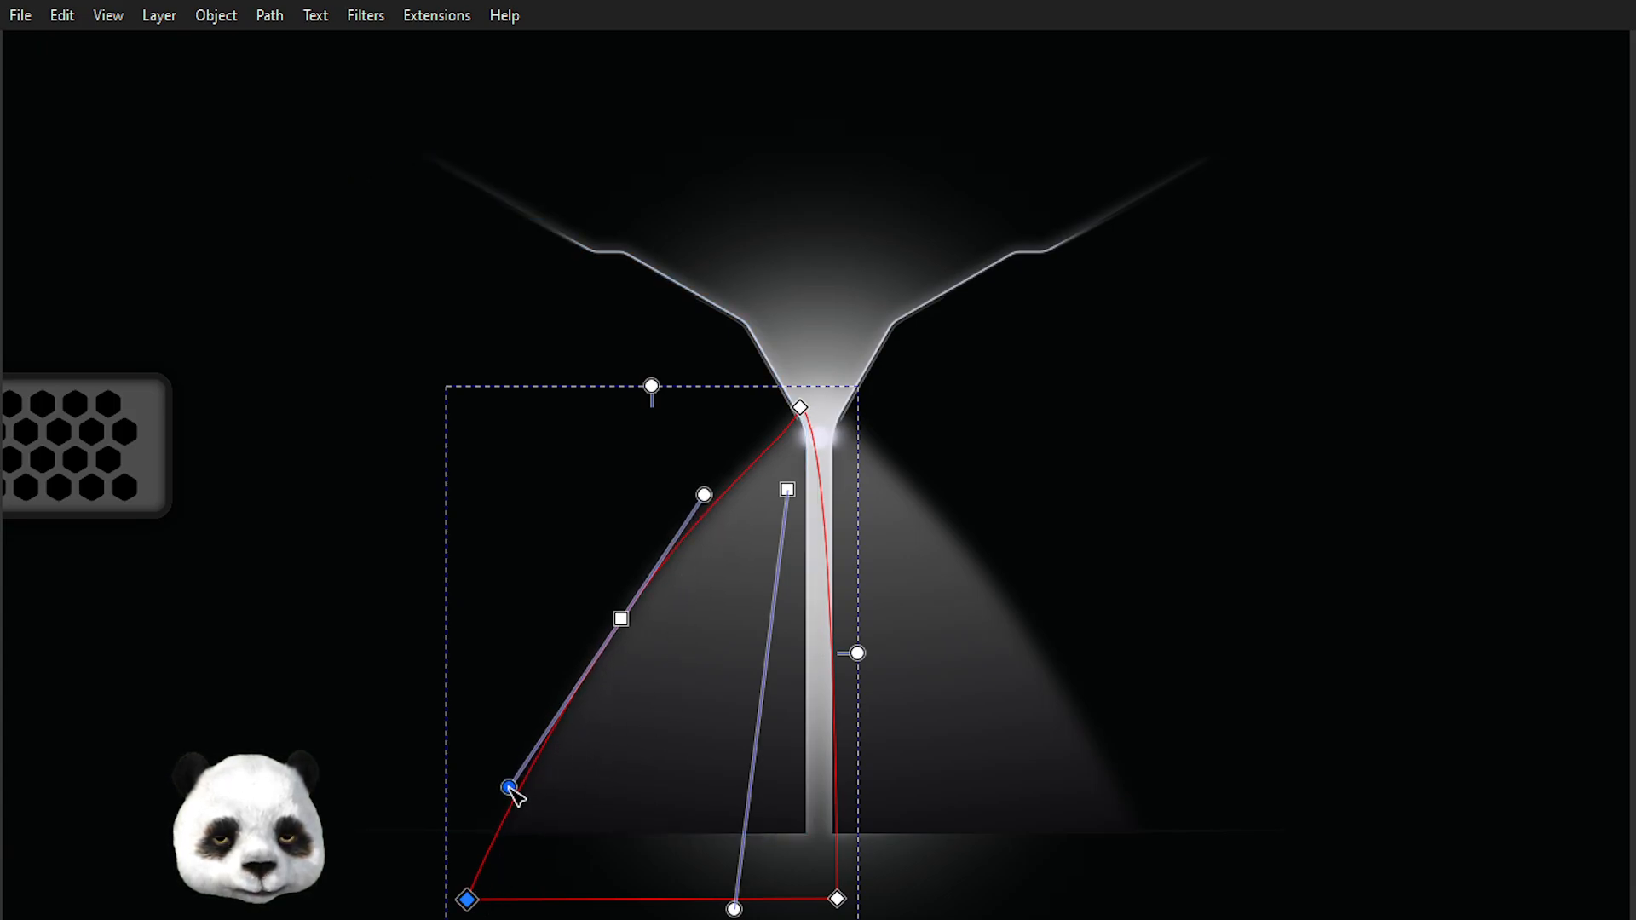
{"action": "left_click_drag", "start_coordinate": [705, 492], "coordinate": [697, 526]}
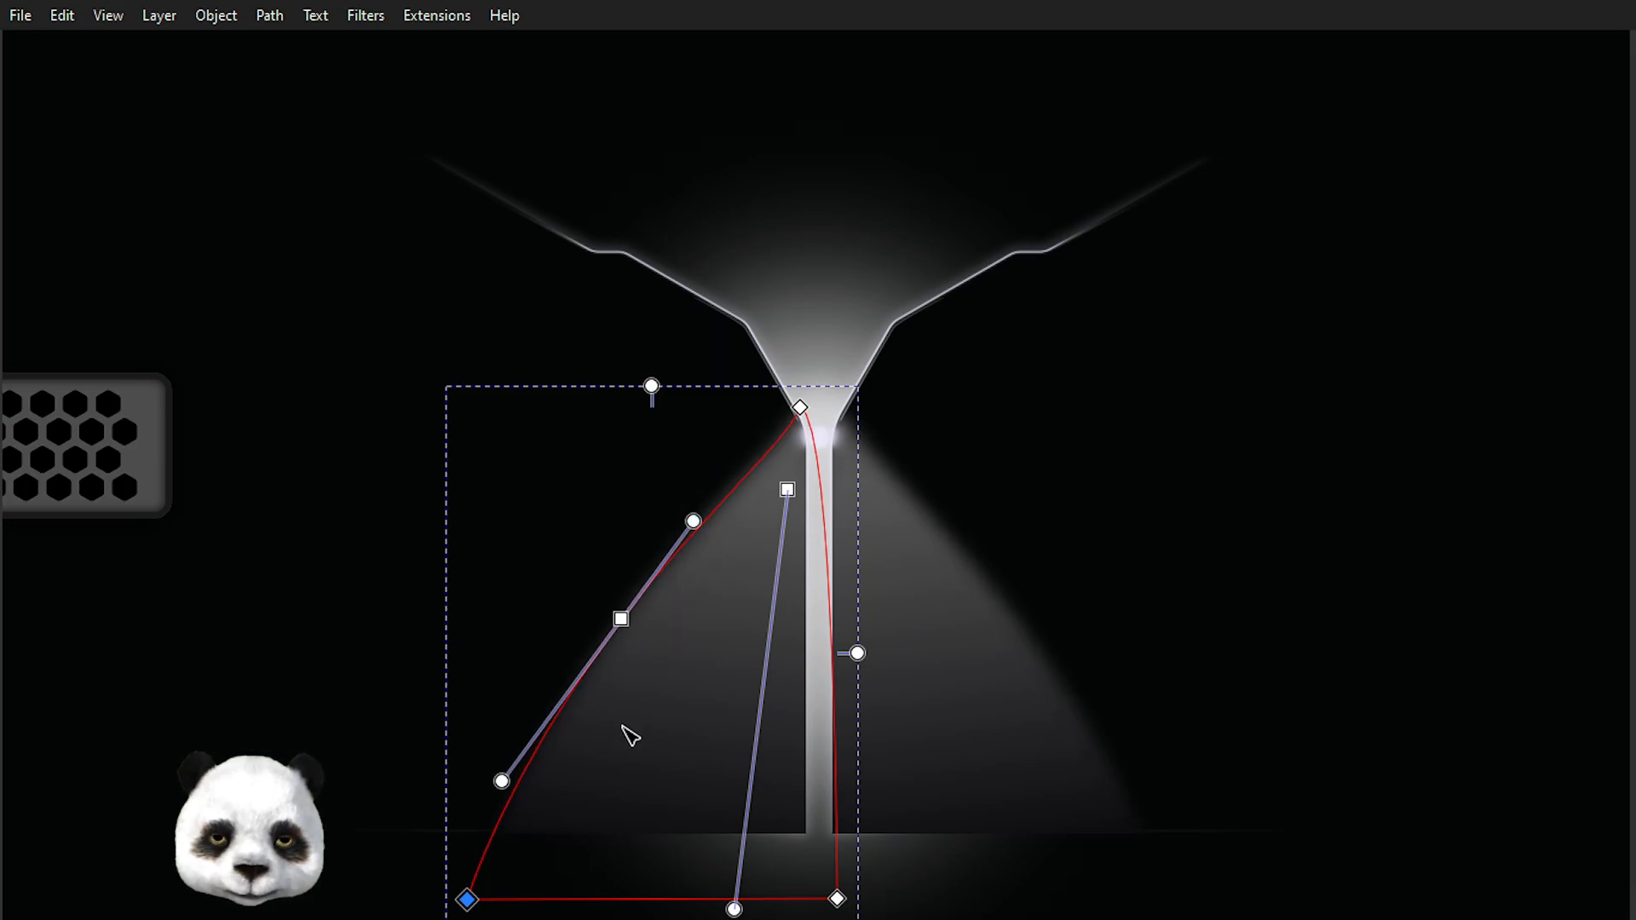
{"action": "left_click", "coordinate": [159, 806]}
{"action": "left_click", "coordinate": [175, 813]}
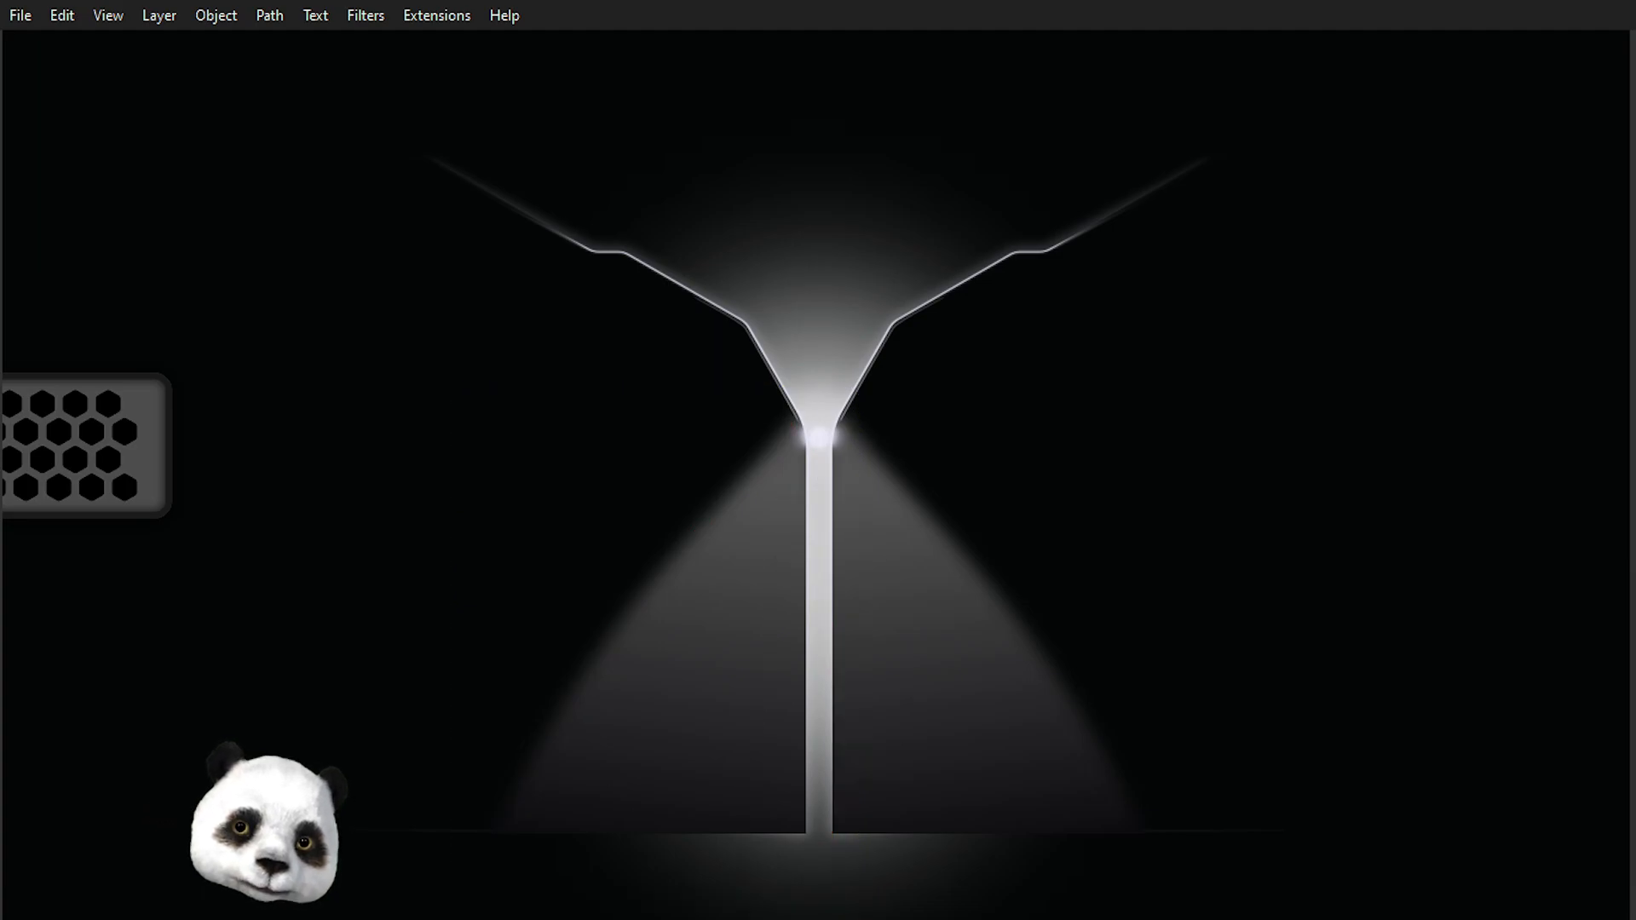
{"action": "scroll", "coordinate": [174, 813], "scroll_direction": "down", "scroll_amount": 3}
{"action": "scroll", "coordinate": [351, 865], "scroll_direction": "up", "scroll_amount": 3}
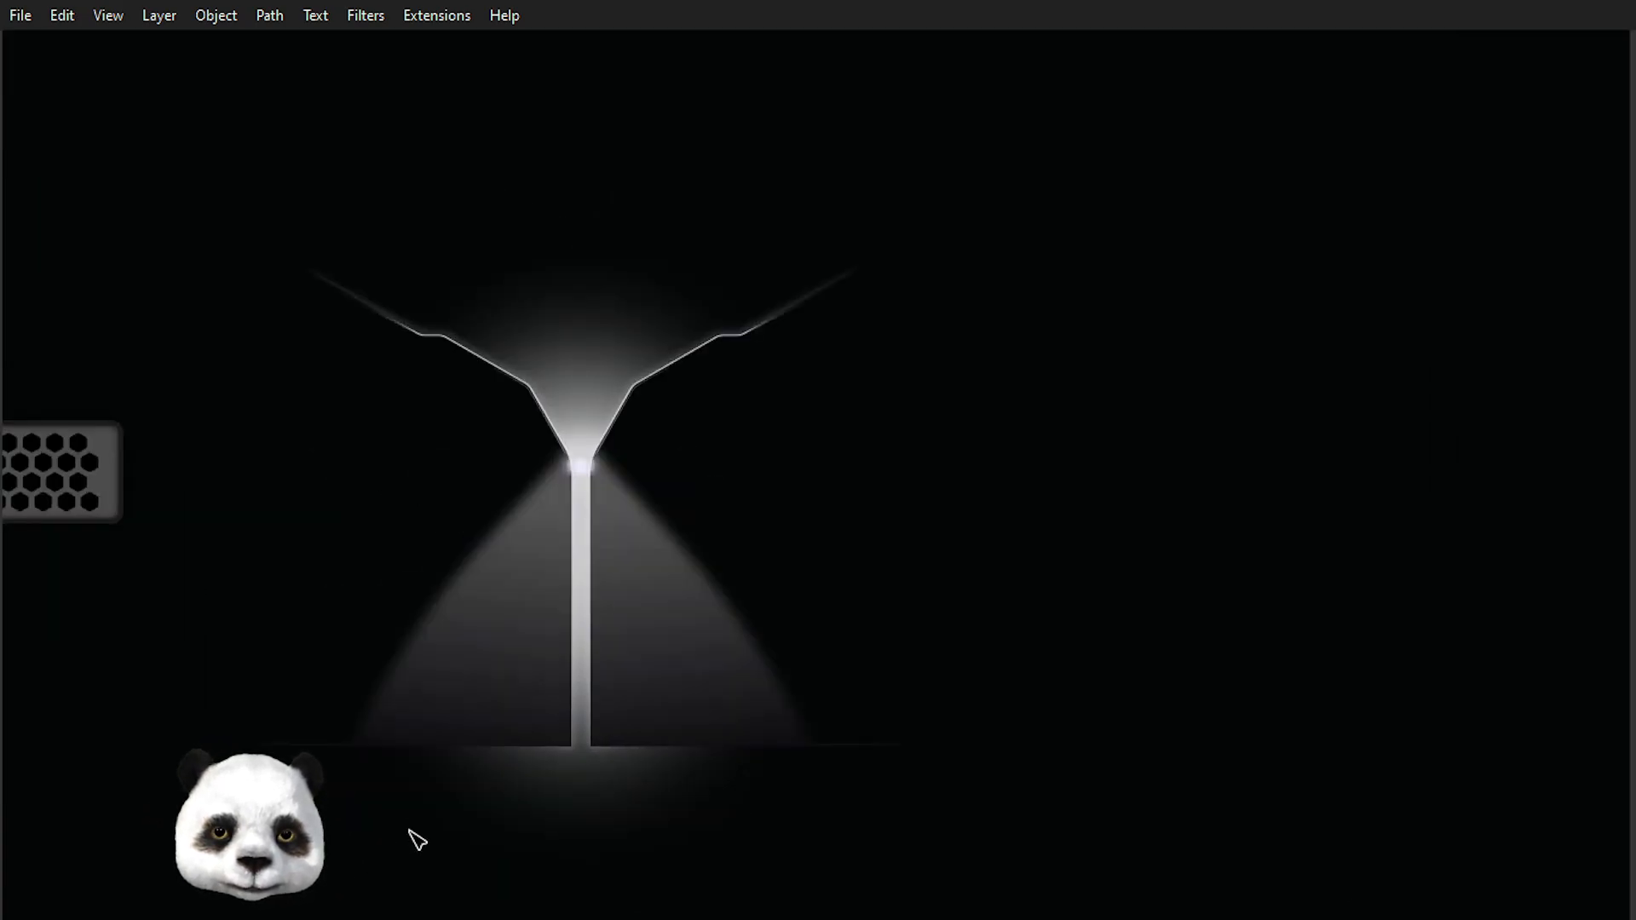
Adjust the light cone's lower-left corner node slightly with the node tool.
{"action": "left_click", "coordinate": [580, 642]}
{"action": "left_click_drag", "start_coordinate": [522, 799], "coordinate": [508, 766]}
{"action": "key", "text": "Escape"}
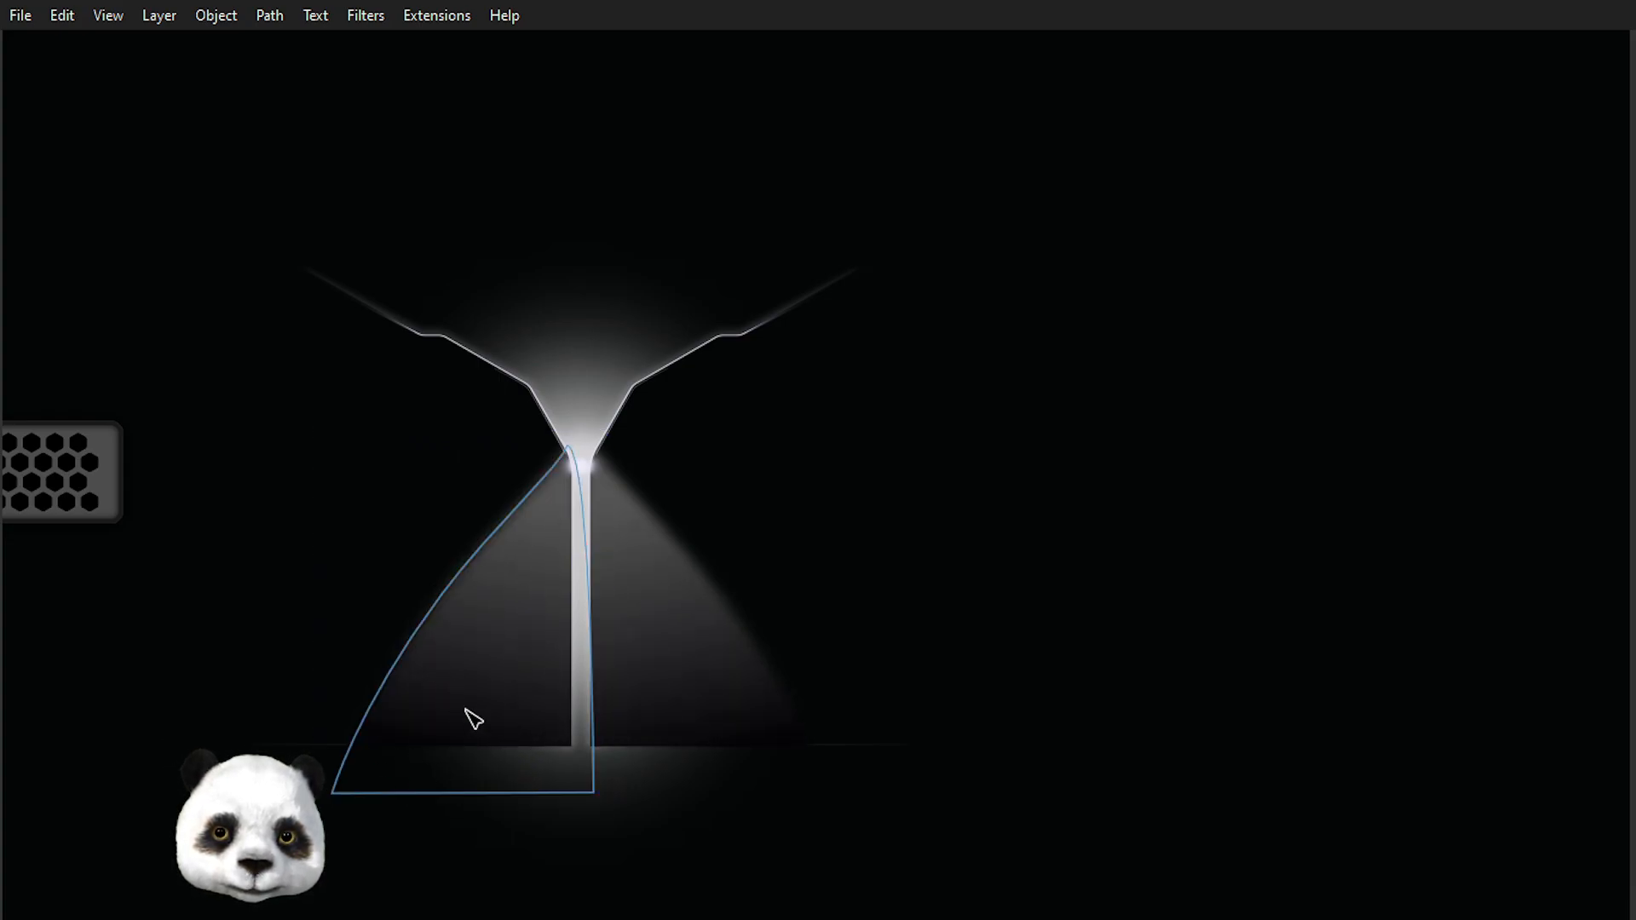
Select the light cone's gradient and give its upper stop a pale blue tint.
{"action": "scroll", "coordinate": [192, 745], "scroll_direction": "down", "scroll_amount": 3}
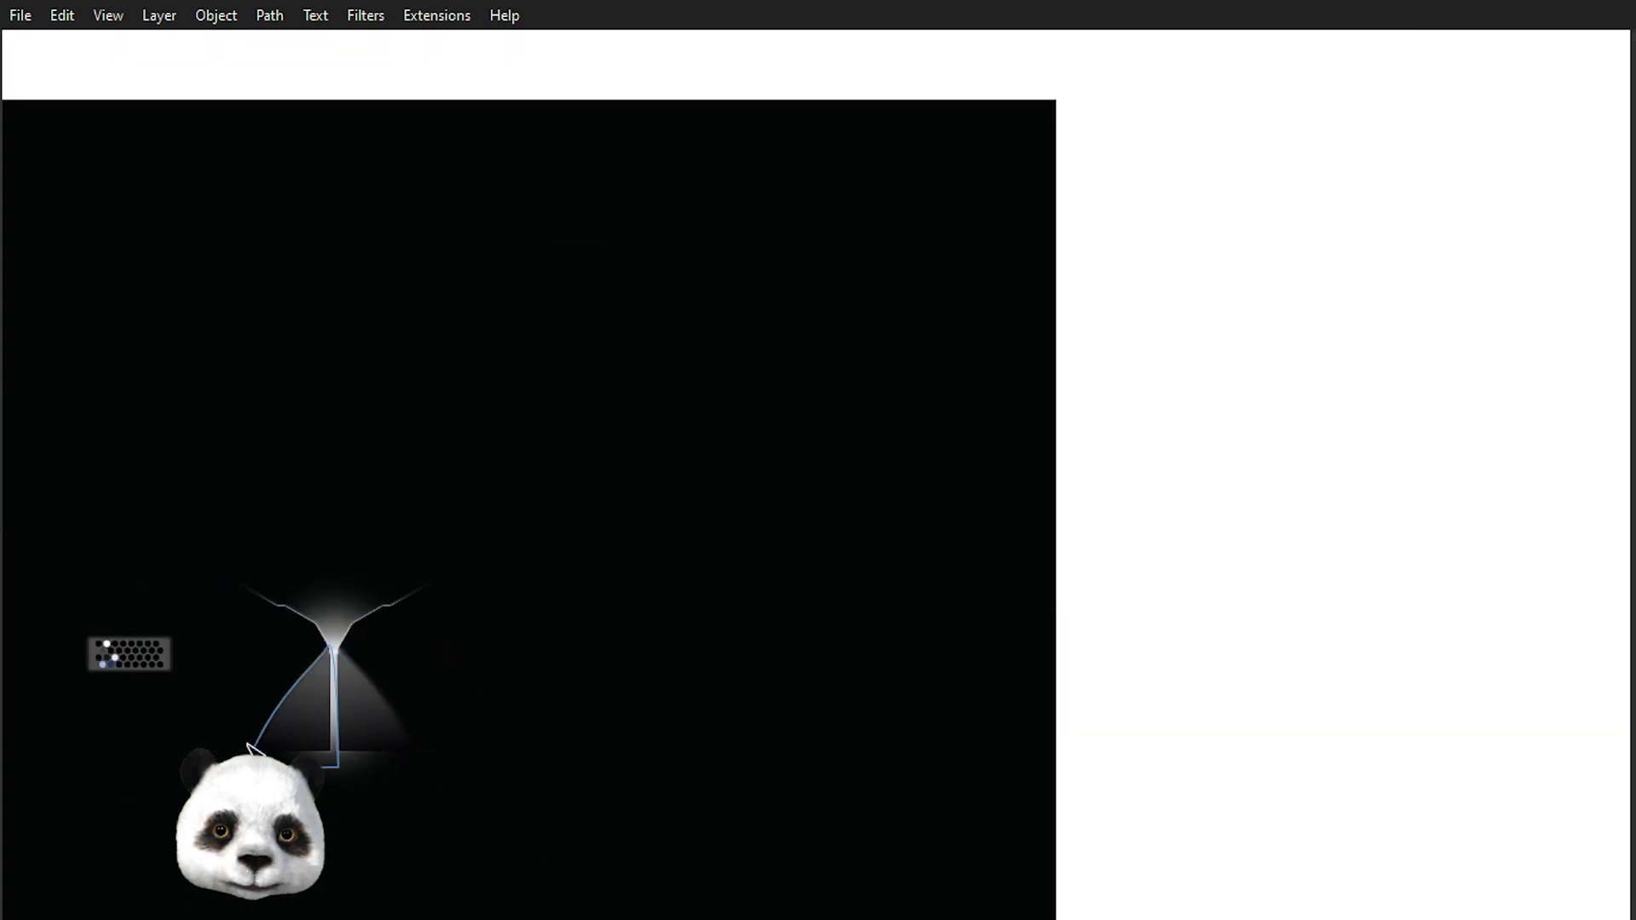
{"action": "scroll", "coordinate": [177, 800], "scroll_direction": "up", "scroll_amount": 3}
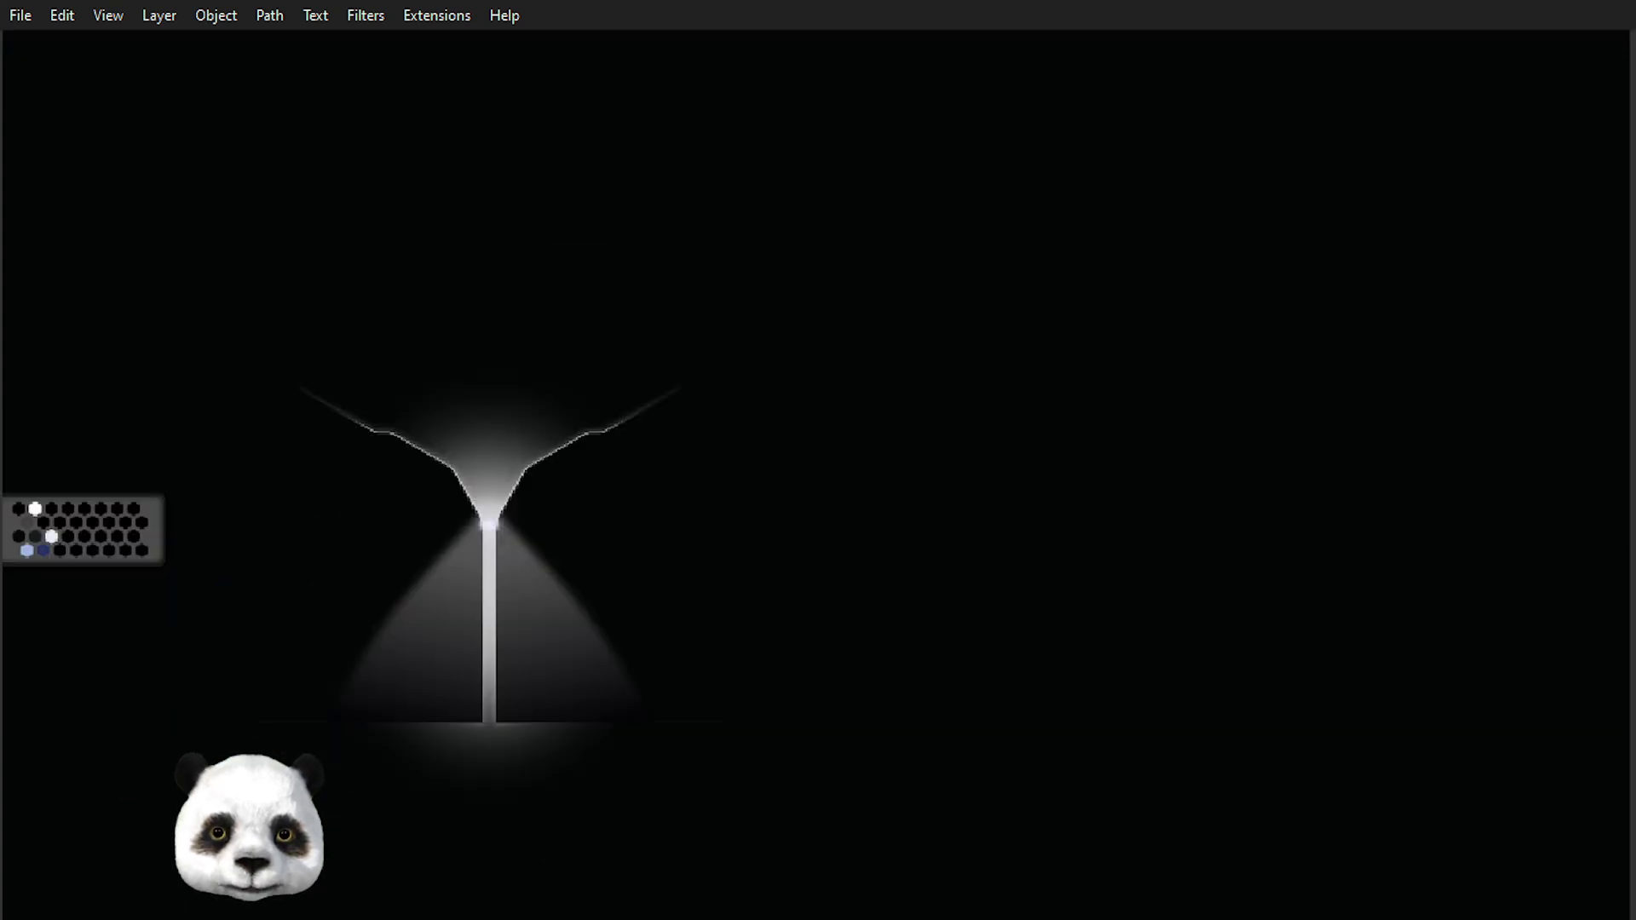
{"action": "left_click_drag", "start_coordinate": [852, 658], "coordinate": [995, 715]}
{"action": "scroll", "coordinate": [712, 640], "scroll_direction": "up", "scroll_amount": 1}
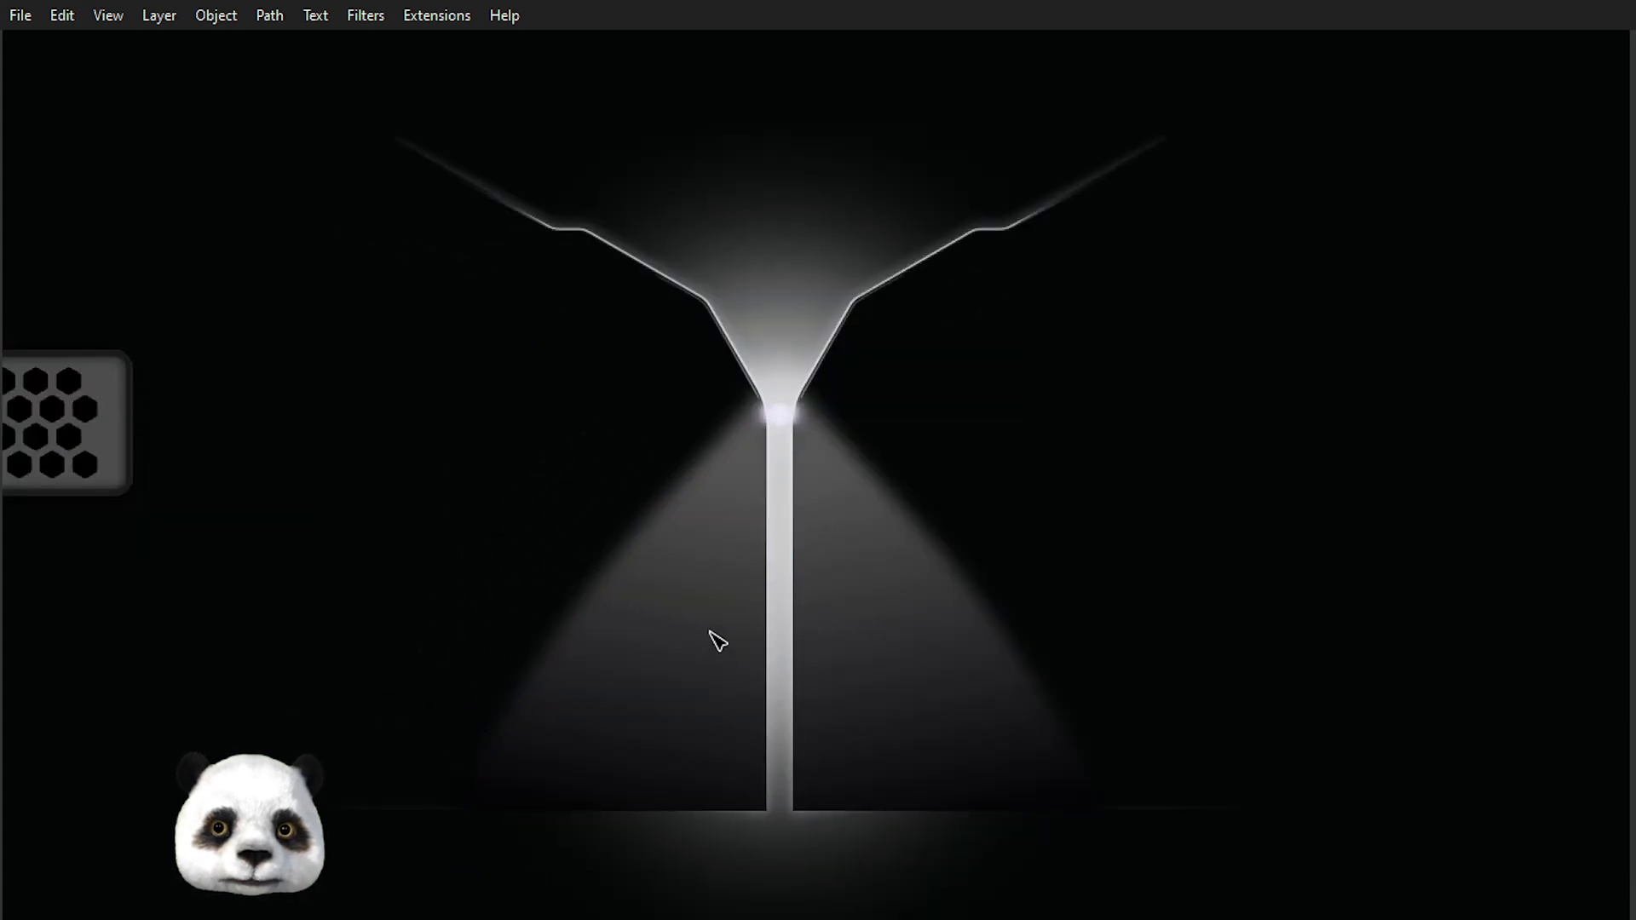
{"action": "left_click", "coordinate": [713, 633]}
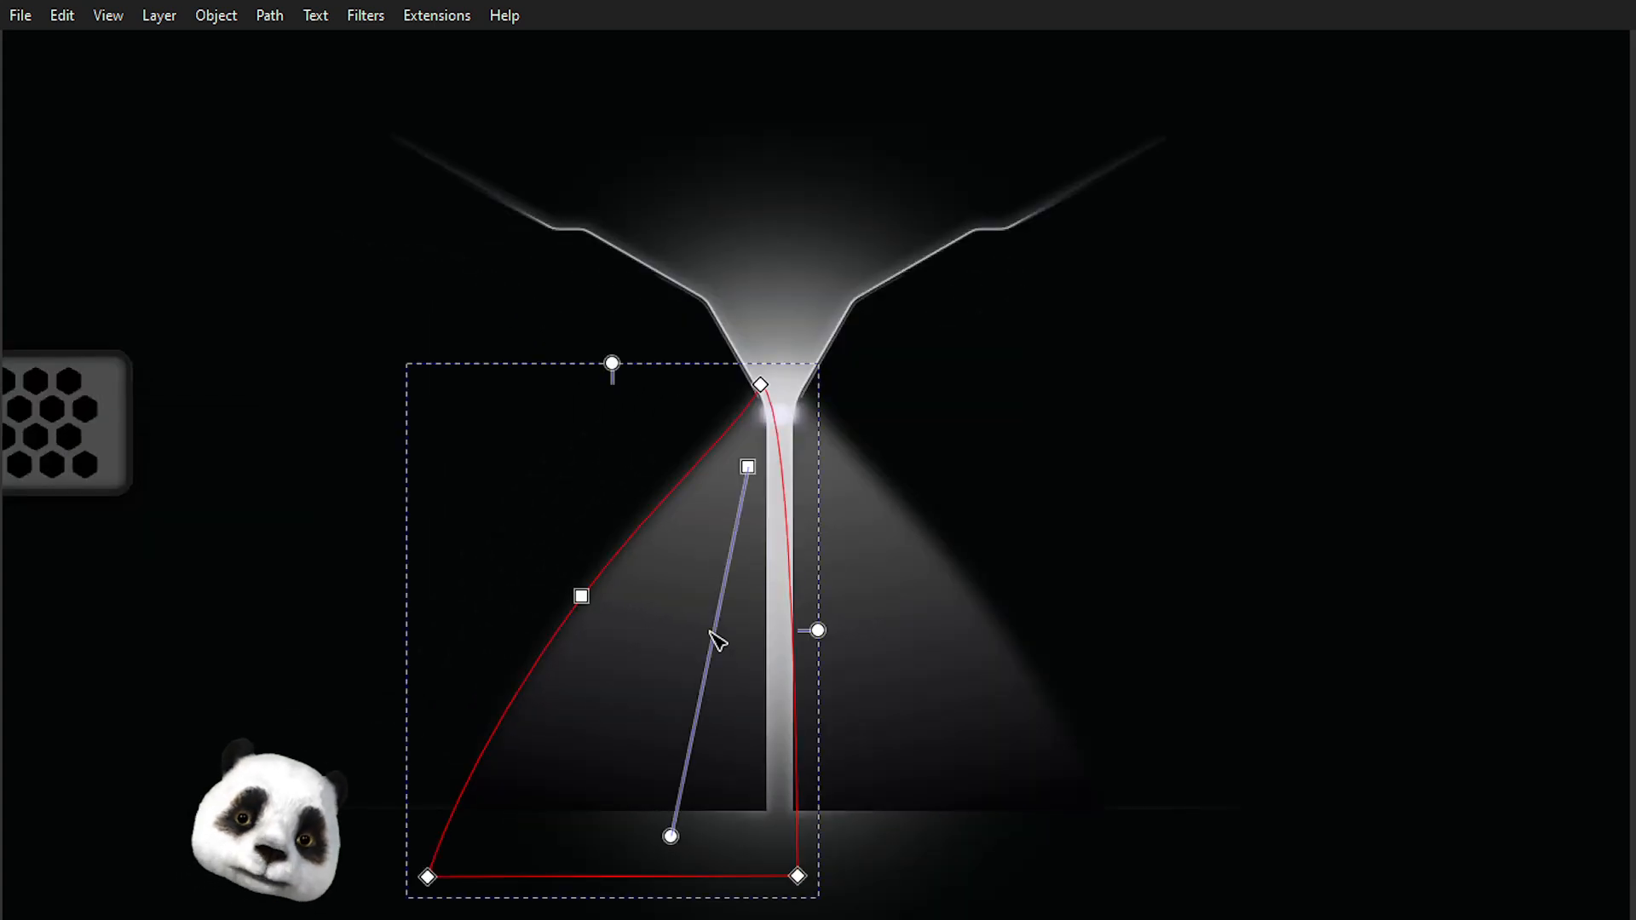
{"action": "left_click", "coordinate": [747, 467]}
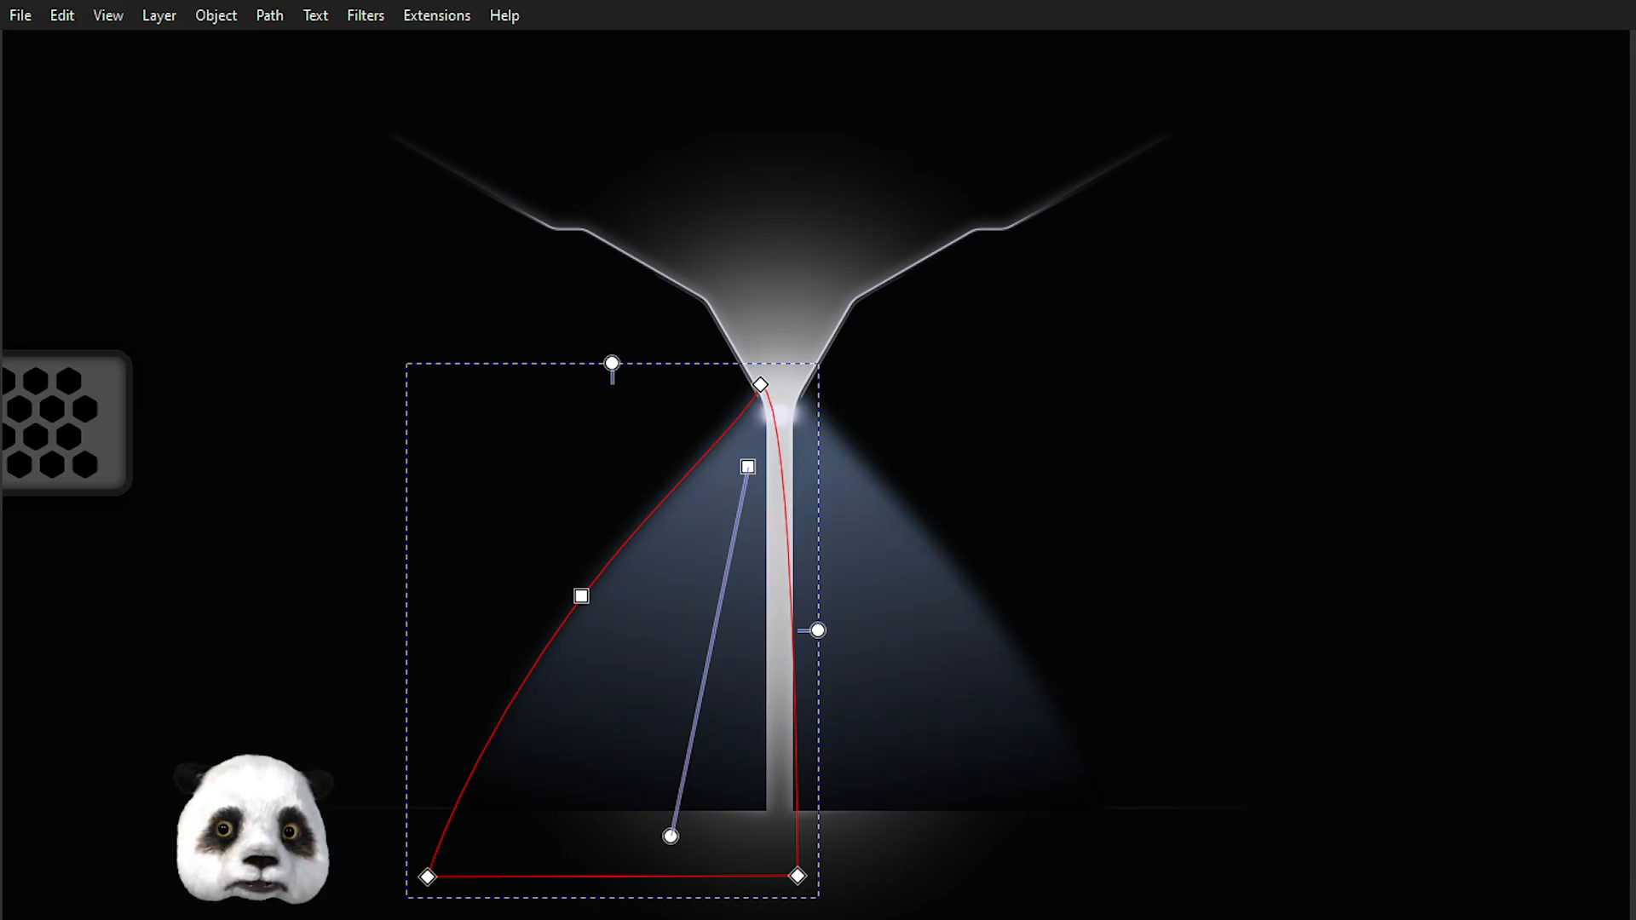
{"action": "key", "text": "Escape"}
Inspect the light cascade and its tinted cone at different zoom levels and positions.
{"action": "scroll", "coordinate": [251, 733], "scroll_direction": "down", "scroll_amount": 3, "text": "ctrl"}
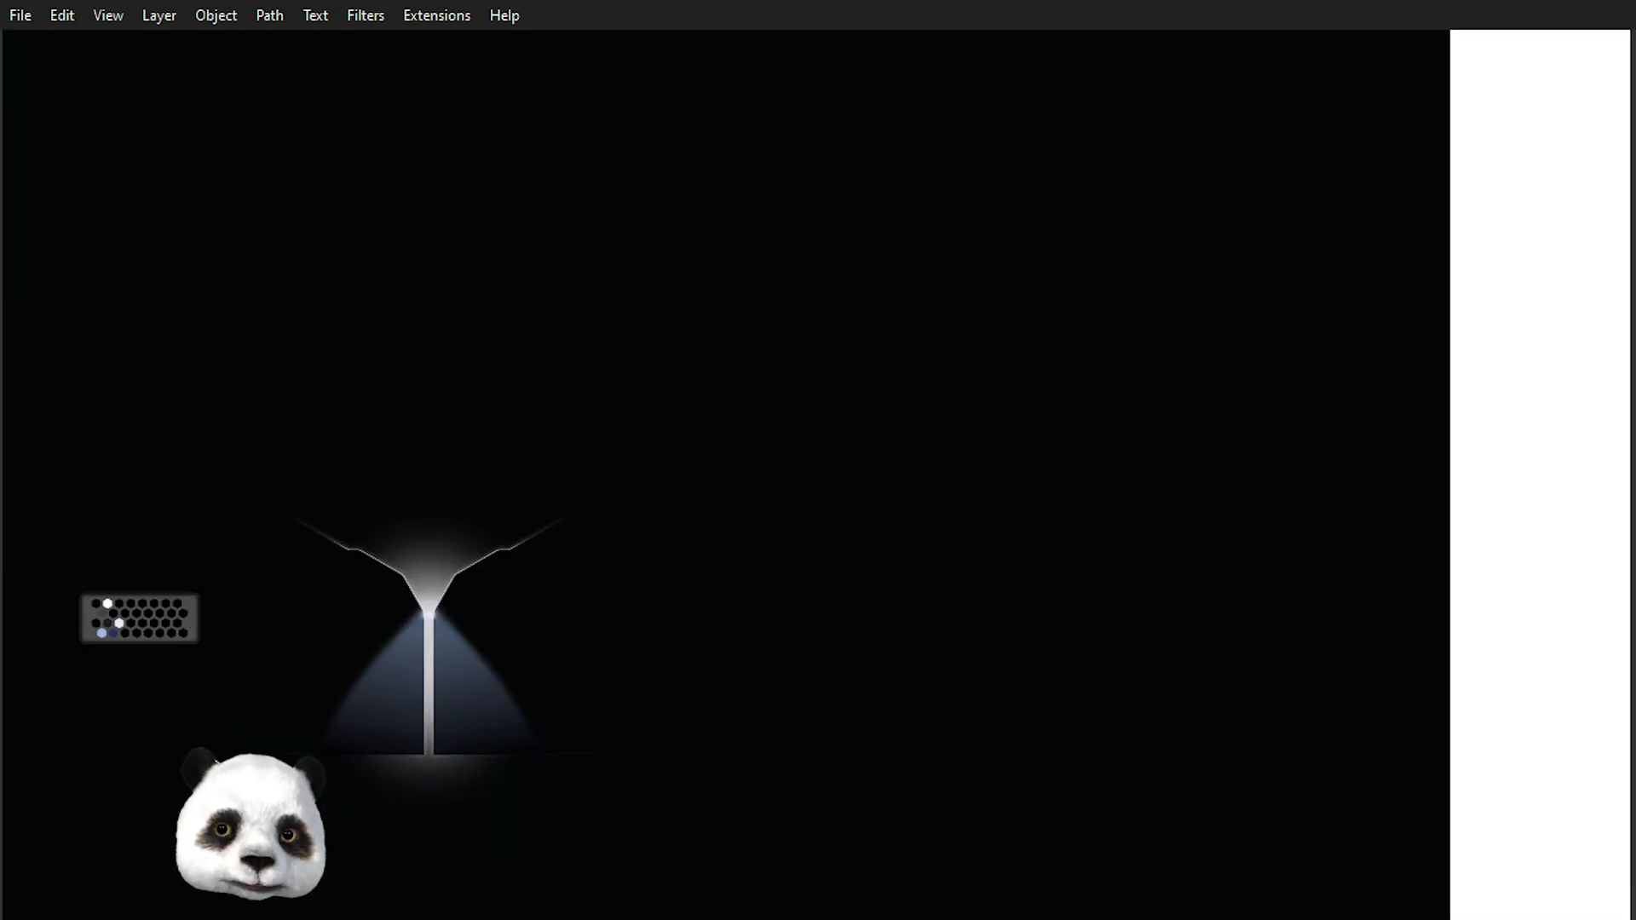
{"action": "scroll", "coordinate": [230, 743], "scroll_direction": "up", "scroll_amount": 2, "text": "ctrl"}
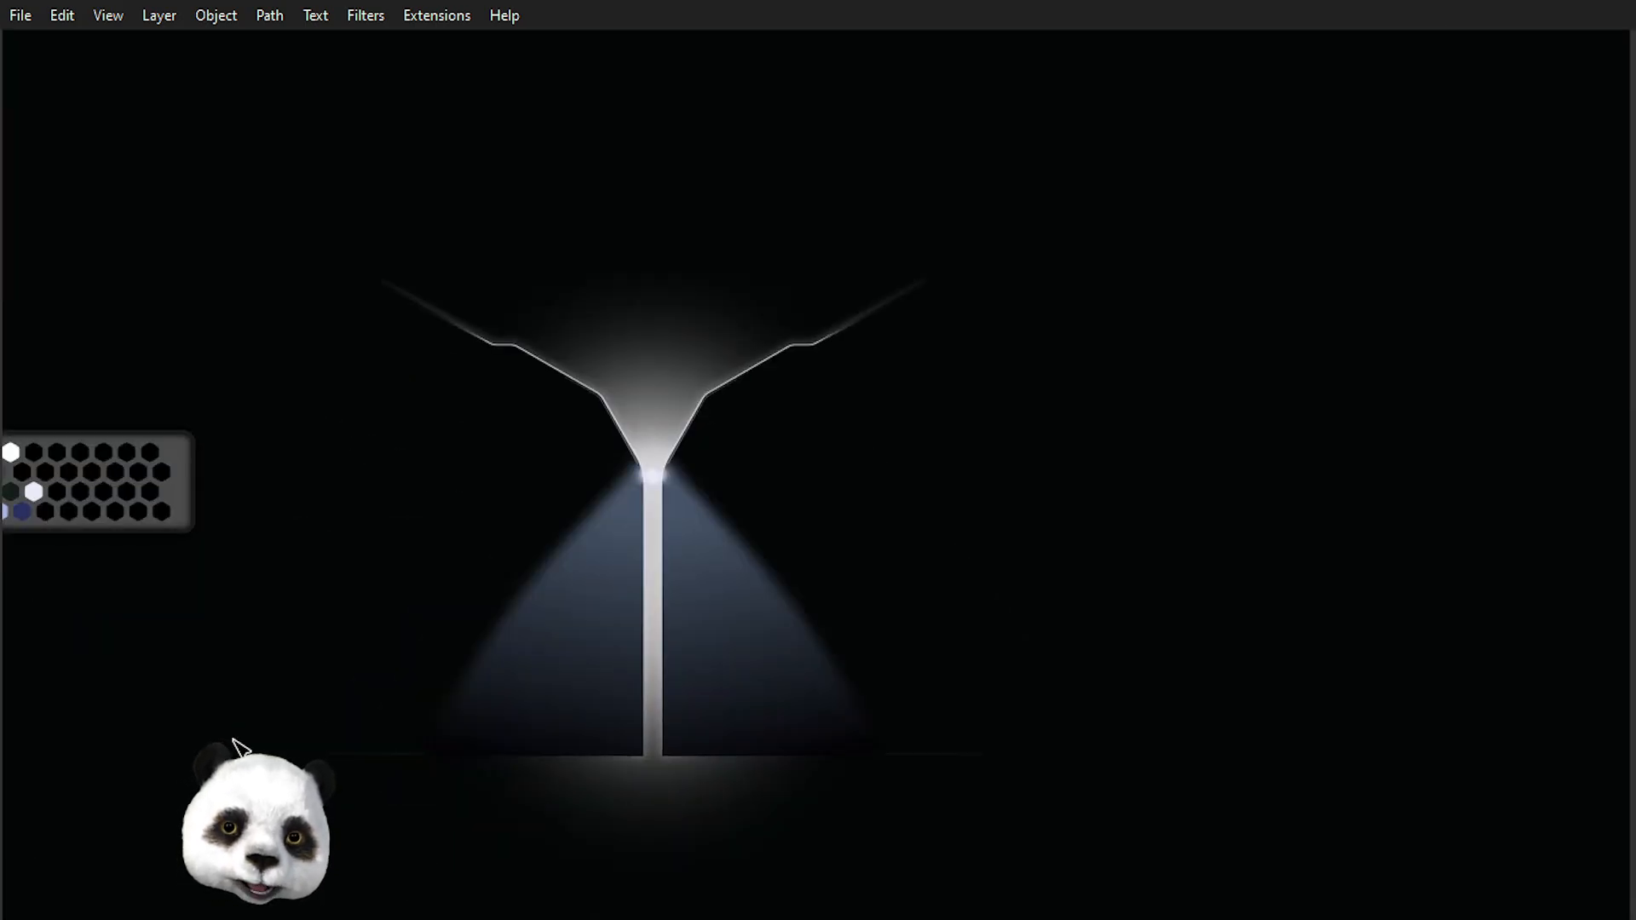
{"action": "scroll", "coordinate": [239, 746], "scroll_direction": "down", "scroll_amount": 2, "text": "ctrl"}
{"action": "scroll", "coordinate": [237, 747], "scroll_direction": "up", "scroll_amount": 1, "text": "ctrl"}
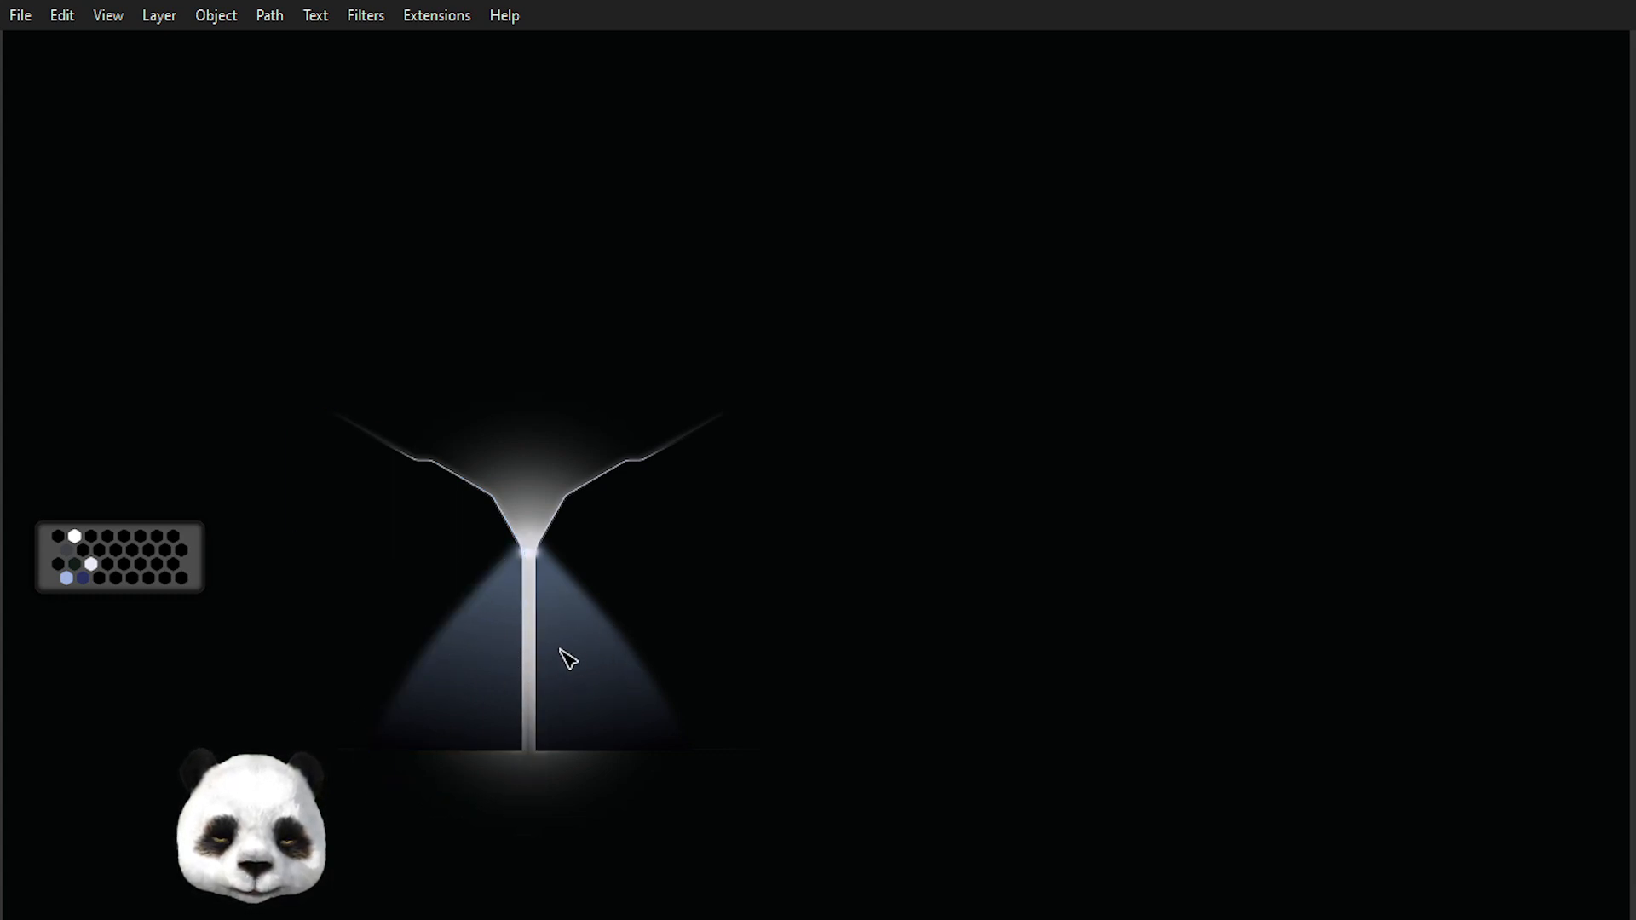
{"action": "scroll", "coordinate": [511, 478], "scroll_direction": "up", "scroll_amount": 4, "text": "ctrl"}
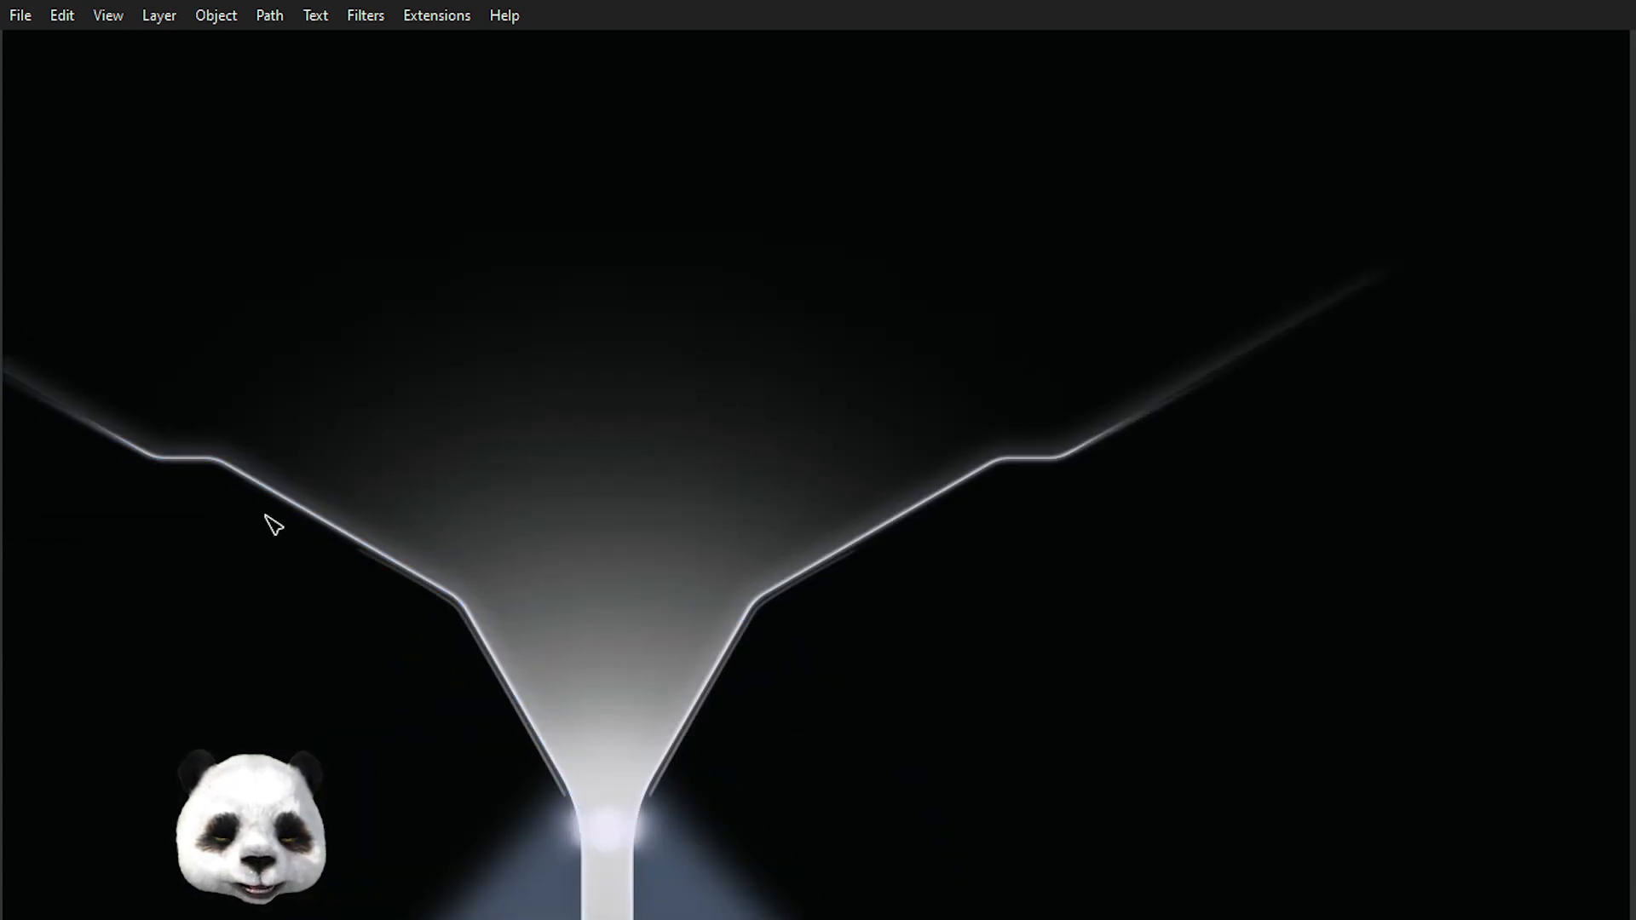
{"action": "scroll", "coordinate": [474, 643], "scroll_direction": "down", "scroll_amount": 3, "text": "ctrl"}
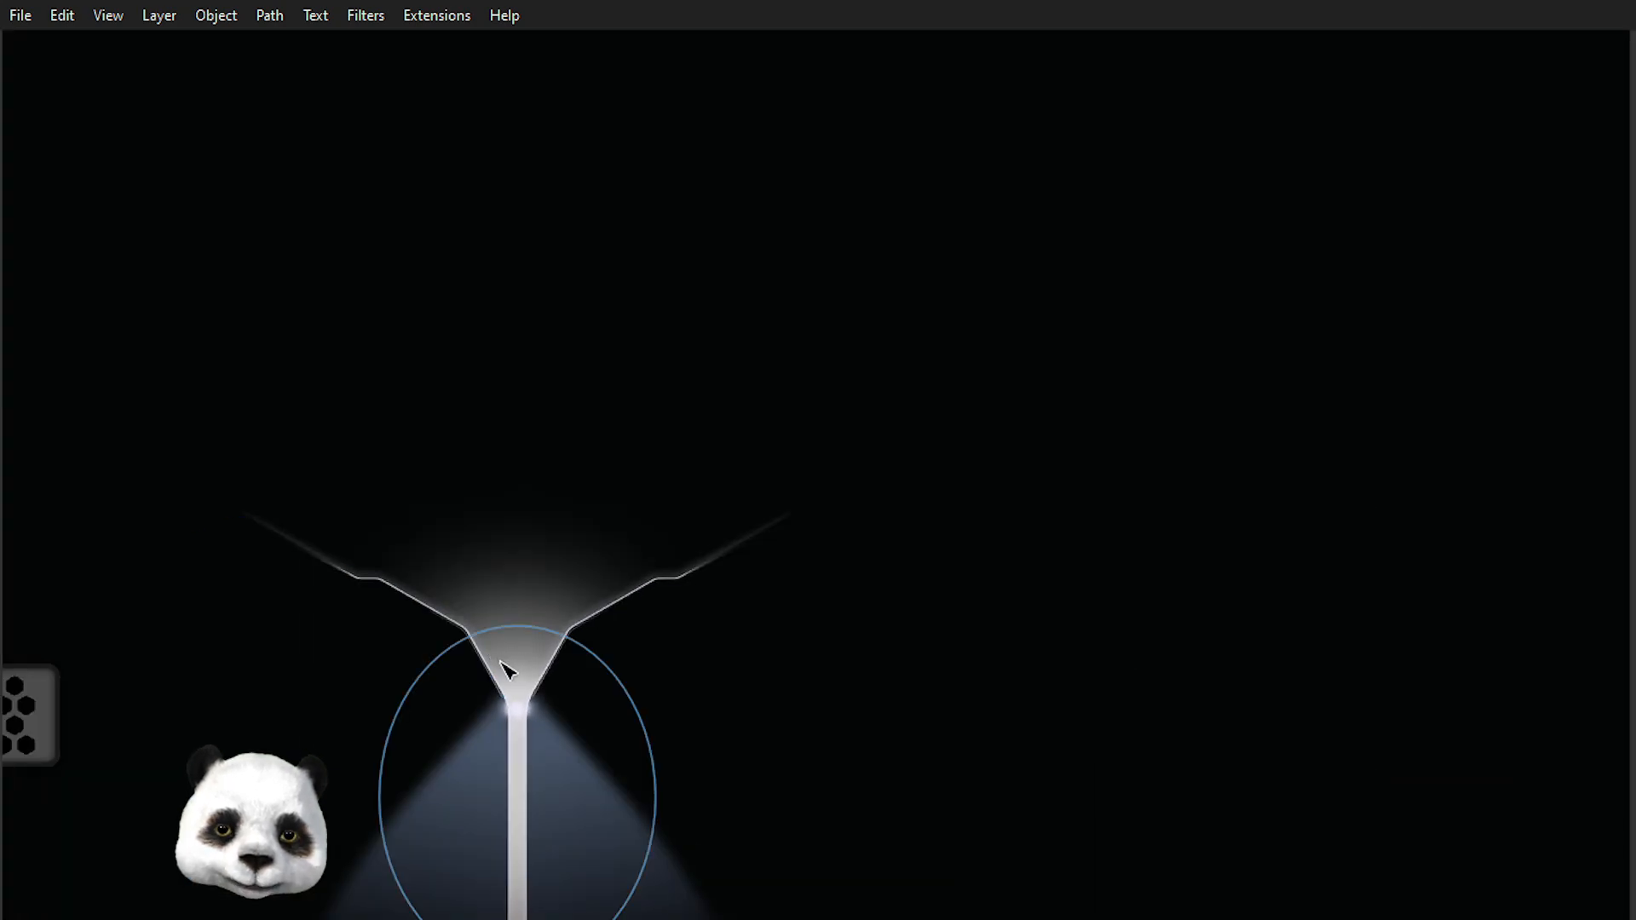
{"action": "left_click_drag", "start_coordinate": [596, 674], "coordinate": [673, 493]}
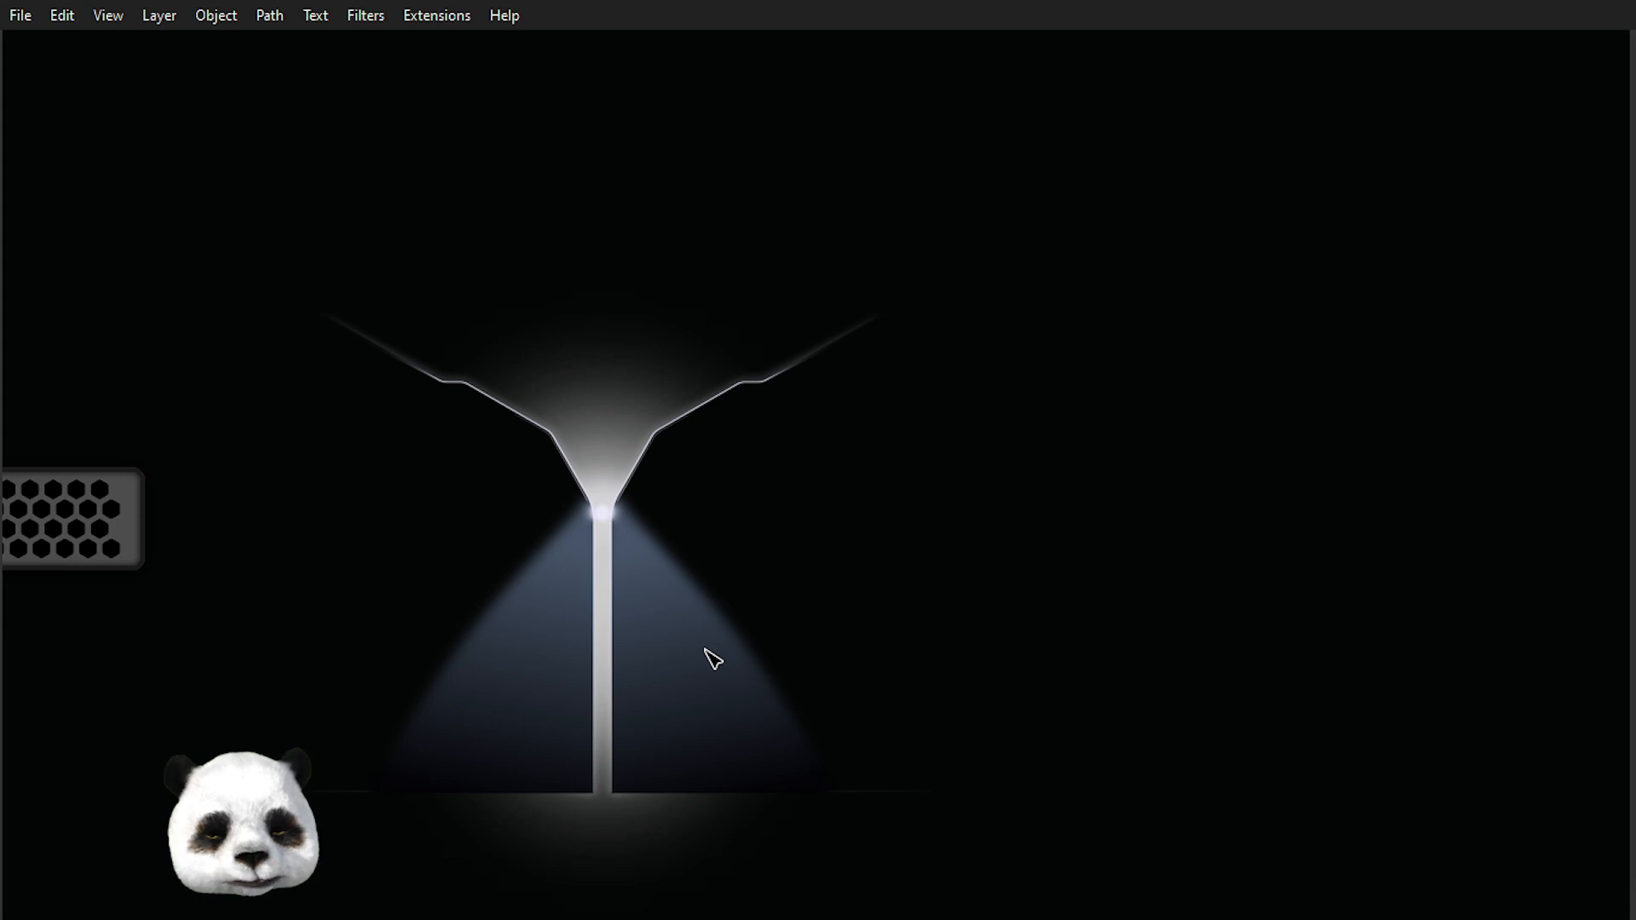
{"action": "scroll", "coordinate": [679, 586], "scroll_direction": "down", "scroll_amount": 1}
{"action": "scroll", "coordinate": [642, 605], "scroll_direction": "up", "scroll_amount": 2}
{"action": "left_click_drag", "start_coordinate": [658, 575], "coordinate": [743, 629]}
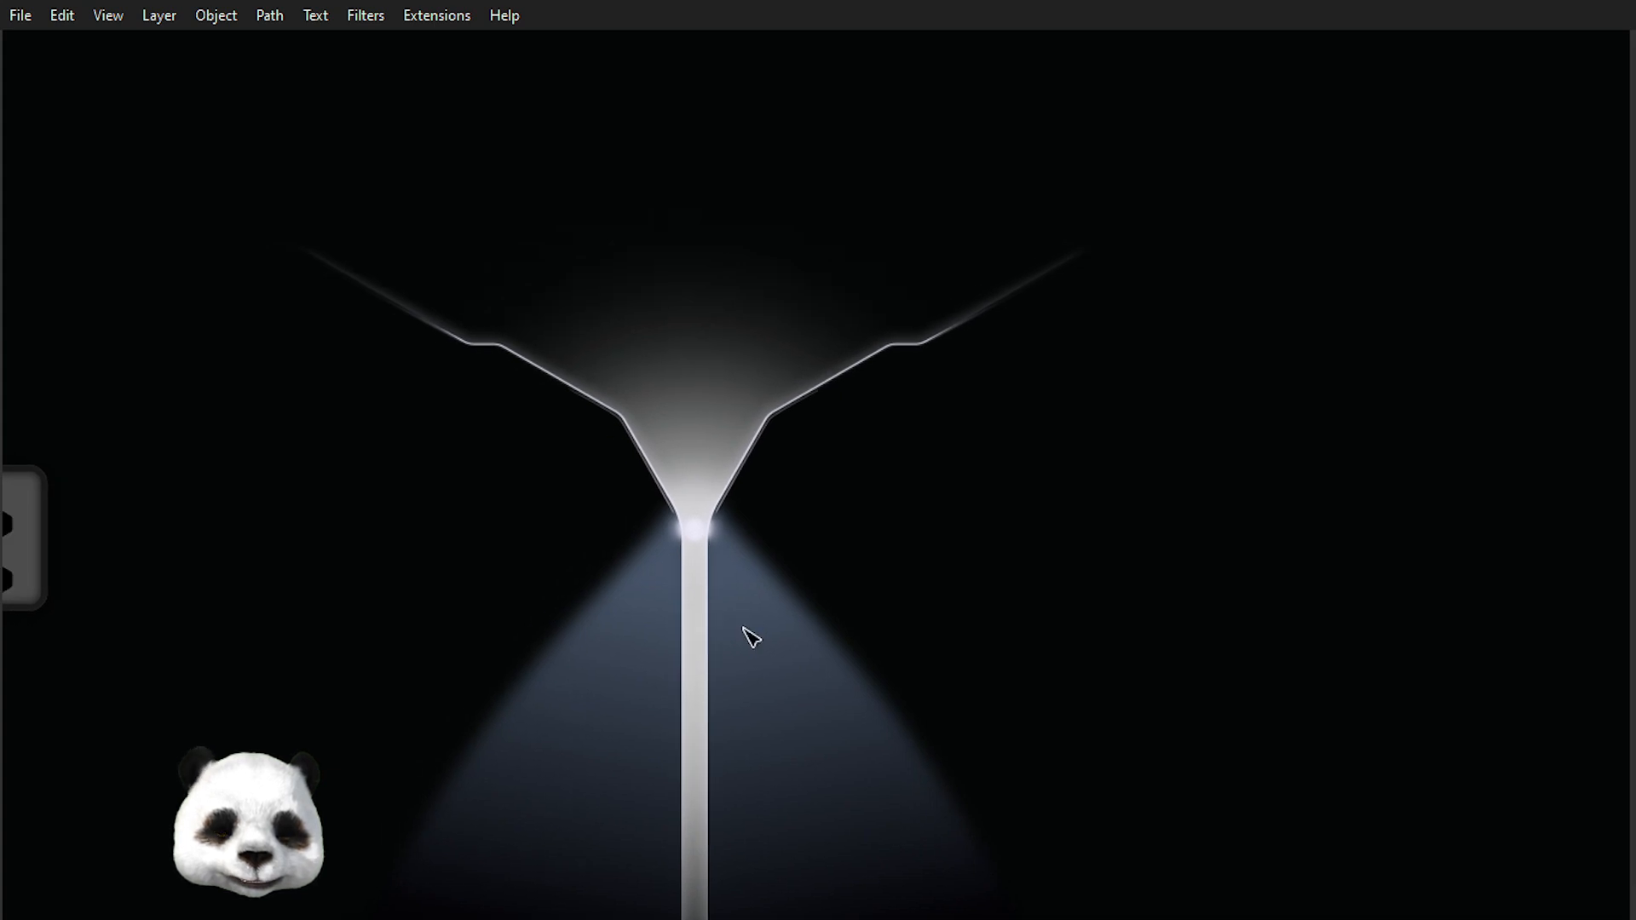